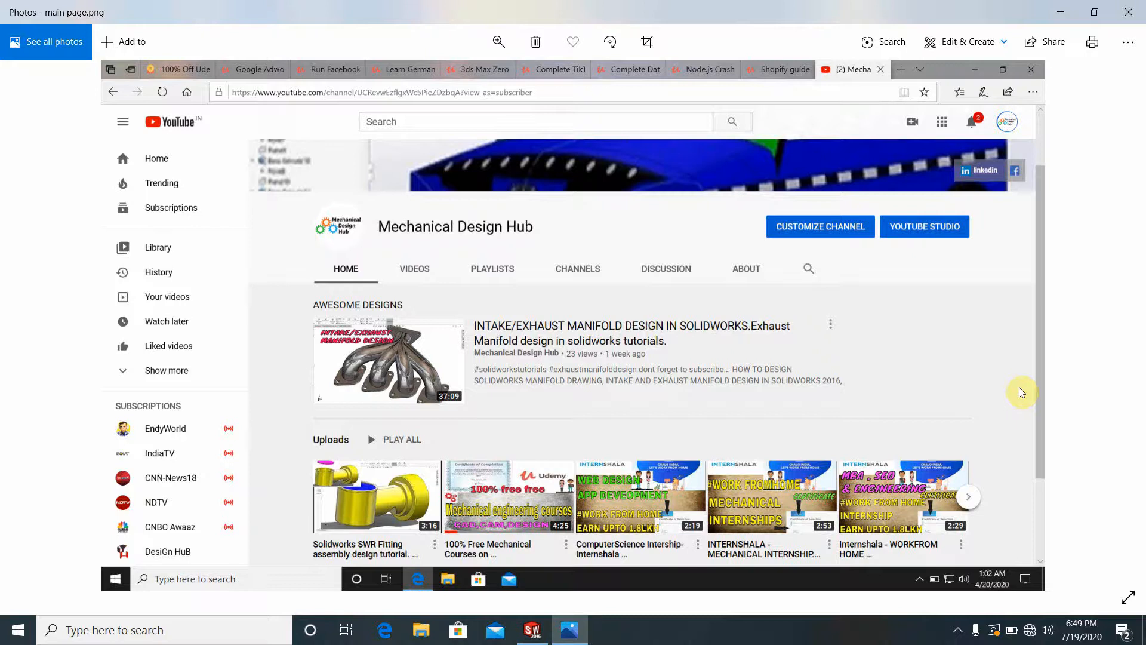
- Close the channel page image, switch to SOLIDWORKS and create a new part document
left_click(532, 621)
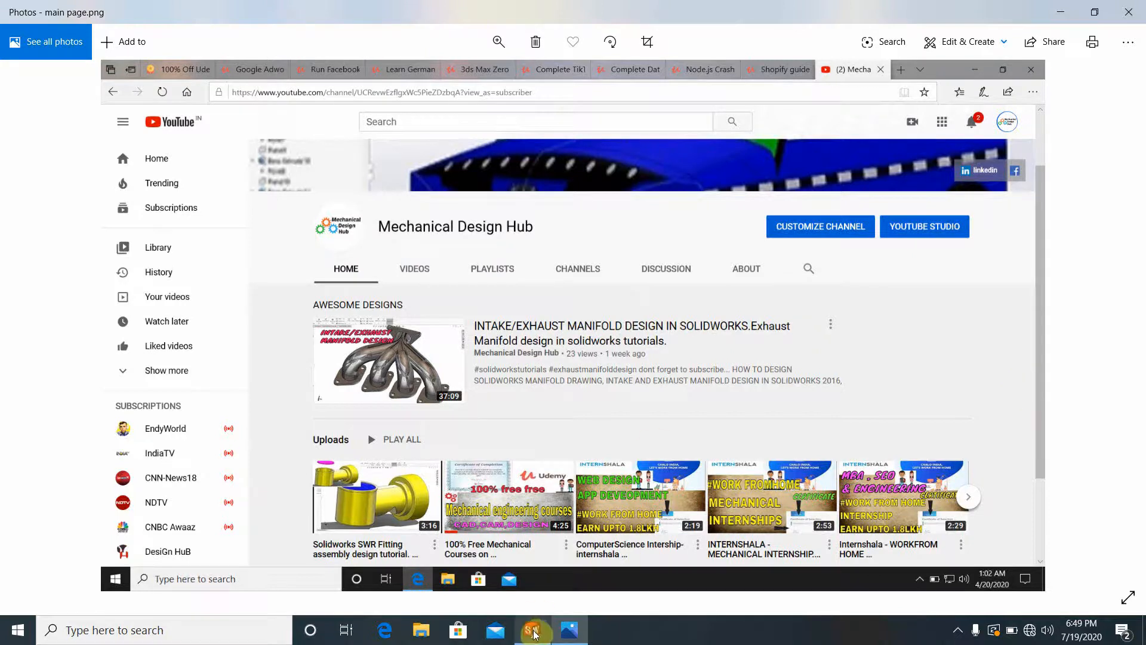
left_click(568, 635)
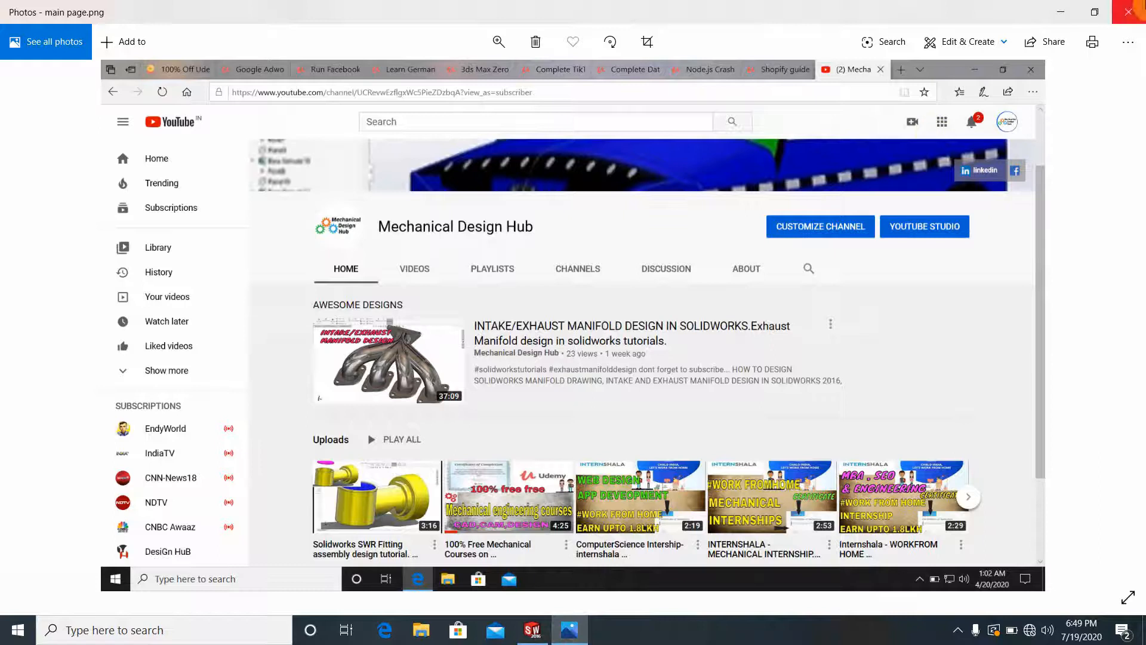
left_click(1129, 12)
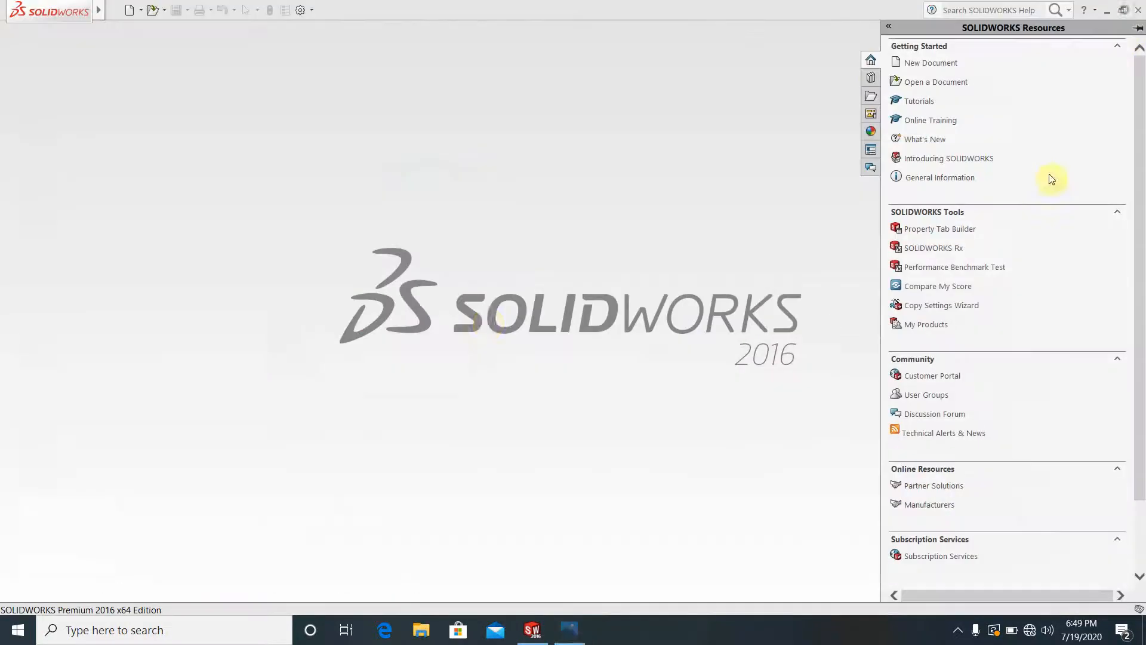
left_click(132, 11)
left_click(481, 468)
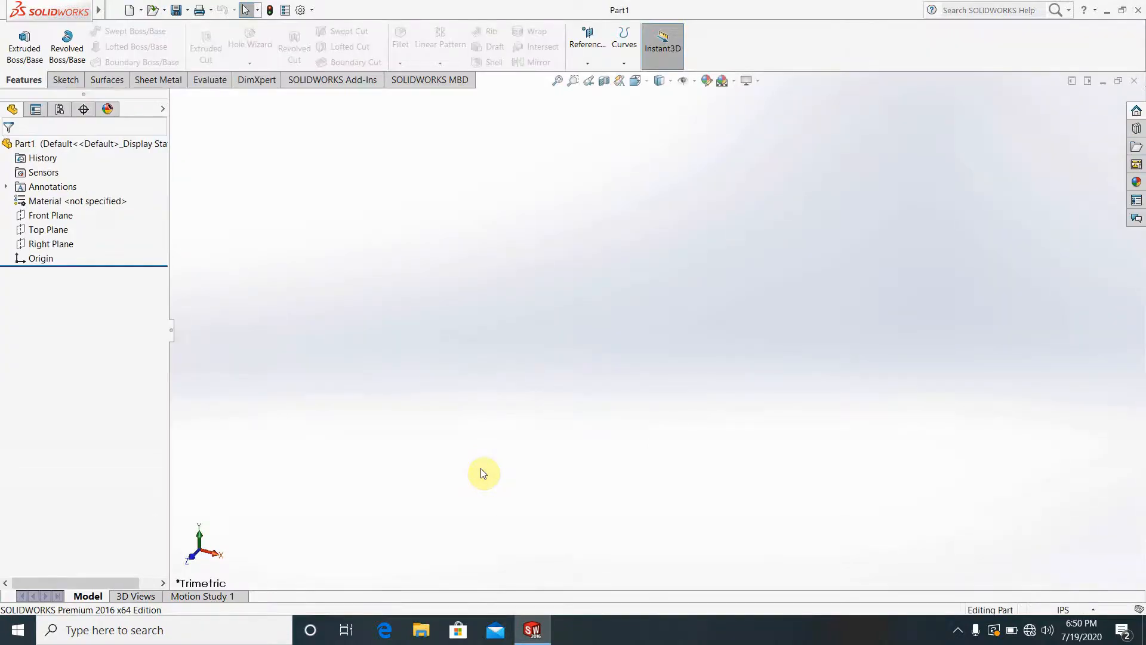
- Set the document units to MMGS (millimeter, gram, second) and apply the Plain White scene
key("alt+f")
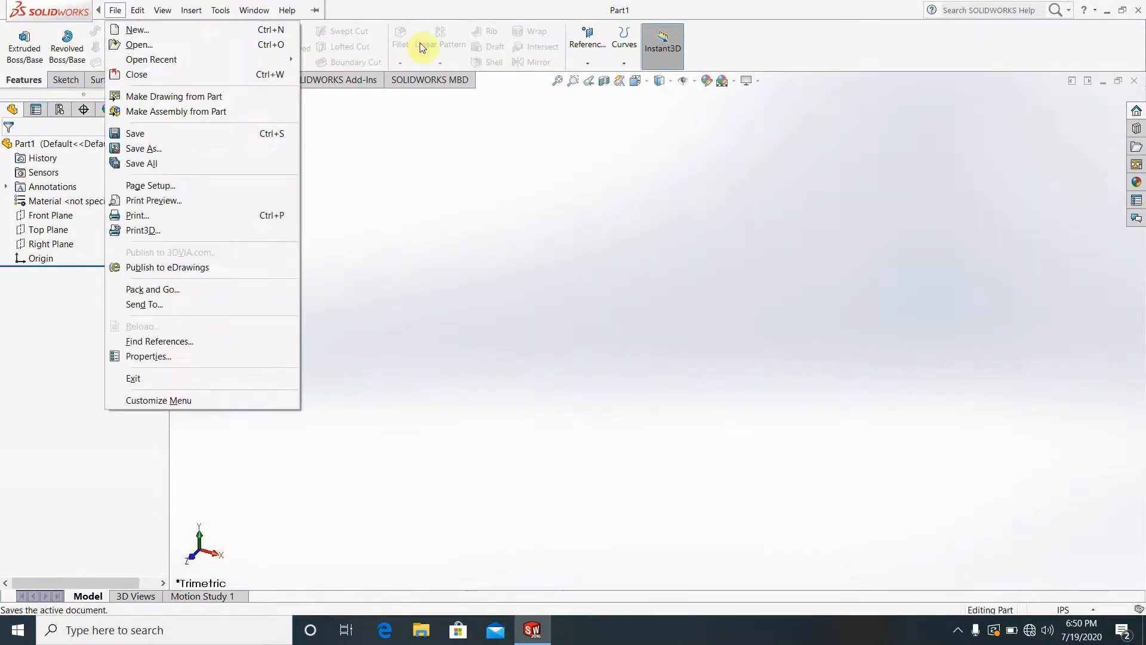
left_click(324, 179)
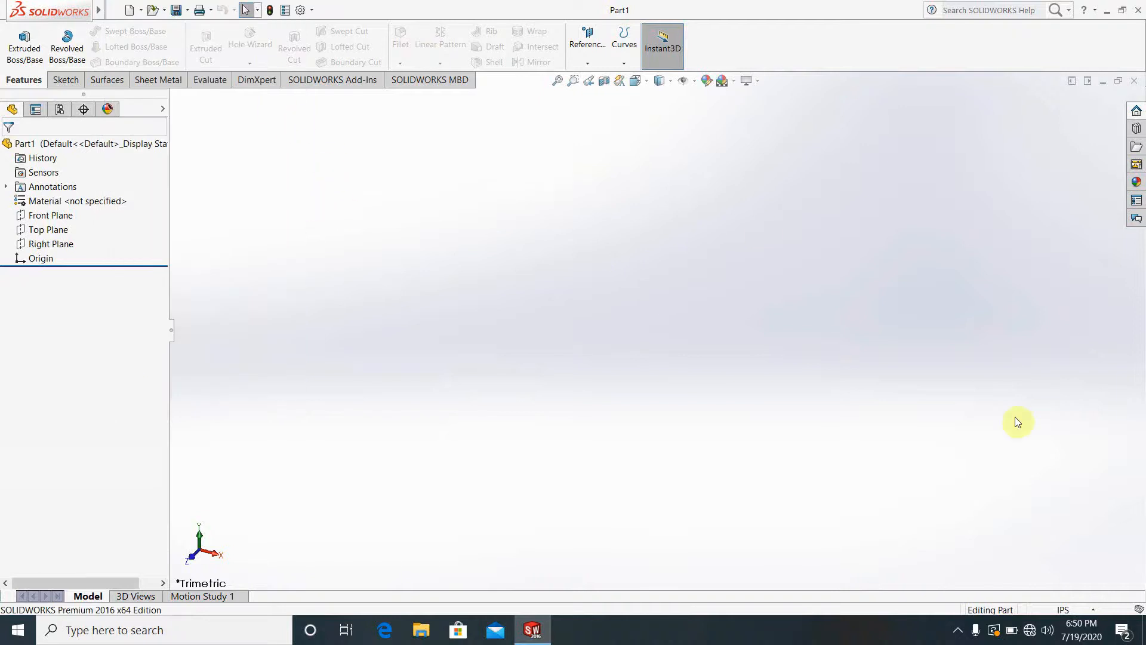
left_click(1064, 610)
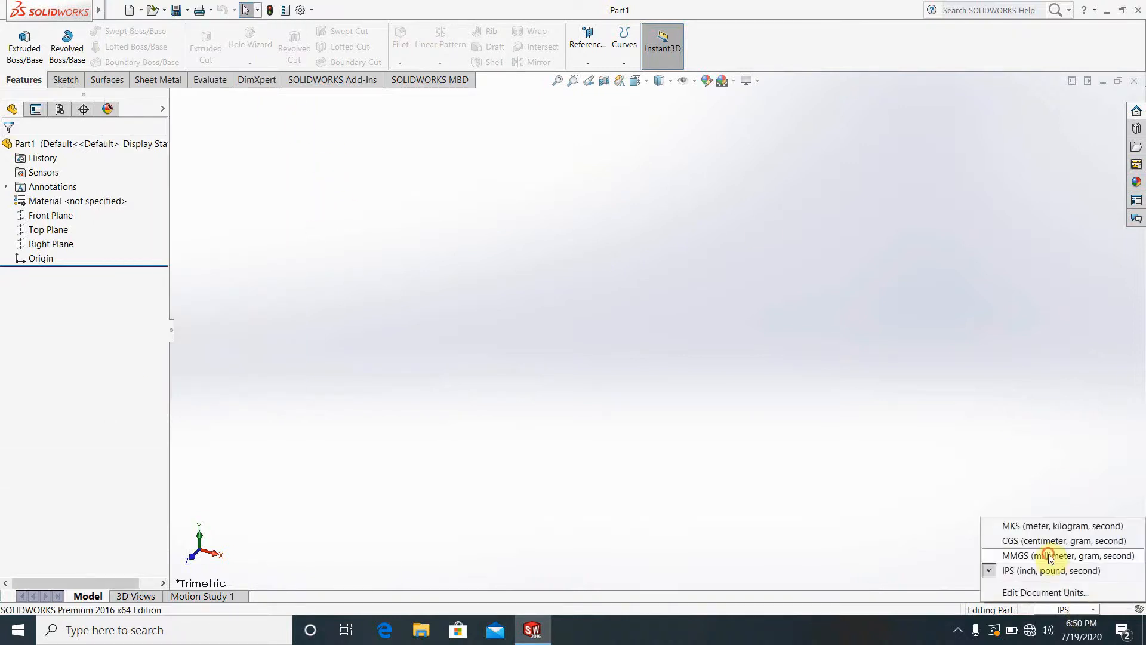
left_click(1050, 556)
left_click(734, 82)
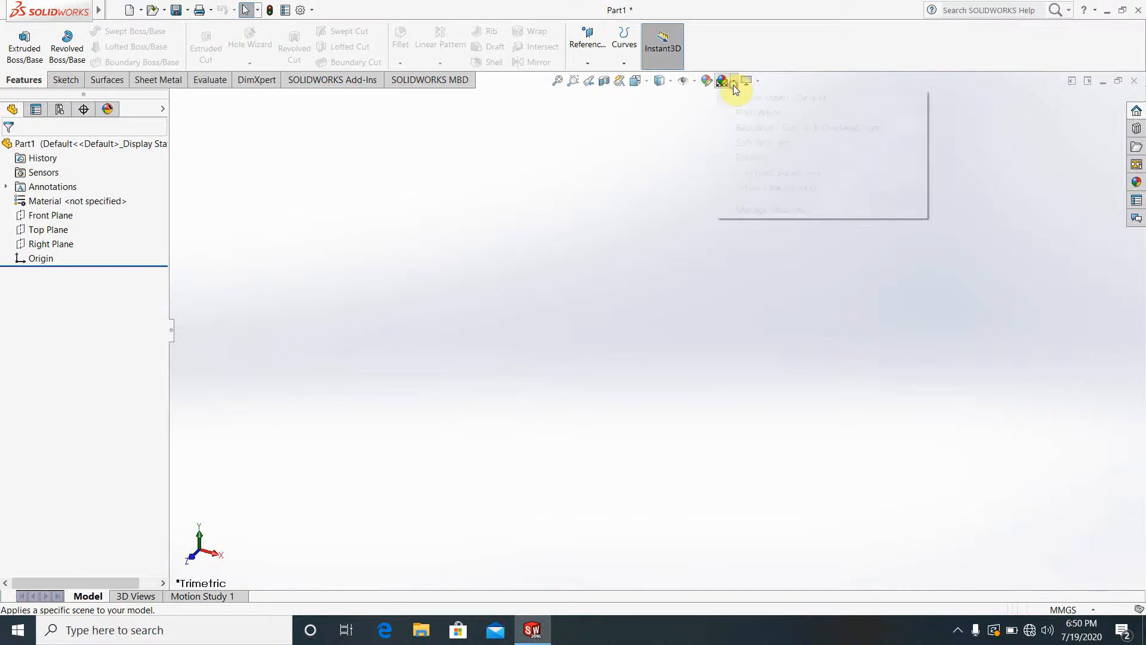
left_click(756, 113)
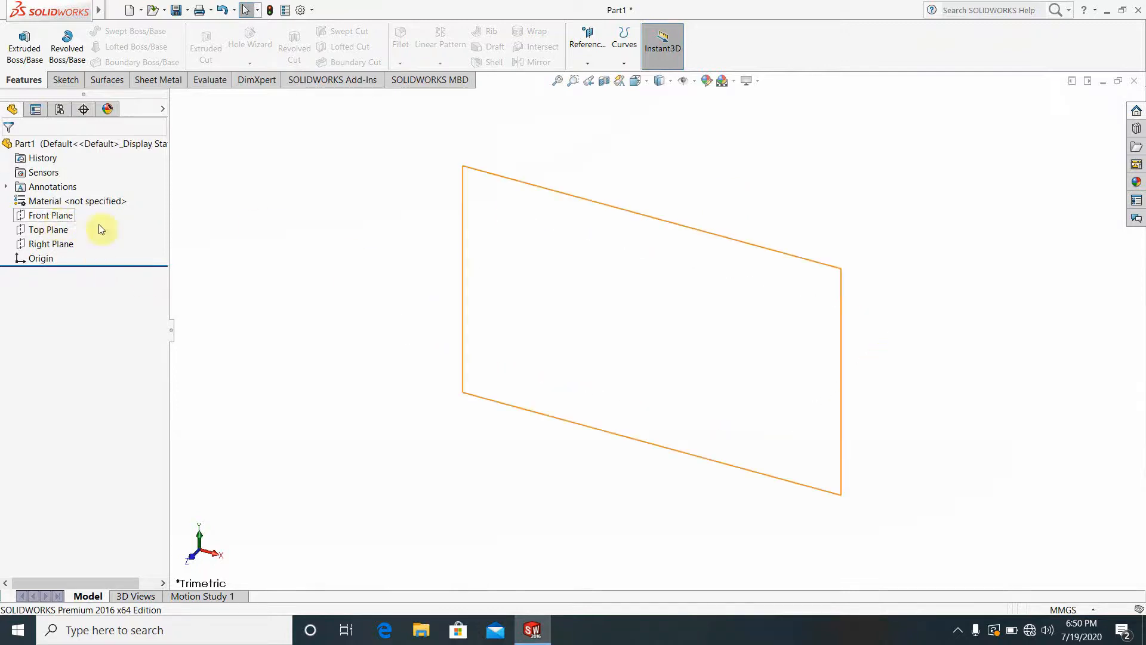
- Sketch a center rectangle about 114 mm wide on the Front Plane, centered vertically above the origin
left_click(60, 219)
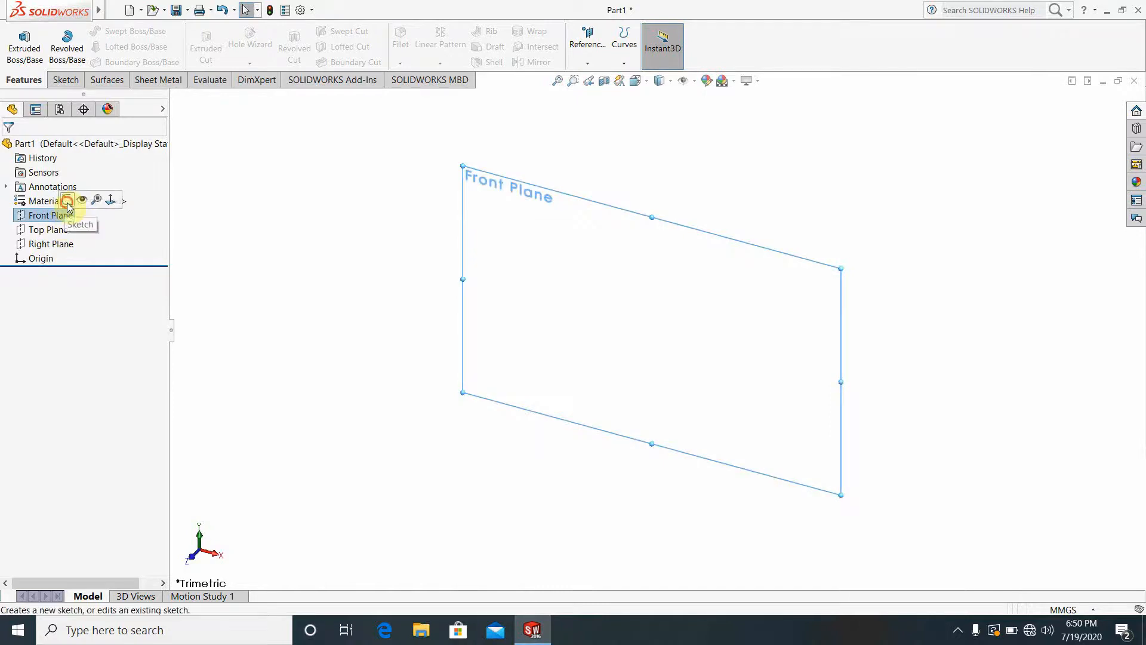
left_click(67, 203)
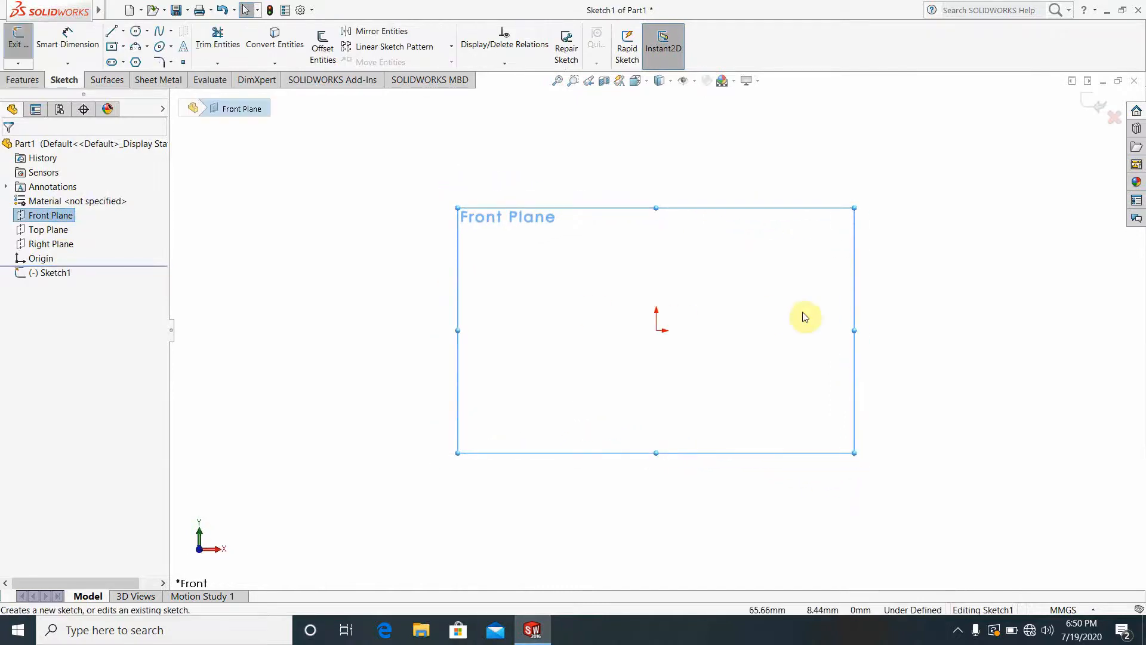
scroll(805, 282, "up", 2)
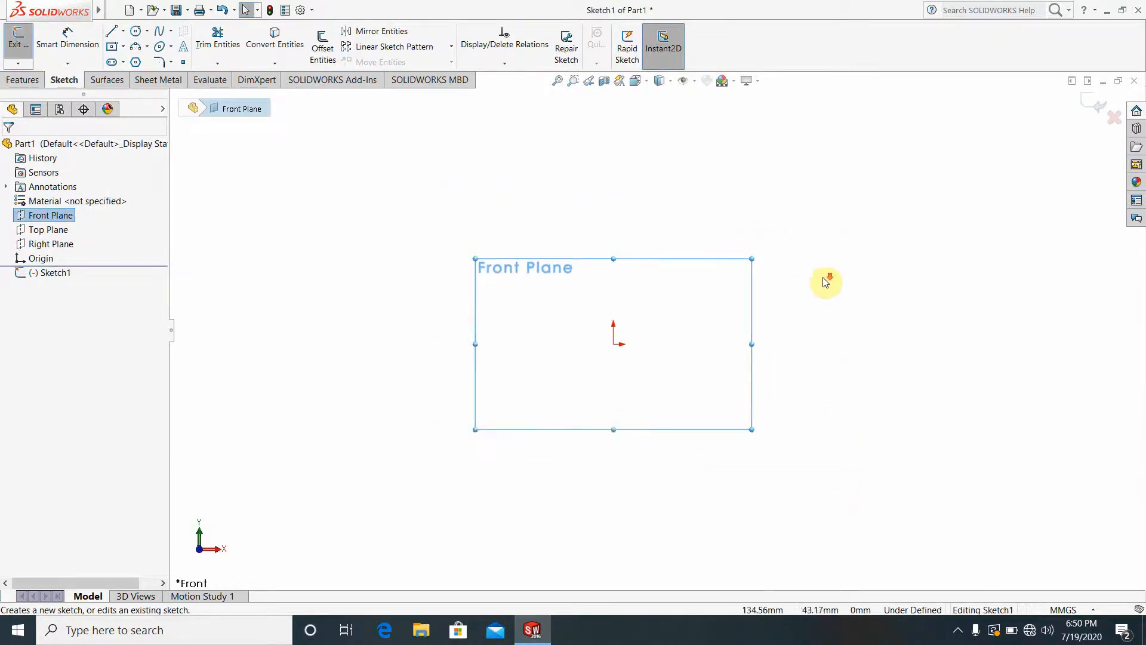
scroll(826, 281, "down", 1)
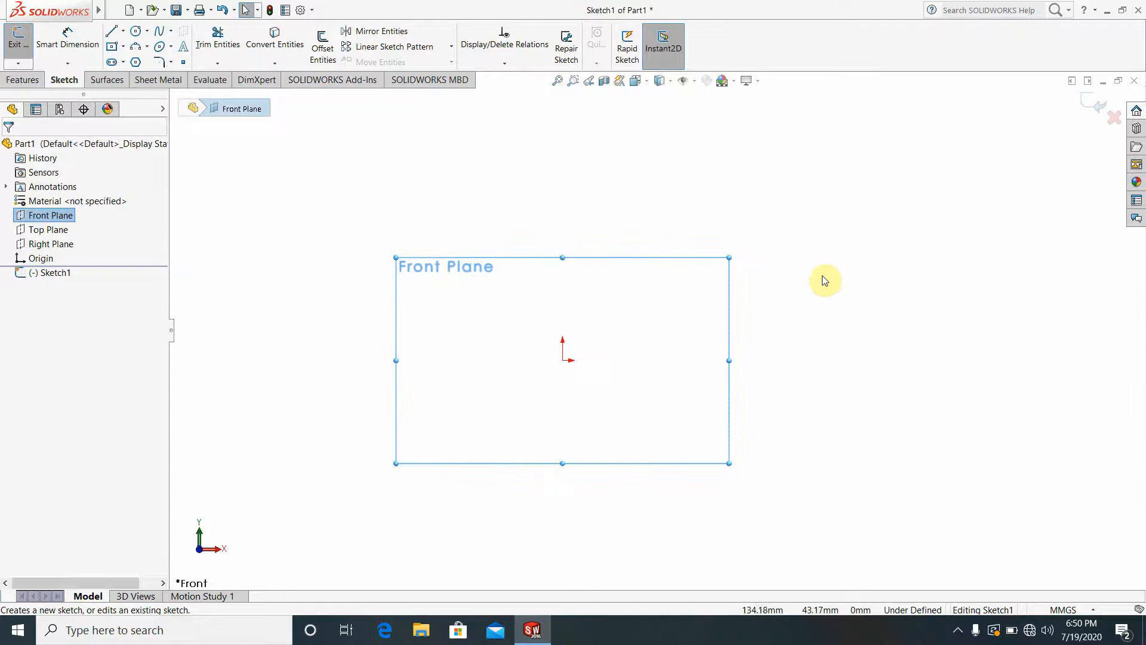
left_click(123, 32)
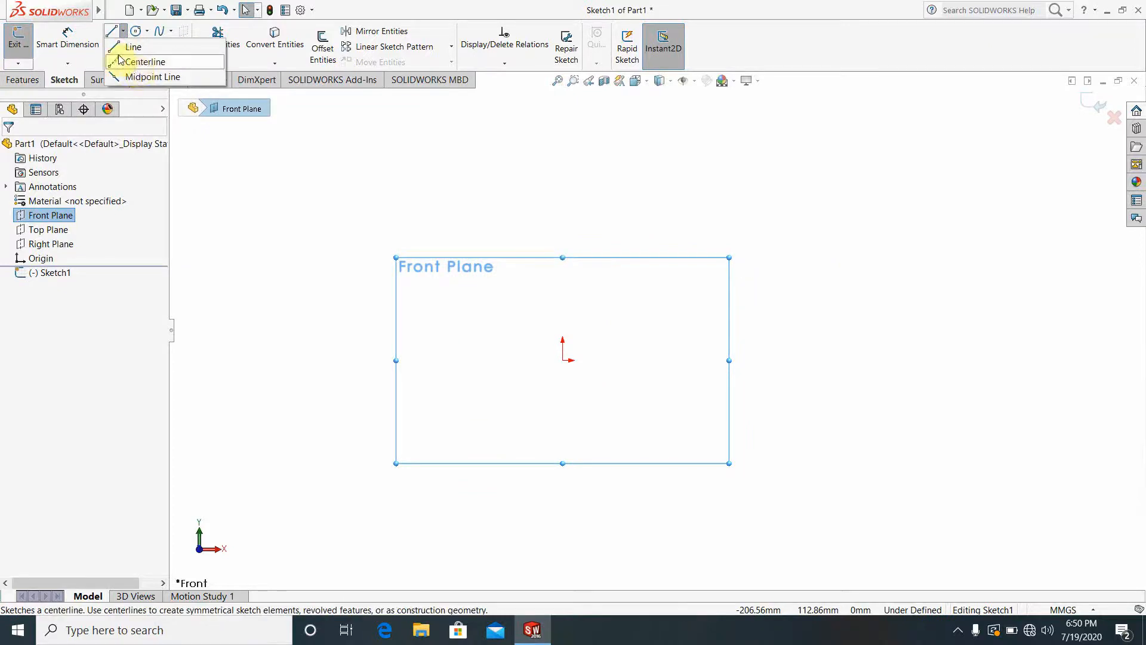
left_click(253, 169)
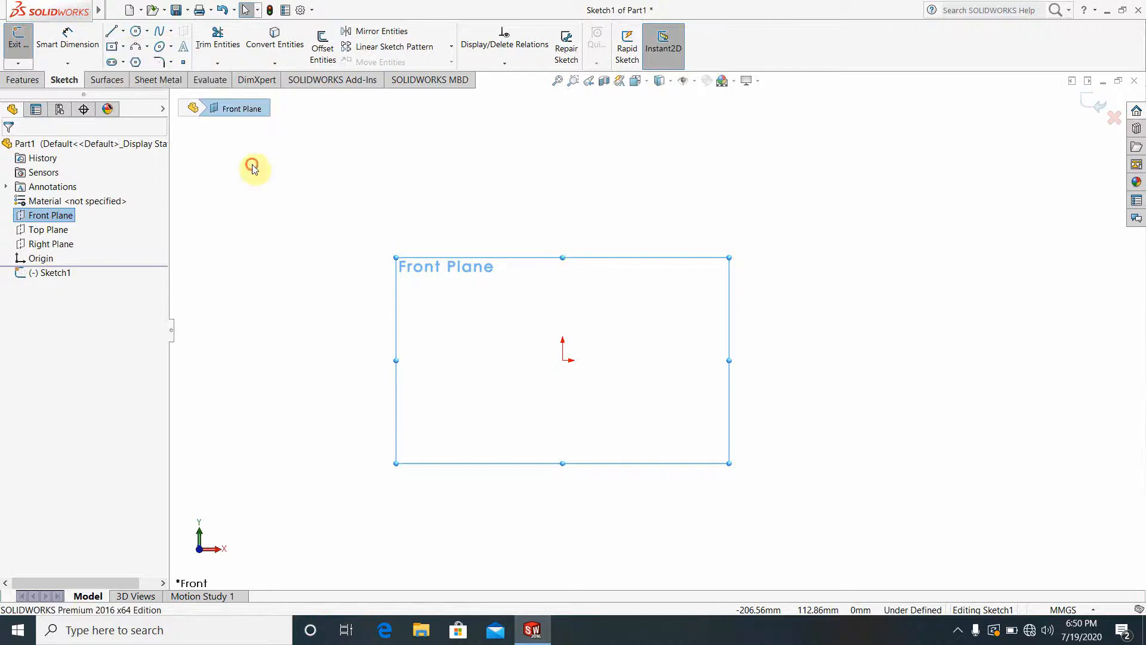
left_click(126, 51)
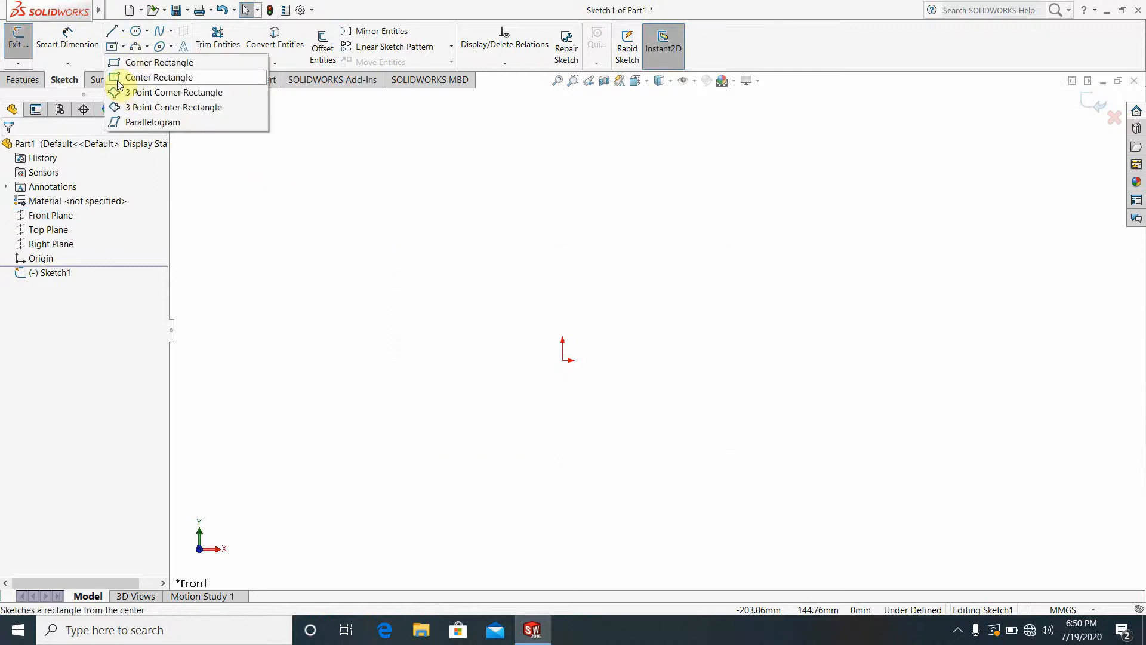
left_click(119, 77)
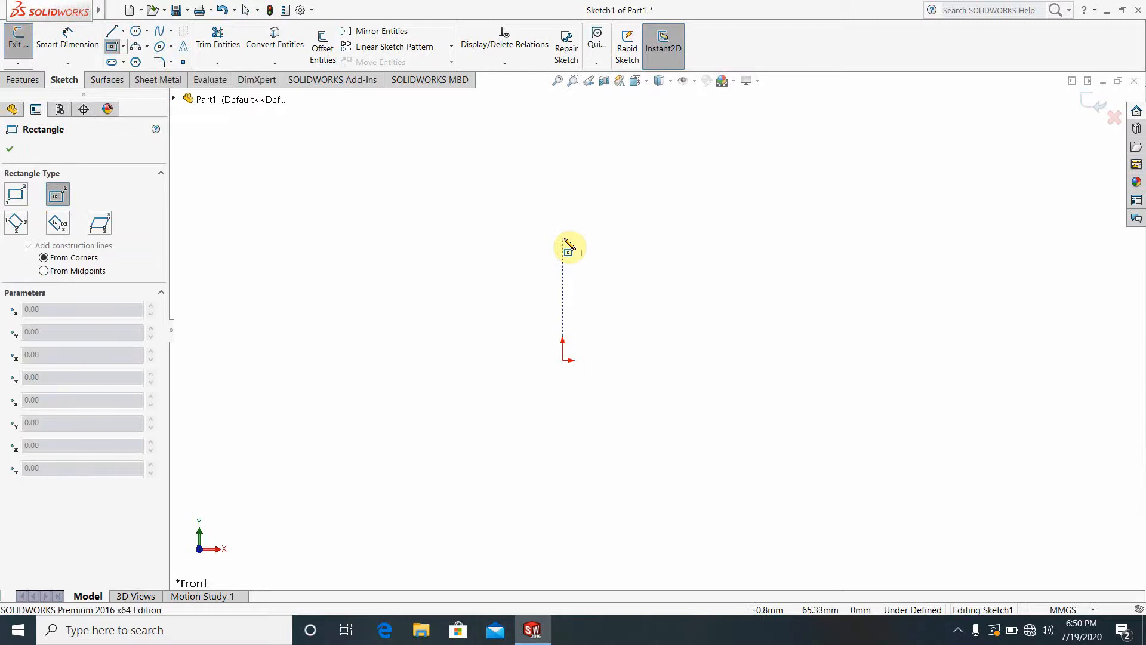
left_click(562, 206)
left_click(670, 252)
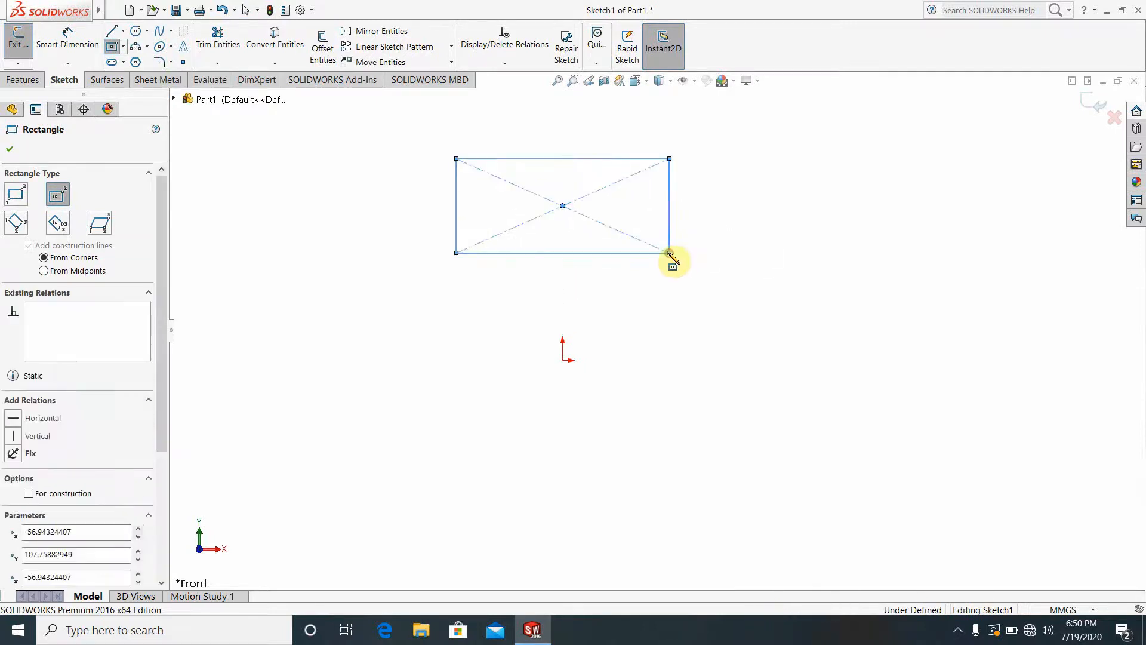
- Dimension the rectangle's top edge to 31 mm
left_click(67, 37)
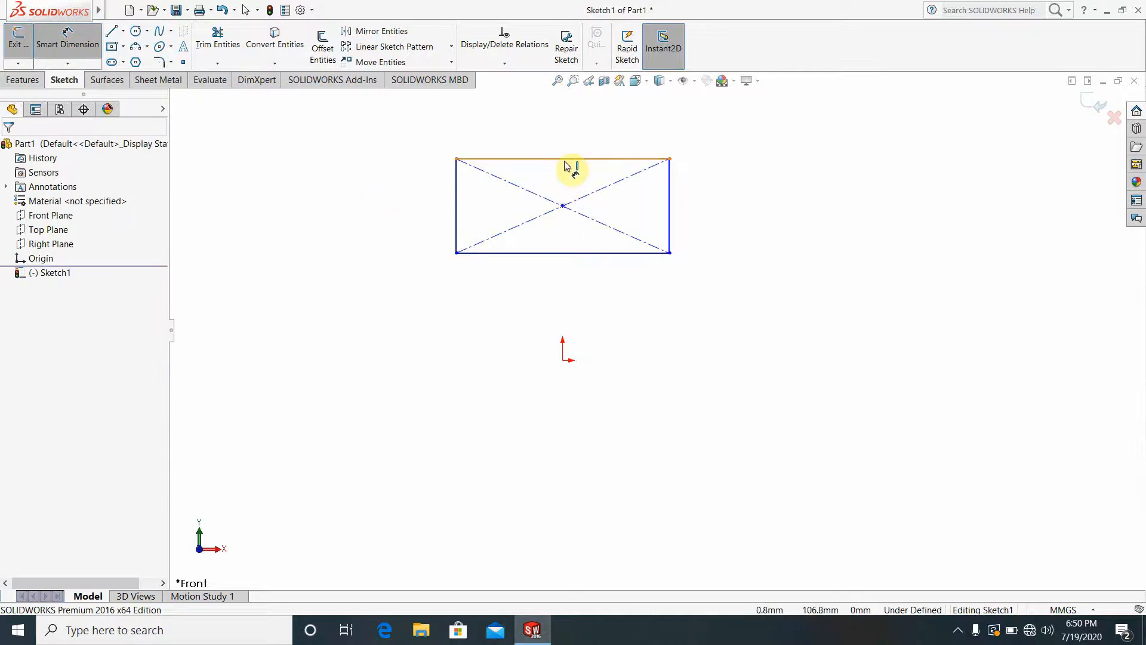
left_click(556, 143)
left_click(555, 141)
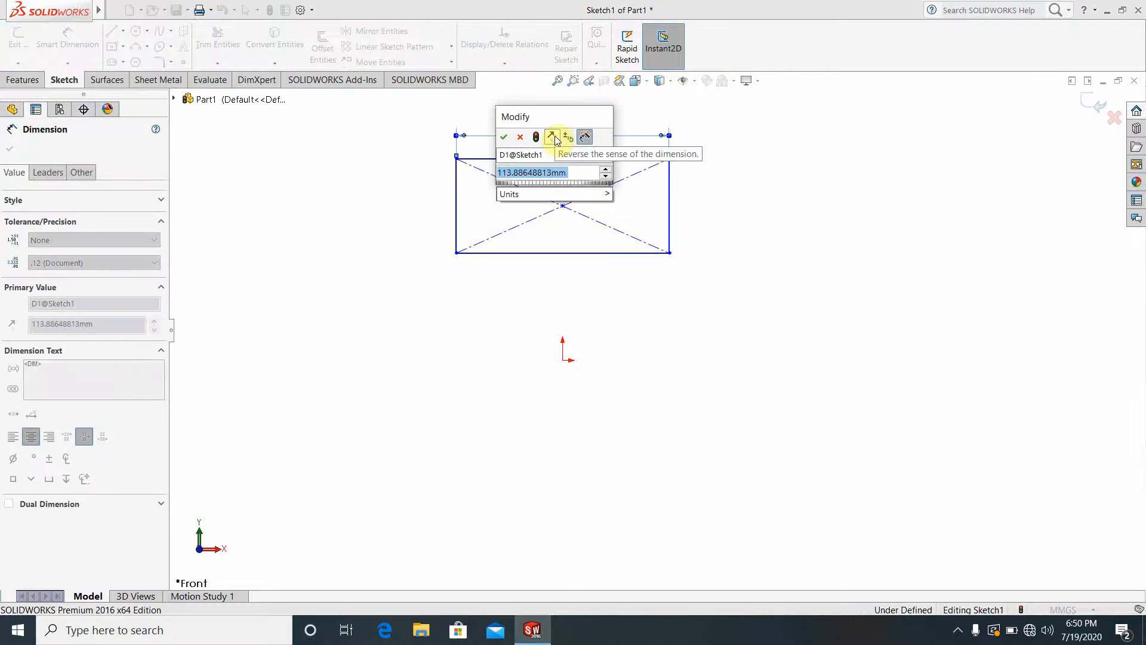
type("31")
key("Return")
left_click(831, 251)
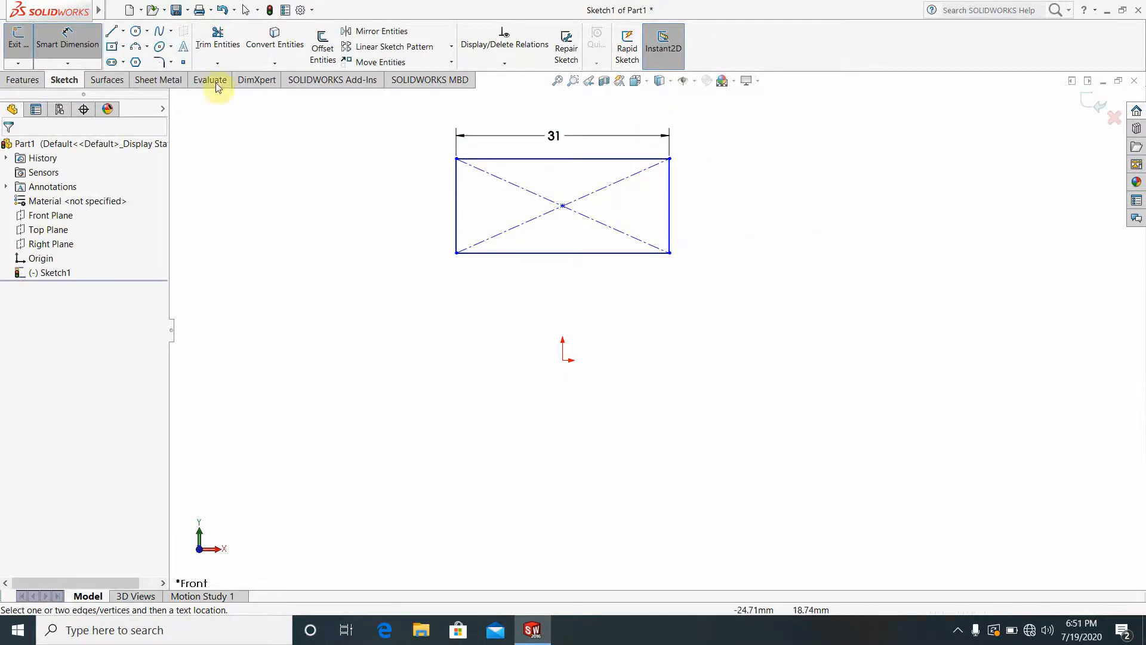
- Dimension the vertical distance from the origin to the rectangle's top edge as 65 mm
left_click(509, 161)
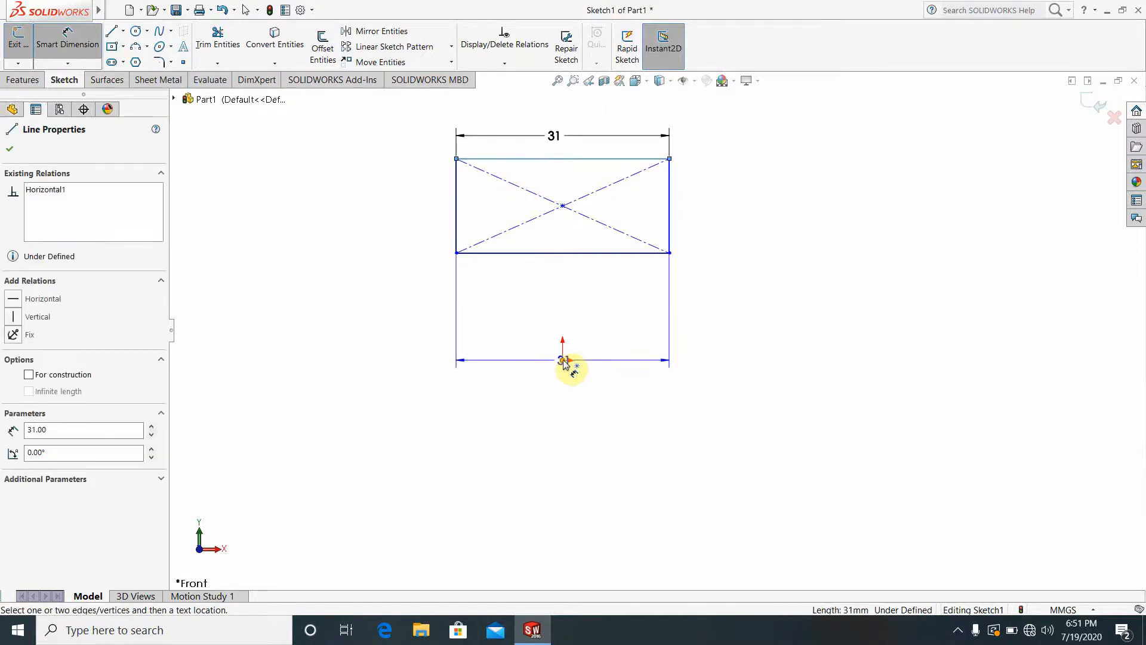
left_click(563, 360)
left_click(399, 306)
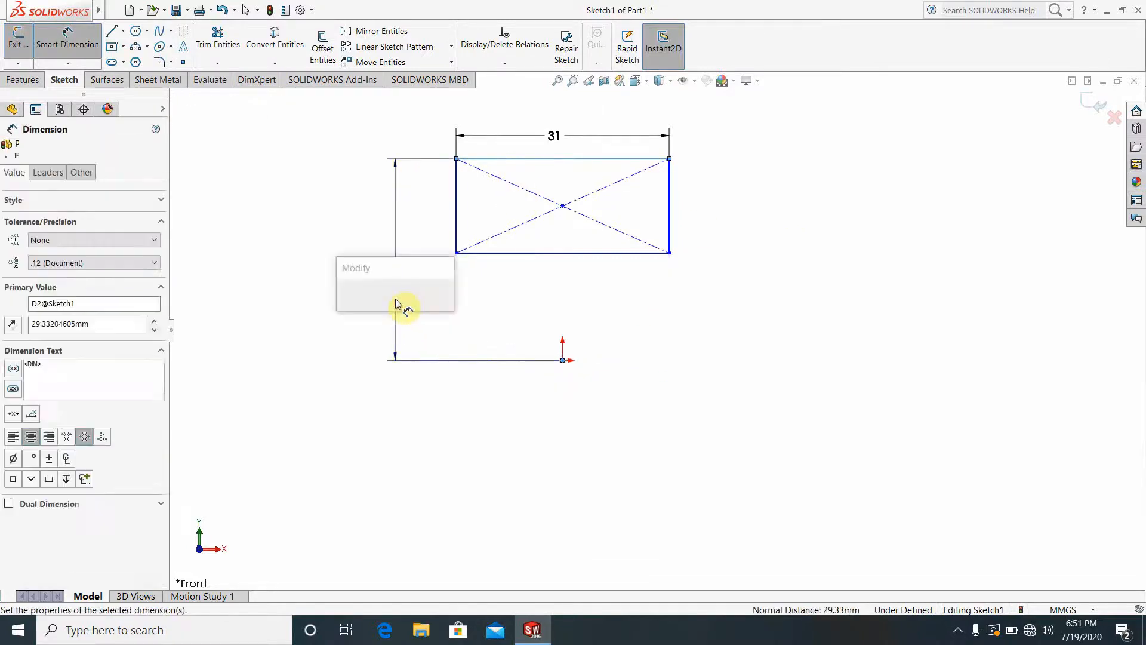
type("65")
key("Return")
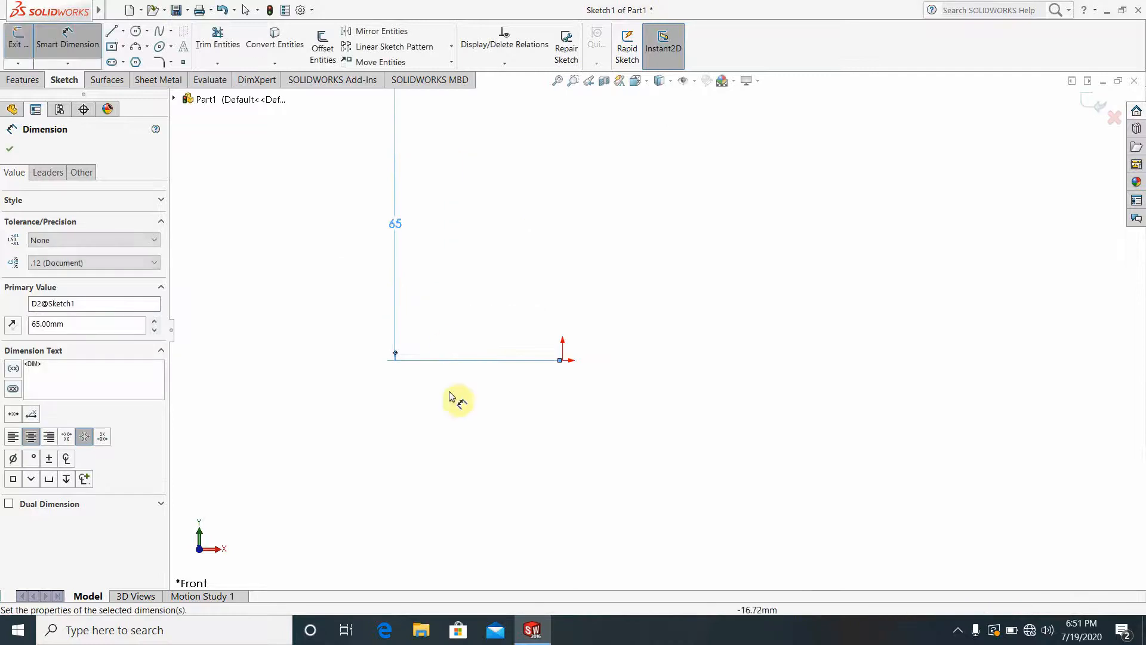
scroll(576, 279, "up", 5)
scroll(680, 229, "down", 2)
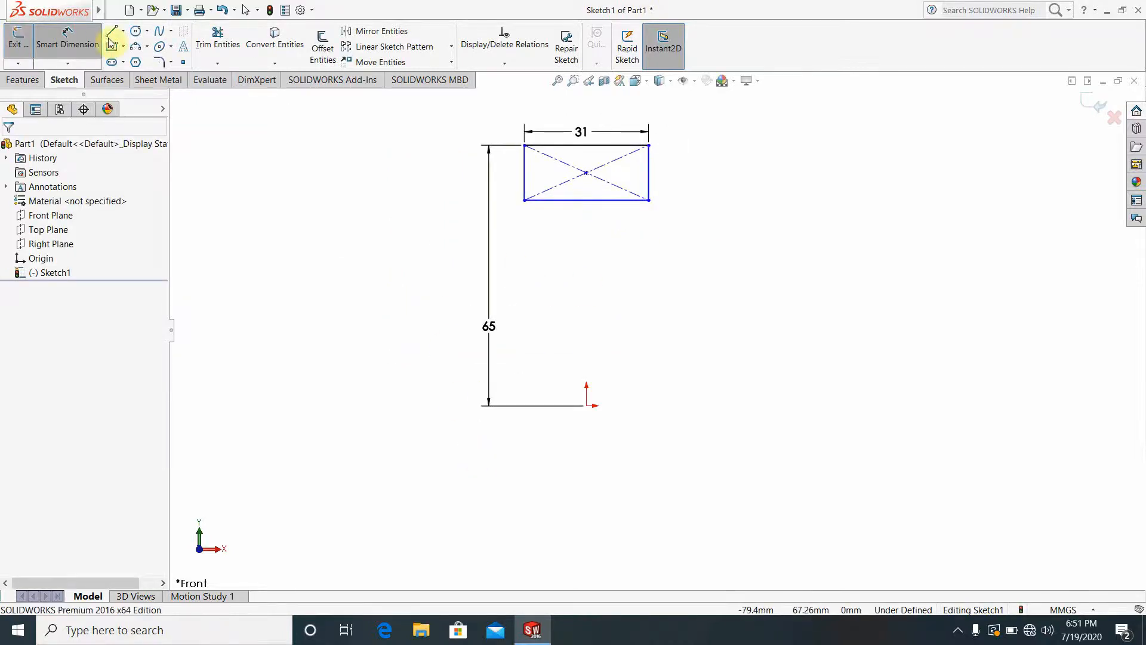
- Dimension the vertical distance from the origin to the rectangle's bottom edge as 53 mm
left_click(539, 203)
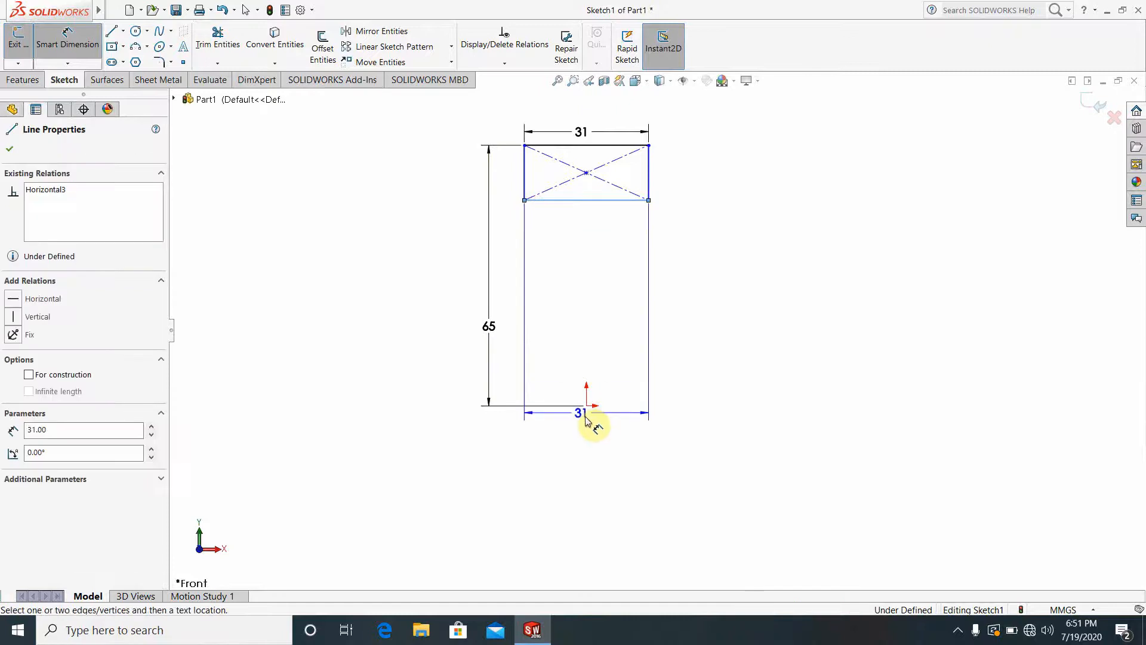
left_click(588, 406)
left_click(378, 336)
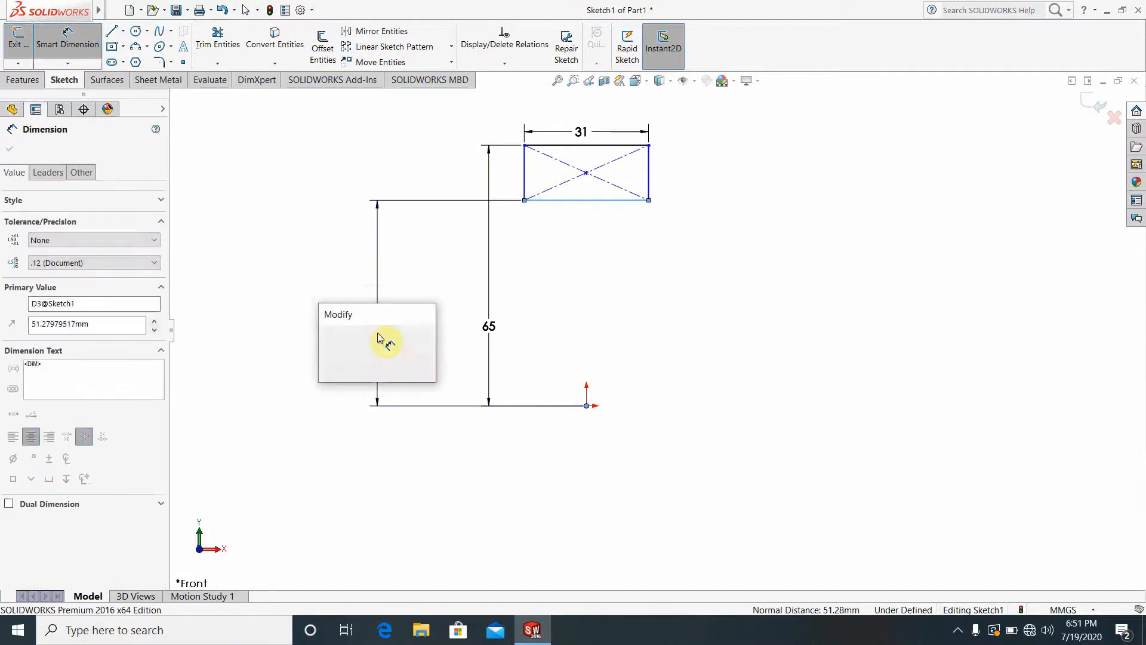
type("53")
key("Return")
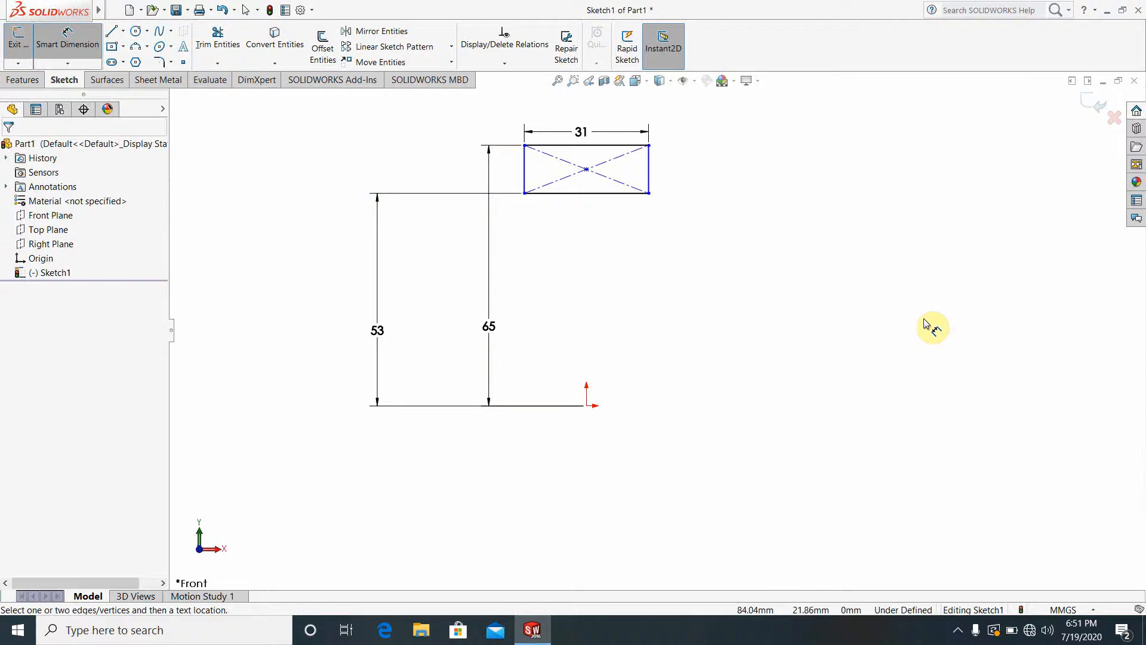
- Draw a 3 Point Arc of about 14.8 mm radius with both ends on the rectangle's bottom edge, bulging up into the rectangle
left_click(146, 48)
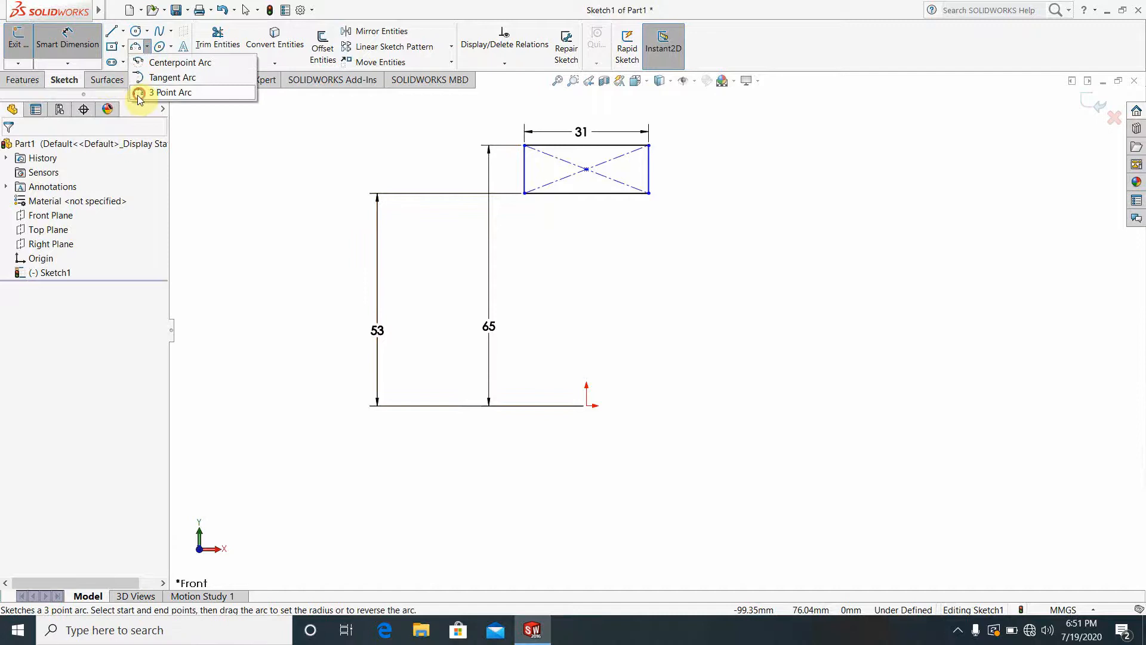
left_click(139, 94)
scroll(621, 197, "down", 3)
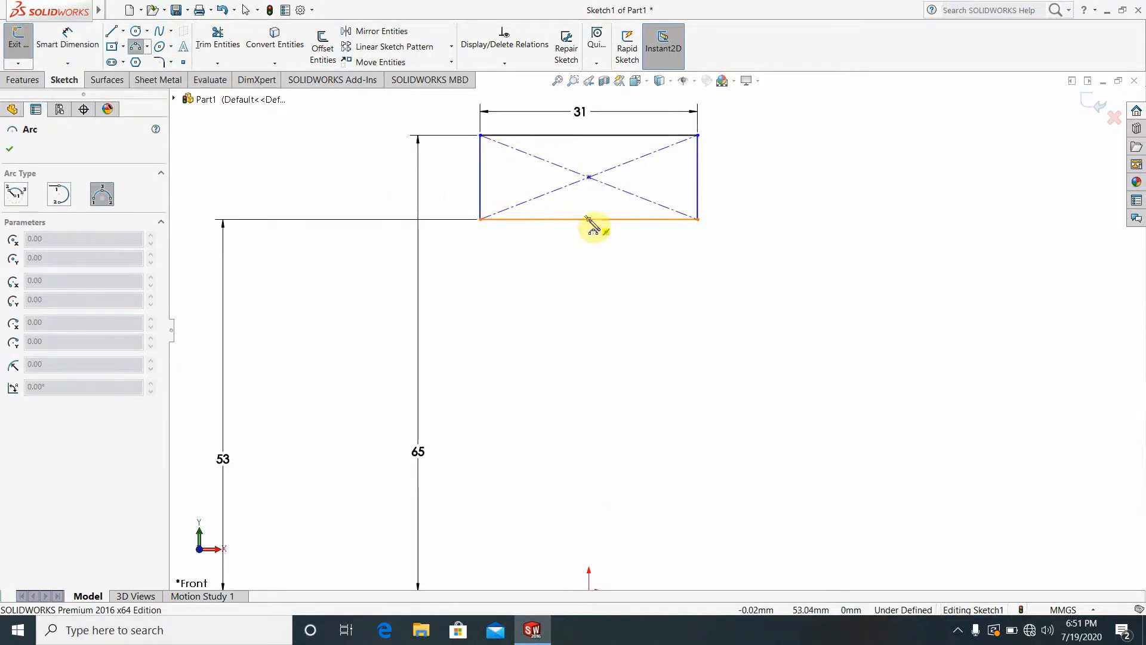
left_click(529, 219)
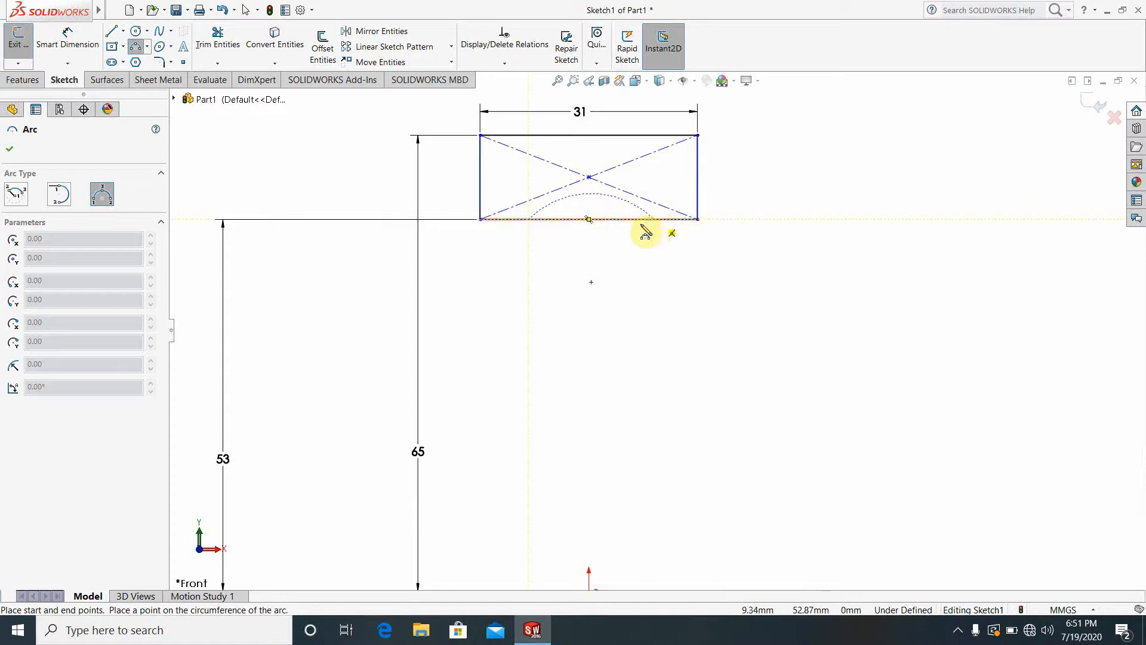
left_click(654, 219)
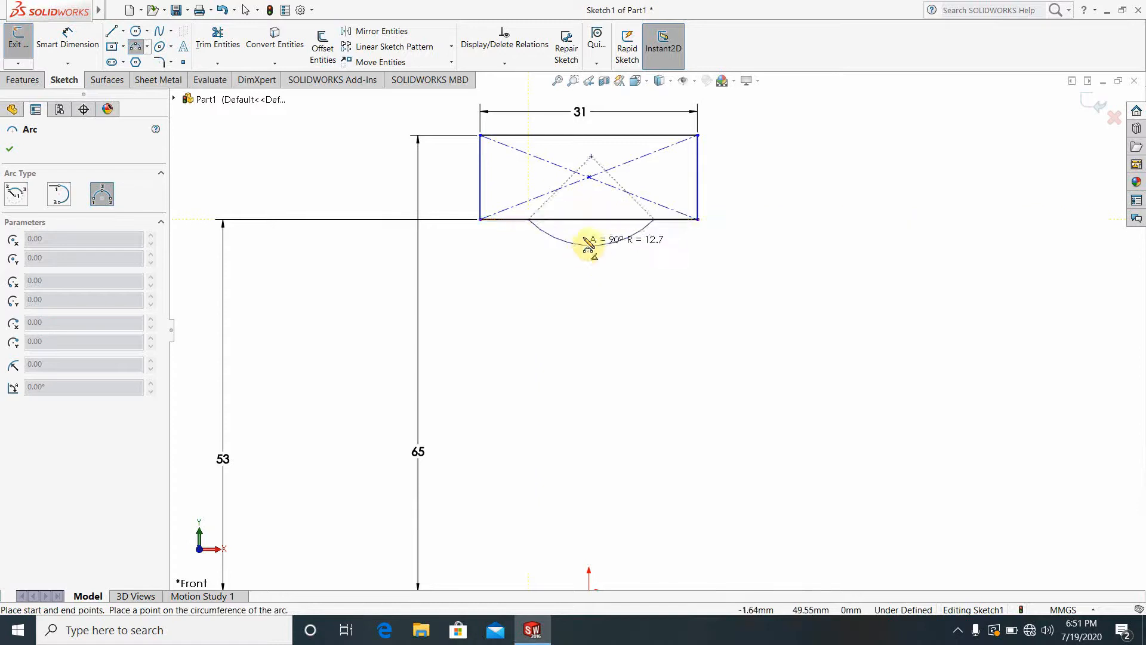
left_click(591, 206)
key("Escape")
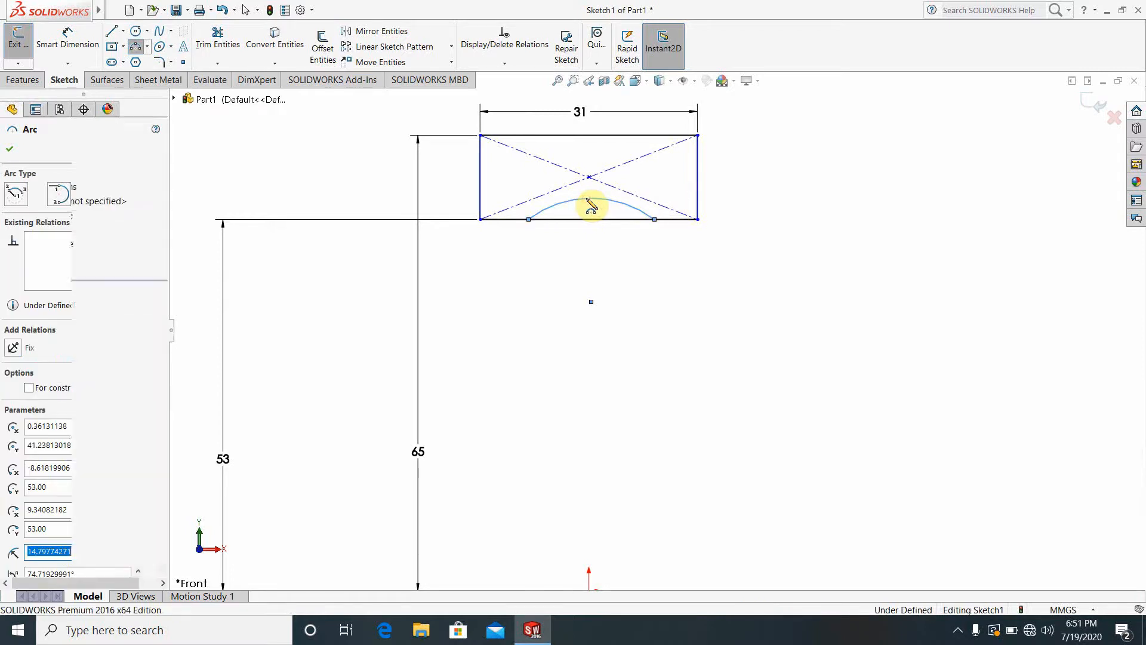
- Dimension the arc's radius to 12 mm
left_click(71, 40)
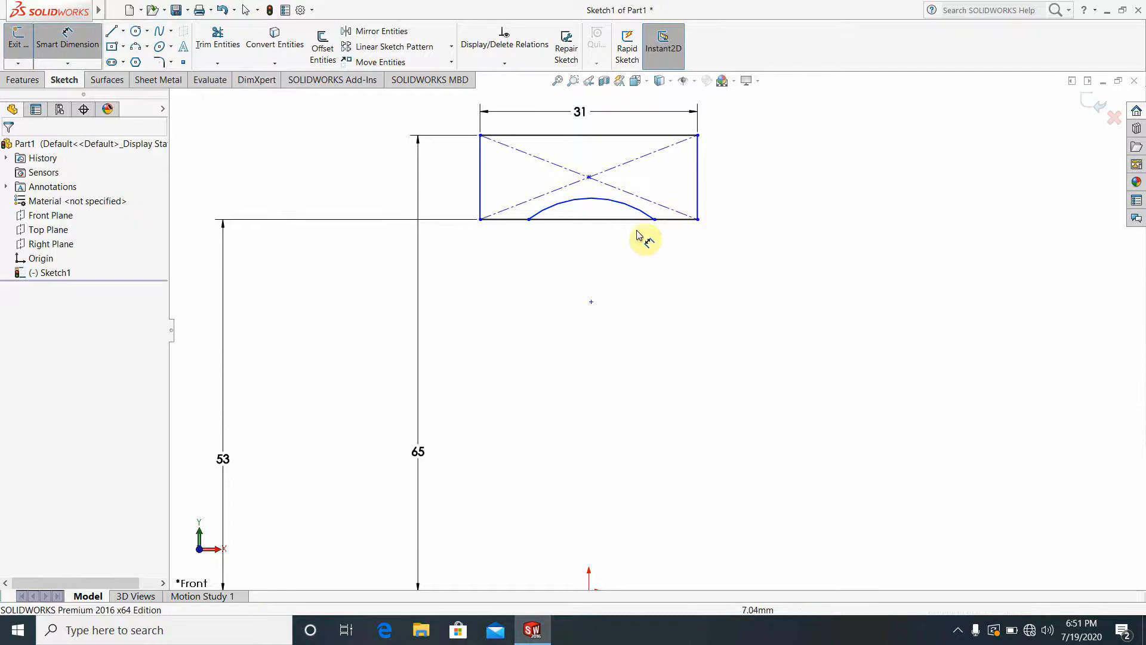
left_click(627, 206)
left_click(807, 173)
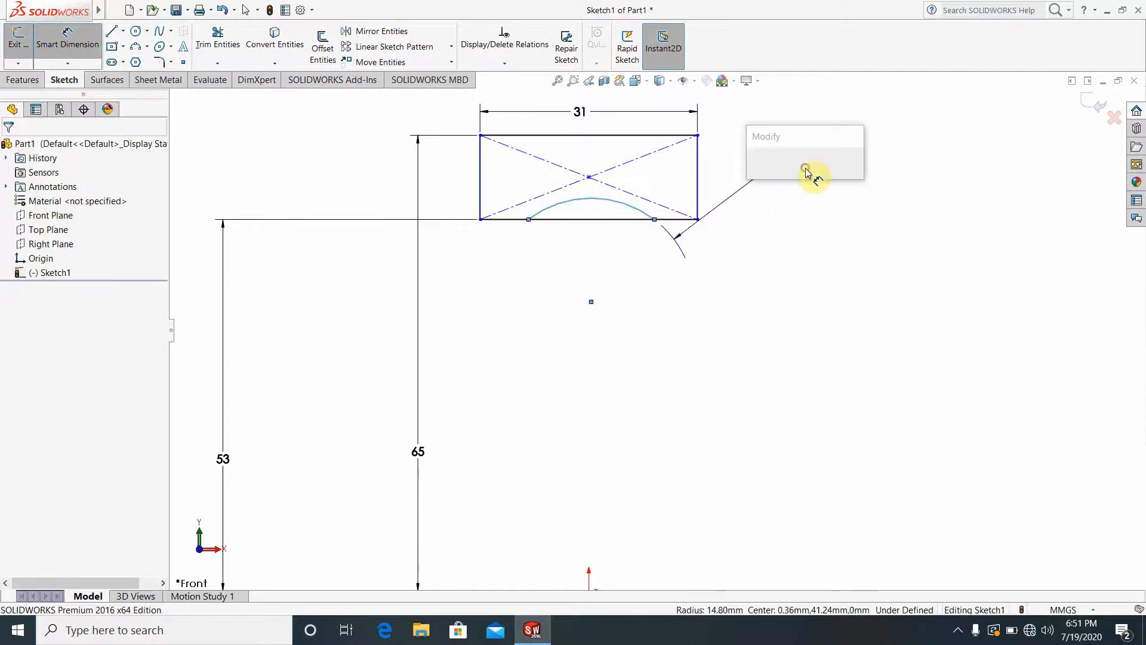
type("12")
key("Return")
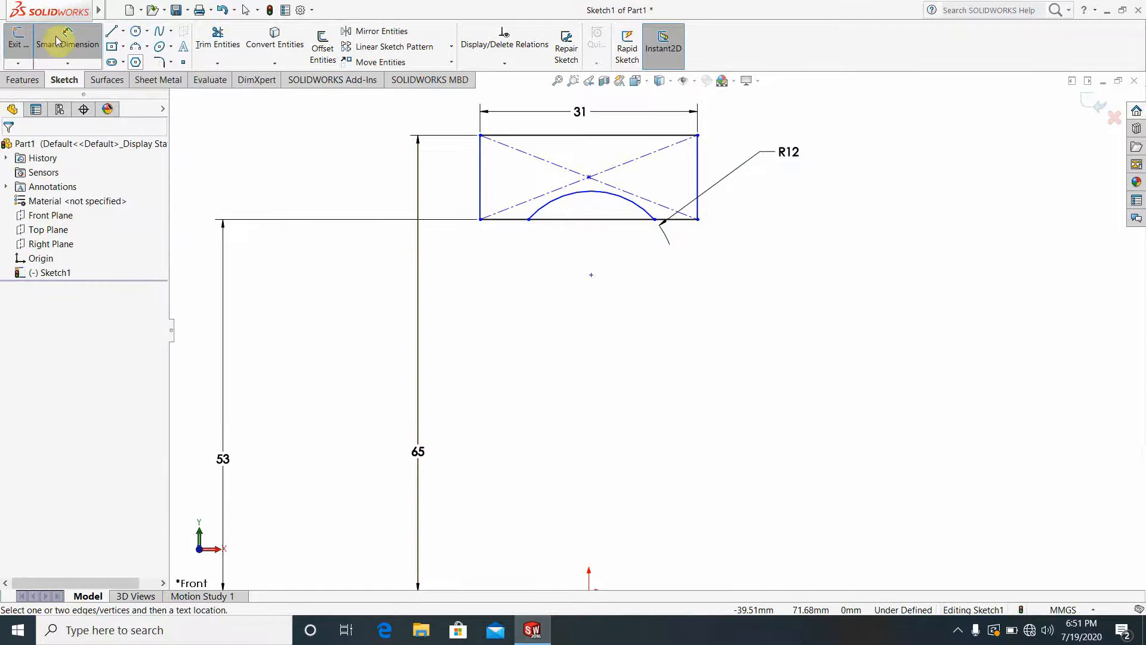
- Dimension the vertical distance from the arc's centre point to the rectangle's bottom edge as 8 mm
left_click(592, 275)
left_click(605, 220)
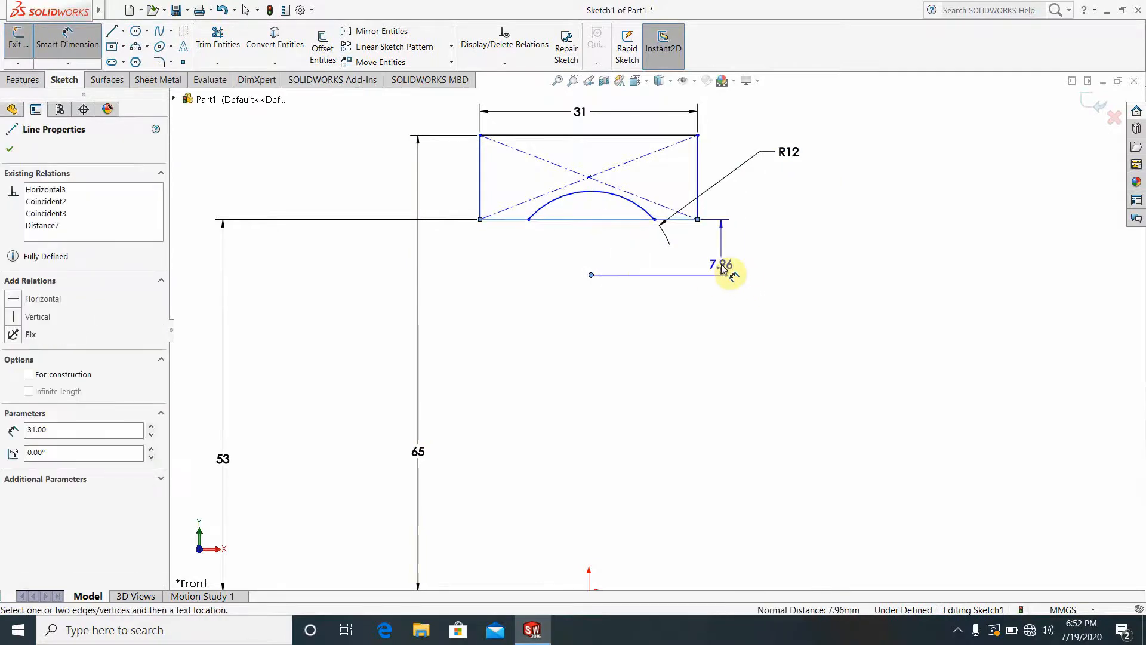
left_click(774, 261)
type("8")
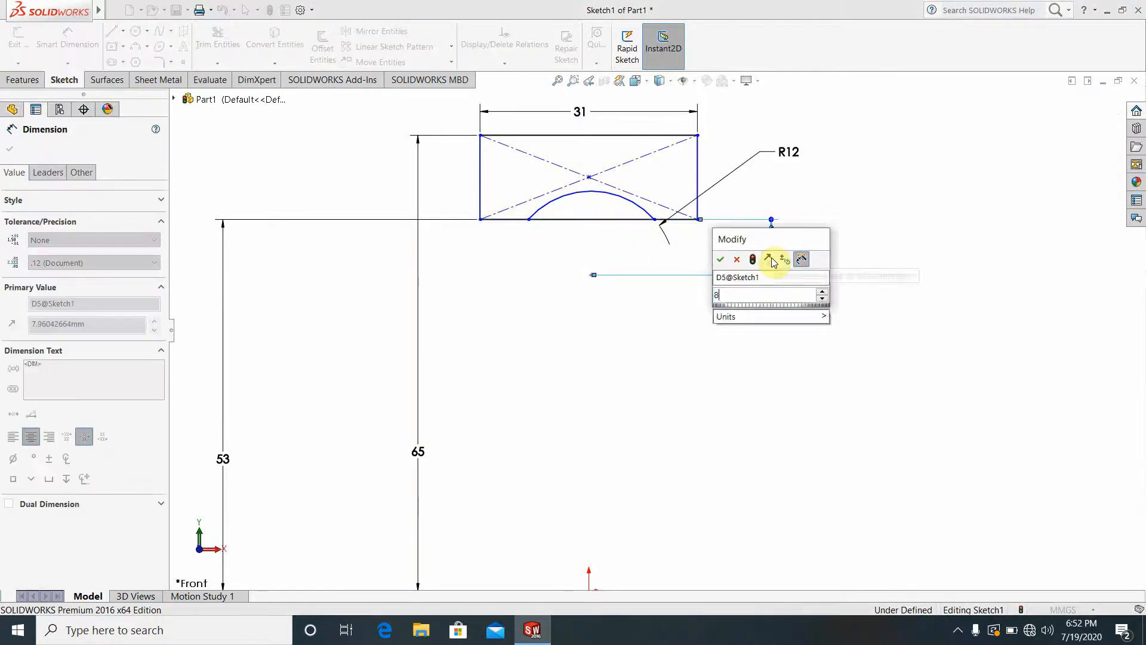
key("Return")
left_click(824, 401)
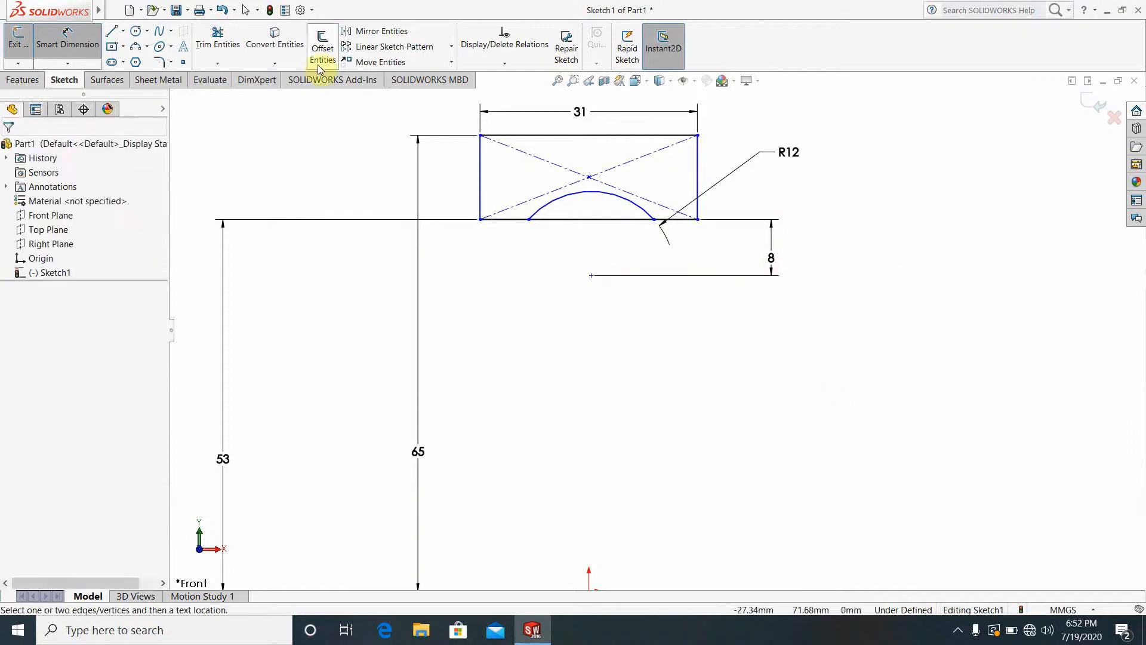
- Trim away the part of the rectangle's bottom edge between the two ends of the arc
left_click(221, 51)
scroll(545, 237, "down", 2)
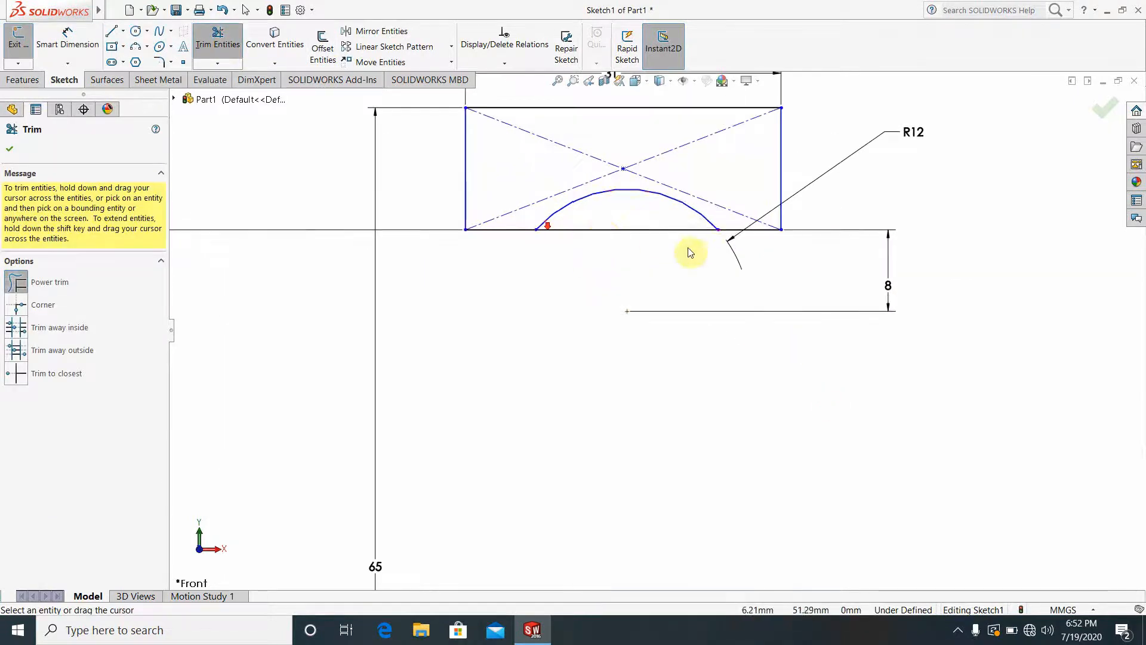
scroll(747, 225, "down", 2)
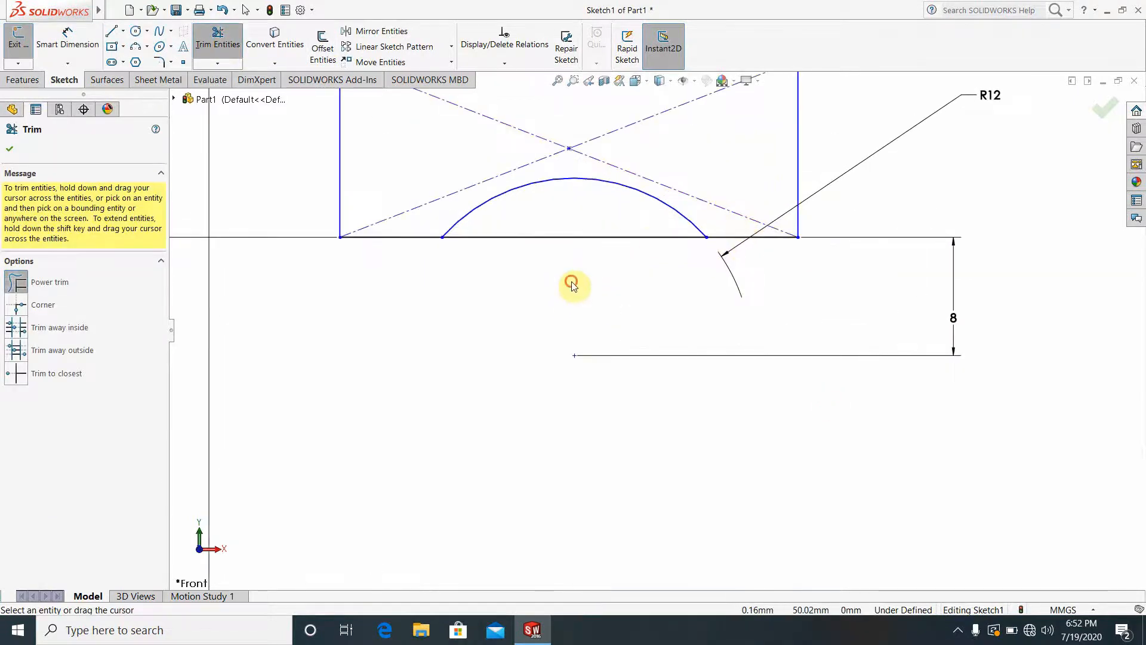
mouse_move(572, 286)
left_mouse_down()
mouse_move(573, 228)
mouse_move(559, 292)
left_mouse_up()
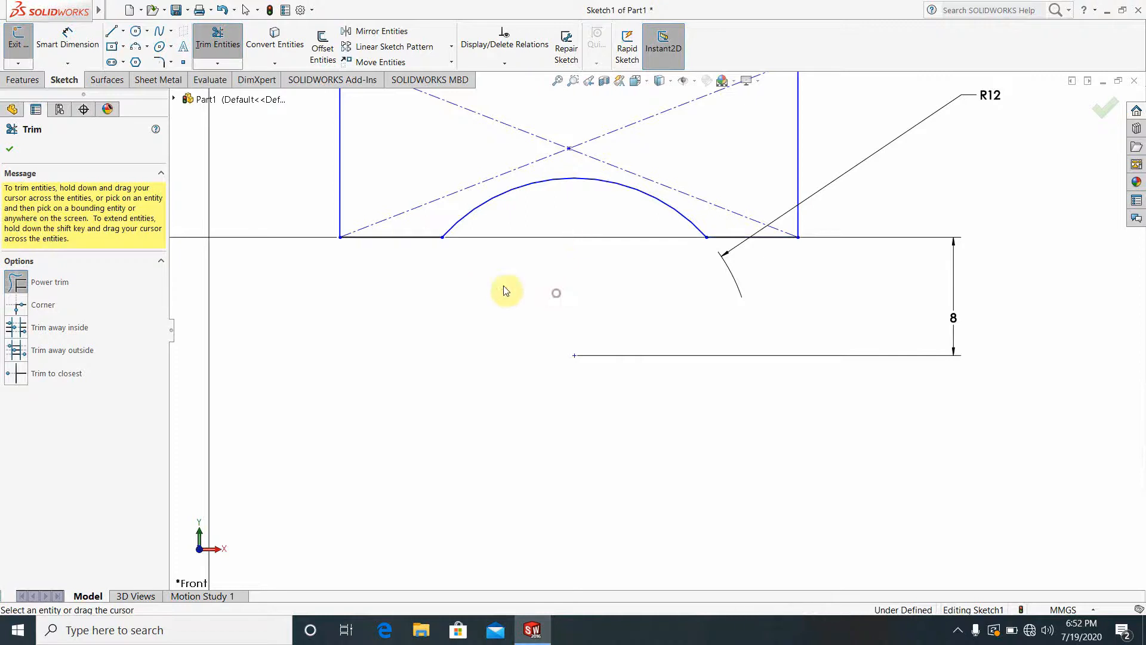
left_click(9, 150)
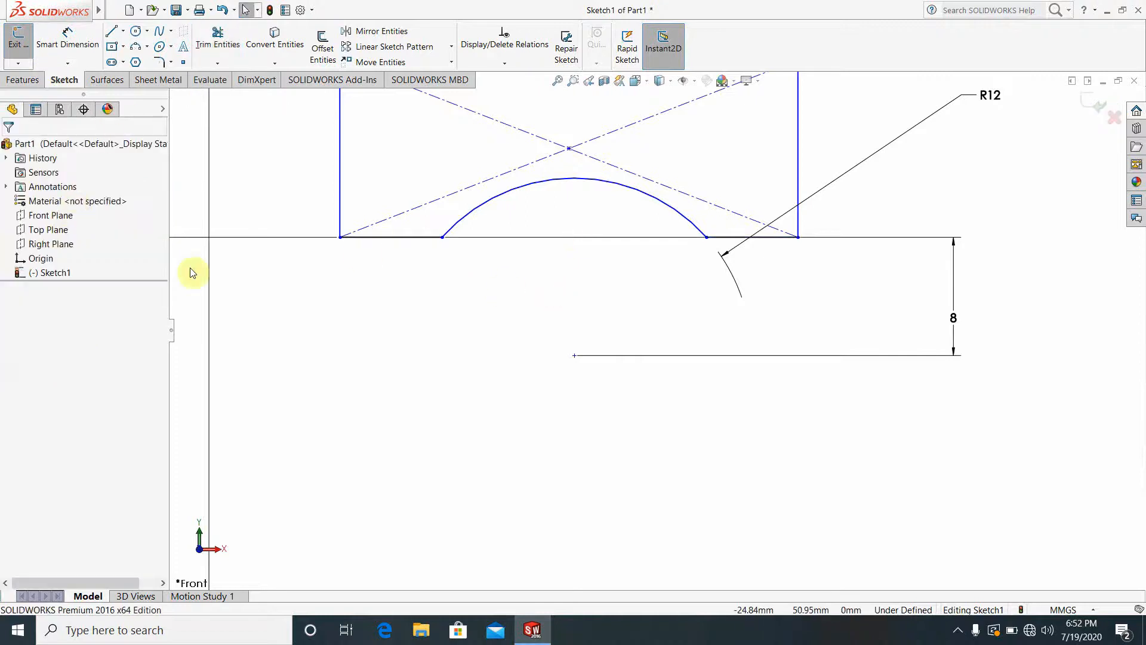
left_click(465, 326)
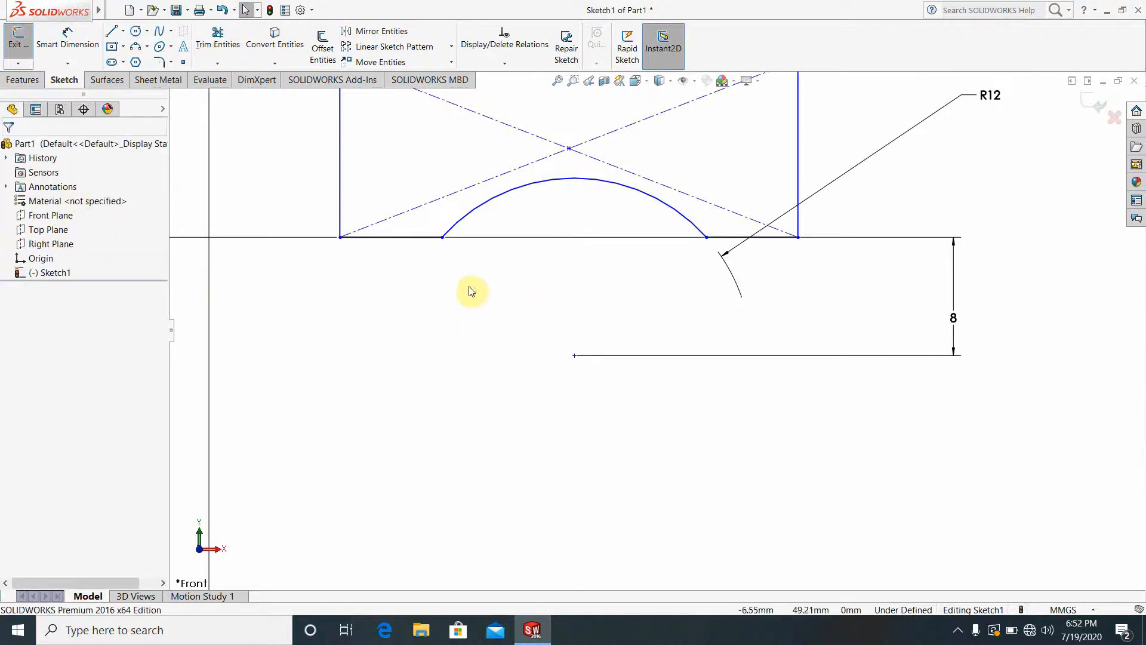
- Dimension the length of the bottom edge segment left of the arc, keeping its drawn value
left_click(79, 48)
left_click(411, 238)
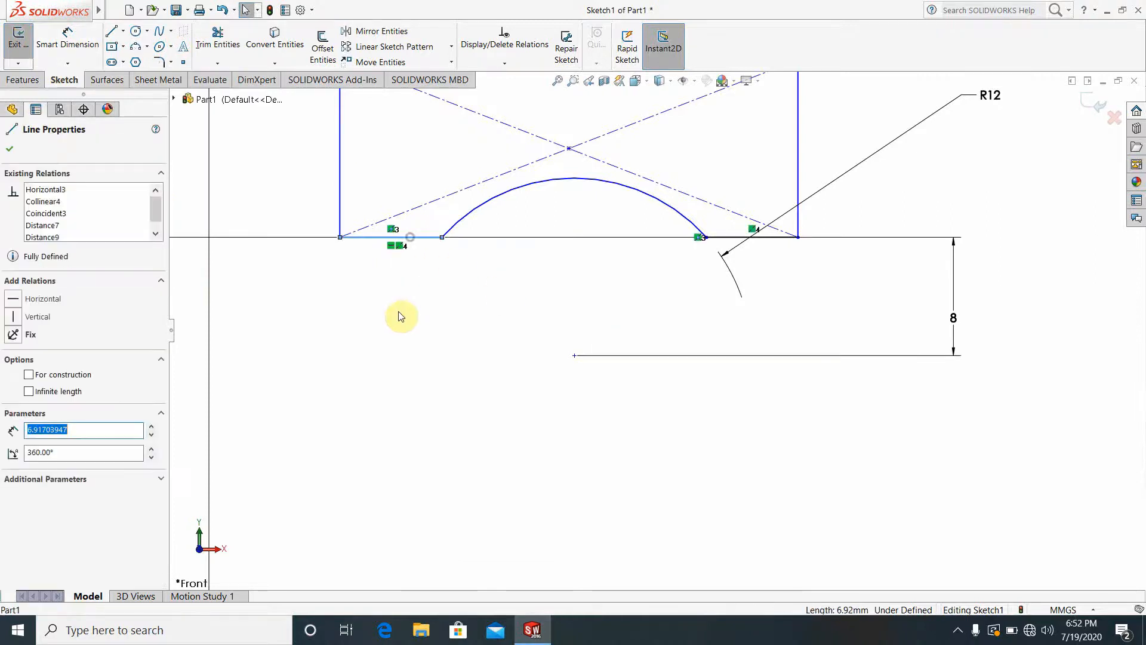
left_click(468, 325)
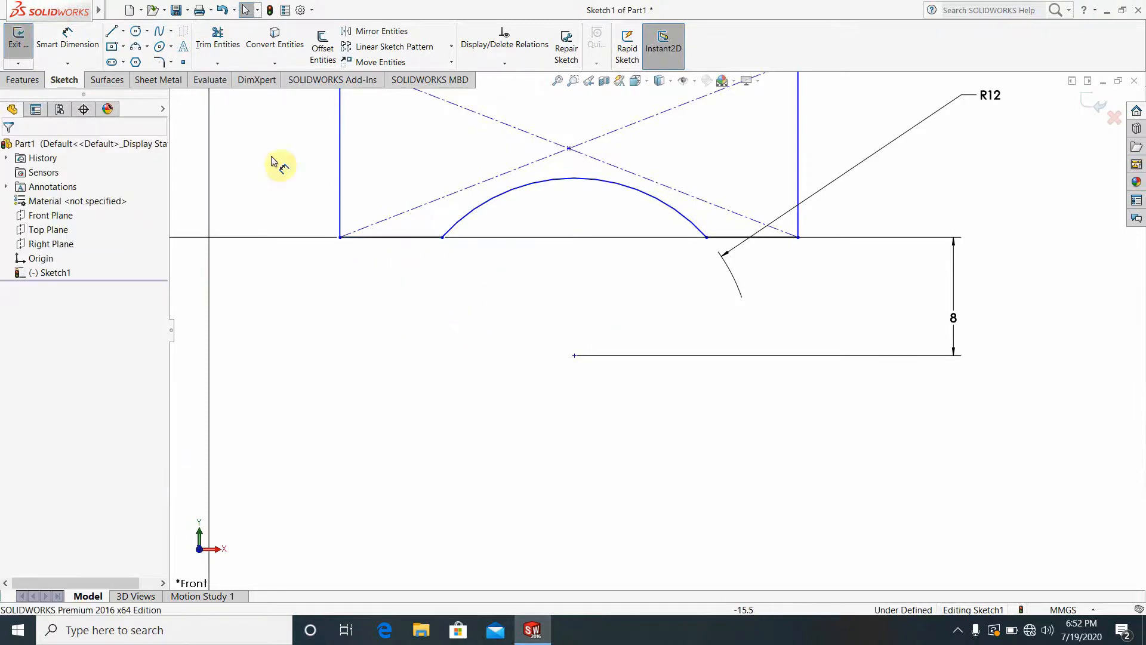
left_click(72, 56)
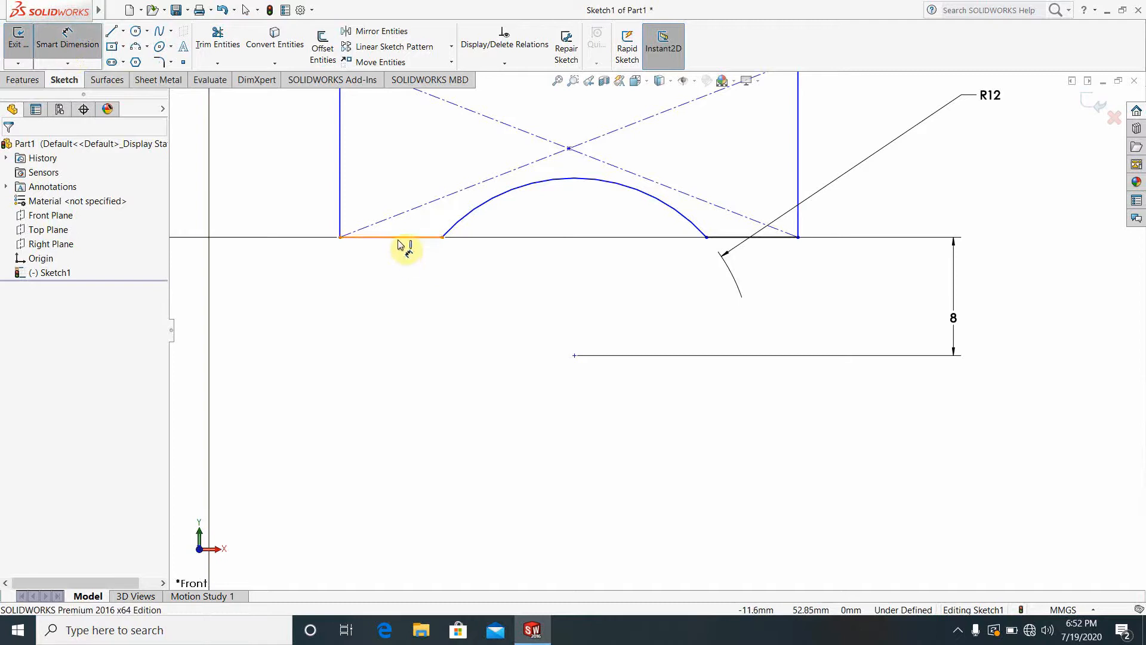
left_click(397, 238)
left_click(396, 320)
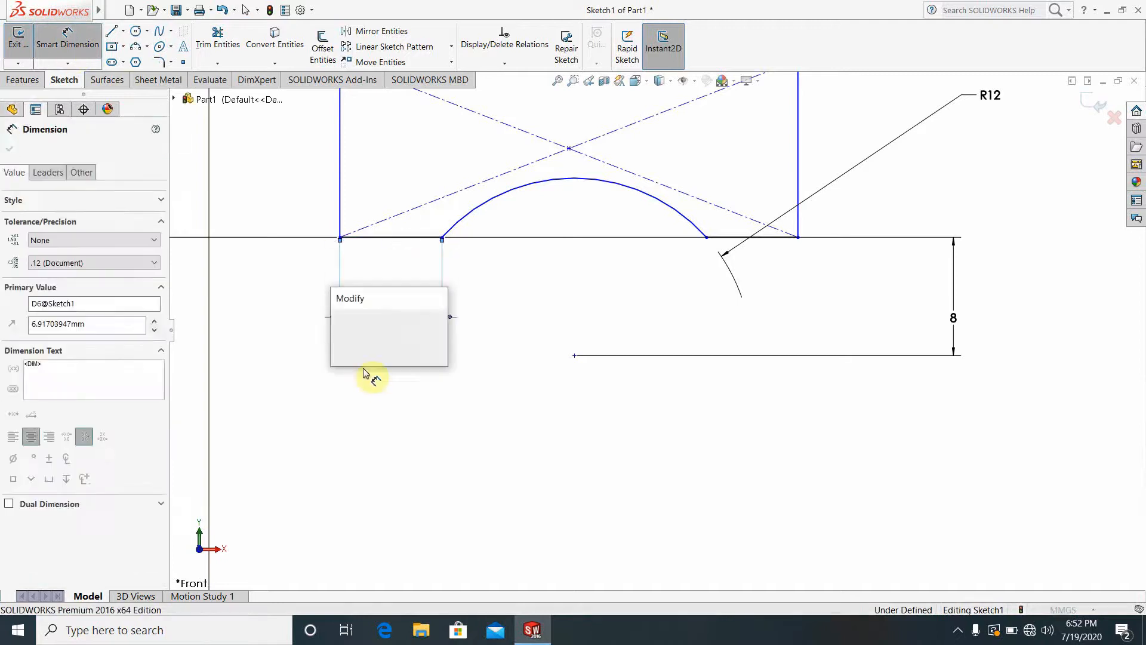
left_click(341, 318)
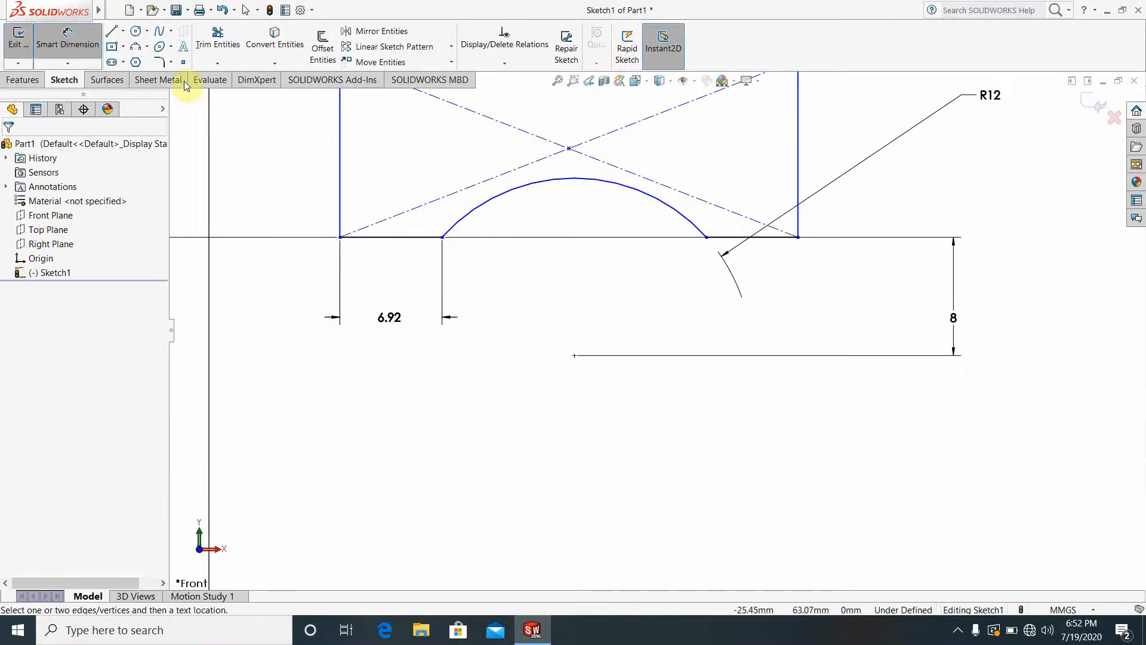
- Try to dimension the length of the bottom edge segment right of the arc
left_click(757, 237)
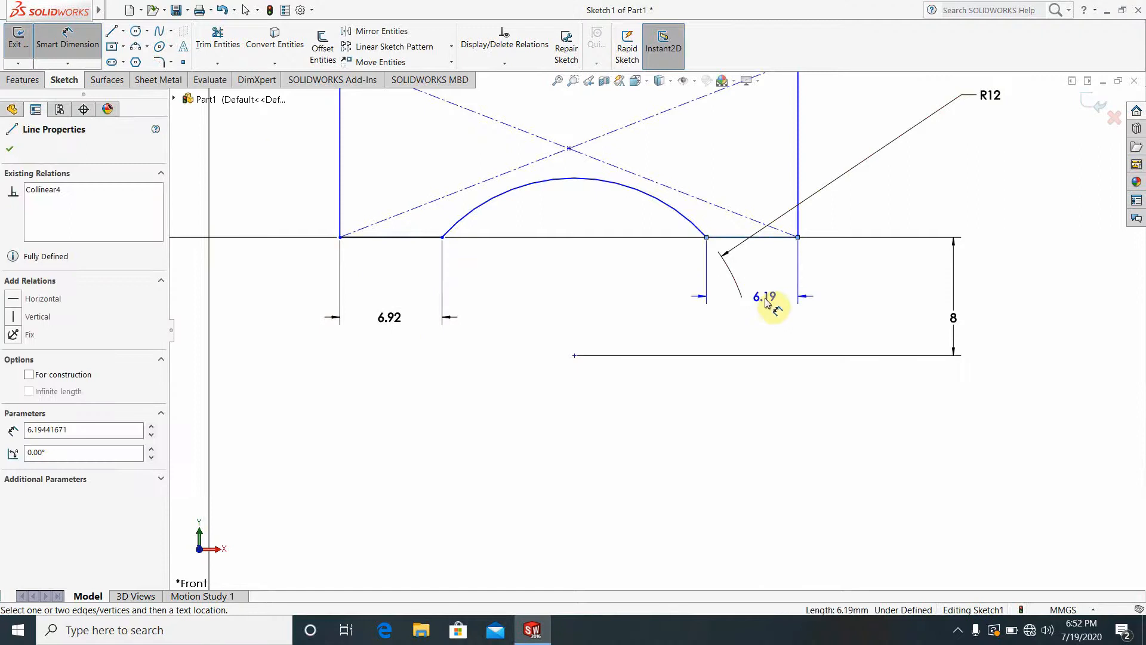
left_click(761, 320)
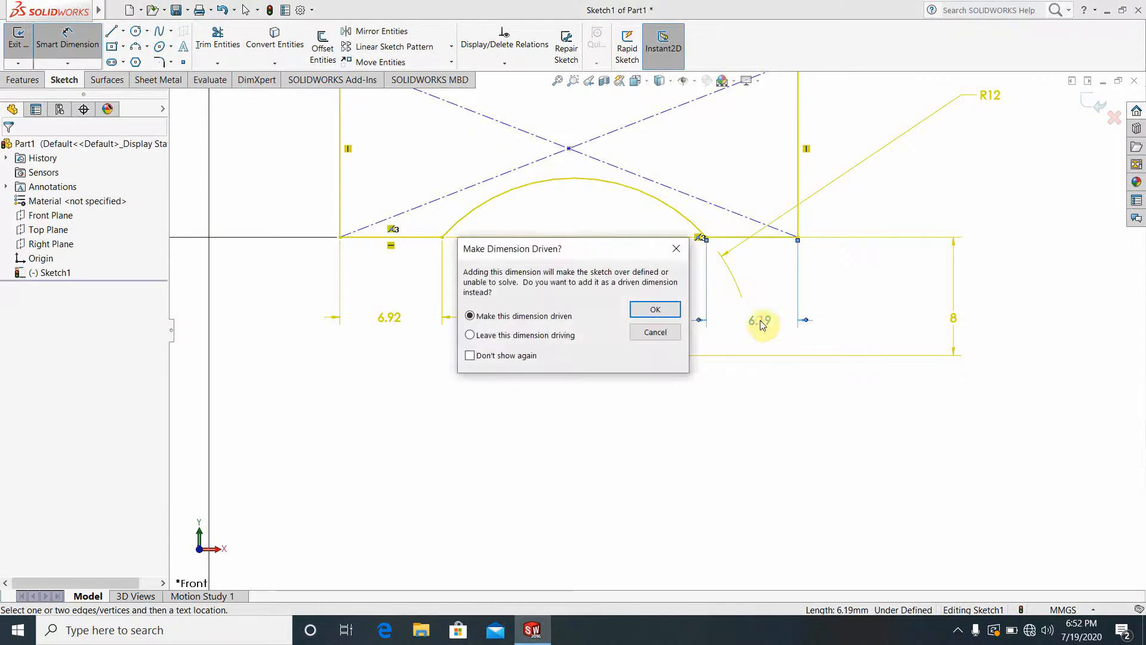
left_click(678, 251)
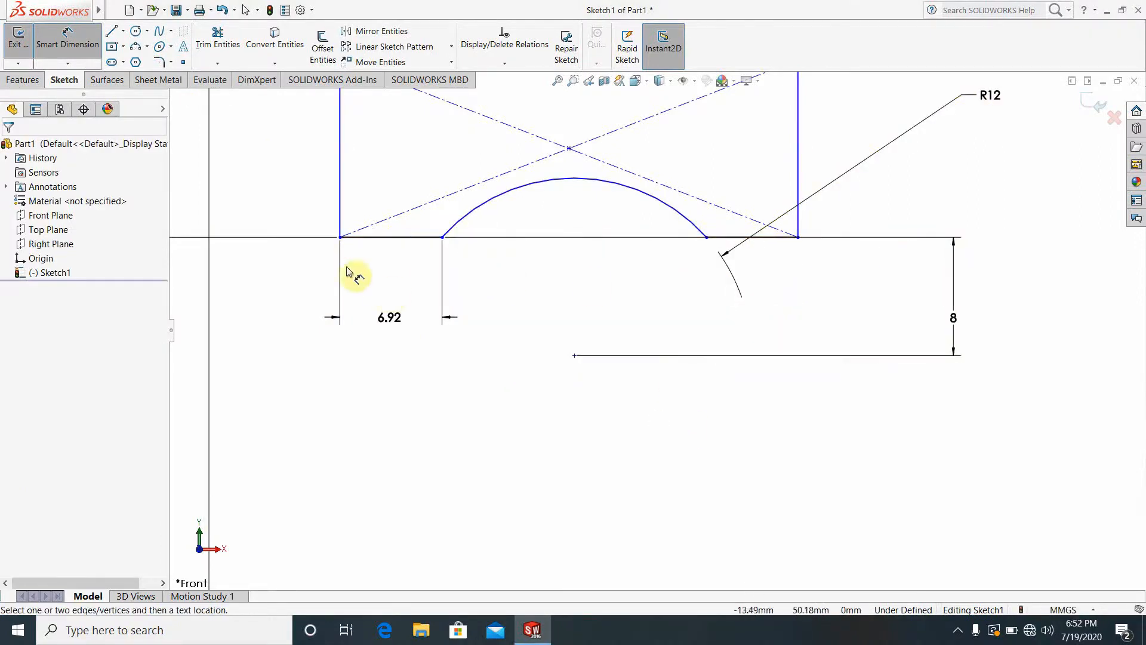
left_click(399, 238)
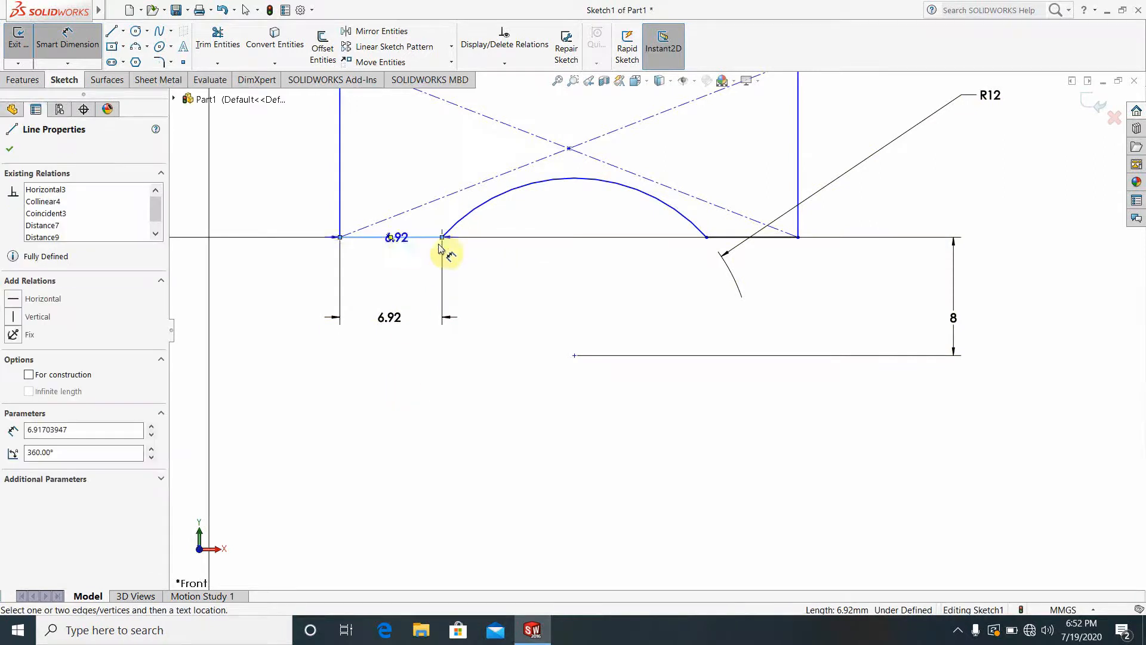
left_click(748, 238)
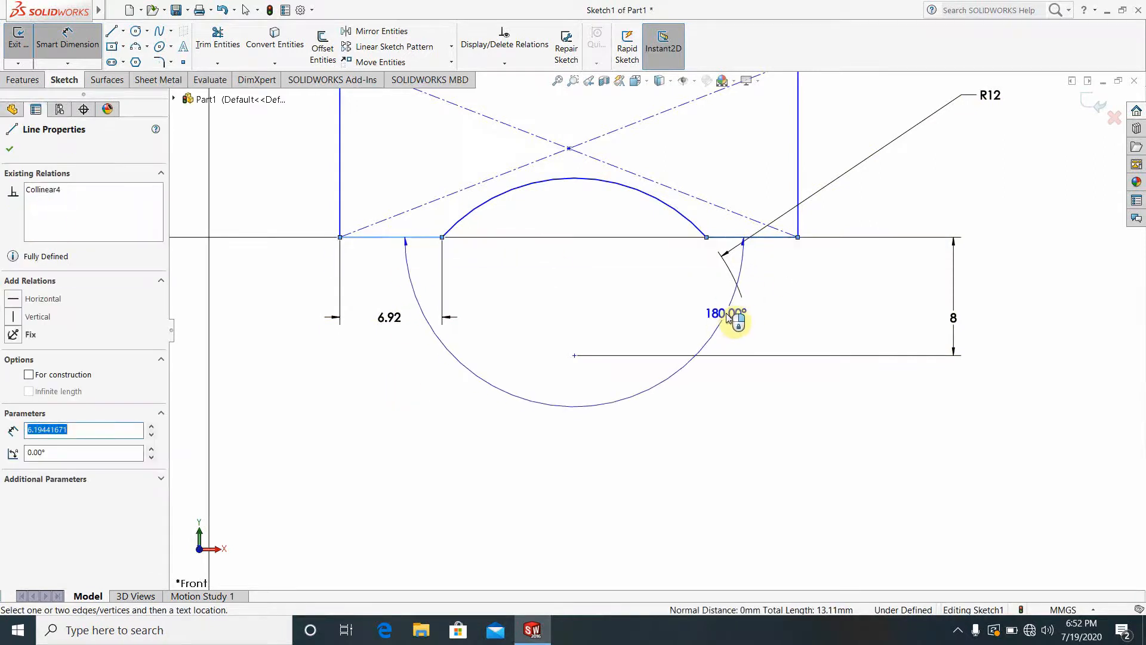
key("Escape")
key("Escape")
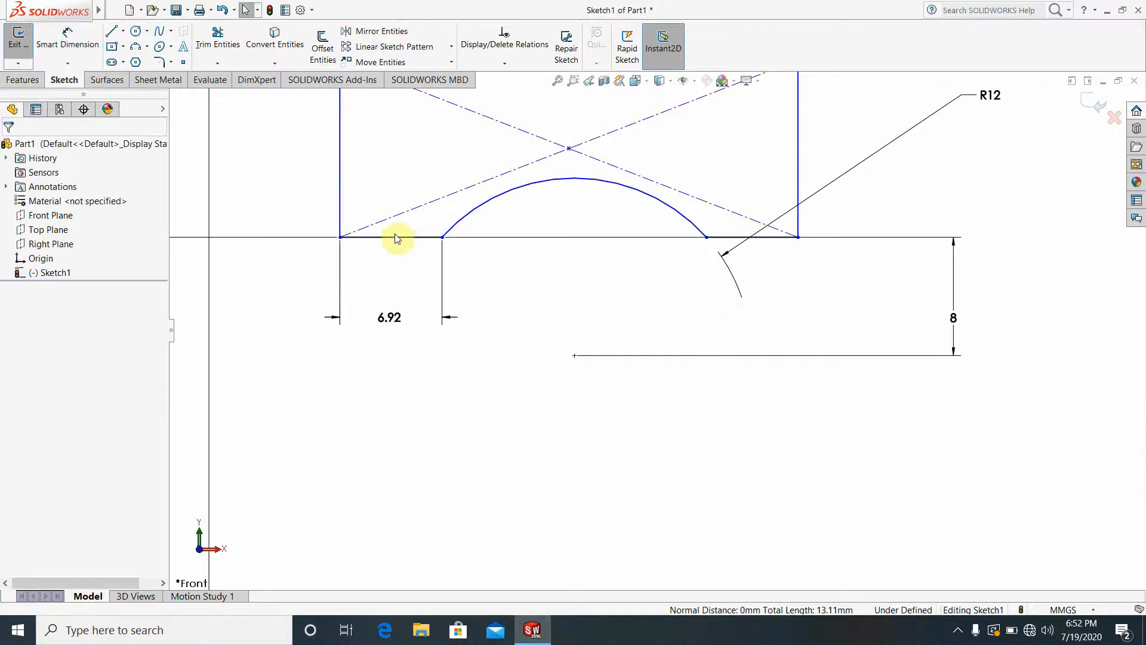
- Try to add an Equal relation between the two bottom edge segments beside the arc
left_click(395, 238)
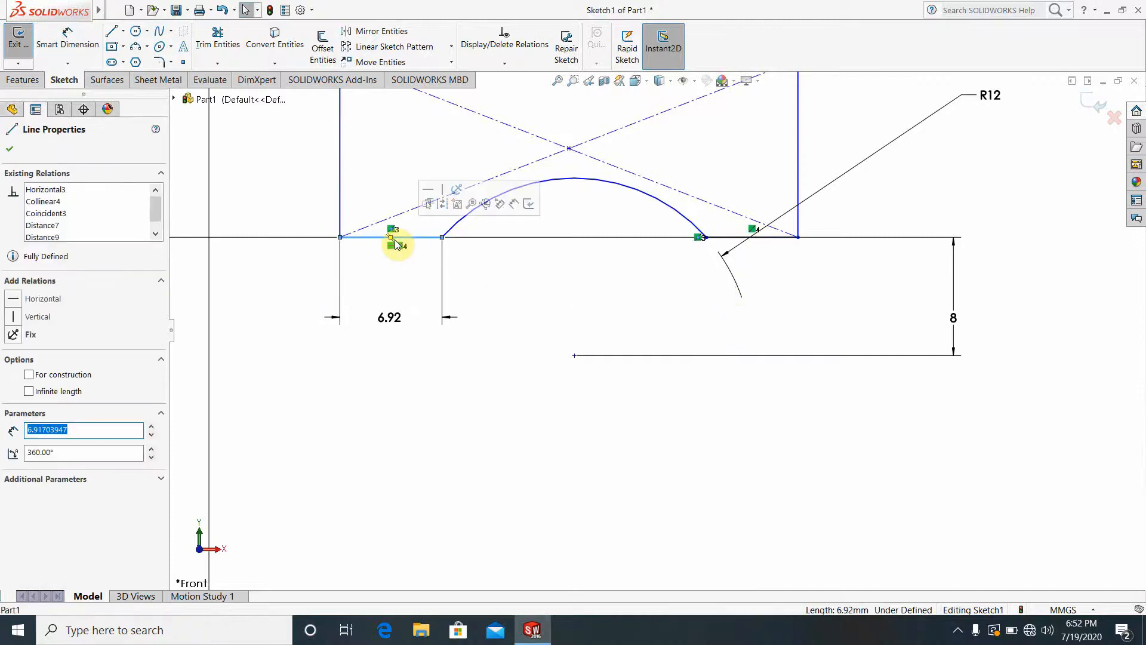
left_click(766, 238, "ctrl")
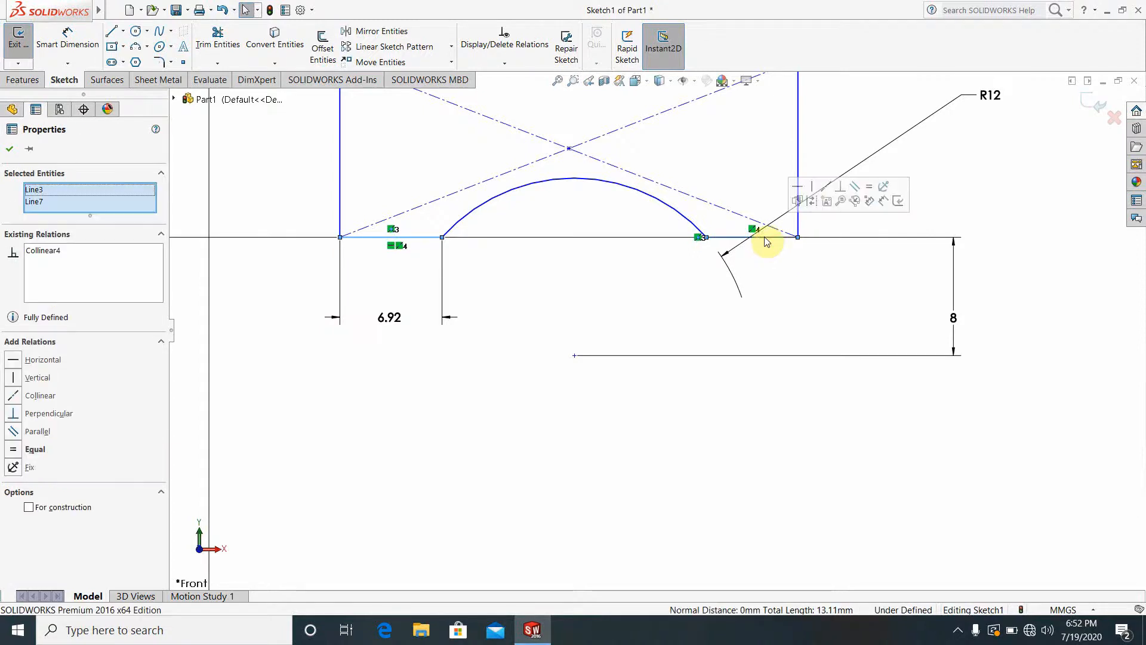
left_click(870, 190)
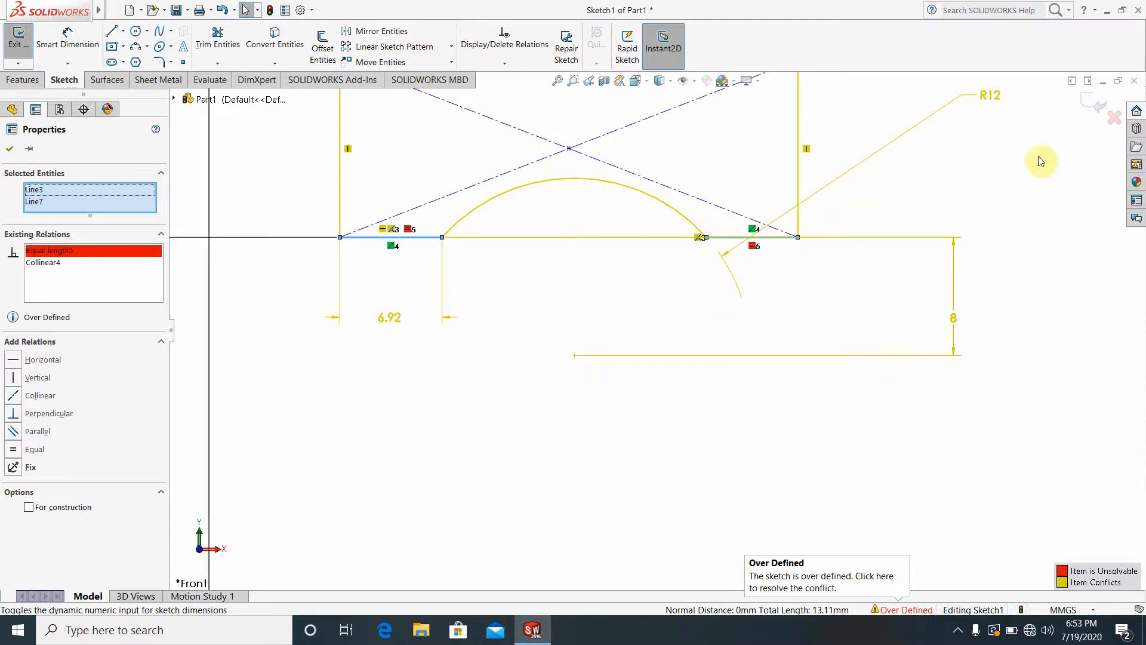
- Exit the profile sketch and reopen it for editing
left_click(1093, 103)
left_click(1090, 102)
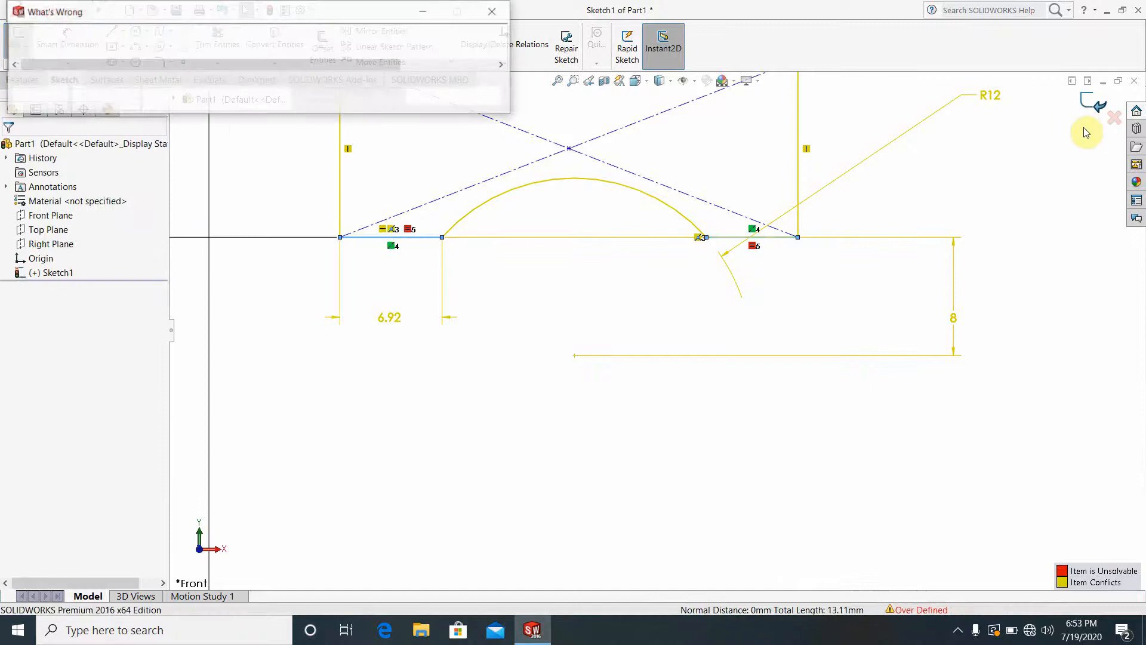
left_click(602, 399)
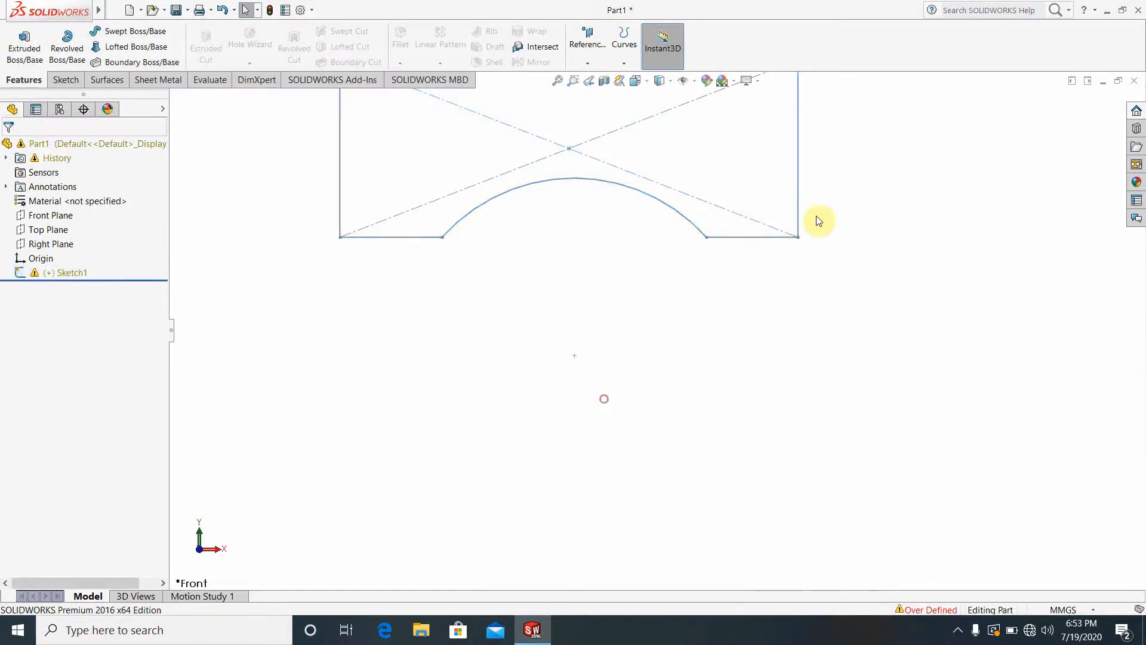
scroll(844, 289, "up", 4)
scroll(742, 255, "down", 2)
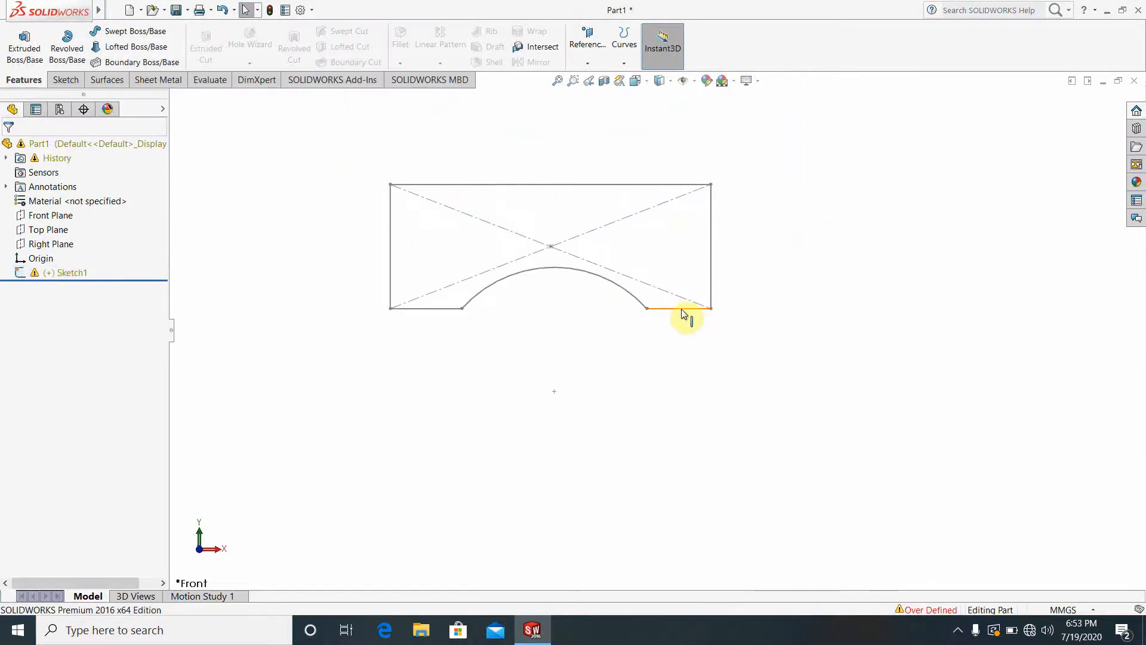
right_click(684, 314)
left_click(688, 275)
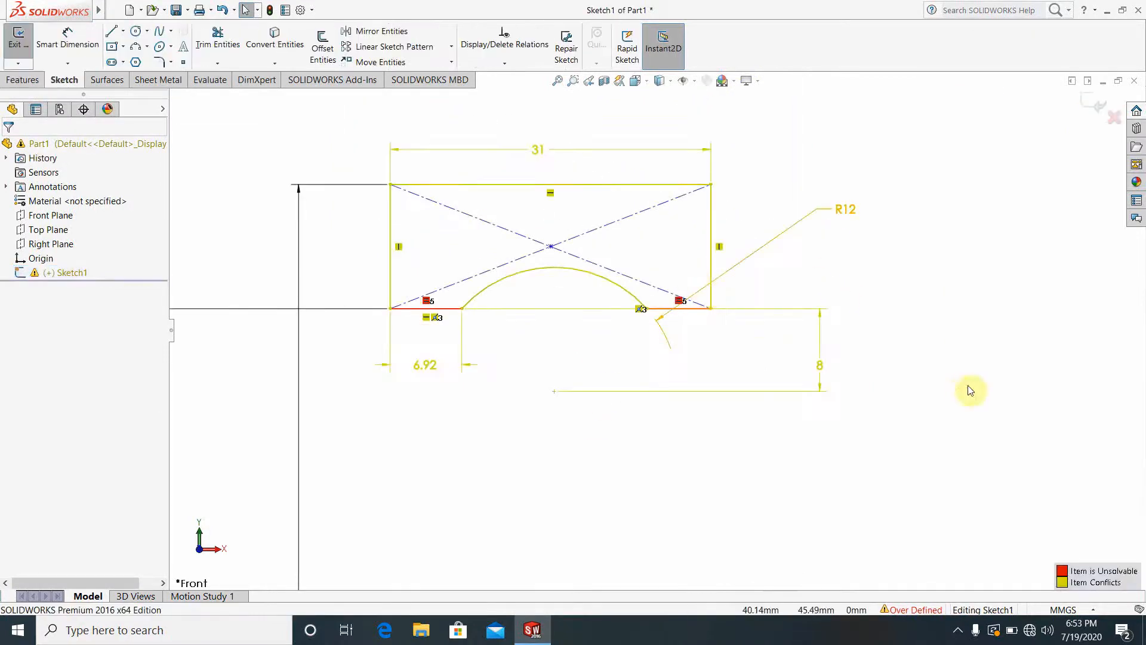
- Undo back to the sketch state before the Equal relation between the two bottom segments
left_click(223, 12)
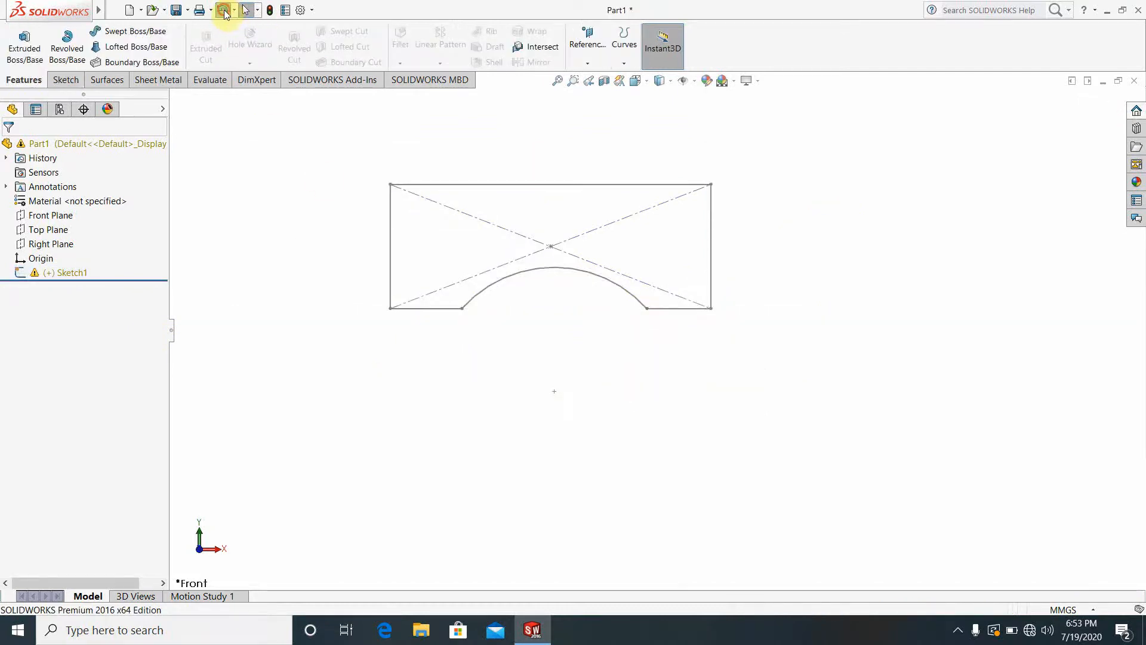
left_click(224, 12)
left_click(223, 12)
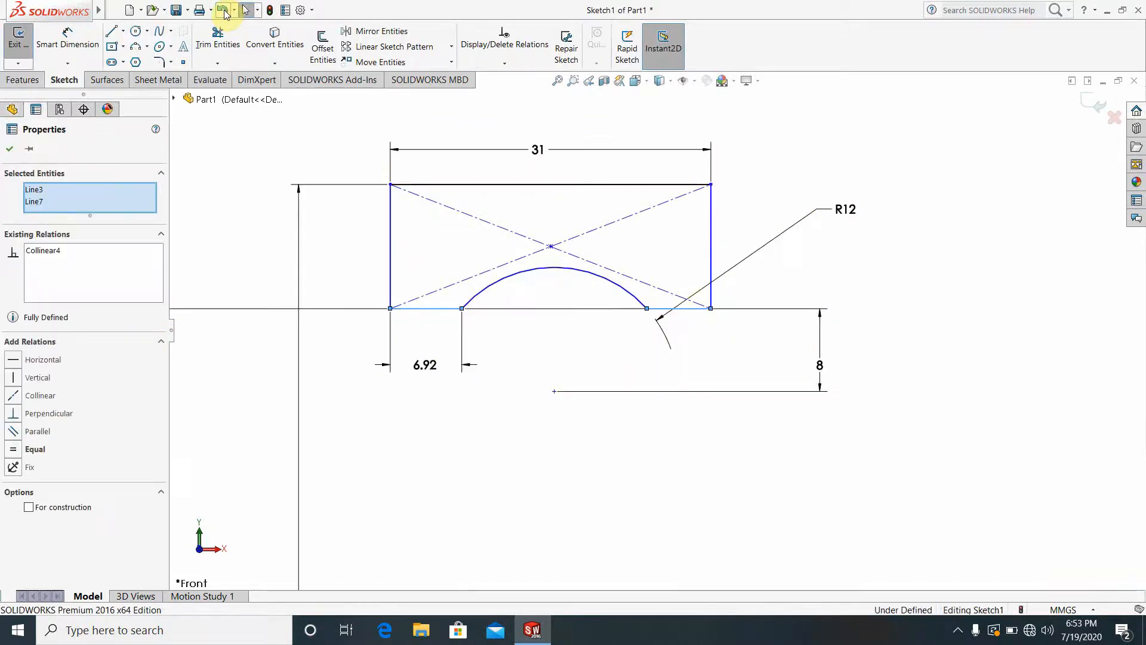
left_click(789, 486)
- Try trimming away the arc, and undo back to the untrimmed bottom edge with the arc and its dimensions intact
scroll(515, 259, "down", 1)
scroll(644, 319, "down", 1)
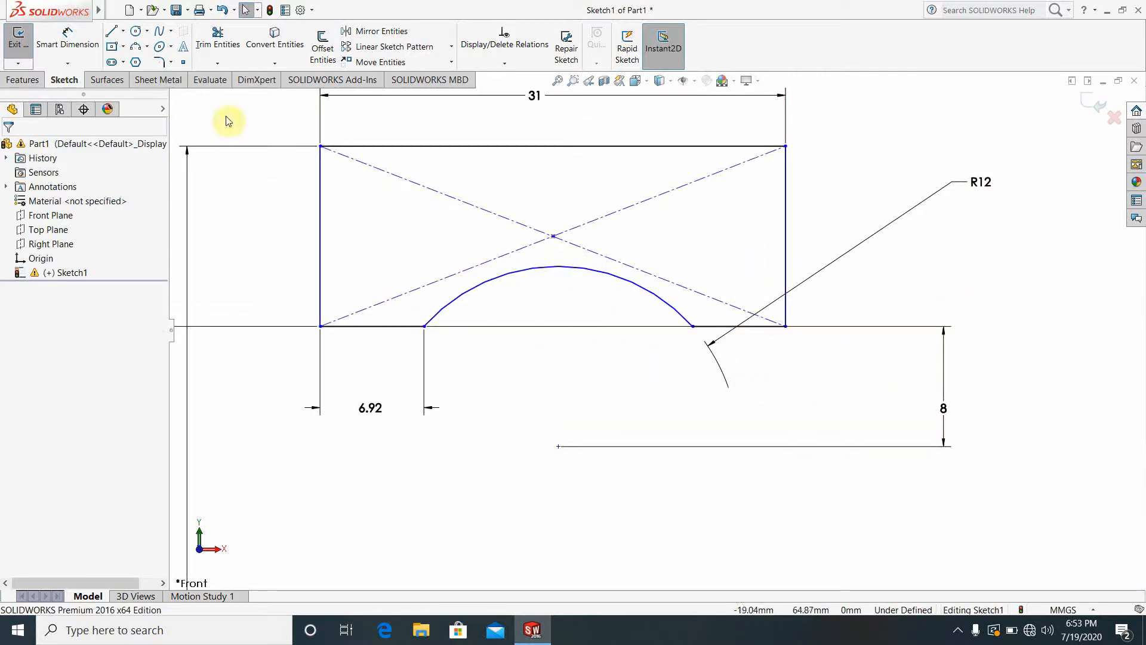
left_click(217, 37)
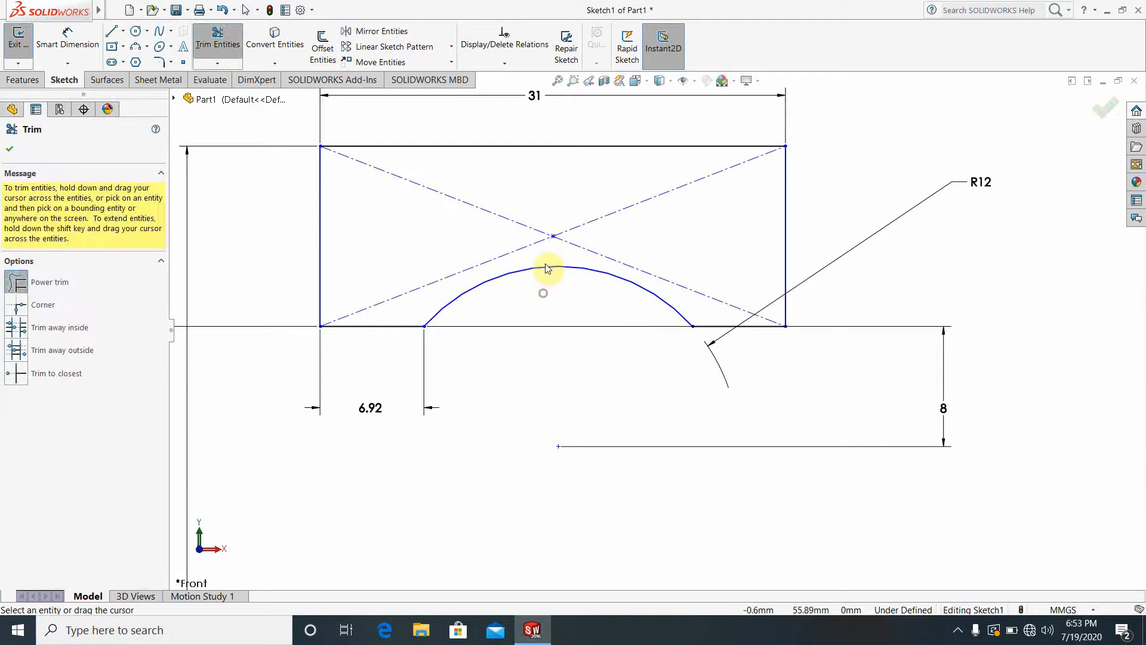
left_click_drag(546, 268, 402, 251)
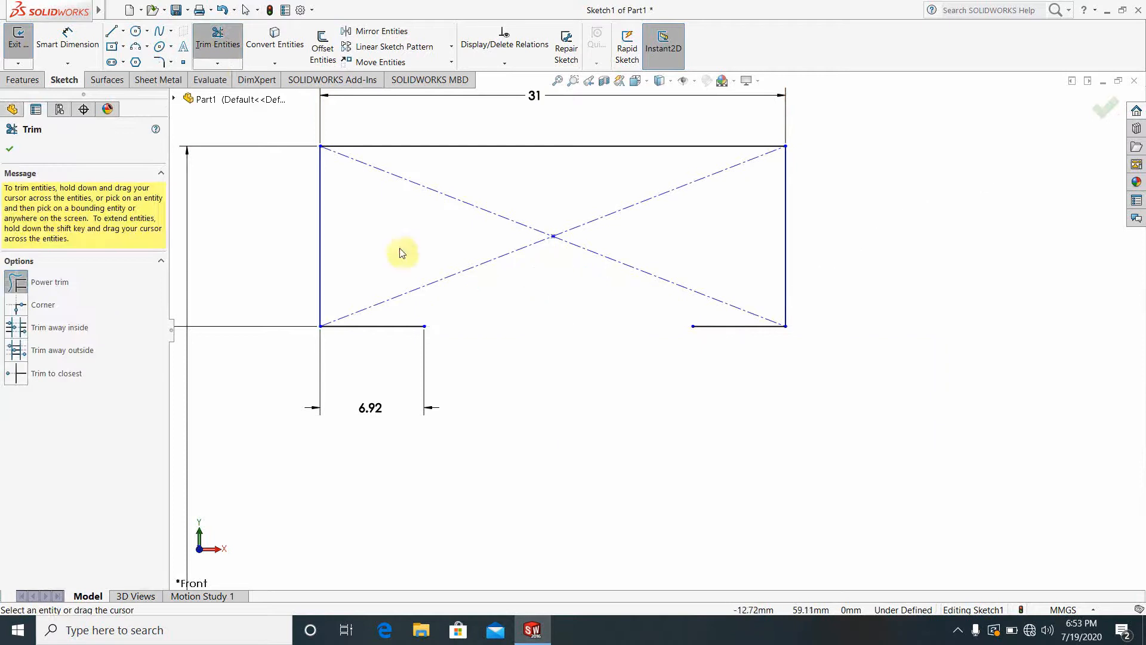
left_click(227, 10)
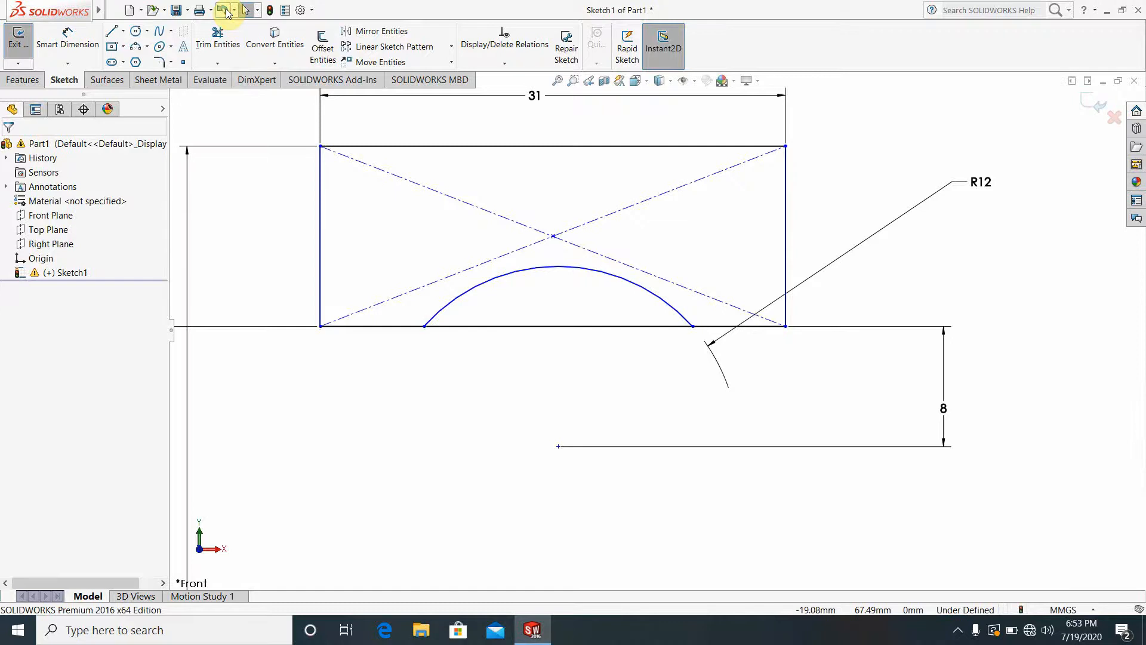
- Undo the arc's dimensions and the arc itself, back to the plain dimensioned rectangle
left_click(226, 10)
left_click(226, 10)
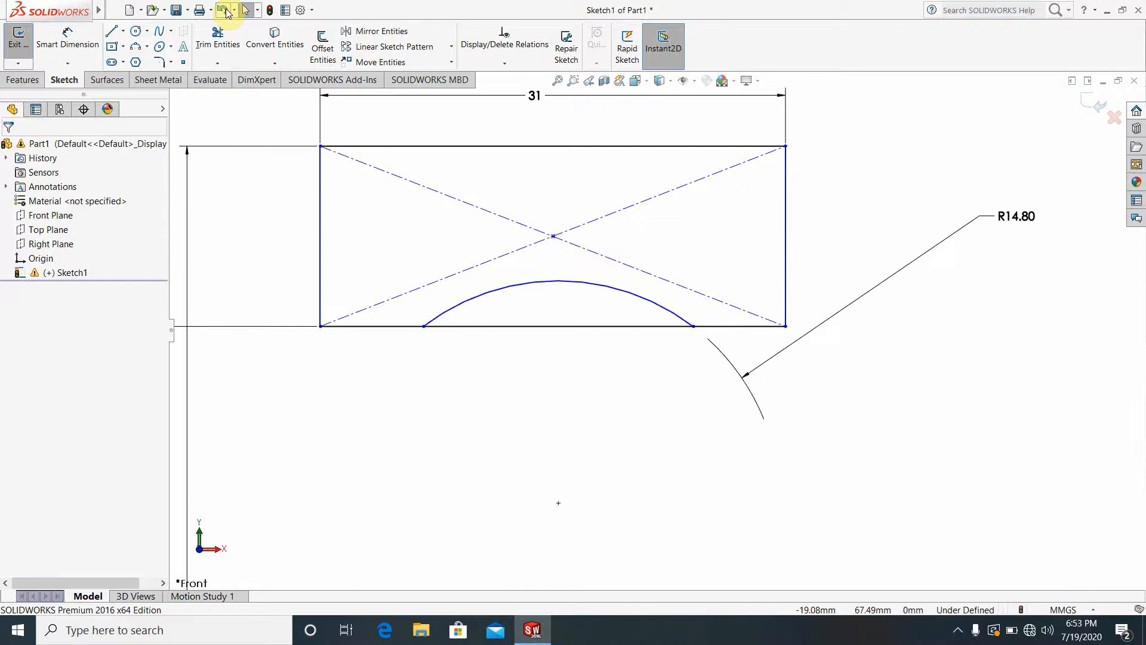
left_click(226, 11)
left_click(227, 11)
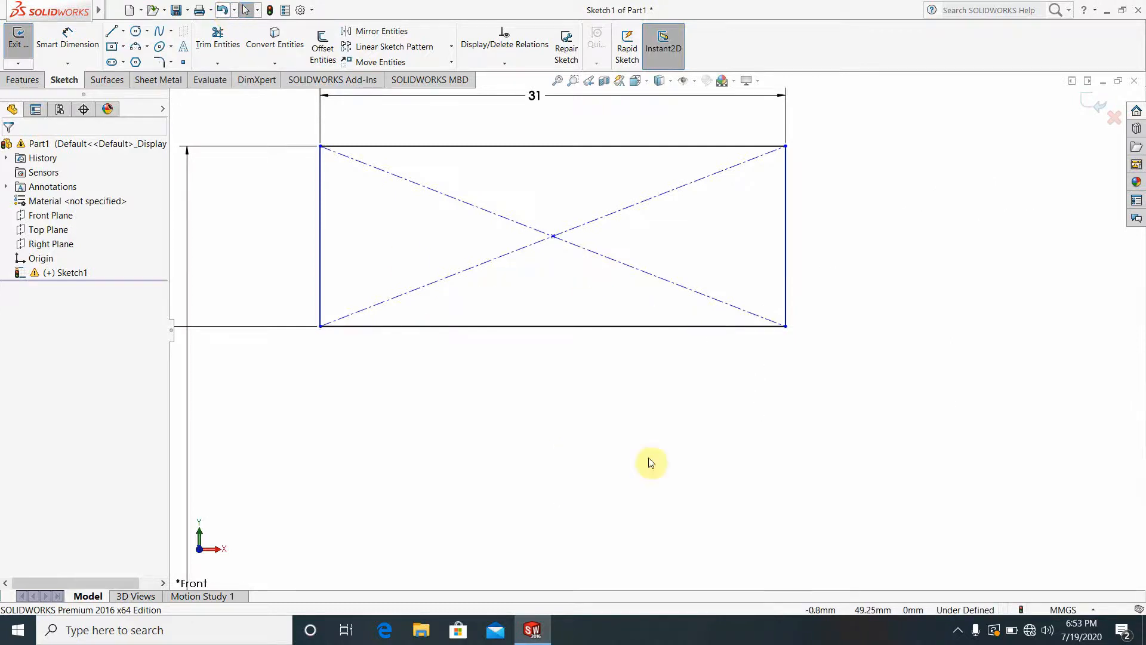
scroll(668, 465, "up", 5)
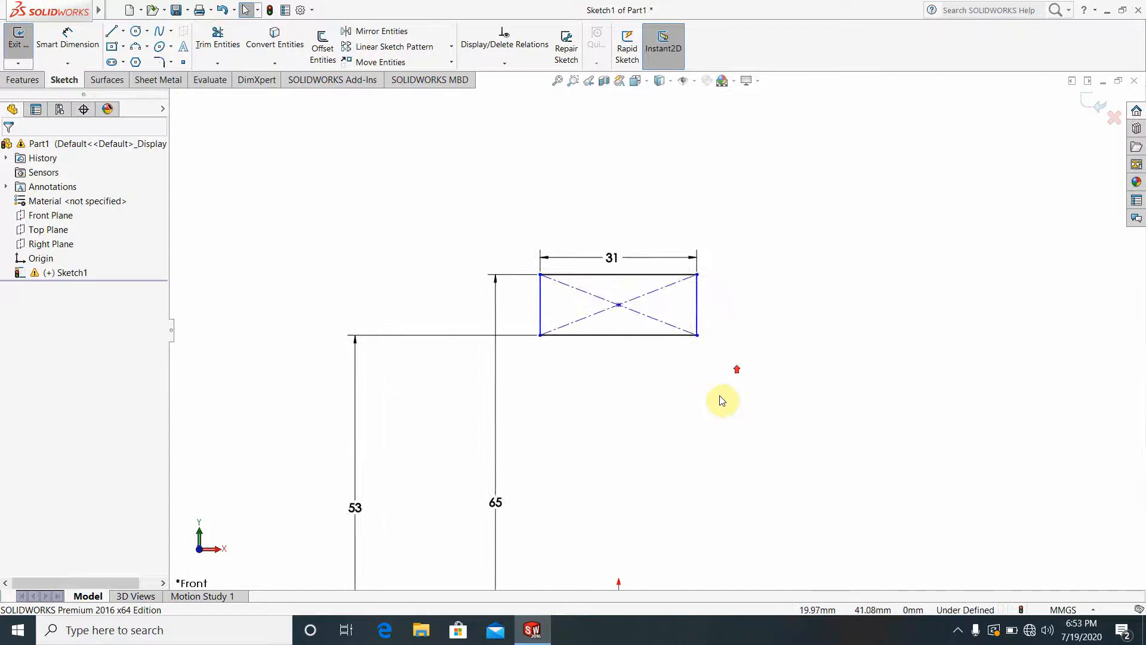
scroll(720, 396, "up", 2)
scroll(722, 384, "down", 2)
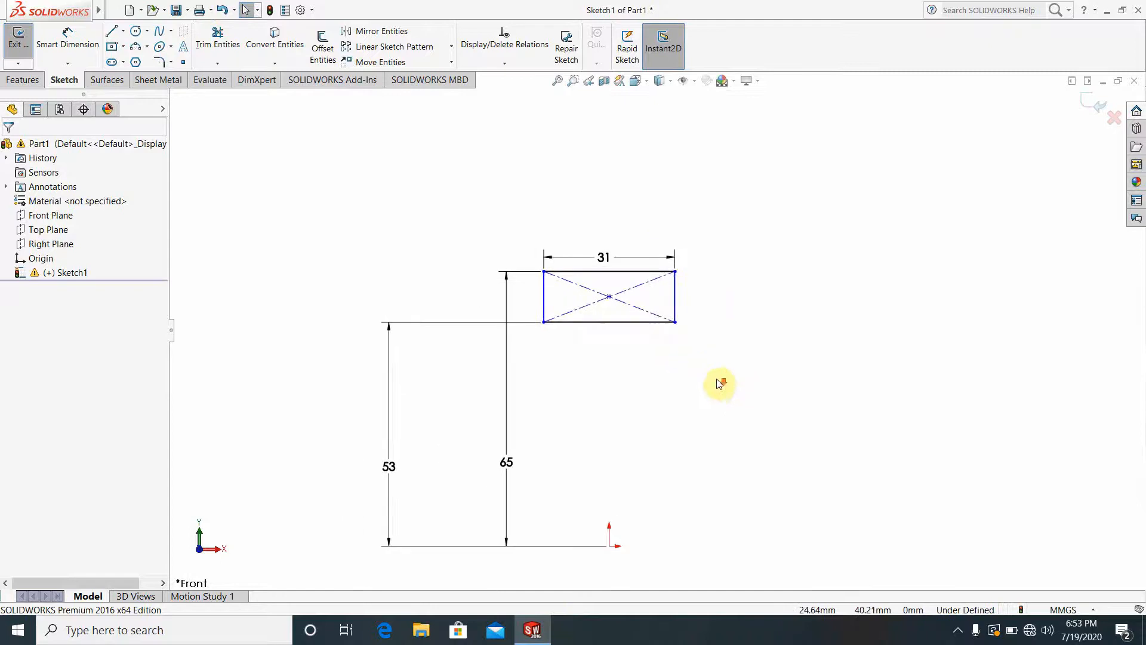
- Sketch a three-point arc with a radius of about 13.92 mm, its ends on the rectangle's bottom edge and bulging into the rectangle
left_click(147, 50)
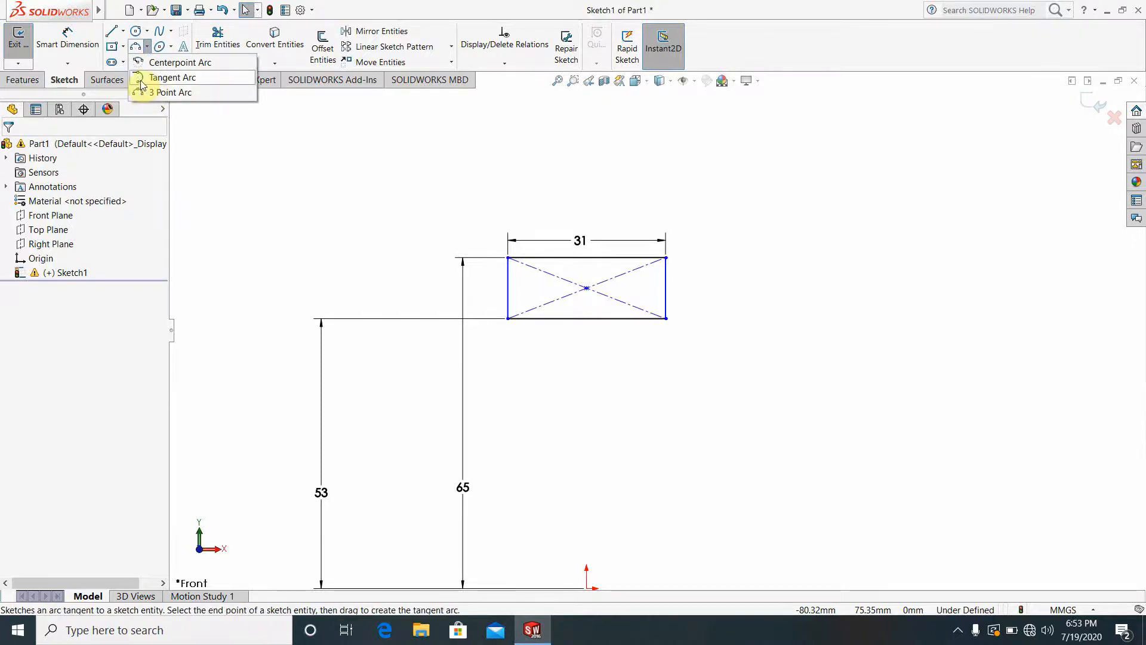
left_click(141, 92)
scroll(679, 279, "down", 1)
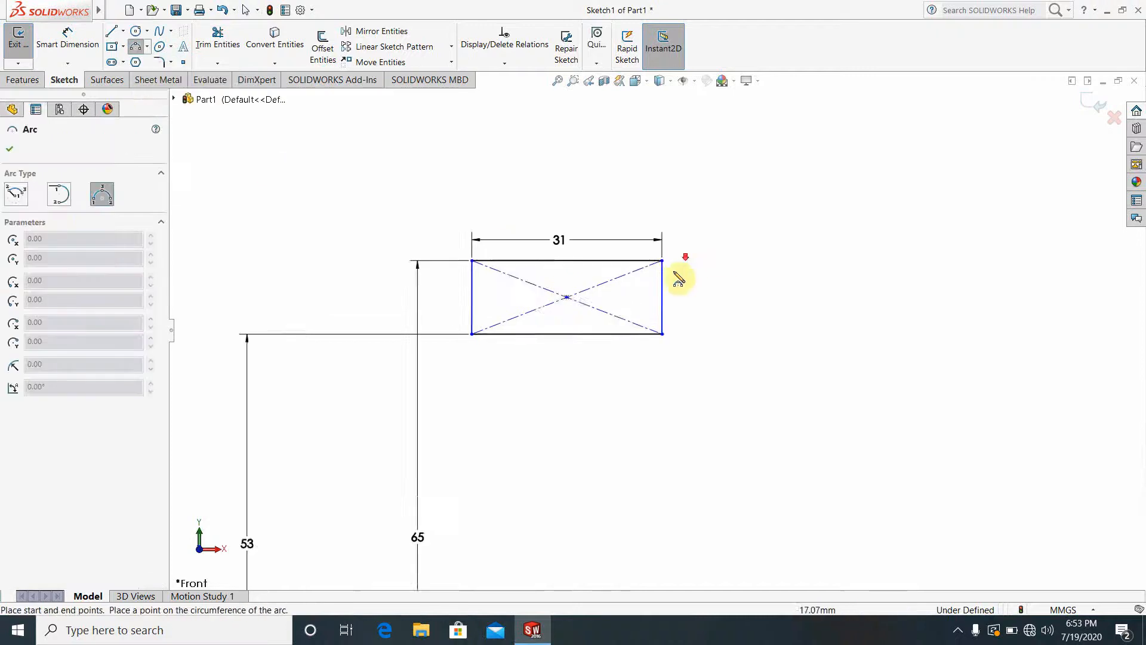
scroll(679, 279, "down", 4)
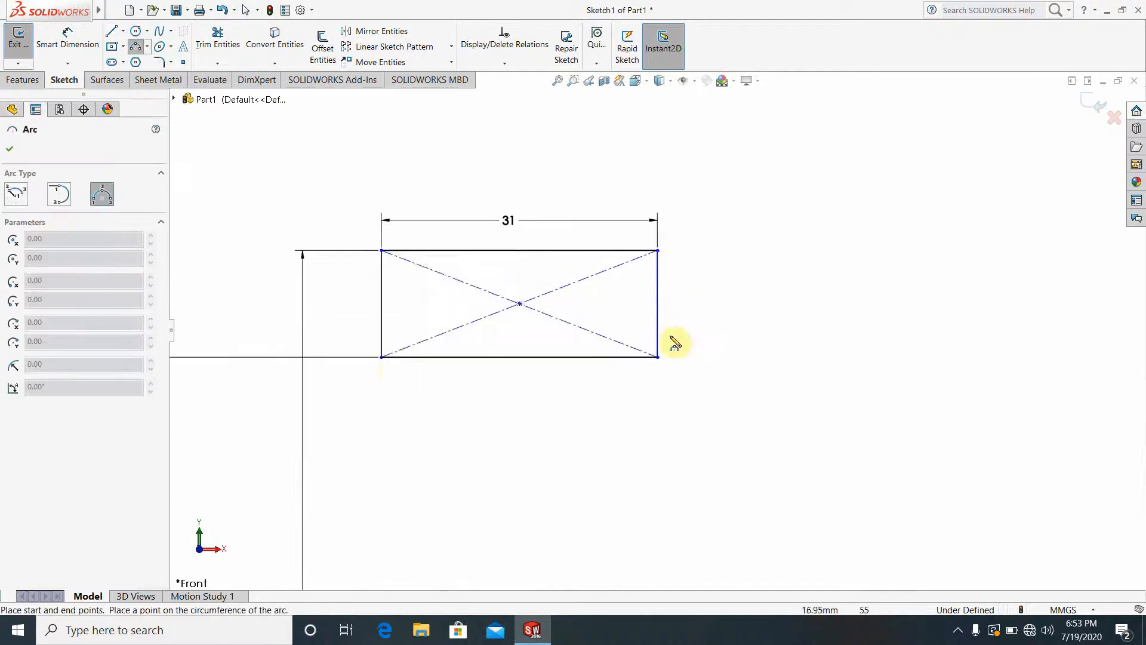
left_click(393, 360)
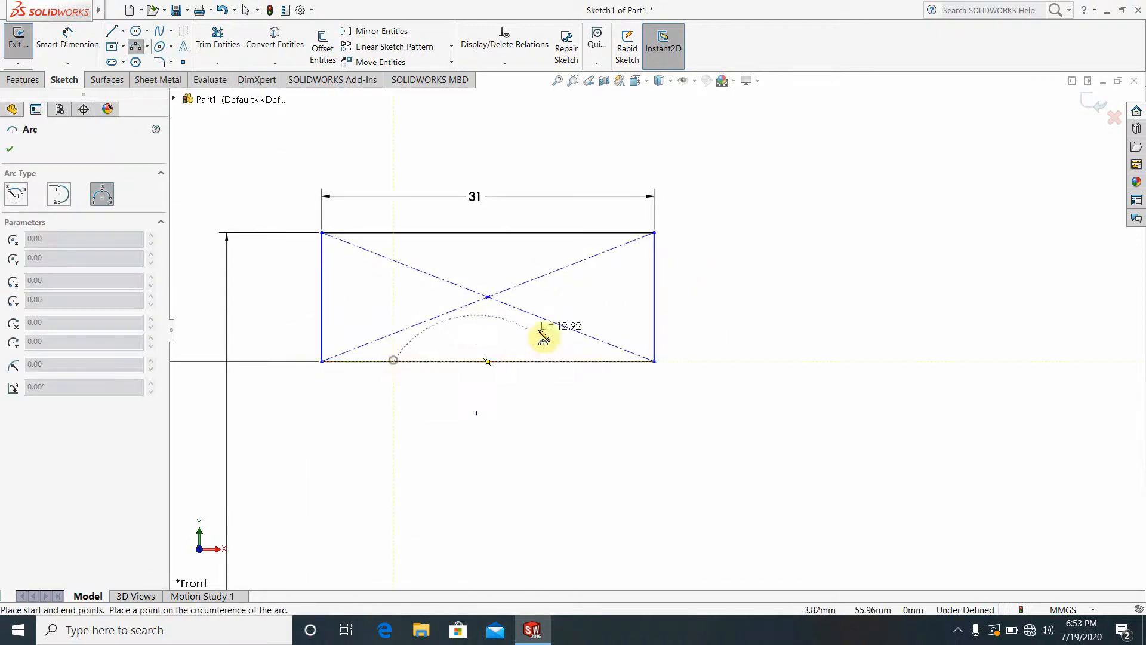
left_click(578, 360)
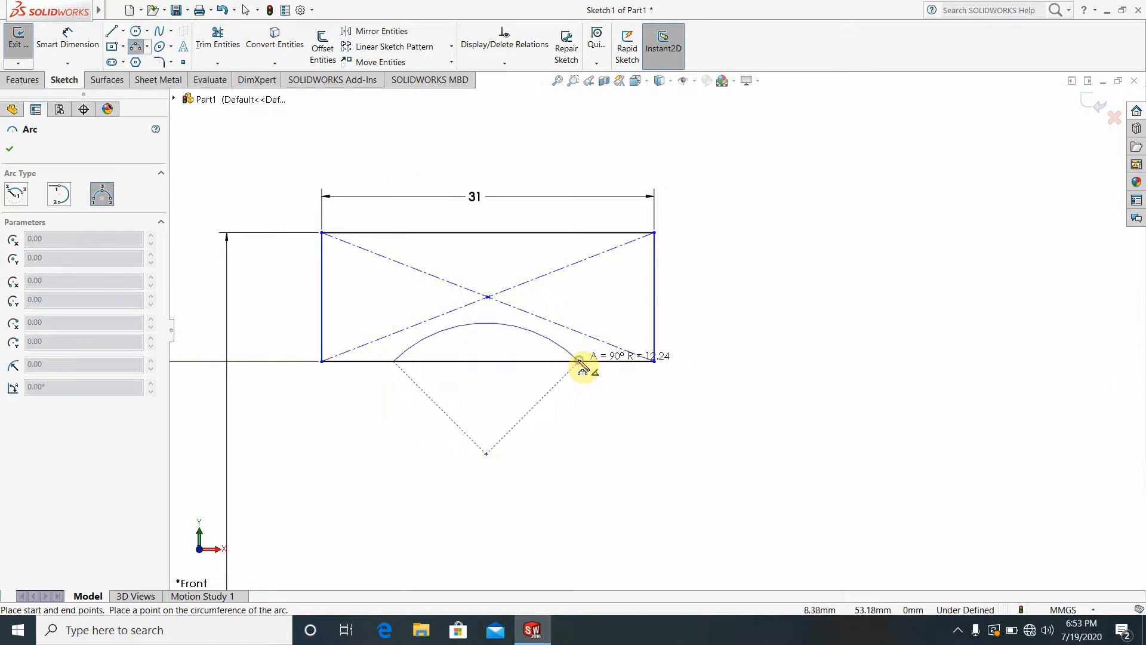
left_click(486, 328)
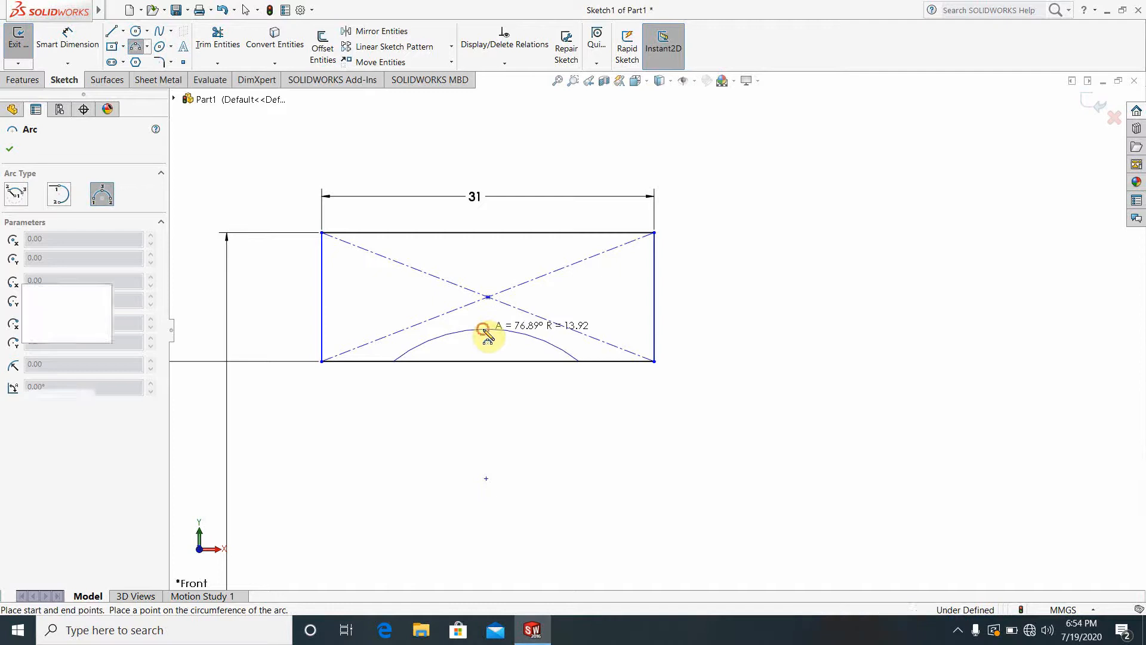
- Dimension the arc's radius as 12 mm
left_click(48, 39)
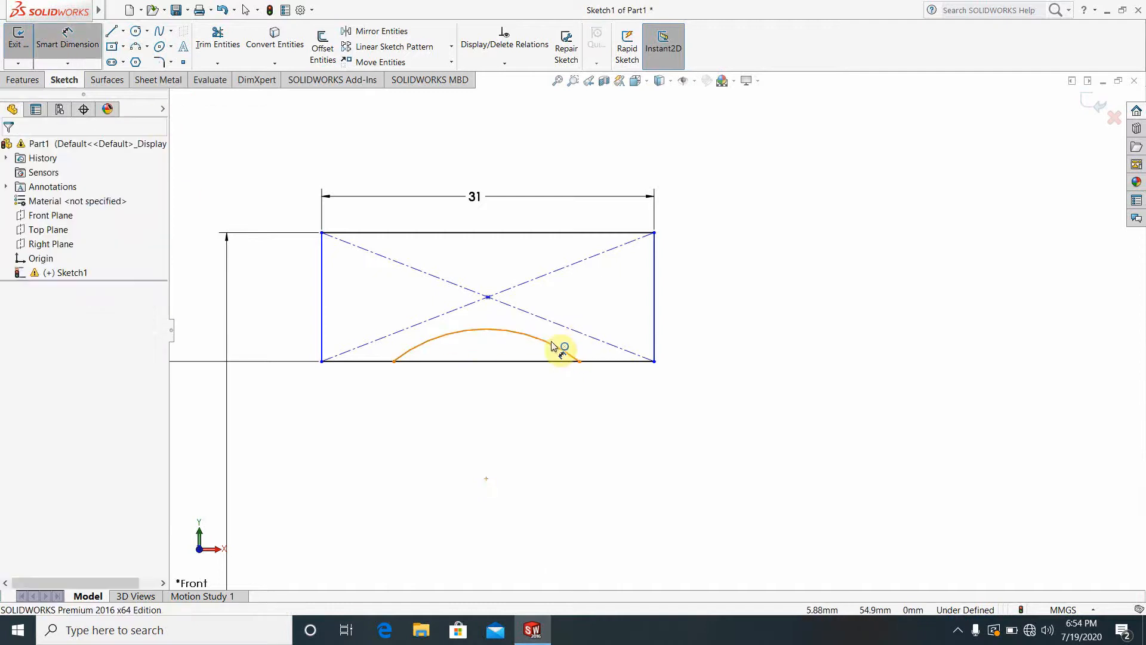
left_click(551, 345)
left_click(765, 305)
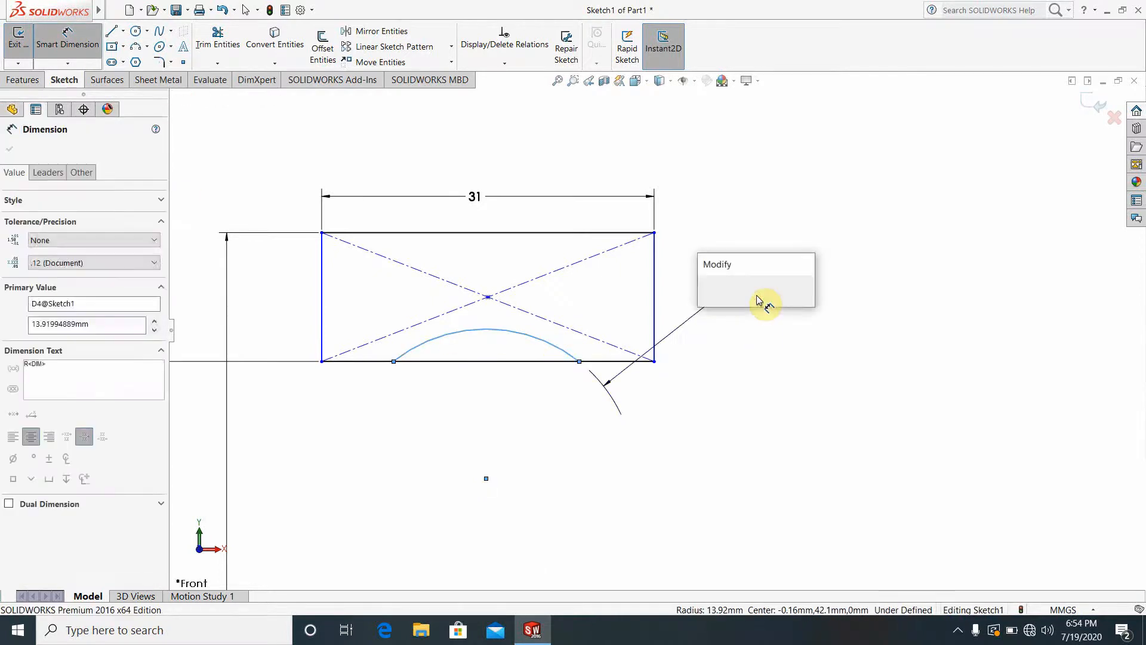
type("12")
key("Return")
left_click(747, 428)
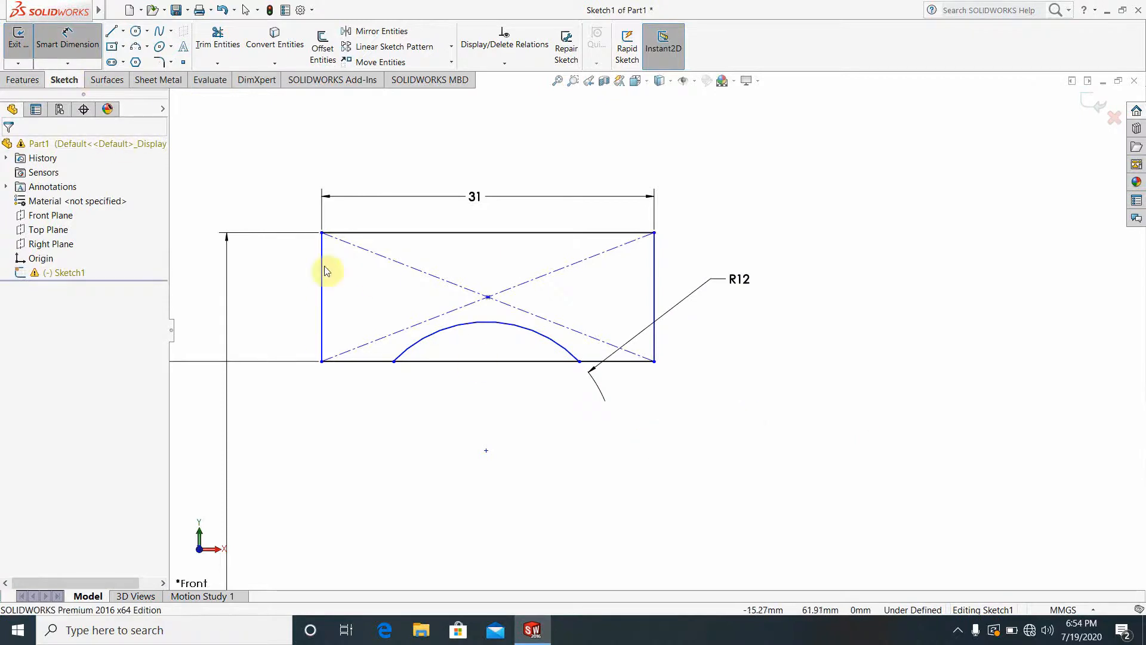
- Dimension the vertical distance between the rectangle's bottom edge and the arc's center point as 8 mm
left_click(496, 363)
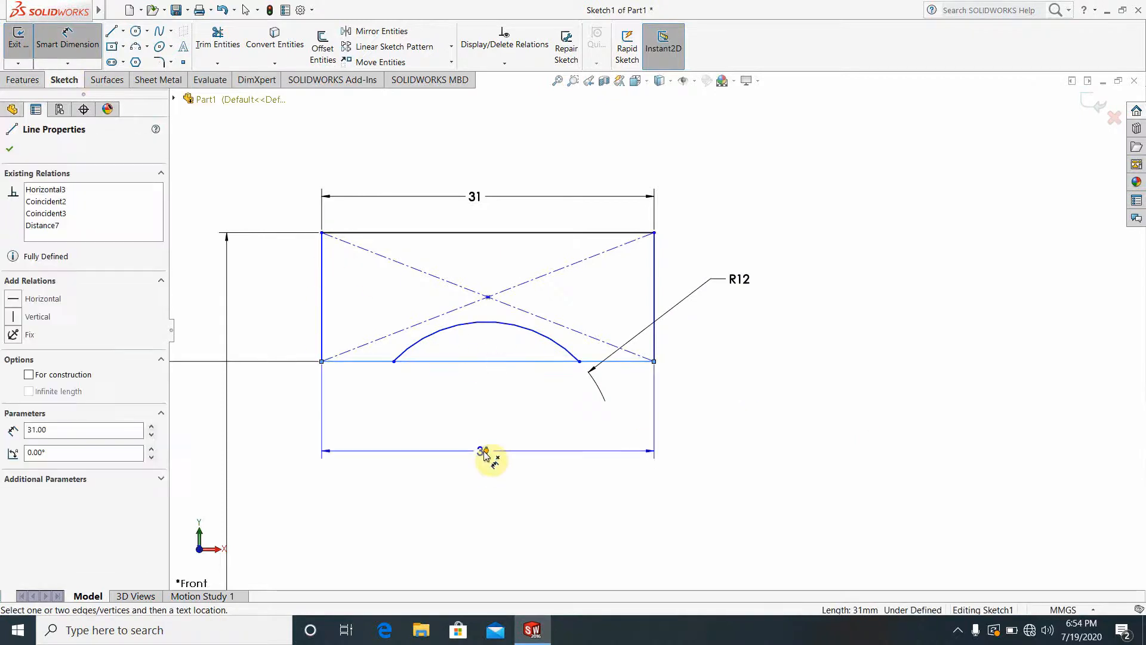
left_click(486, 450)
left_click(791, 427)
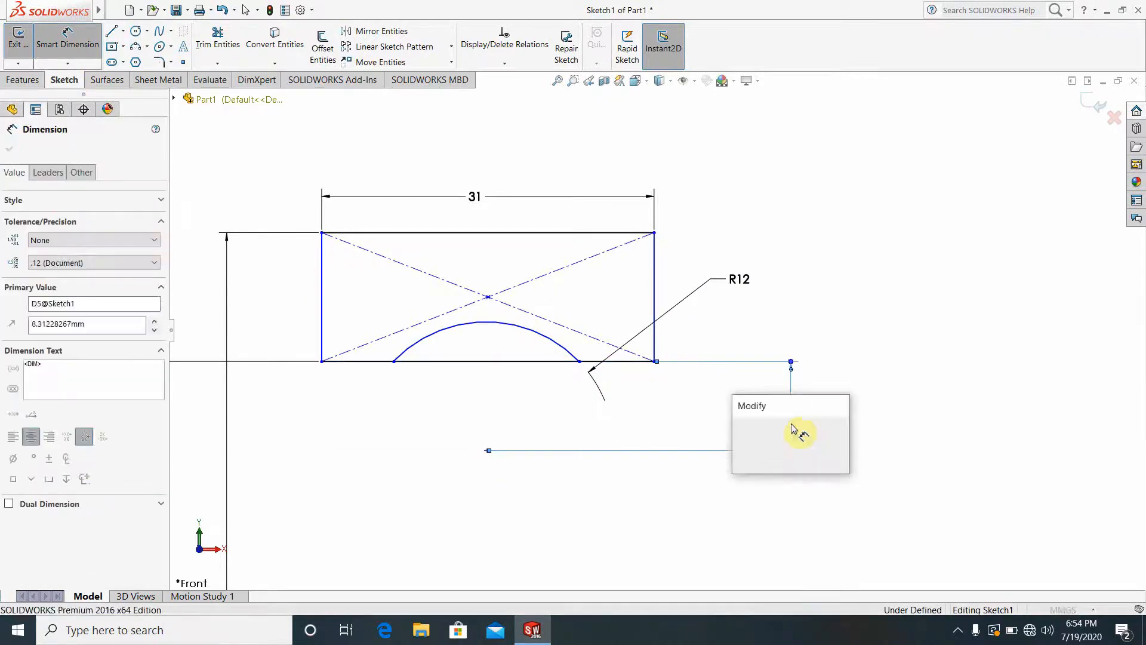
type("8")
key("Return")
left_click(817, 524)
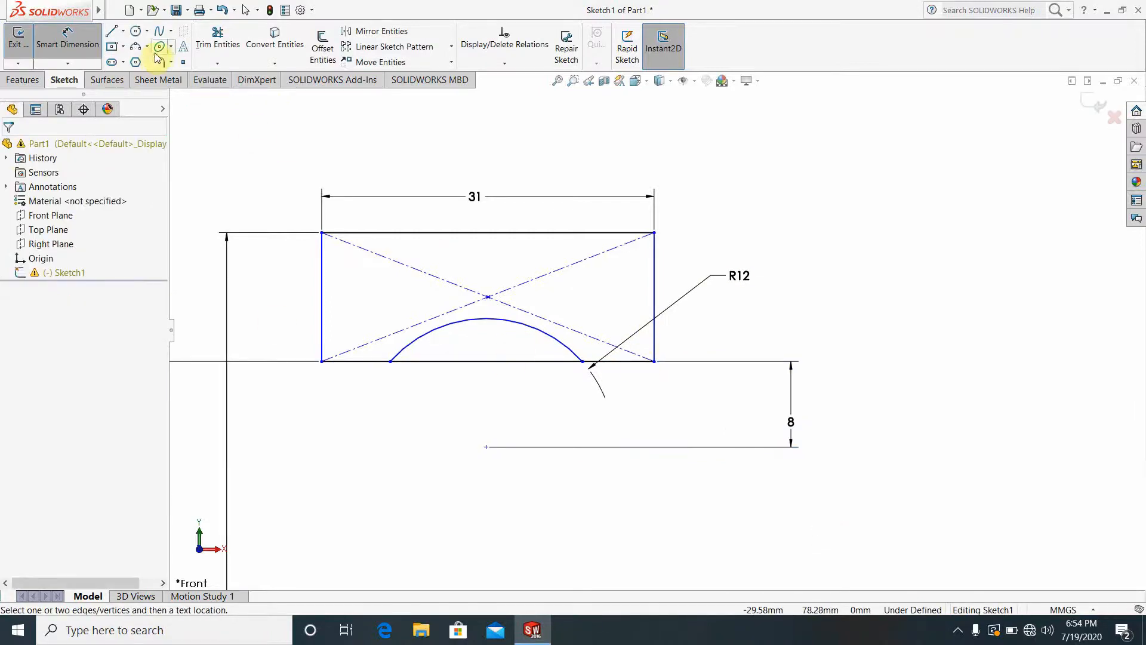
- Try trimming the bottom edge beneath the arc and picking the two remaining edge segments
left_click(227, 46)
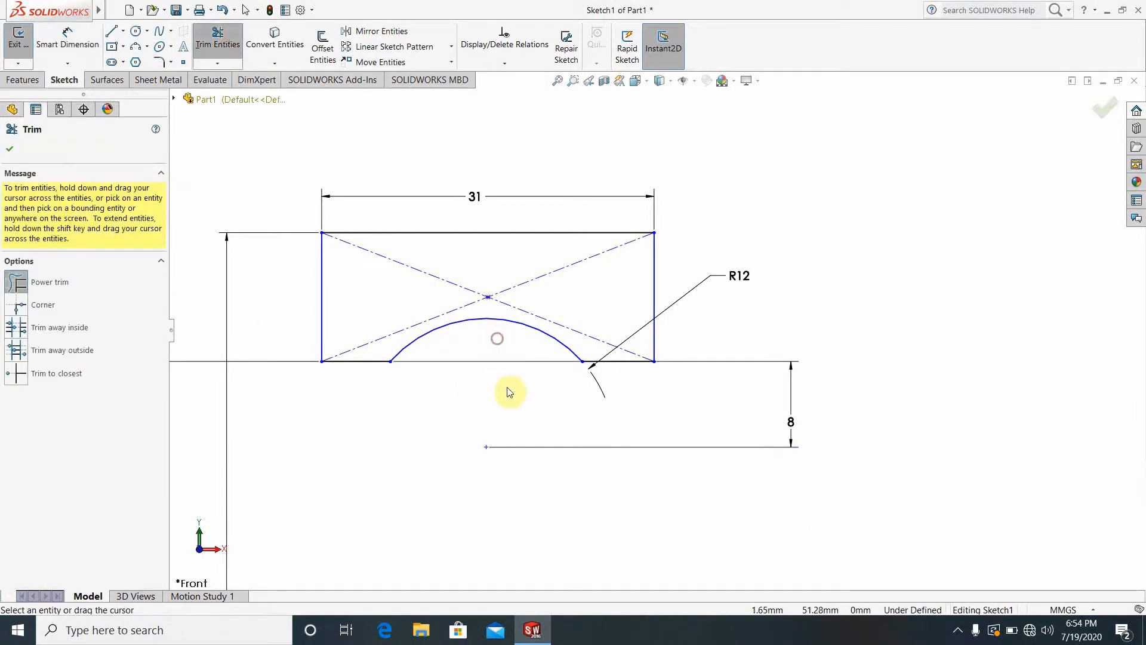
left_click(368, 363)
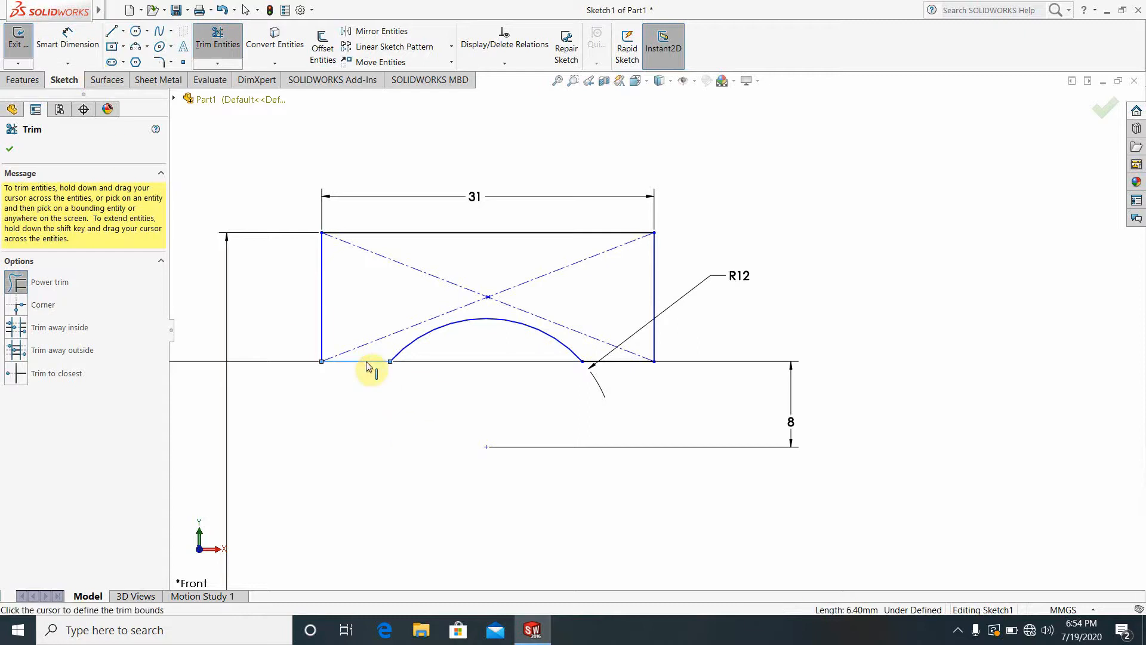
left_click(632, 364)
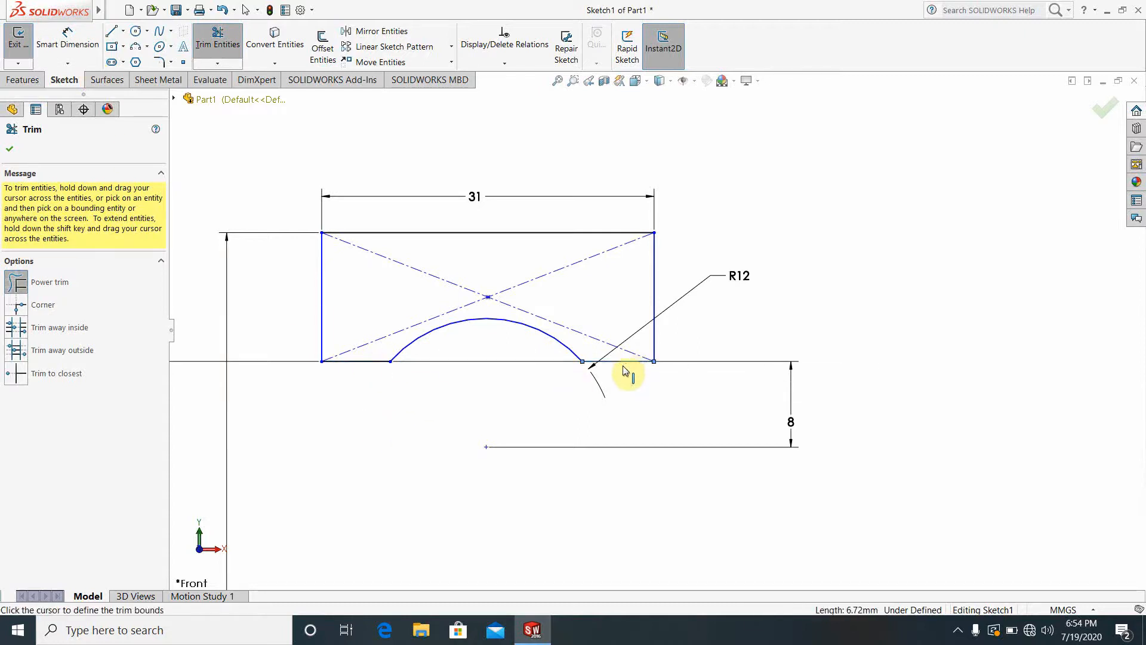
left_click(10, 150)
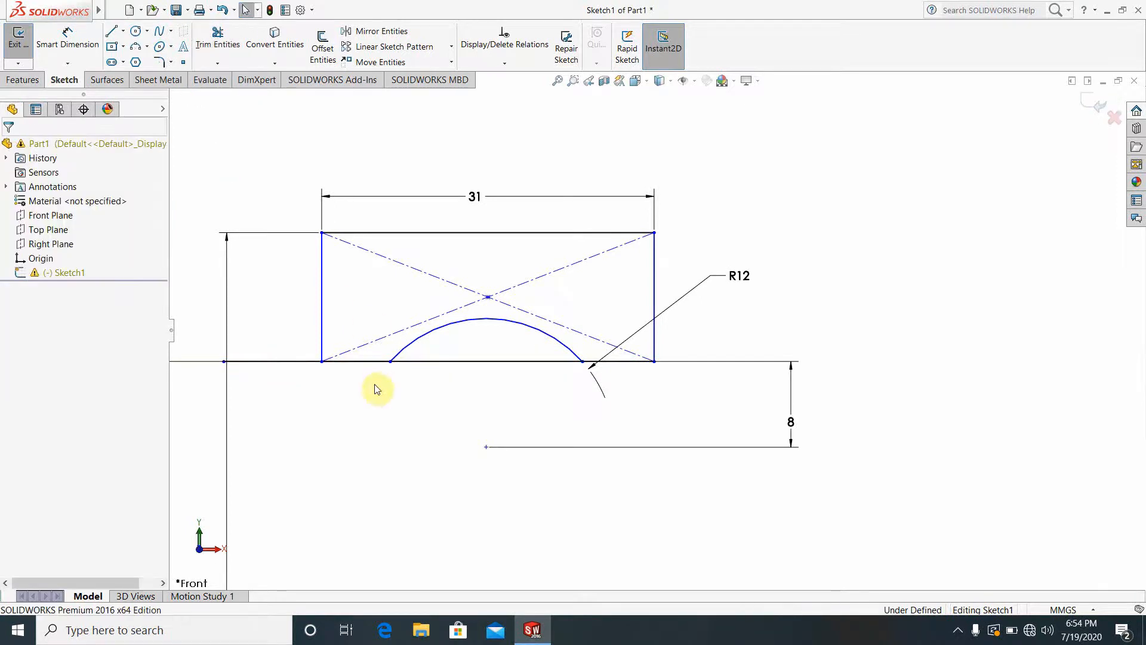
left_click(367, 364)
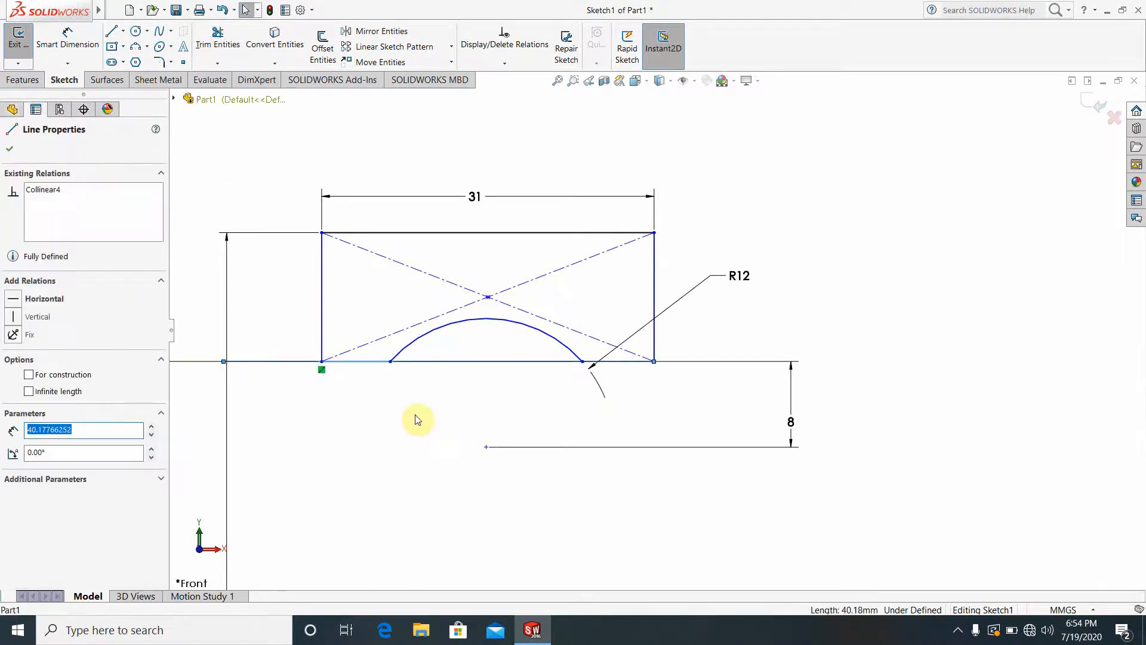
key("Escape")
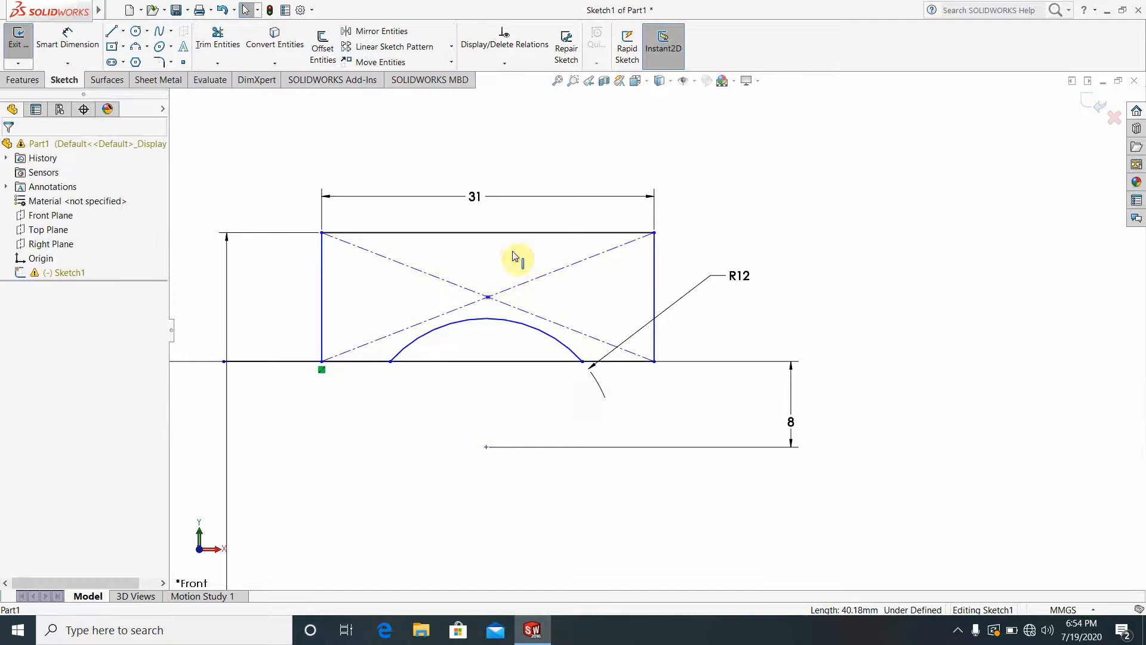
- Trim away the bottom edge beneath the arc and the line overhanging the rectangle's lower left corner
left_click(218, 41)
mouse_move(483, 404)
left_mouse_down()
mouse_move(503, 350)
mouse_move(464, 407)
left_mouse_up()
left_click_drag(266, 420, 278, 303)
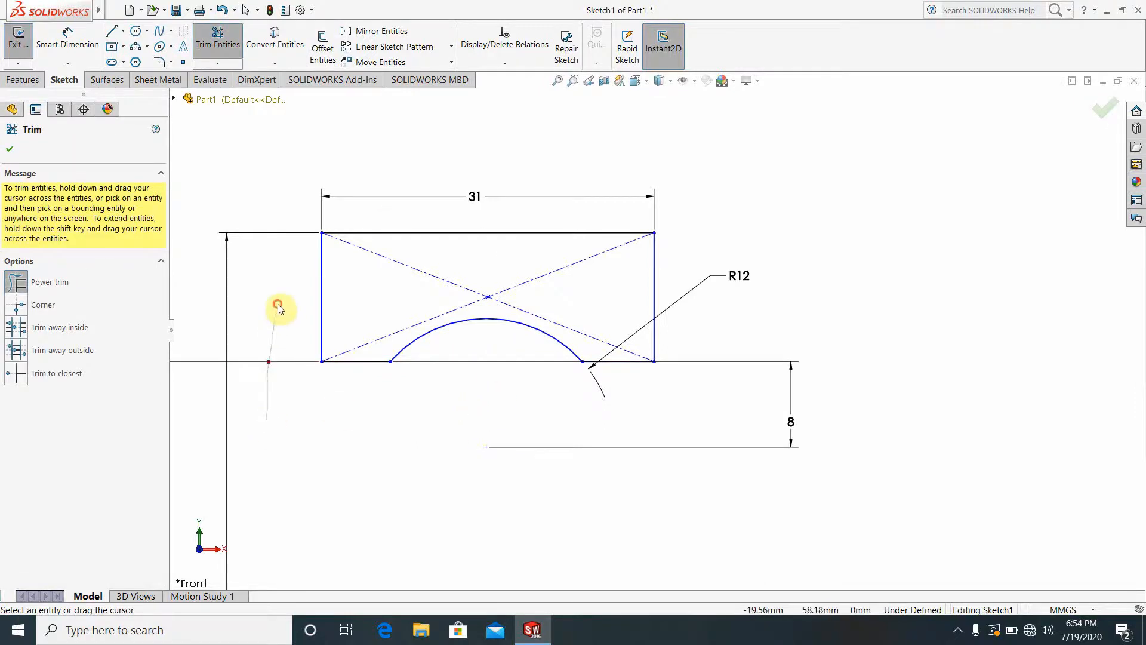
left_click(9, 152)
- Add an Equal relation between the two bottom edge segments on either side of the arc
left_click(363, 366)
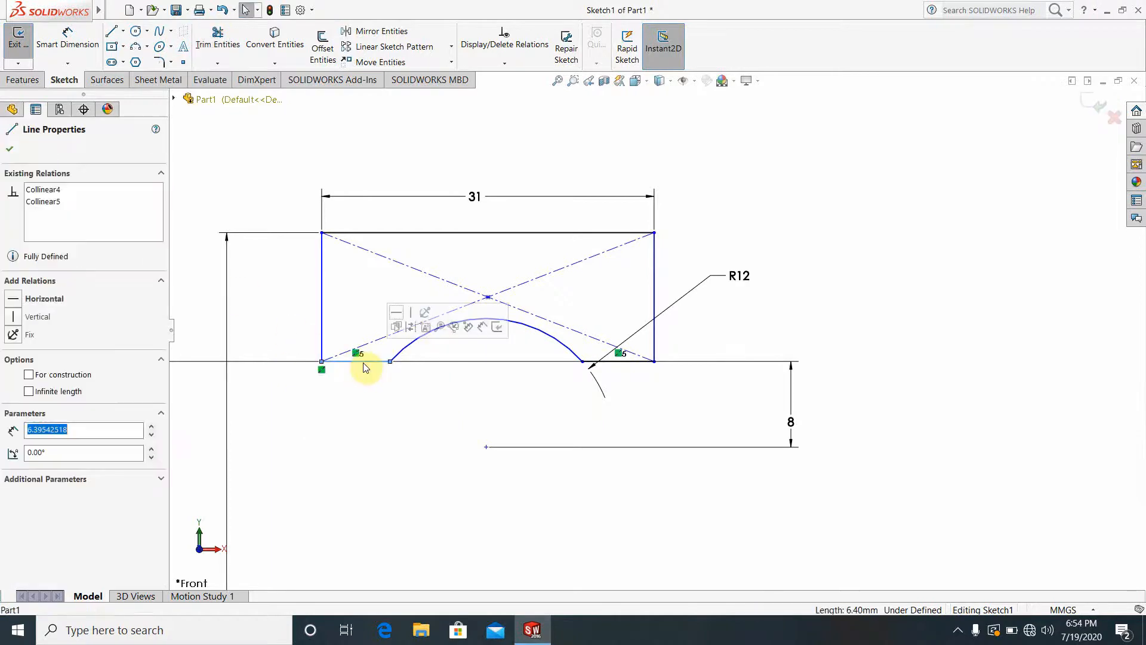
left_click(605, 366, "ctrl")
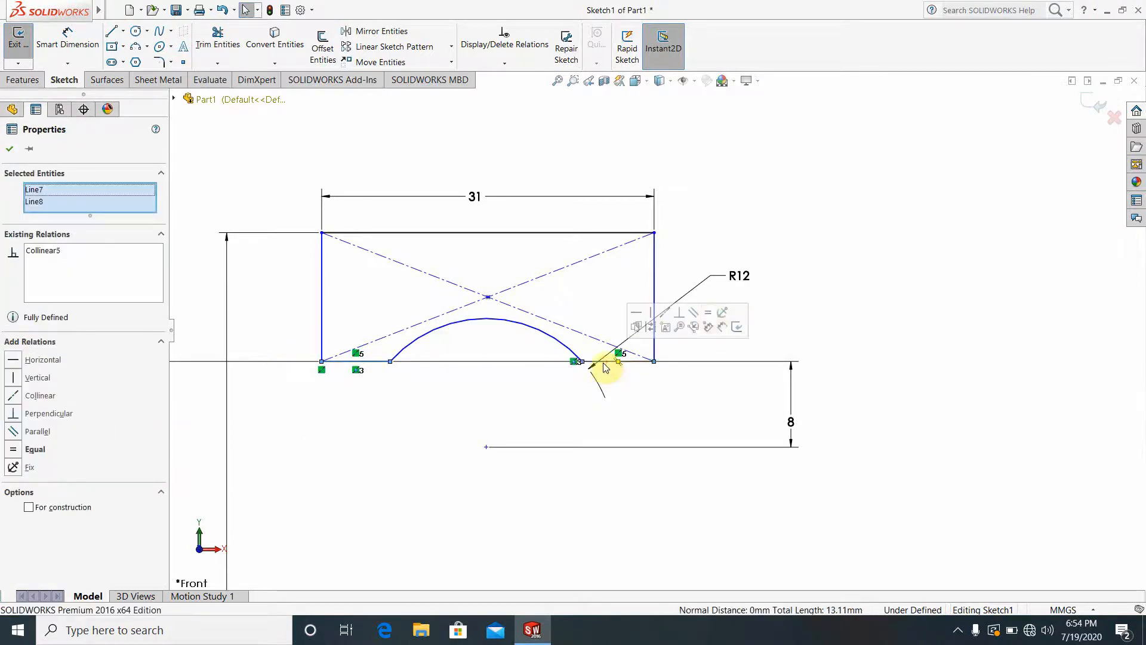
left_click(710, 314)
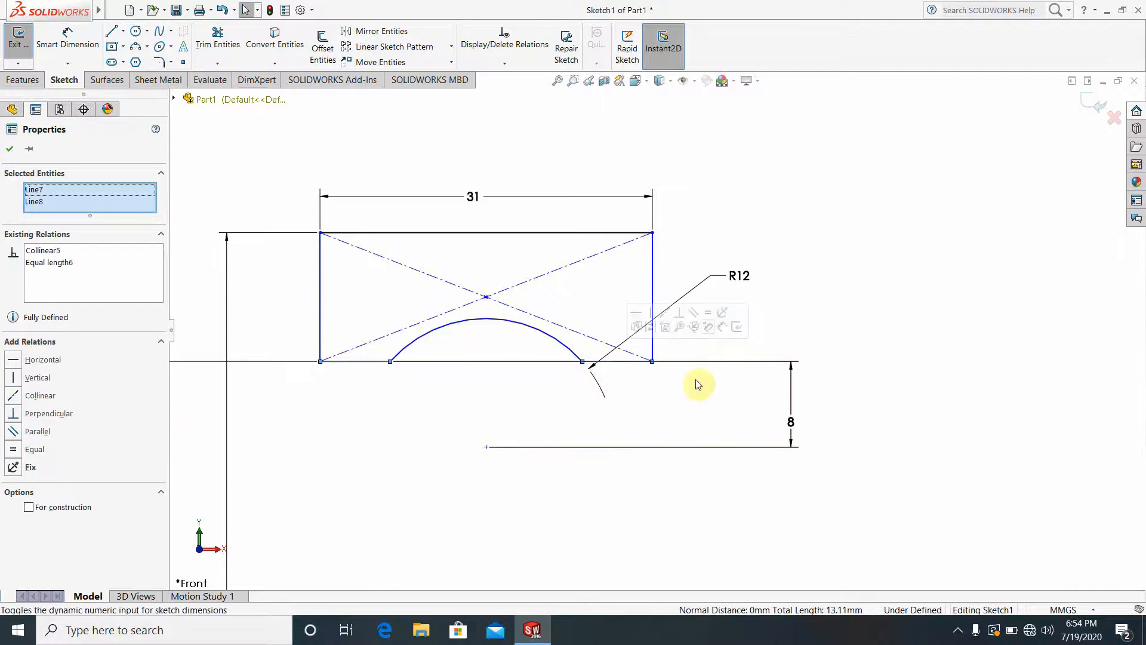
left_click(639, 418)
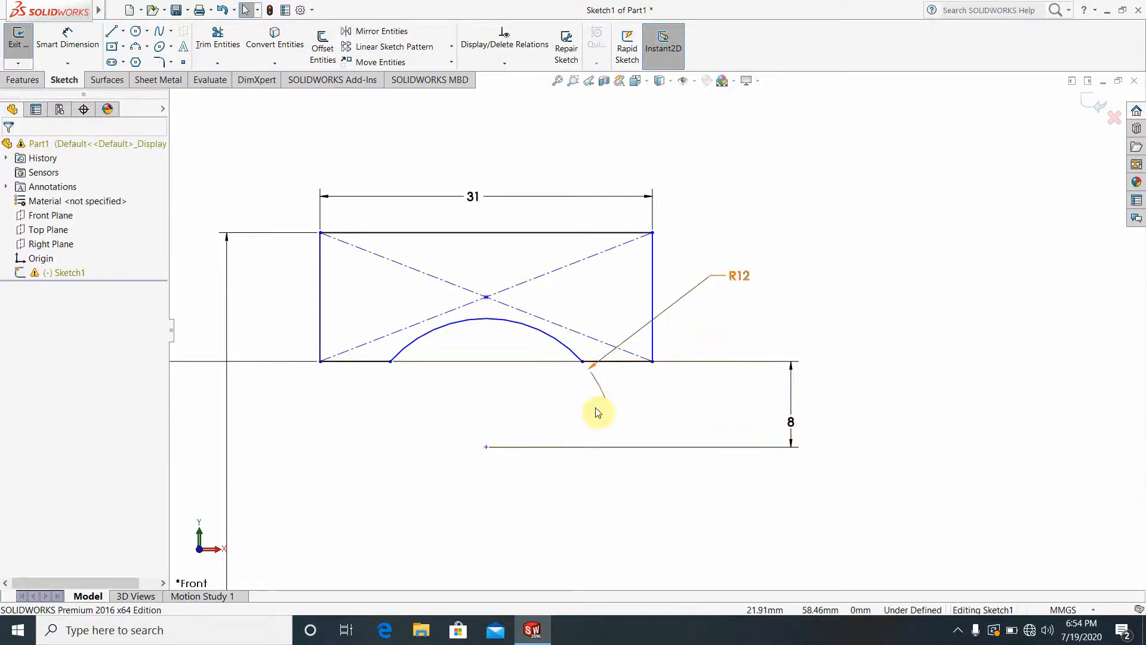
- Sketch a short construction centerline starting at the origin, extending to the right below the profile
scroll(594, 412, "up", 3)
scroll(679, 409, "up", 3)
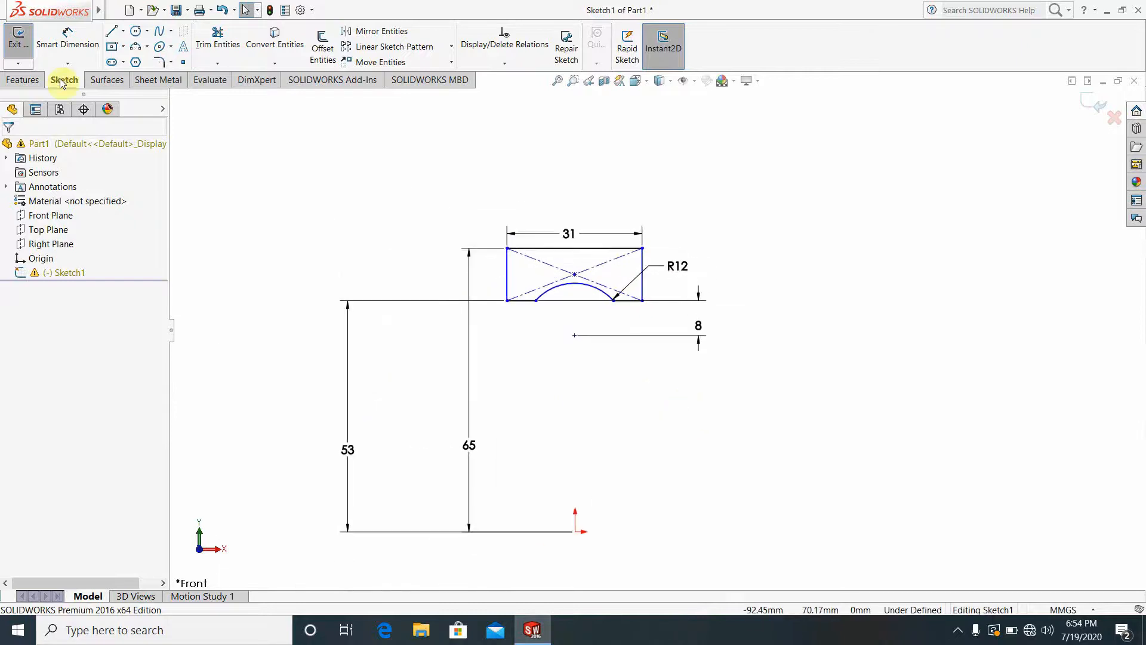
left_click(123, 35)
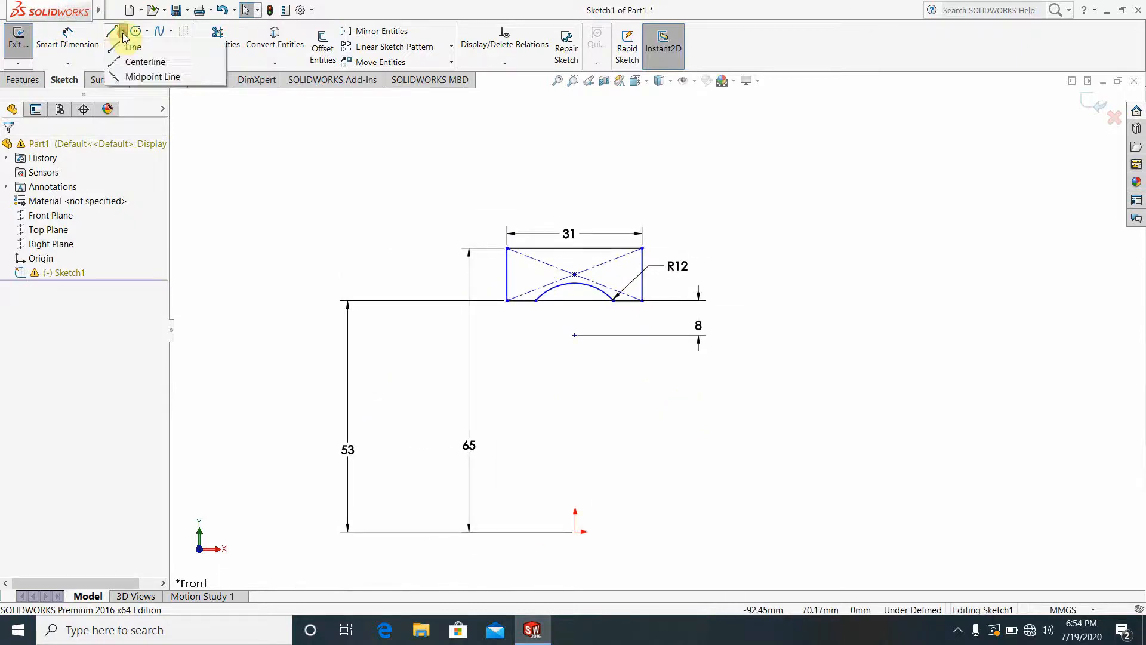
left_click(137, 62)
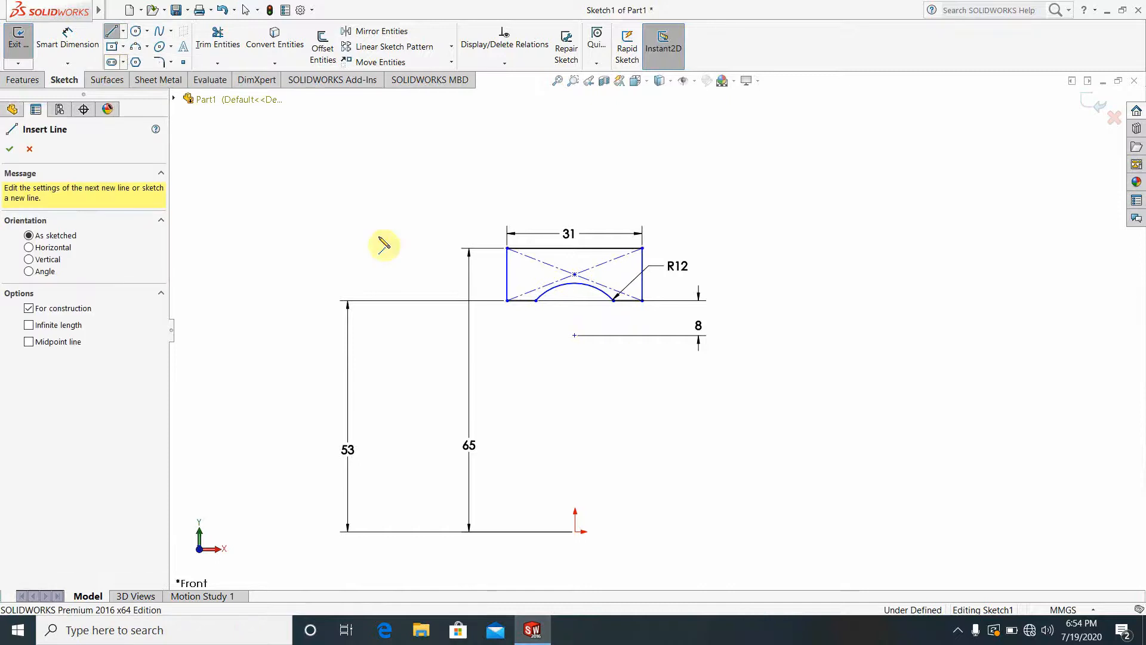
left_click(576, 532)
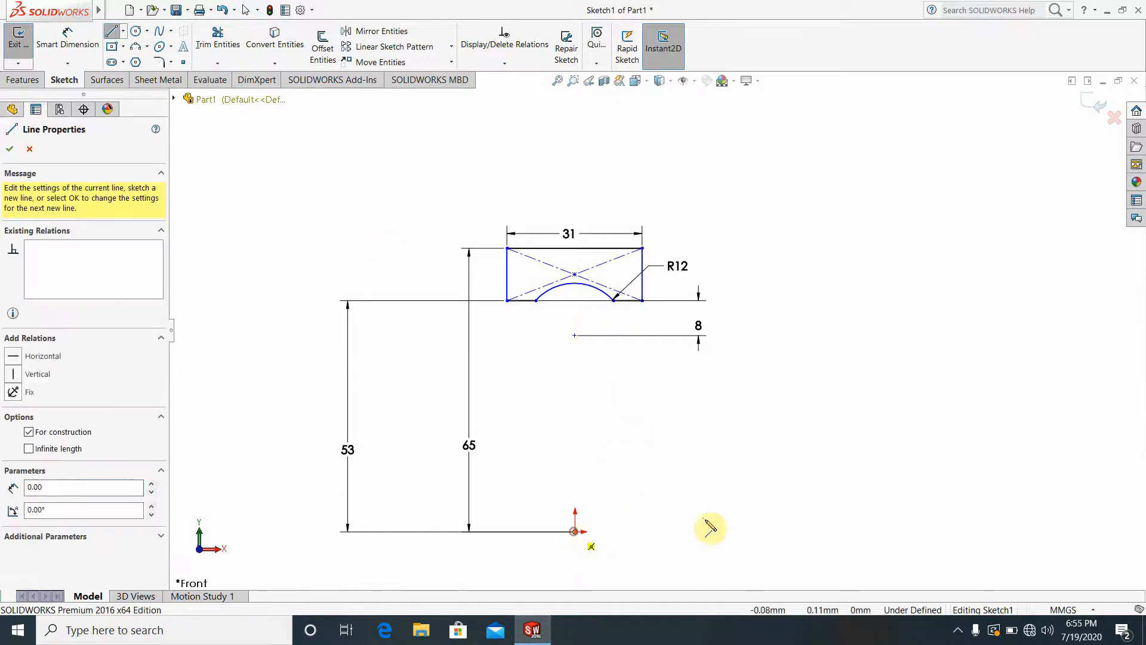
left_click(736, 531)
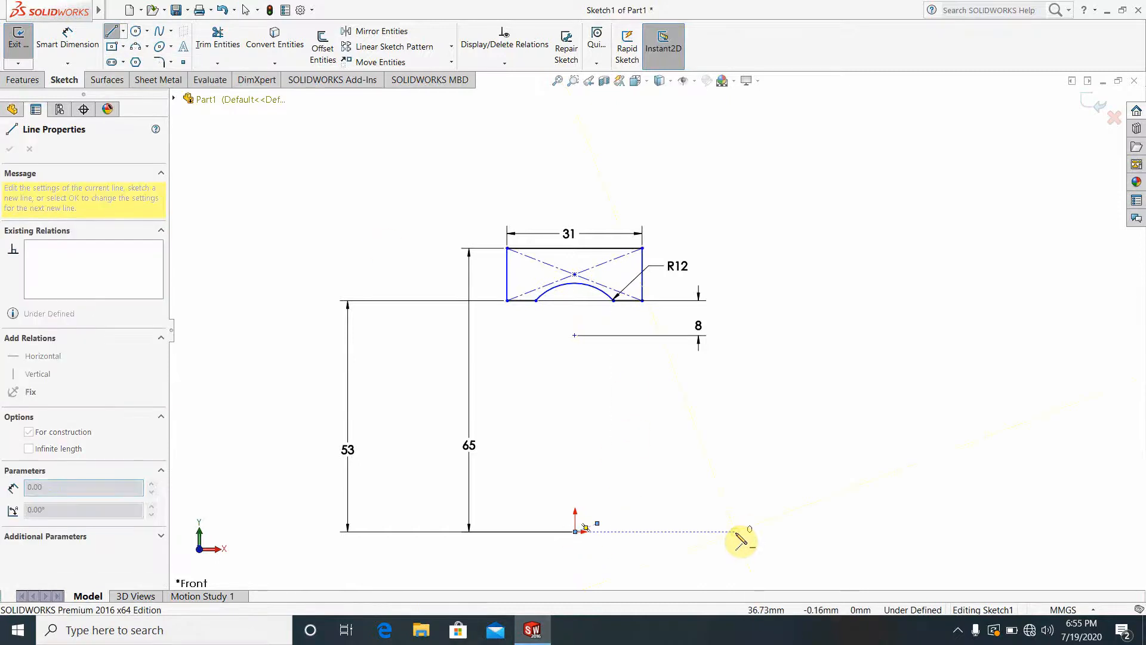
key("Escape")
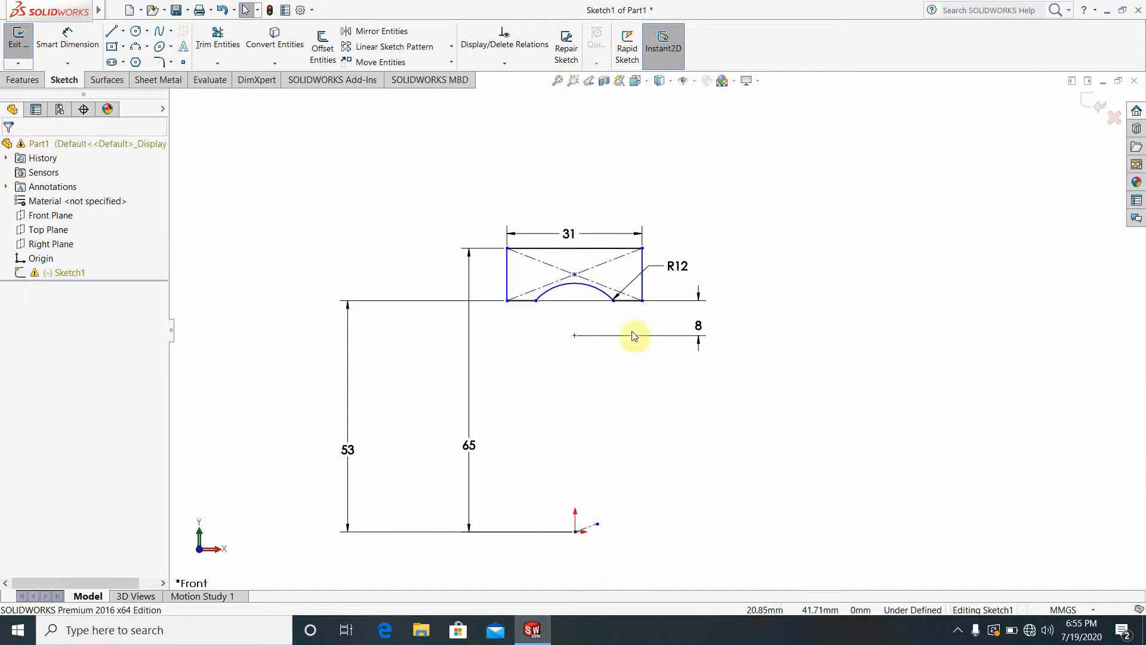
left_click(12, 81)
left_click(67, 48)
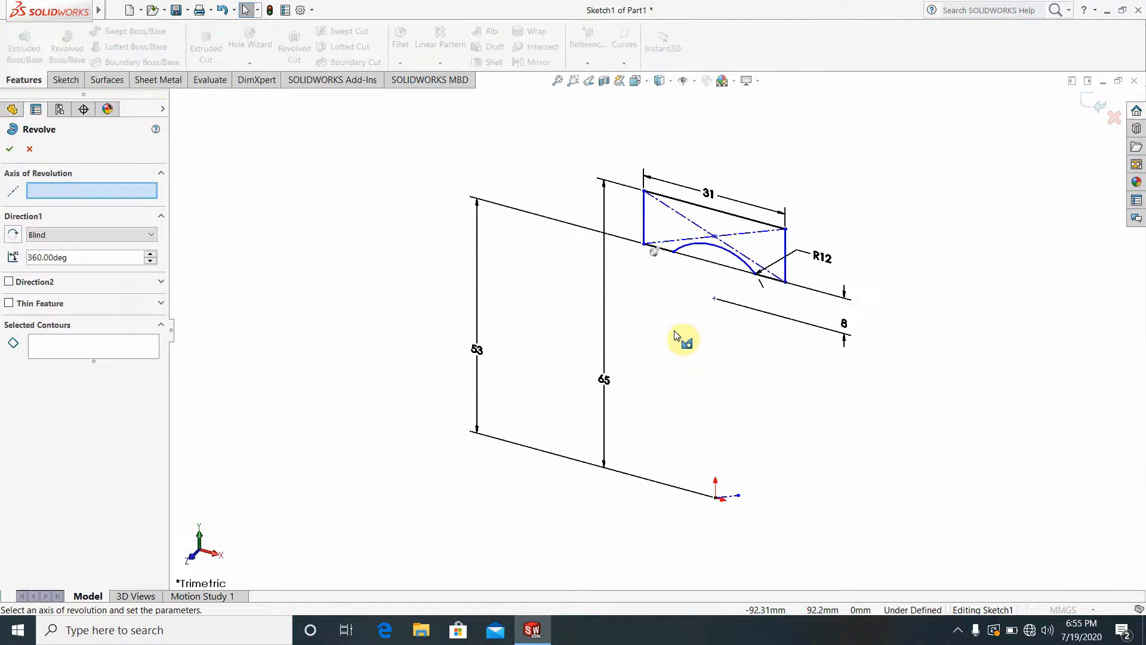
scroll(747, 496, "down", 5)
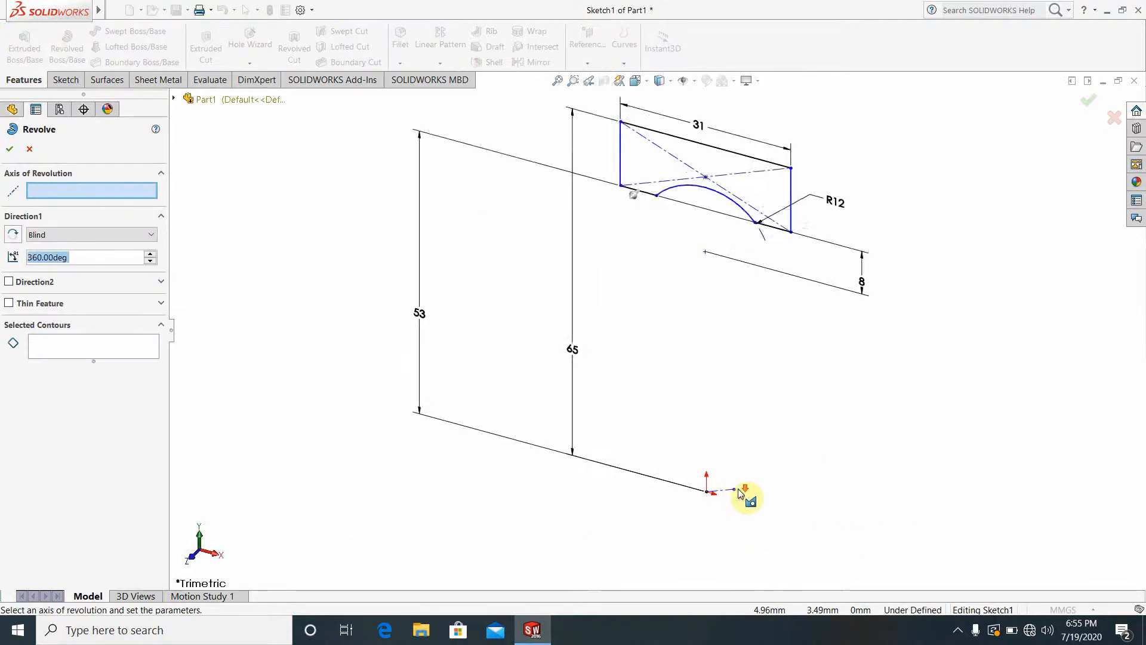
scroll(737, 474, "up", 8)
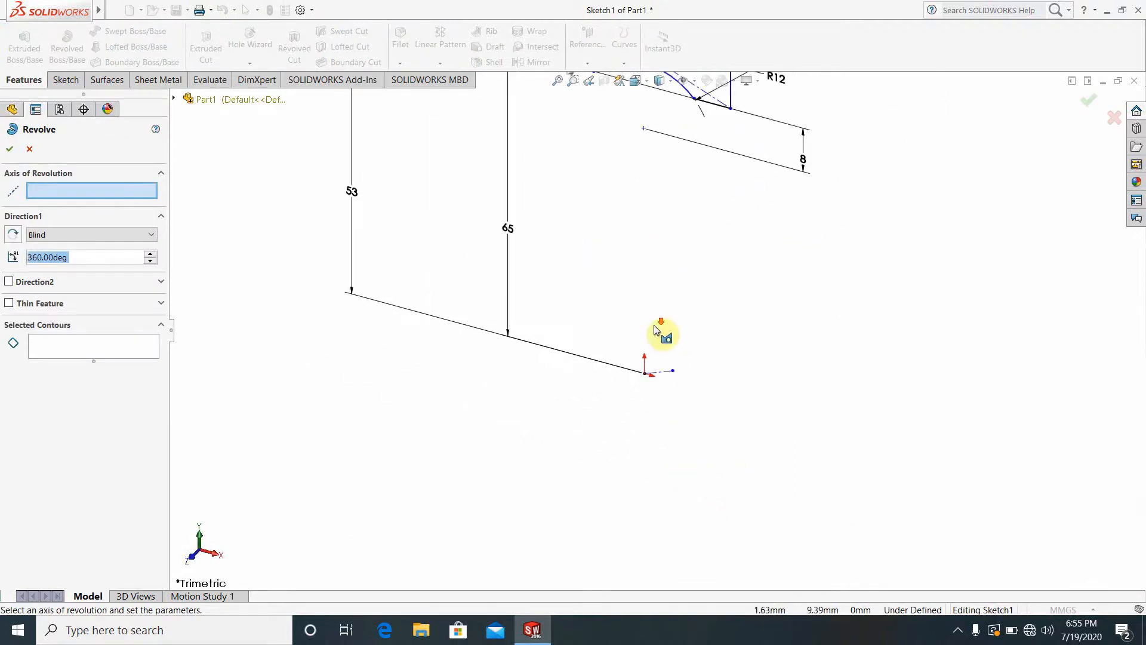
scroll(726, 254, "down", 1)
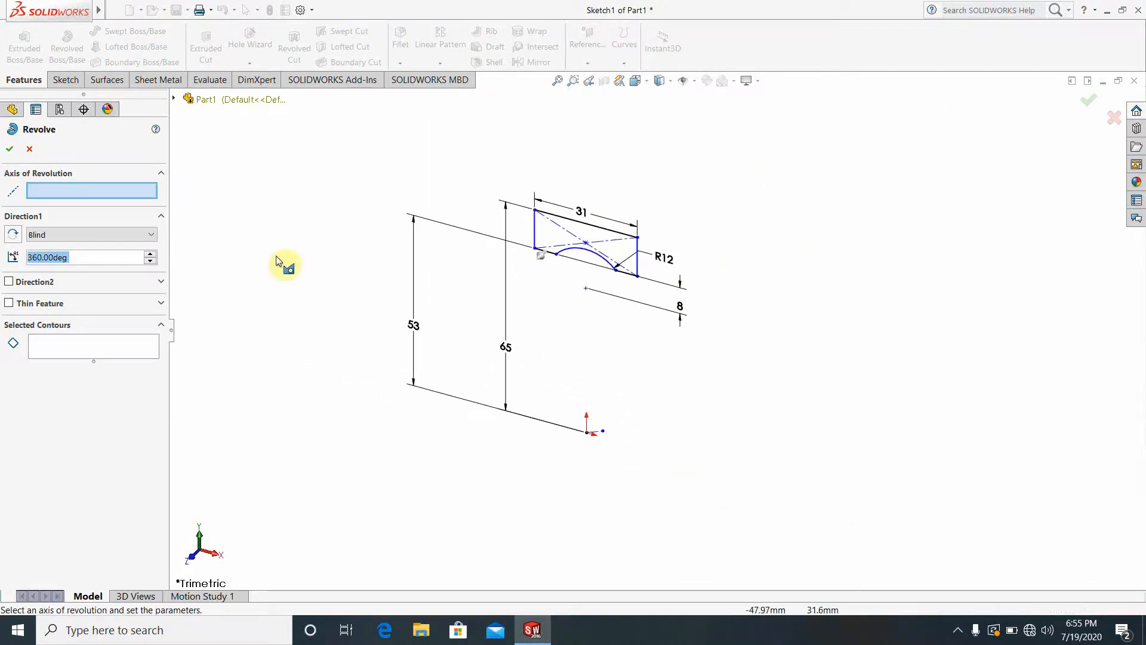
left_click(29, 149)
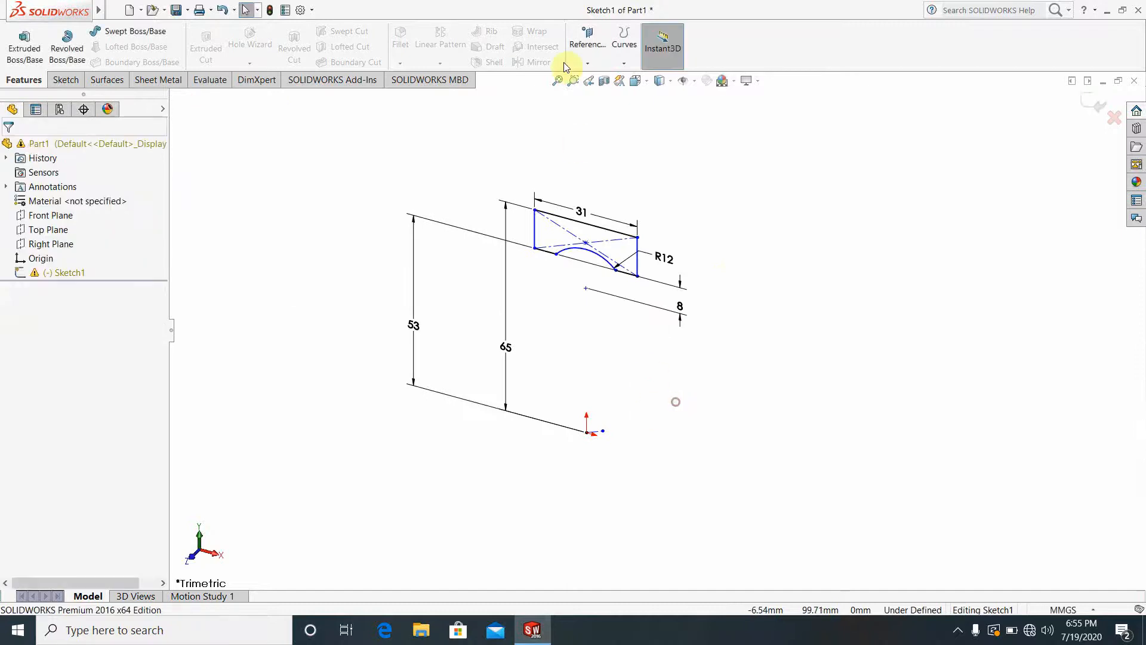
- Return to the Front view and trim away the slanted construction centerline at the origin
left_click(634, 87)
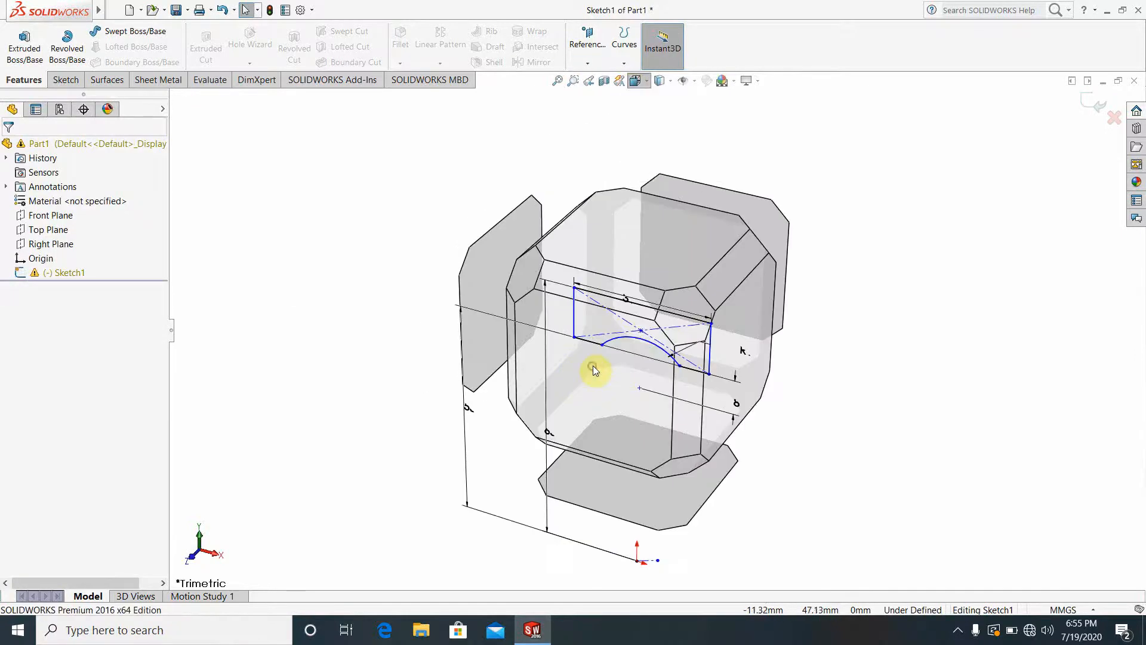
left_click(593, 367)
scroll(902, 500, "up", 4)
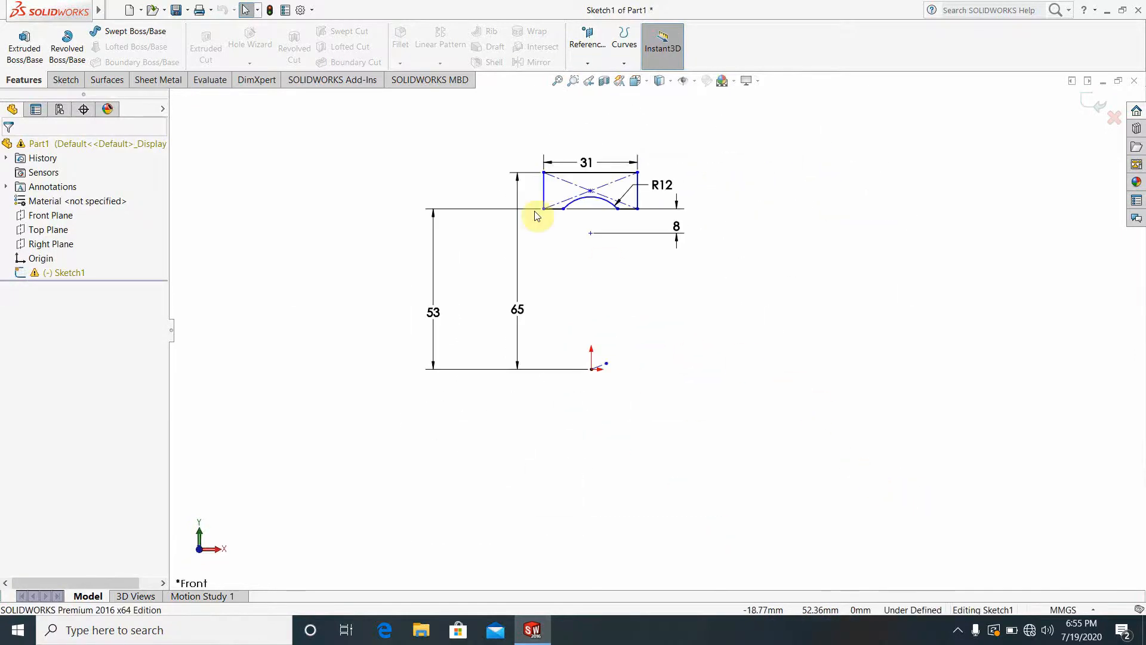
scroll(683, 328, "down", 5)
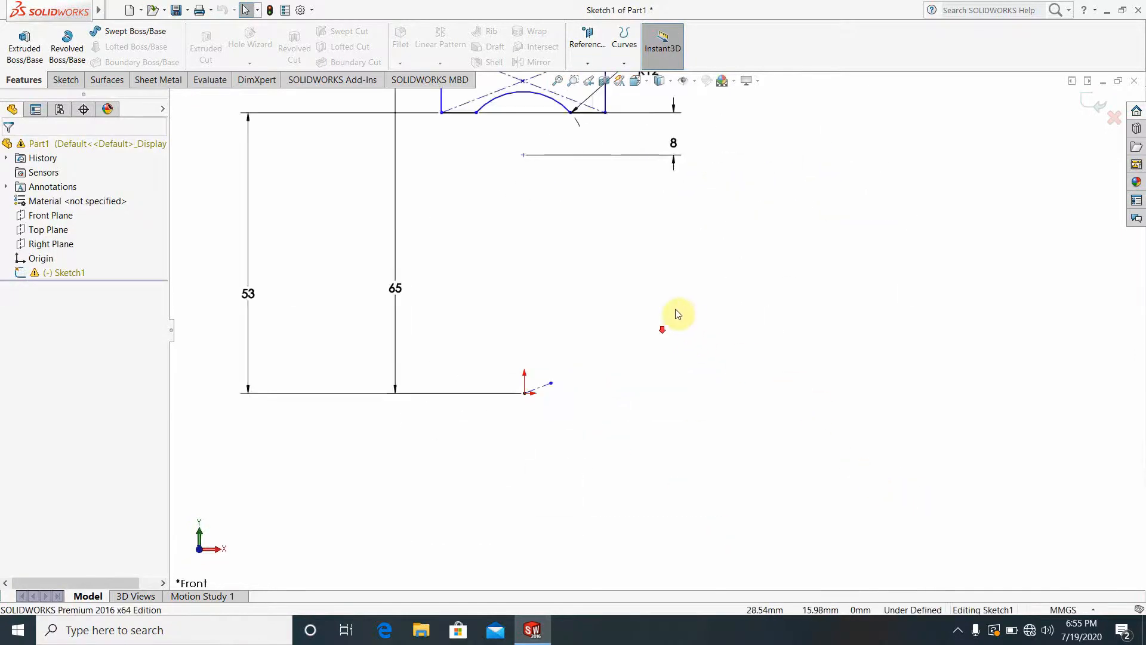
left_click(65, 80)
left_click(197, 48)
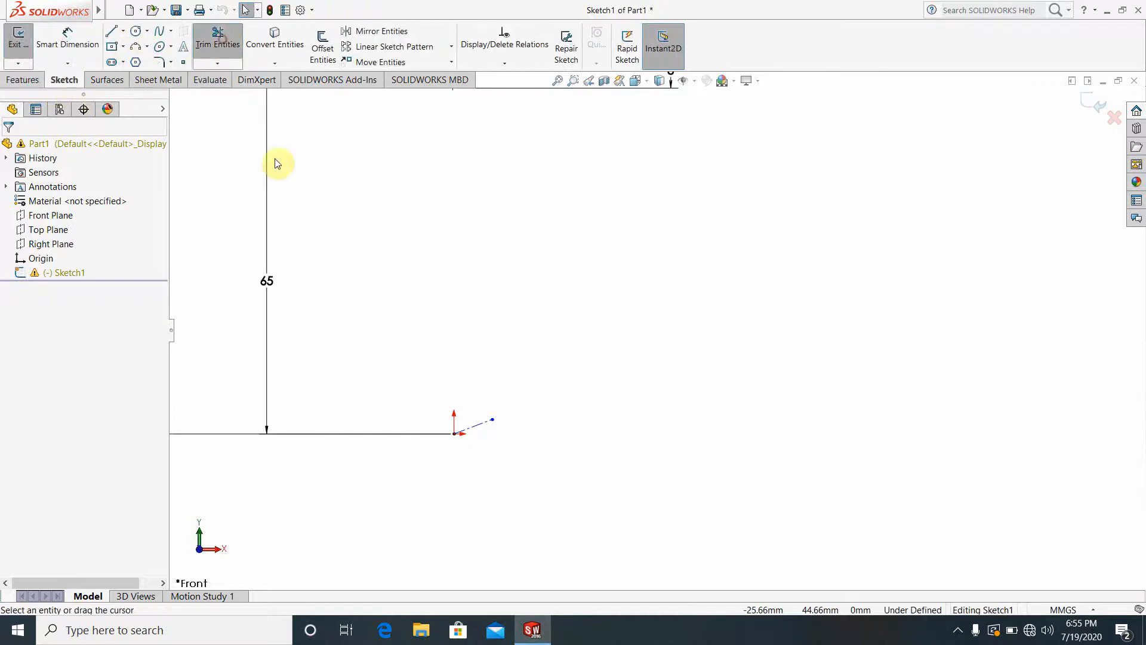
left_click_drag(440, 378, 472, 393)
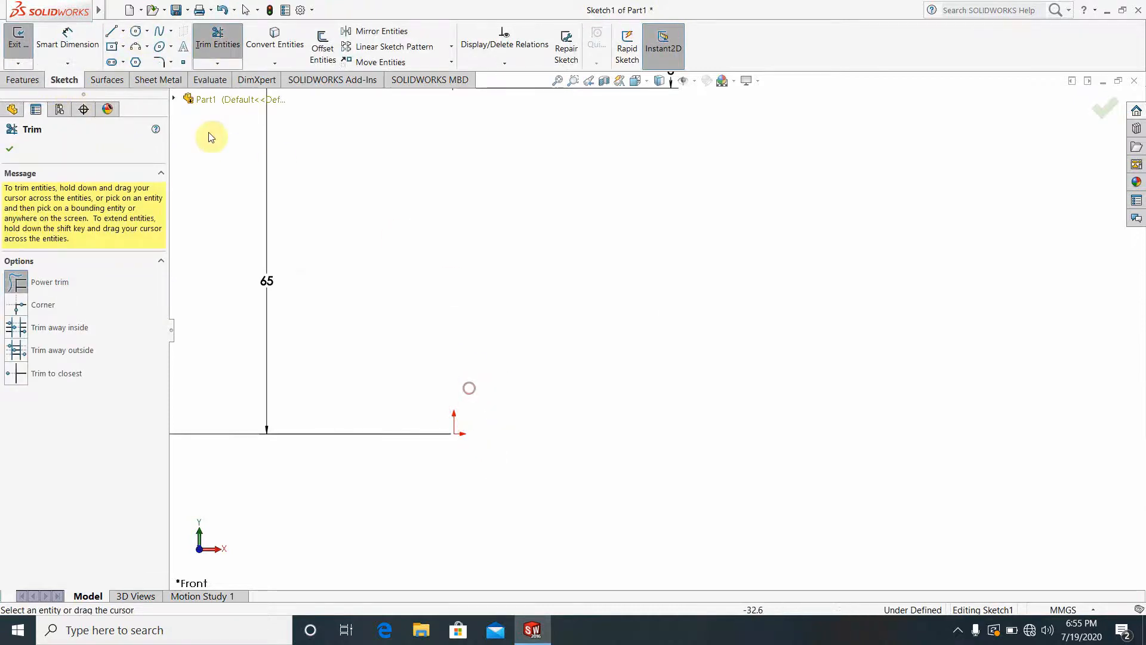
- Try to sketch a horizontal construction centerline from the origin to the right
left_click(123, 31)
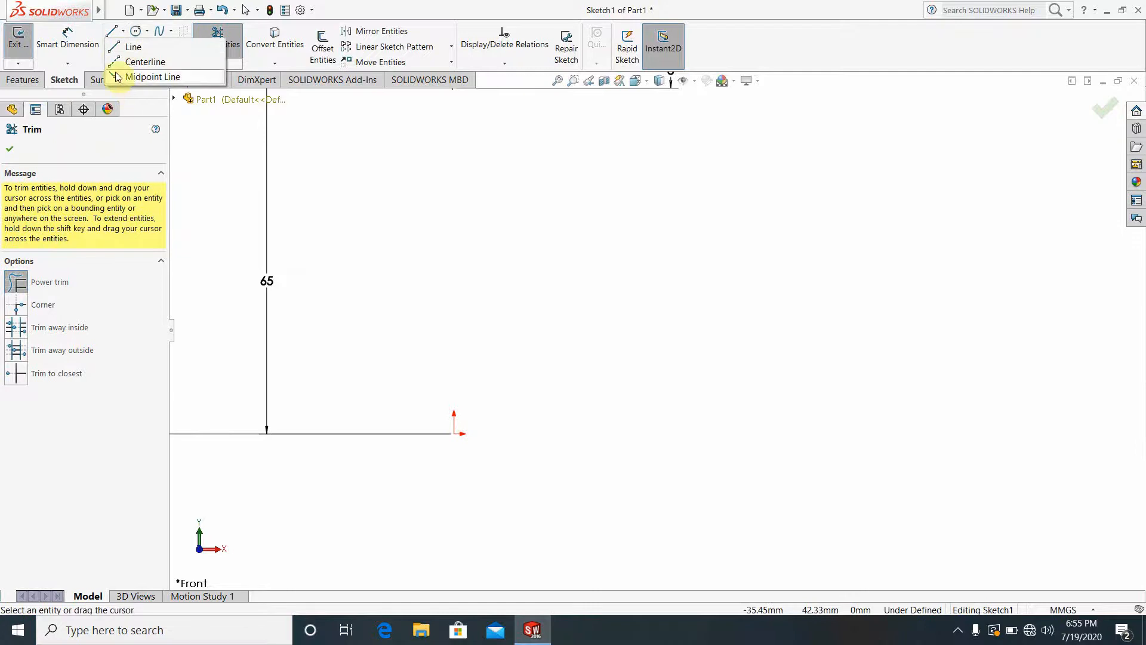
left_click(141, 59)
left_click(455, 434)
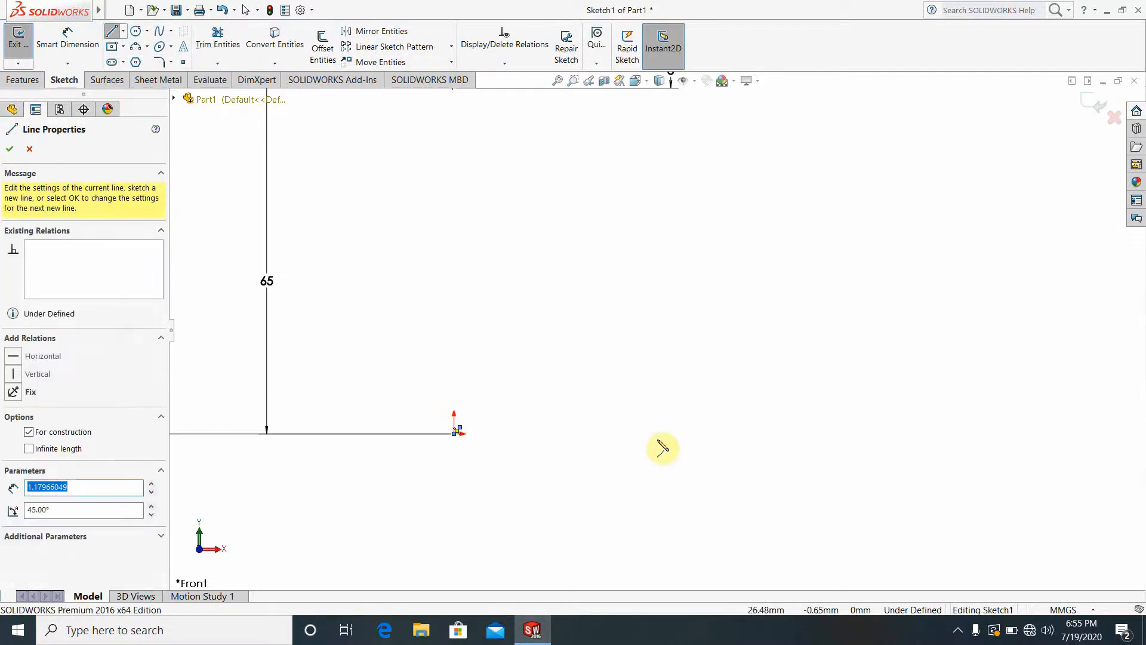
left_click(648, 437)
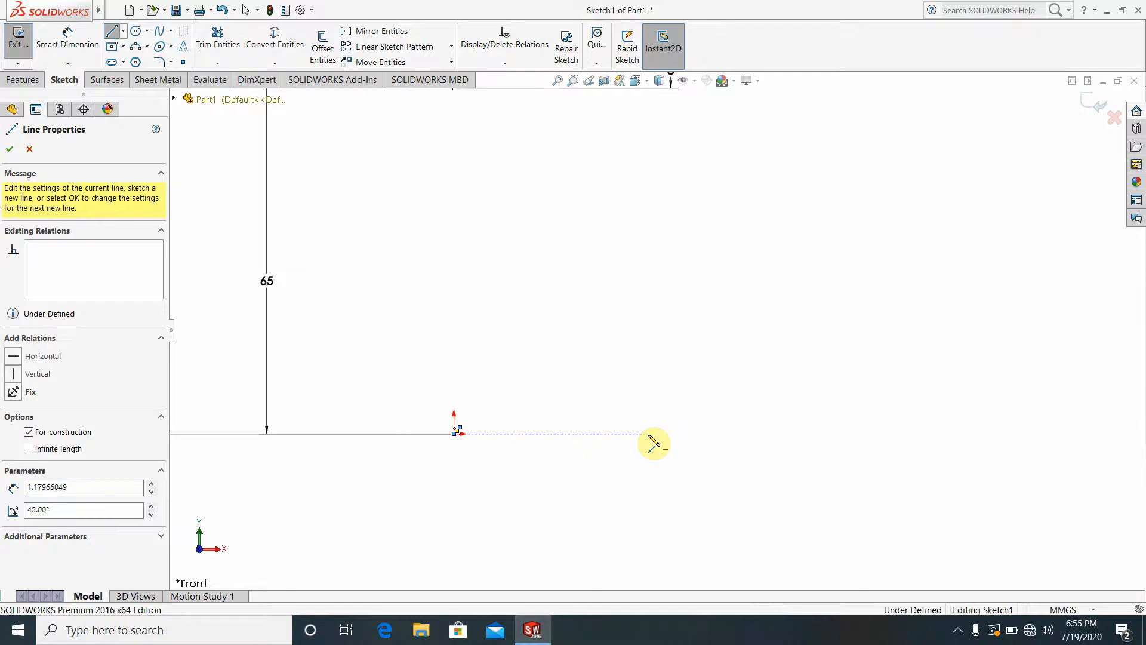
key("Escape")
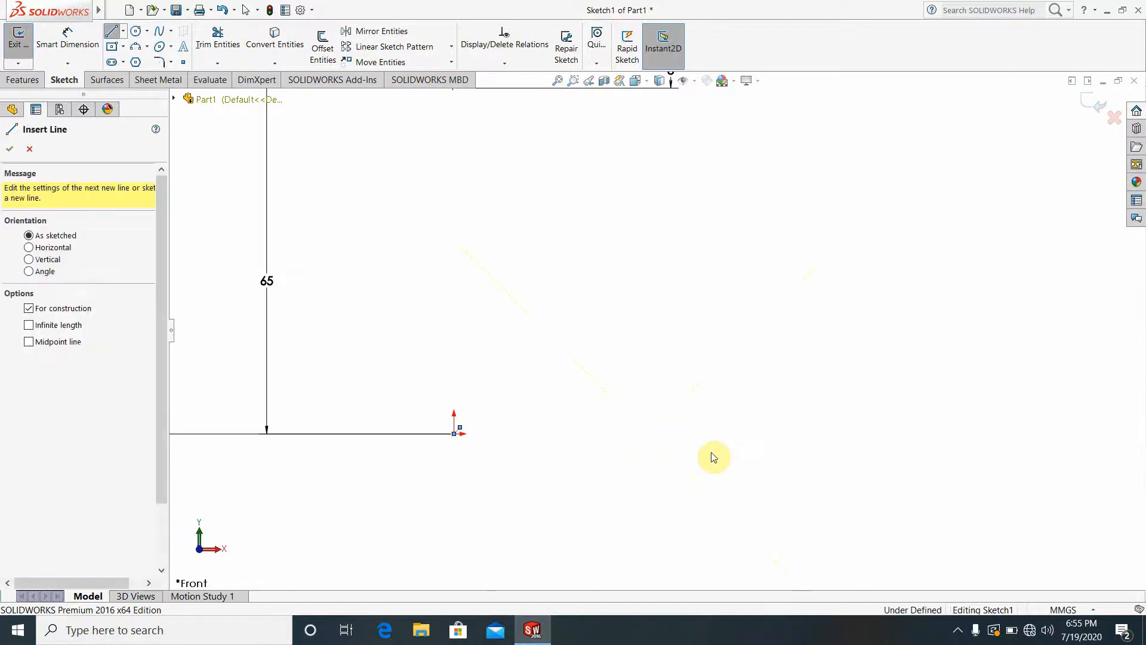
key("Escape")
scroll(518, 419, "down", 3)
scroll(517, 418, "down", 3)
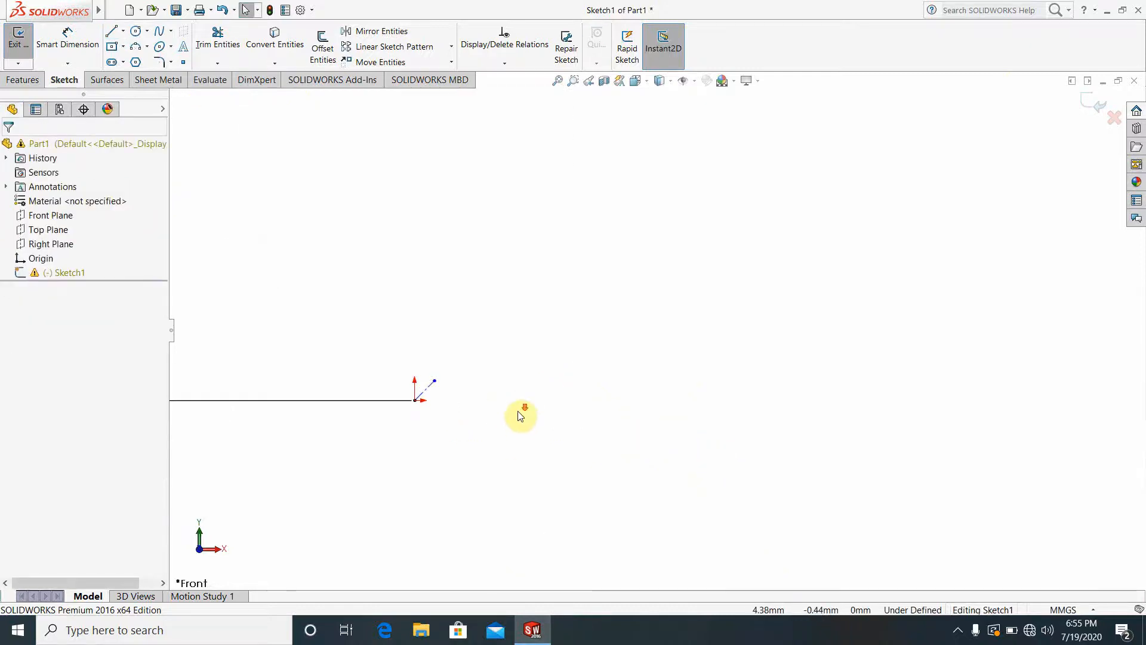
- Trim away the tiny diagonal construction line at the origin
left_click(217, 45)
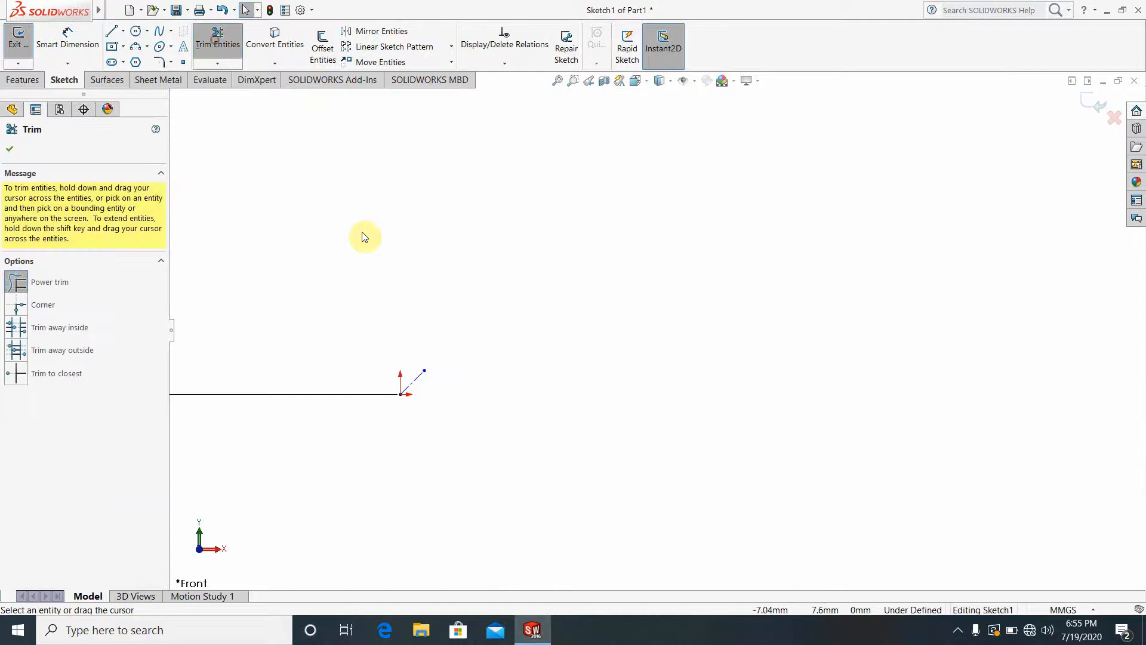
mouse_move(487, 436)
left_mouse_down()
mouse_move(397, 376)
mouse_move(573, 379)
left_mouse_up()
scroll(572, 380, "up", 3)
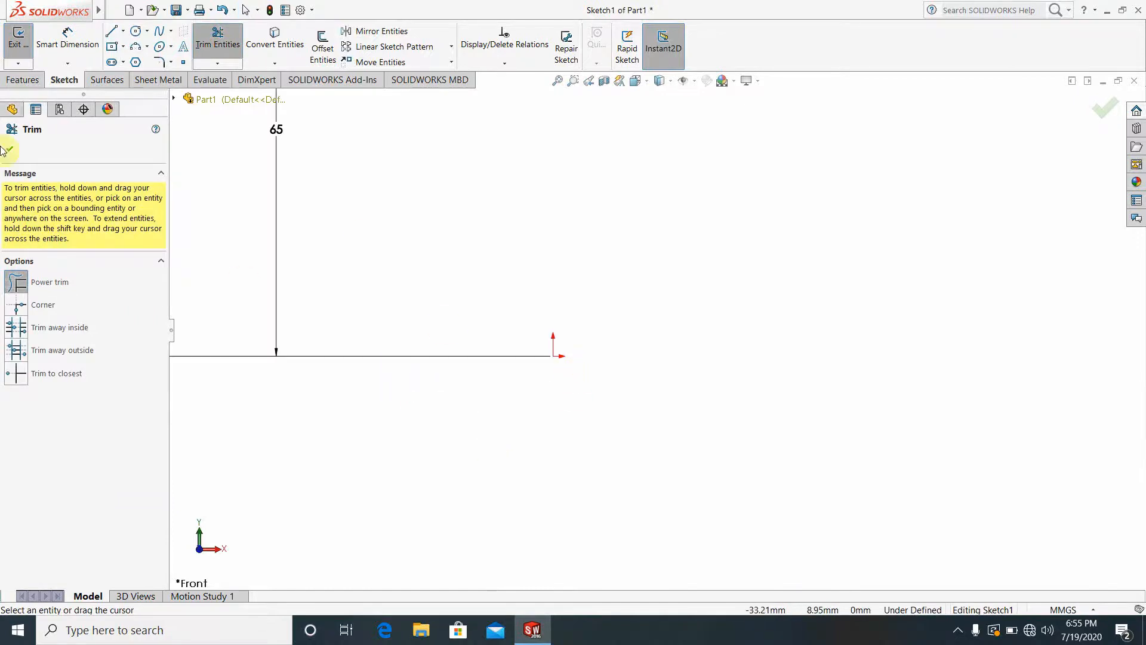
left_click(10, 148)
- Exit the profile sketch and reopen it for editing from its top edge
scroll(621, 258, "up", 5)
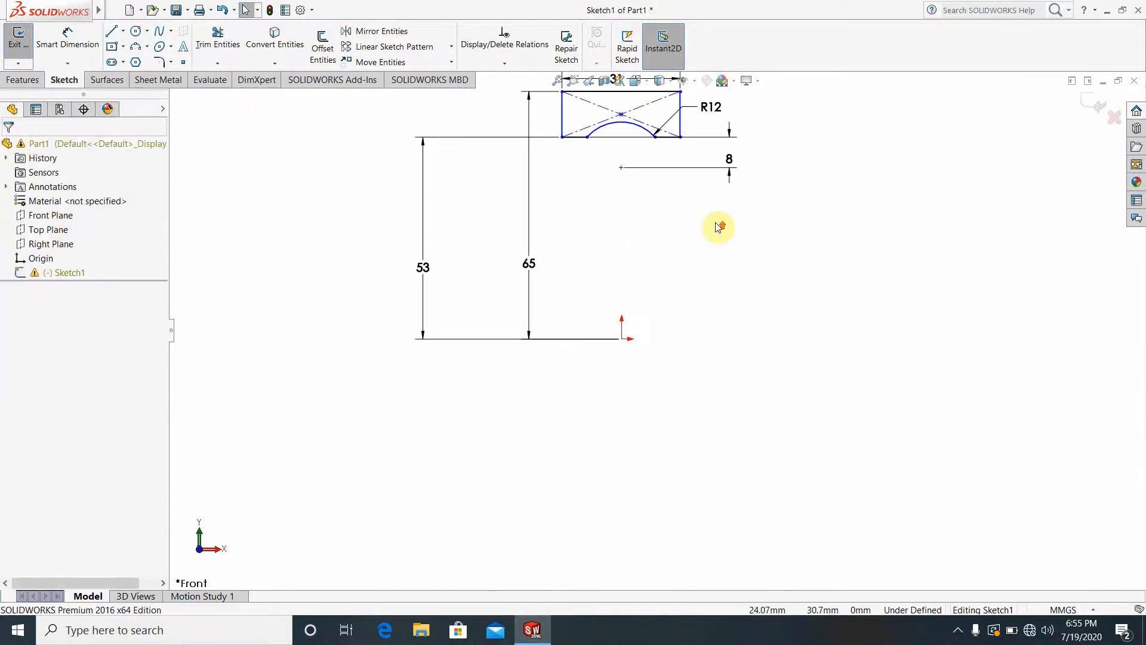
scroll(558, 448, "up", 2)
scroll(638, 440, "down", 4)
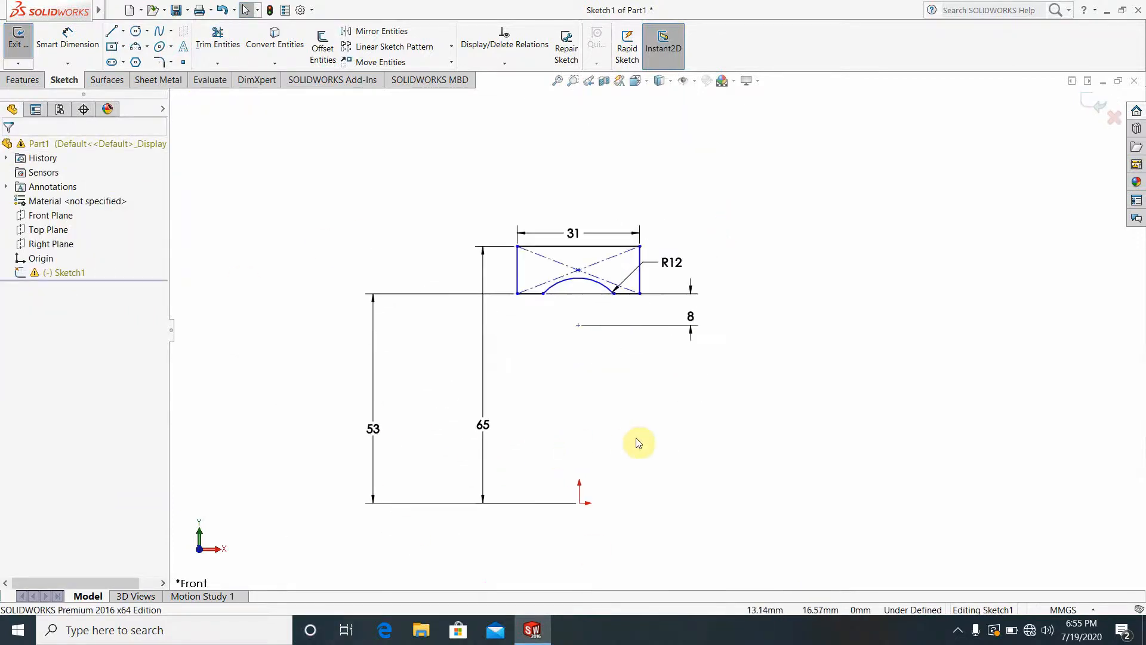
left_click(1094, 108)
scroll(651, 266, "up", 2)
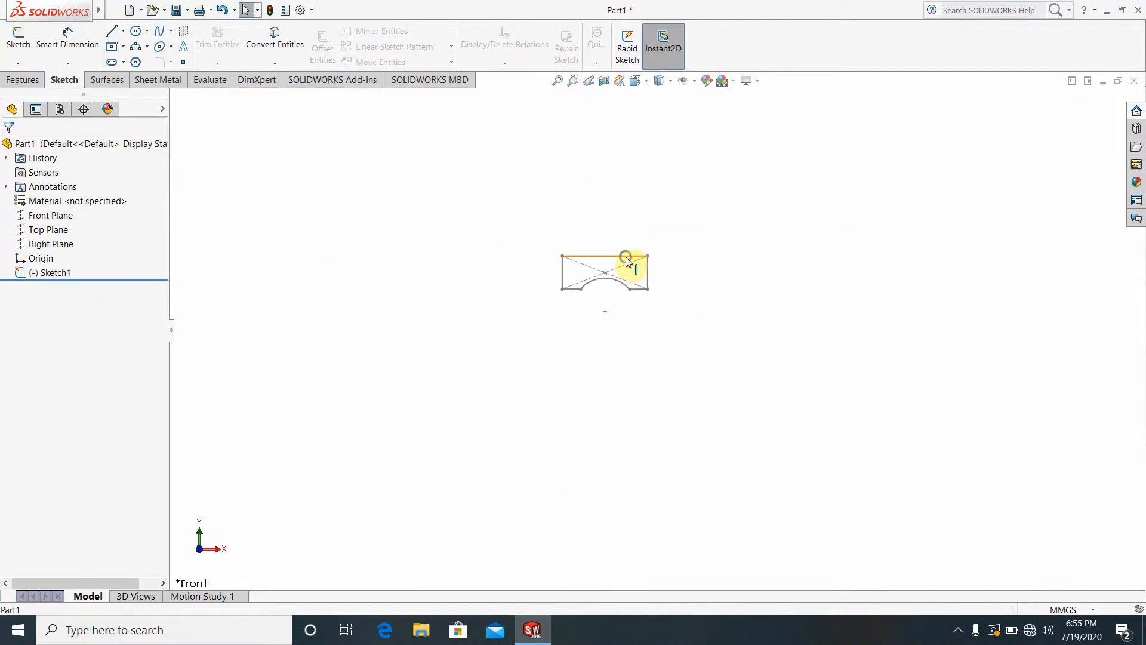
right_click(627, 261)
left_click(634, 225)
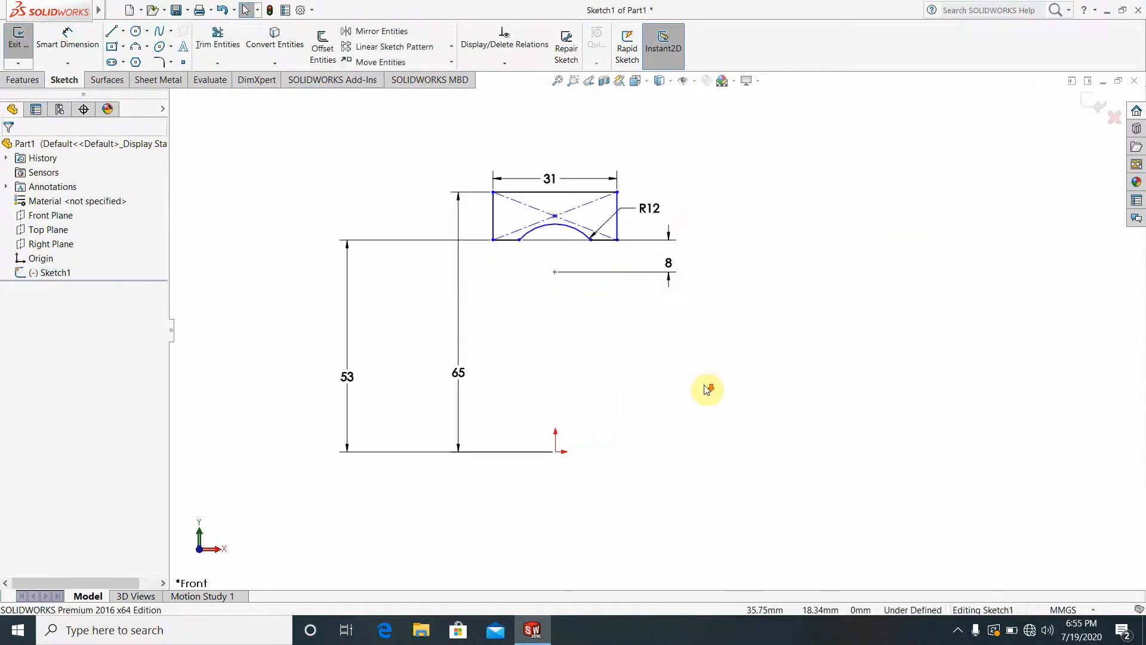
- Sketch a horizontal construction centerline about 24.7 mm long, extending right from the origin, and exit the sketch
scroll(708, 390, "down", 1)
left_click(124, 32)
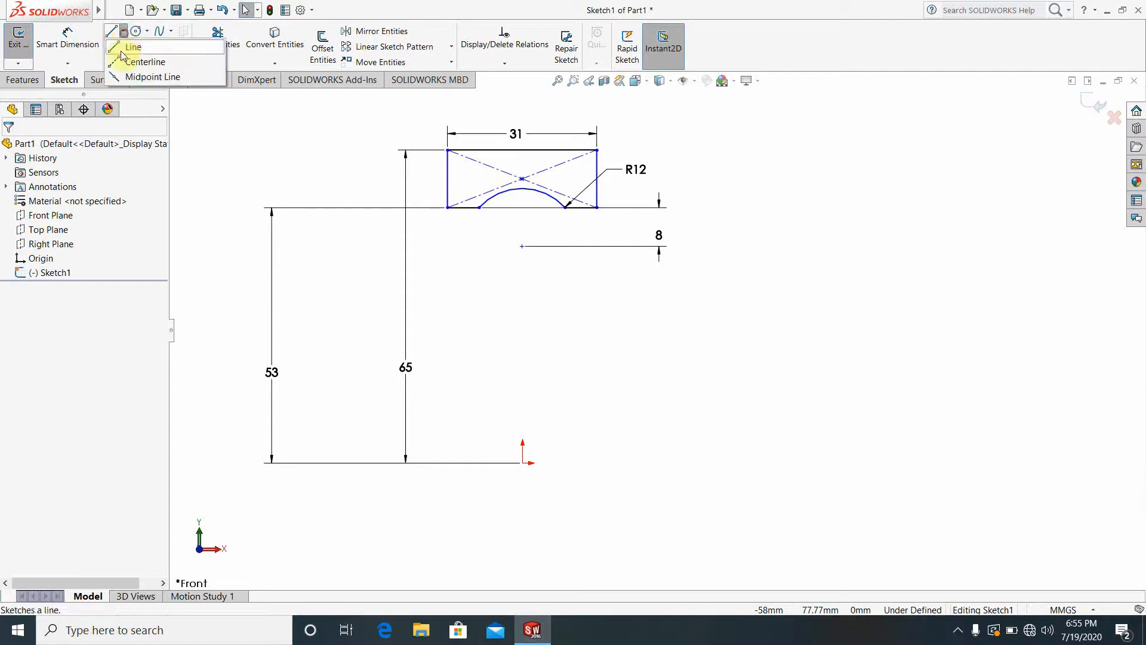
left_click(122, 60)
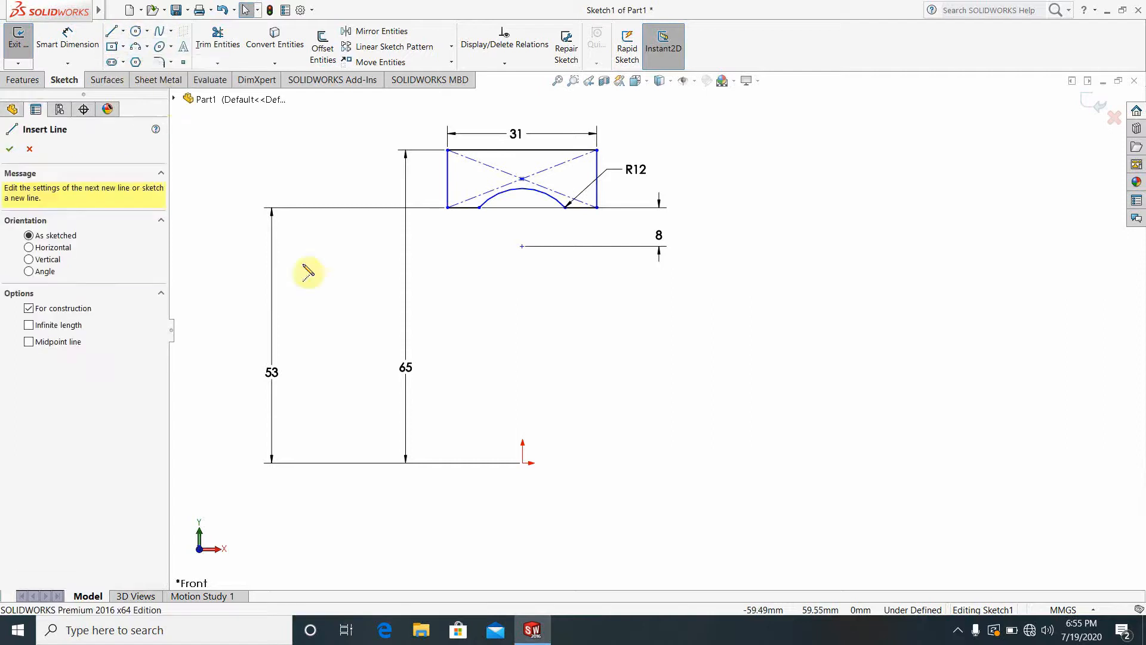
left_click(523, 463)
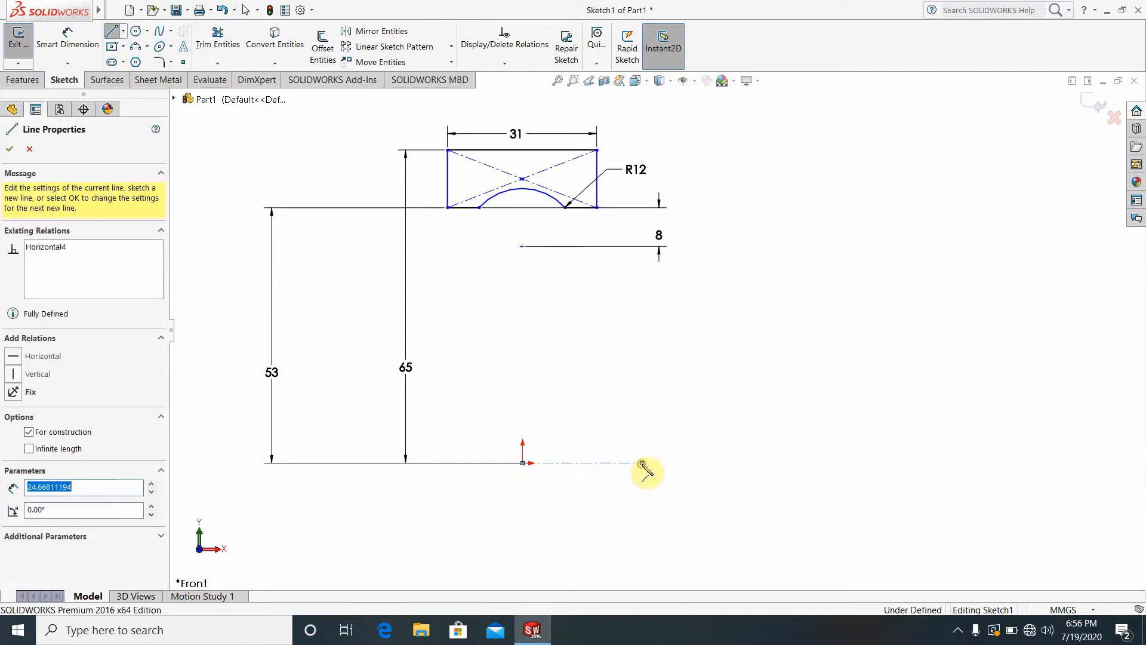
key("Escape")
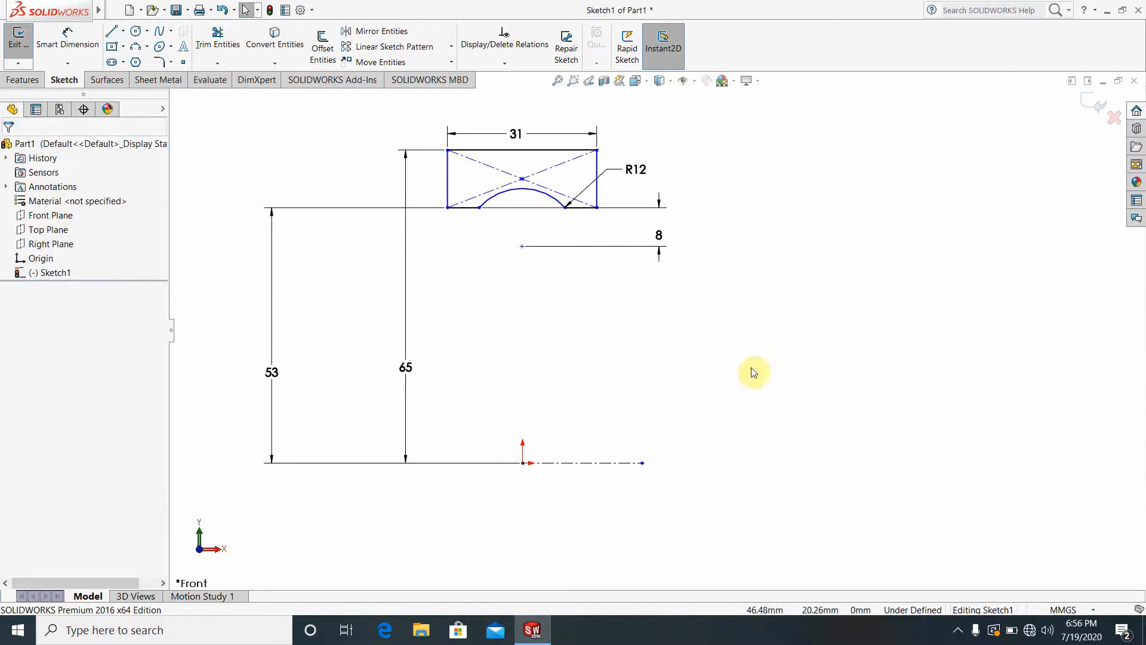
left_click(1091, 107)
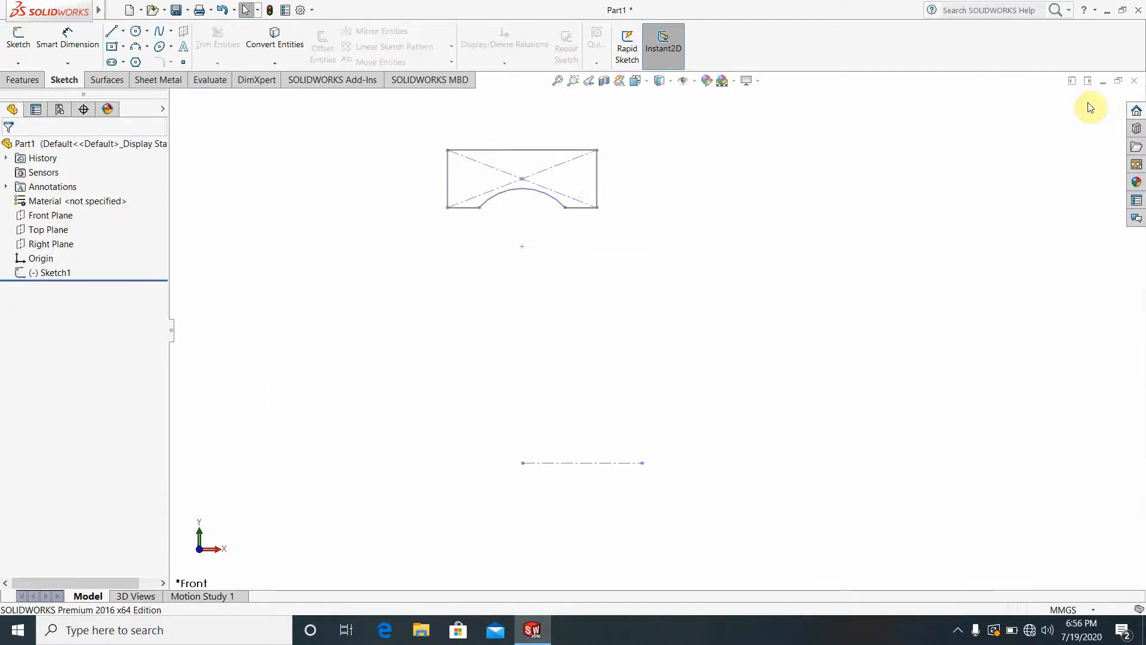
- Revolve the closed profile region 360 degrees around the horizontal centerline as a Revolved Boss/Base
scroll(753, 308, "up", 2)
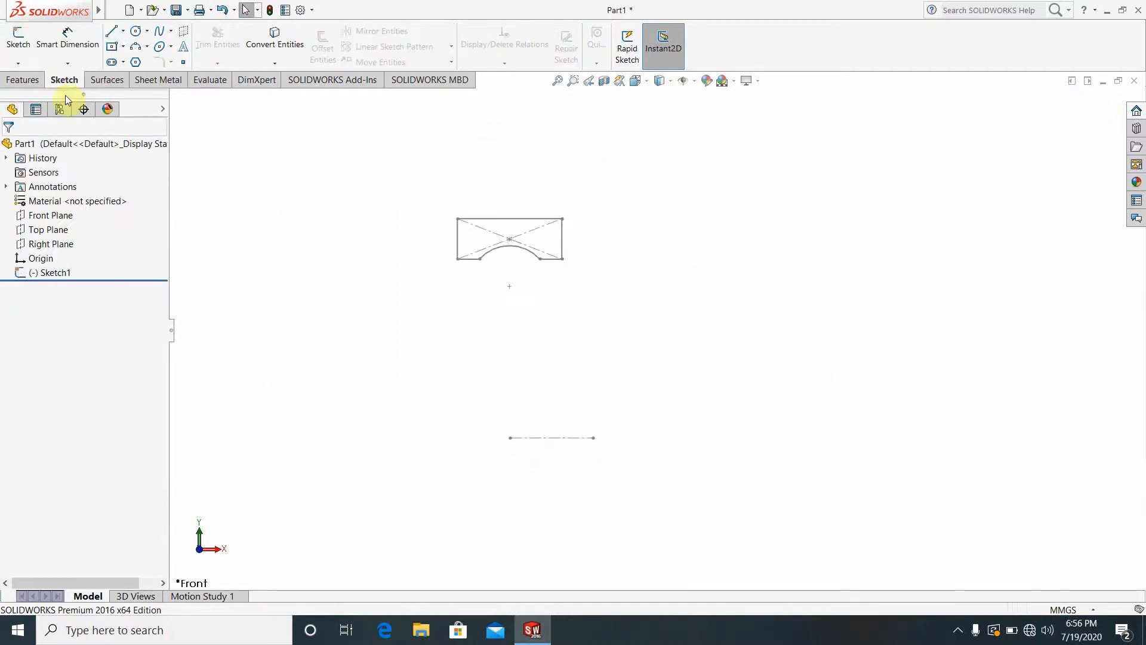
left_click(24, 80)
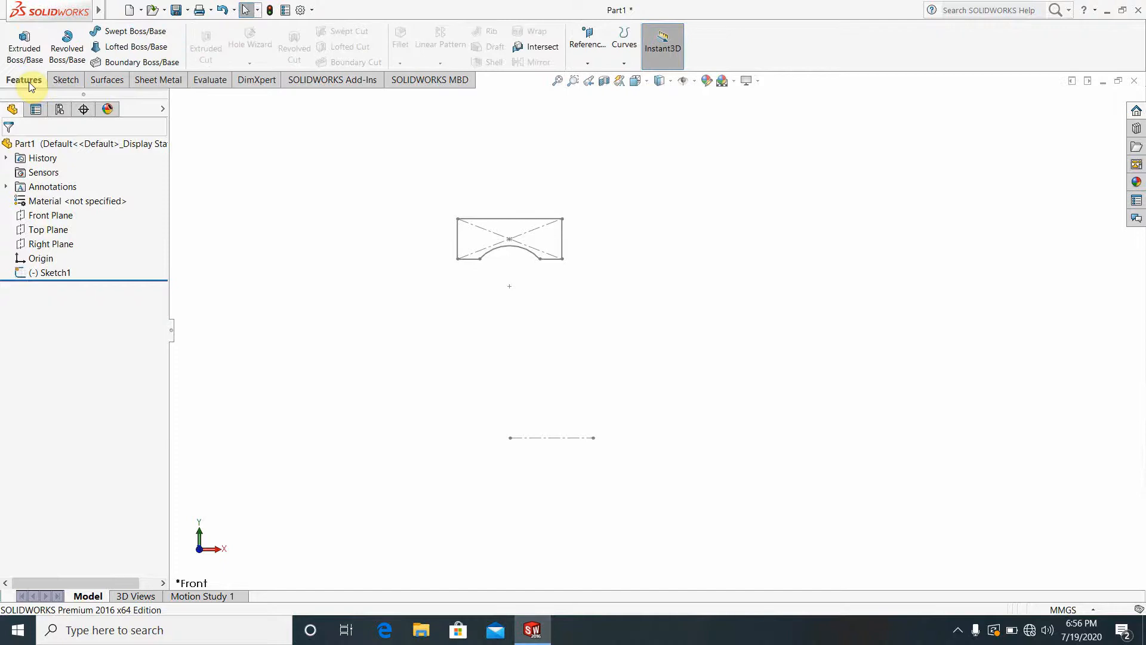
left_click(67, 47)
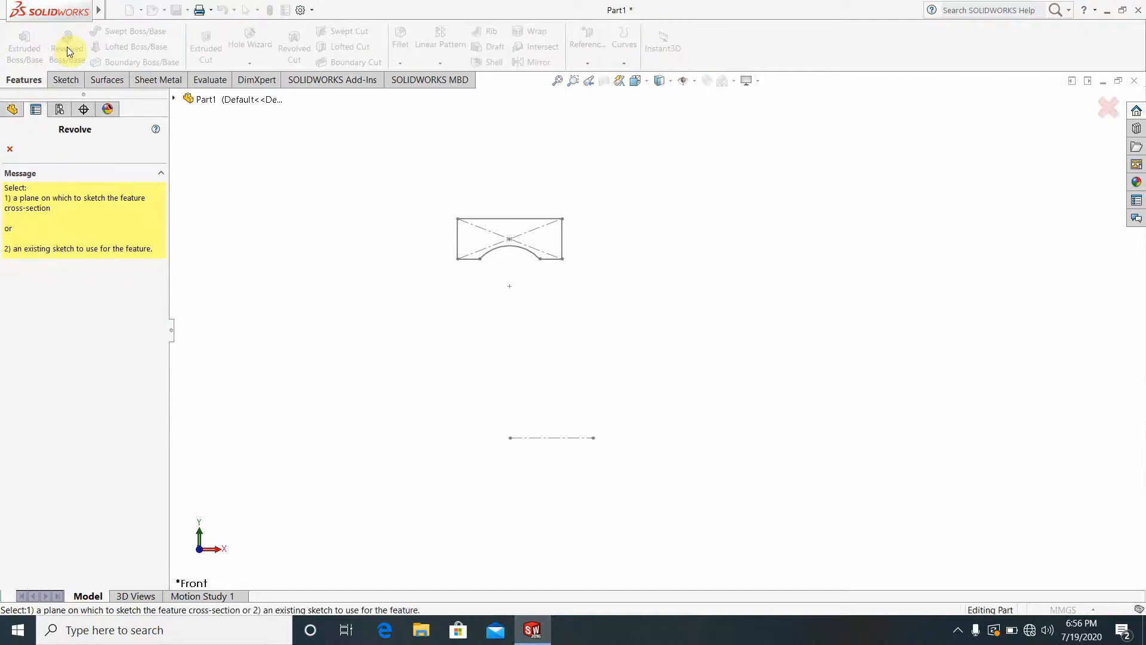
left_click(557, 442)
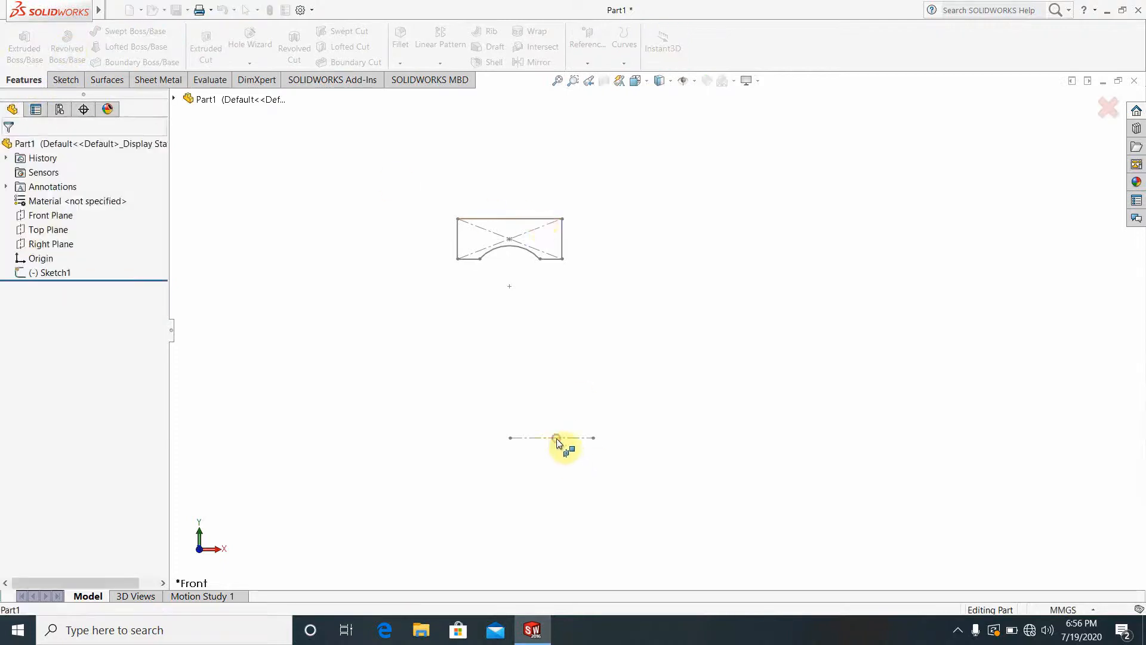
left_click(126, 348)
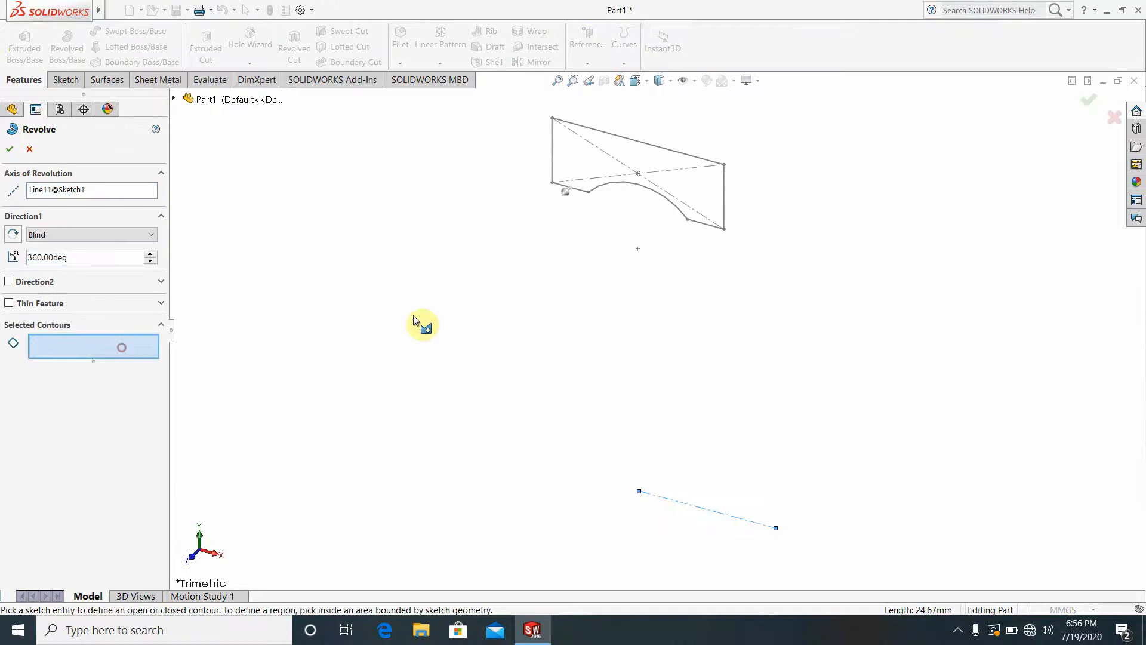
left_click(634, 168)
scroll(788, 235, "up", 6)
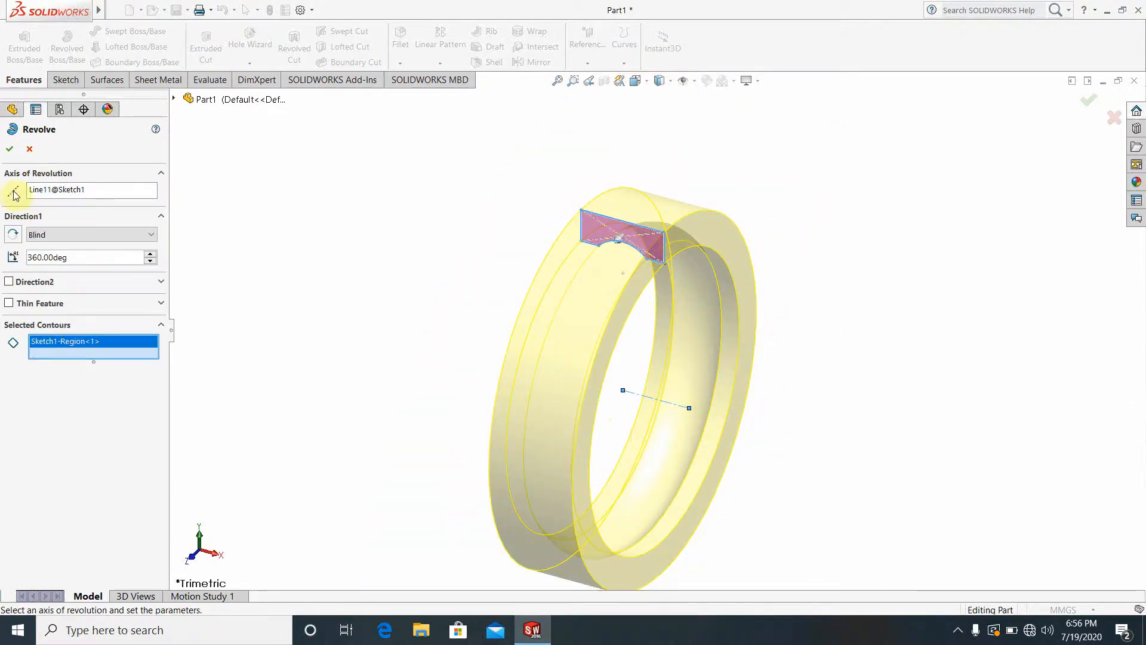
left_click(10, 151)
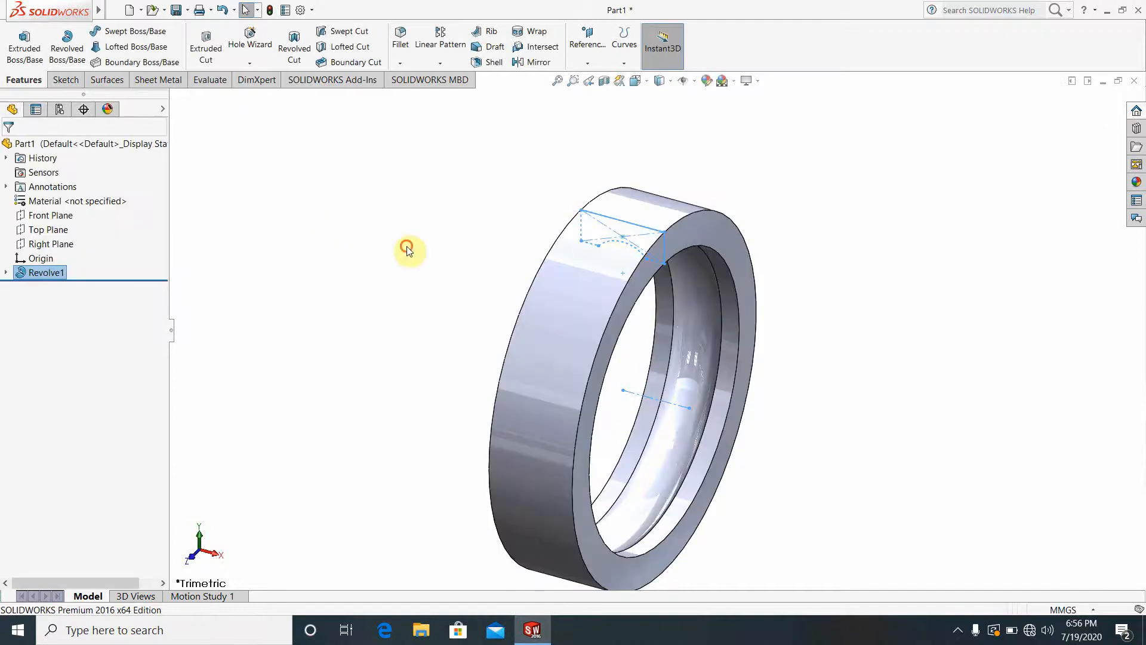
- Fillet the outer cylindrical face of the ring with a 5 mm radius
scroll(619, 326, "up", 4)
scroll(657, 358, "down", 3)
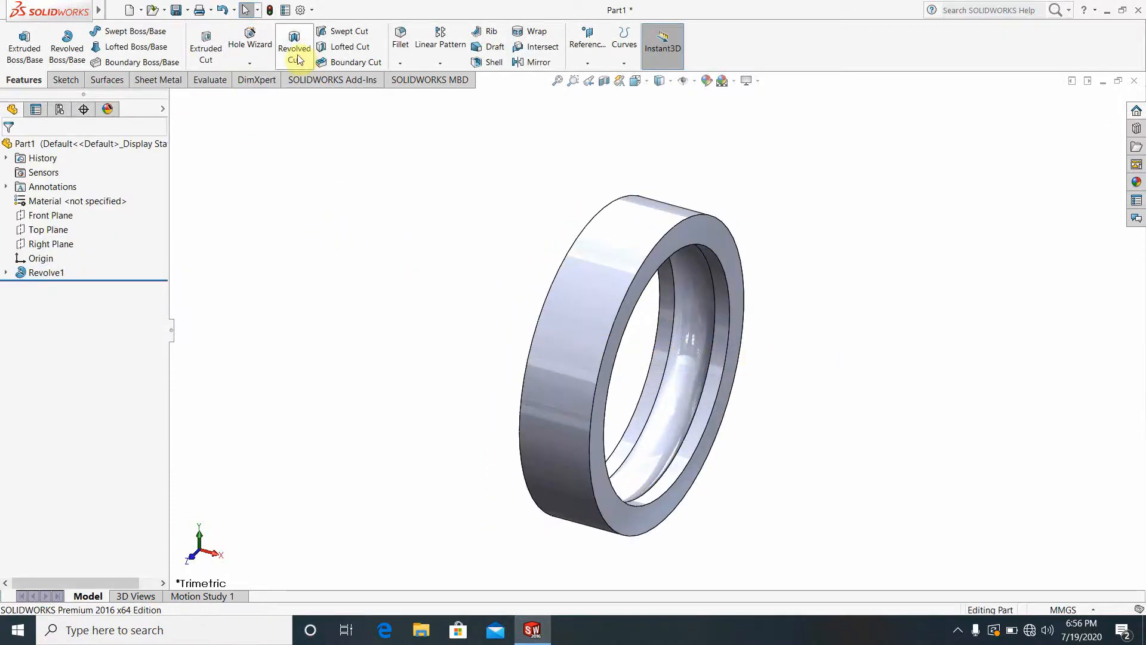
left_click(400, 41)
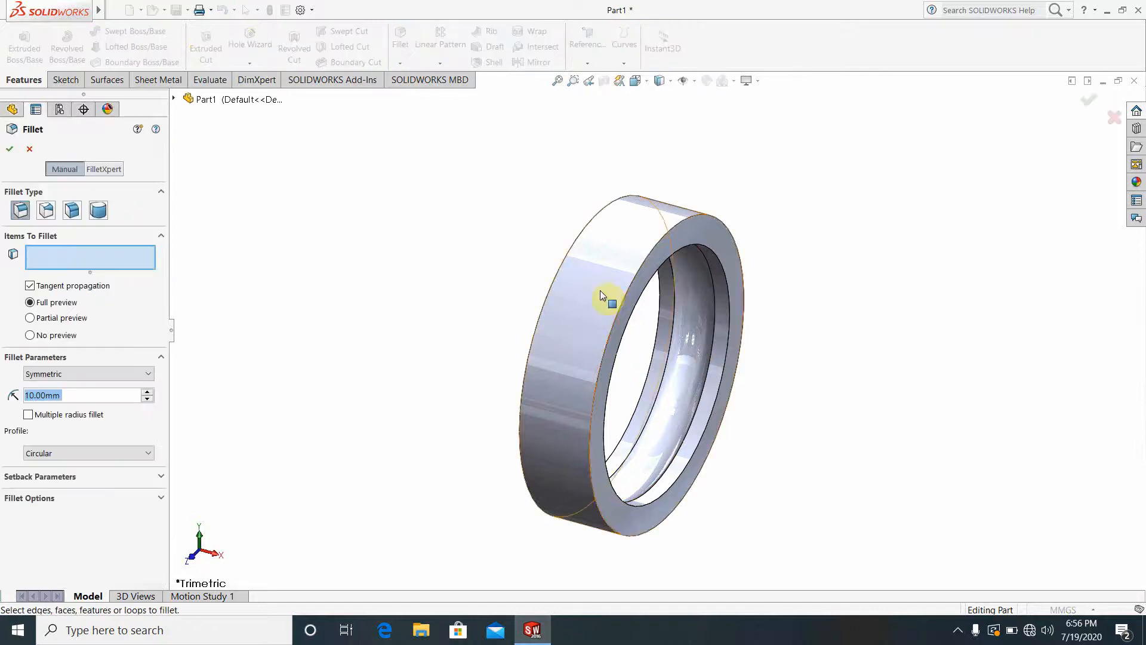
left_click(601, 289)
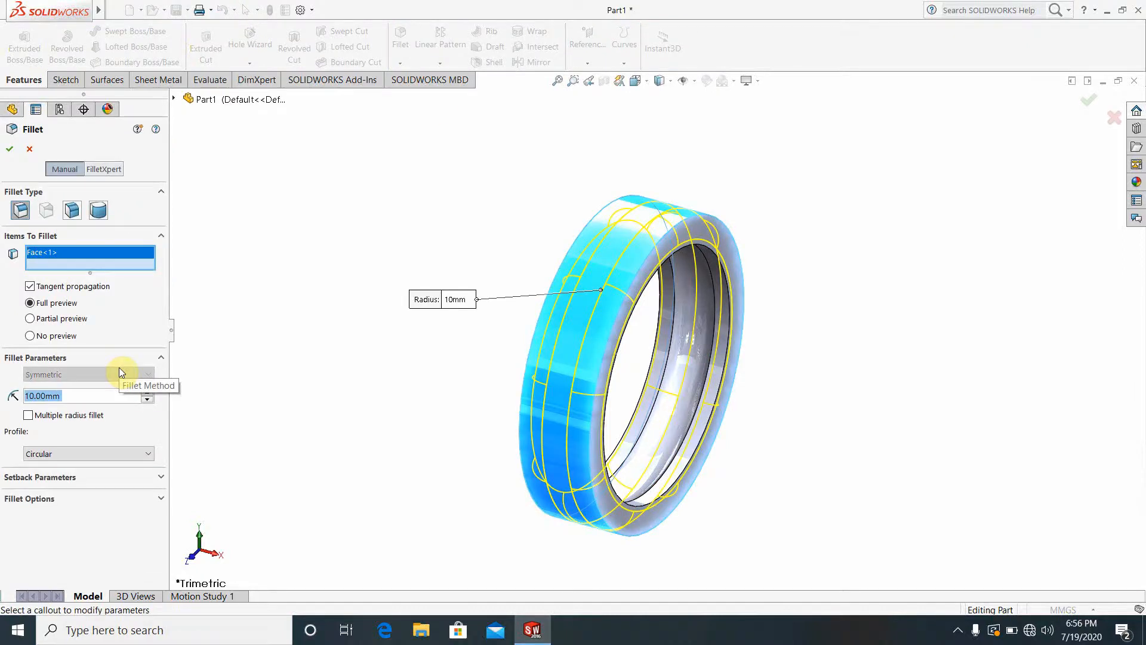
key("BackSpace")
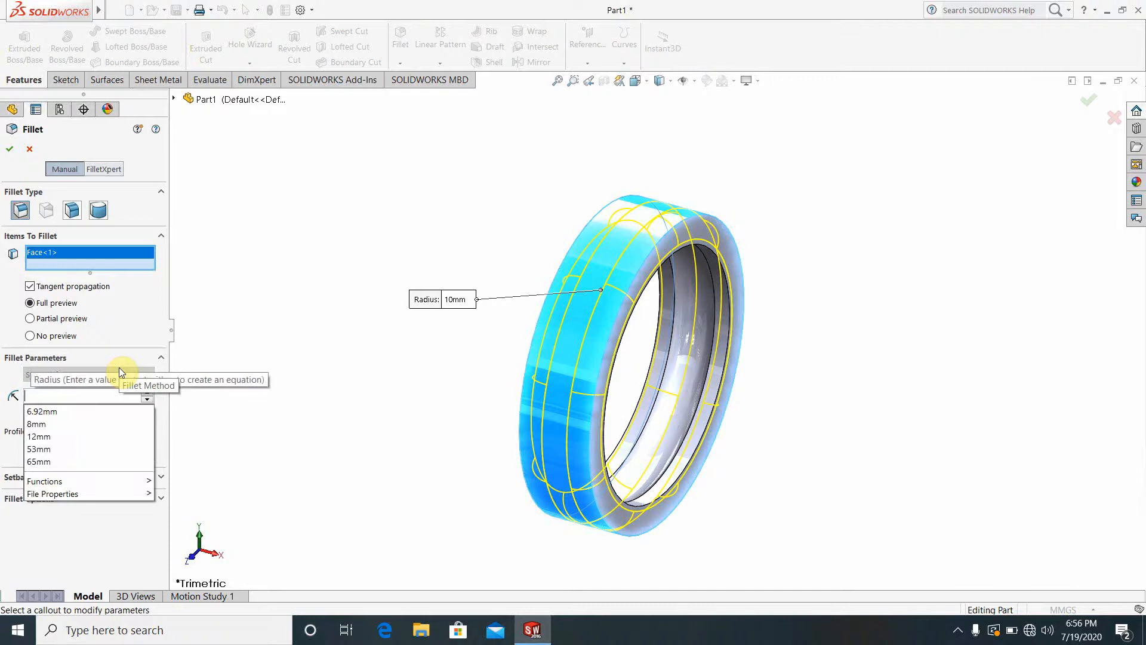
type("5")
key("Return")
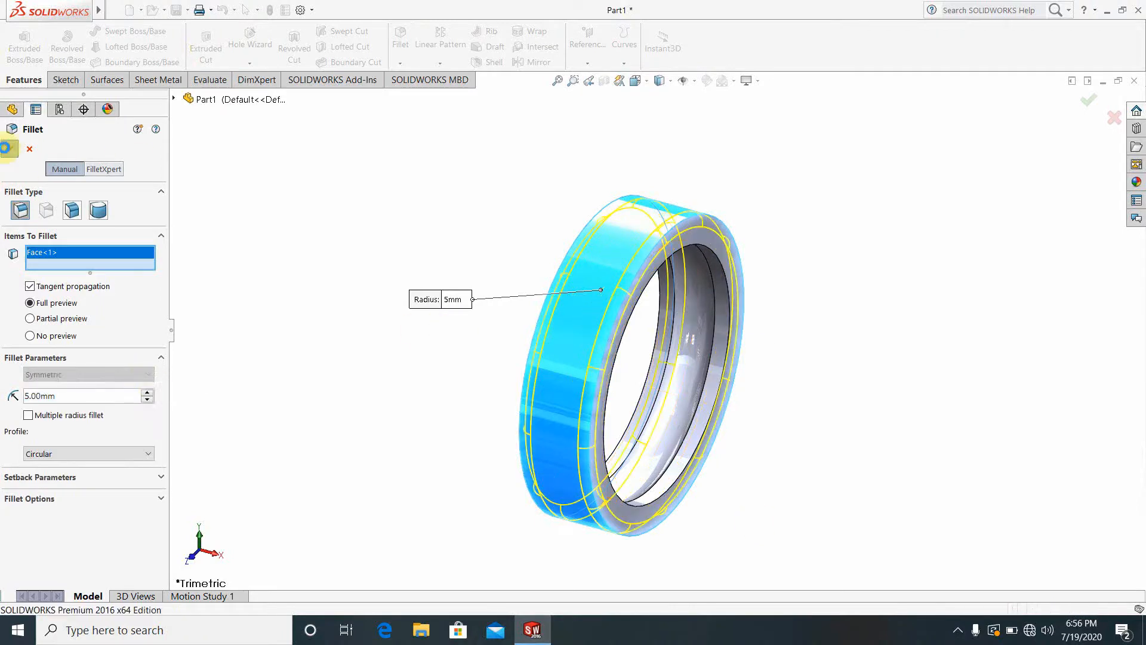
left_click(9, 150)
- Save the part to the Desktop as "outer ring"
middle_click_drag(838, 328, 939, 349)
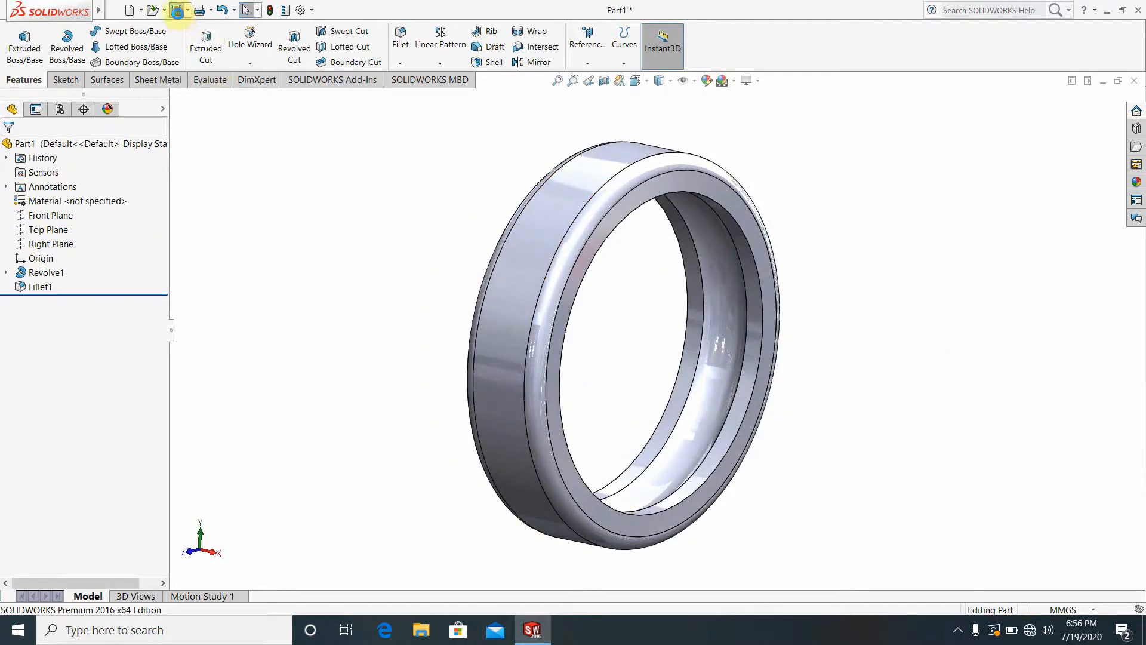
left_click(177, 12)
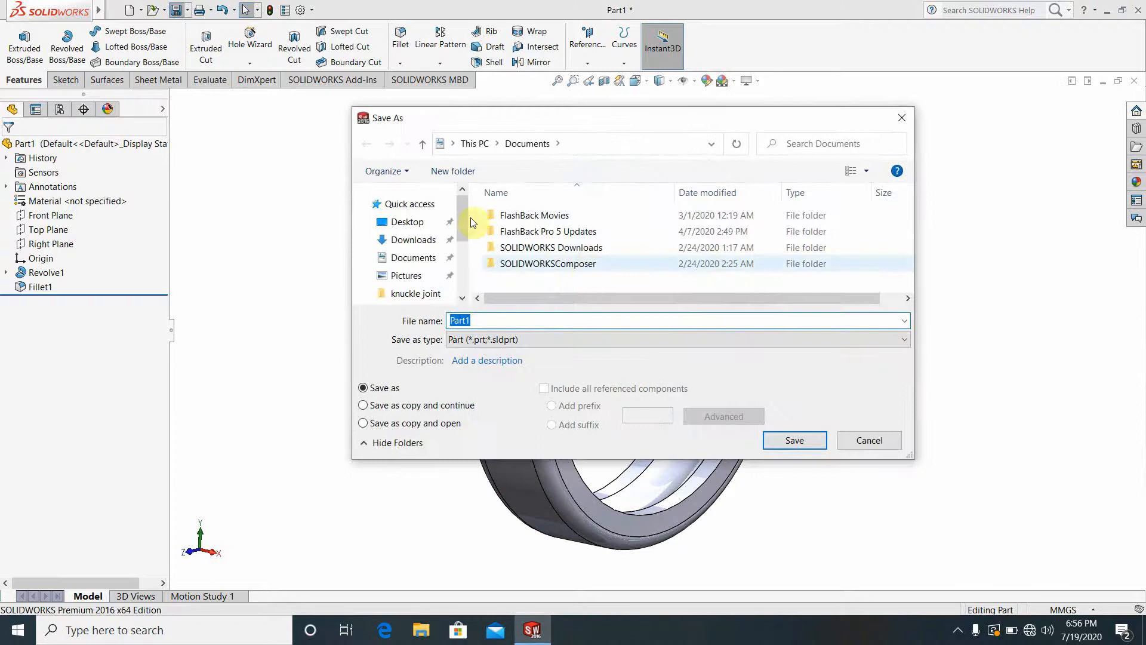
left_click(407, 221)
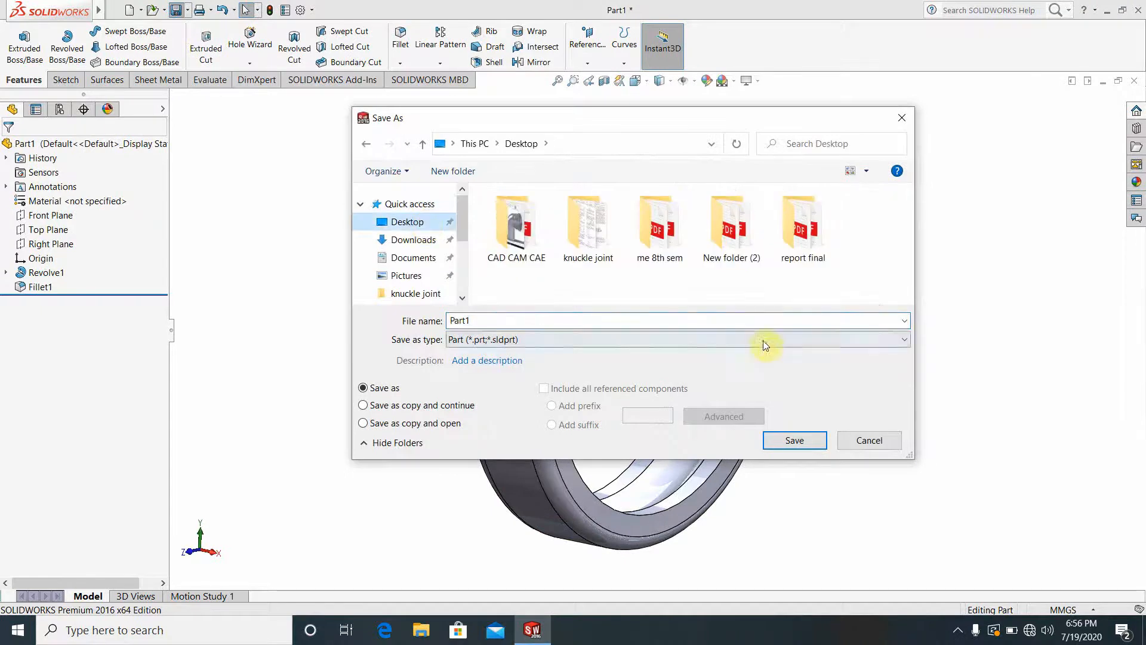
double_click(632, 319)
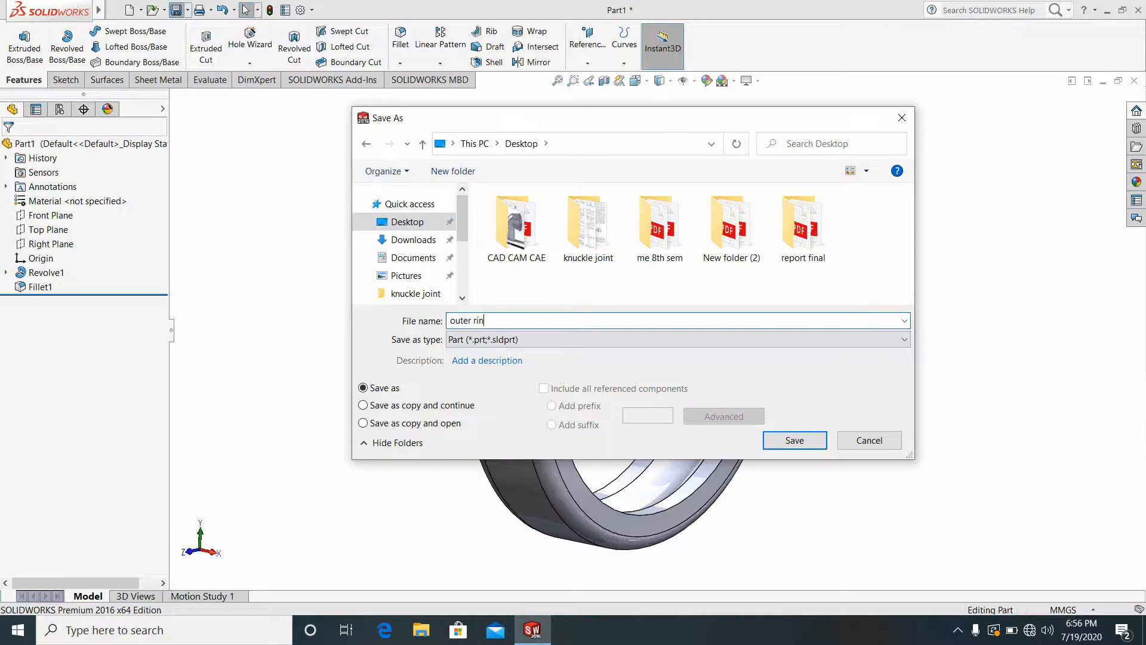
left_click(805, 443)
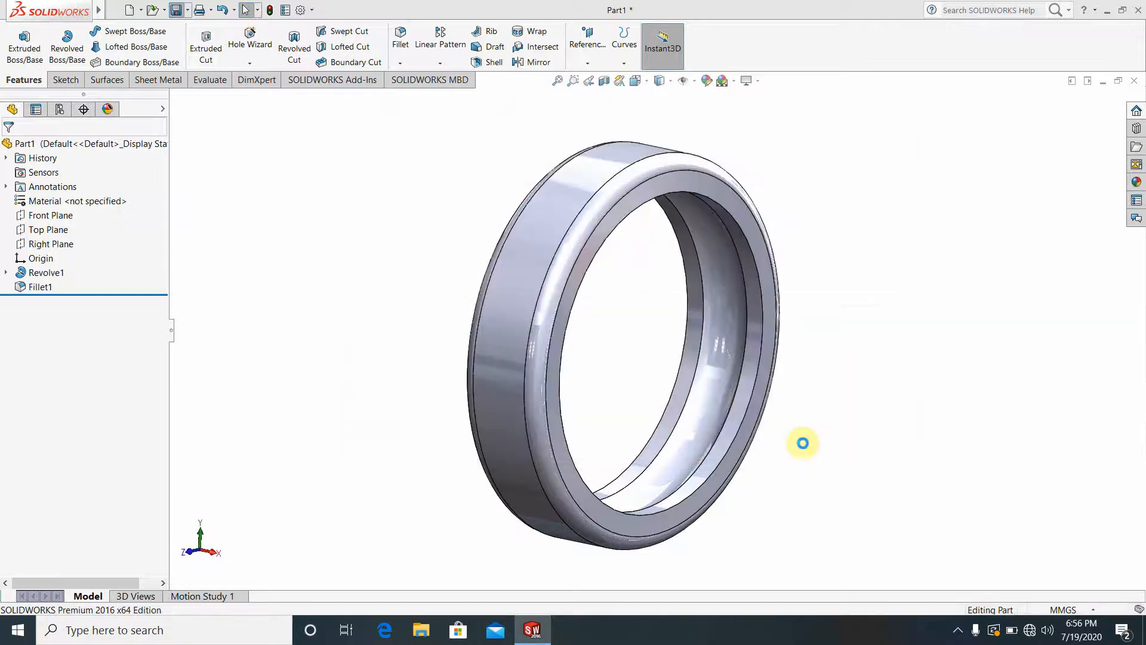
left_click(959, 628)
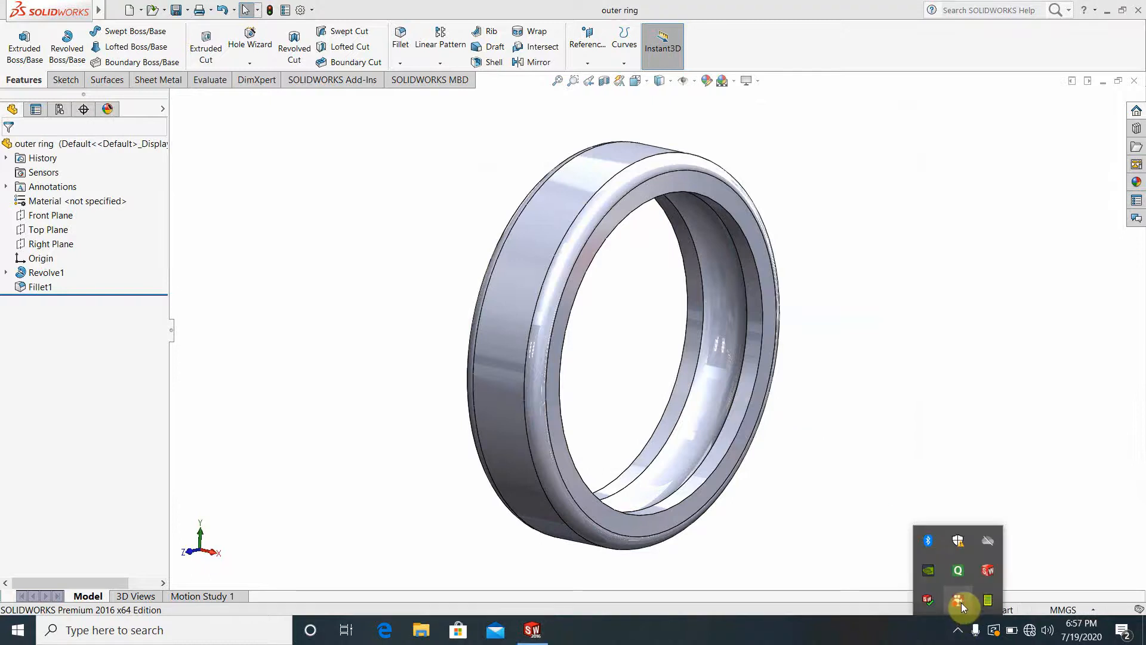
right_click(962, 604)
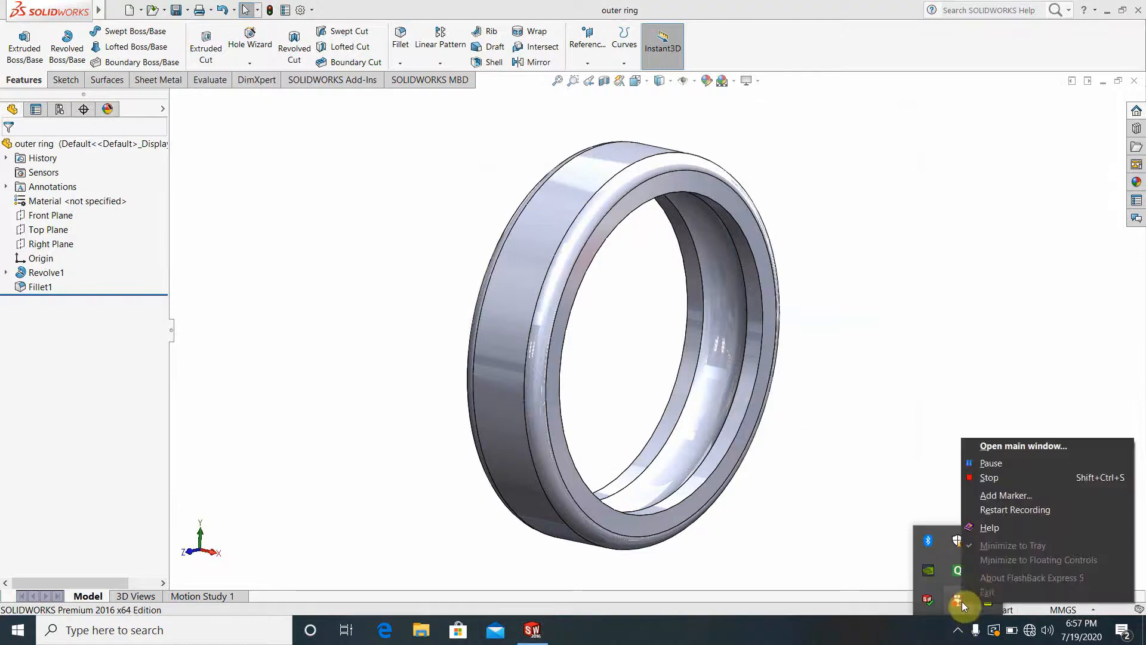
left_click(1001, 464)
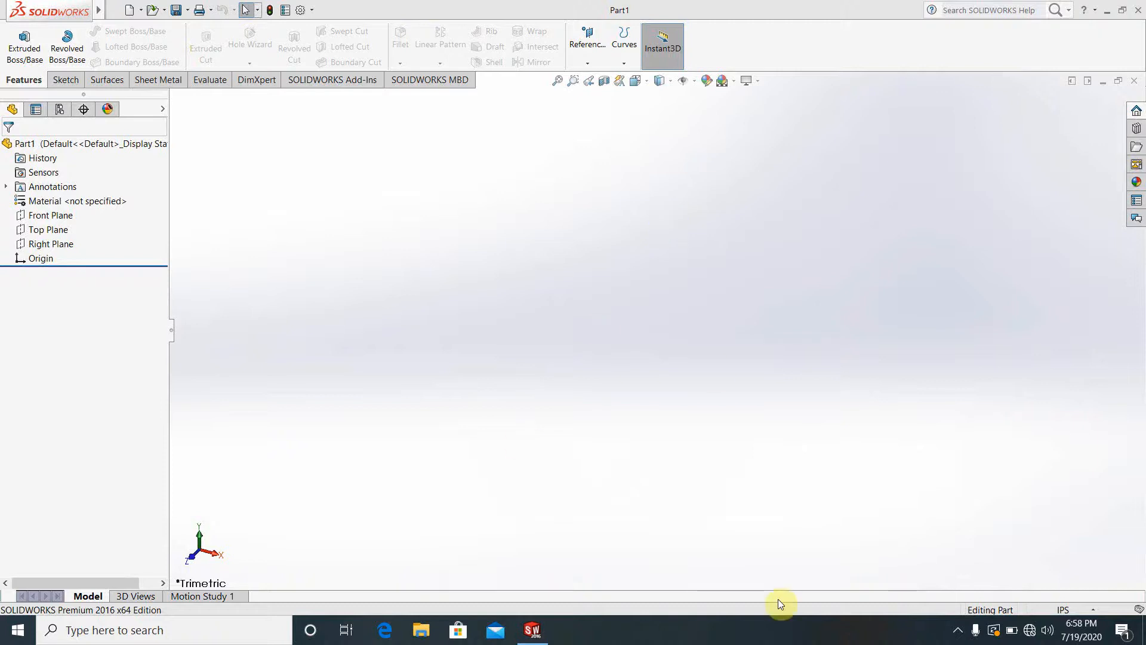
left_click(957, 631)
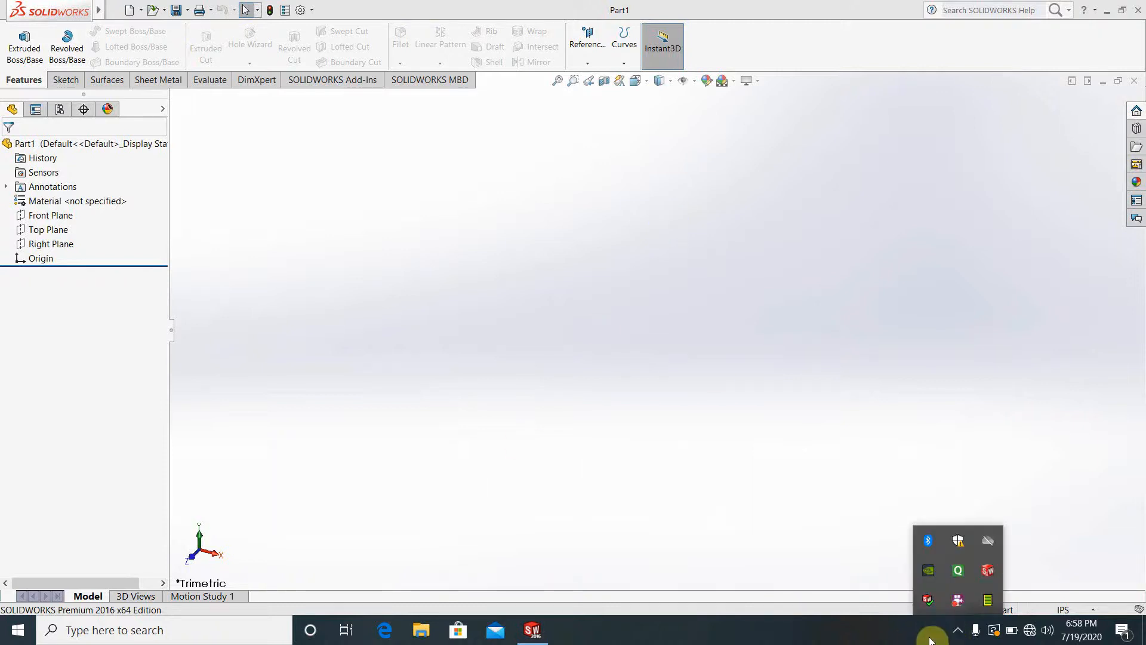
left_click(925, 639)
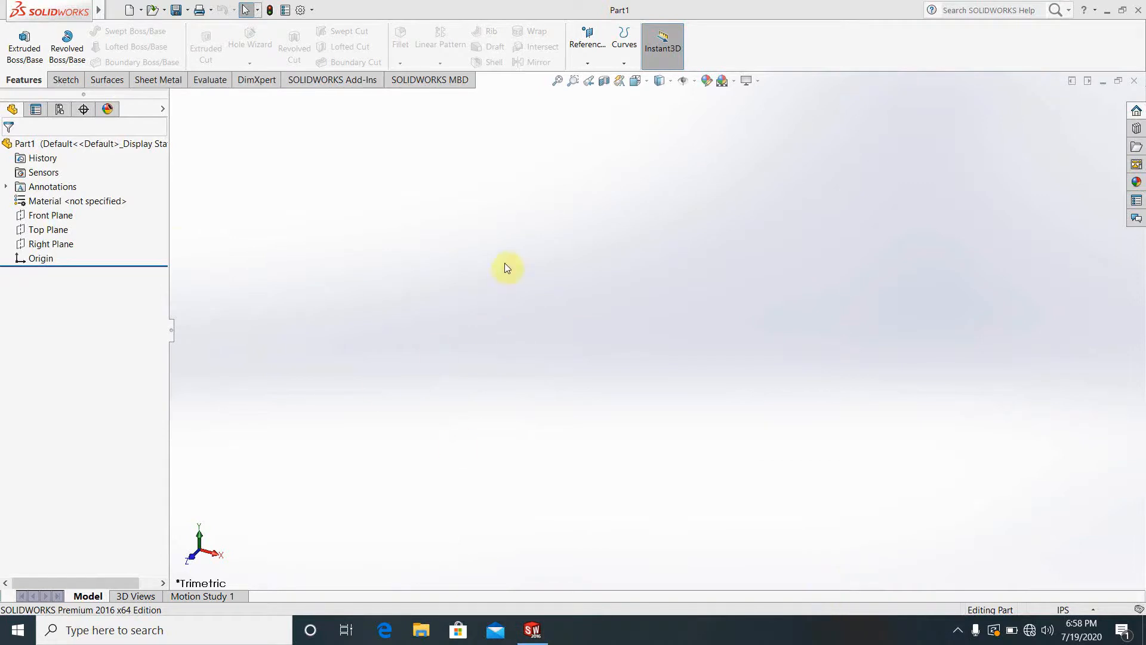
- Set the new part's units to MMGS and switch the scene to a plain white background
left_click(1073, 612)
left_click(1042, 559)
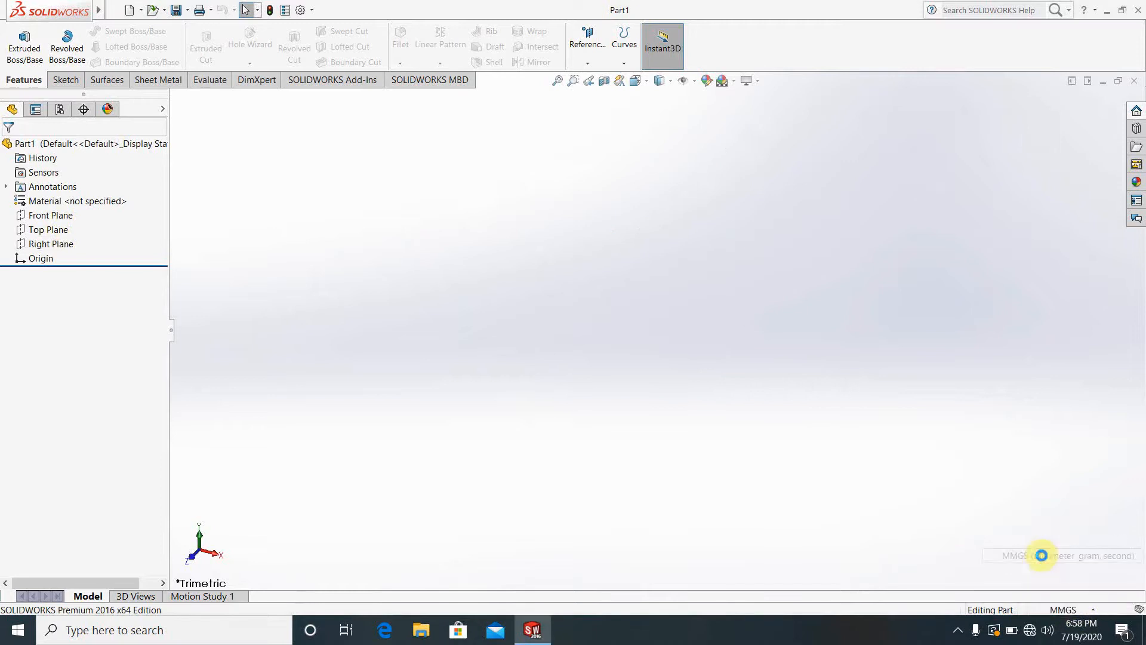
left_click(734, 82)
left_click(747, 114)
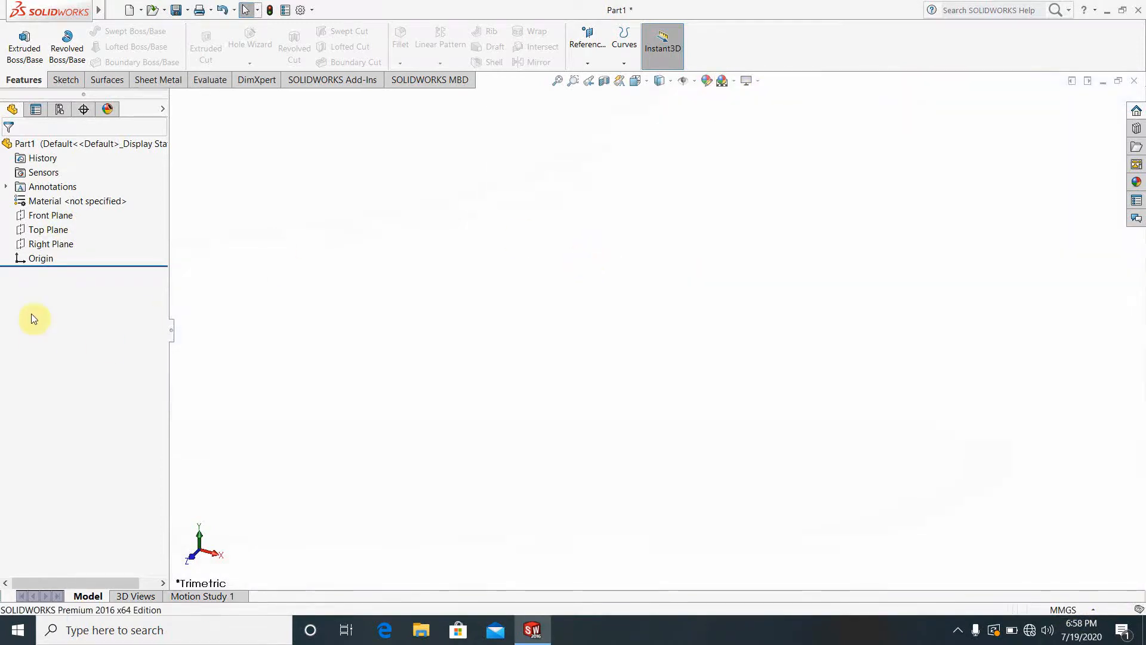
- Start a sketch on the Front Plane and draw a horizontal centerline about 69.9 mm long, extending right from the origin
left_click(36, 216)
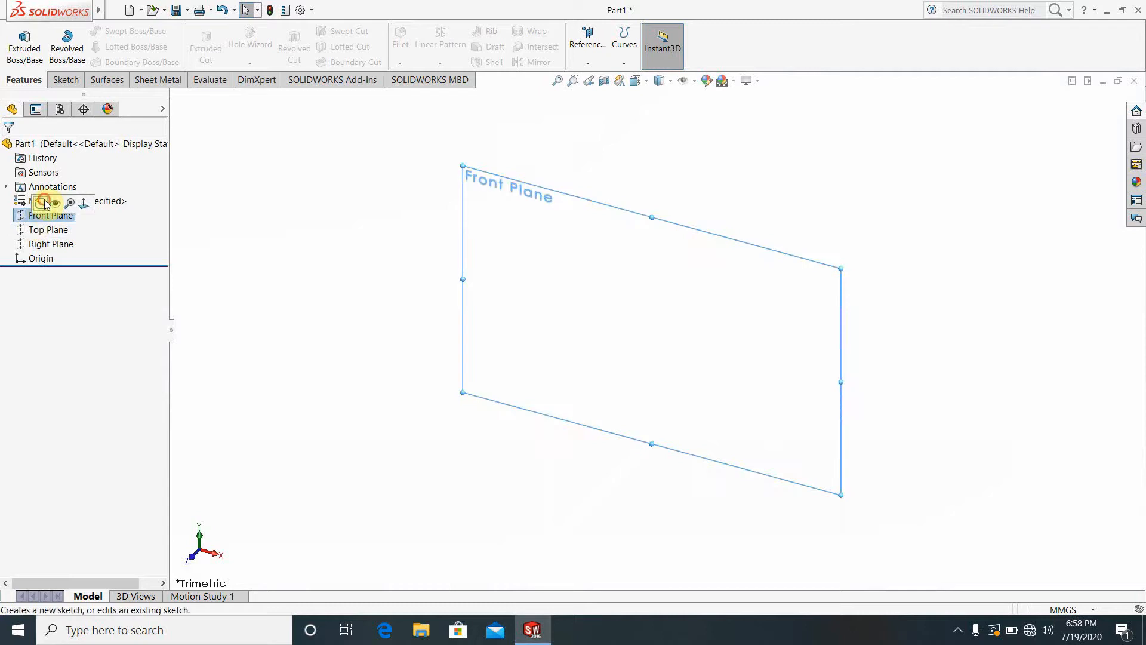
left_click(44, 204)
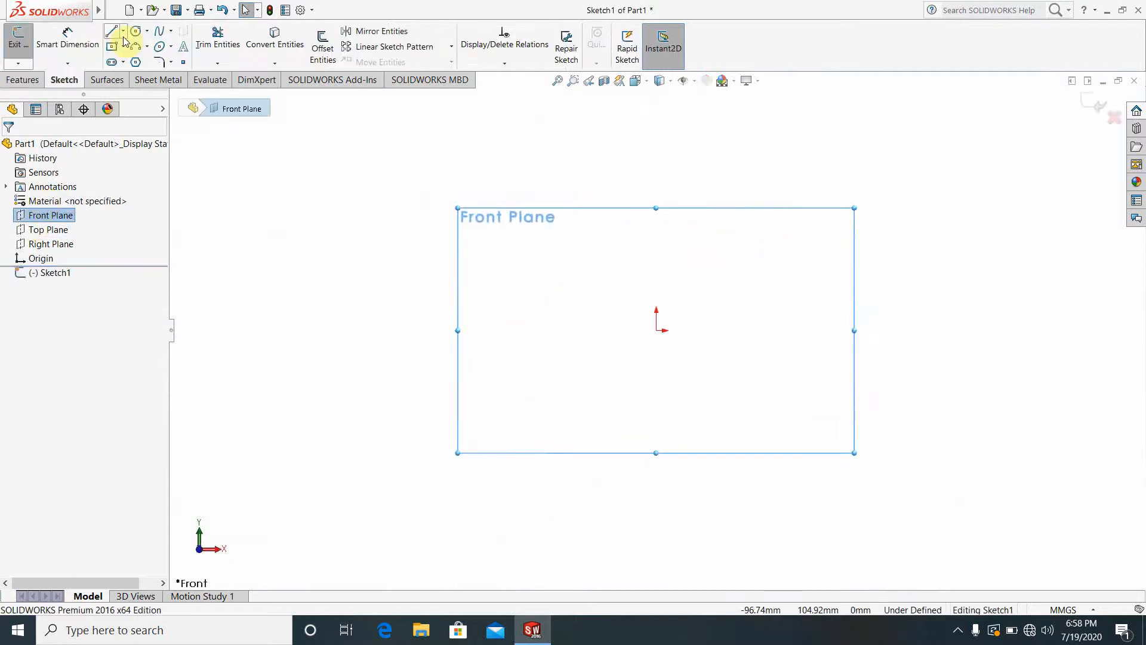
left_click(123, 31)
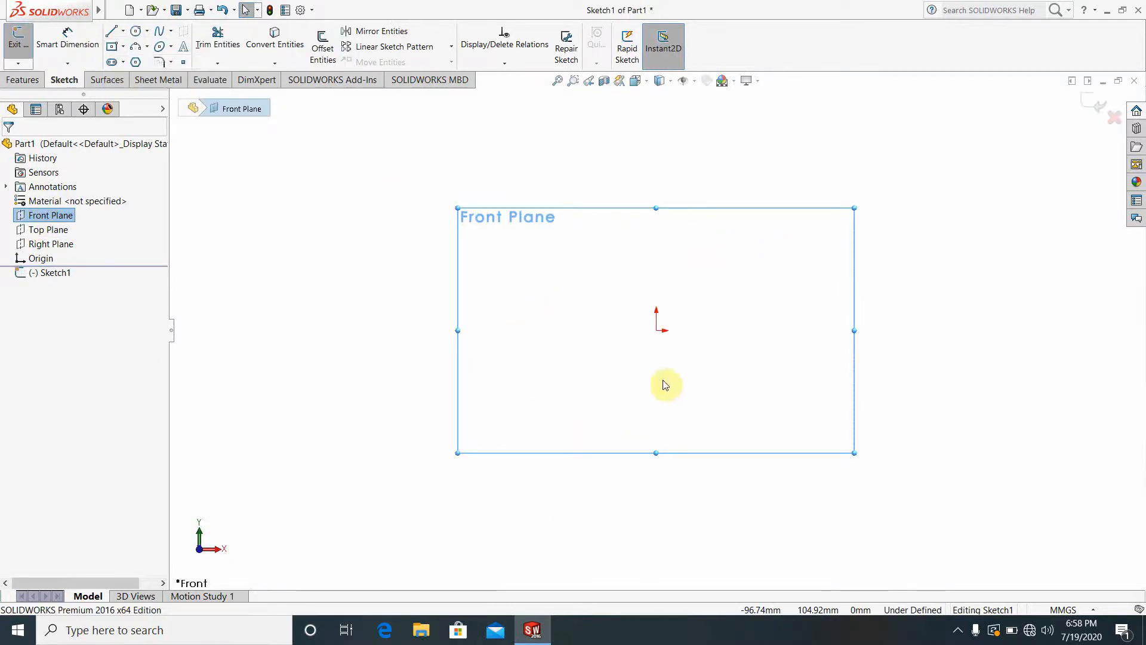
left_click(657, 330)
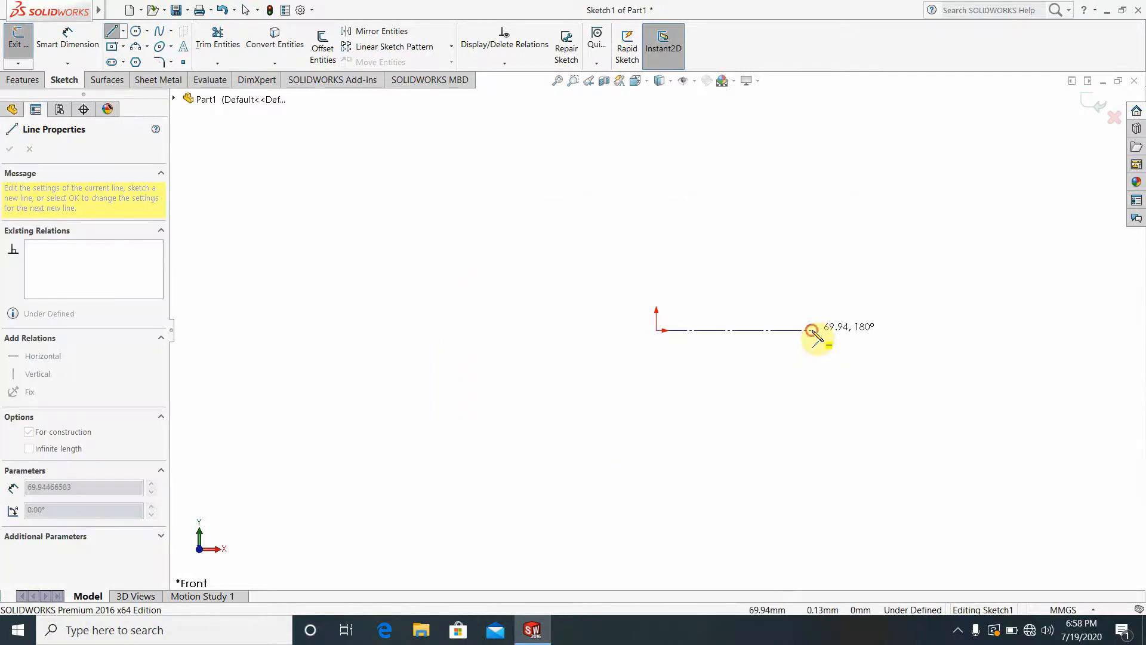
left_click(811, 330)
key("Escape")
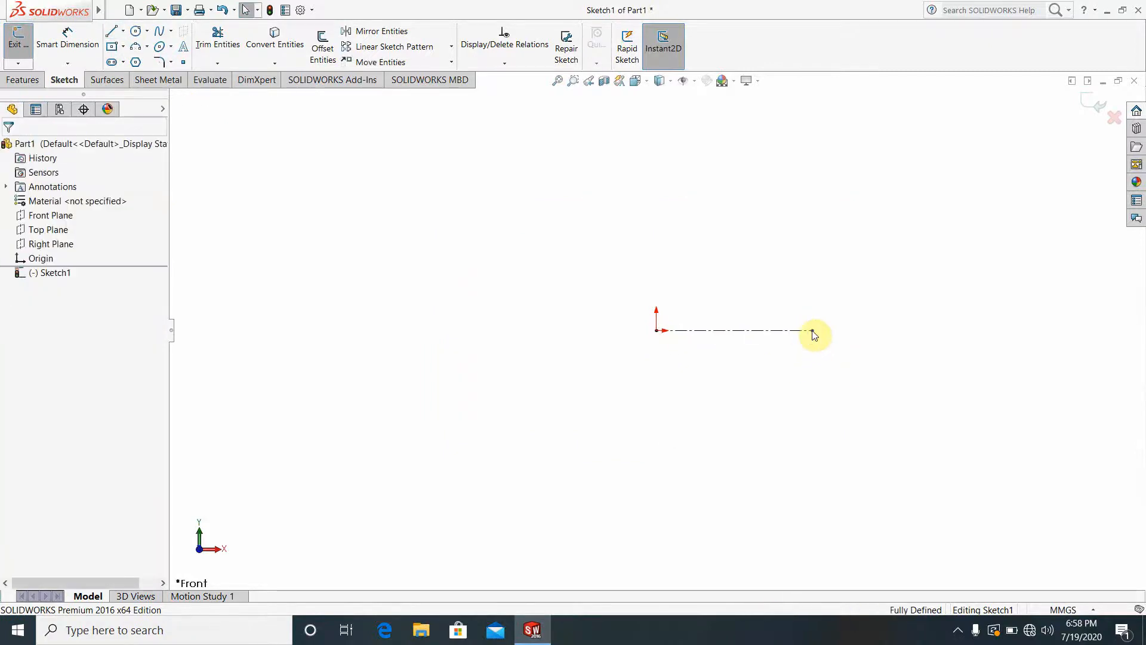
- Sketch a center rectangle about 105 by 50 mm, centered vertically above the origin
scroll(758, 310, "up", 3)
scroll(894, 253, "down", 3)
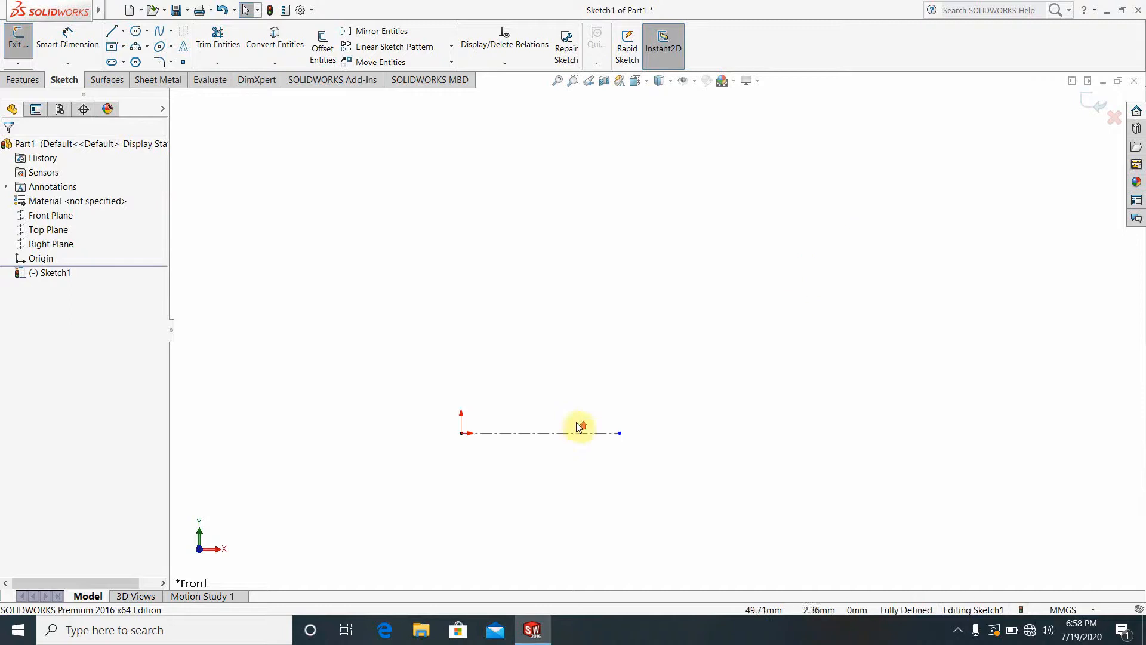
scroll(572, 427, "up", 2)
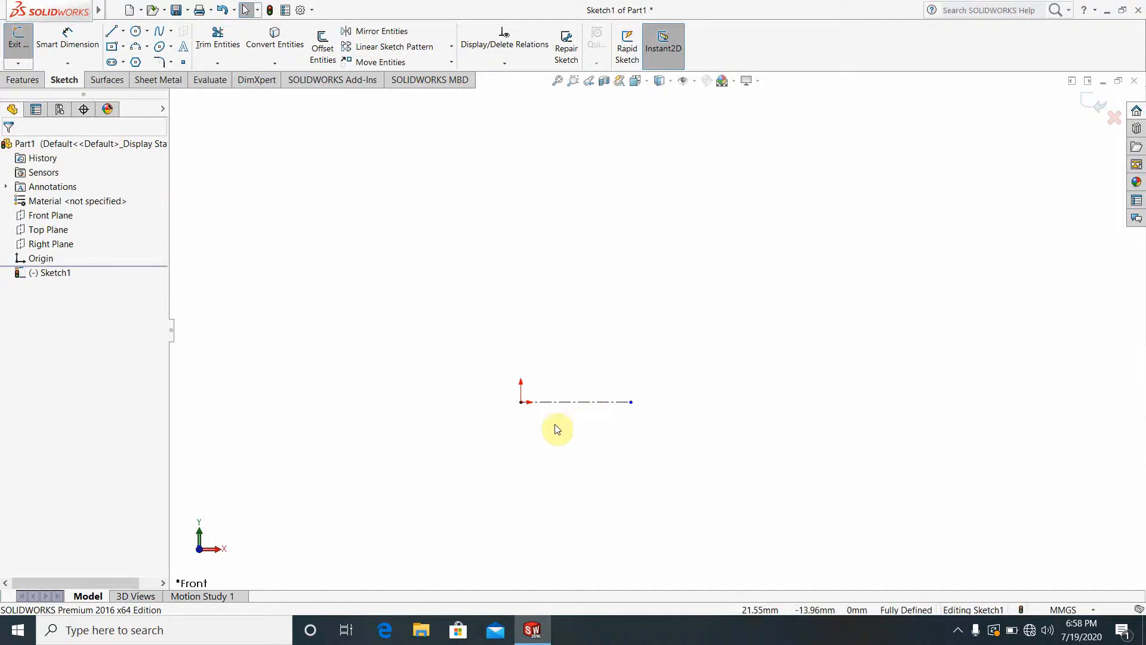
left_click(122, 46)
left_click(129, 79)
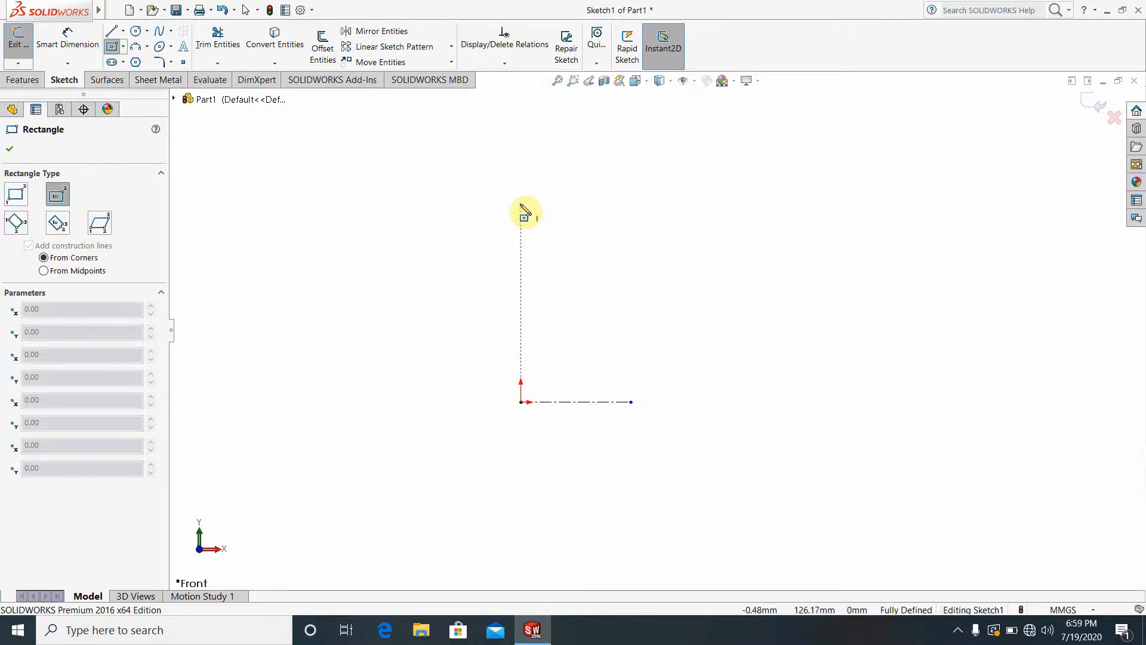
left_click(521, 205)
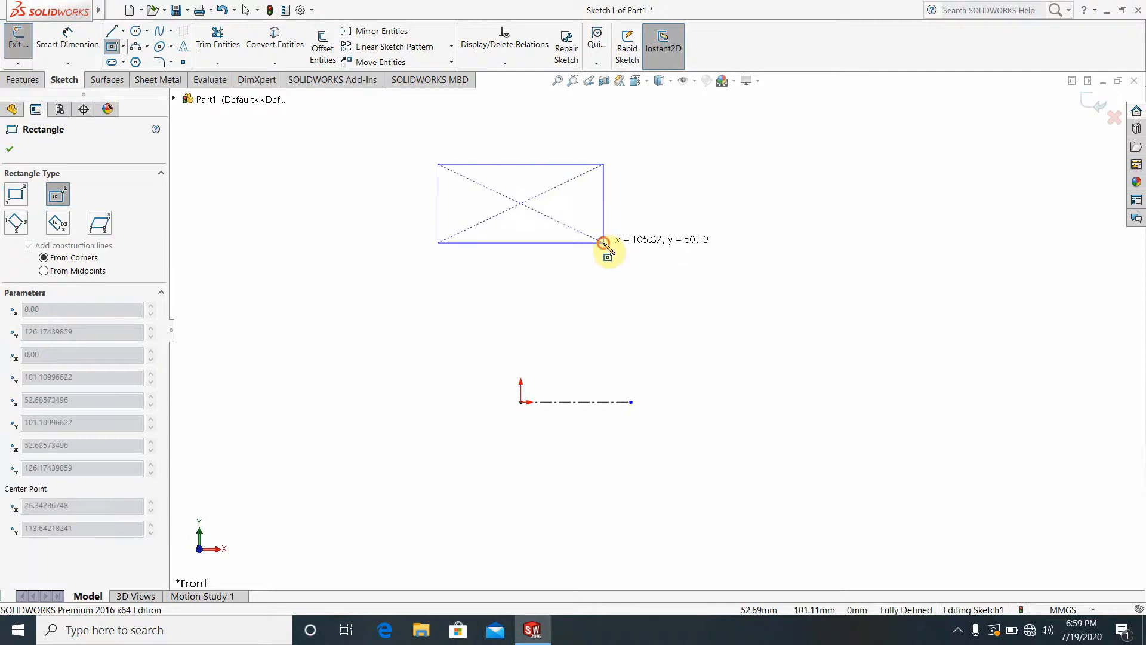
left_click(604, 242)
- Dimension the rectangle's top edge to a width of 31 mm
left_click(65, 40)
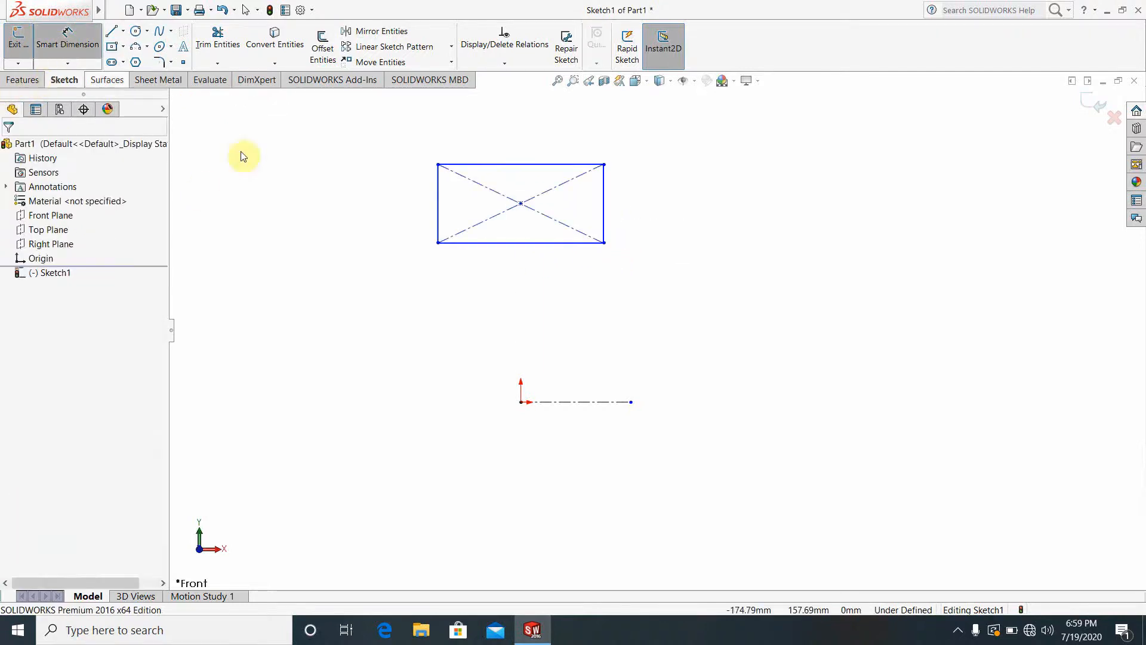
left_click(482, 165)
left_click(491, 149)
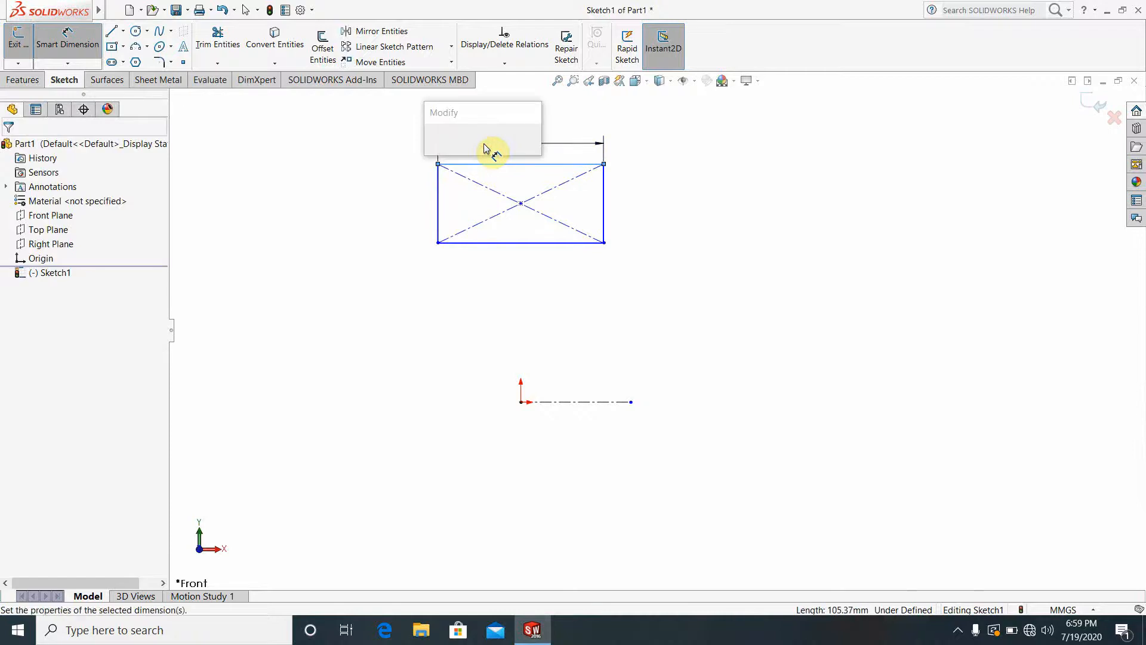
type("31")
key("Return")
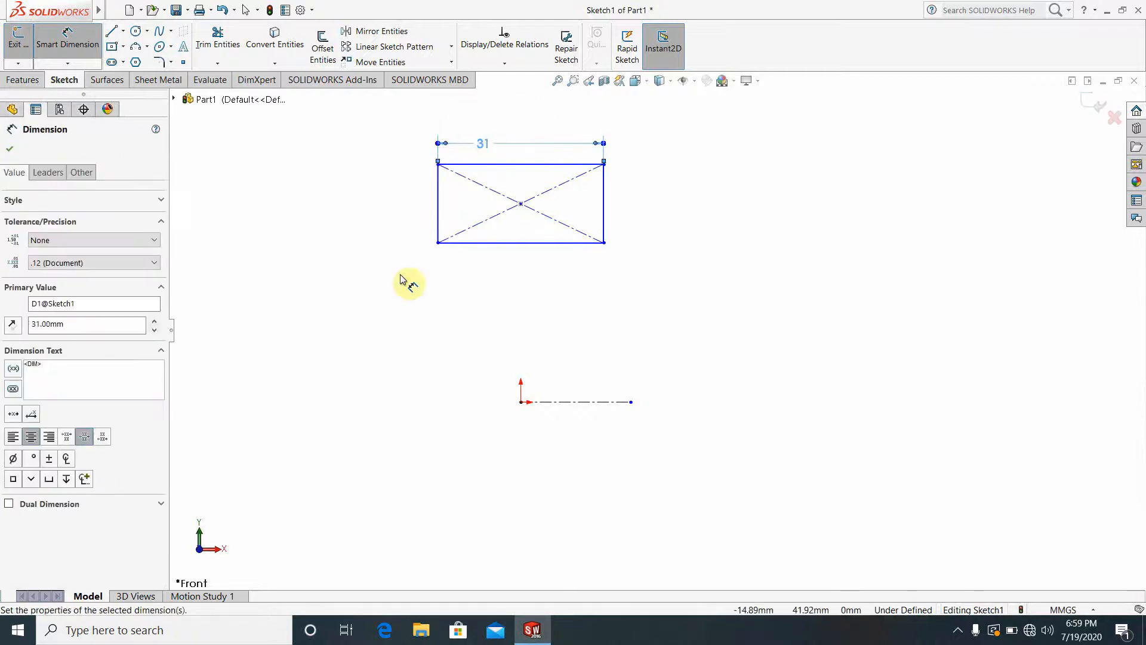
left_click(394, 298)
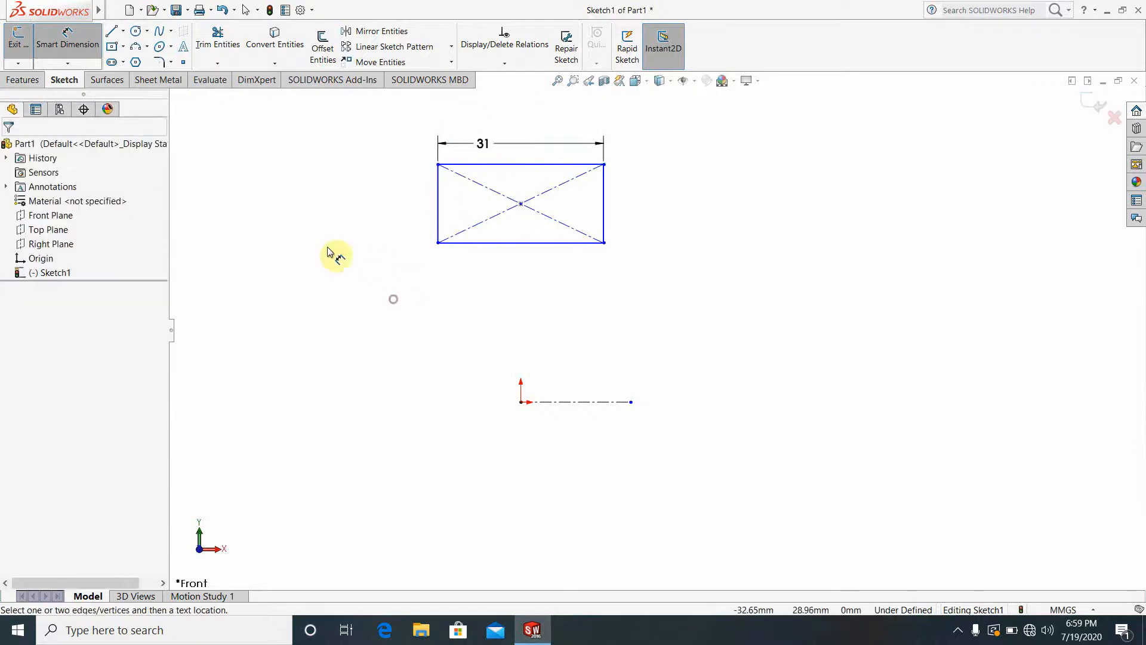
- Dimension the distance from the rectangle's bottom edge to the centerline as 25 mm
left_click(487, 245)
left_click(550, 403)
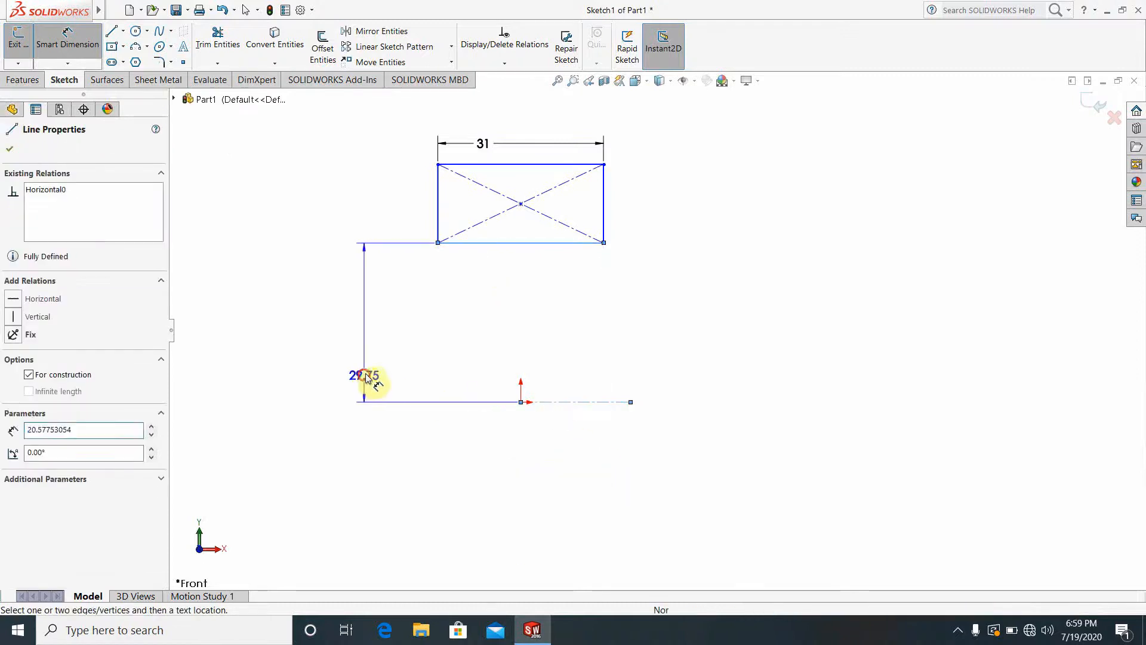
left_click(365, 375)
type("25")
key("Return")
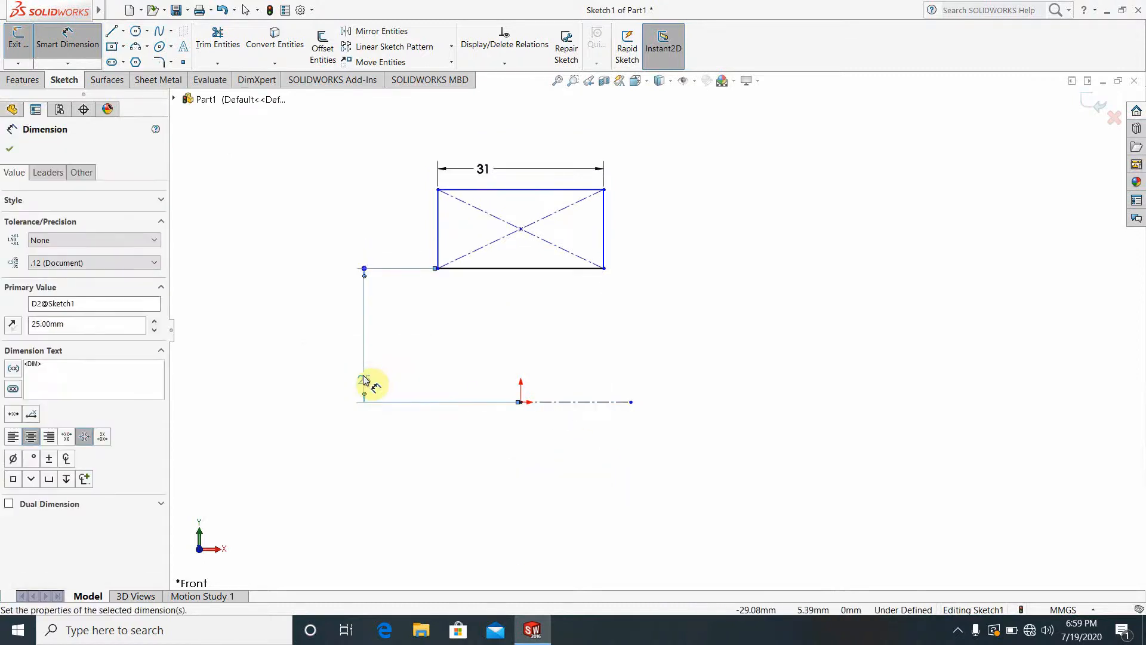
left_click(295, 359)
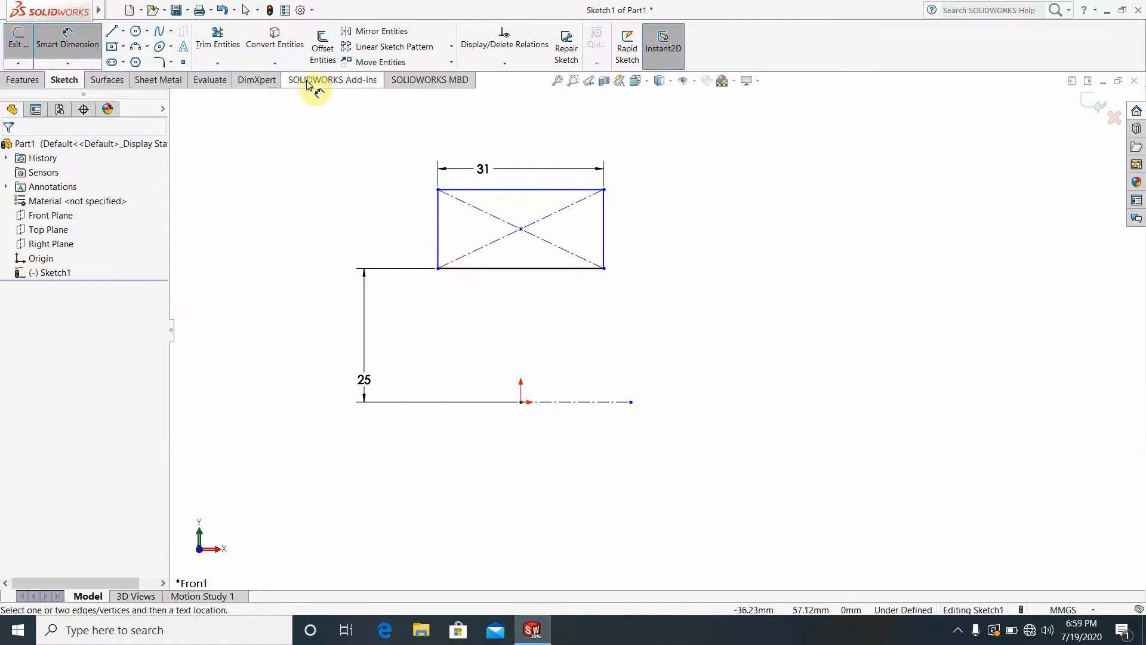
- Dimension the distance from the rectangle's top edge to the centerline as 37 mm
left_click(550, 190)
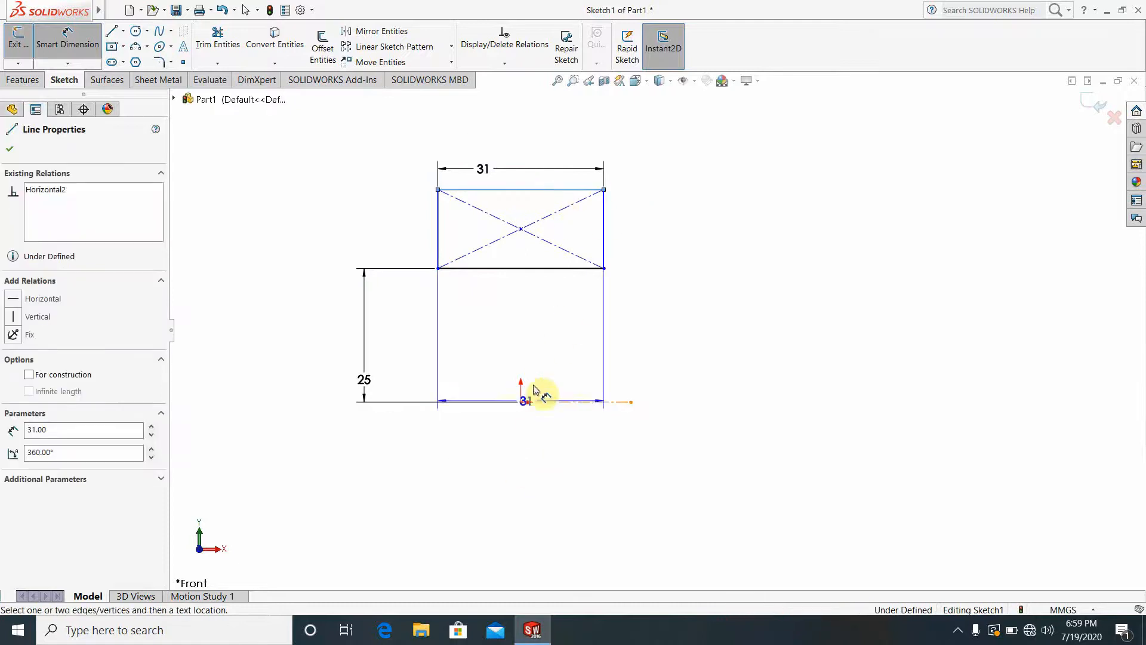
left_click(561, 403)
left_click(412, 339)
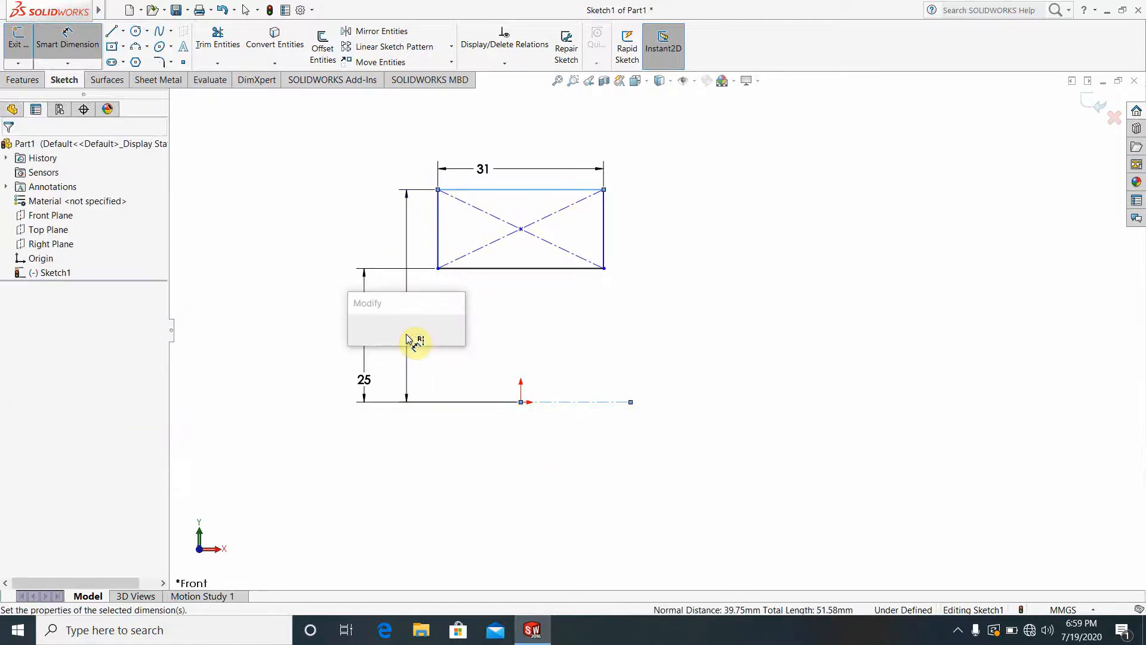
type("37")
key("Return")
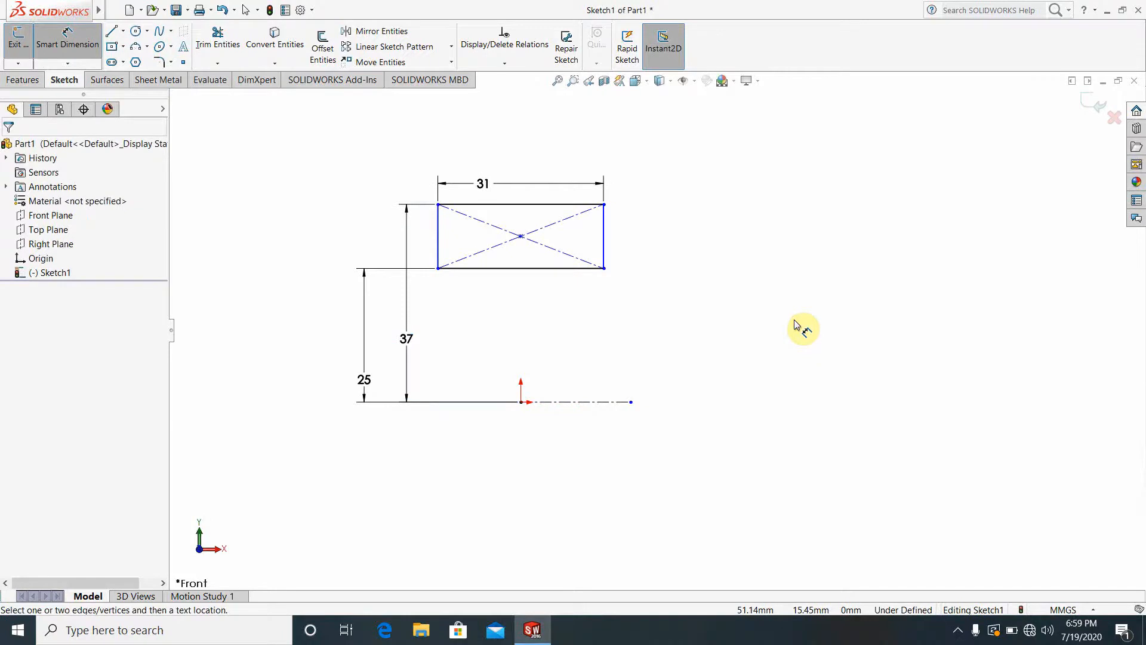
scroll(549, 179, "down", 3)
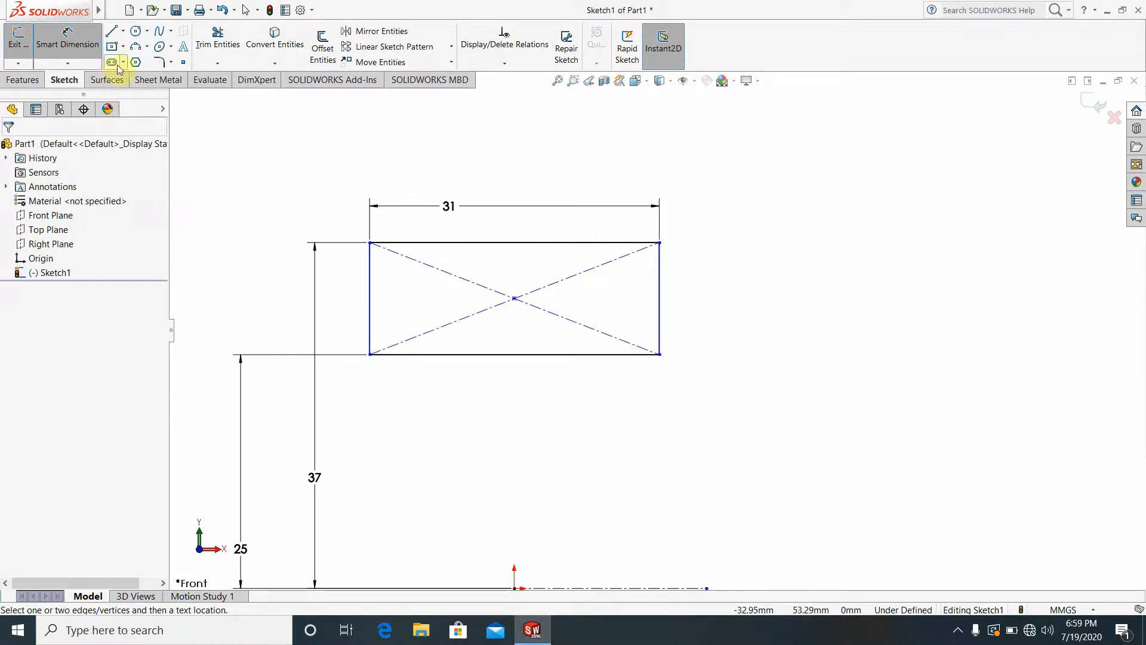
left_click(136, 46)
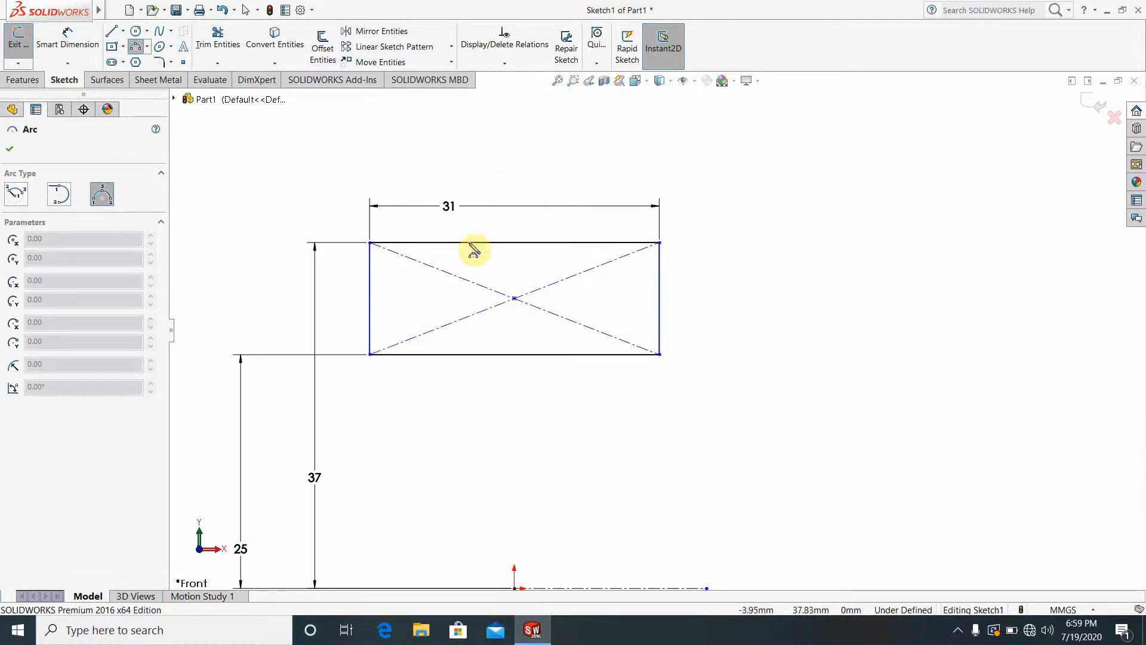
left_click(447, 242)
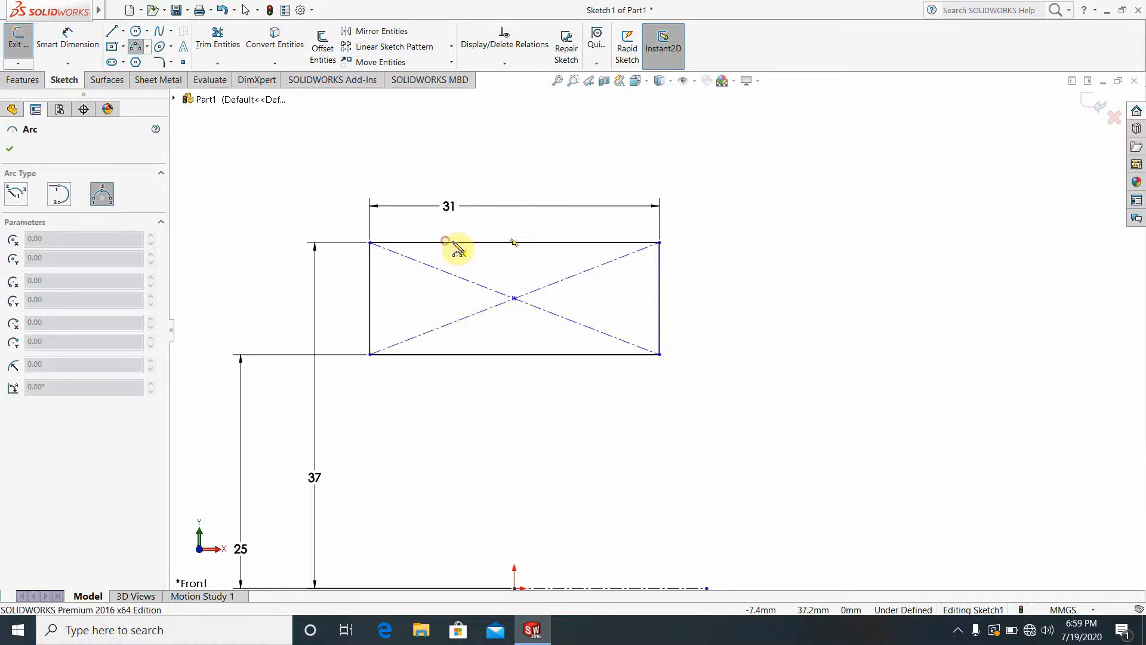
left_click(576, 242)
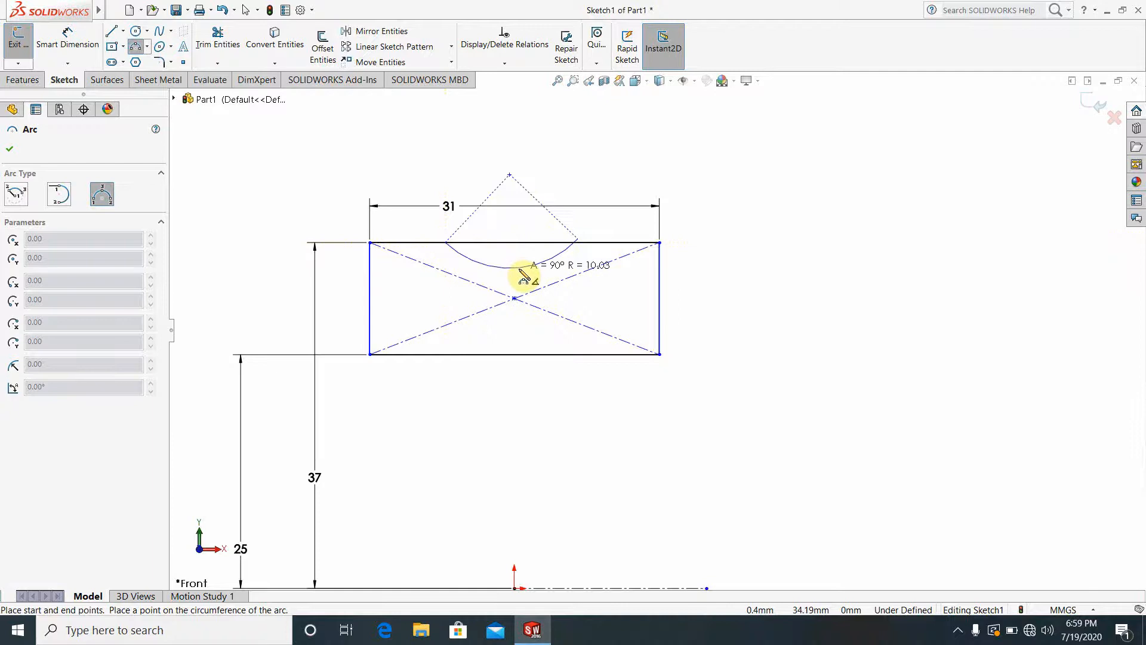
key("Escape")
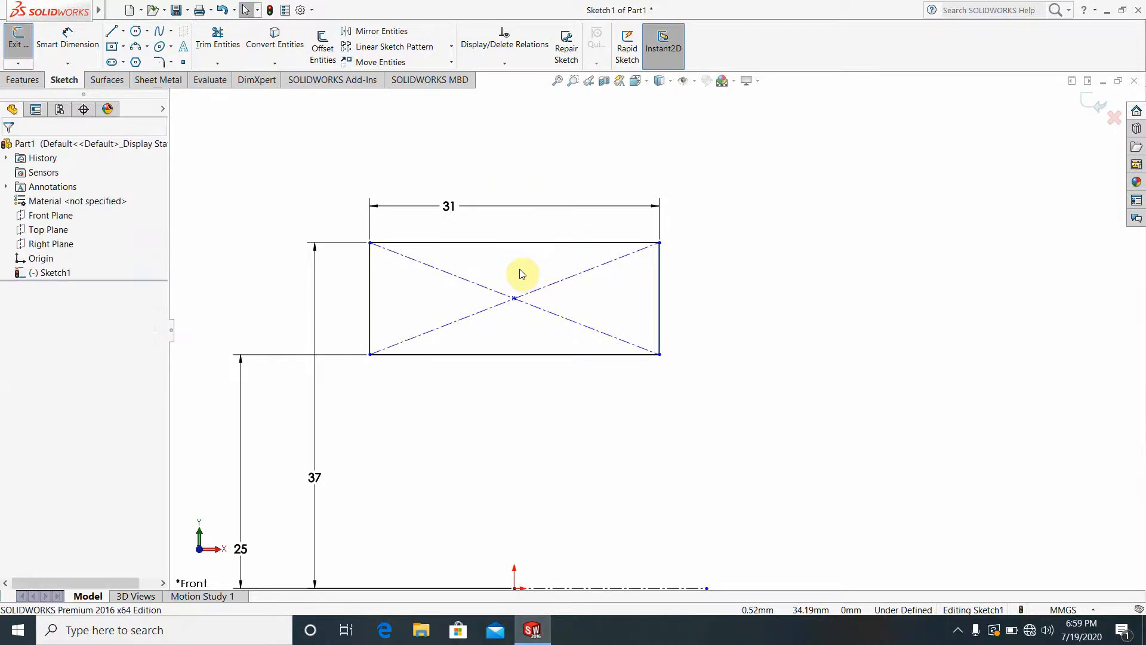
- Draw a three-point arc of about 14.8 mm radius from the rectangle's top edge, spanning about 18 mm and bulging down into the rectangle
left_click(135, 48)
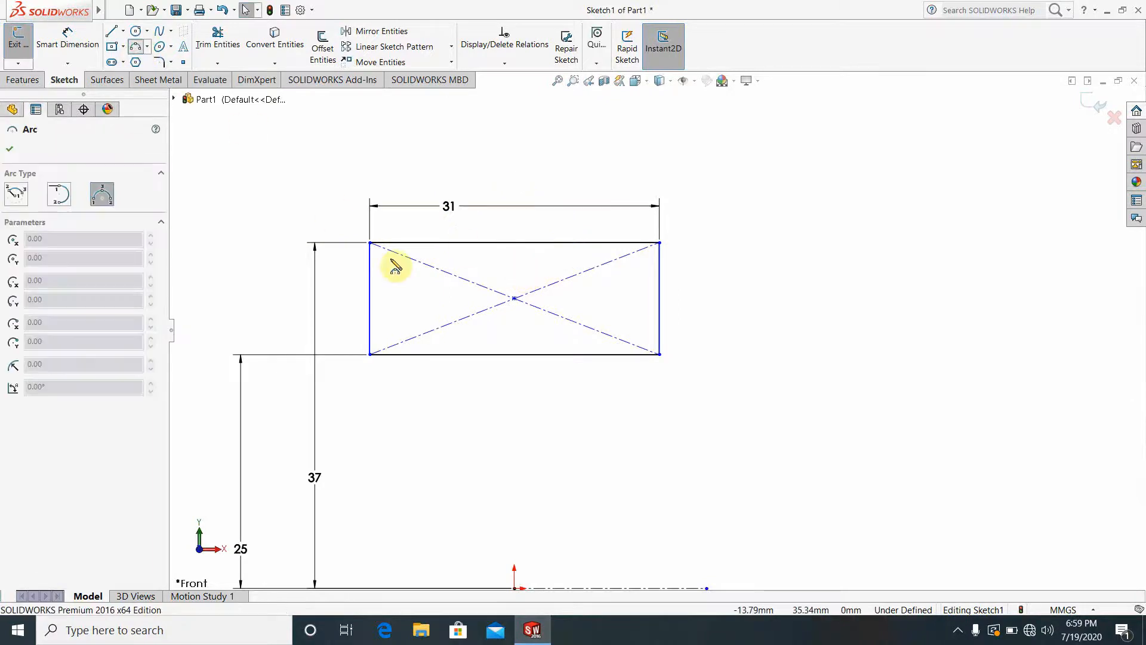
left_click(440, 243)
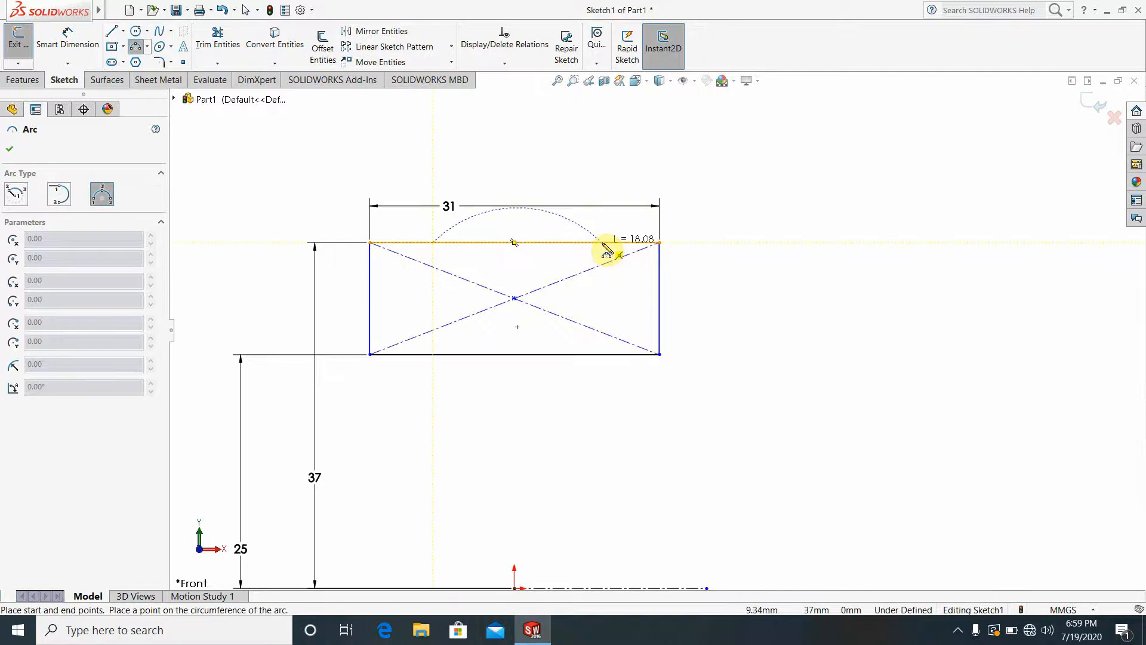
left_click(602, 243)
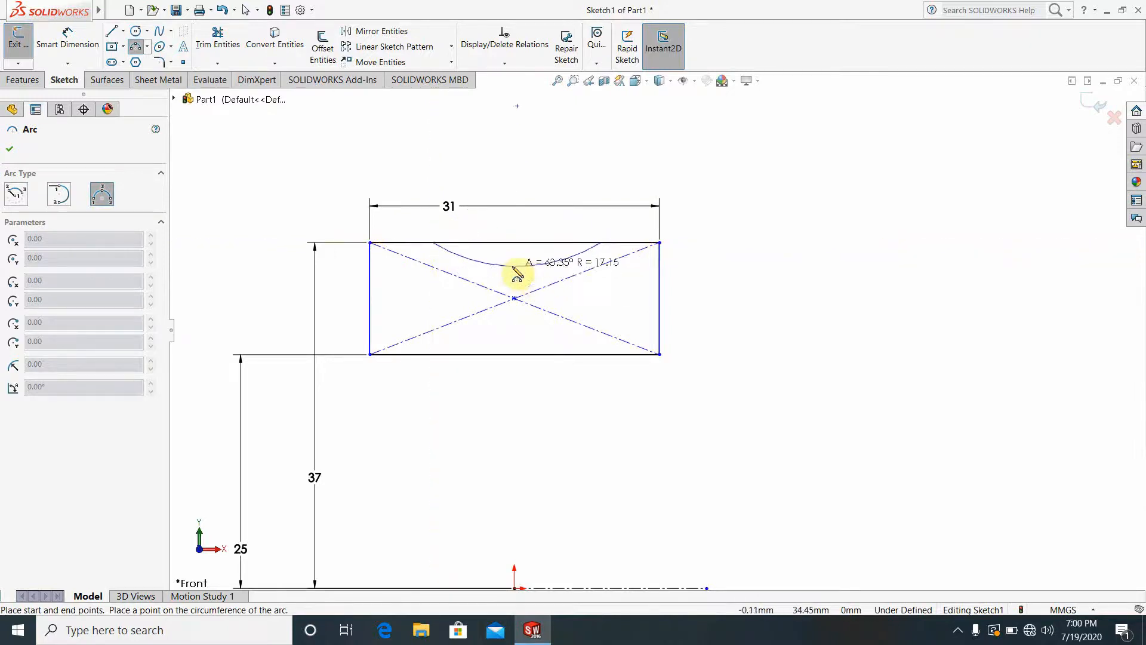
left_click(521, 276)
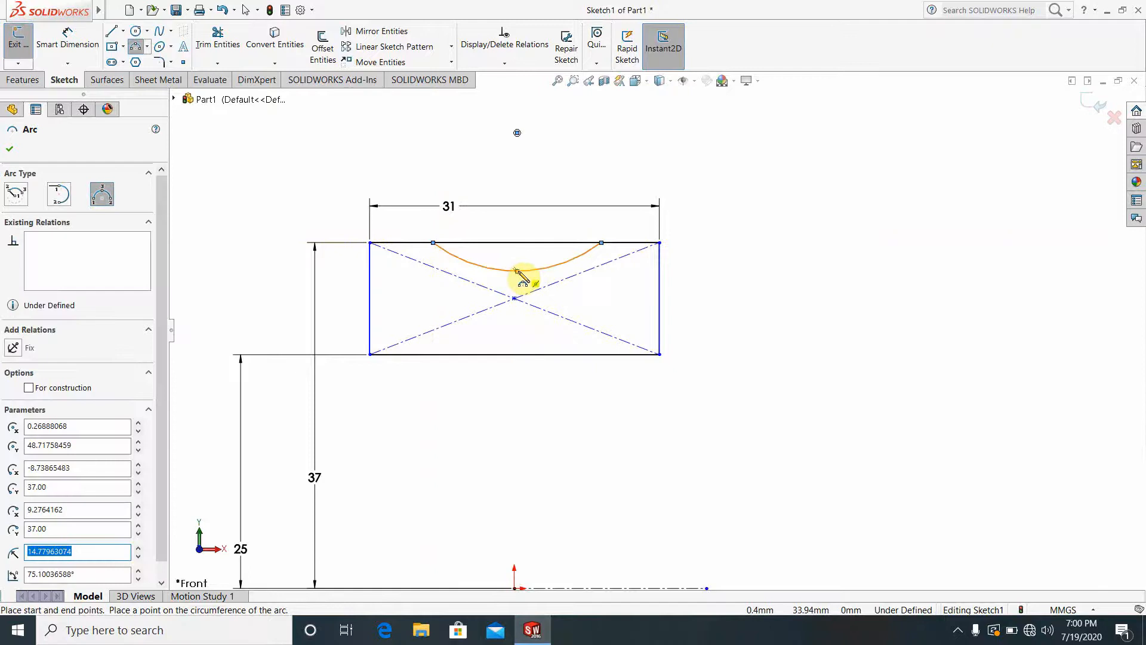
key("Escape")
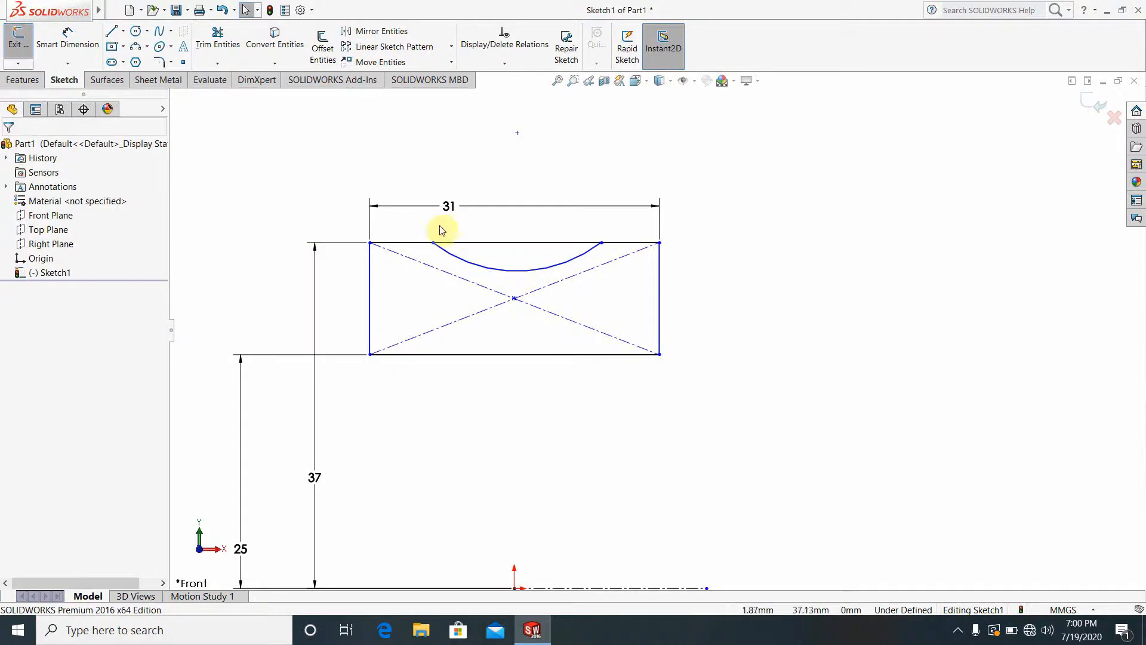
- Dimension the arc's radius as 12 mm
left_click(67, 37)
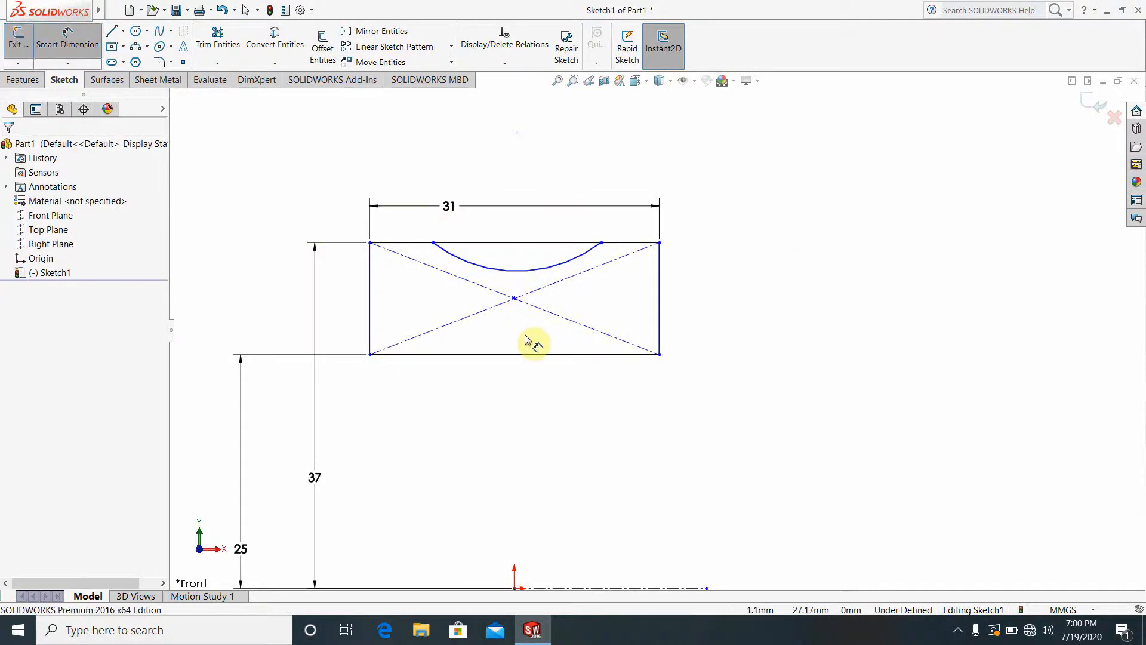
left_click(536, 271)
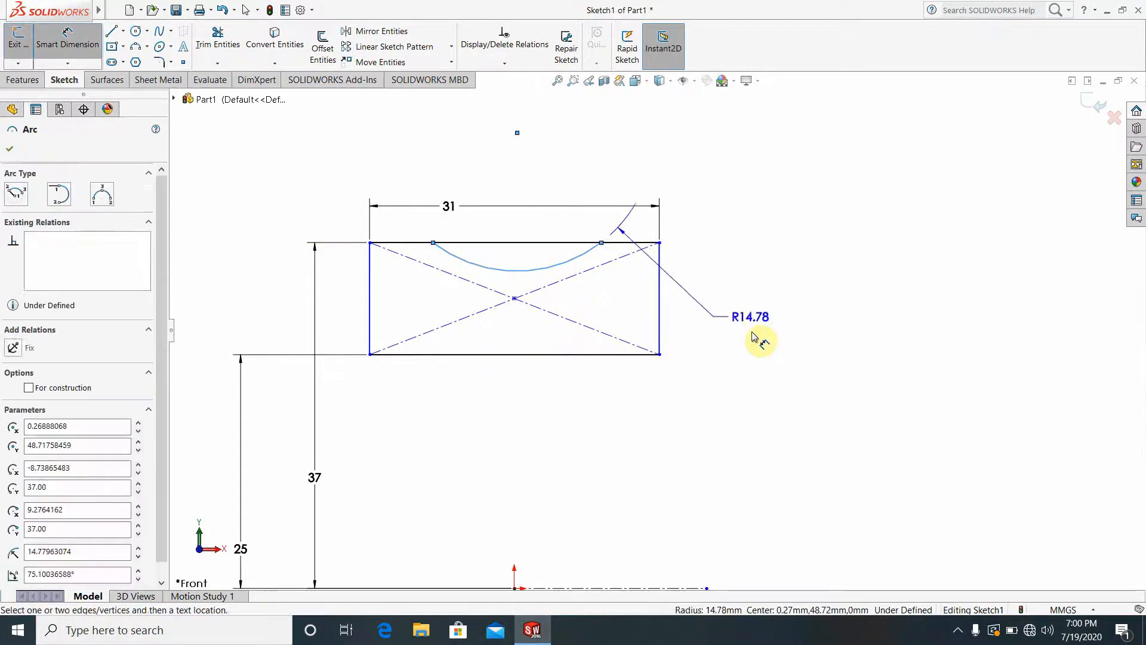
left_click(755, 379)
key("Return")
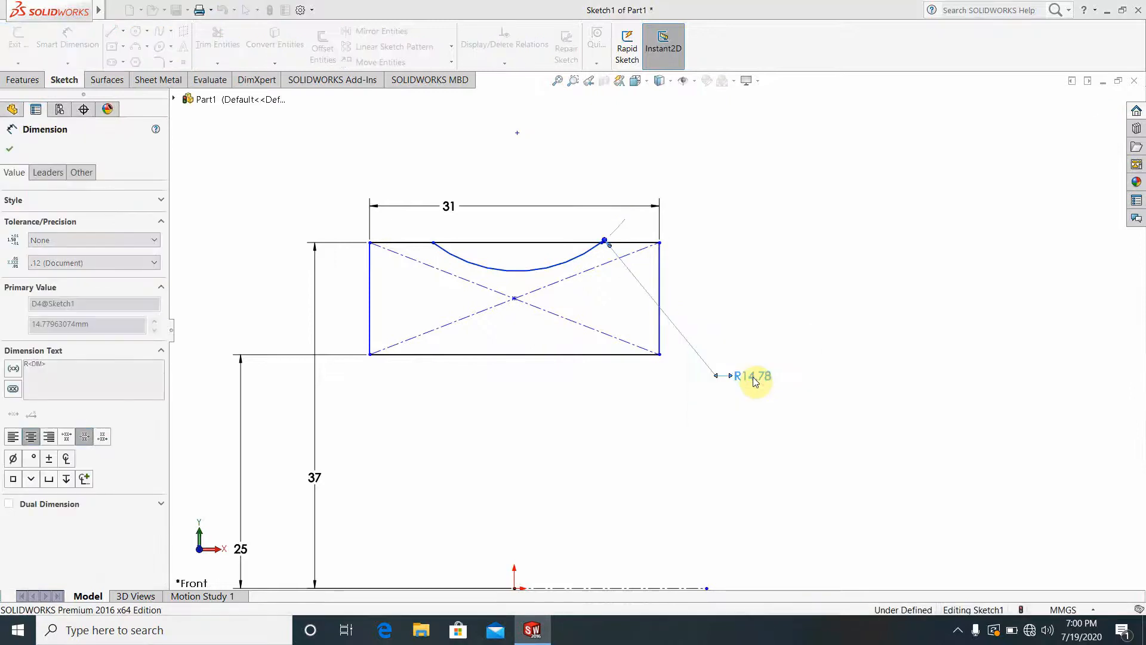
left_click(767, 515)
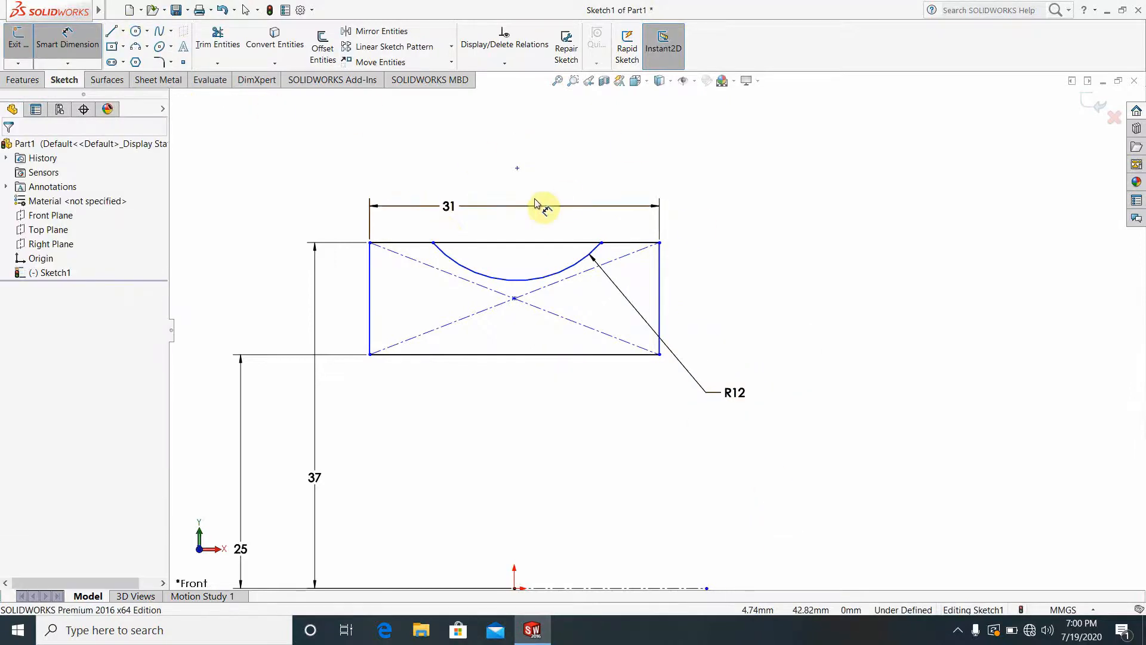
- Dimension the vertical distance from the arc's center point to the rectangle's top edge as 8 mm
left_click(518, 167)
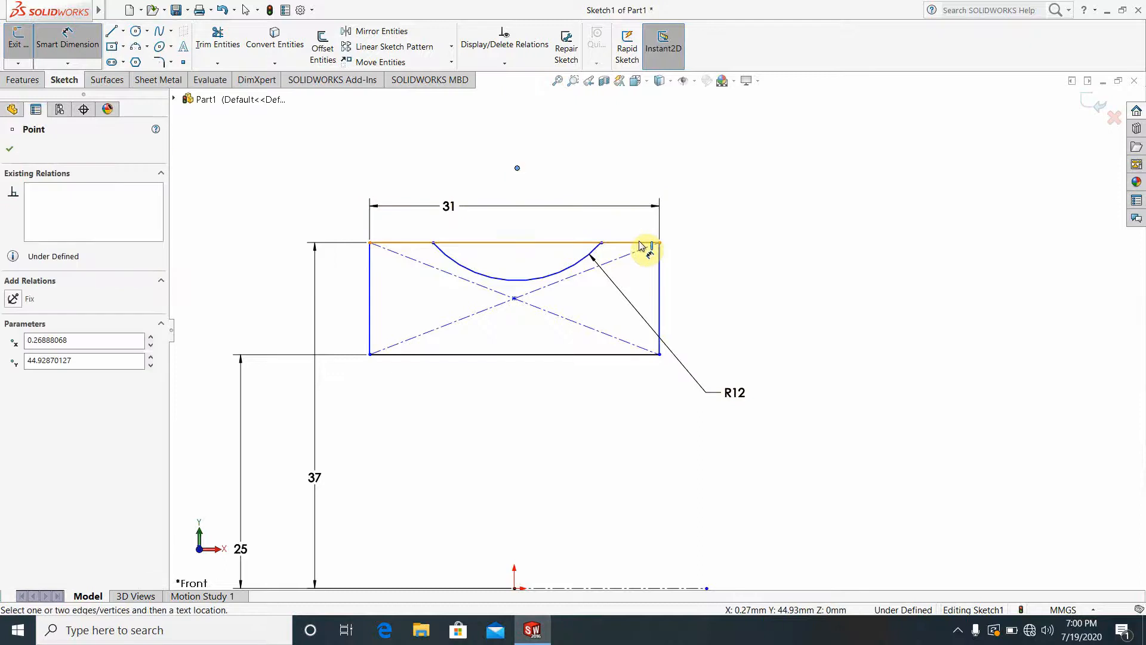
left_click(641, 243)
left_click(756, 217)
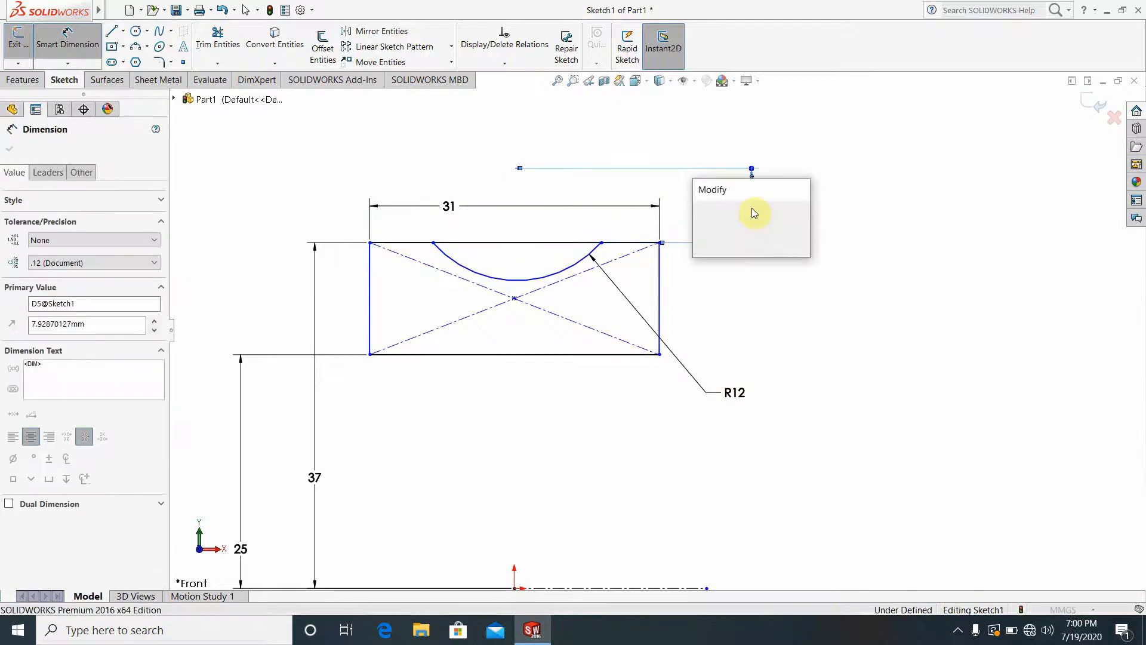
type("8")
key("Return")
left_click(826, 288)
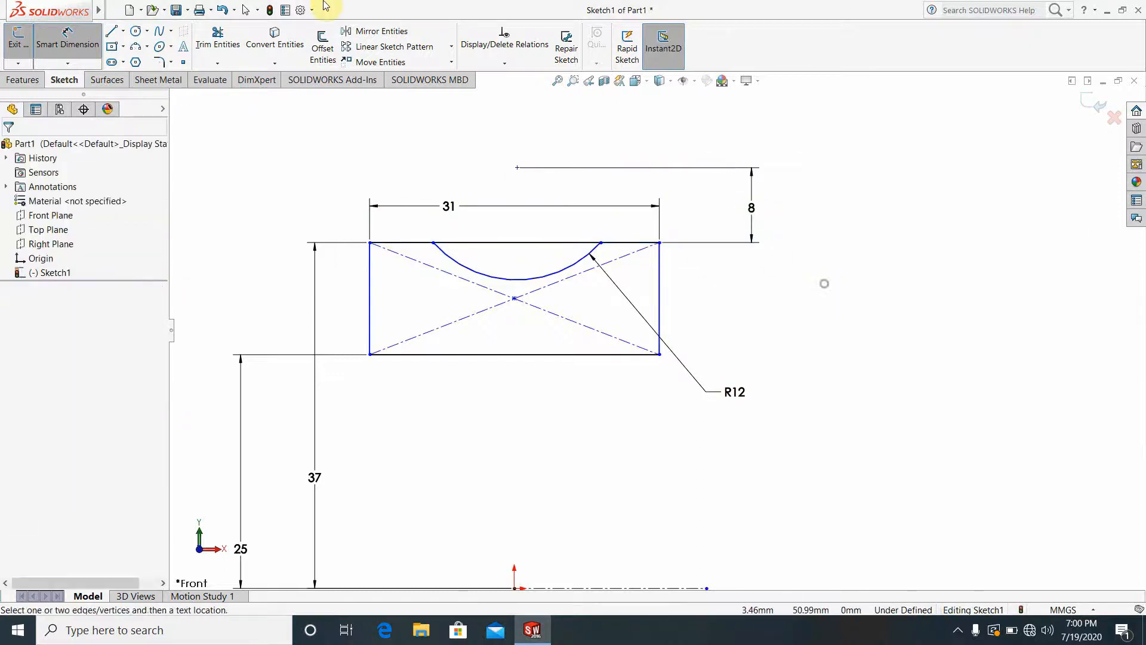
- Trim away the top edge between the arc's endpoints and make the two remaining top segments equal in length
left_click(233, 51)
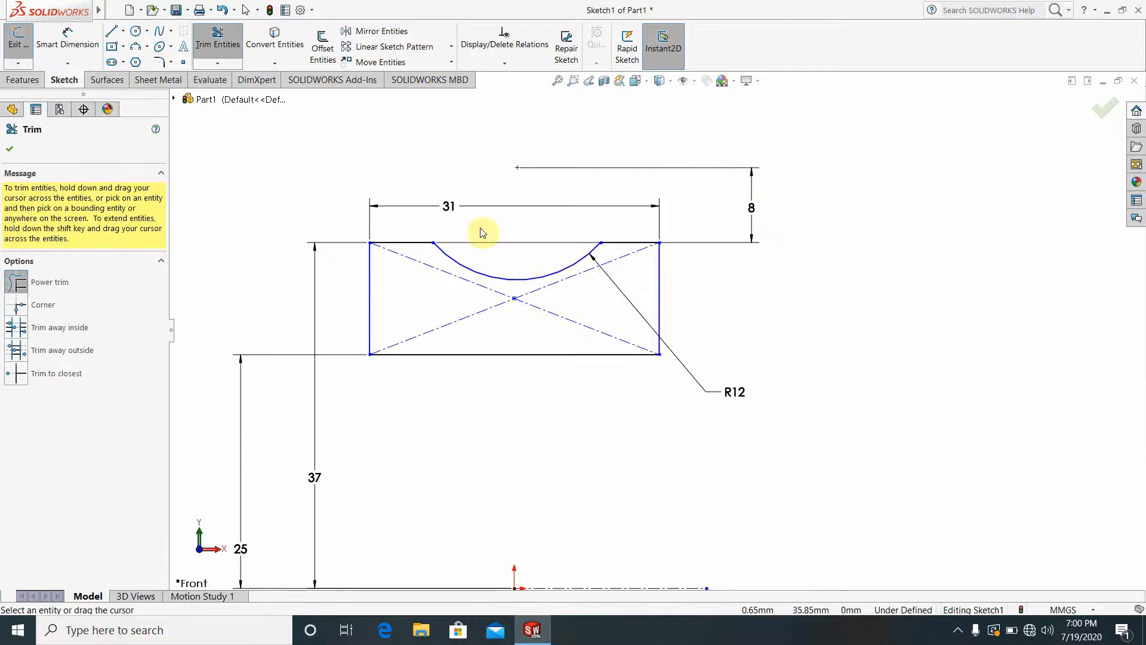
left_click(10, 149)
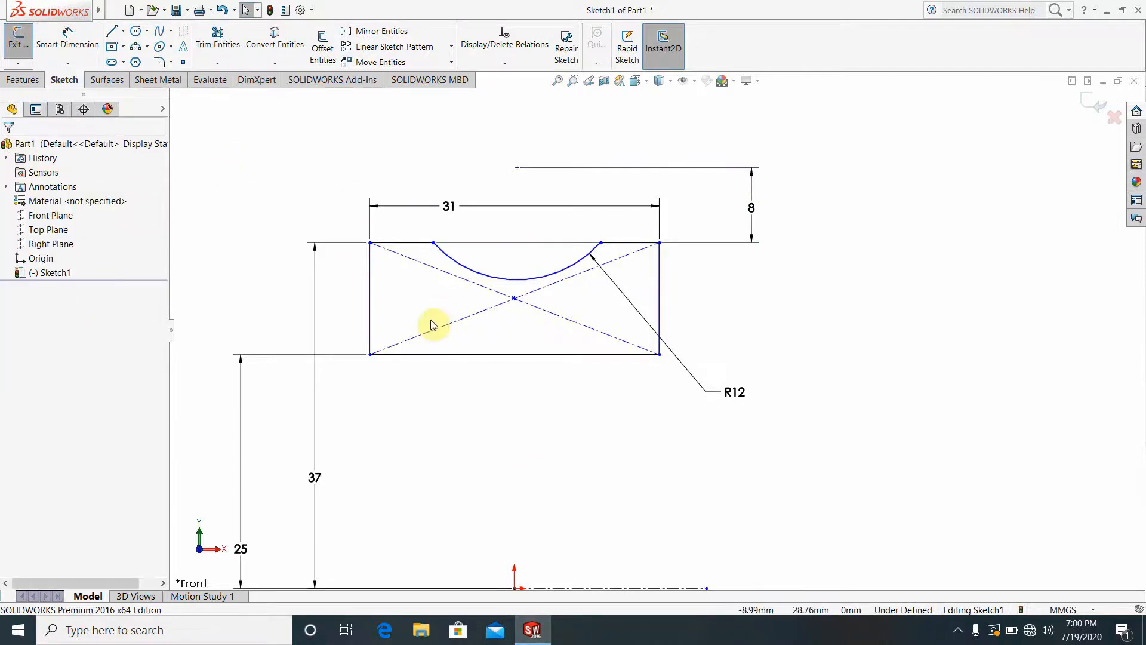
left_click(411, 246)
left_click(624, 245, "ctrl")
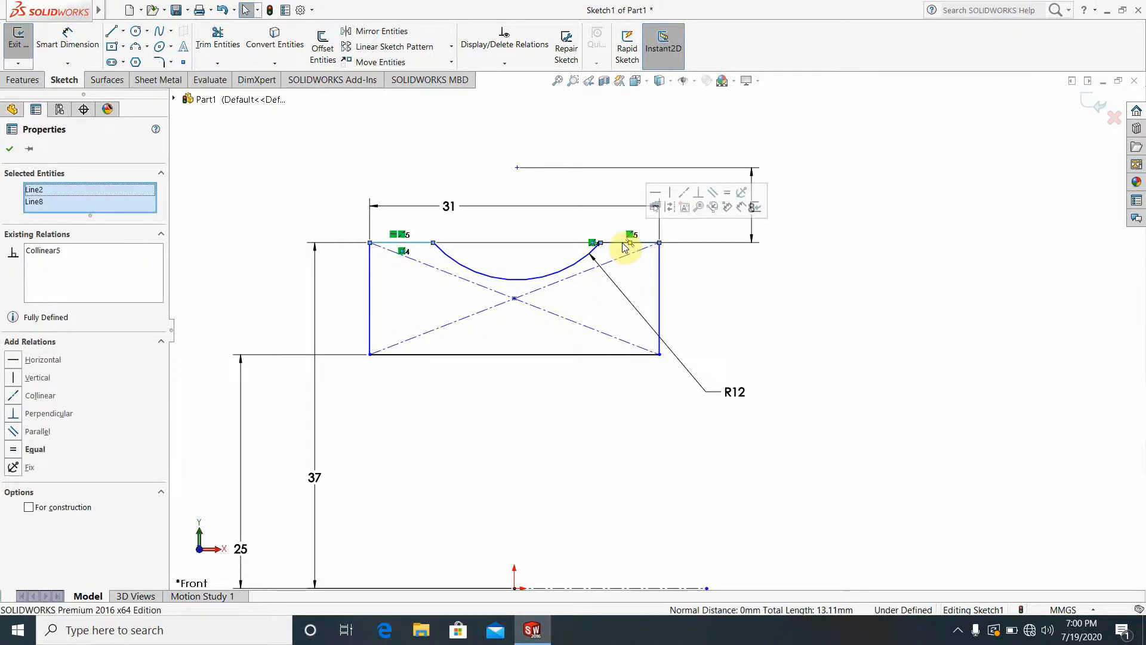
left_click(727, 194)
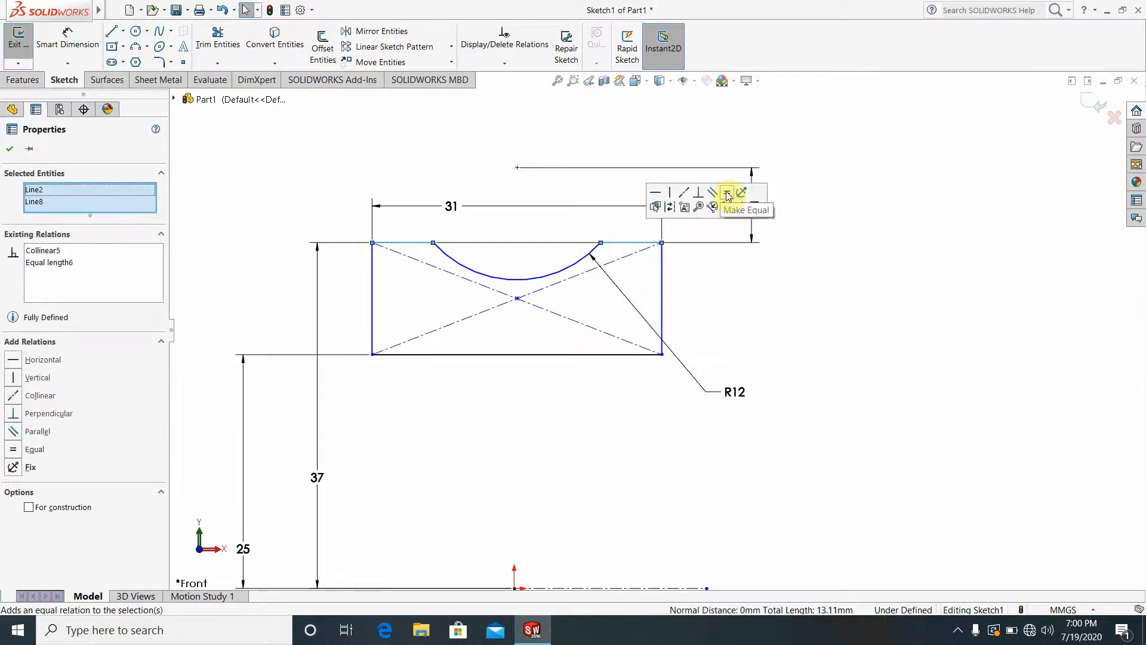
left_click(9, 151)
left_click(955, 632)
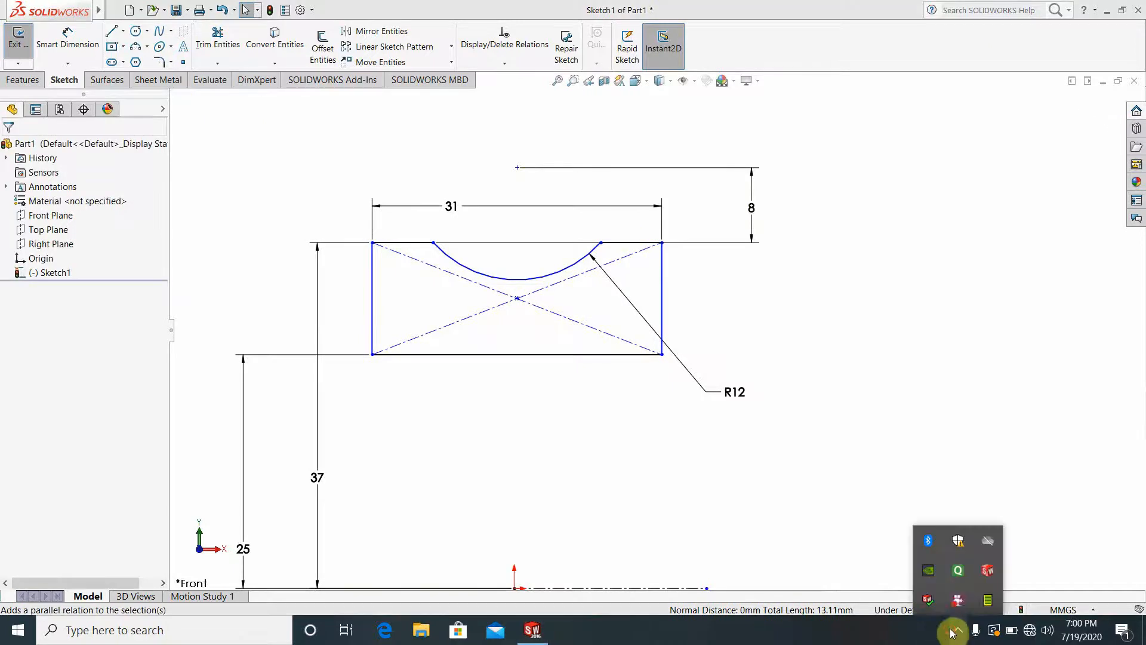
right_click(961, 601)
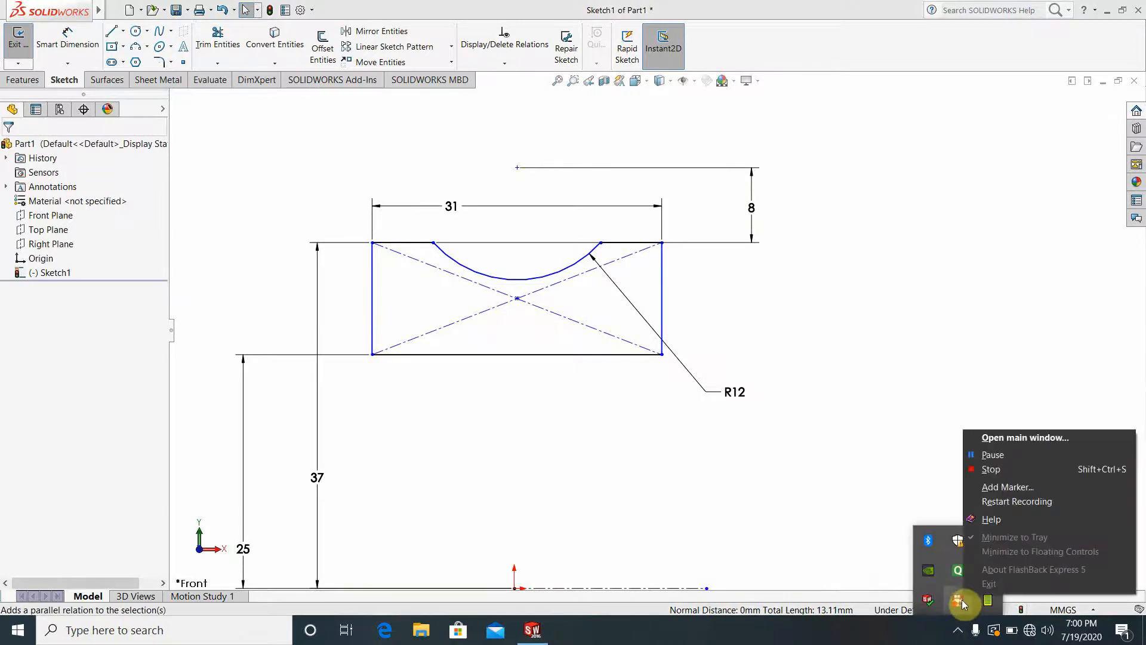
left_click(996, 451)
left_click(996, 458)
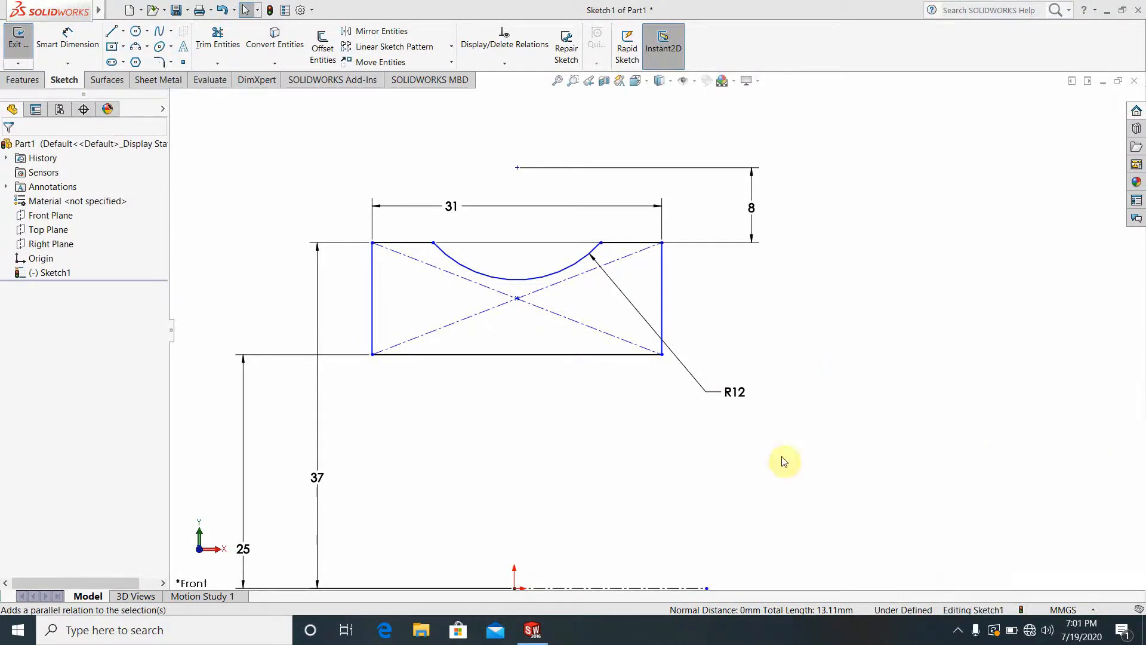
scroll(669, 439, "up", 2)
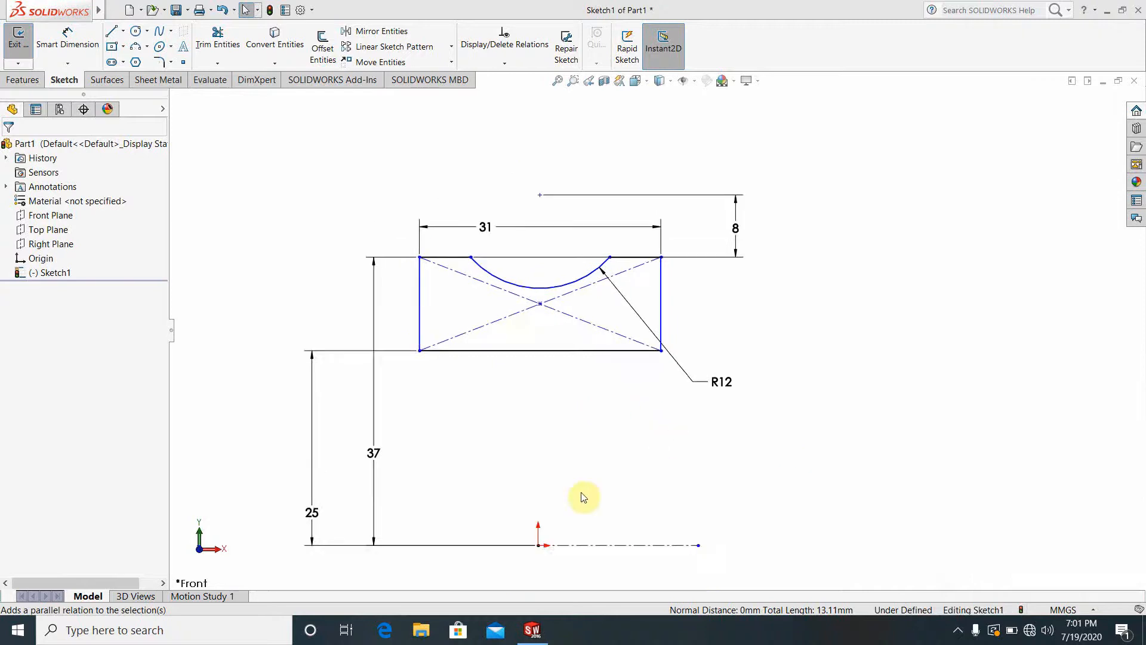
left_click(22, 79)
left_click(67, 45)
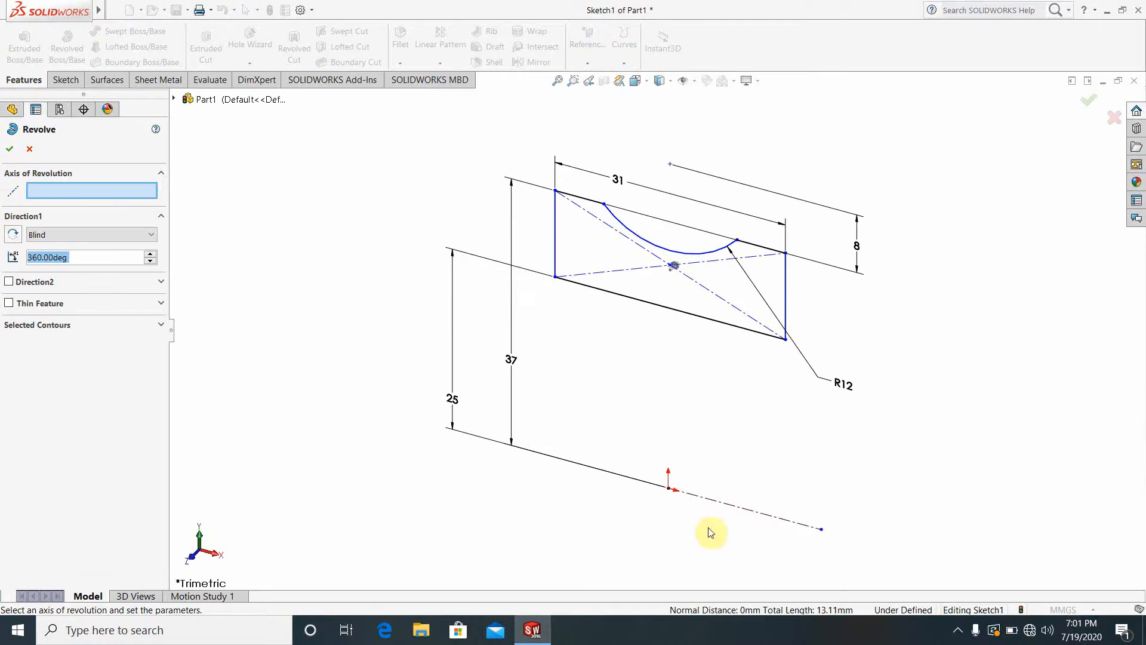
left_click(713, 501)
scroll(747, 505, "up", 3)
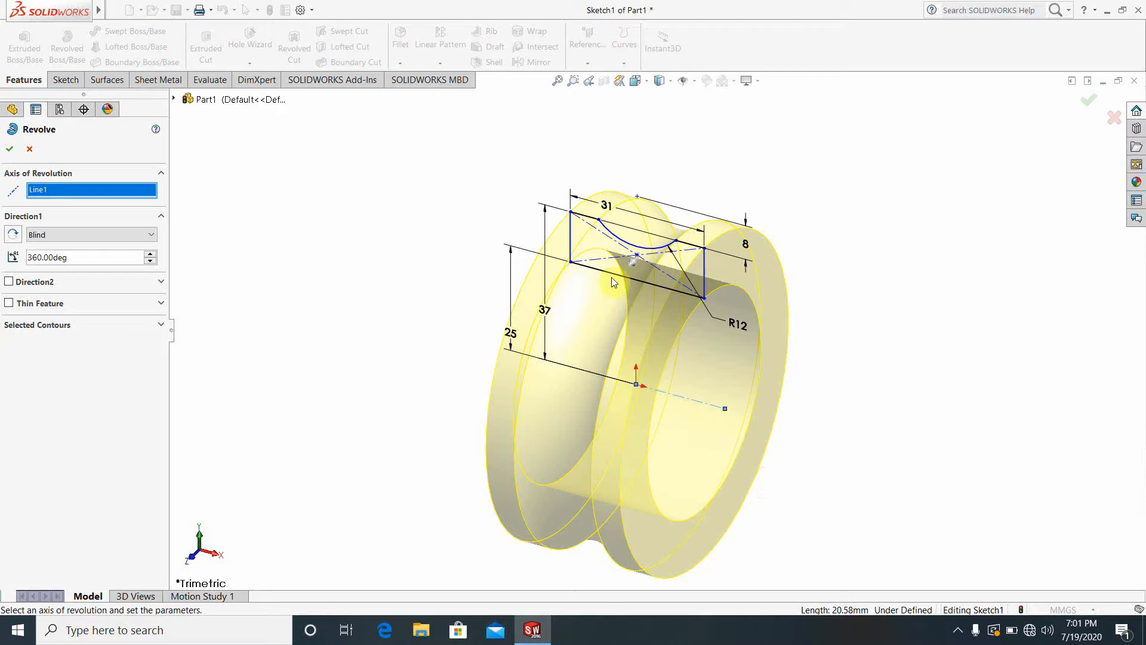
left_click(29, 149)
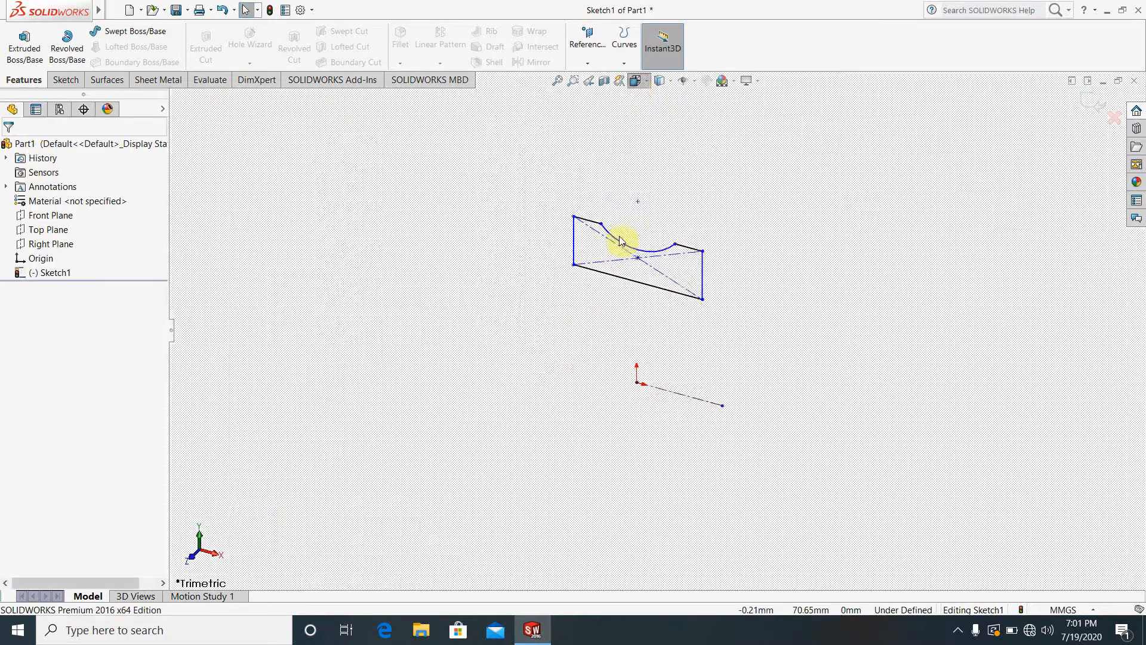
- Fillet both lower corners of the ring profile sketch with a 2 mm radius
key("space")
left_click(615, 376)
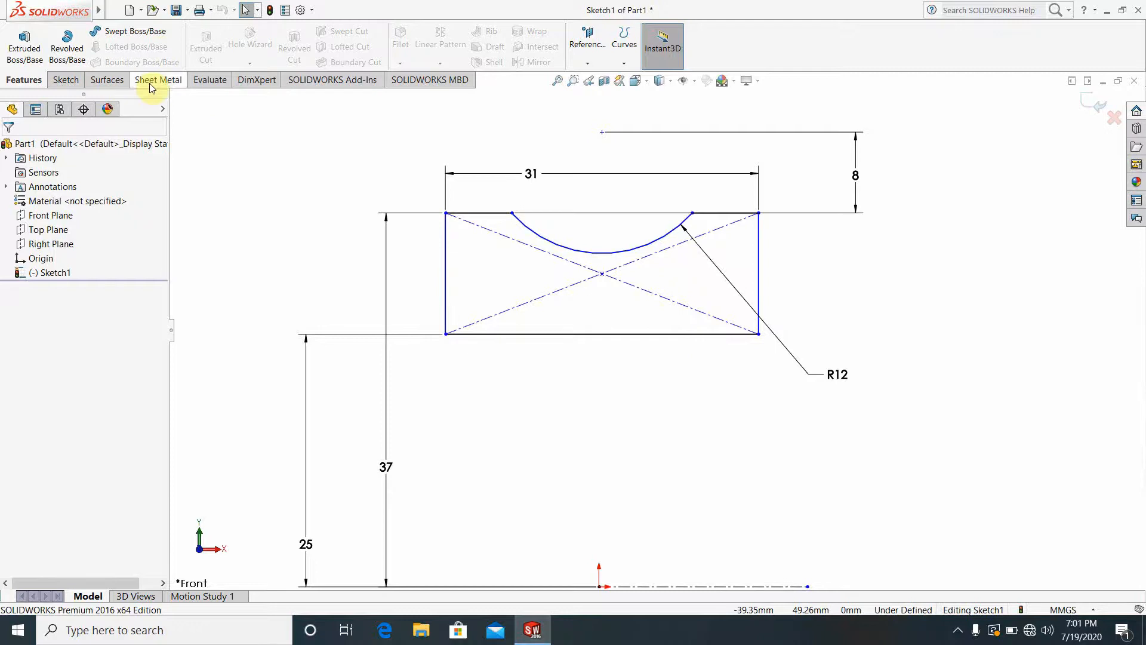
left_click(65, 81)
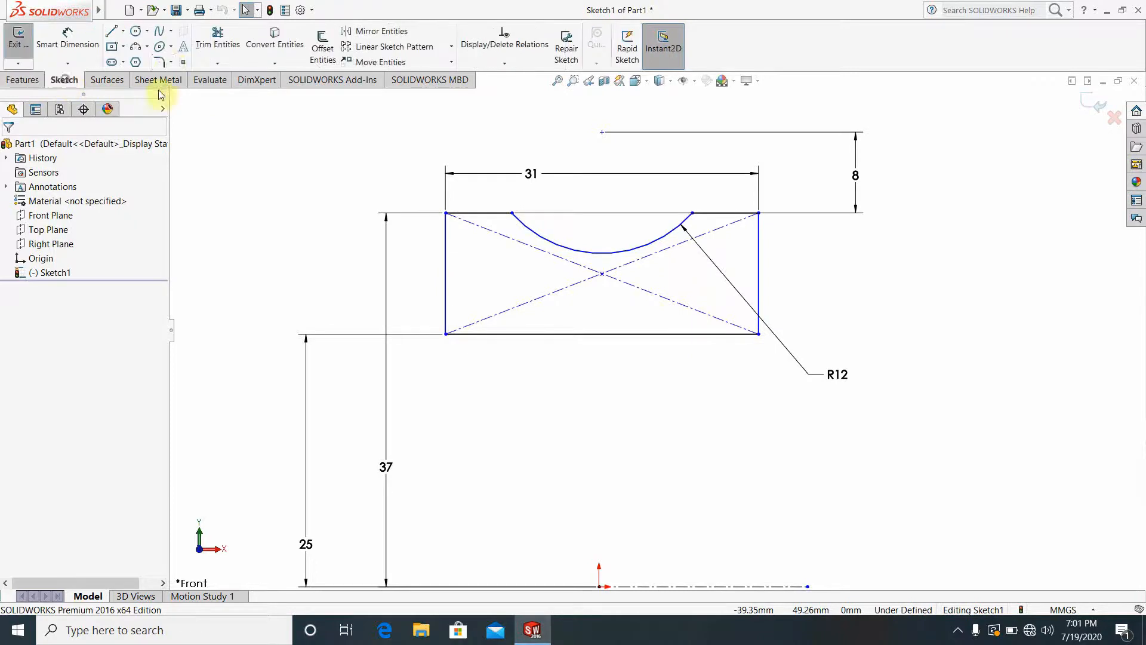
left_click(162, 59)
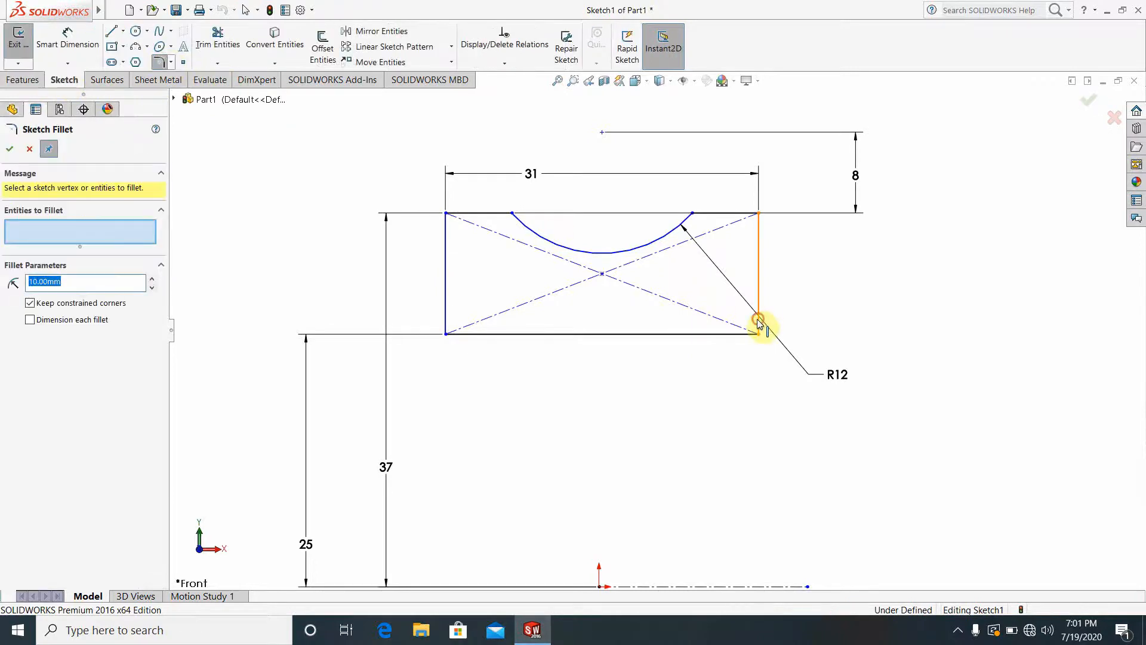
left_click(758, 320)
left_click(730, 335)
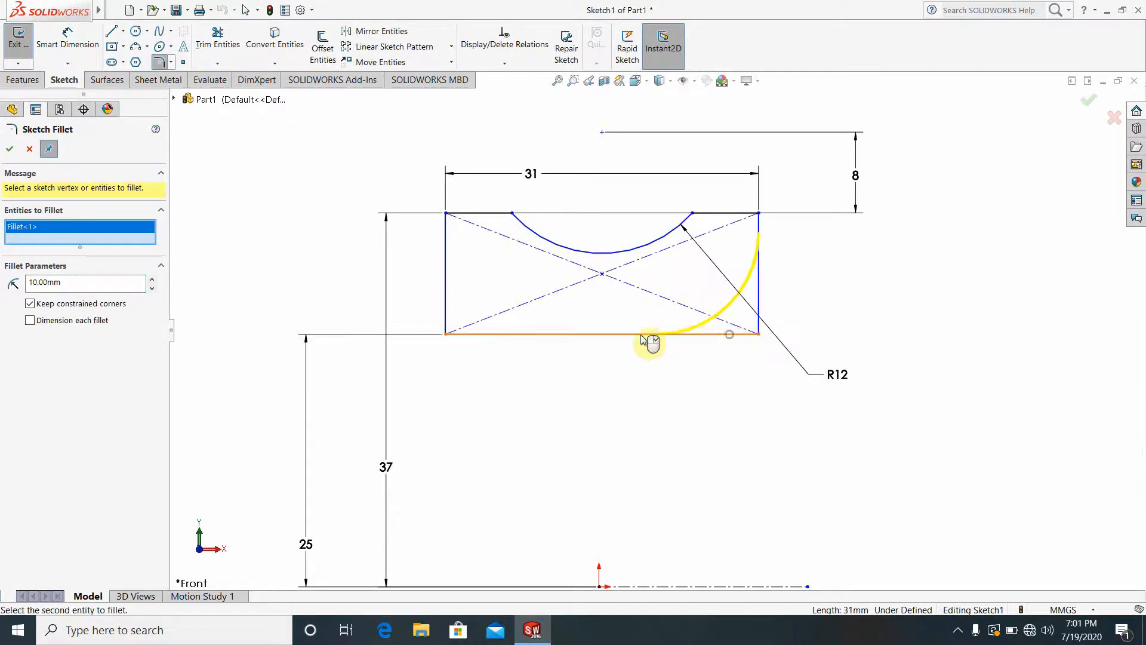
left_click(446, 292)
left_click(491, 334)
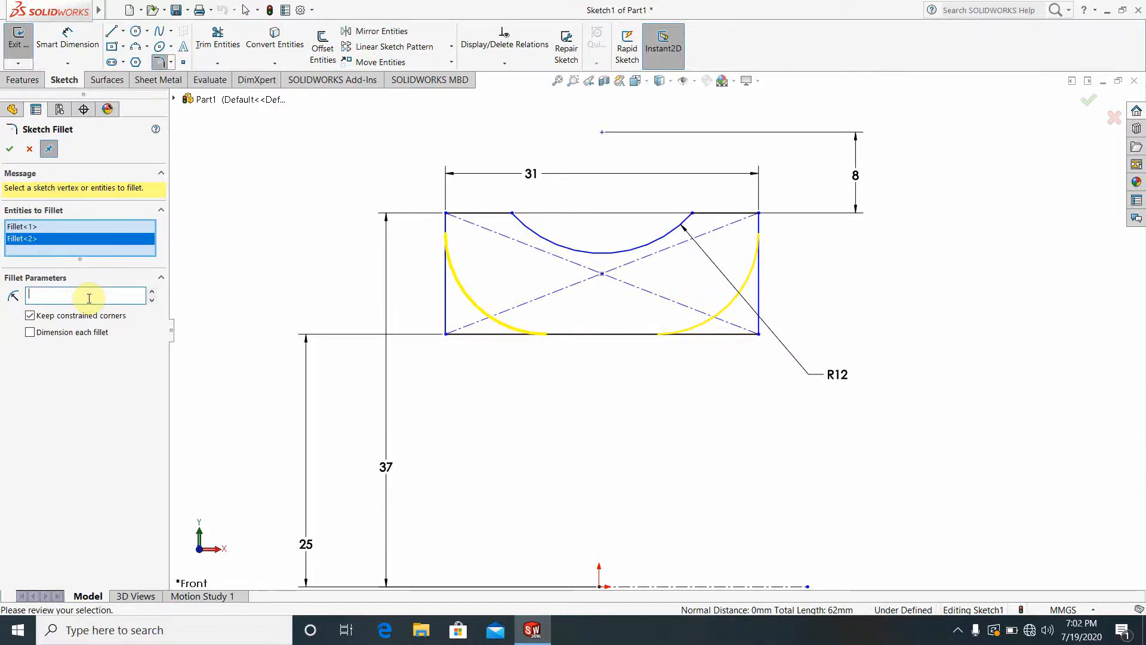
key("Return")
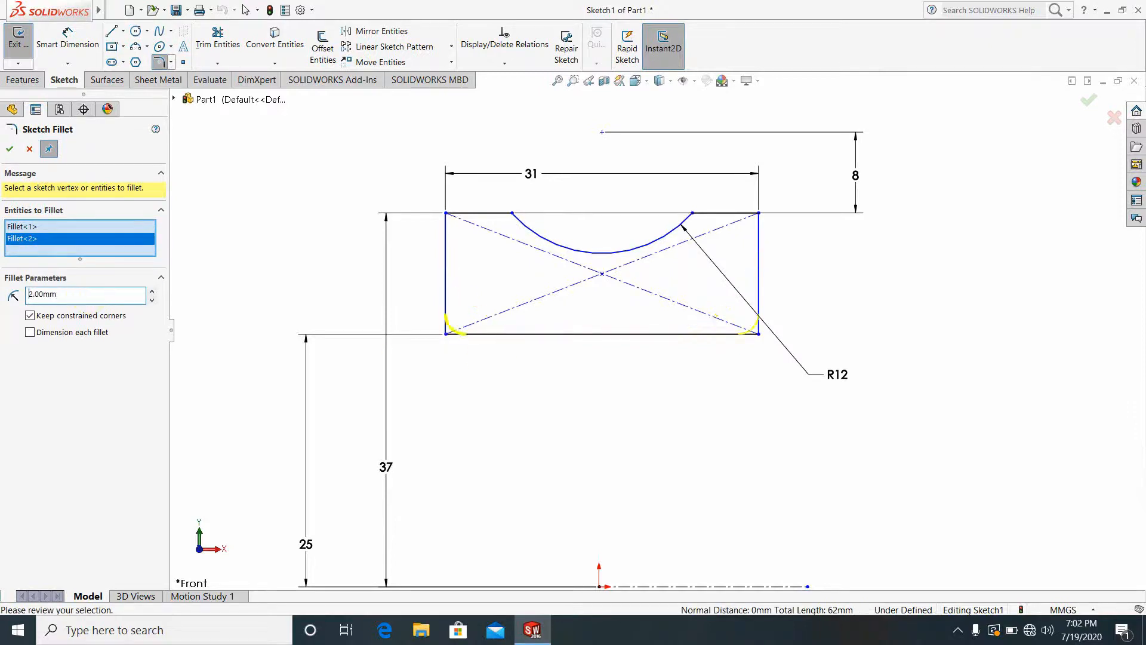
left_click(9, 149)
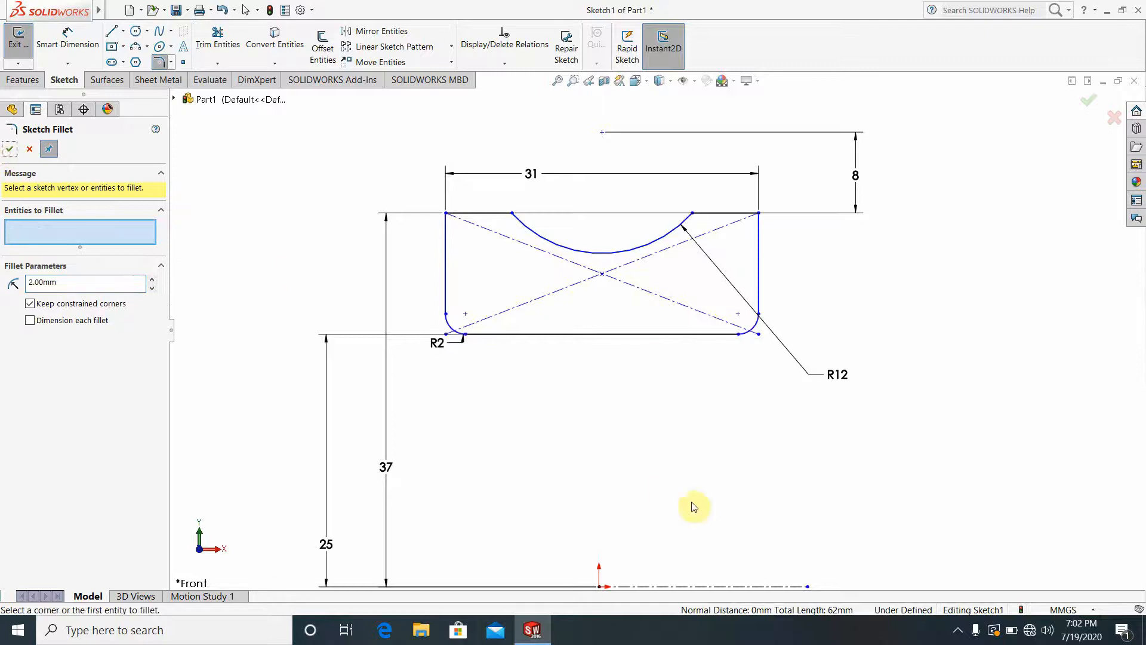
scroll(758, 430, "up", 3)
scroll(739, 388, "down", 2)
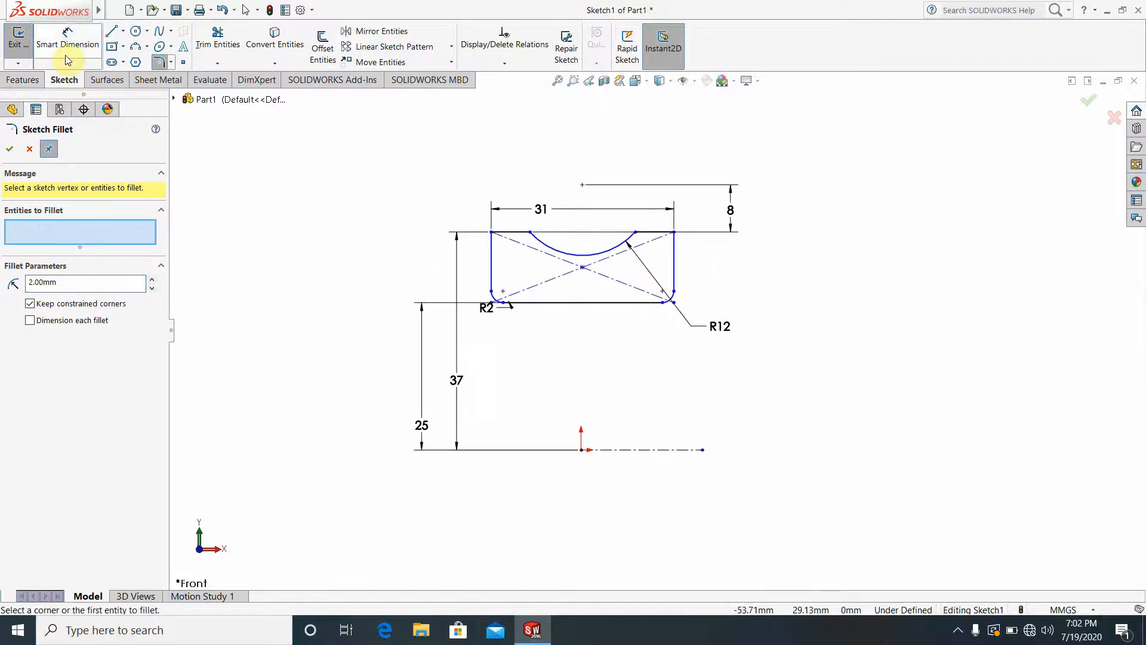
left_click(22, 79)
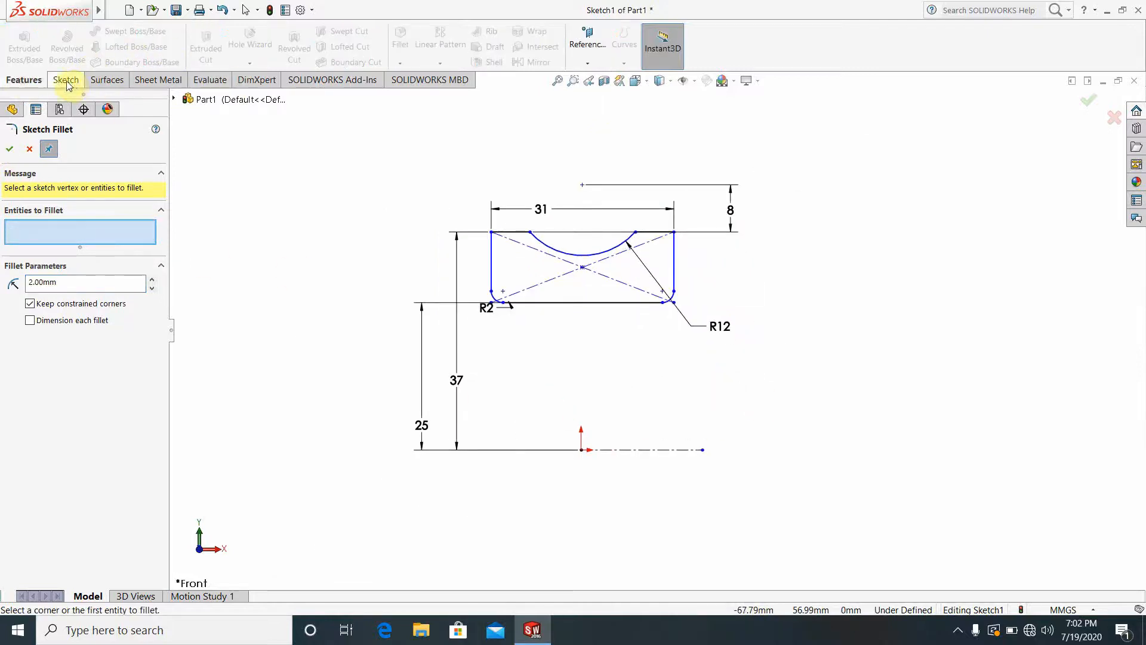
left_click(9, 149)
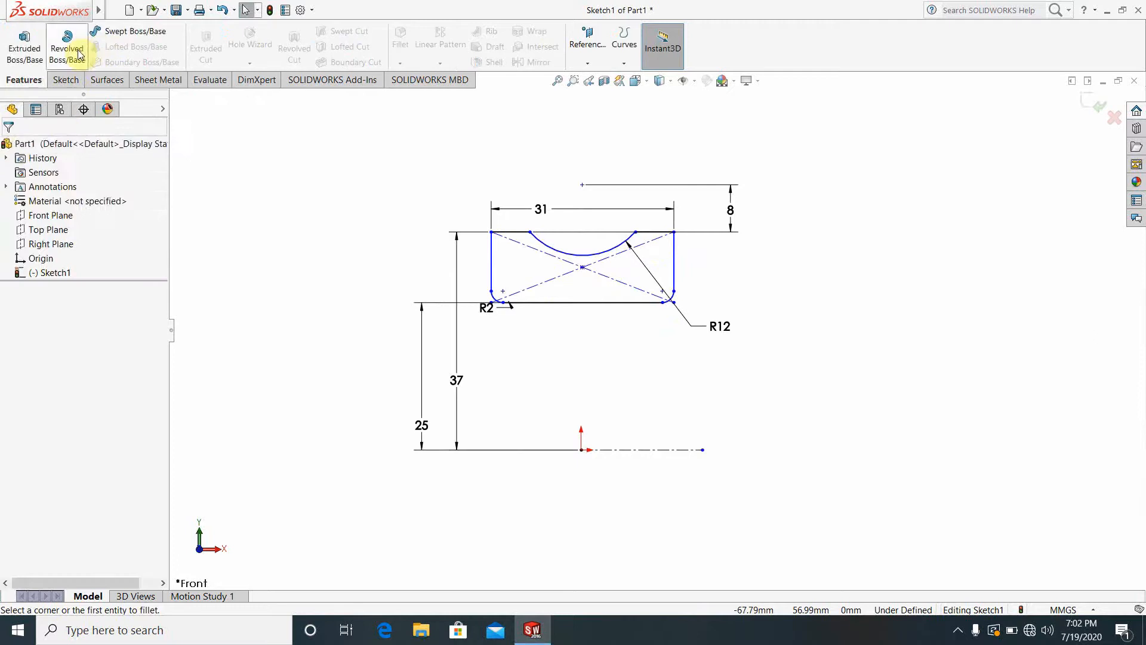
- Revolve the ring profile 360 degrees about the horizontal centerline through the origin
left_click(67, 47)
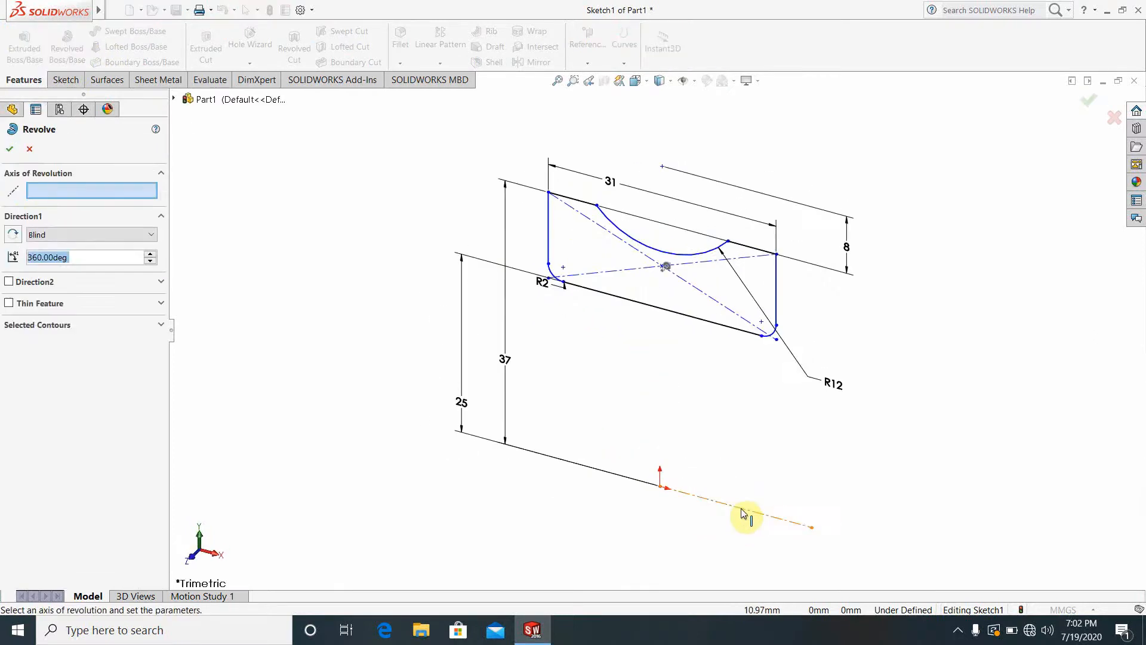
left_click(743, 510)
key("f")
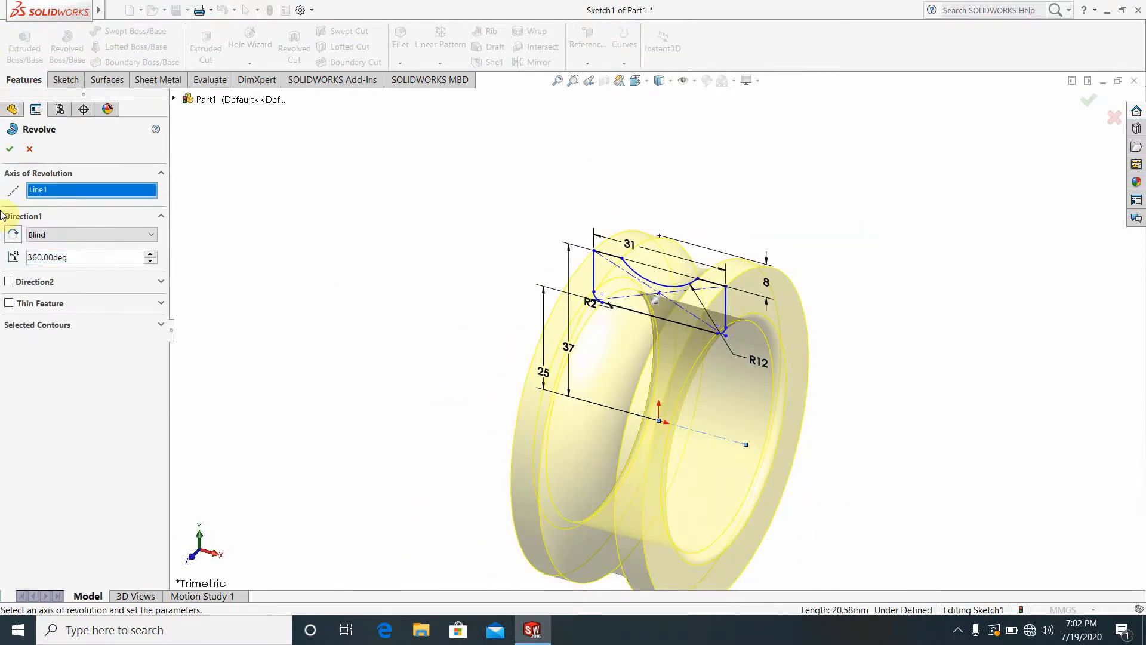
left_click(10, 149)
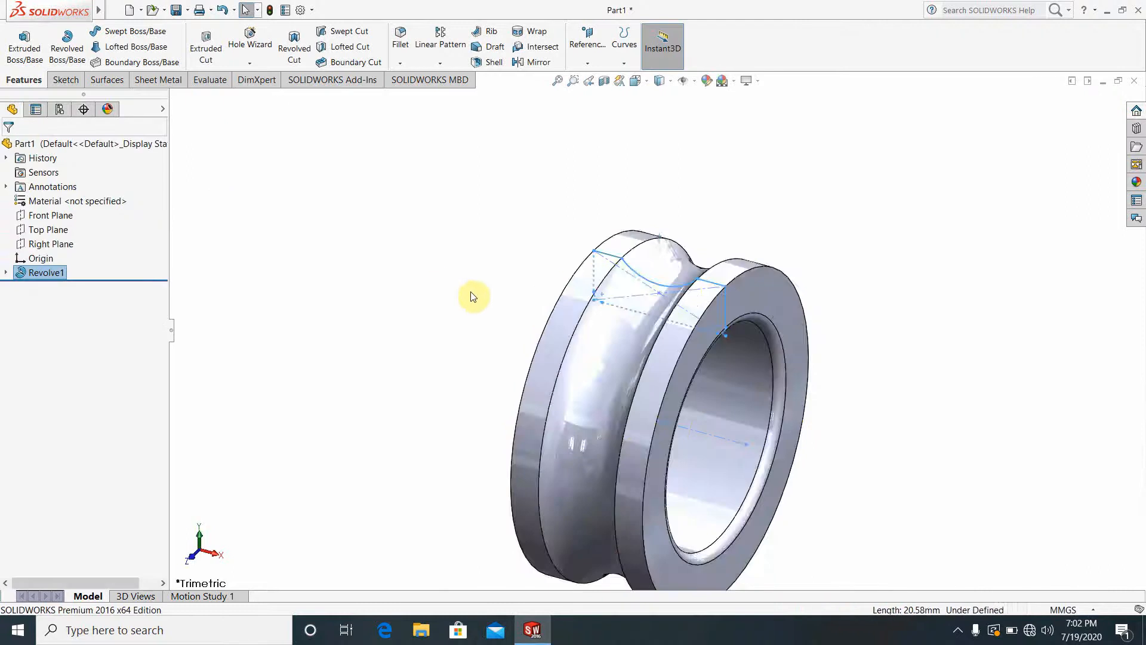
scroll(655, 376, "up", 3)
scroll(655, 376, "down", 3)
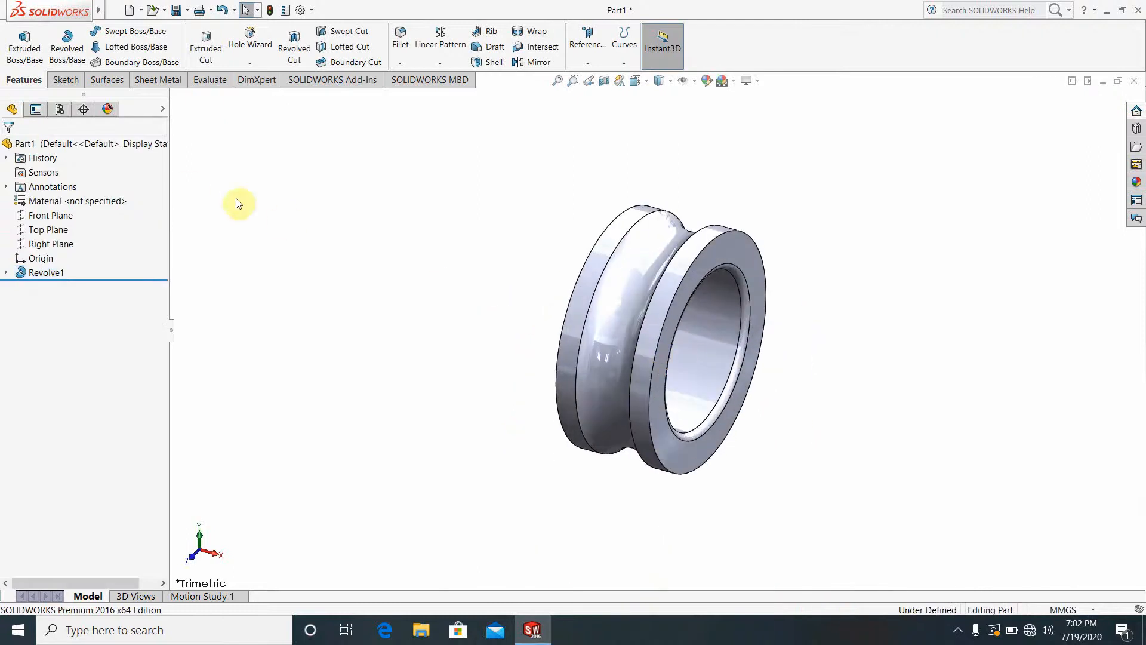
- Save the part as "inner ring ring" in the ball bearing folder on the Desktop
left_click(176, 10)
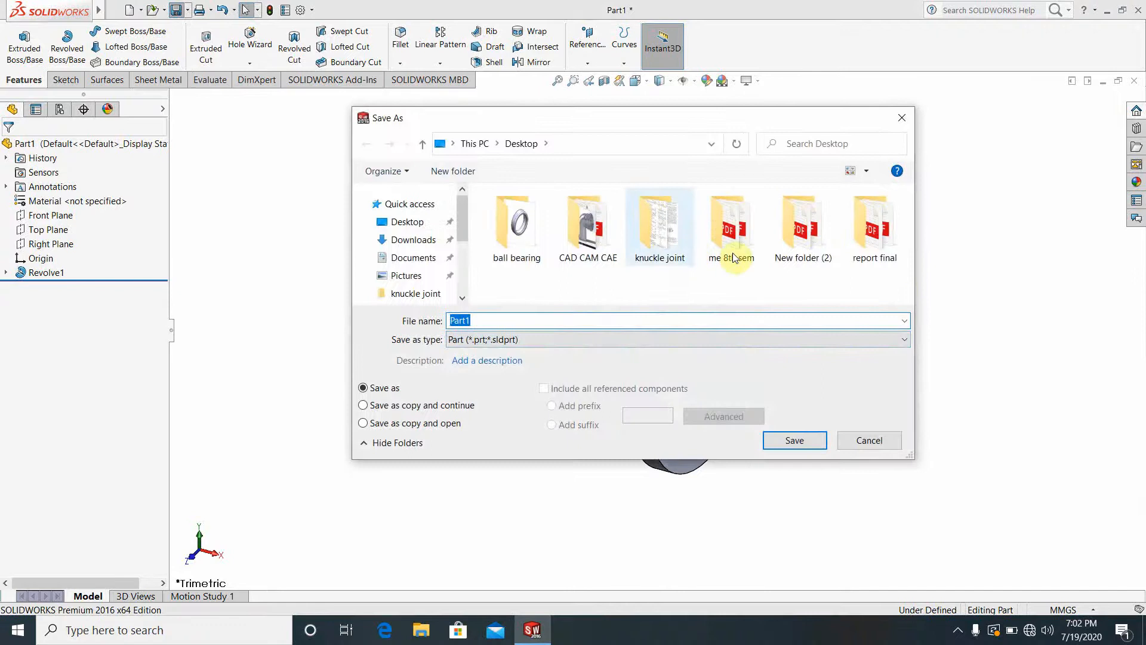
left_click(512, 238)
double_click(512, 238)
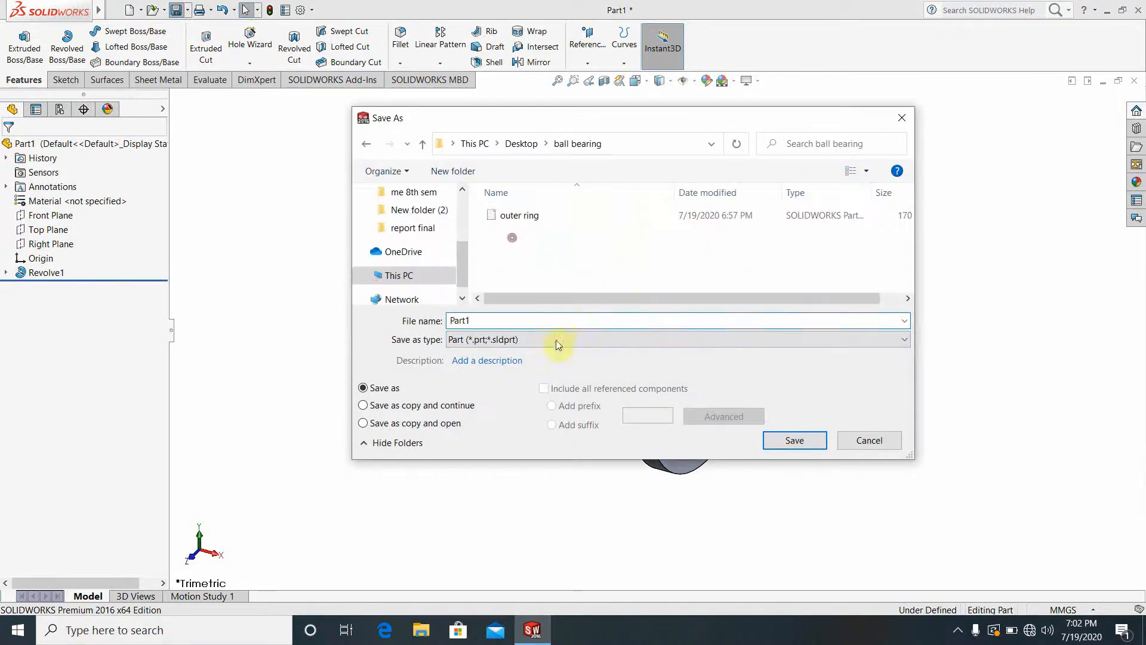
left_click(529, 321)
type("outer")
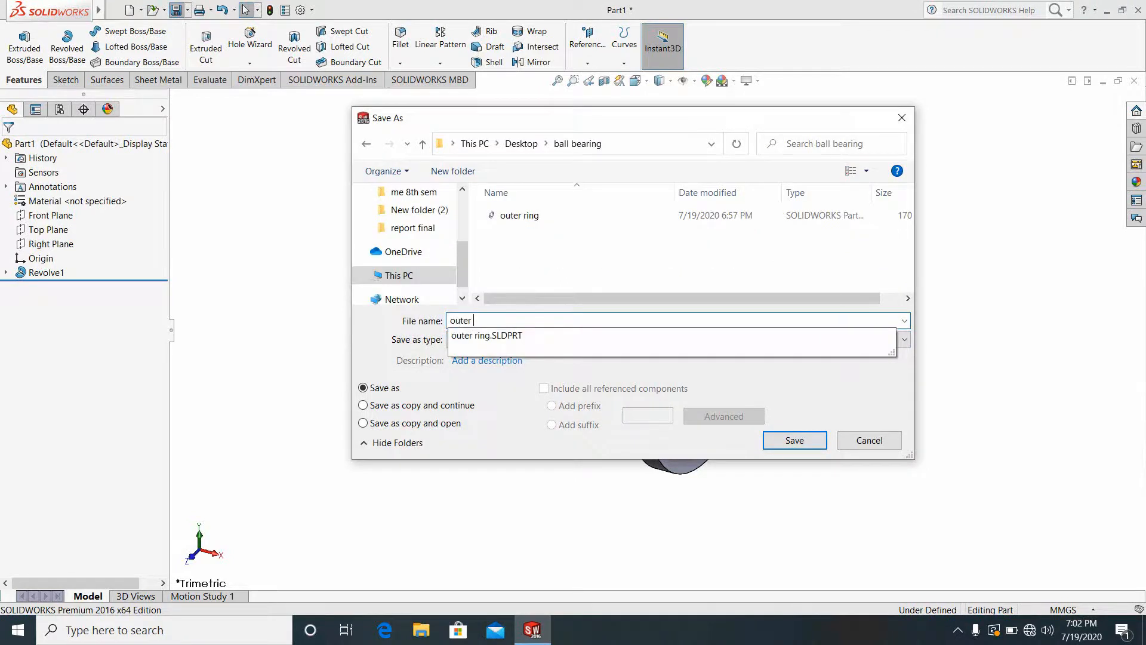
type(" ring")
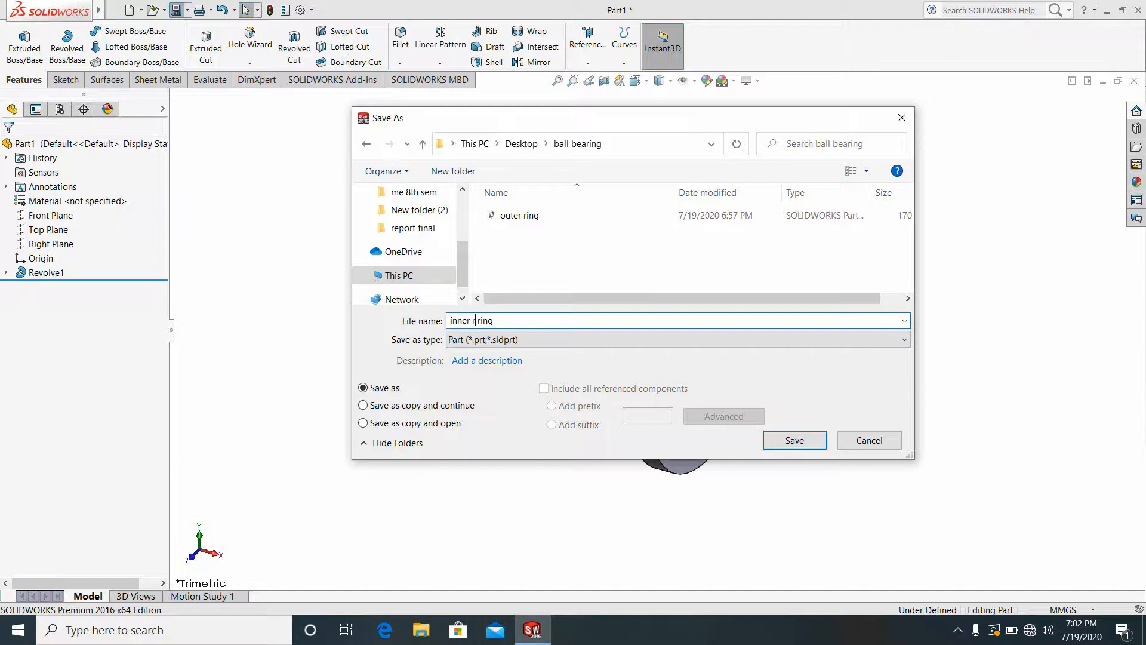
left_click(794, 441)
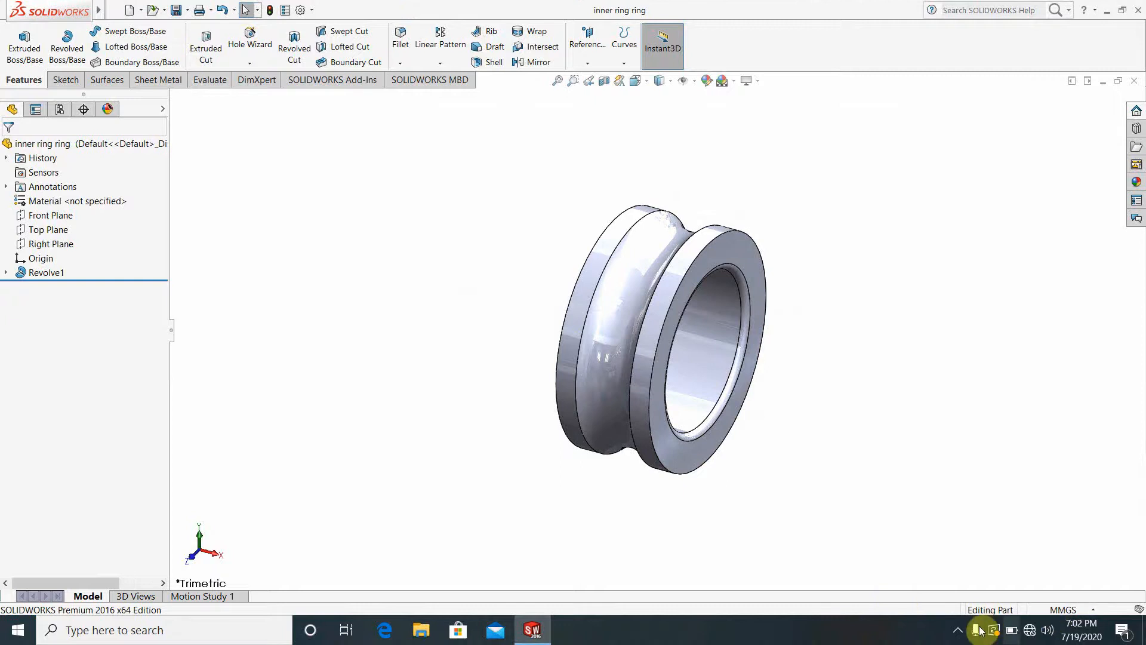
left_click(959, 630)
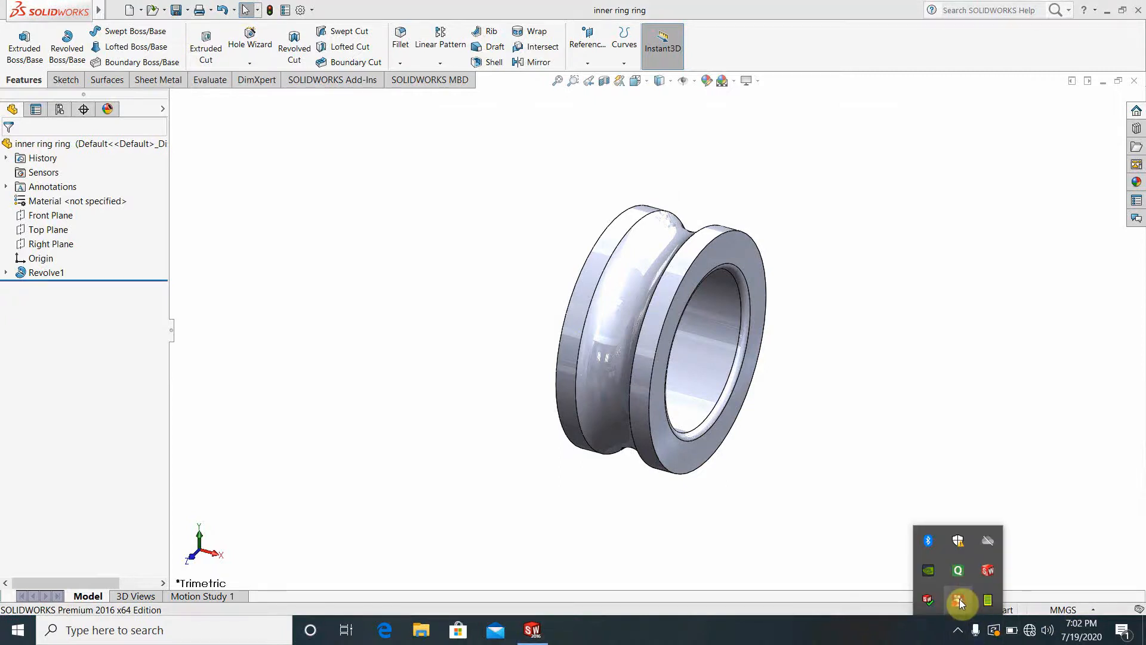
right_click(959, 600)
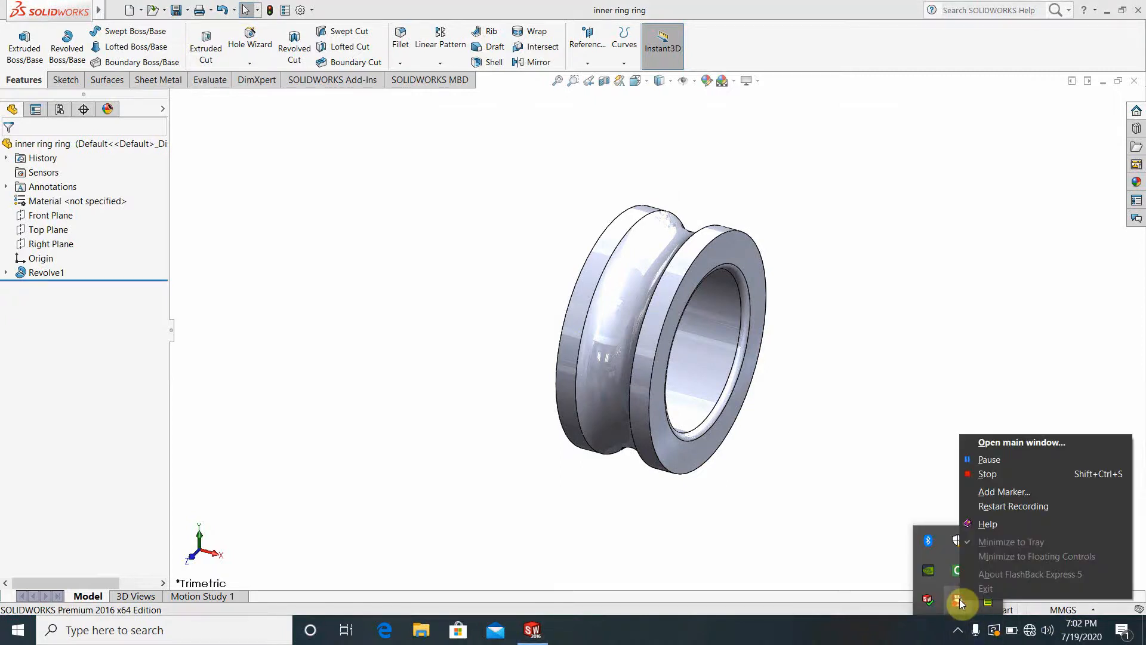
left_click(992, 460)
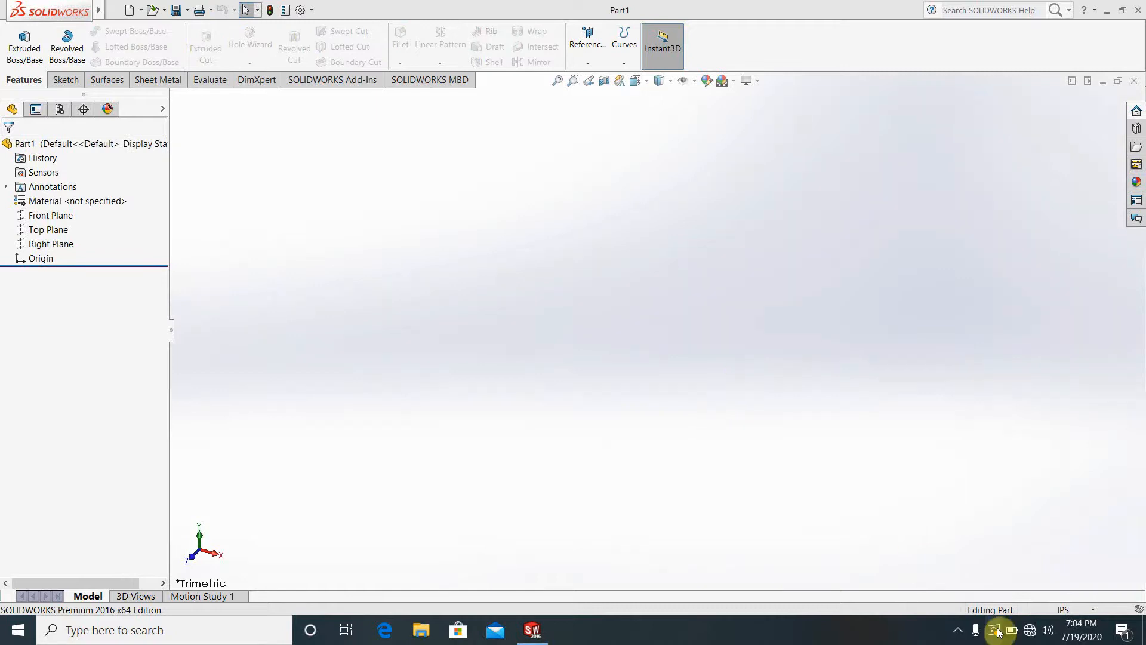
left_click(957, 630)
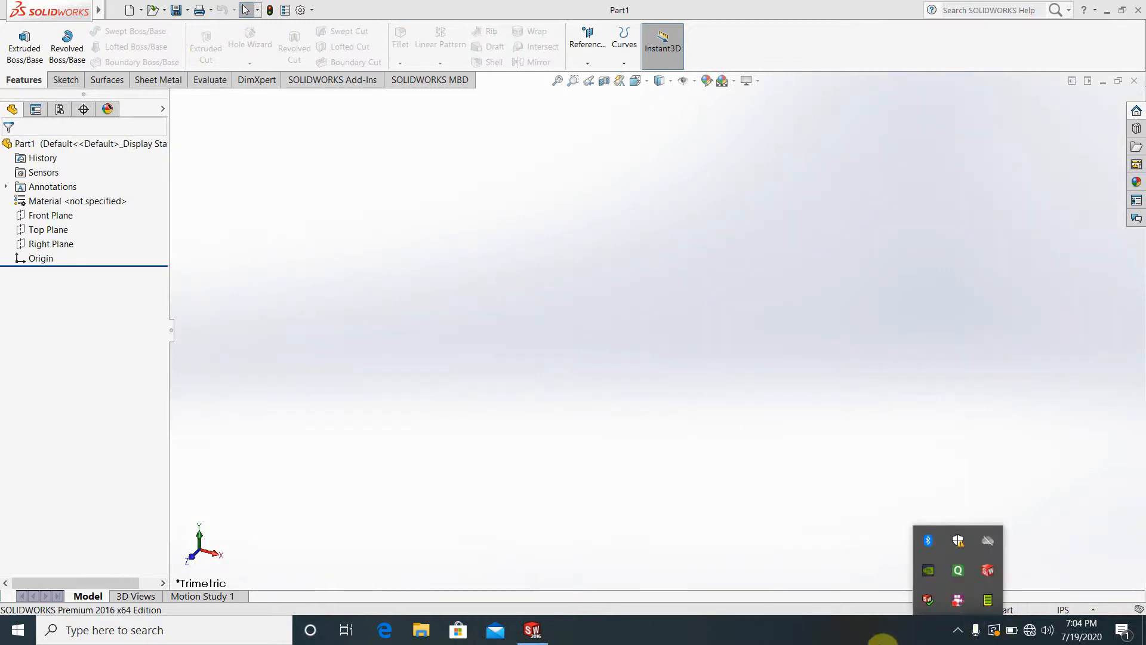
left_click(882, 638)
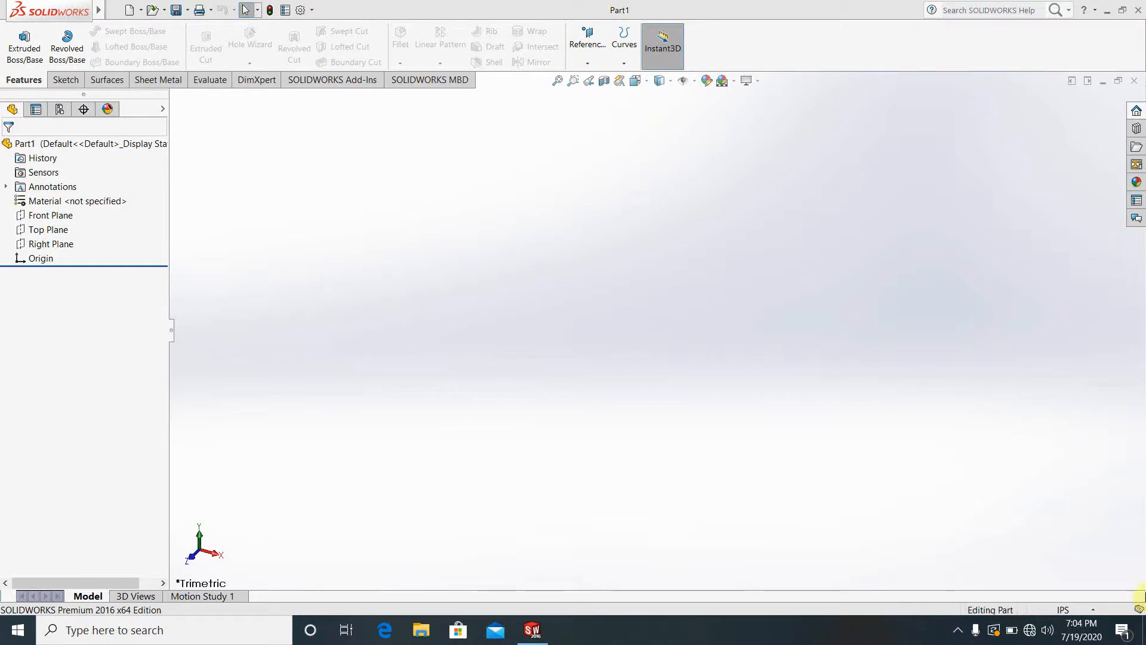
- Set the new part's units to MMGS (millimeter, gram, second) and apply a plain white background scene
left_click(1063, 609)
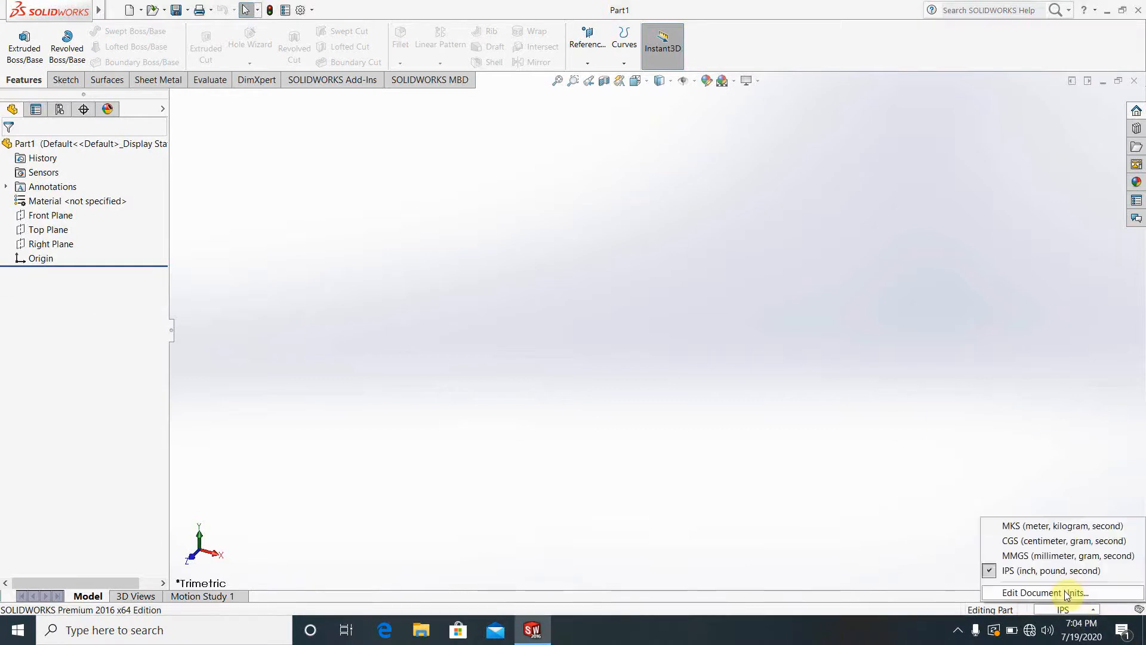
left_click(1056, 556)
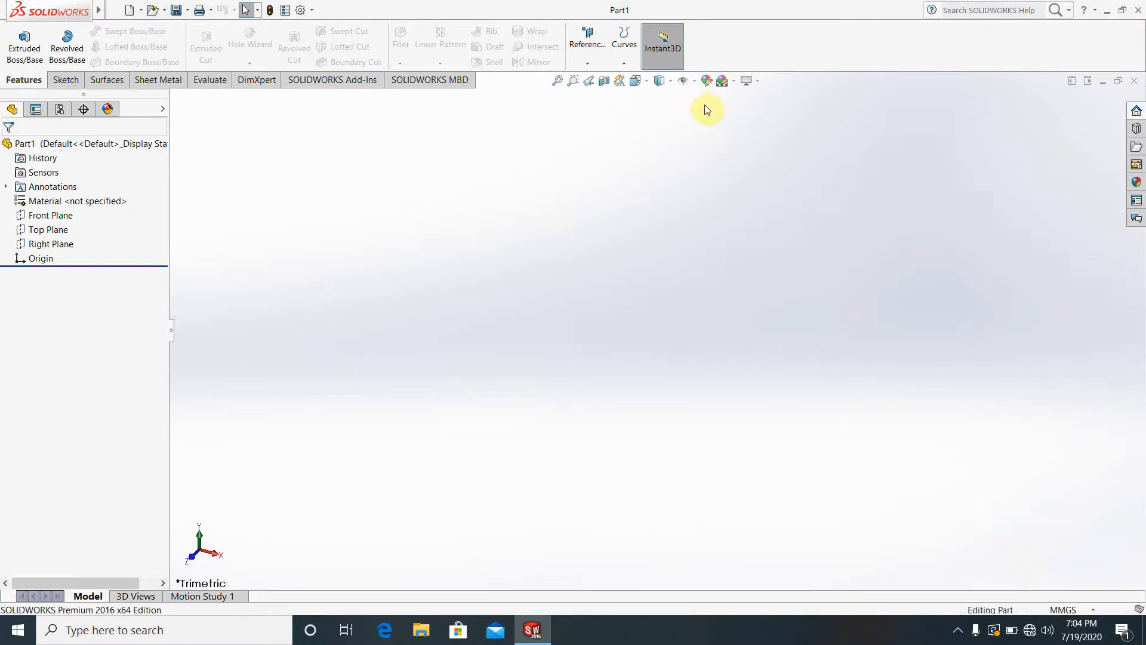
left_click(734, 81)
left_click(743, 109)
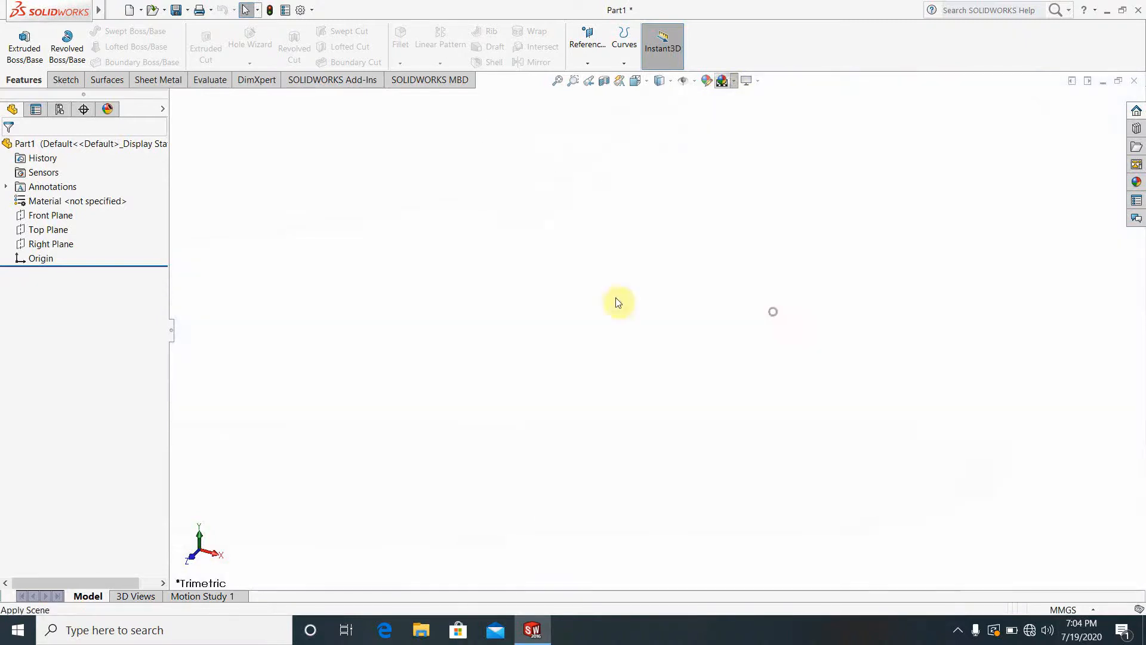
- Start a sketch on the Front Plane and draw a circle of about 50 mm radius centered on the origin
left_click(60, 214)
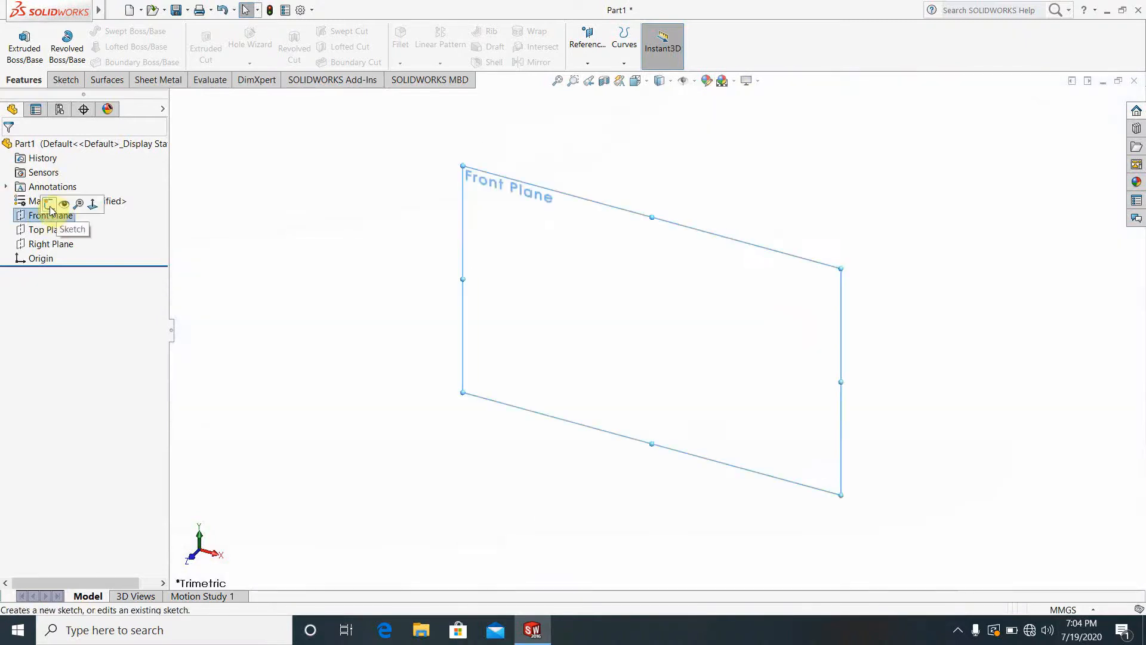
left_click(48, 204)
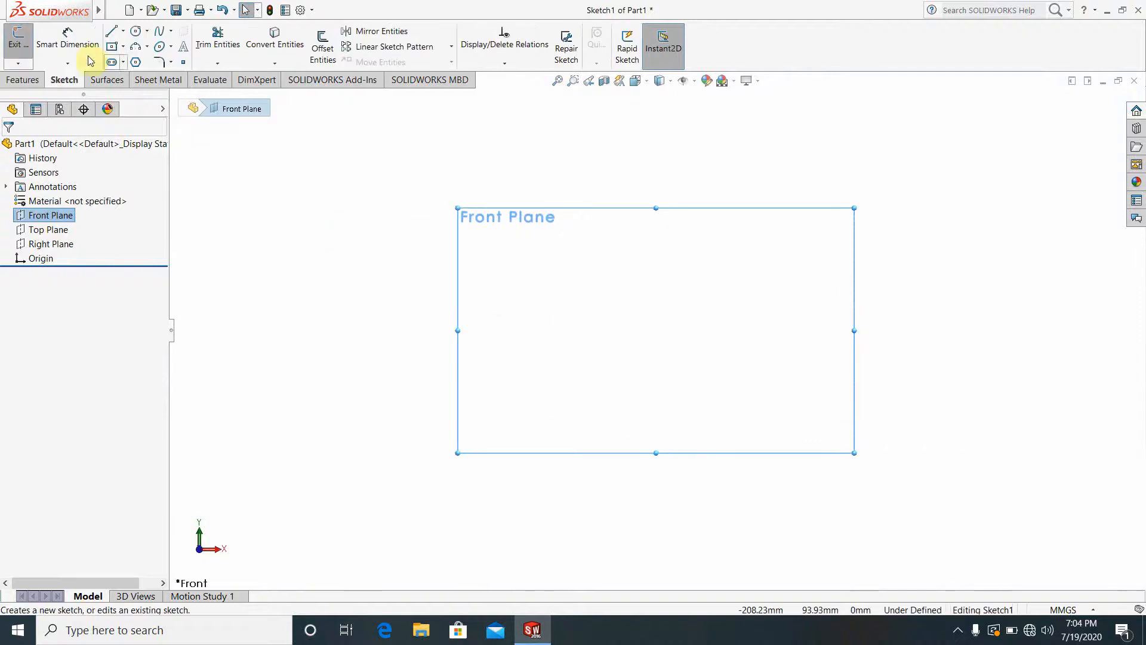
left_click(136, 31)
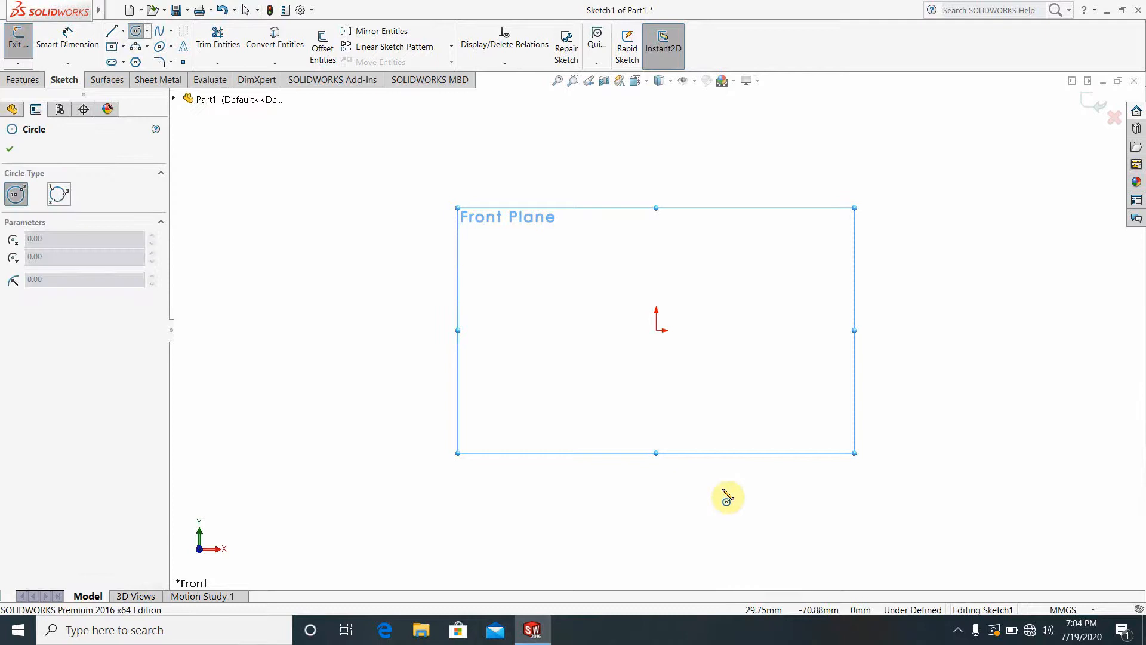
left_click(658, 331)
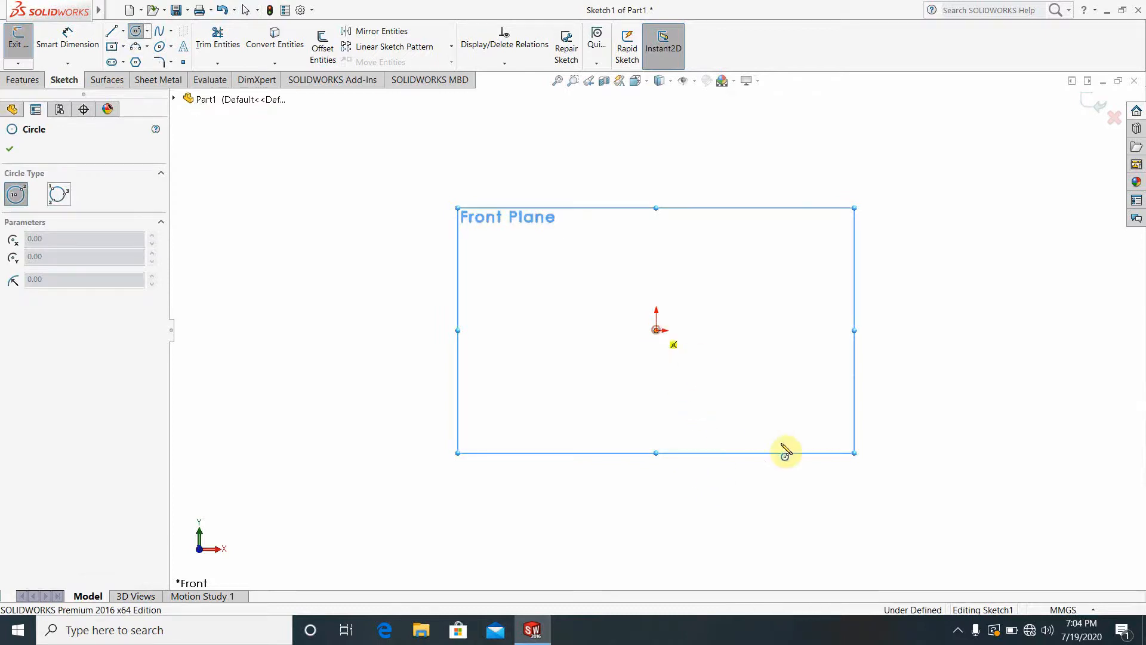
left_click(738, 406)
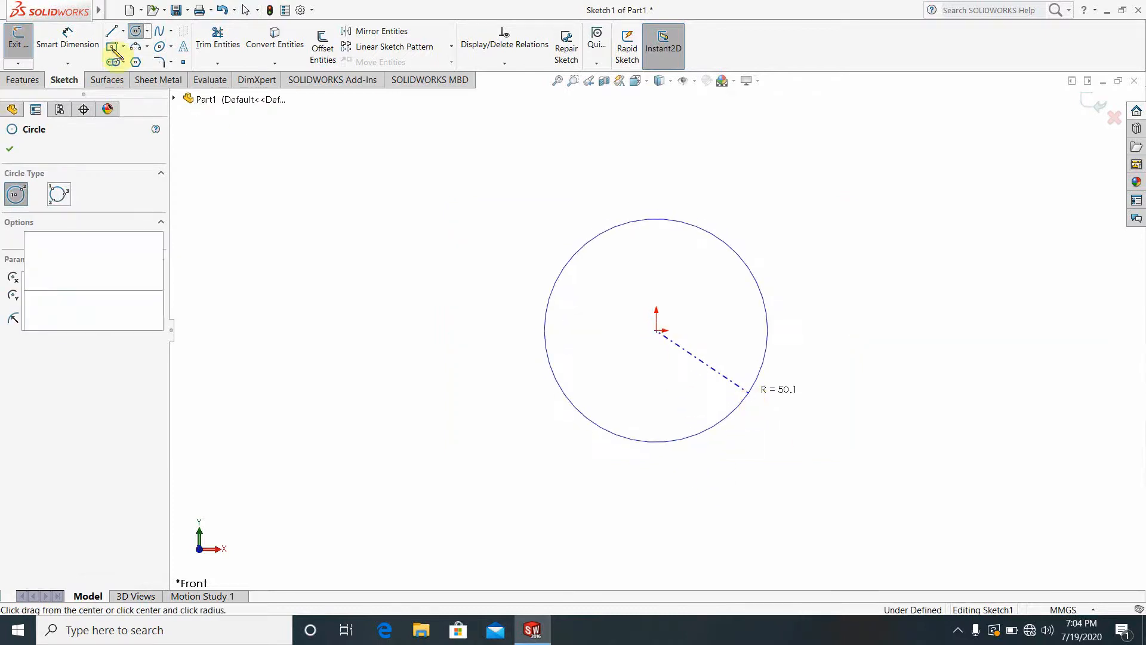
- Dimension the circle's diameter to 24 mm
left_click(70, 48)
left_click(772, 326)
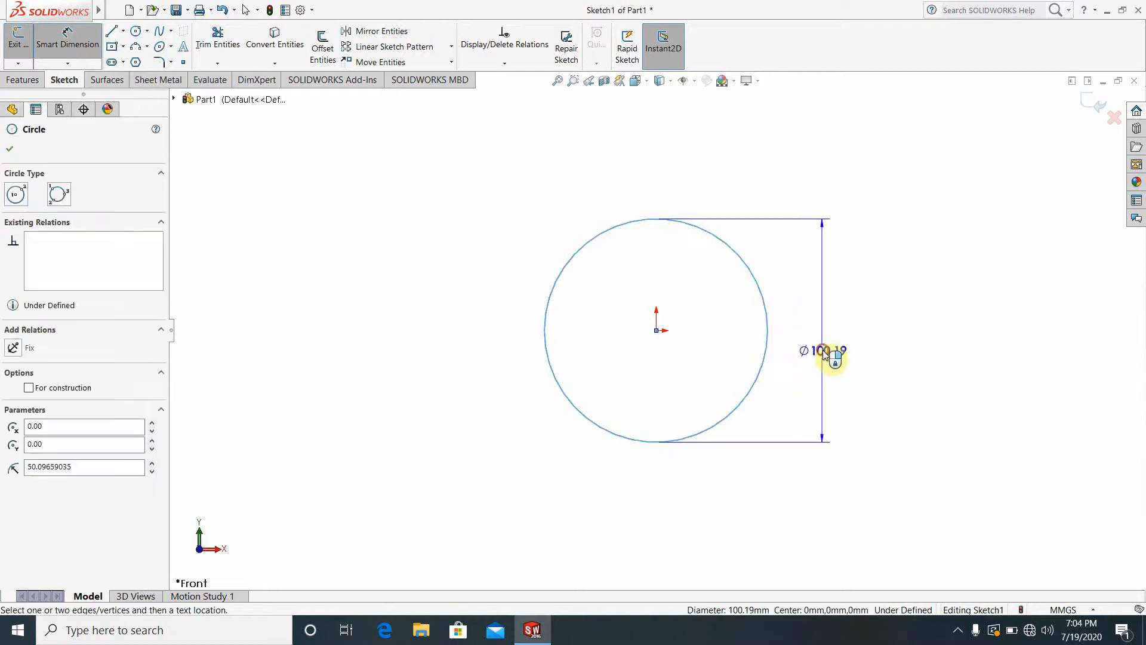
left_click(823, 352)
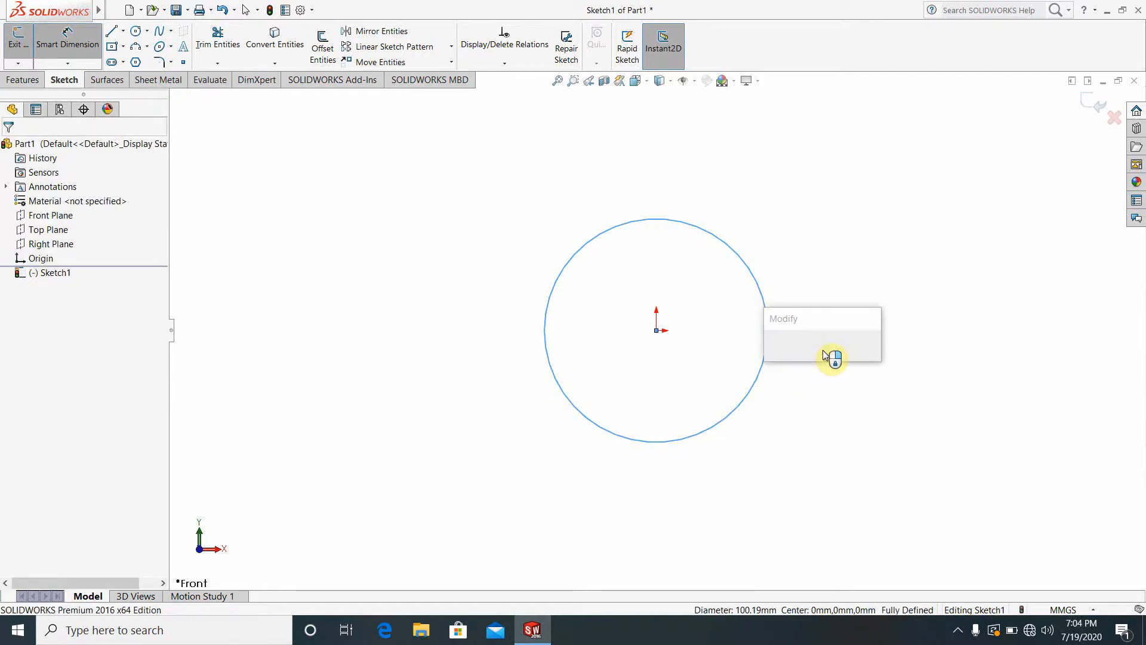
type("24.00mm")
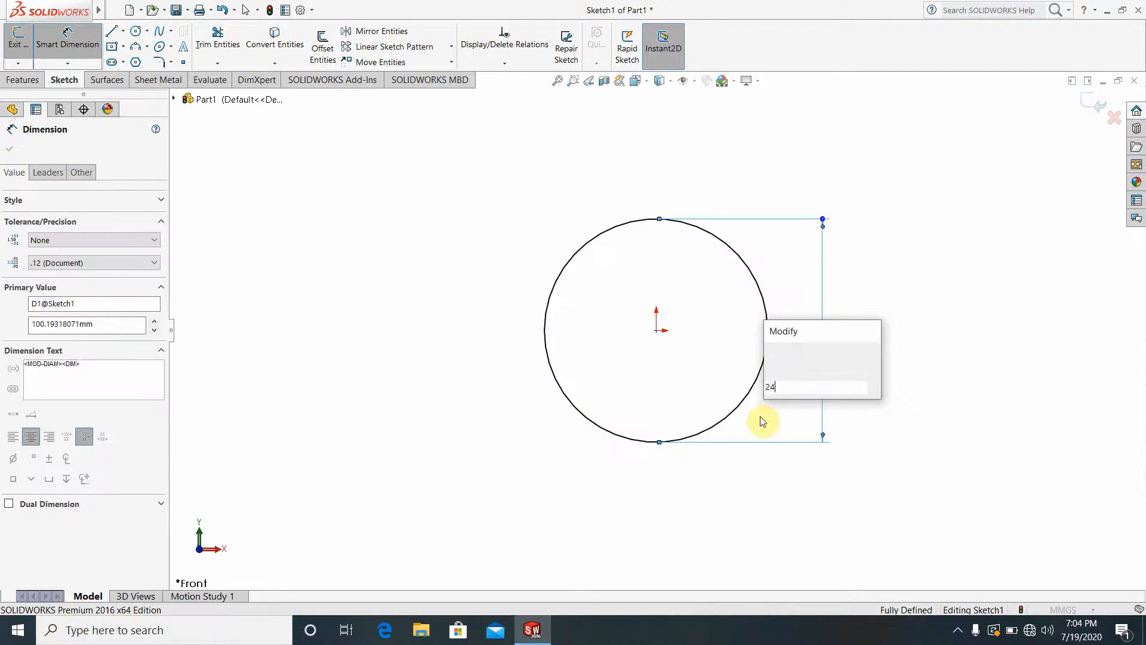
left_click(11, 151)
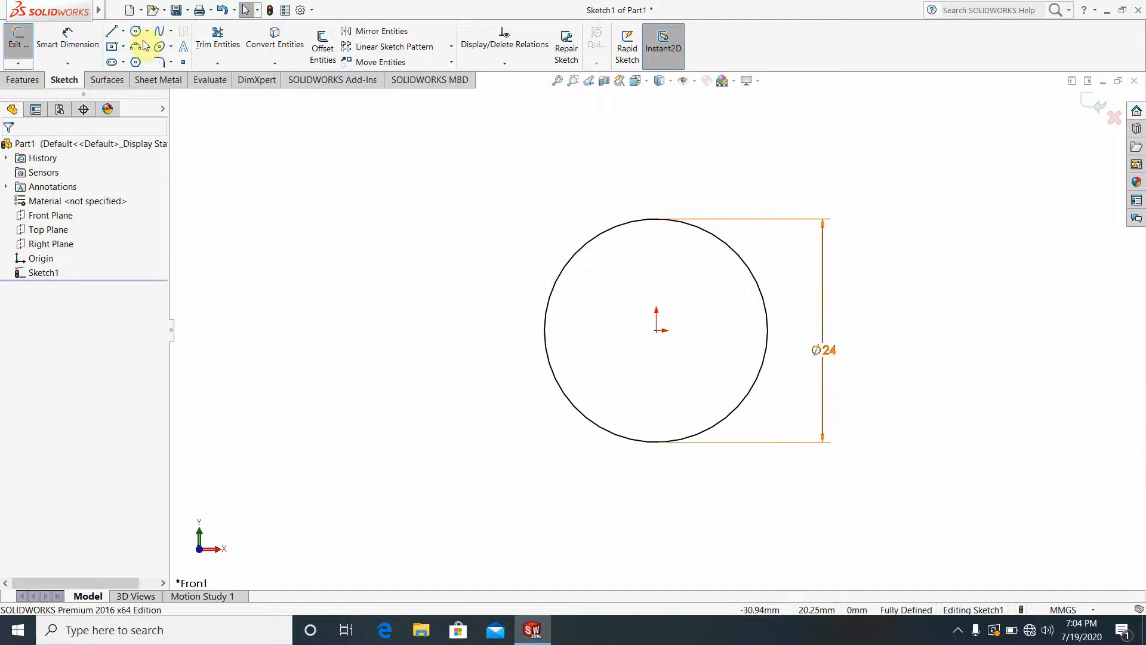
- Draw a horizontal midpoint line centered on the origin, extending about 23 mm each way, past both sides of the circle
left_click(123, 33)
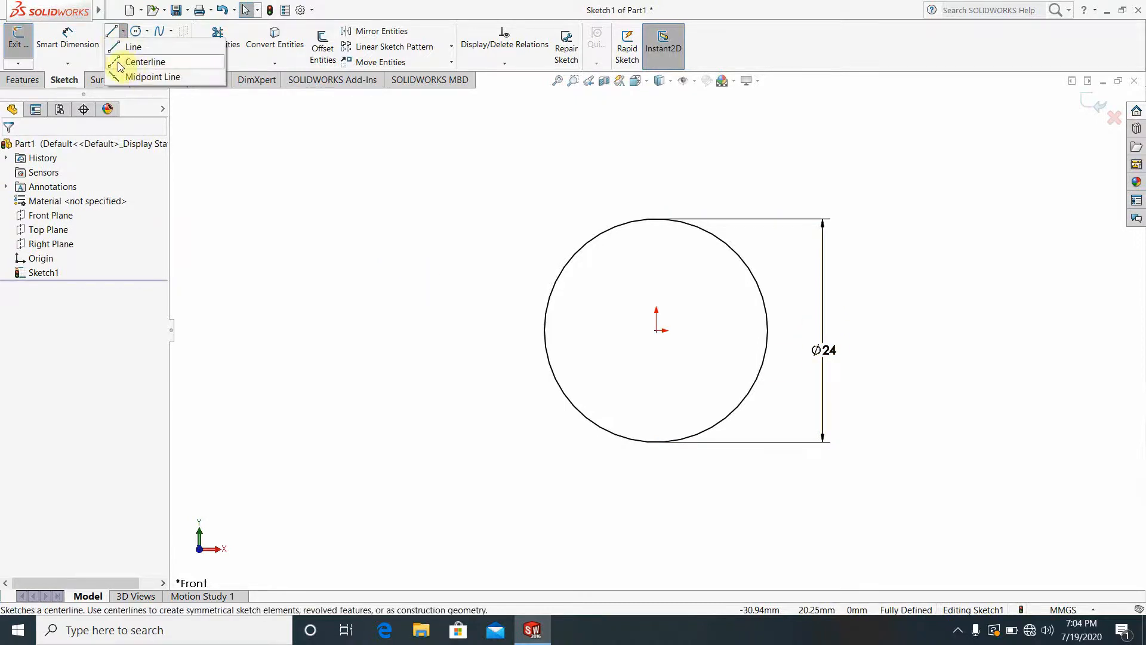
left_click(118, 83)
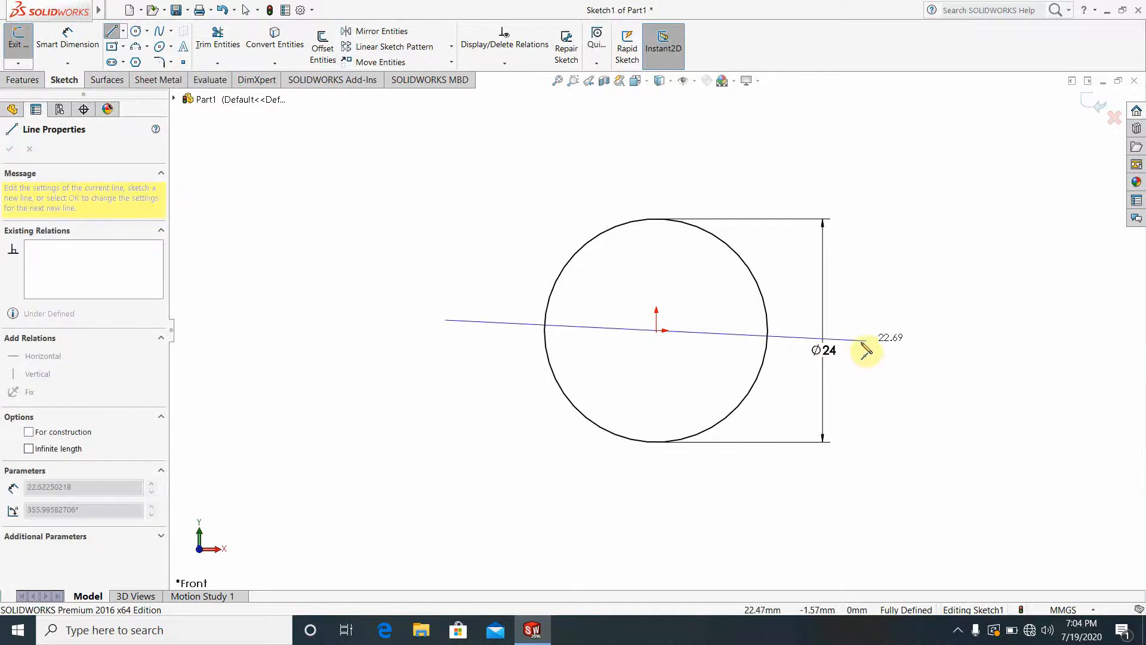
left_click(872, 338)
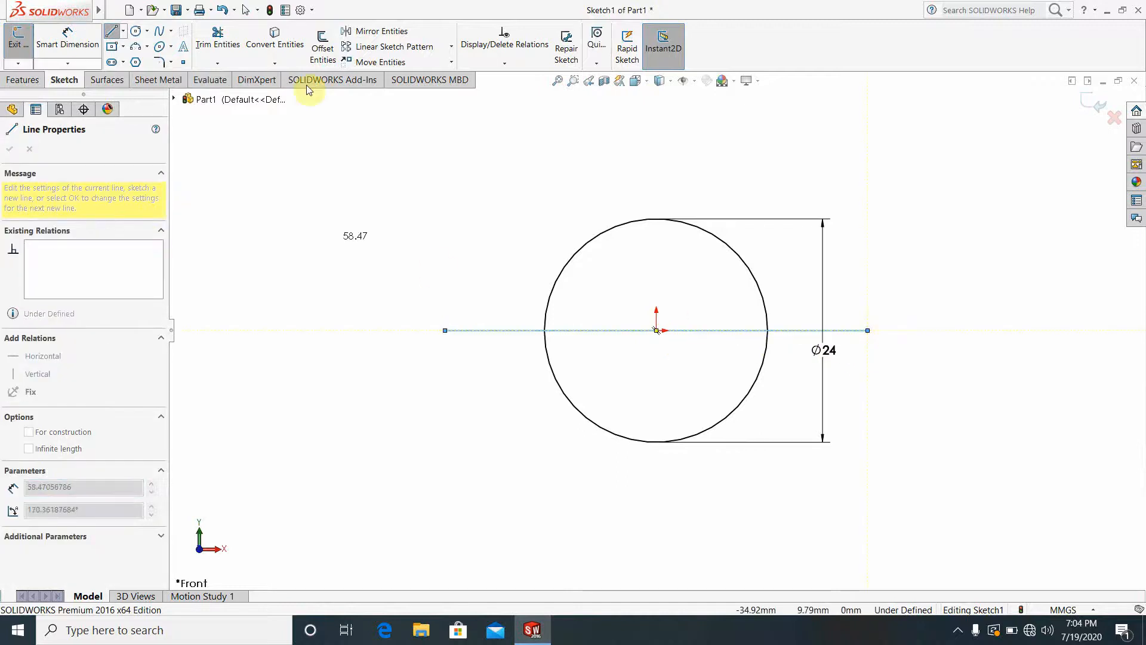
- Power trim the line ends outside the circle and the circle's lower half, leaving a closed upper semicircle, and exit the sketch
left_click(218, 44)
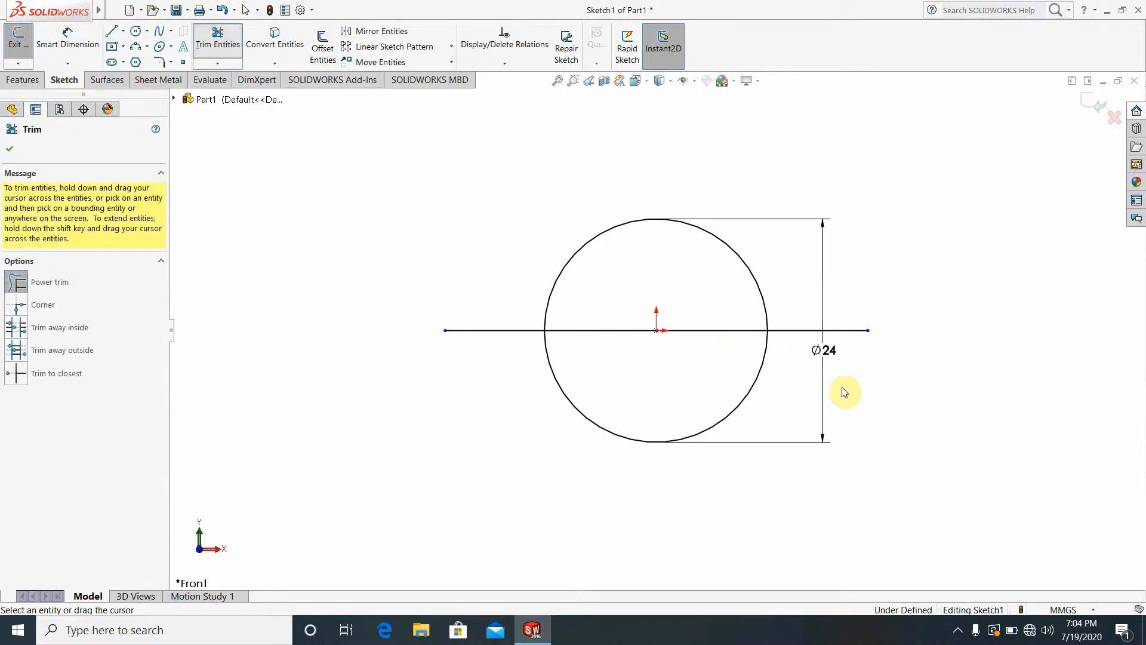
mouse_move(887, 204)
left_mouse_down()
mouse_move(809, 348)
mouse_move(727, 384)
mouse_move(535, 389)
mouse_move(478, 267)
left_mouse_up()
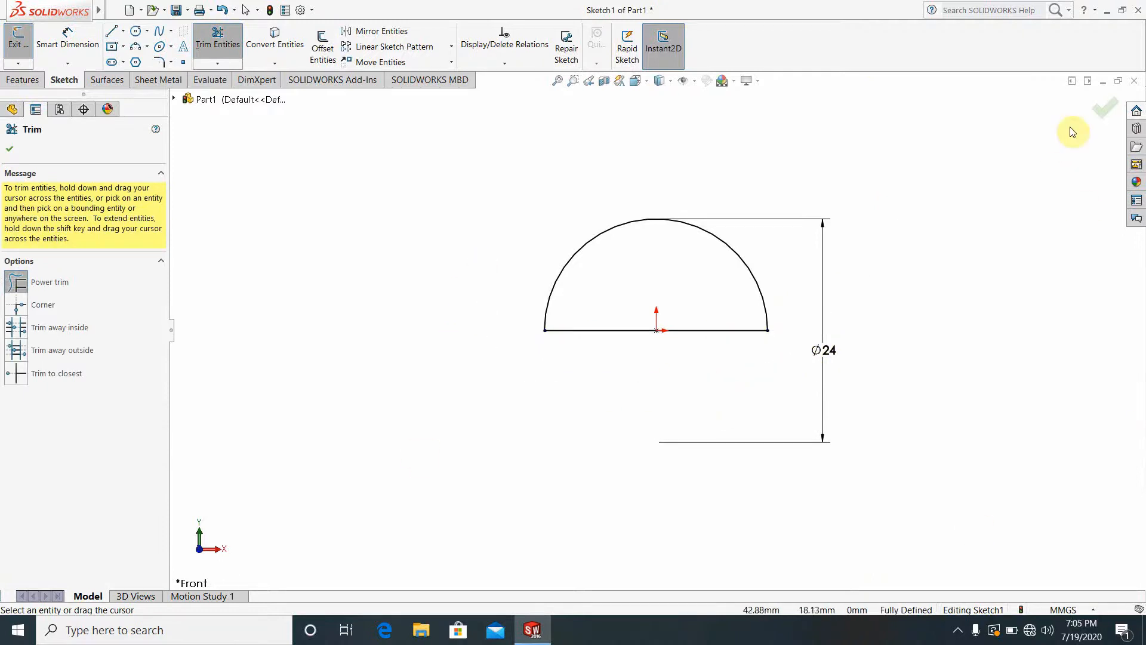
left_click(1103, 108)
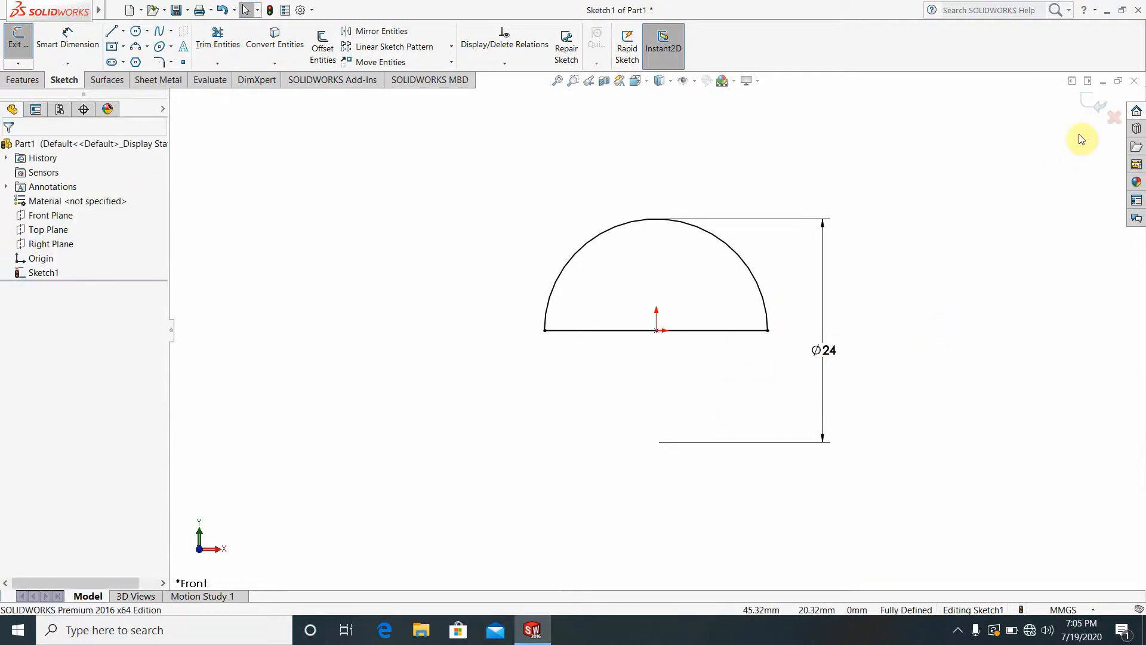
left_click(1082, 113)
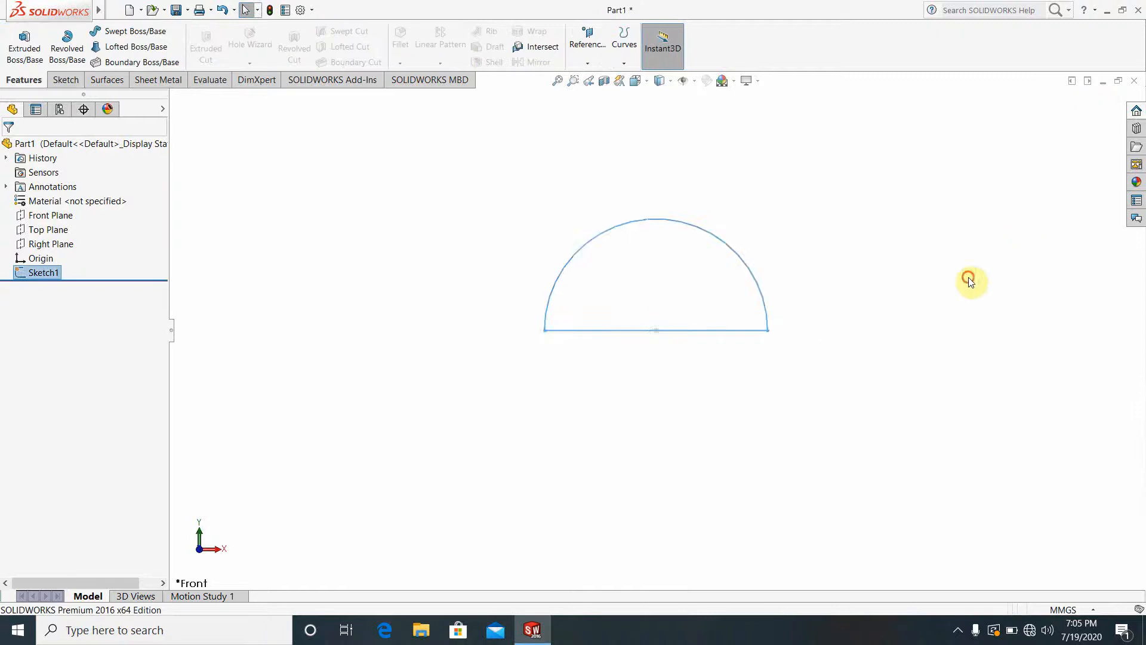
- Revolve the semicircle 360 degrees about its straight base line to form a solid ball
scroll(800, 310, "down", 2)
middle_click_drag(697, 355, 639, 392)
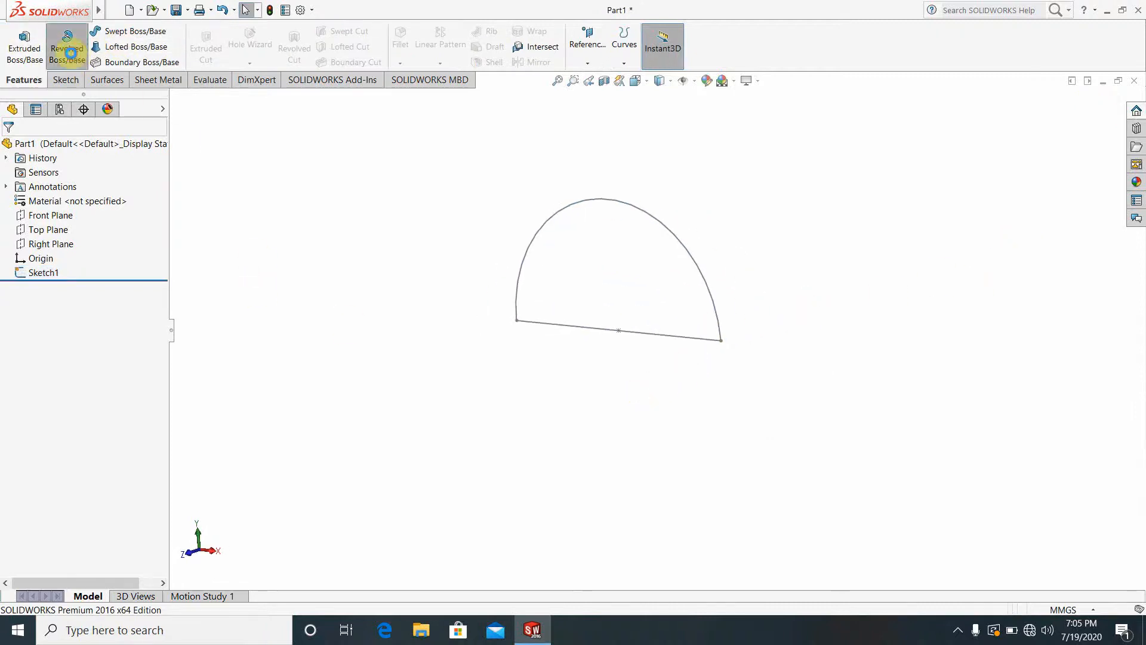
left_click(66, 49)
left_click(661, 336)
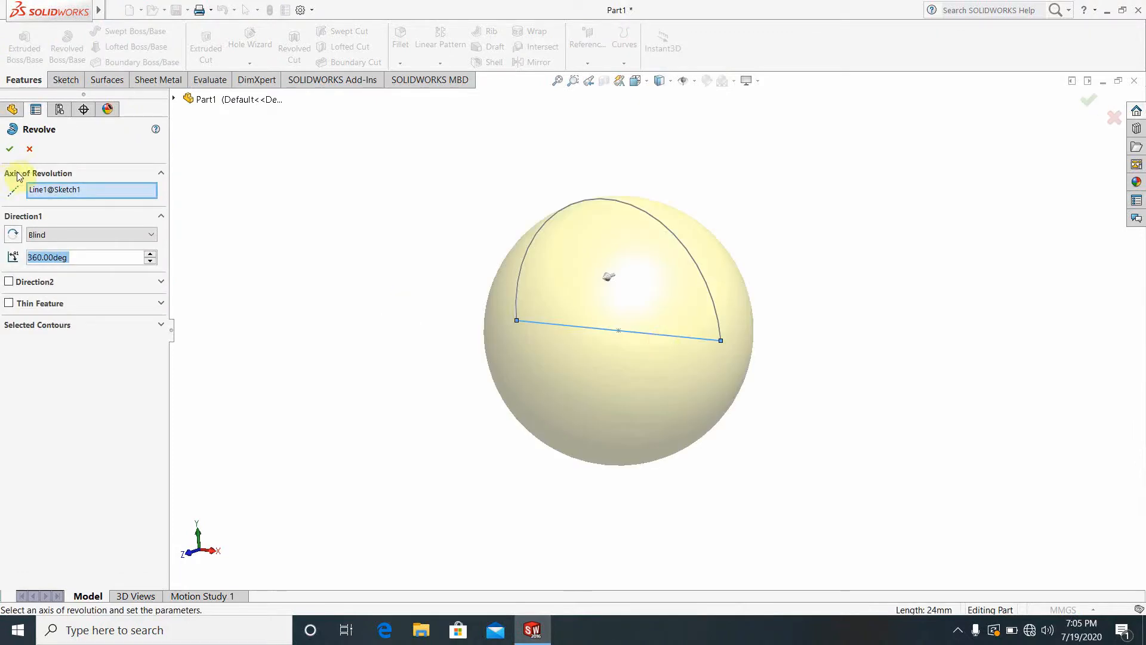
left_click(10, 151)
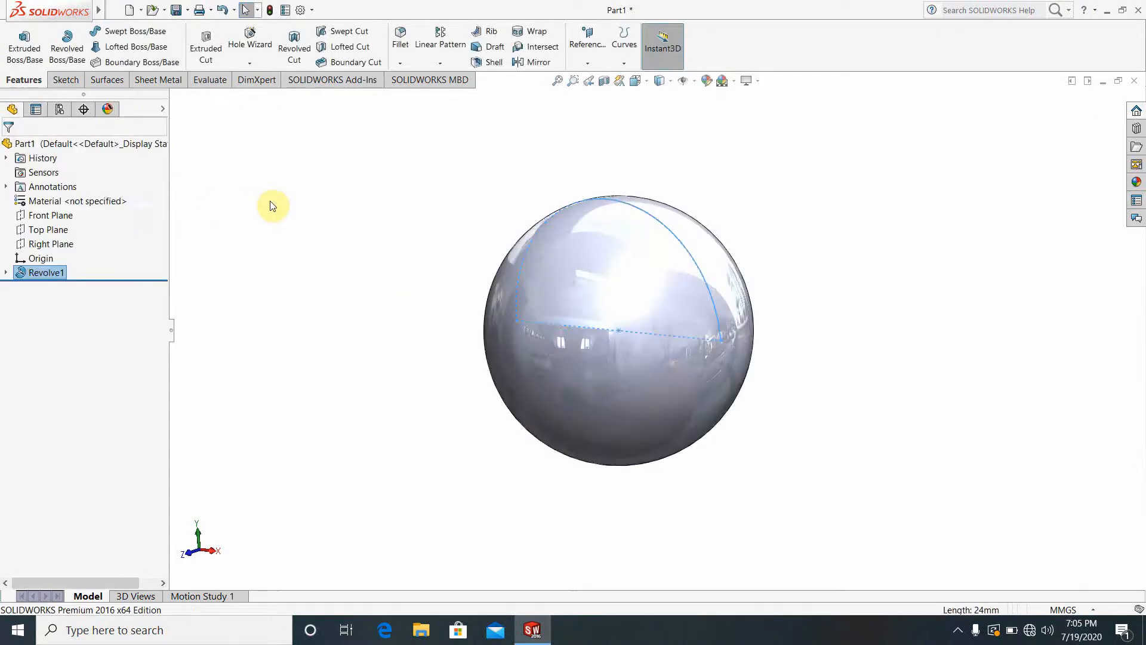
left_click(387, 245)
scroll(650, 335, "up", 5)
scroll(665, 319, "down", 5)
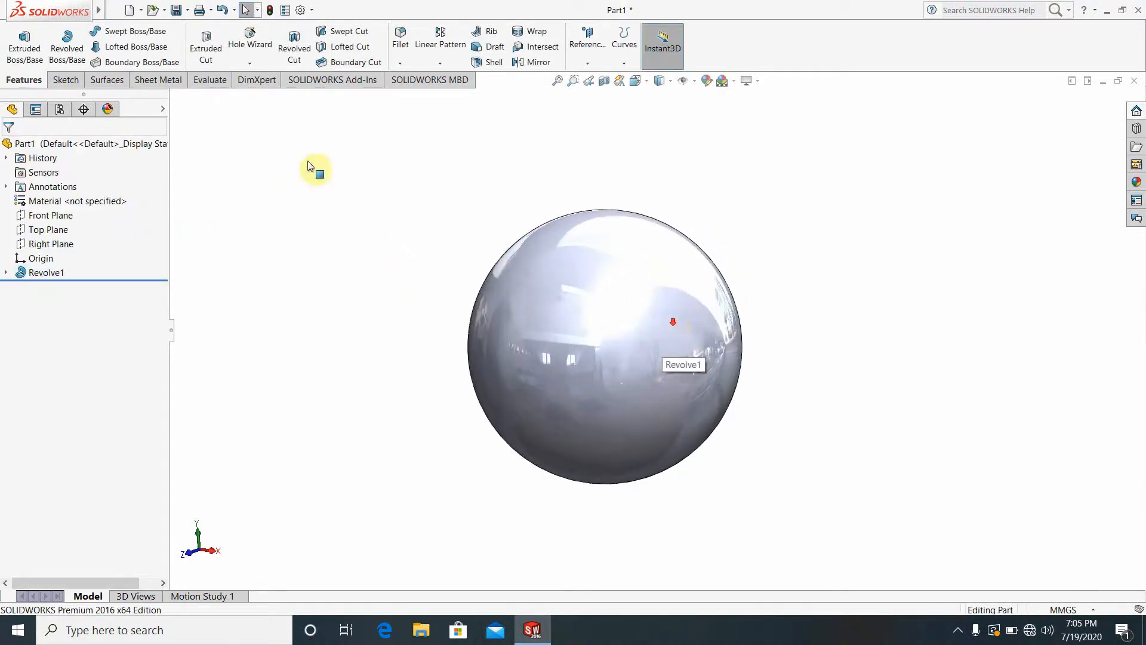
- Save the part as "ball" in the ball bearing folder on the Desktop and close SOLIDWORKS
left_click(178, 14)
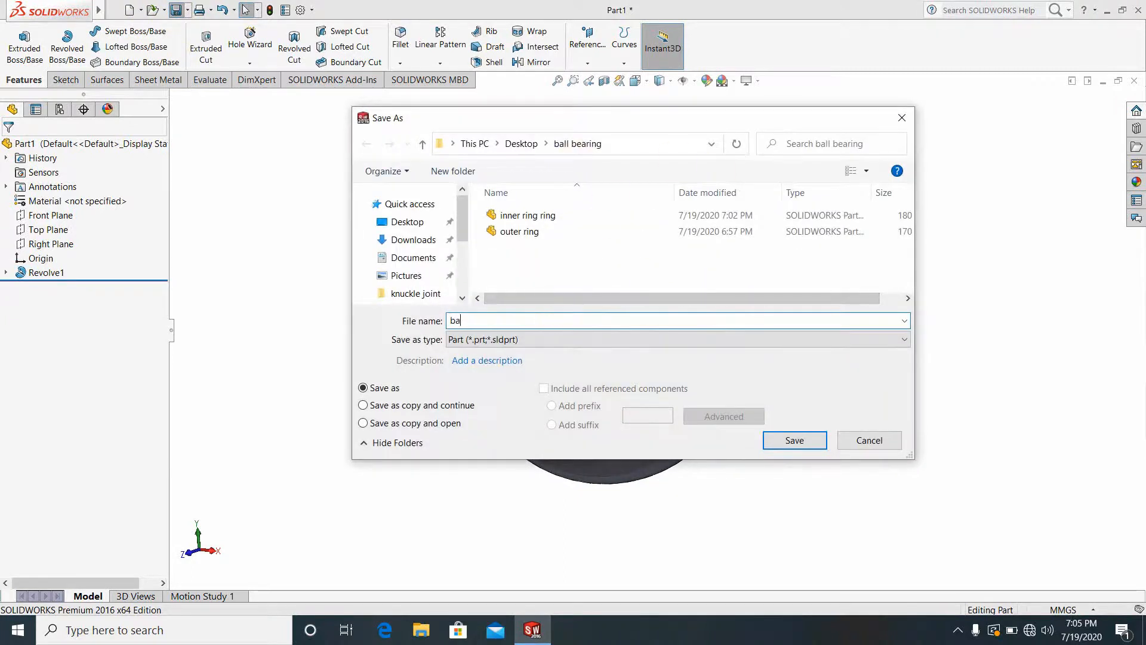
left_click(803, 442)
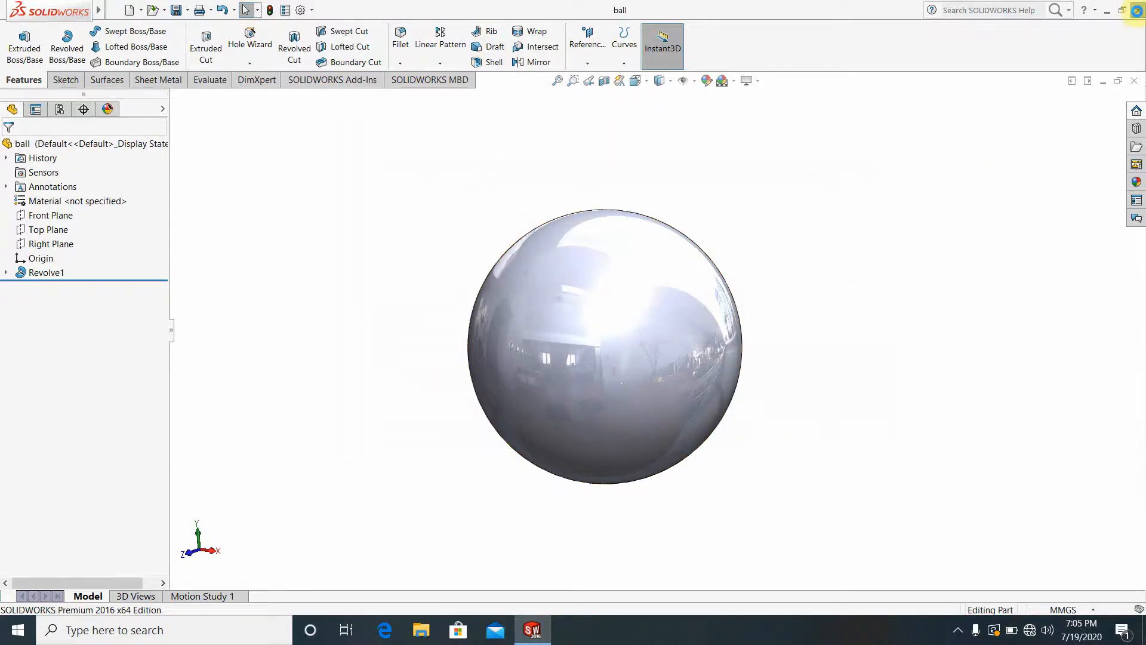
left_click(1137, 10)
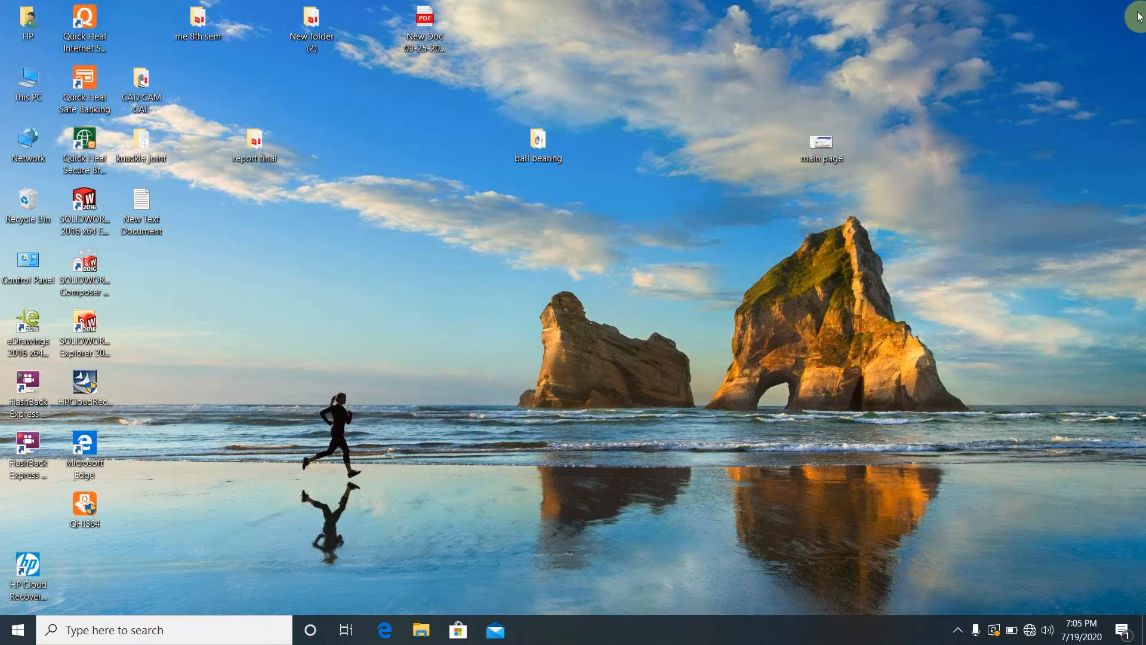
right_click(654, 217)
left_click(691, 265)
right_click(656, 205)
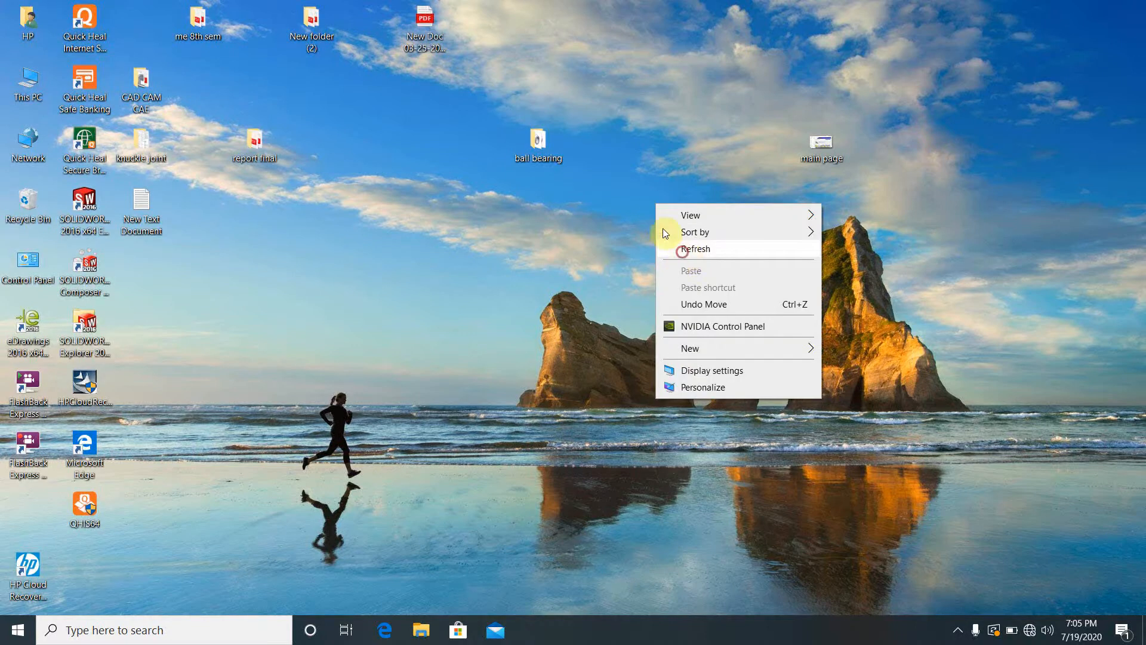
right_click(641, 187)
left_click(681, 231)
right_click(623, 167)
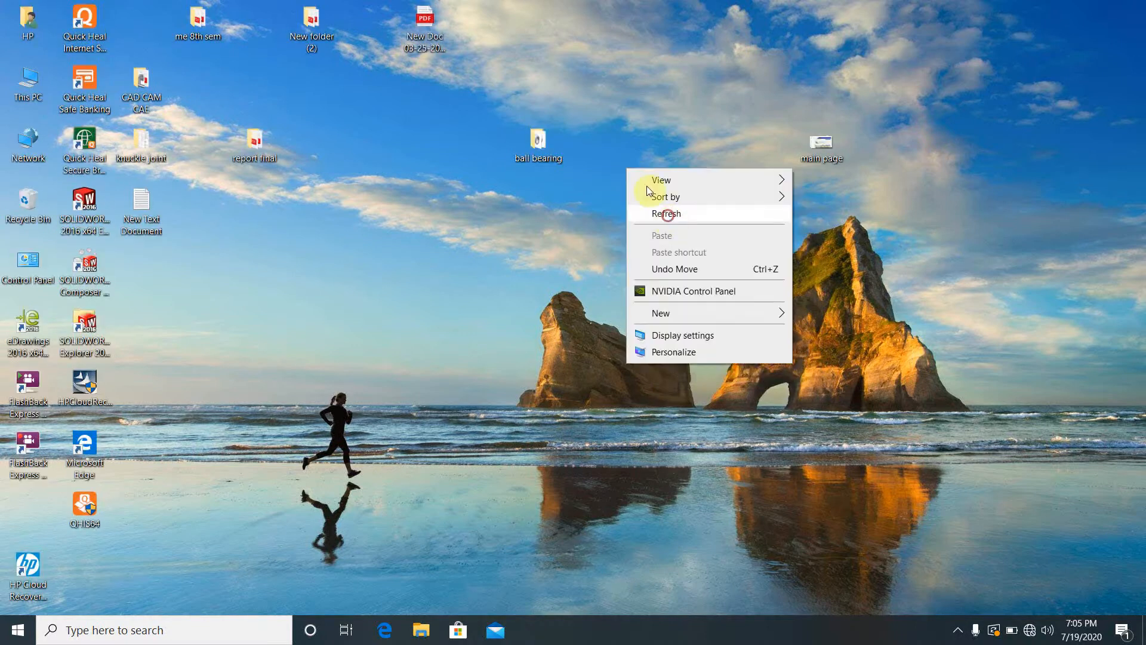
right_click(625, 157)
left_click(657, 203)
right_click(619, 165)
left_click(655, 209)
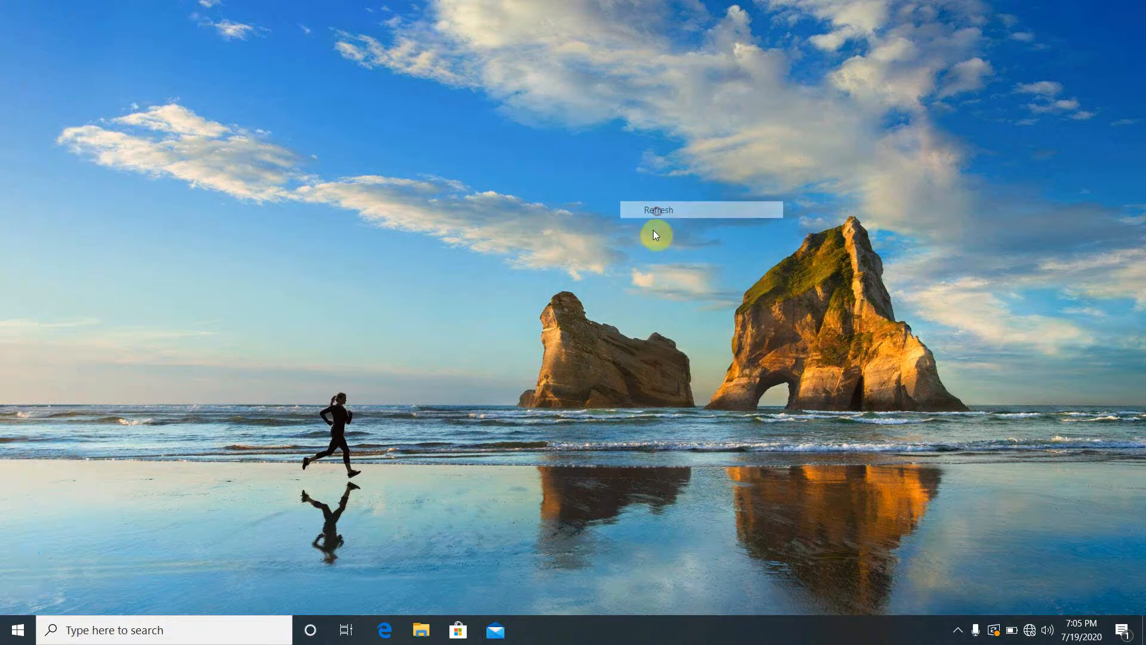
left_click(957, 630)
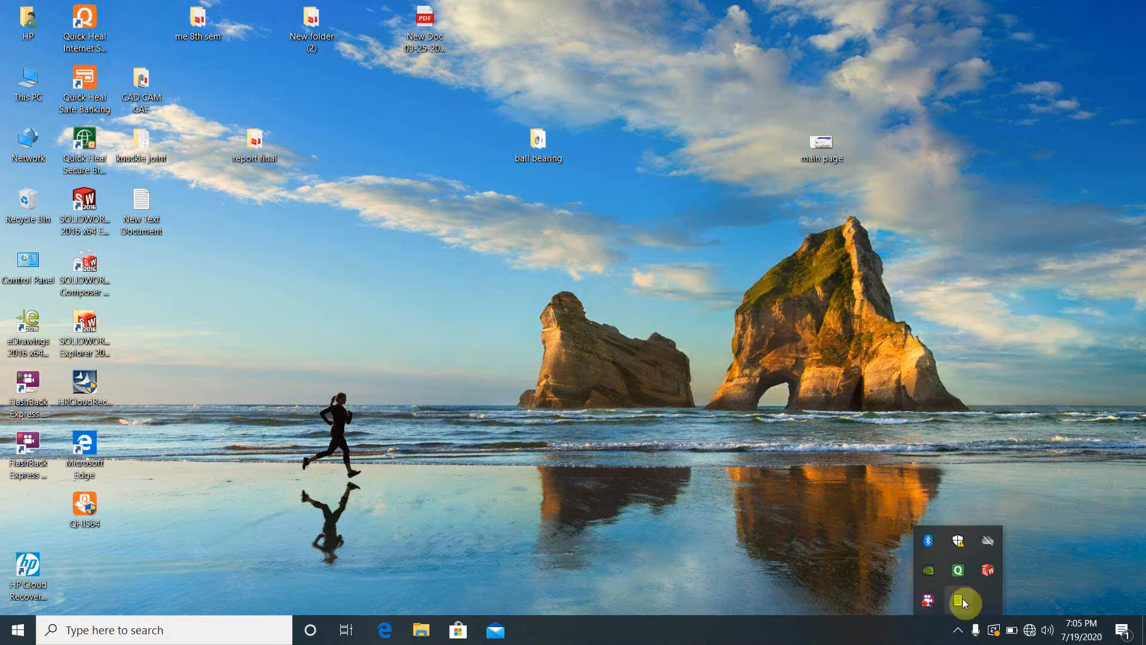
right_click(932, 601)
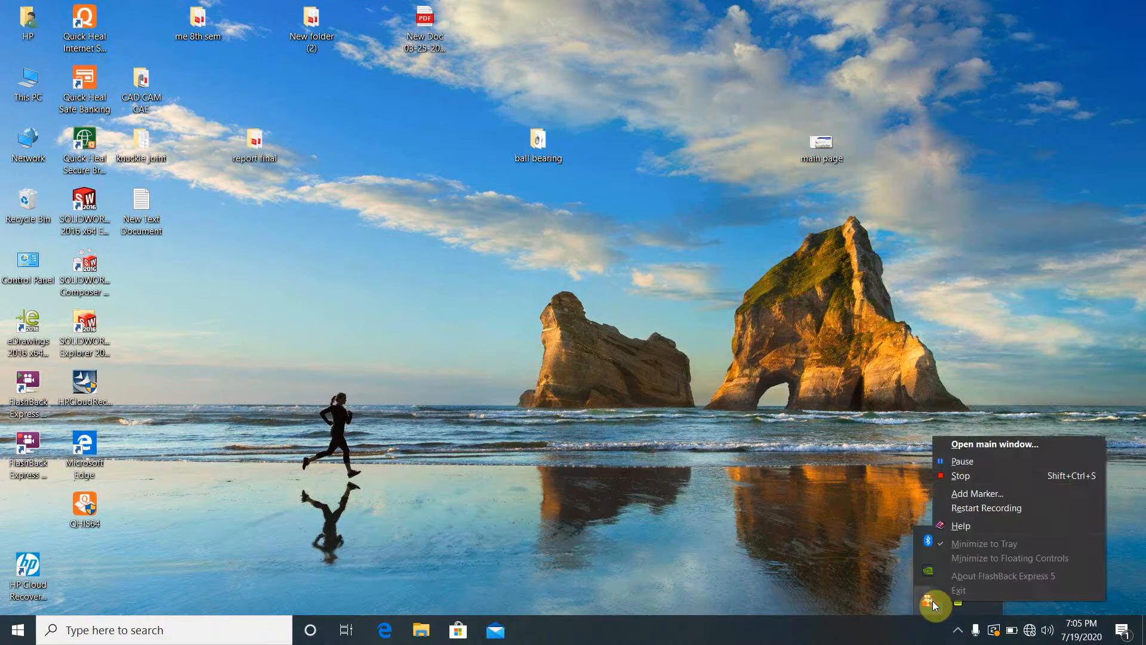
left_click(972, 460)
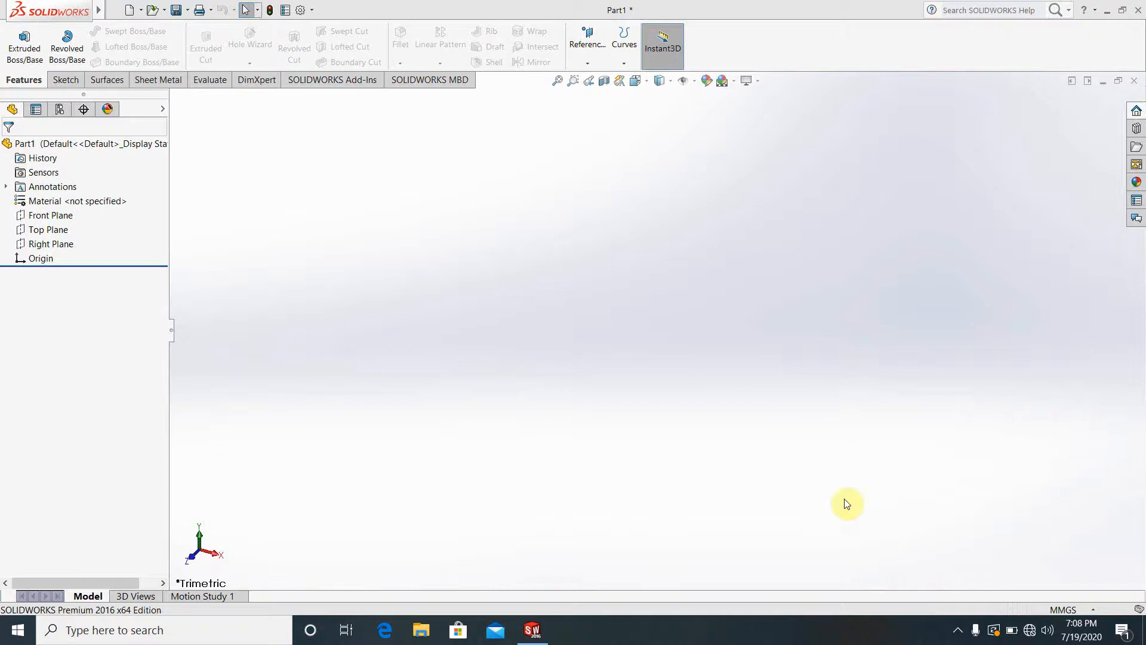
left_click(958, 634)
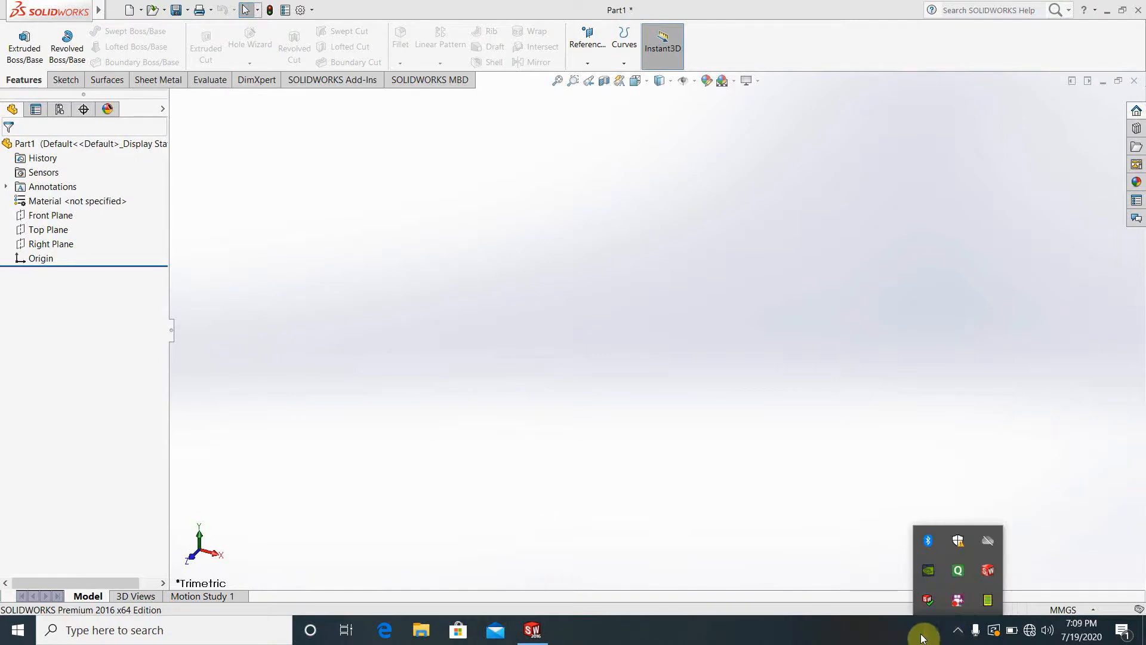
left_click(769, 524)
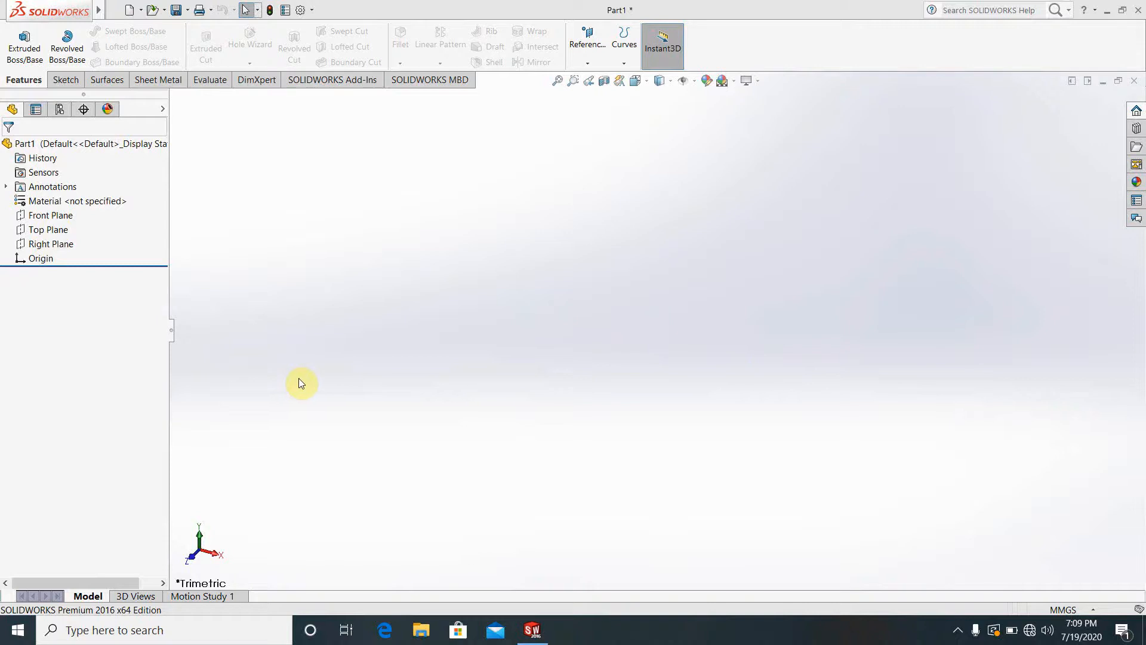
- Start a sketch on the Front Plane of the new part and apply a plain white background scene
left_click(51, 215)
left_click(67, 199)
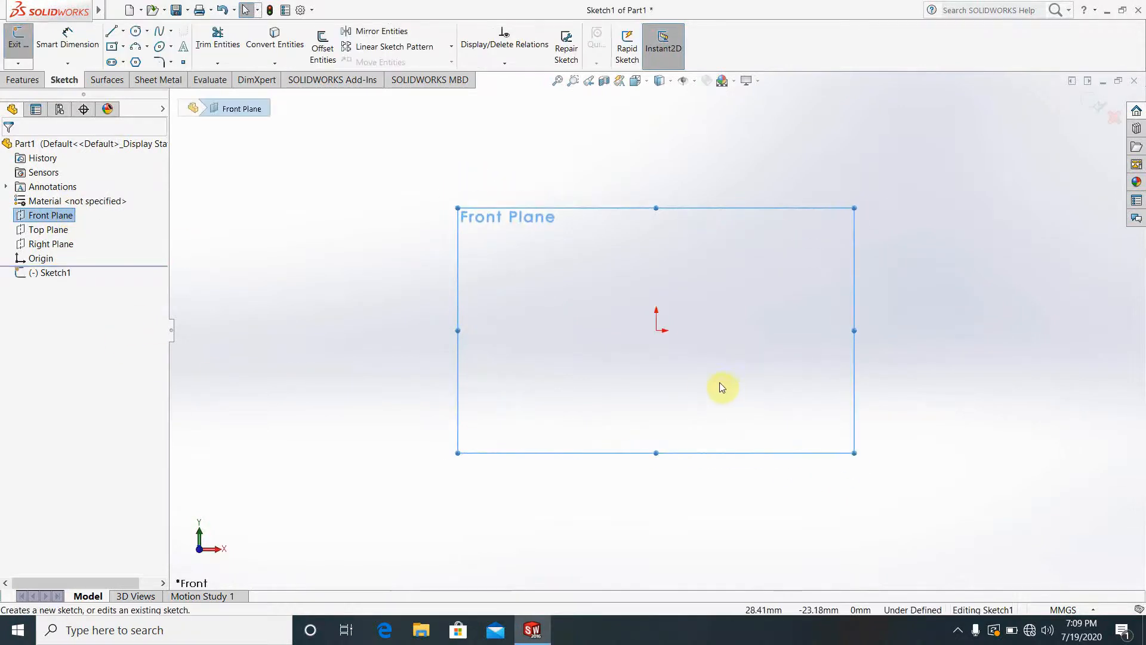
left_click(733, 81)
left_click(750, 113)
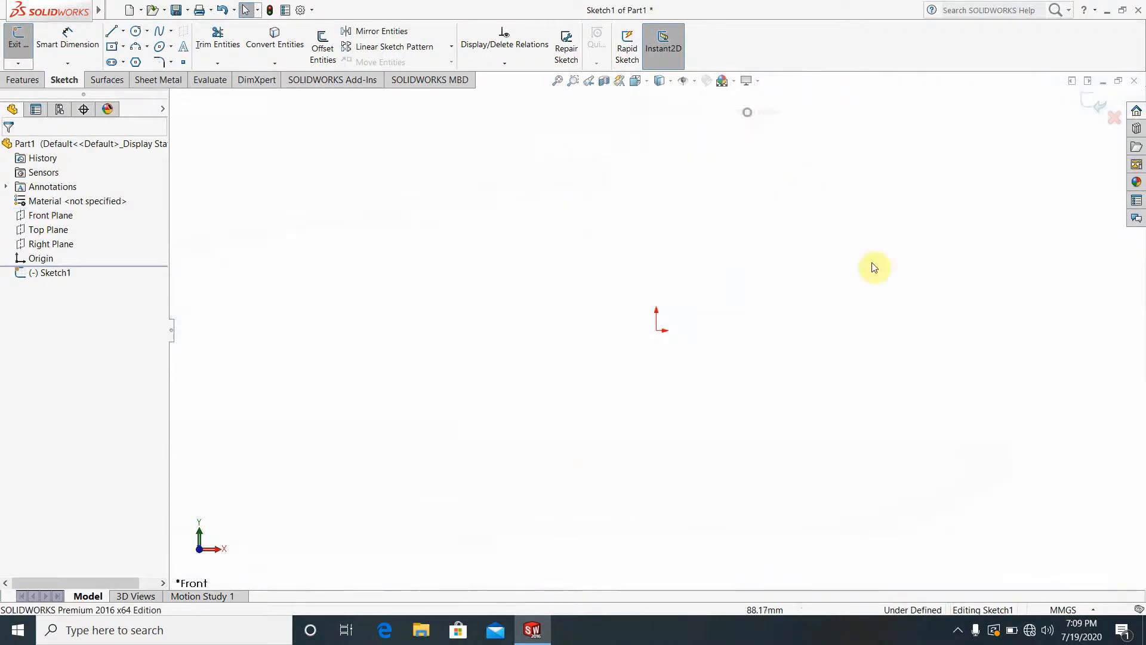
- Draw a circle centered on the origin and dimension its diameter to 94 mm
left_click(136, 38)
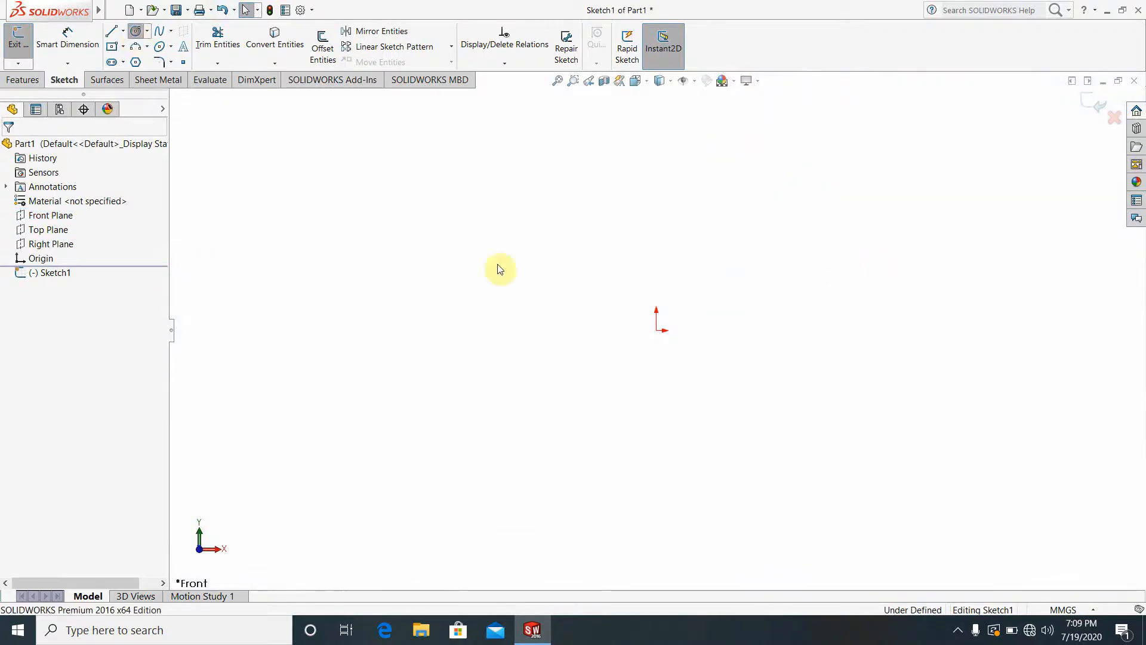
left_click(657, 330)
left_click(802, 439)
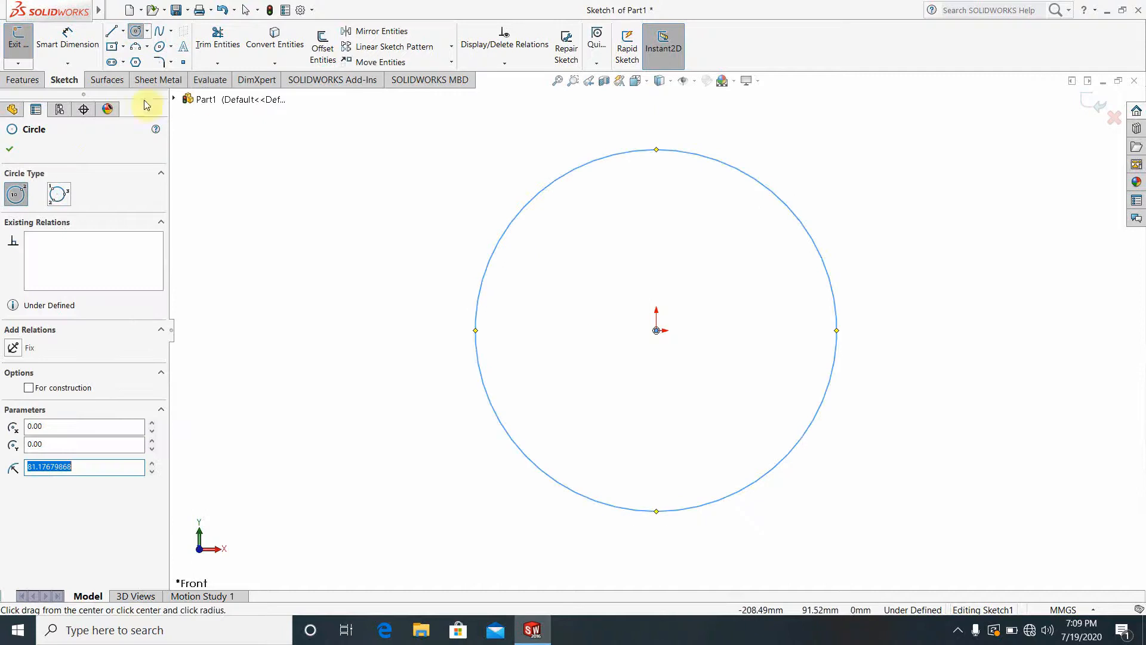
left_click(68, 36)
left_click(807, 231)
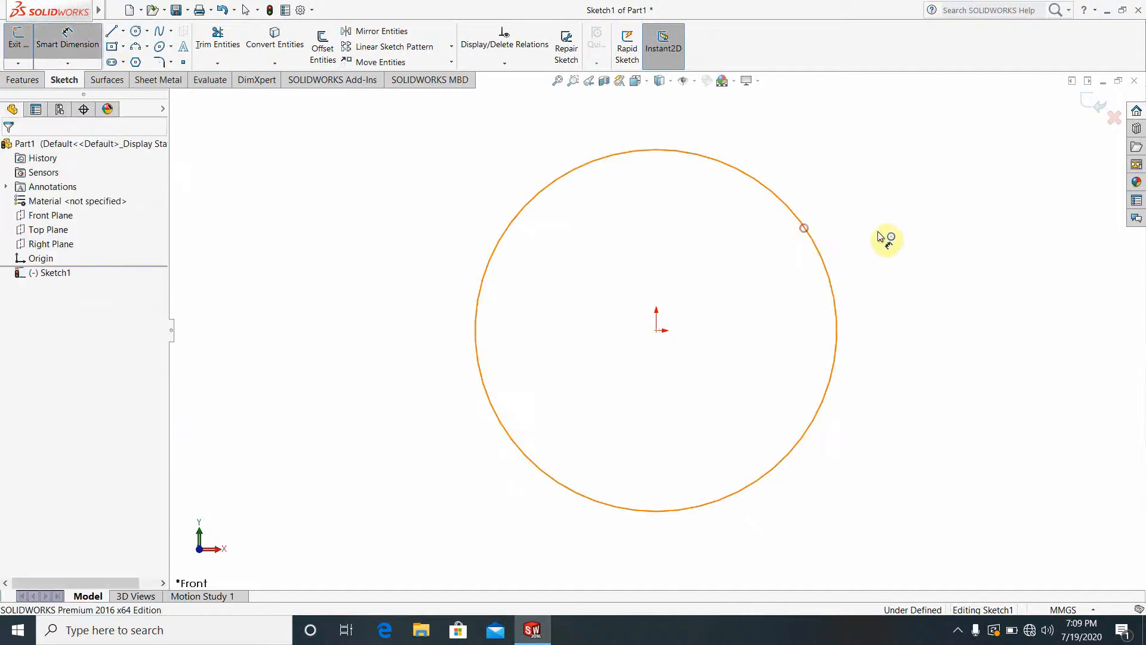
left_click(883, 238)
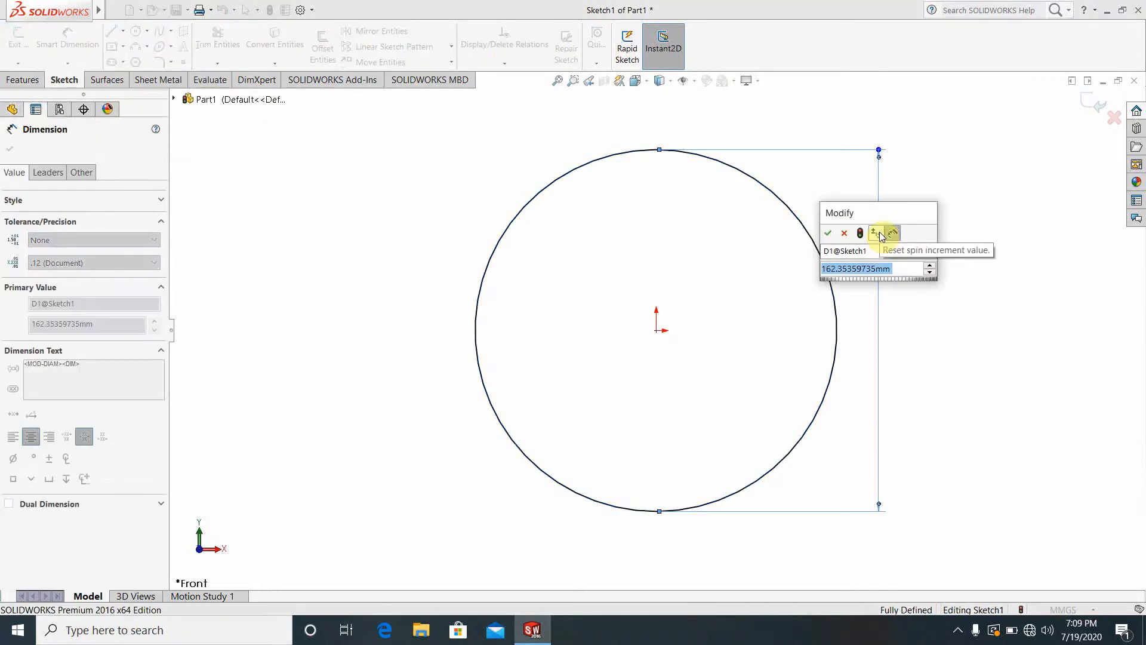
type("94")
key("Return")
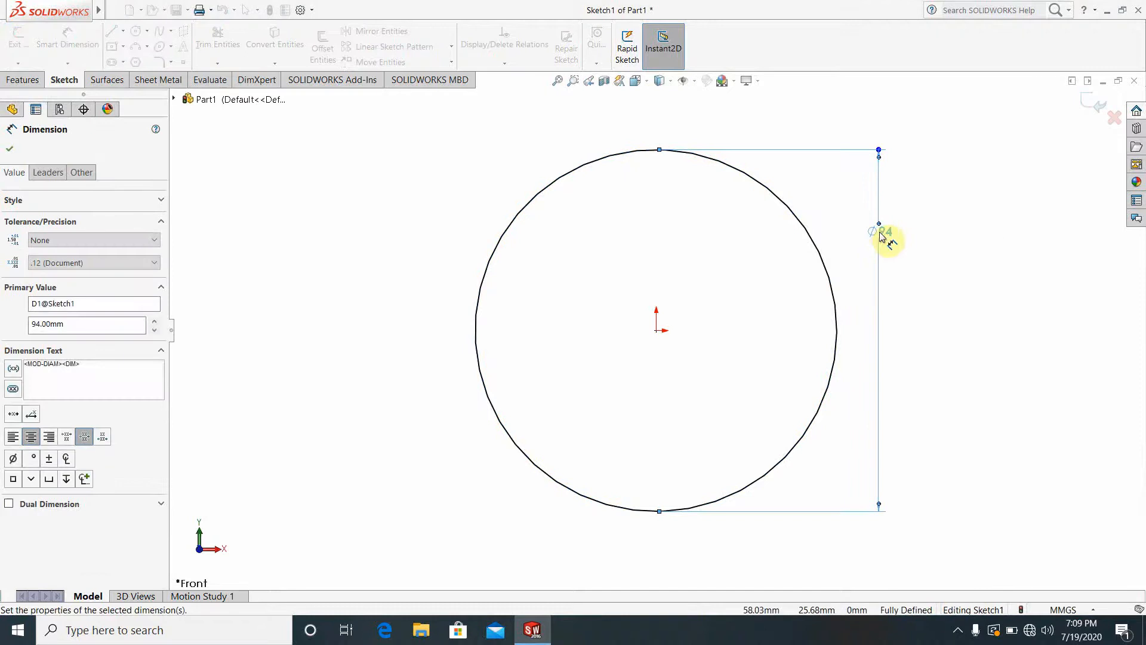
left_click(941, 361)
- Draw a smaller concentric circle of about 33 mm radius centered on the origin, inside the 94 mm circle
left_click(136, 31)
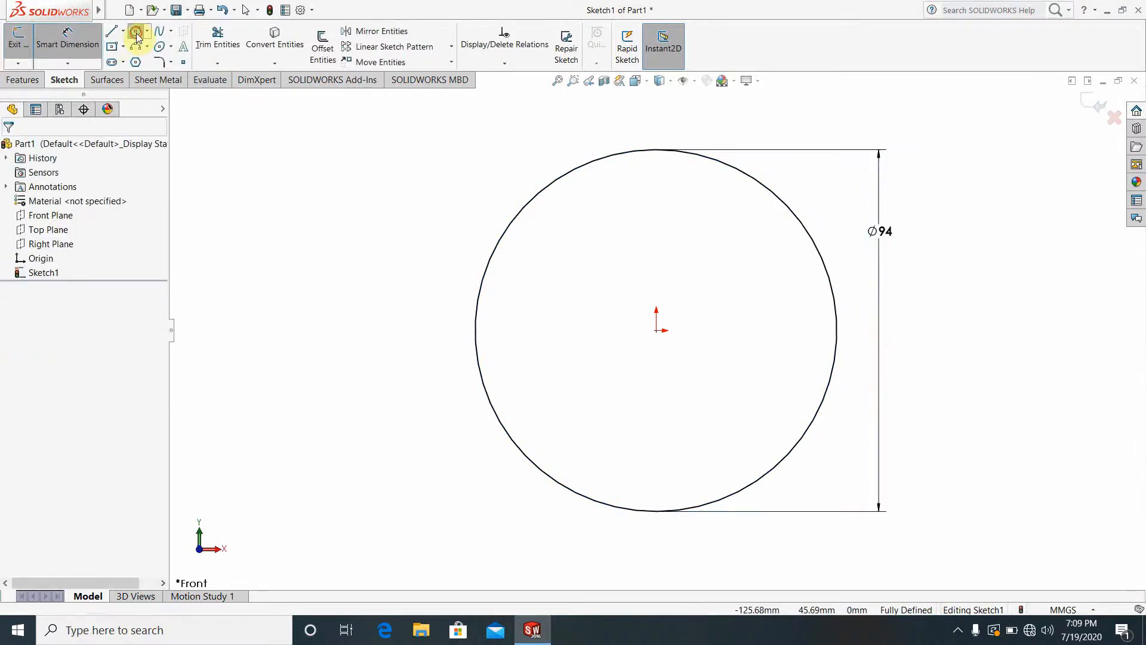
left_click(657, 330)
left_click(737, 431)
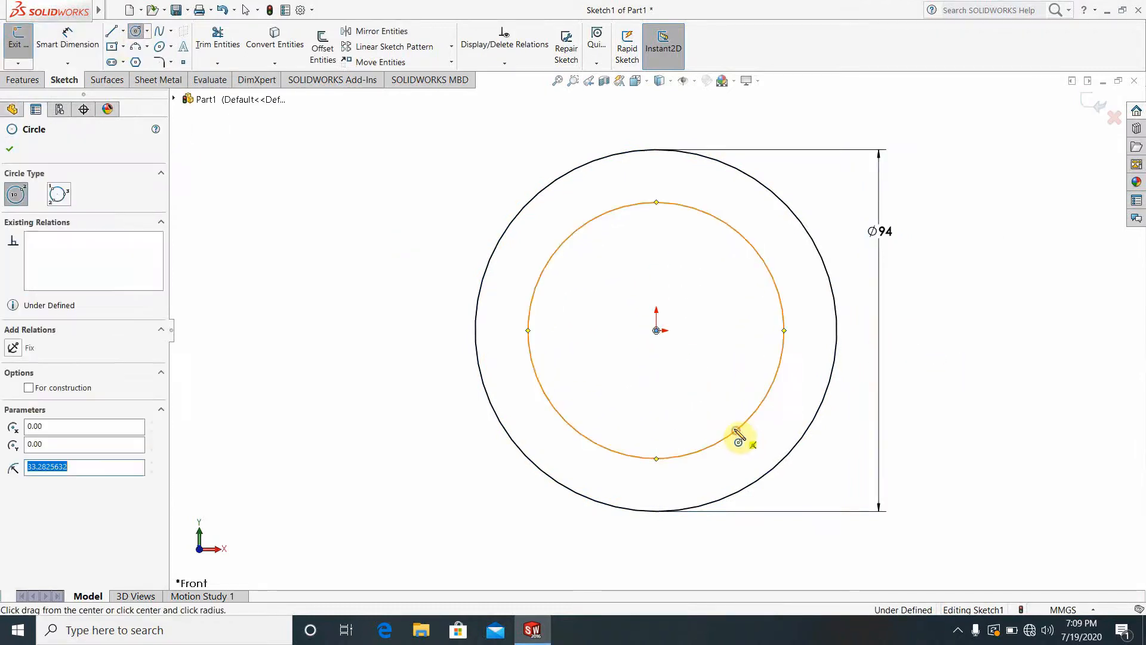
- Dimension the inner concentric circle's diameter to 86 mm
left_click(69, 39)
left_click(540, 297)
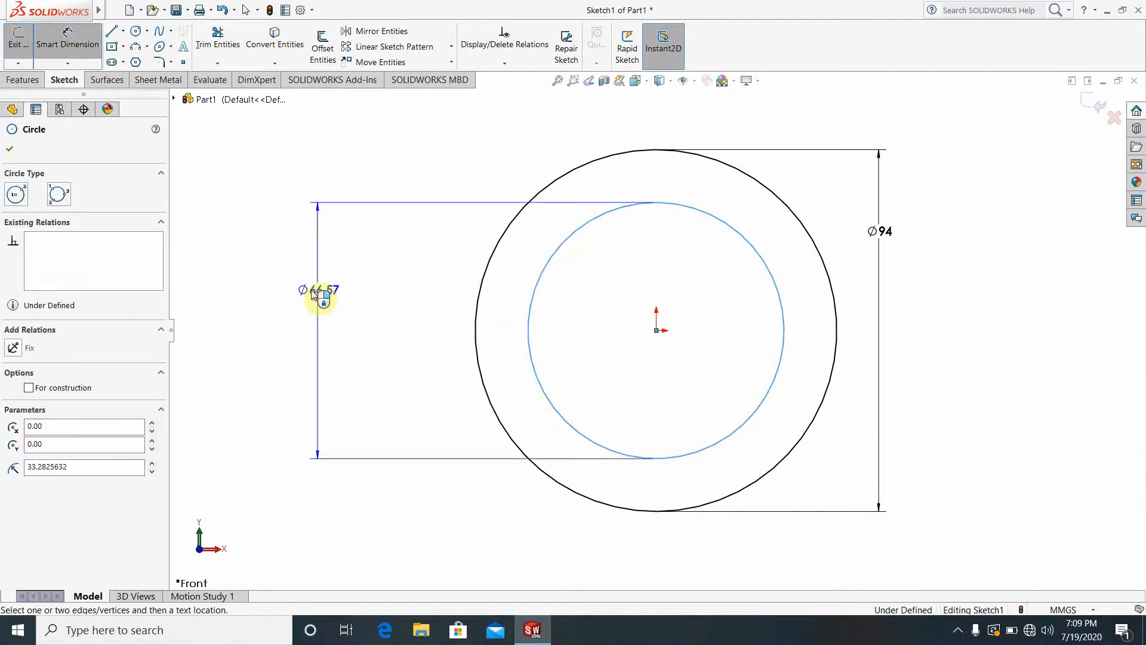
left_click(316, 295)
type("86")
key("Return")
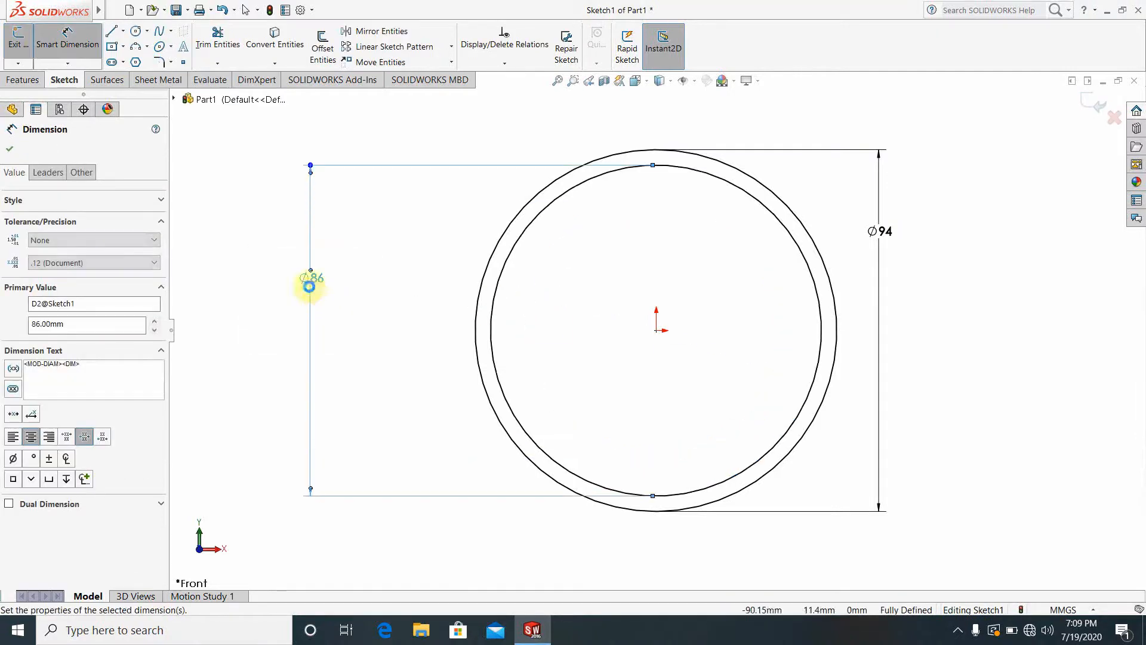
- Extrude the ring profile between the two circles as a blind boss 16 mm deep
scroll(834, 303, "down", 4)
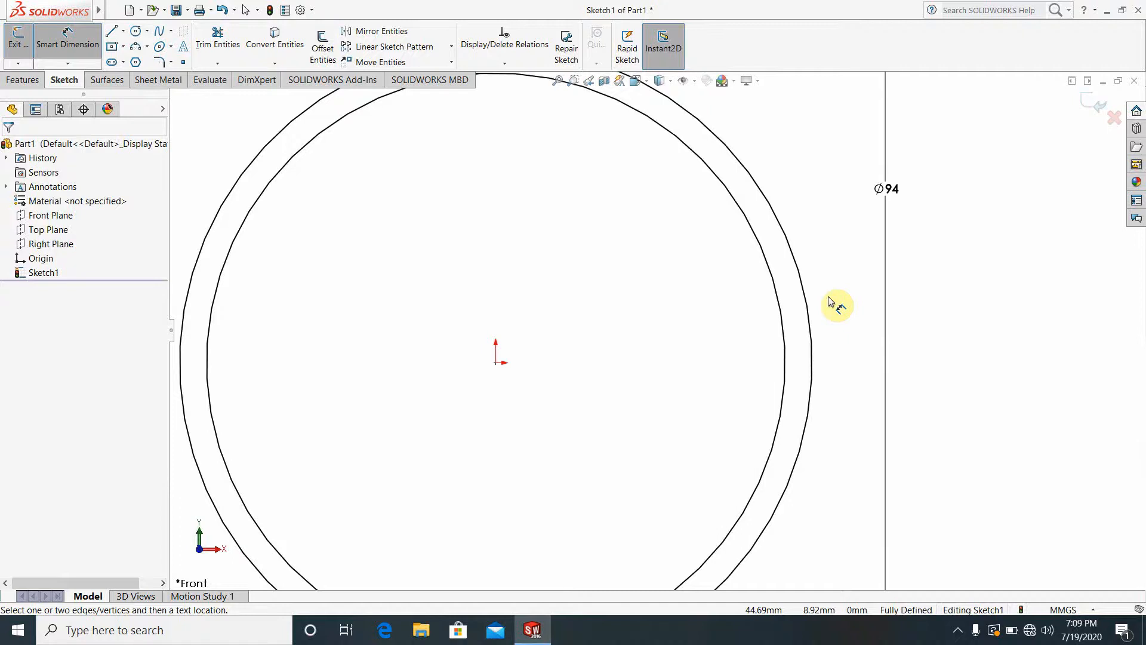
scroll(827, 297, "up", 2)
scroll(773, 244, "down", 2)
scroll(687, 359, "up", 4)
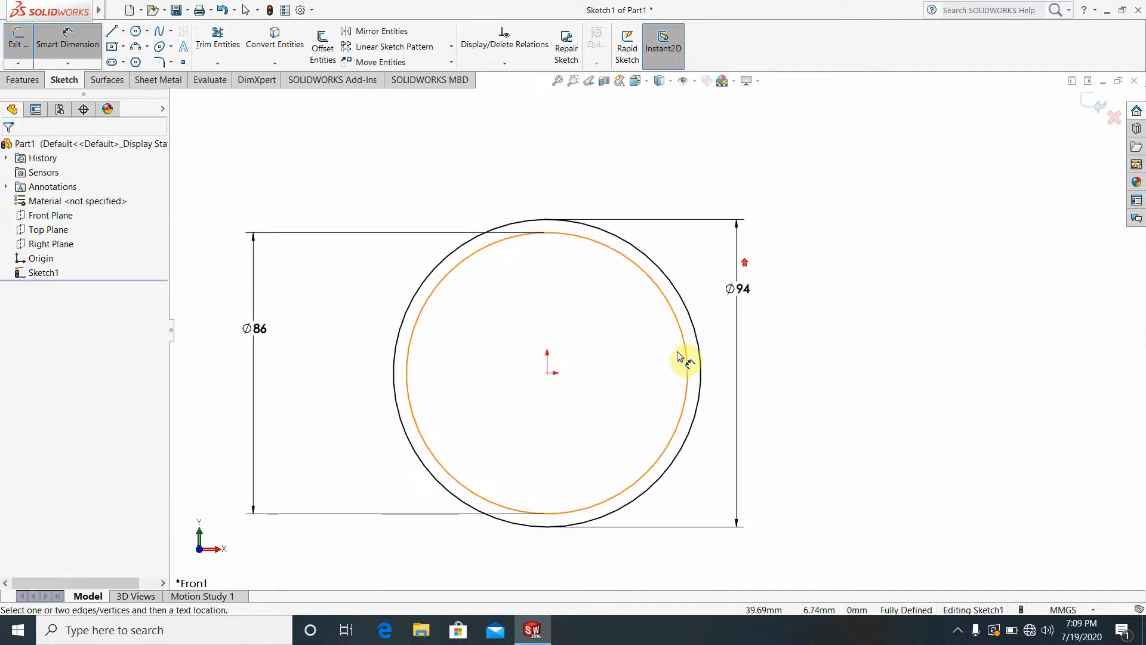
scroll(604, 324, "down", 1)
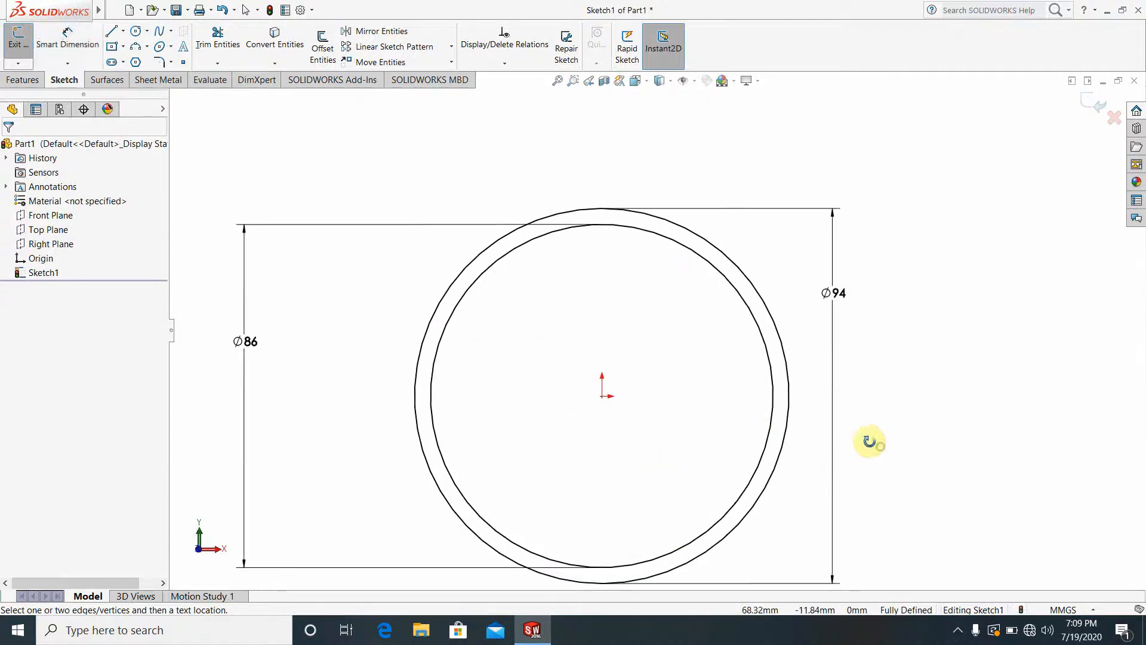
middle_click_drag(874, 440, 824, 440)
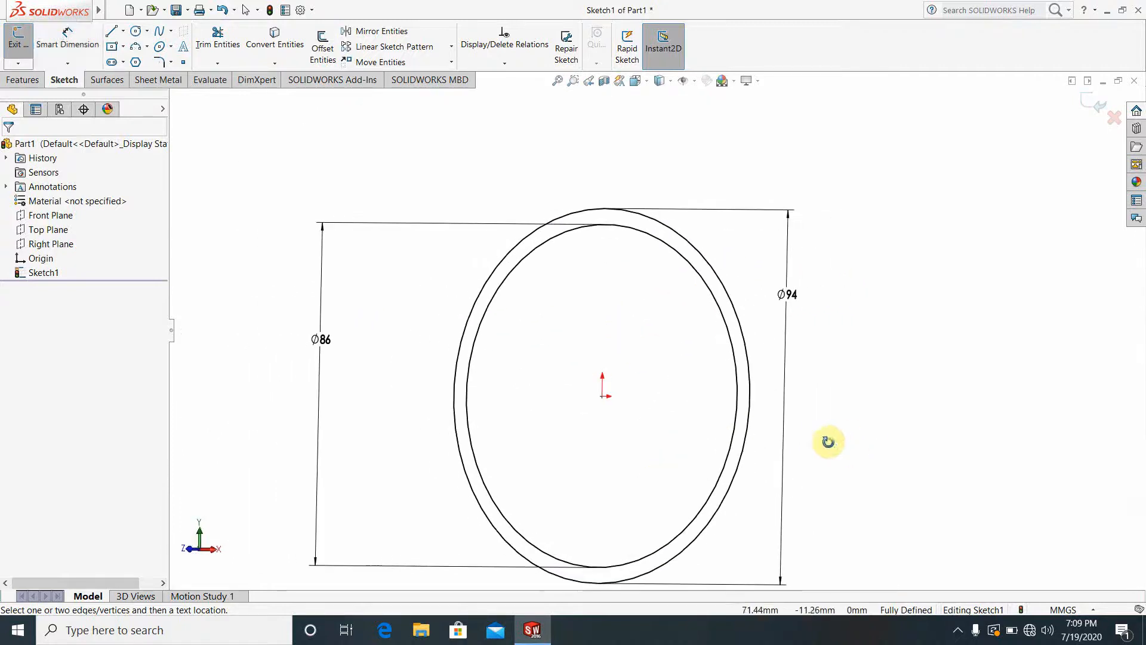
left_click(21, 81)
left_click(24, 48)
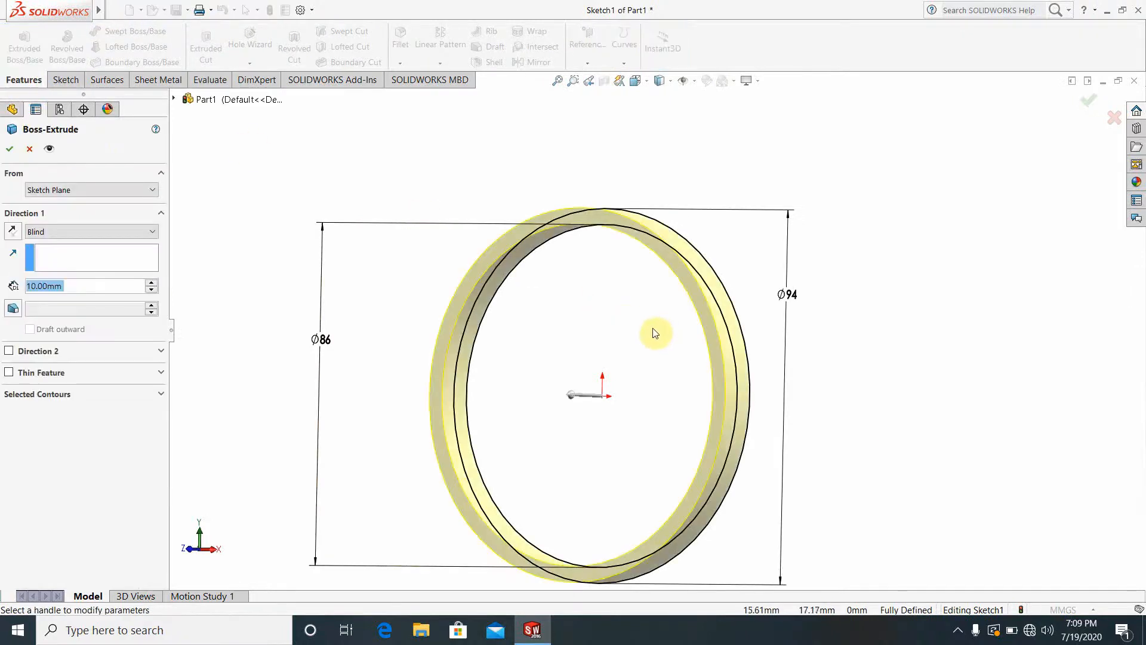
type("16")
key("Return")
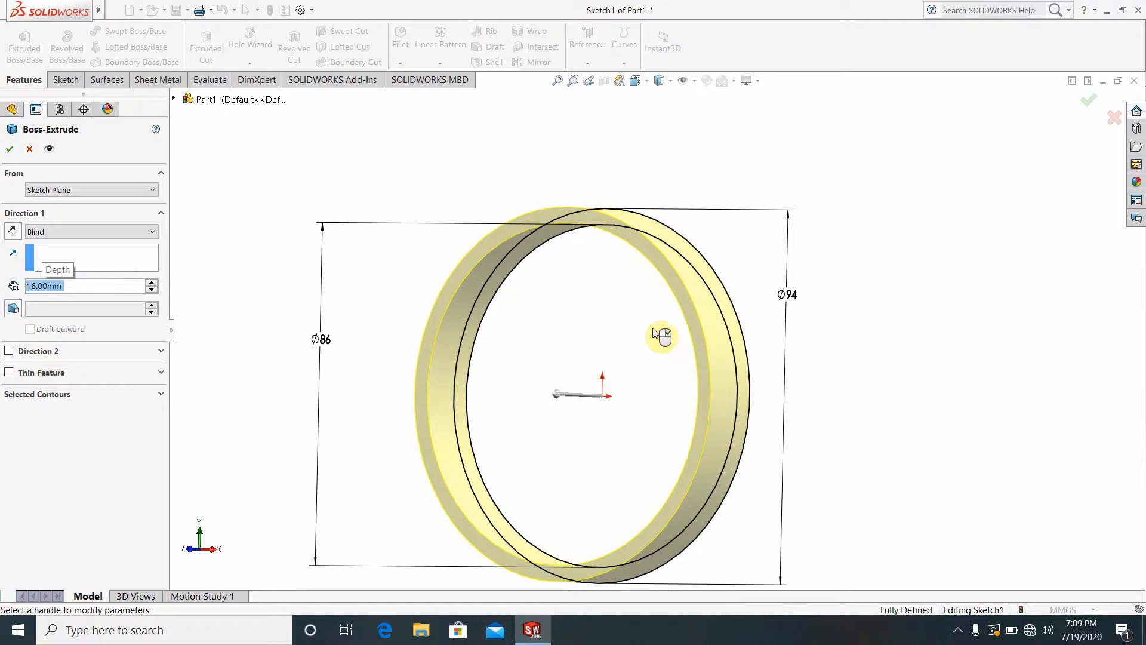
left_click(11, 150)
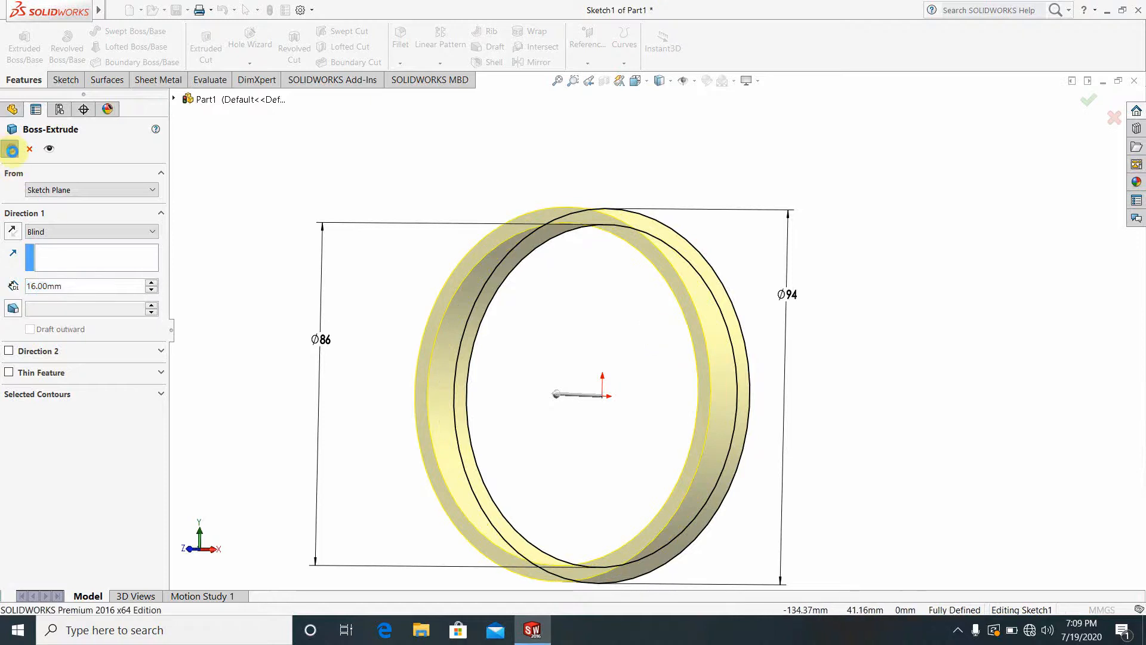
- Start a sketch on the ring's front annular face and view that face straight on
scroll(660, 410, "up", 3)
middle_click_drag(657, 405, 655, 368, "ctrl")
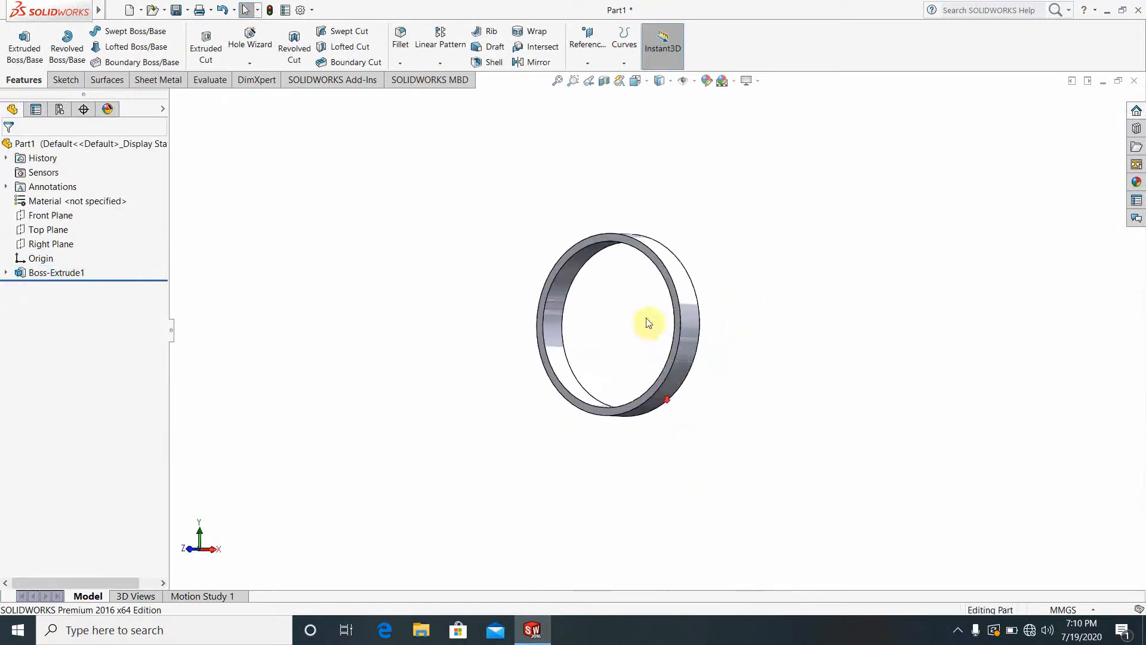
scroll(645, 315, "down", 4)
mouse_move(822, 356)
middle_mouse_down()
mouse_move(837, 370)
mouse_move(882, 373)
mouse_move(808, 353)
middle_mouse_up()
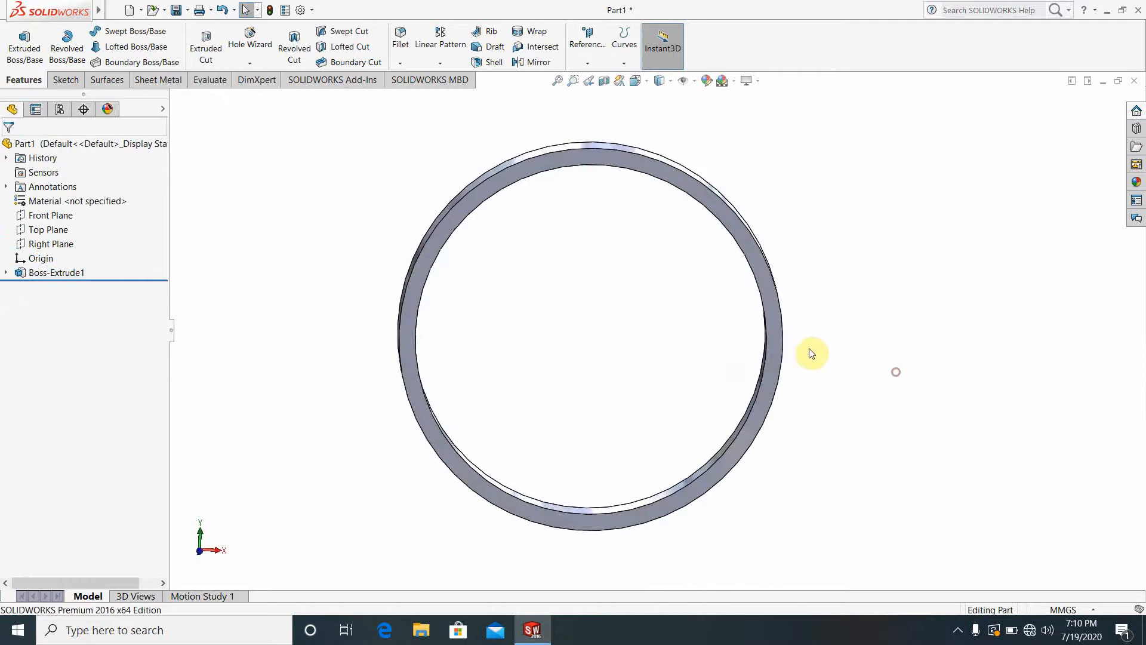
left_click(774, 342)
left_click(824, 306)
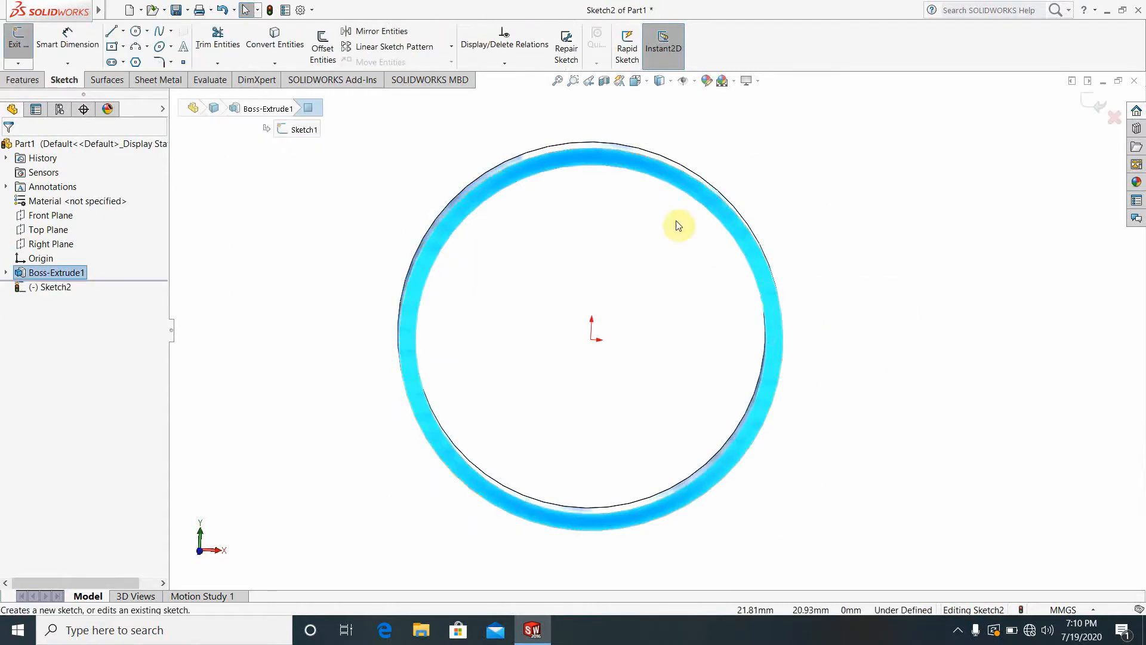
left_click(635, 80)
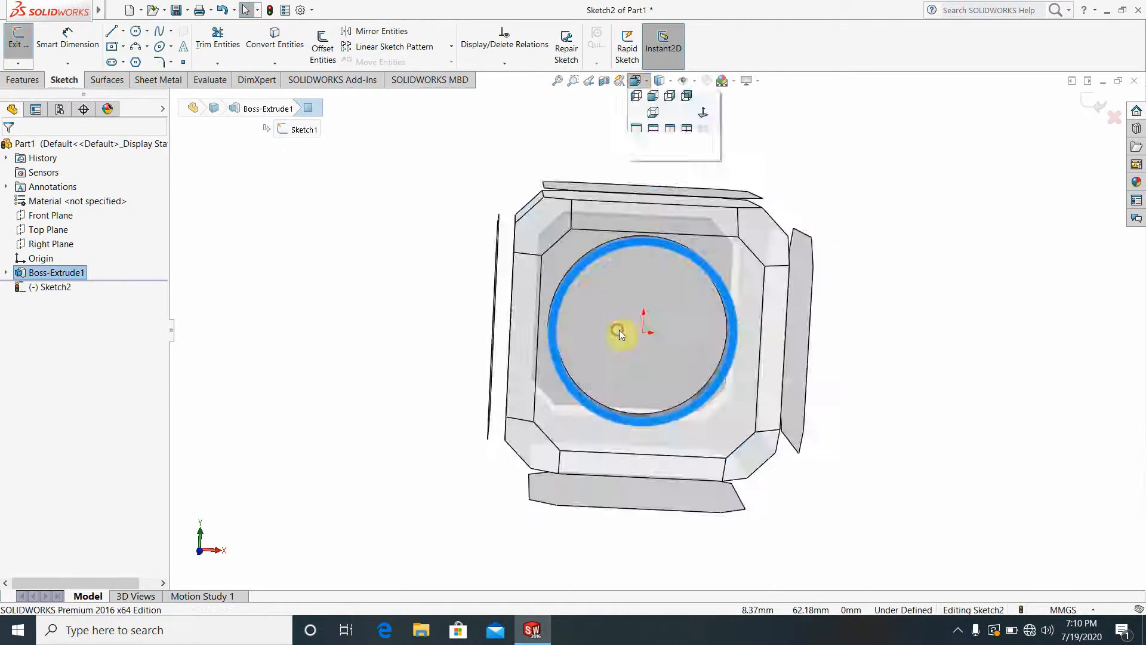
left_click(619, 329)
scroll(757, 227, "up", 4)
scroll(757, 226, "down", 4)
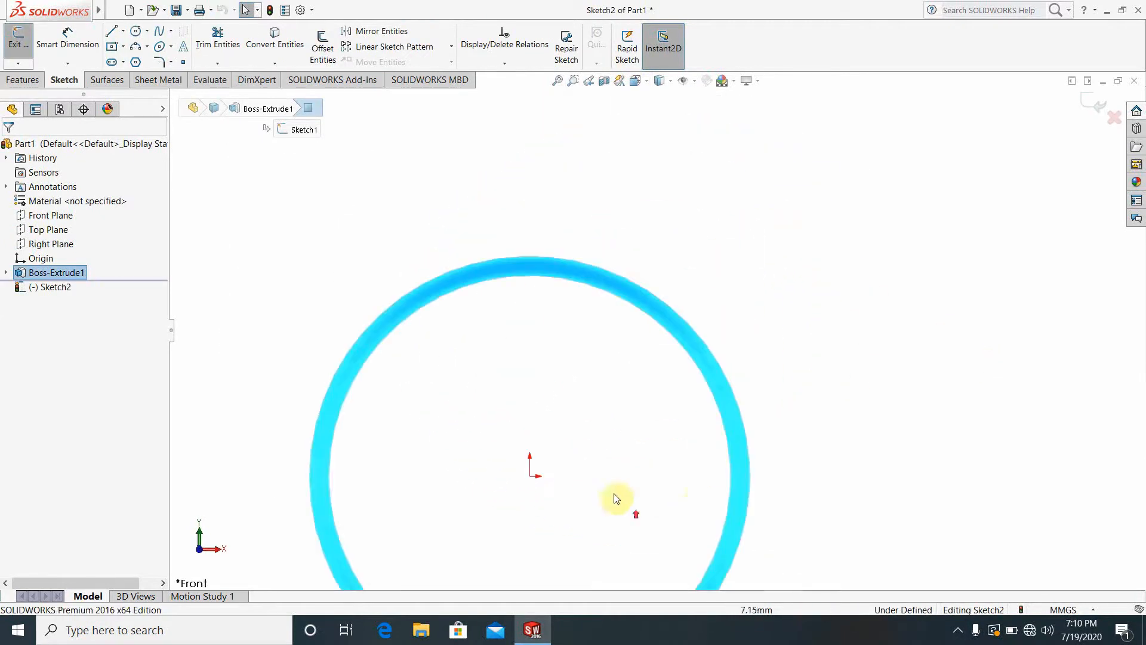
scroll(614, 479, "up", 3)
scroll(650, 295, "down", 2)
scroll(644, 251, "up", 2)
scroll(644, 251, "down", 2)
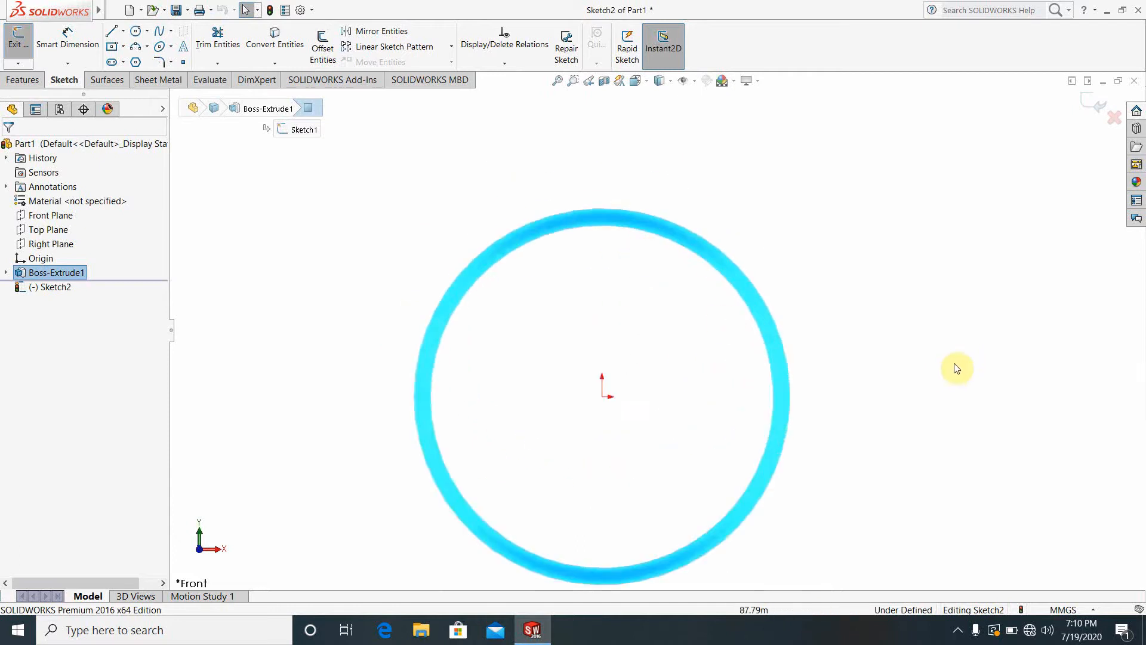
left_click(123, 37)
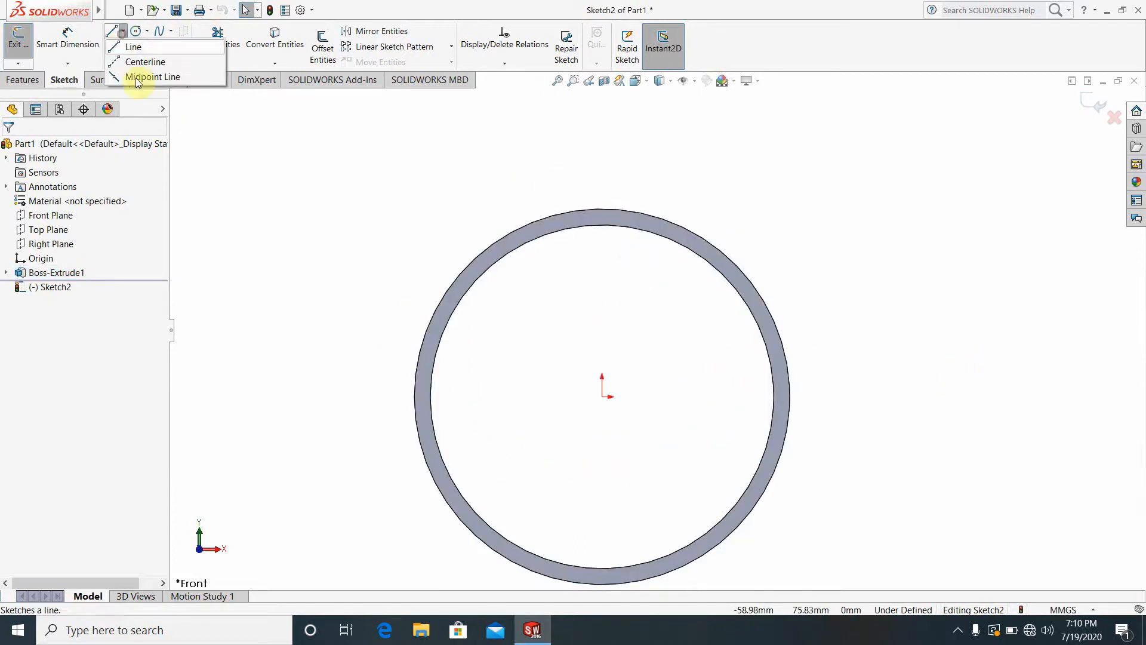
left_click(123, 61)
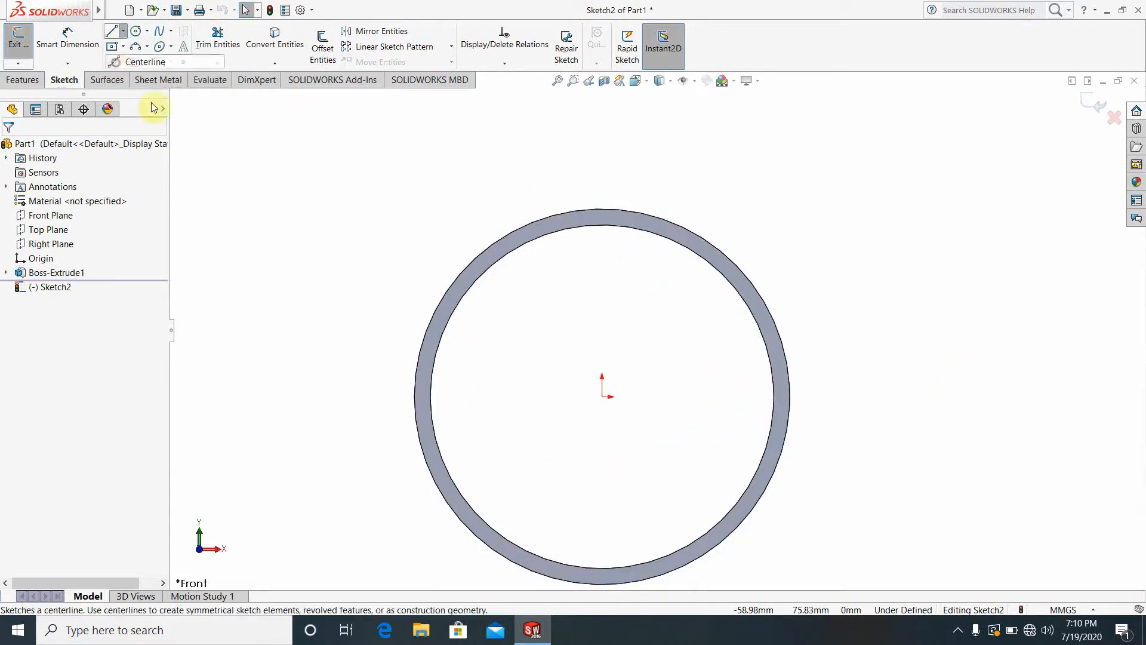
left_click(602, 394)
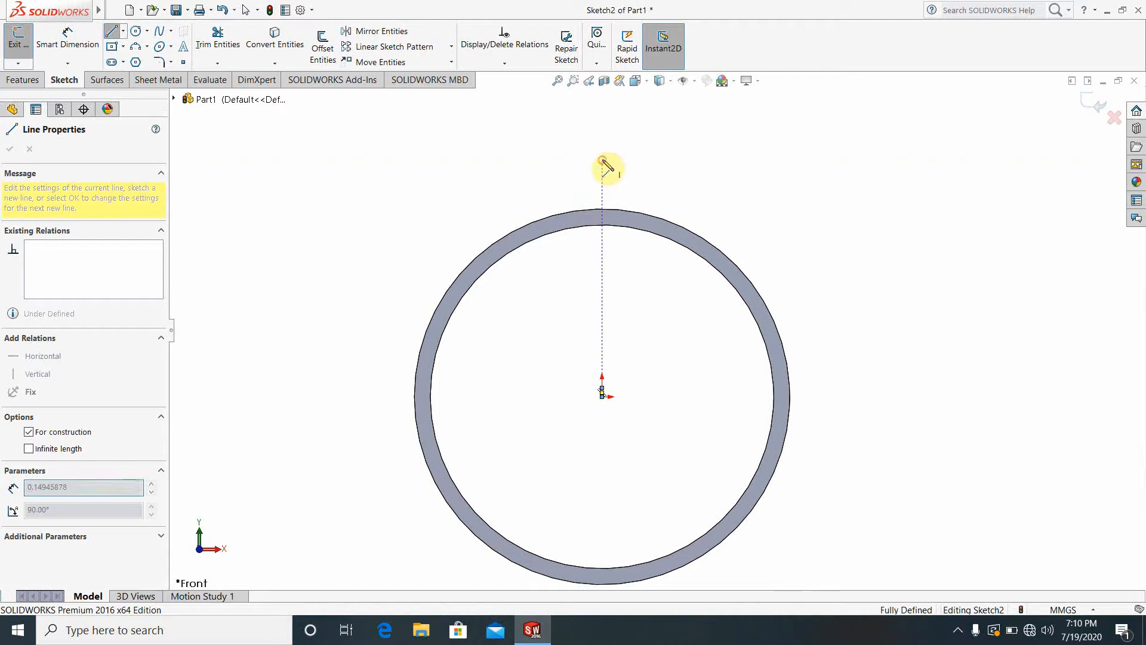
key("Escape")
key("Escape")
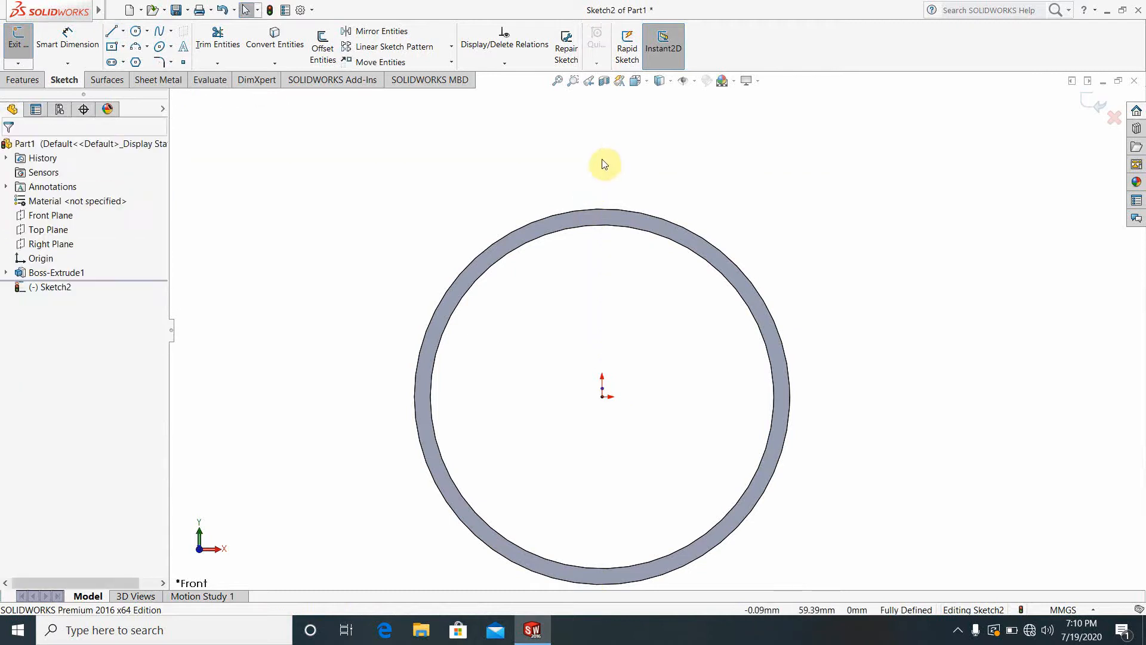
scroll(691, 402, "down", 8)
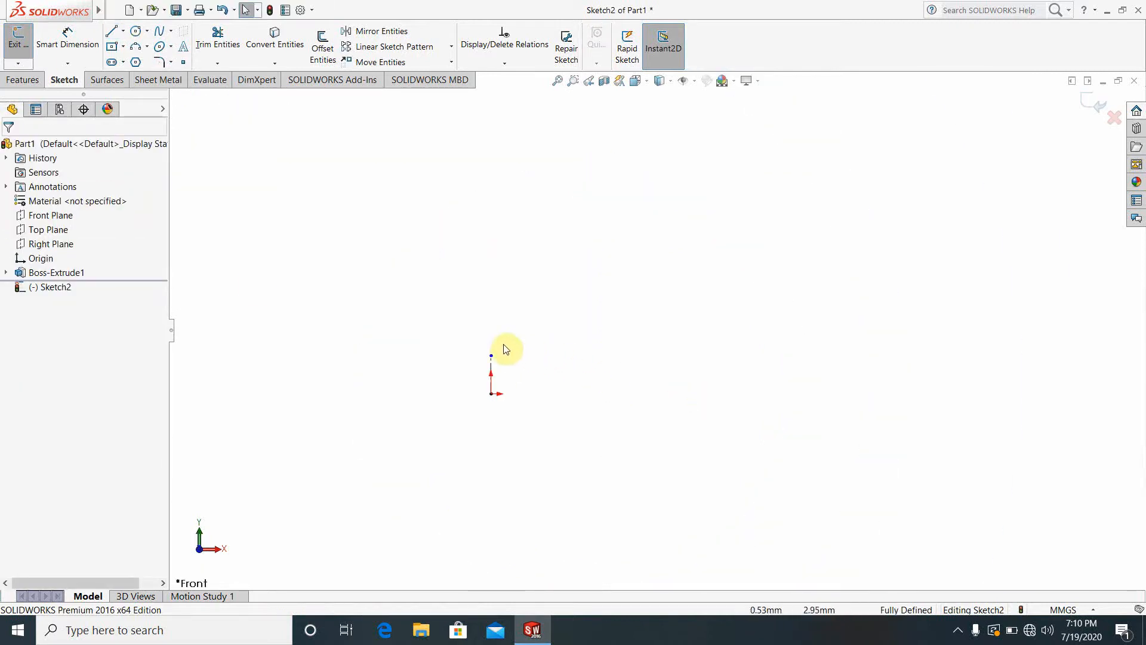
left_click(217, 39)
left_click_drag(579, 358, 417, 374)
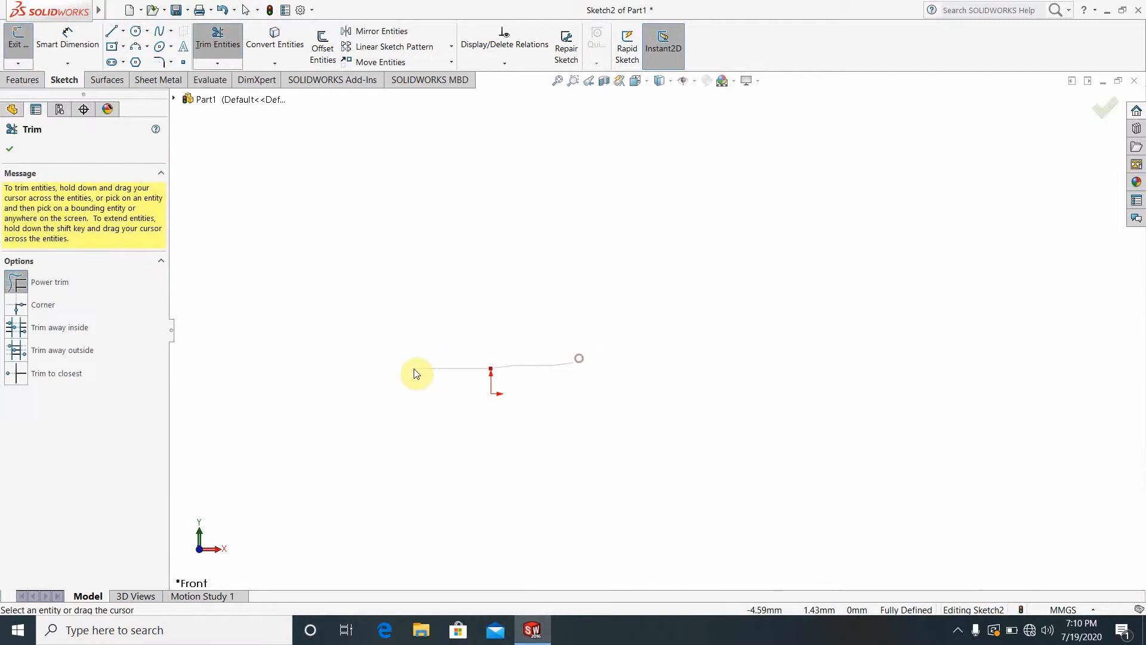
scroll(665, 281, "up", 8)
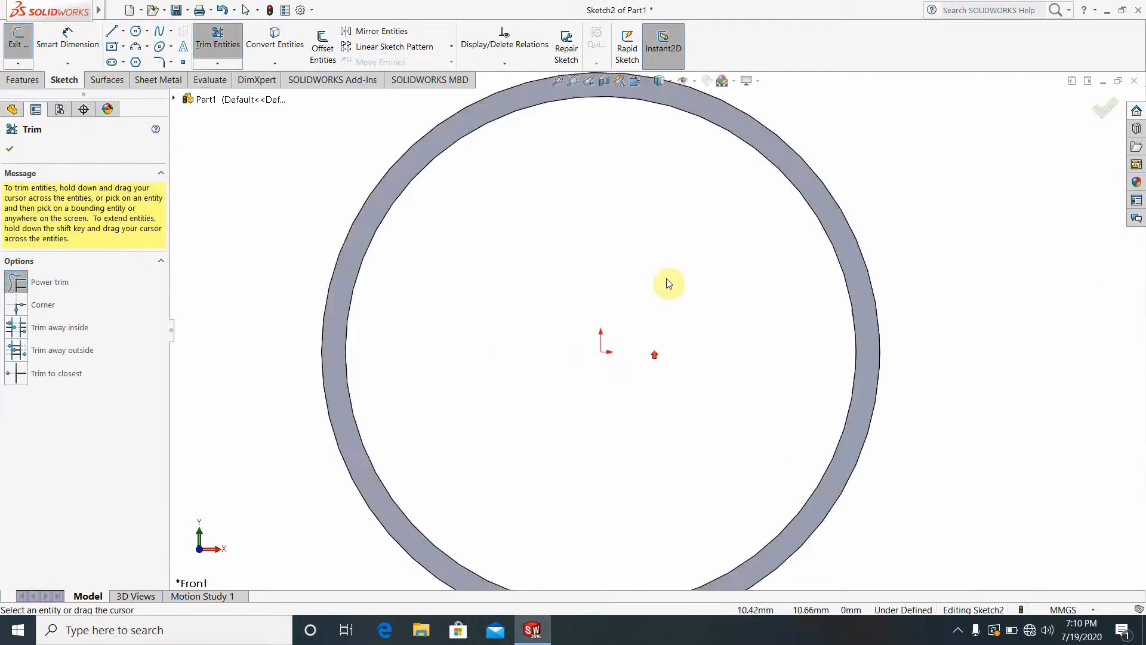
- Draw a nearly vertical centerline from the origin upward to beyond the ring's outer edge
left_click(123, 32)
left_click(145, 58)
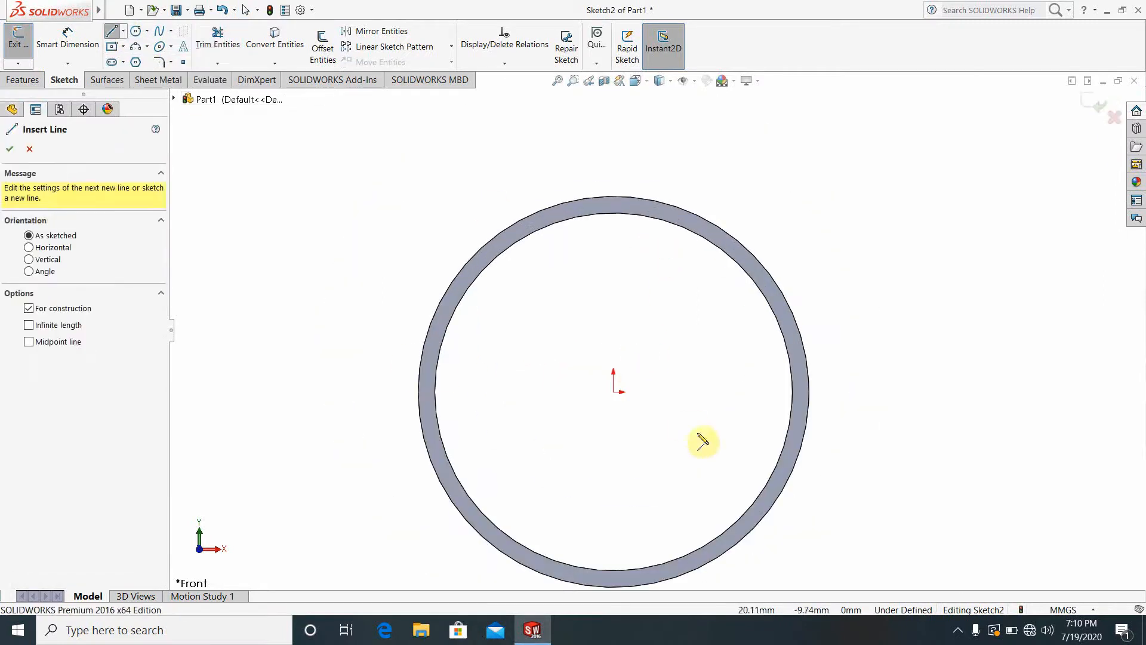
left_click(613, 393)
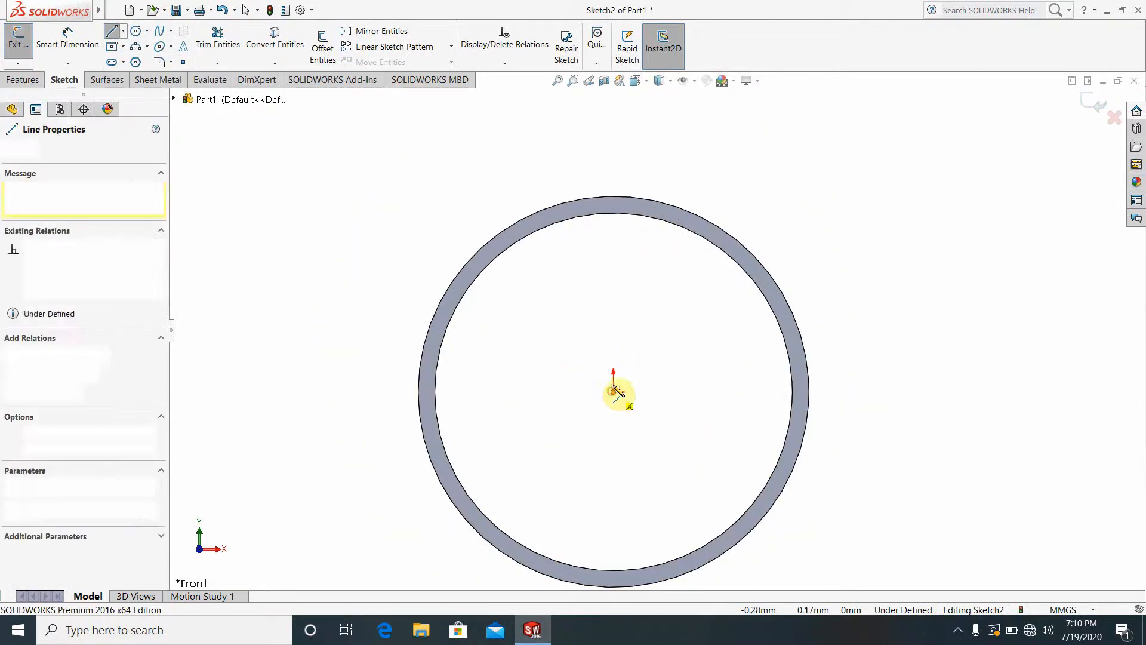
left_click(610, 127)
key("Escape")
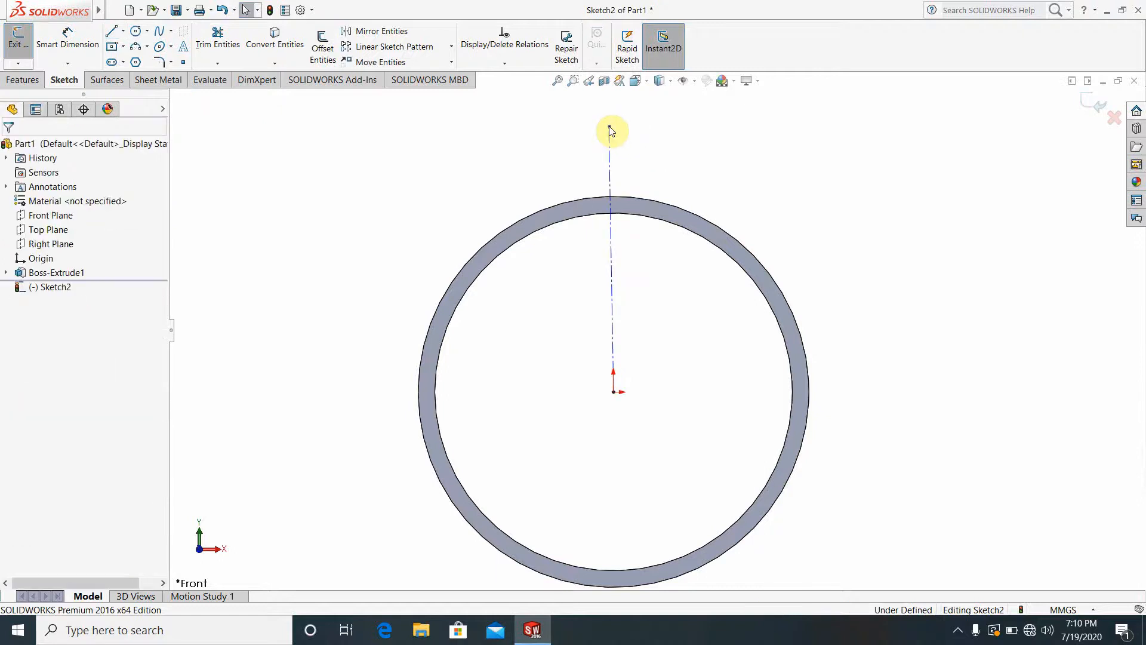
- Draw a circle of about 45 mm radius centered on the origin, between the ring's inner and outer edges
scroll(755, 310, "down", 3)
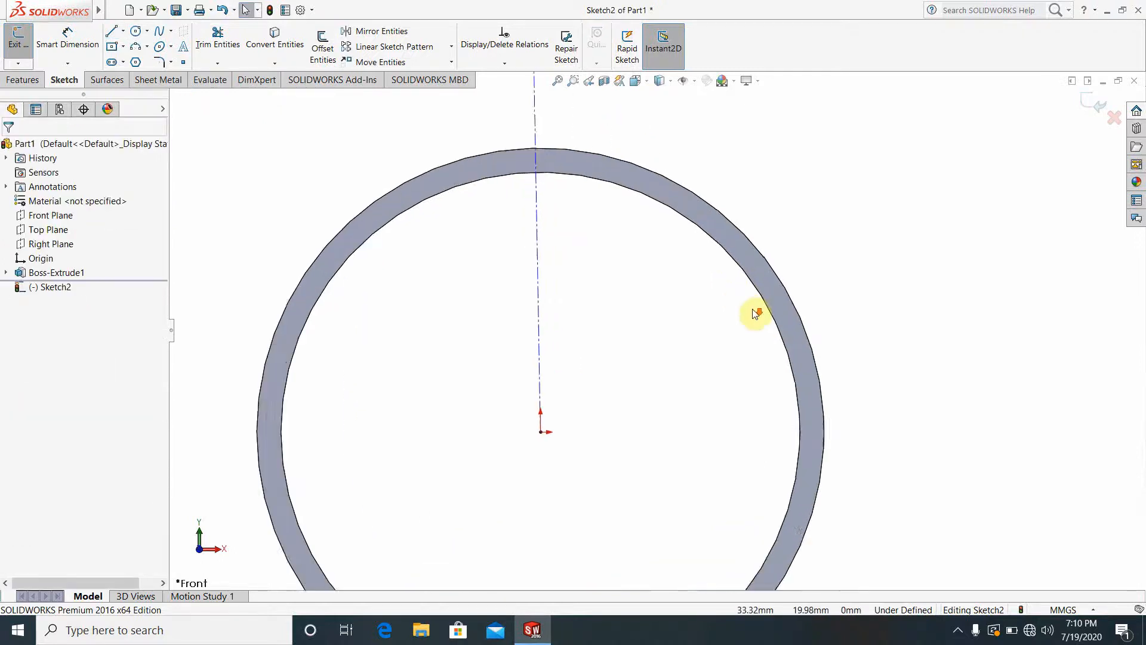
scroll(755, 310, "up", 1)
mouse_move(54, 21)
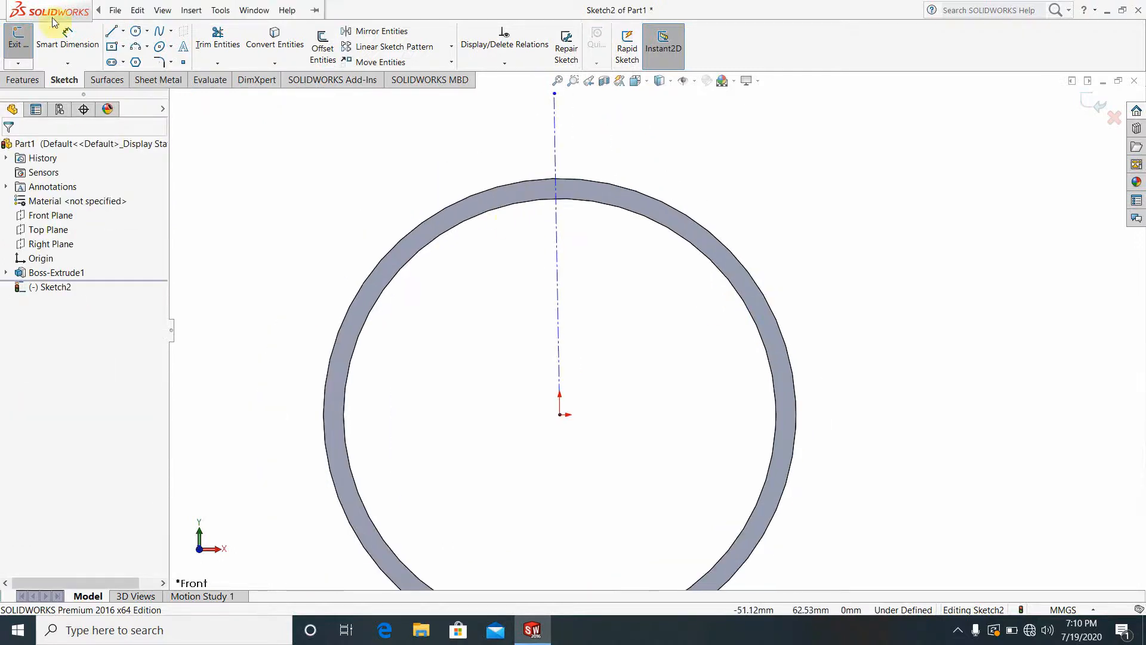
left_click(136, 34)
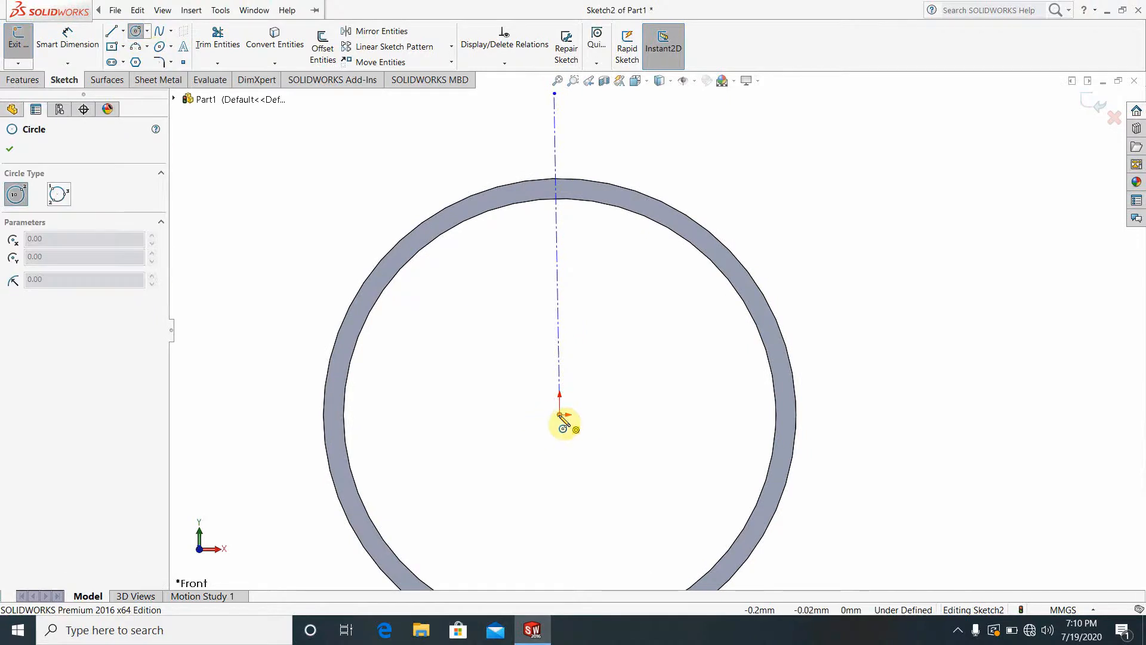
left_click(560, 414)
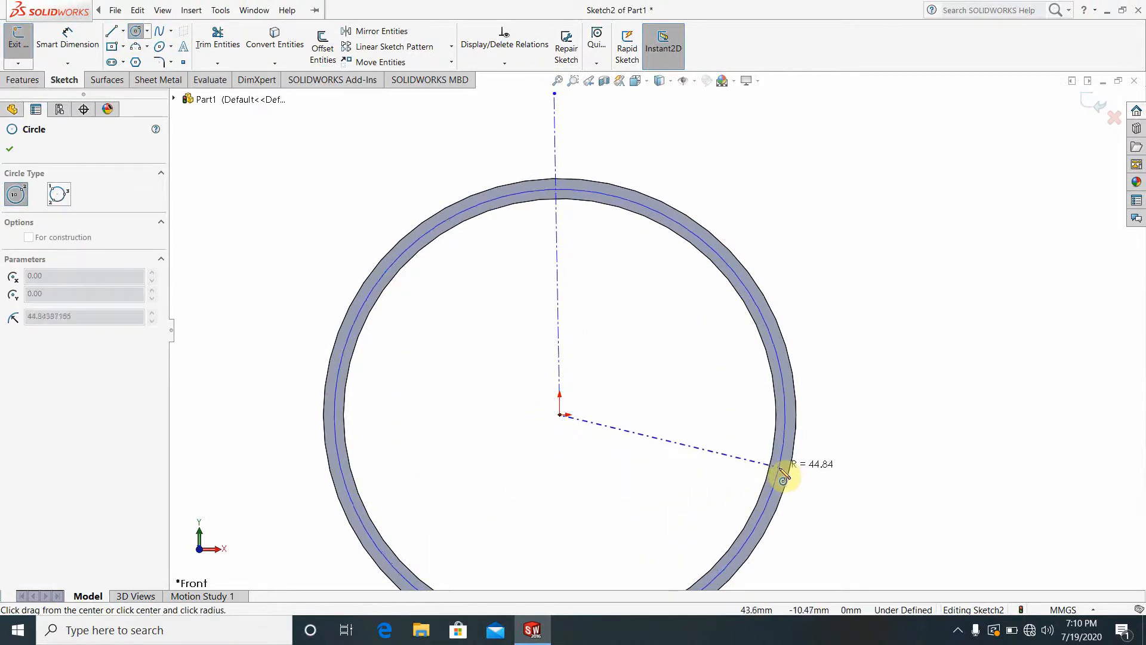
left_click(783, 472)
- Dimension the diameter of the circle on the ring's face to 90 mm
left_click(67, 41)
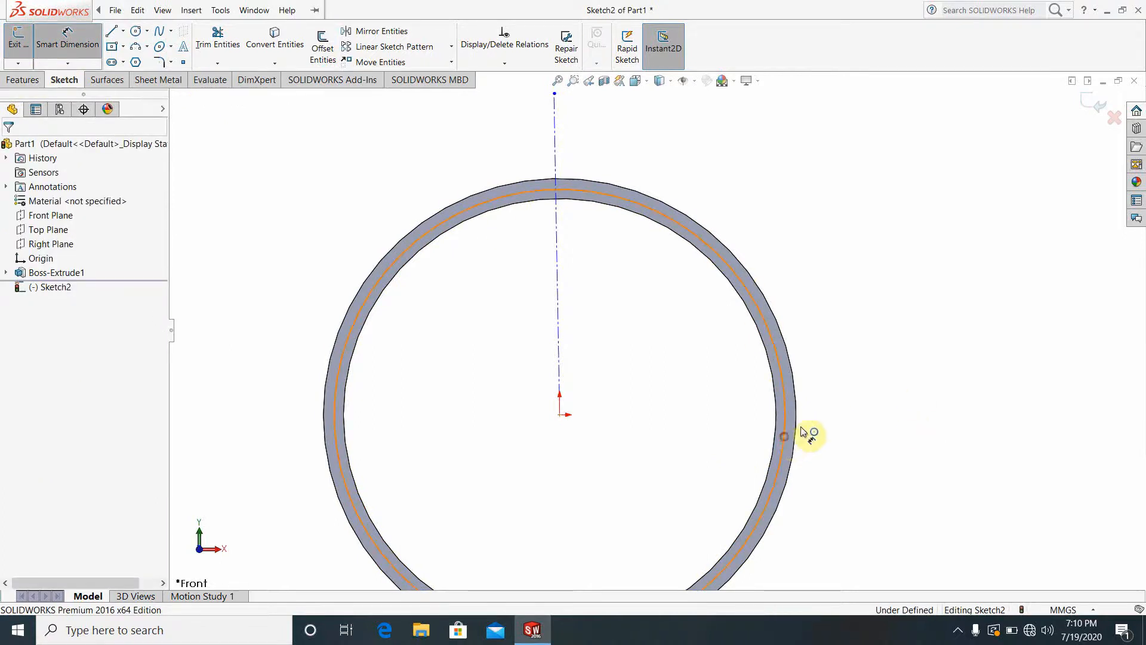
left_click(786, 439)
left_click(905, 383)
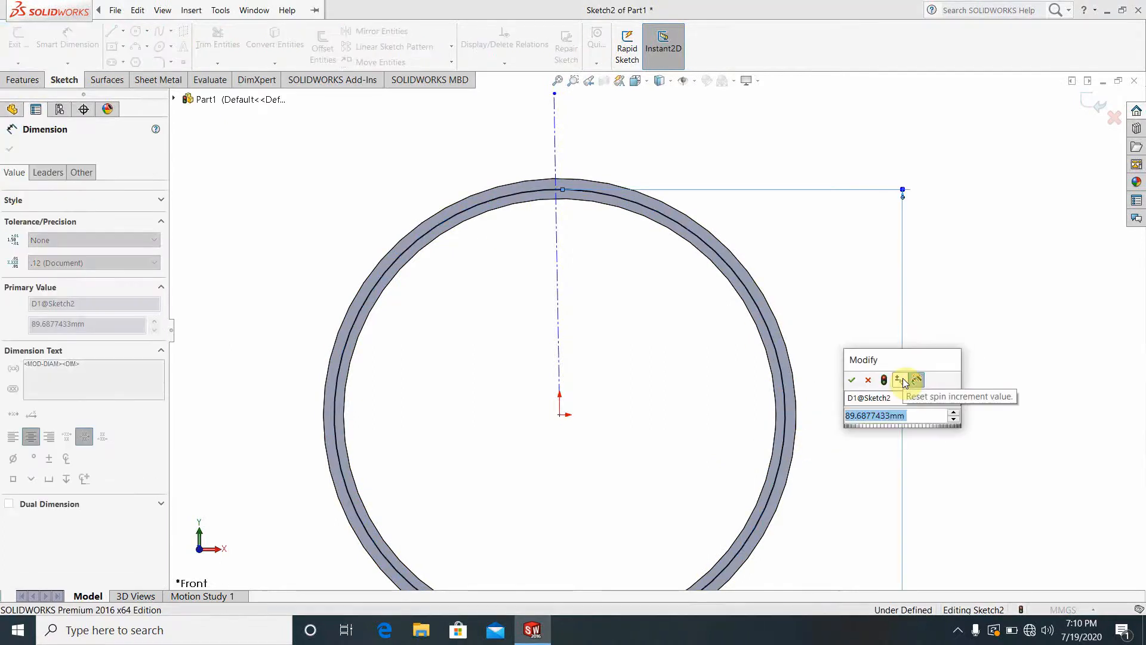
type("90")
key("Return")
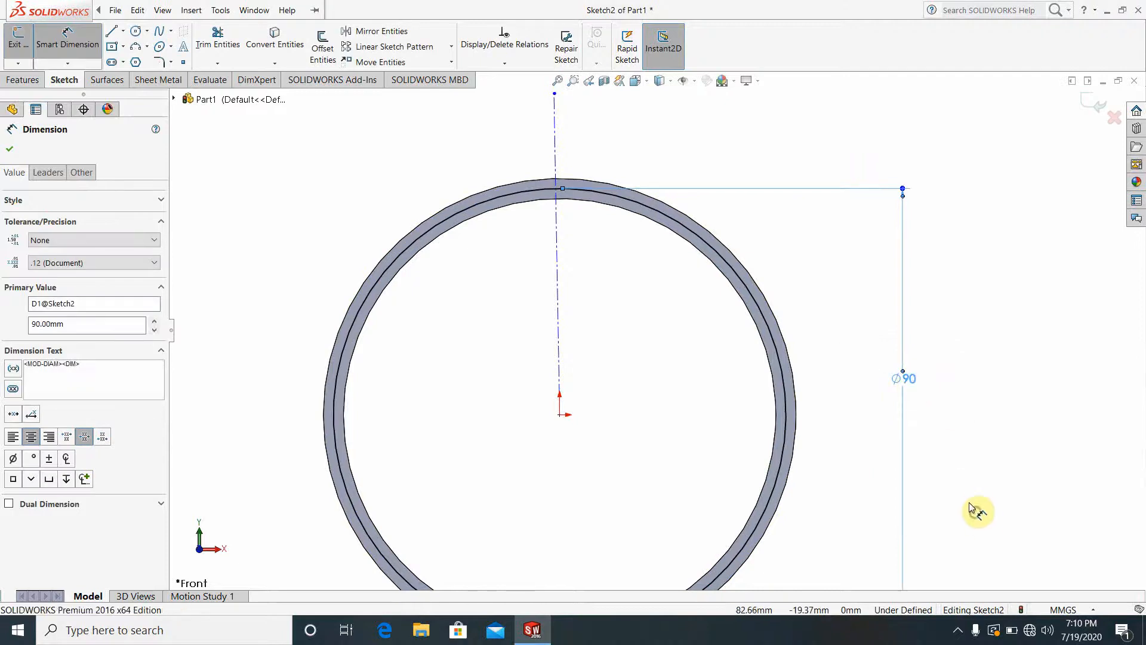
left_click(975, 512)
- Draw a circle of about 5 mm radius centered where the vertical centerline crosses the 90 mm circle on the ring's face
scroll(559, 200, "down", 5)
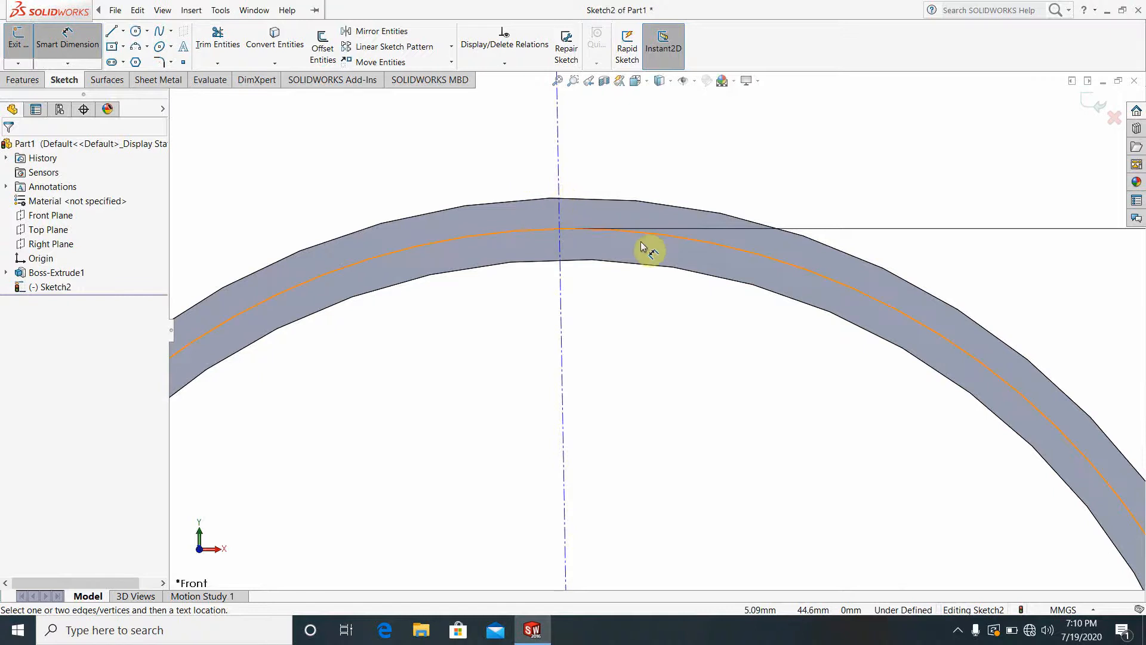
scroll(645, 251, "down", 1)
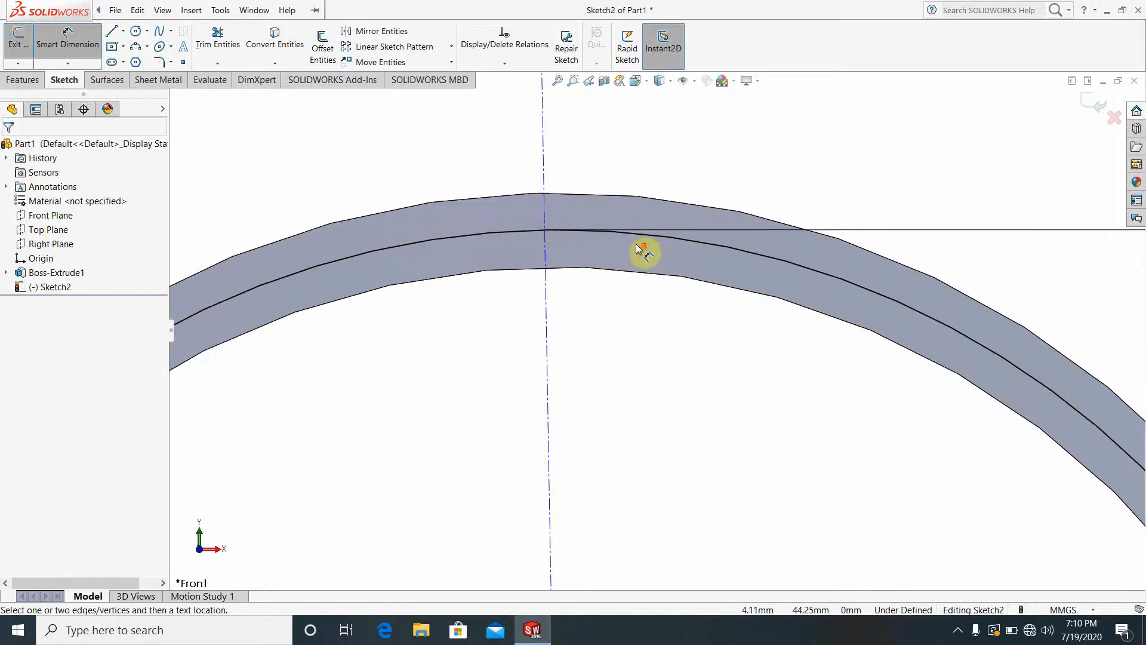
left_click(136, 32)
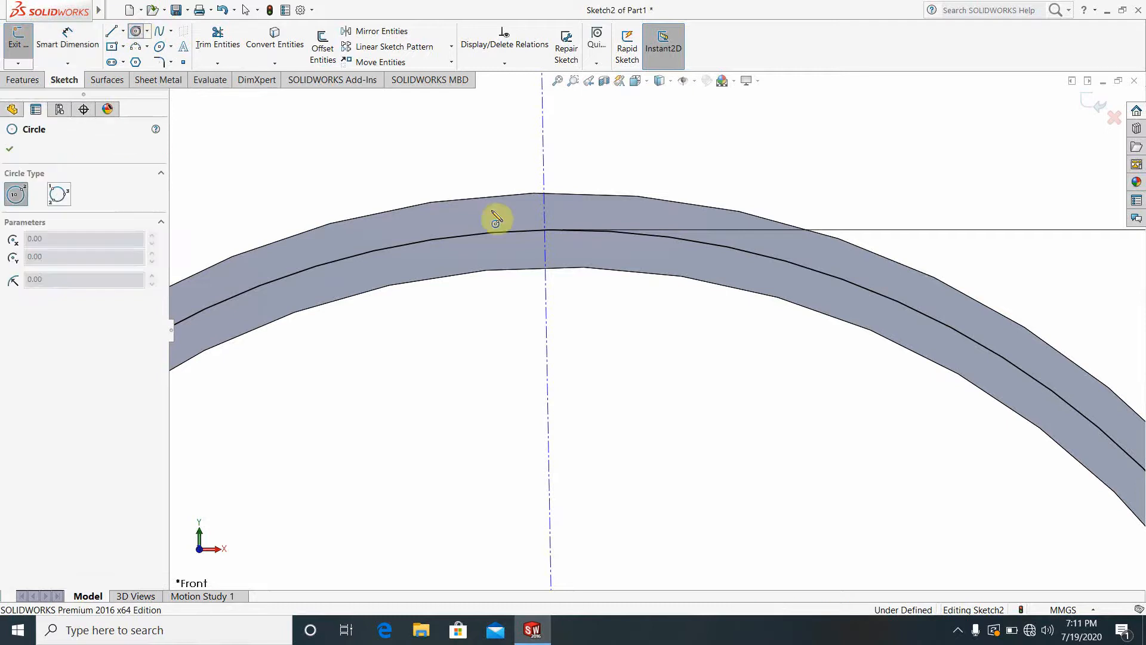
left_click(544, 230)
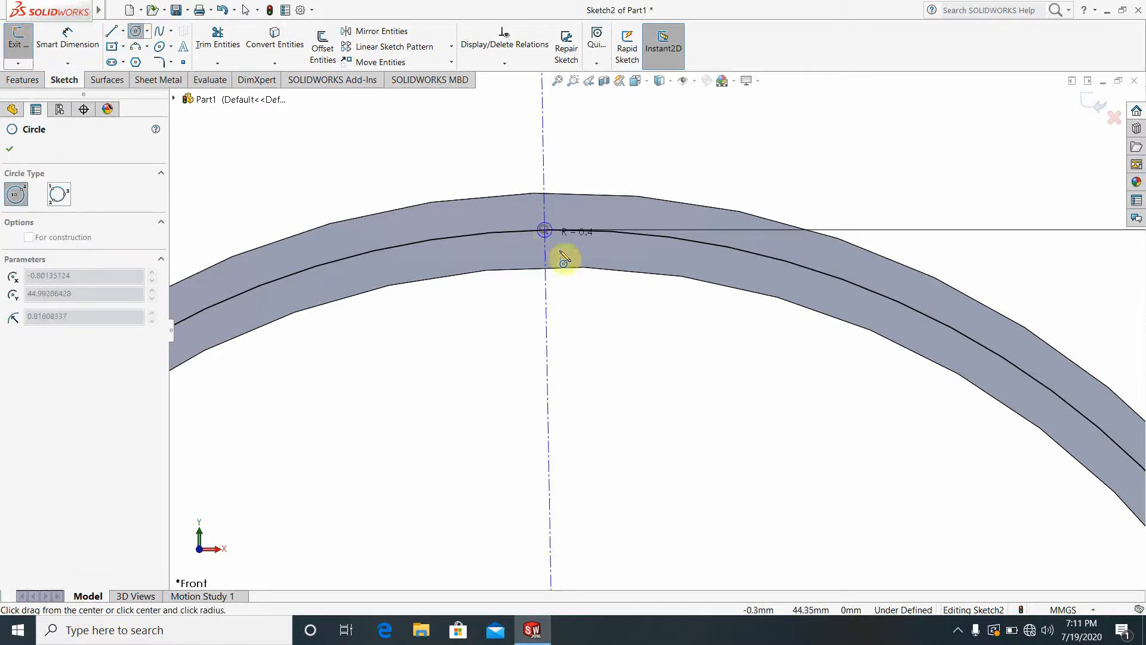
left_click(588, 311)
- Dimension the diameter of the small circle at the top of the ring to 12 mm
left_click(67, 39)
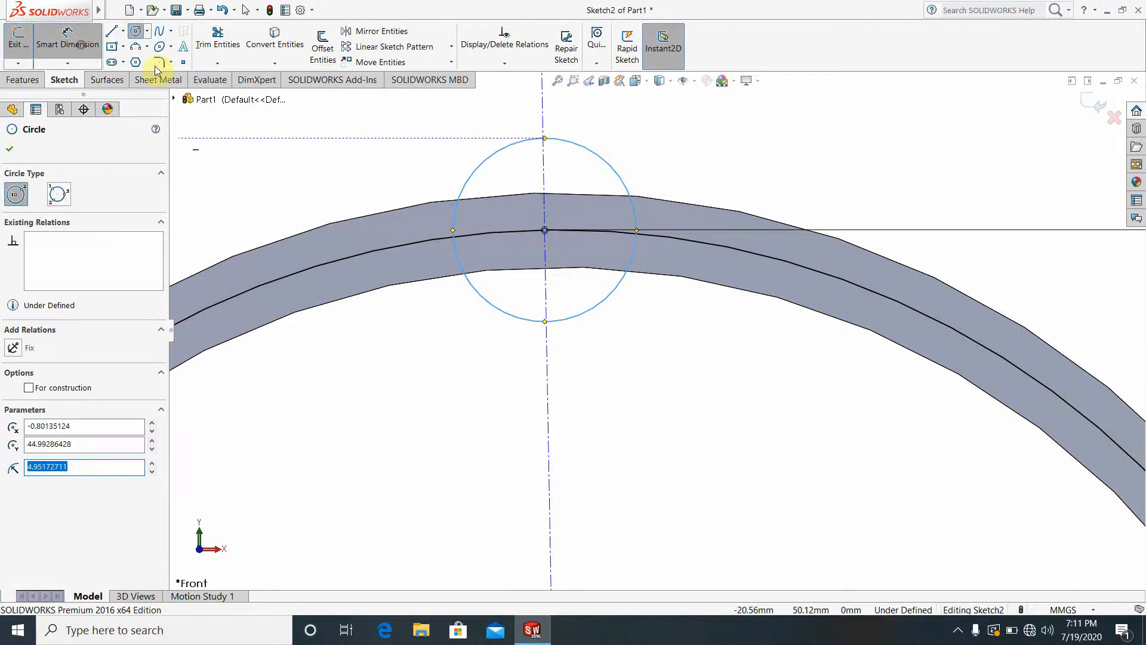
left_click(620, 175)
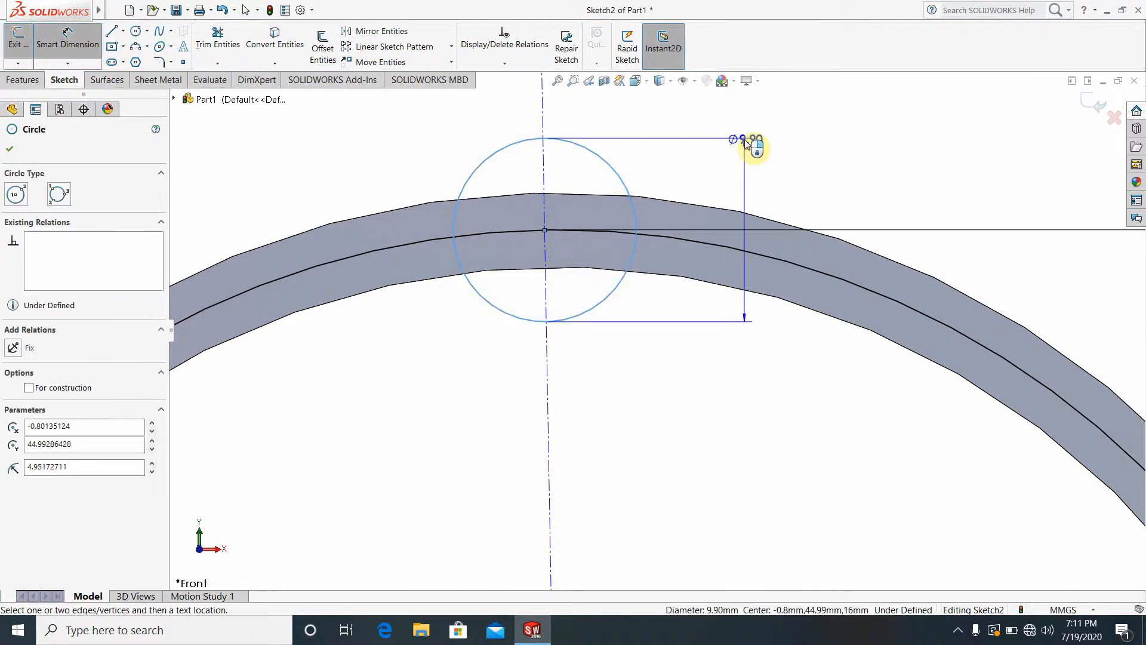
left_click(753, 136)
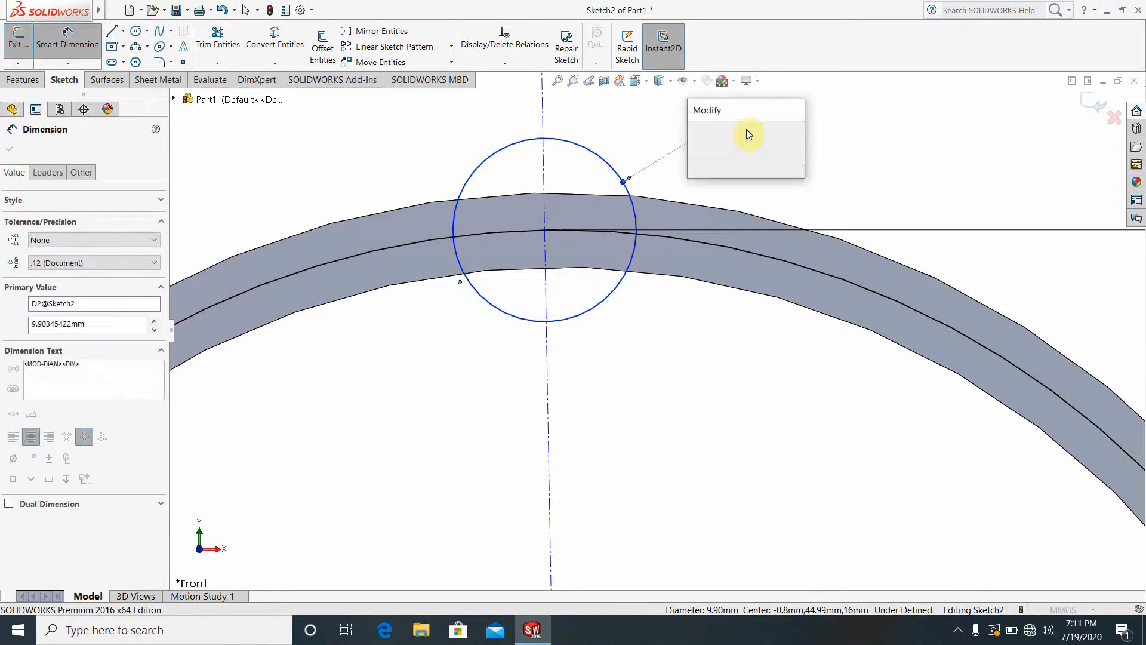
type("12")
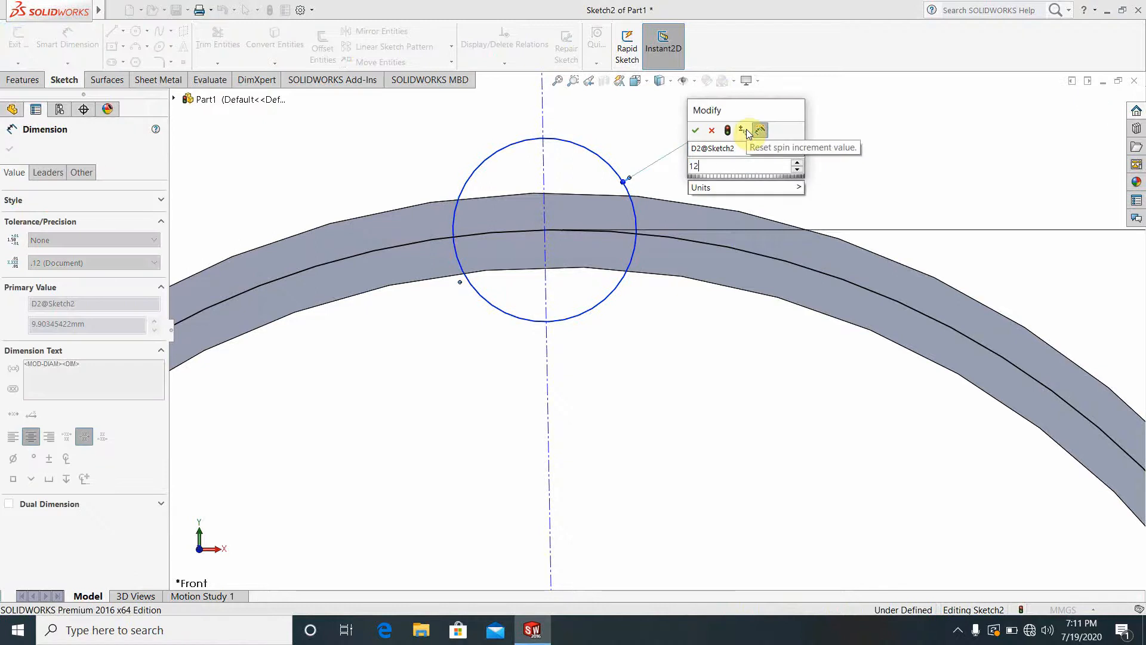
key("Return")
left_click(890, 174)
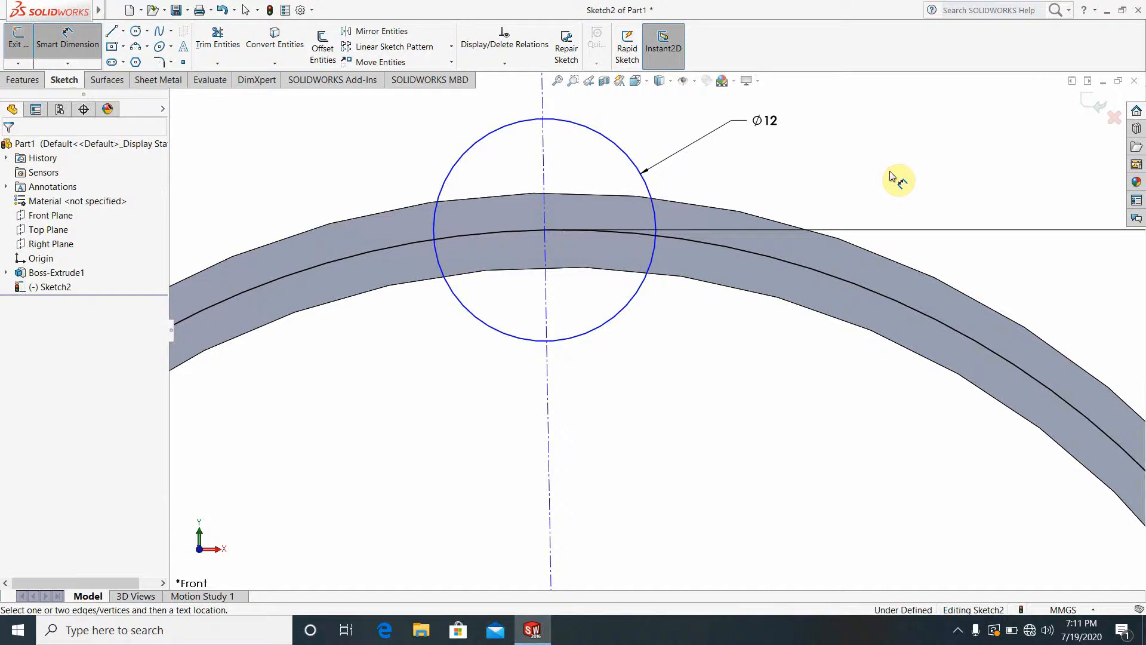
- Try to trim the 12 mm circle's left half, the 90 mm circle and the excess centerline, and undo the trims
left_click(230, 48)
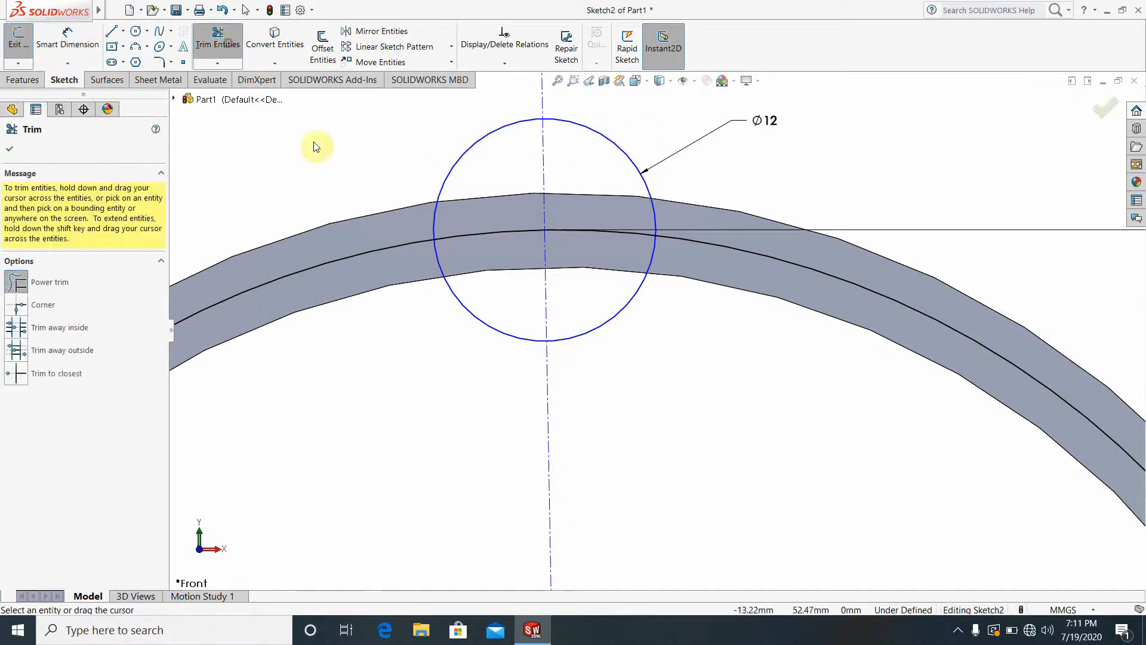
left_click_drag(443, 127, 494, 242)
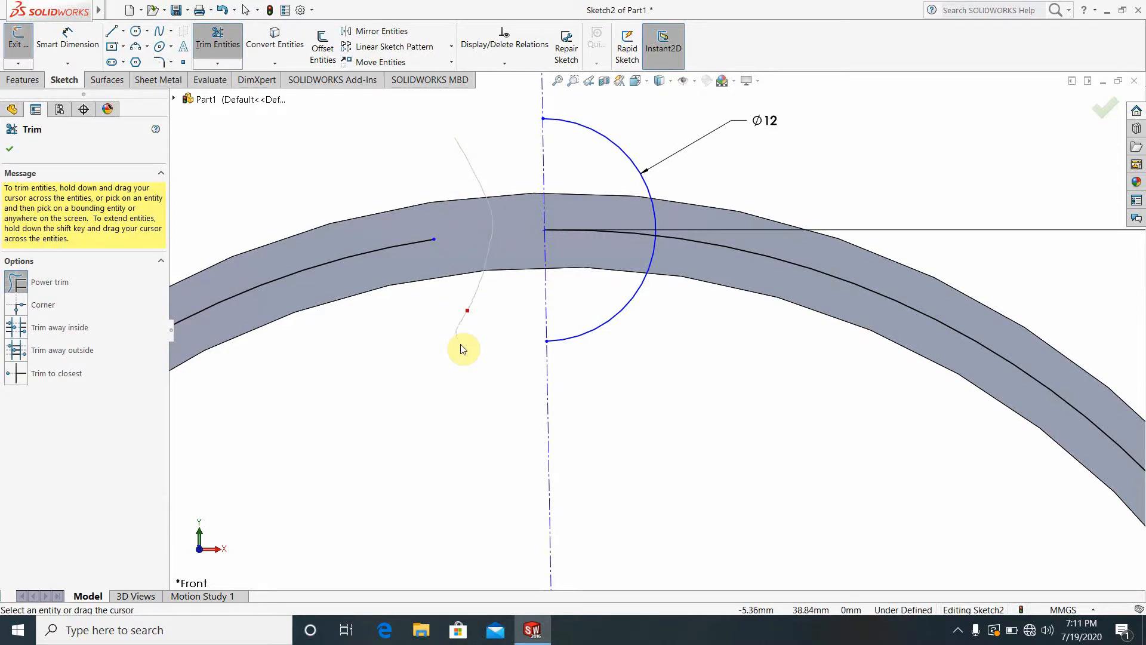
mouse_move(460, 345)
left_mouse_down()
mouse_move(463, 210)
mouse_move(488, 134)
mouse_move(529, 109)
mouse_move(574, 108)
left_mouse_up()
mouse_move(487, 416)
left_mouse_down()
mouse_move(657, 418)
mouse_move(636, 420)
left_mouse_up()
left_click_drag(417, 385, 365, 233)
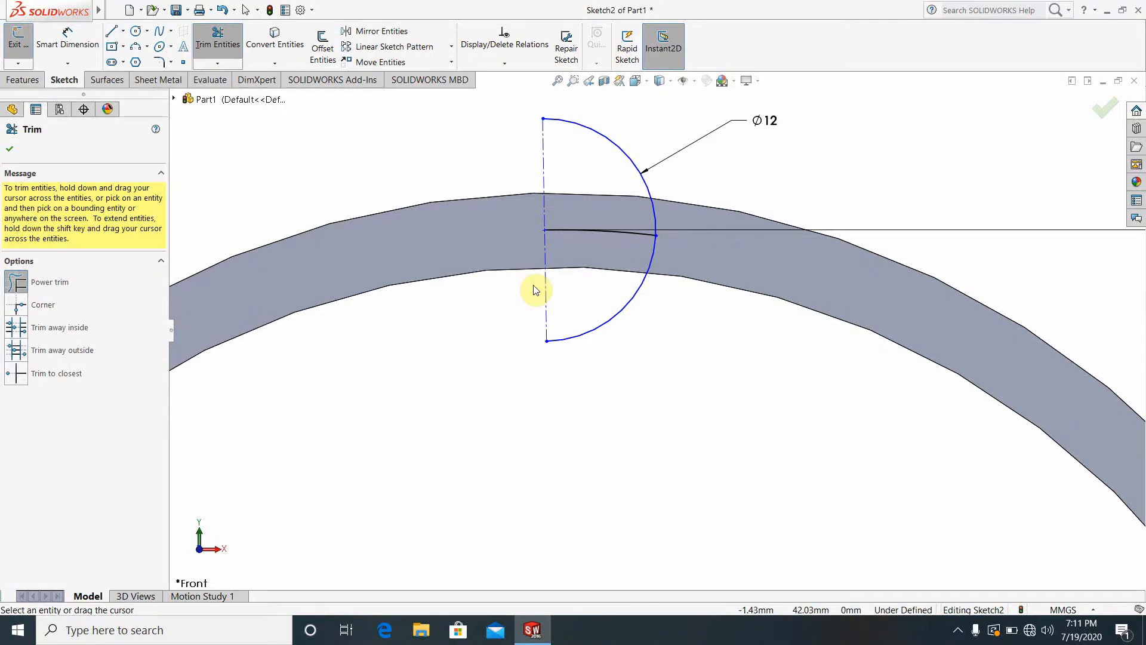
left_click(223, 12)
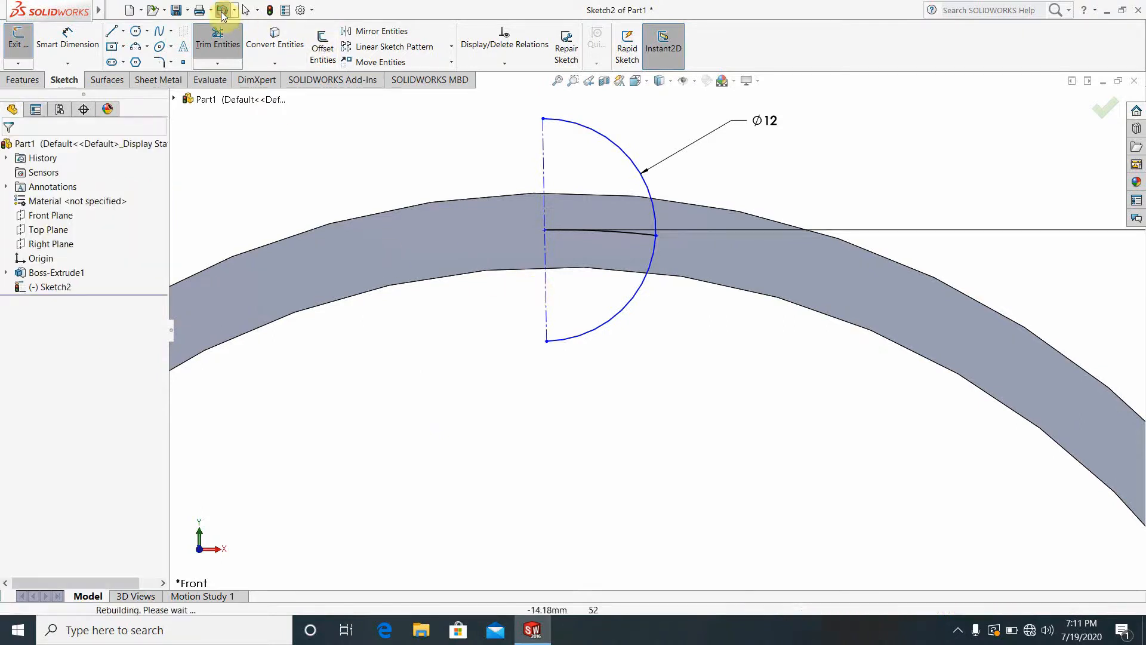
left_click(222, 12)
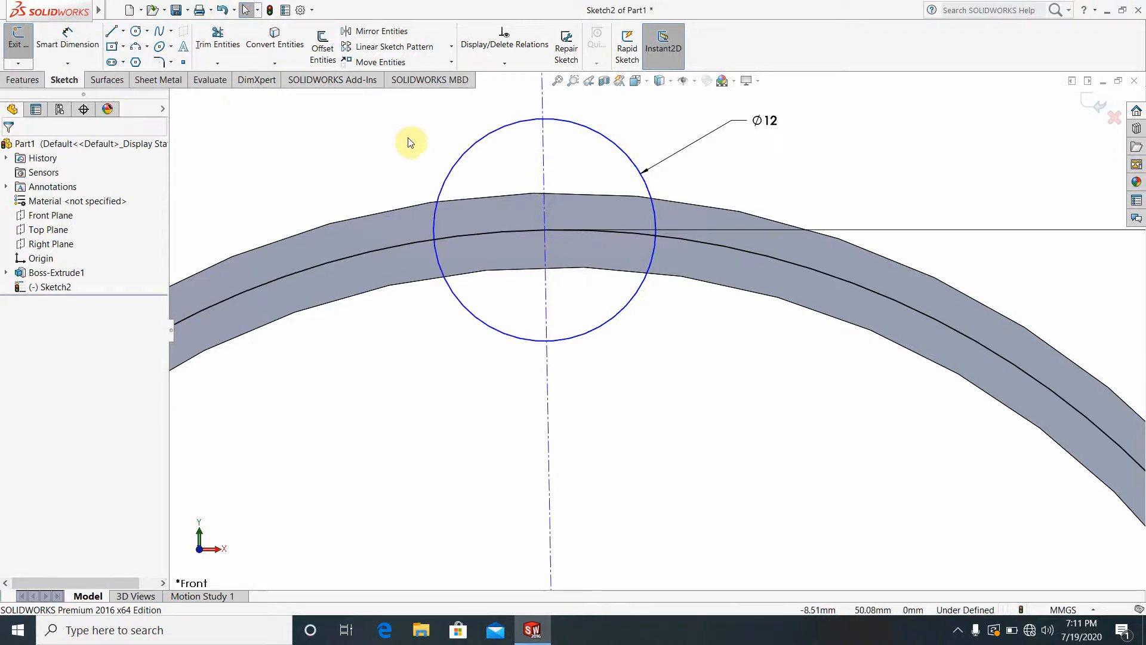
- Trim away the 12 mm circle's left half and the centerline beyond the remaining half circle, and finish the sketch
left_click_drag(447, 119, 480, 153)
left_click(217, 38)
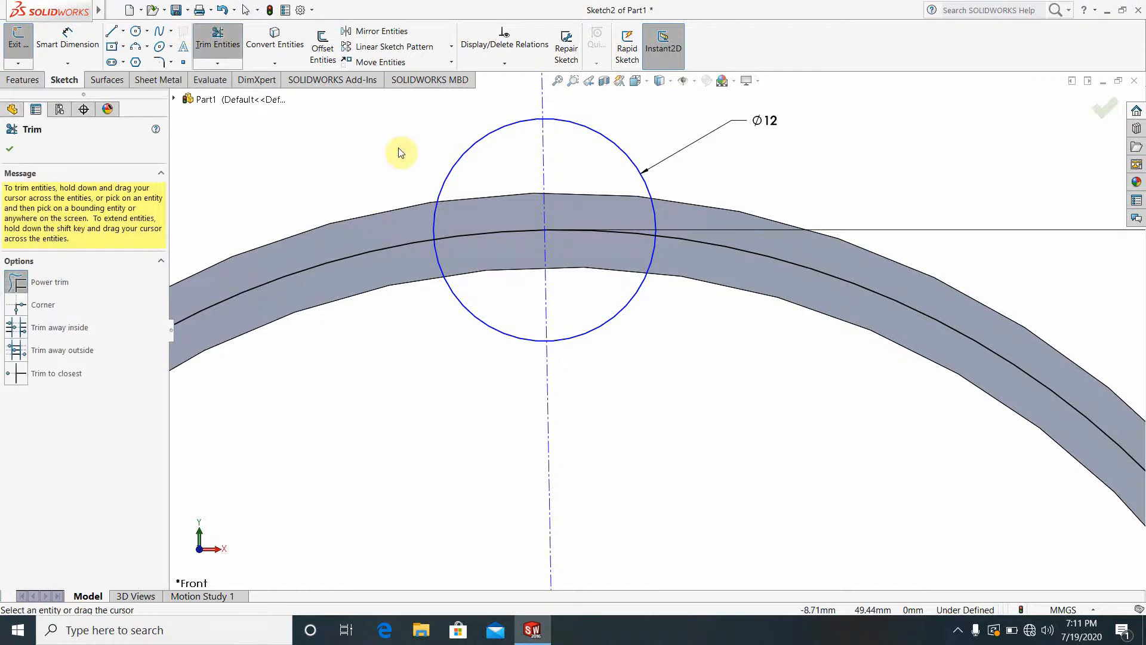
mouse_move(400, 152)
left_mouse_down()
mouse_move(476, 174)
mouse_move(447, 335)
mouse_move(494, 289)
left_mouse_up()
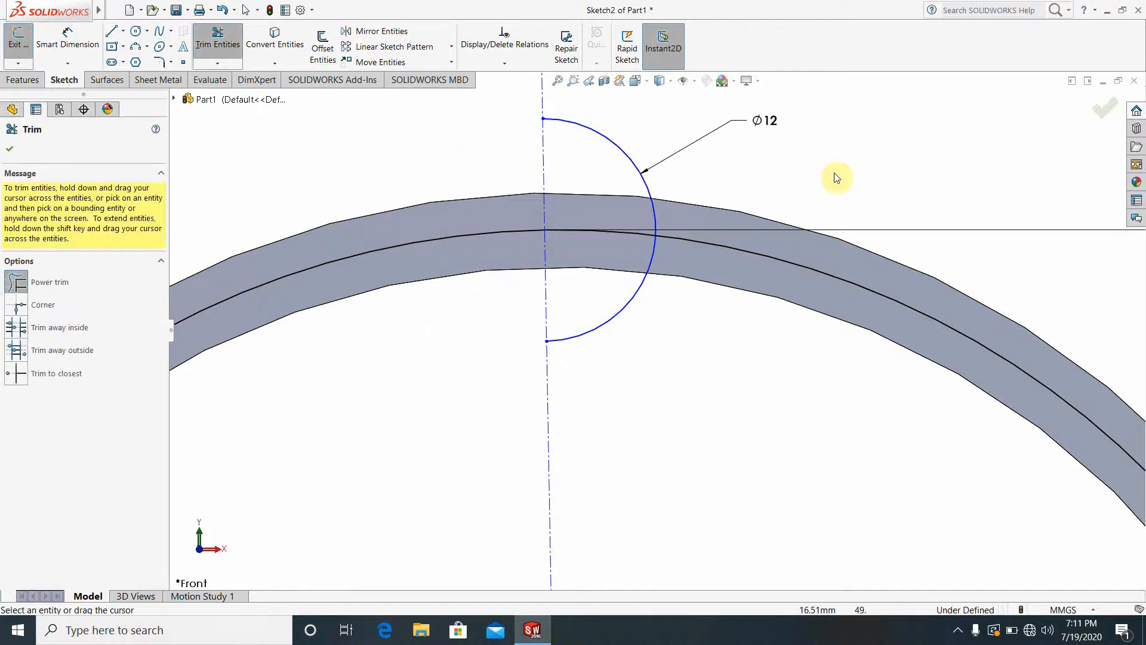
scroll(621, 163, "up", 3)
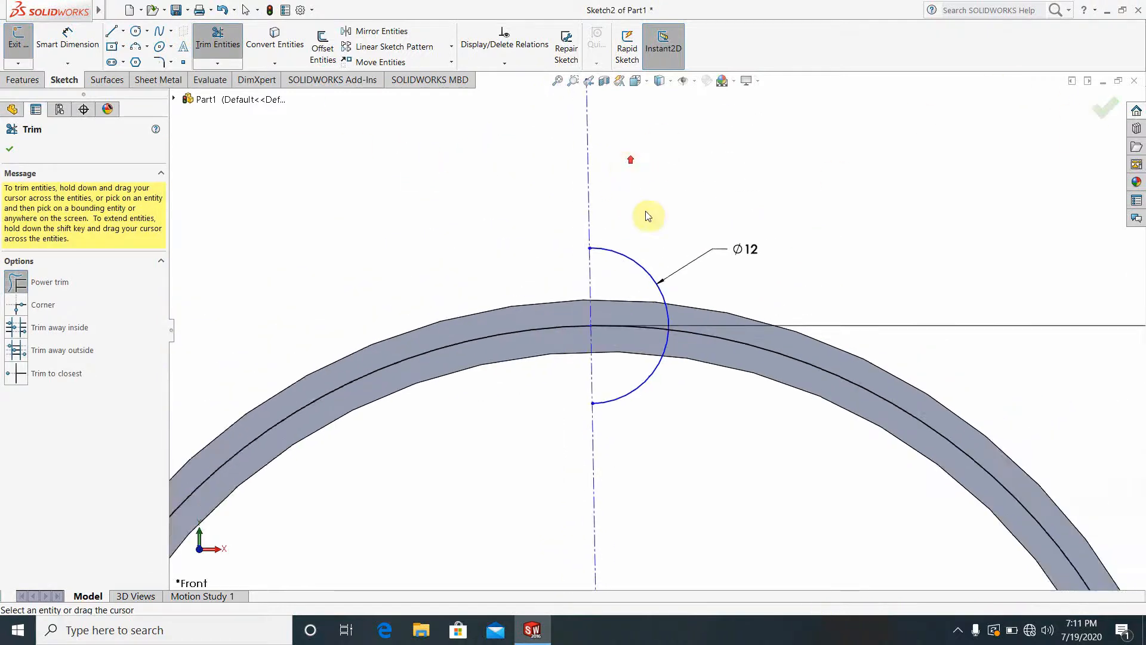
scroll(741, 475, "down", 4)
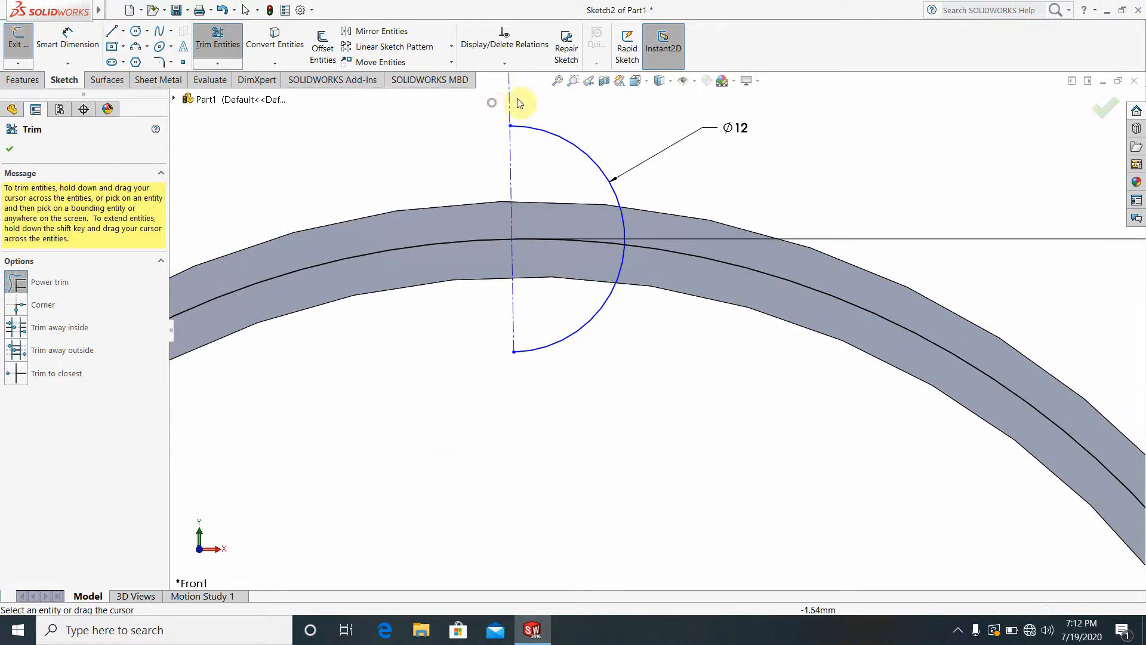
left_click(1103, 112)
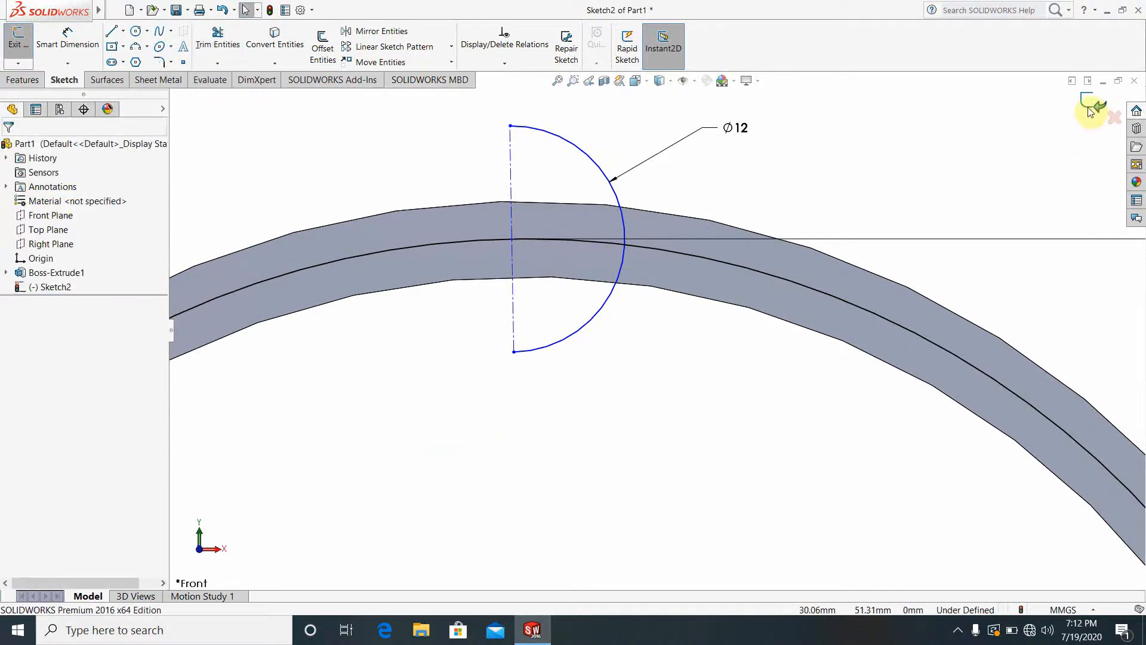
left_click(1091, 107)
scroll(681, 299, "up", 3)
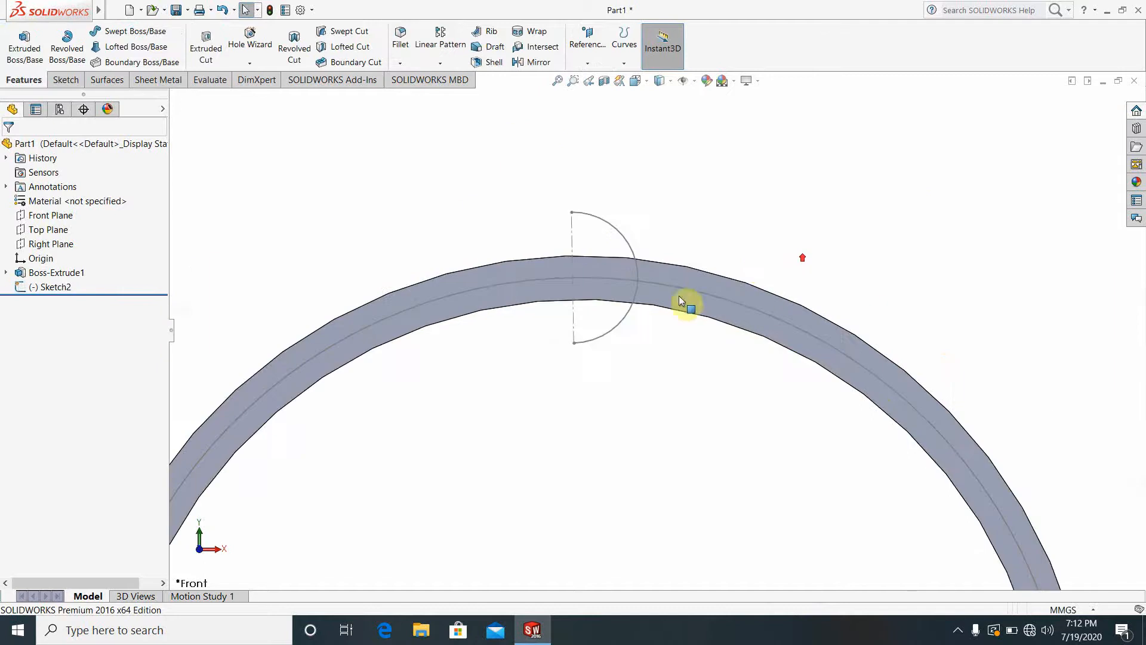
scroll(681, 305, "down", 3)
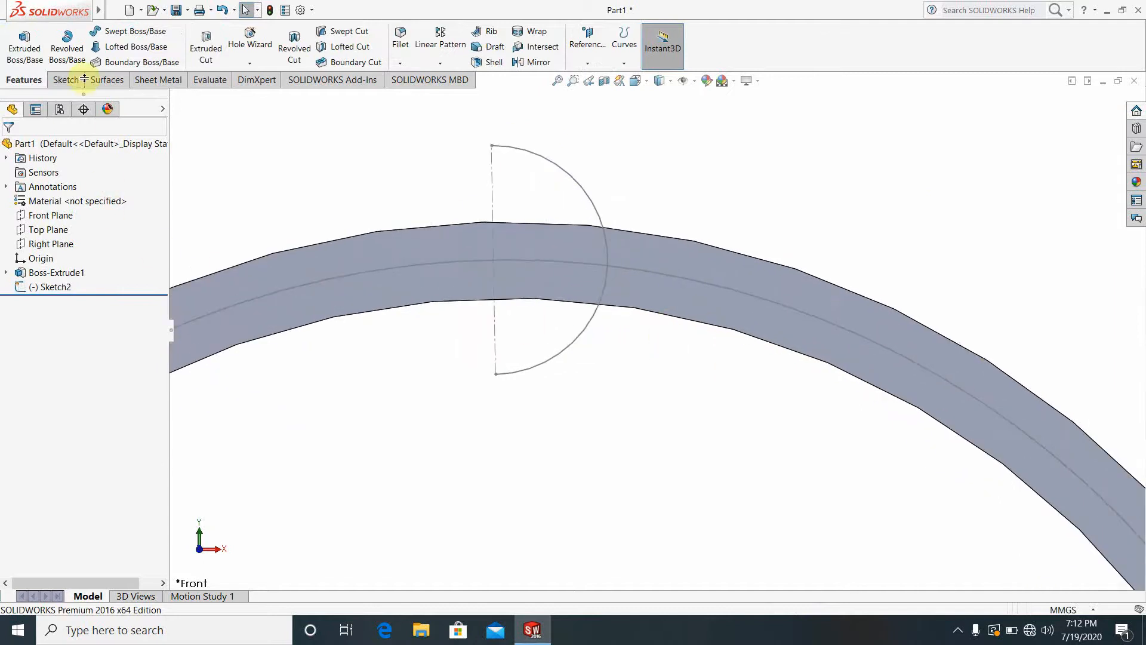
left_click(206, 48)
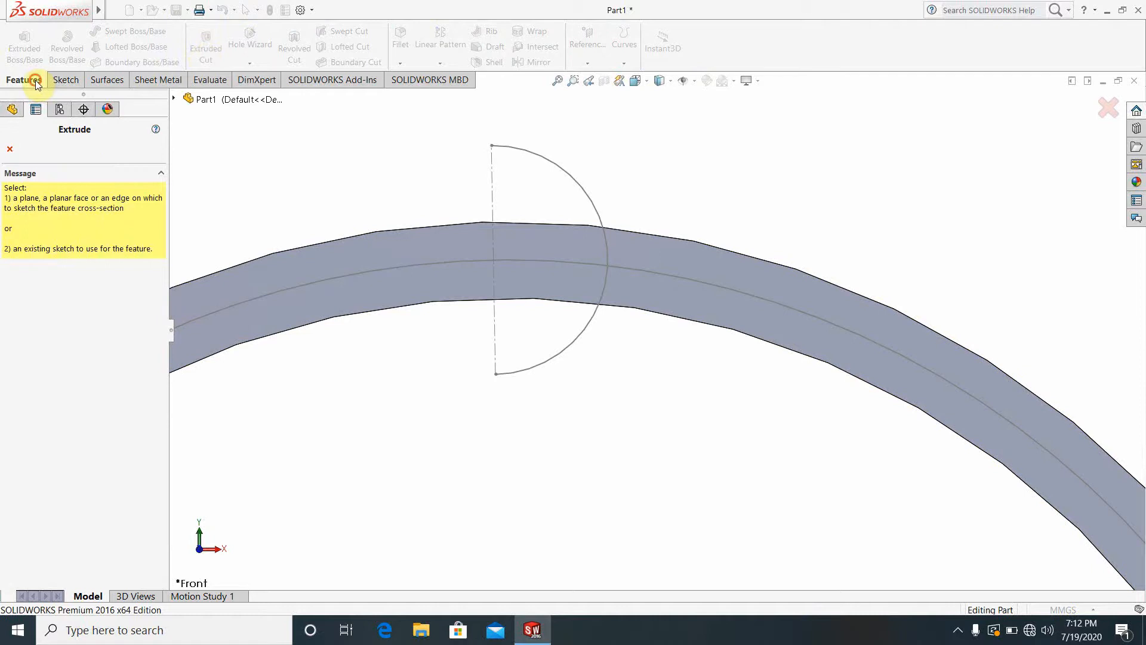
left_click(10, 150)
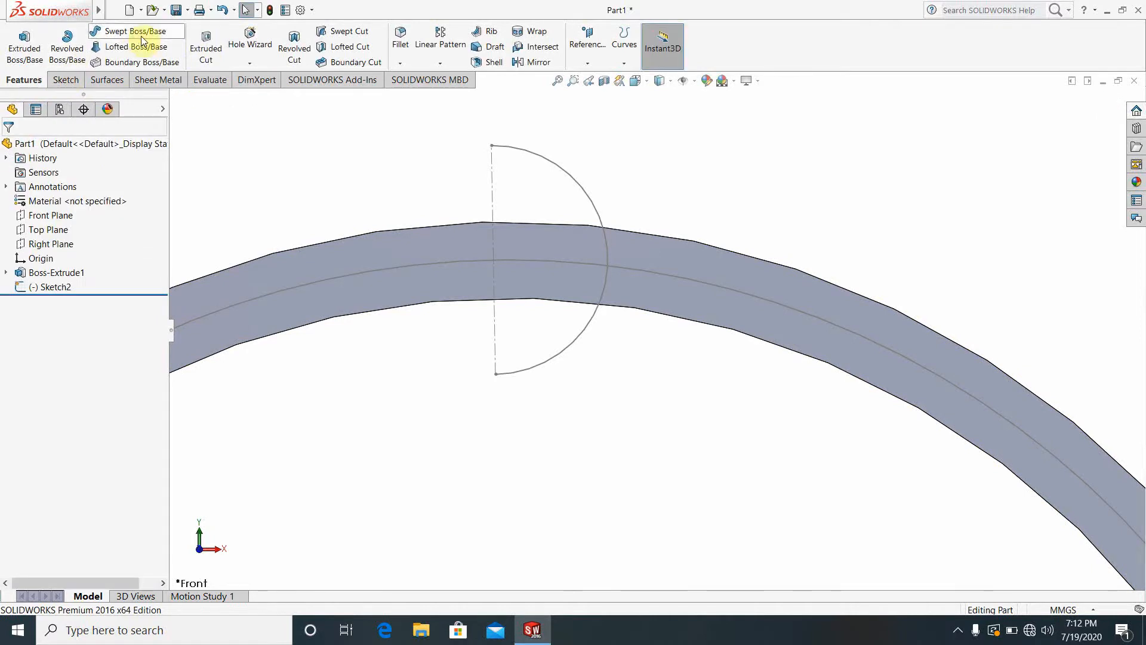
- Try a 360° revolved cut of the four half-circle regions about the sketch centerline, as a 10 mm one-direction thin feature
left_click(297, 55)
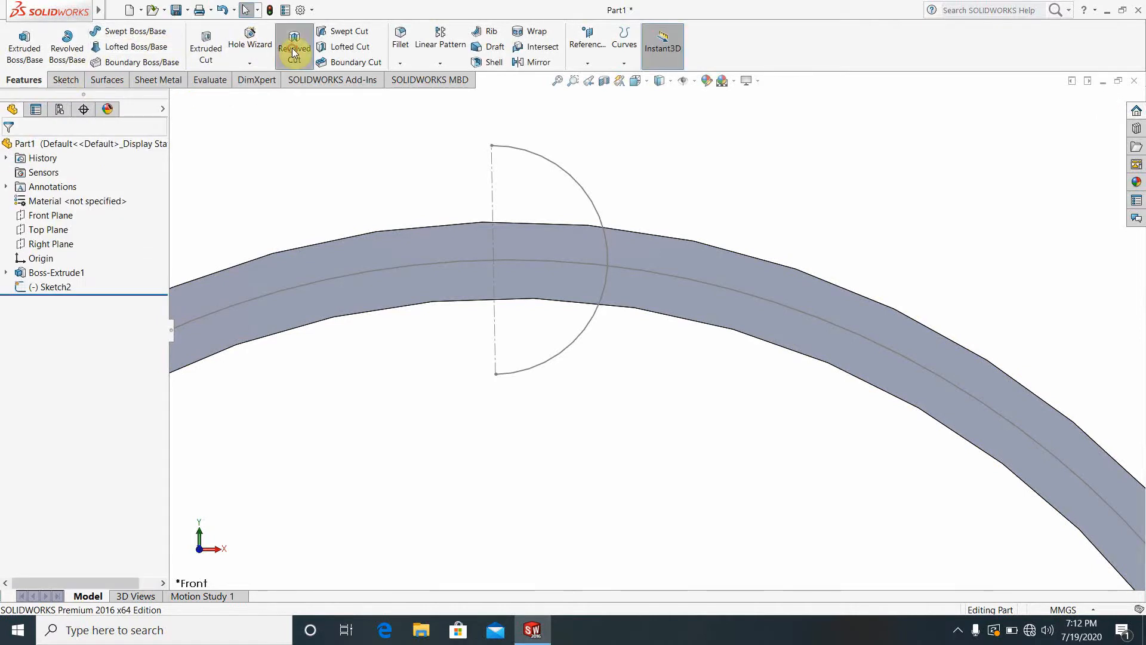
left_click(494, 209)
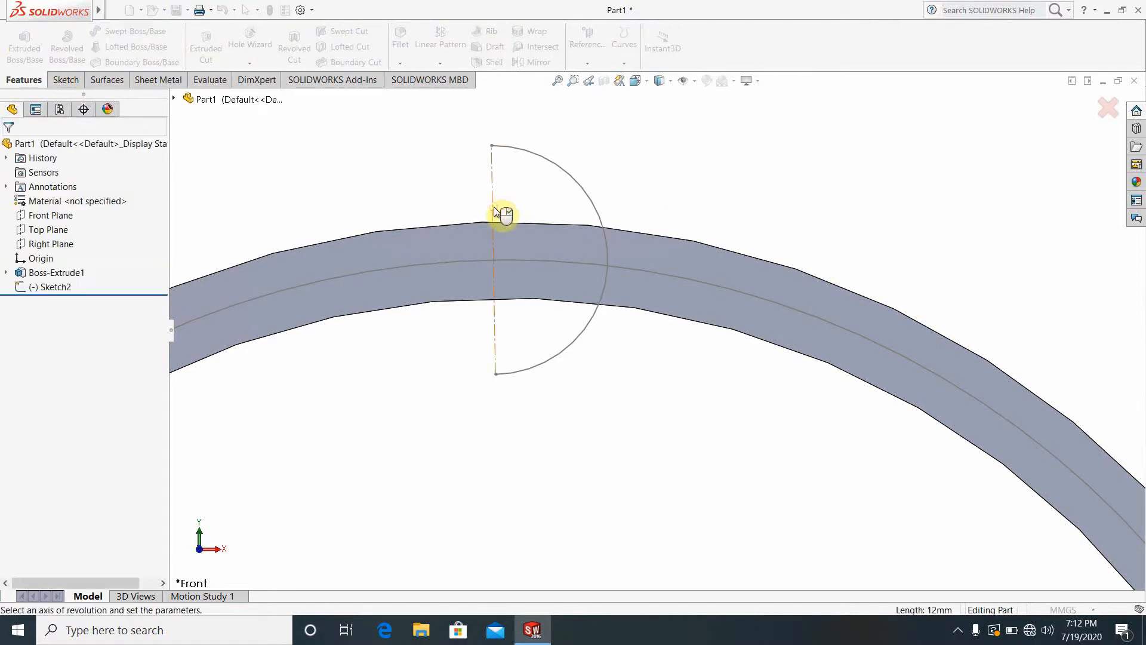
left_click(550, 199)
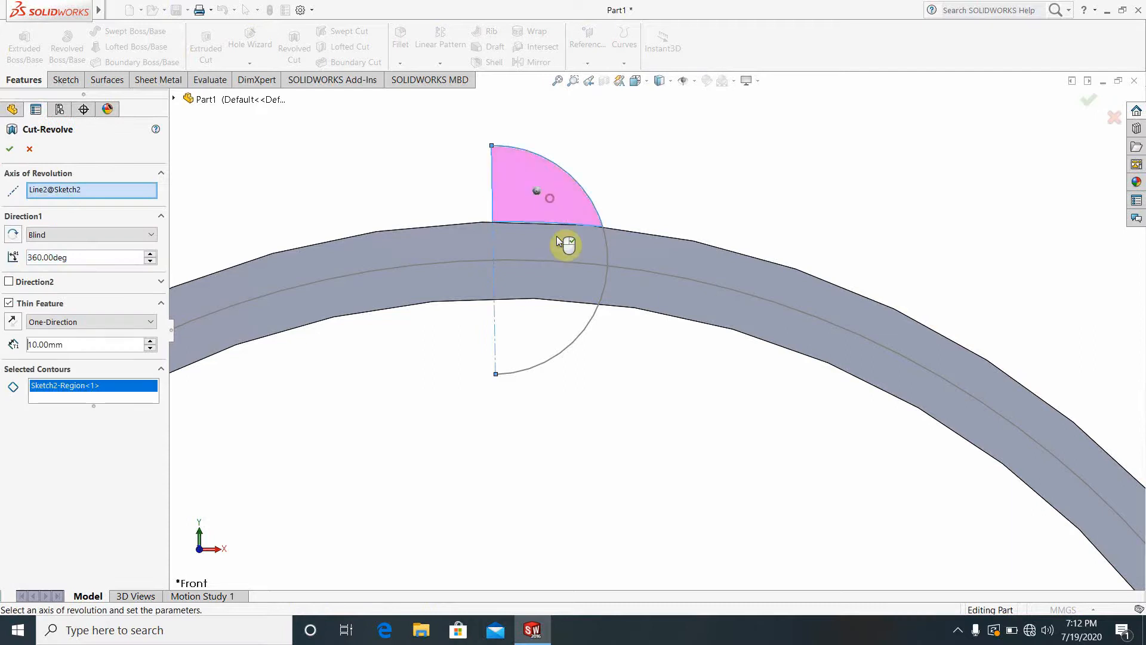
left_click(545, 328)
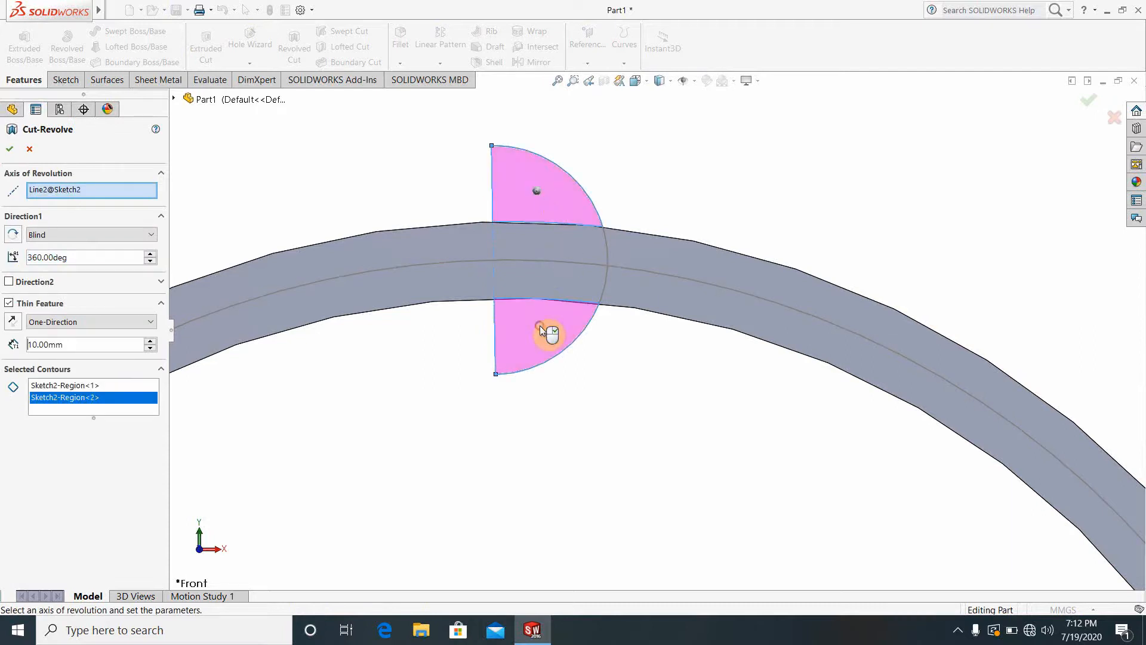
left_click(540, 274)
left_click(535, 242)
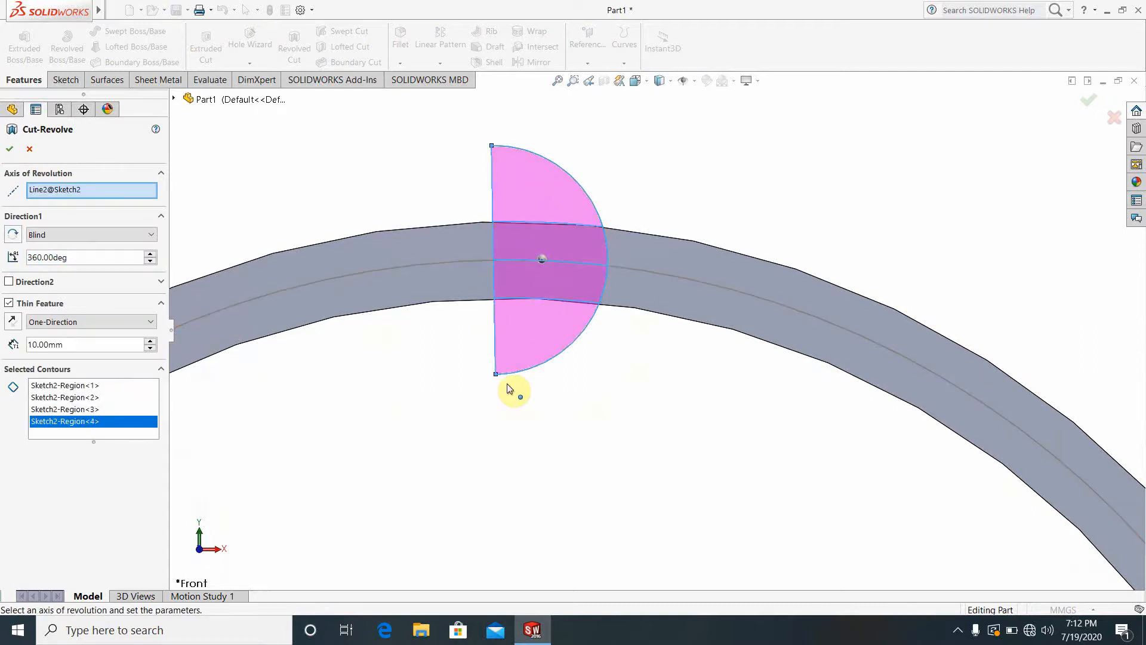
scroll(593, 367, "up", 3)
scroll(811, 236, "up", 2)
middle_click_drag(811, 234, 722, 263)
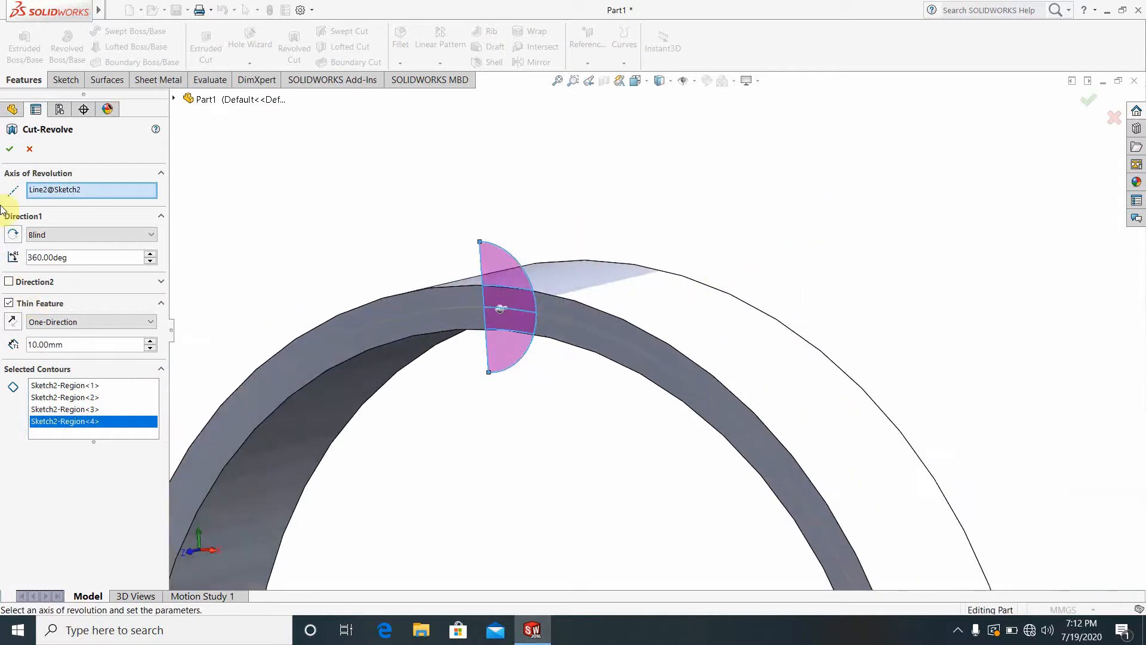
left_click(10, 150)
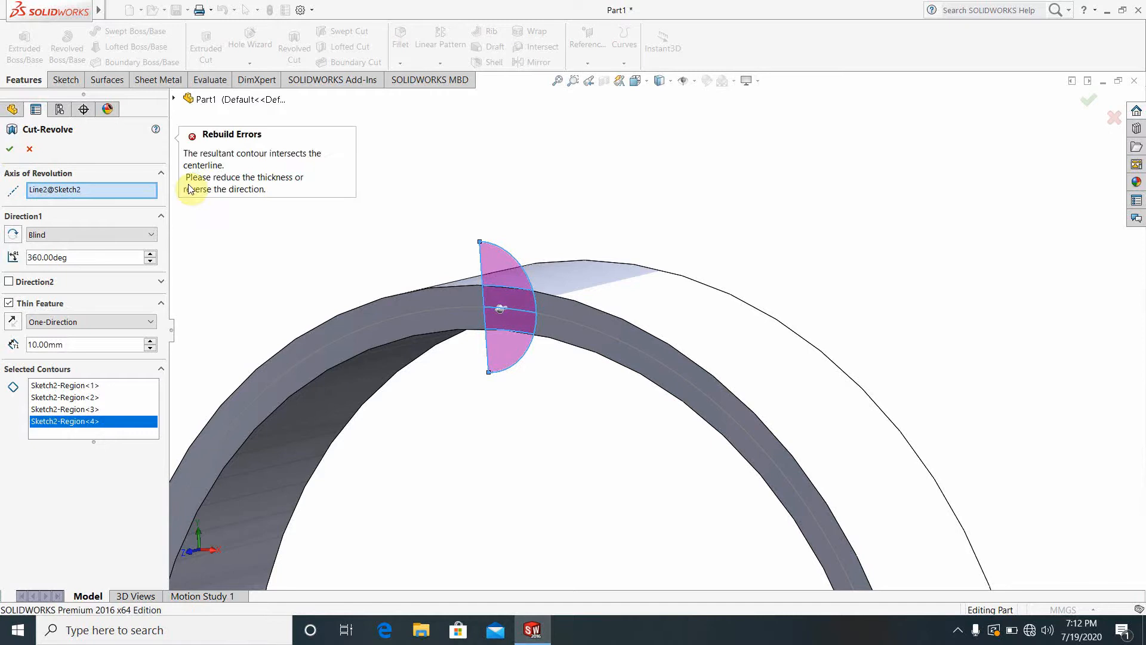
left_click(29, 149)
middle_click_drag(277, 222, 660, 345)
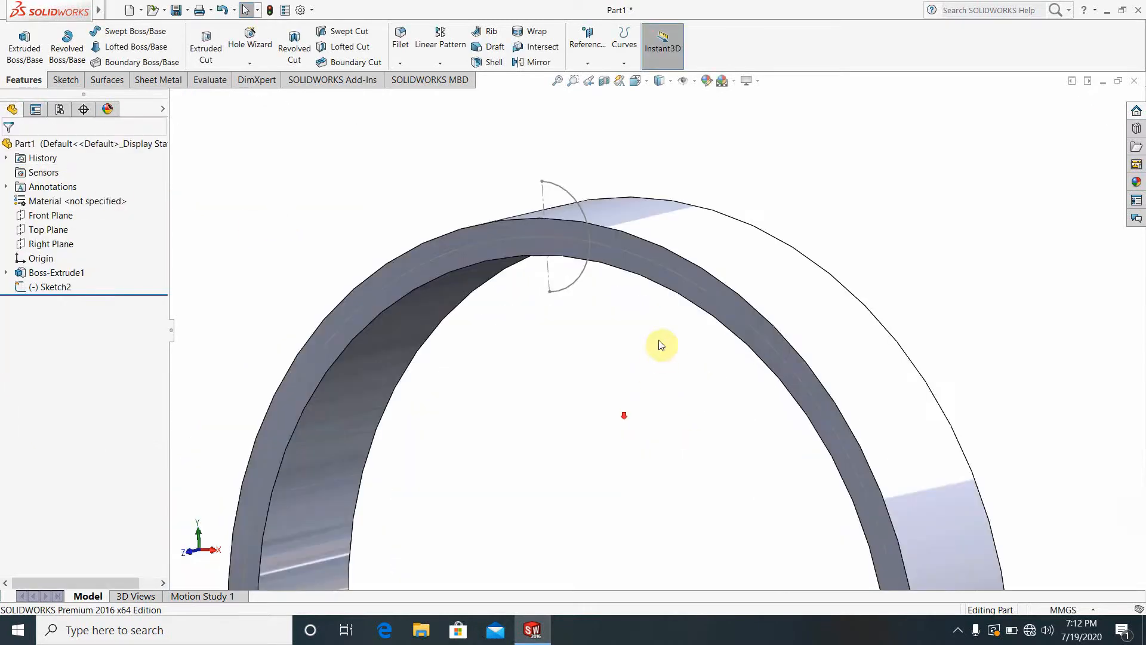
scroll(659, 339, "down", 6)
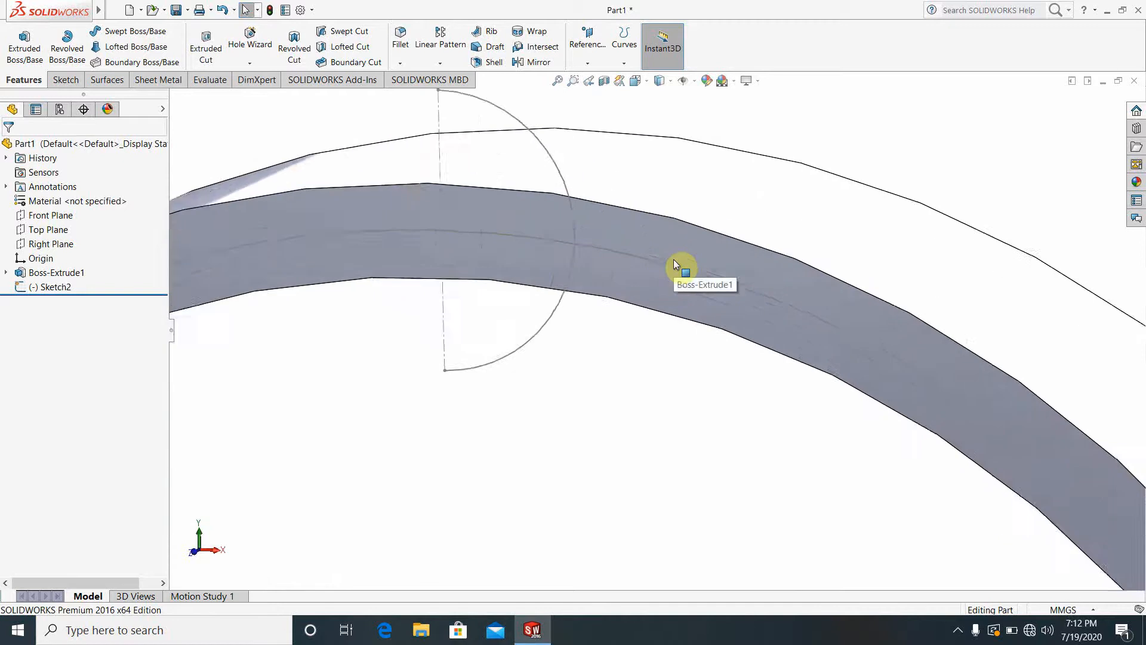
middle_click_drag(673, 259, 638, 267)
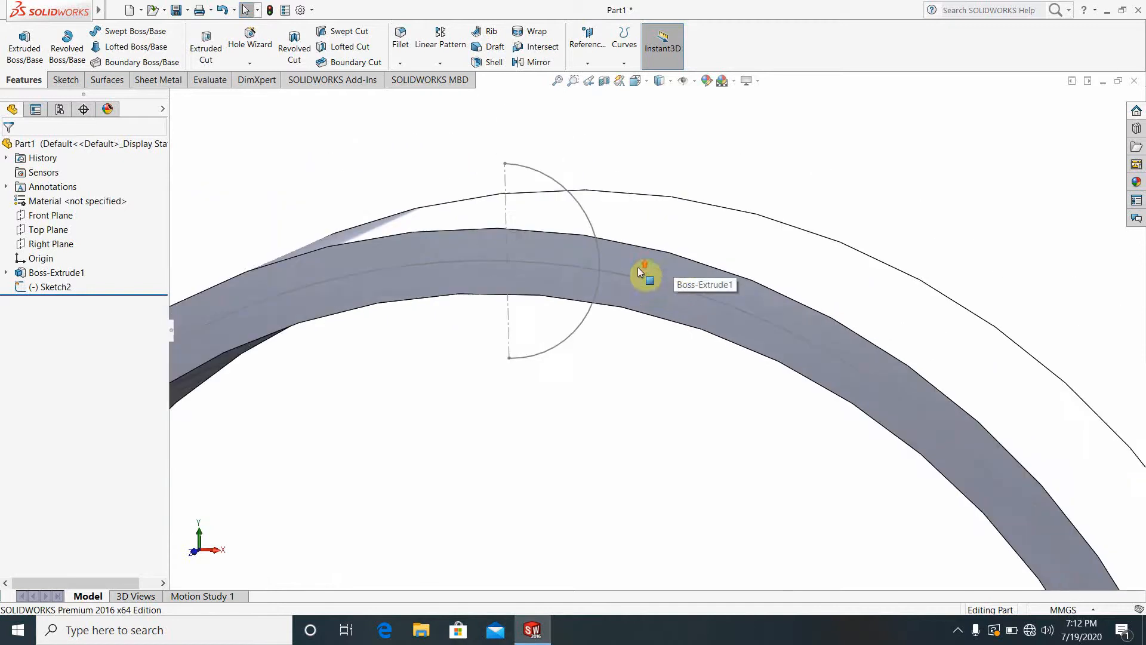
- Edit the semicircle sketch in the front view and trim away the large circle running through the ring's wall
right_click(548, 176)
left_click(553, 143)
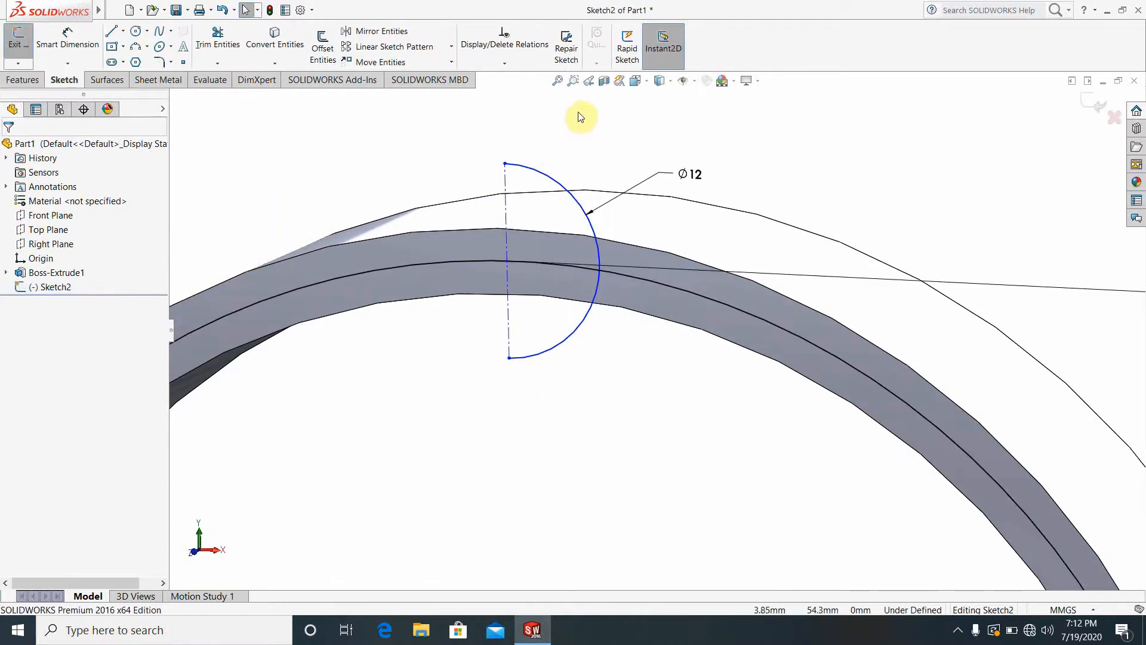
left_click(635, 86)
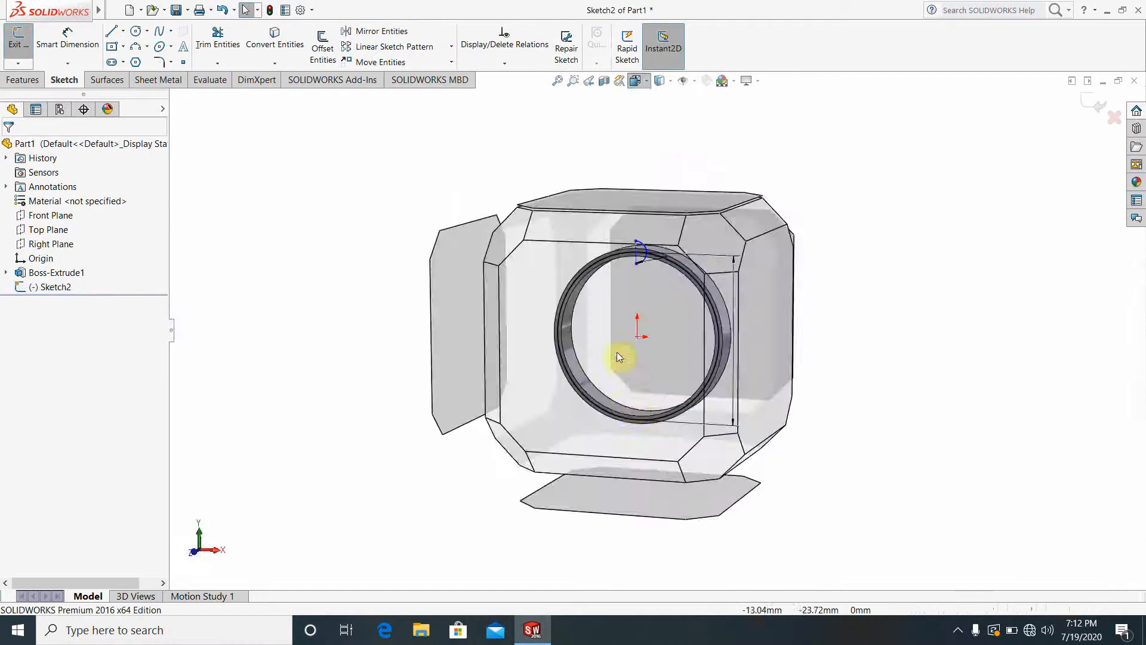
left_click(618, 352)
scroll(623, 168, "down", 5)
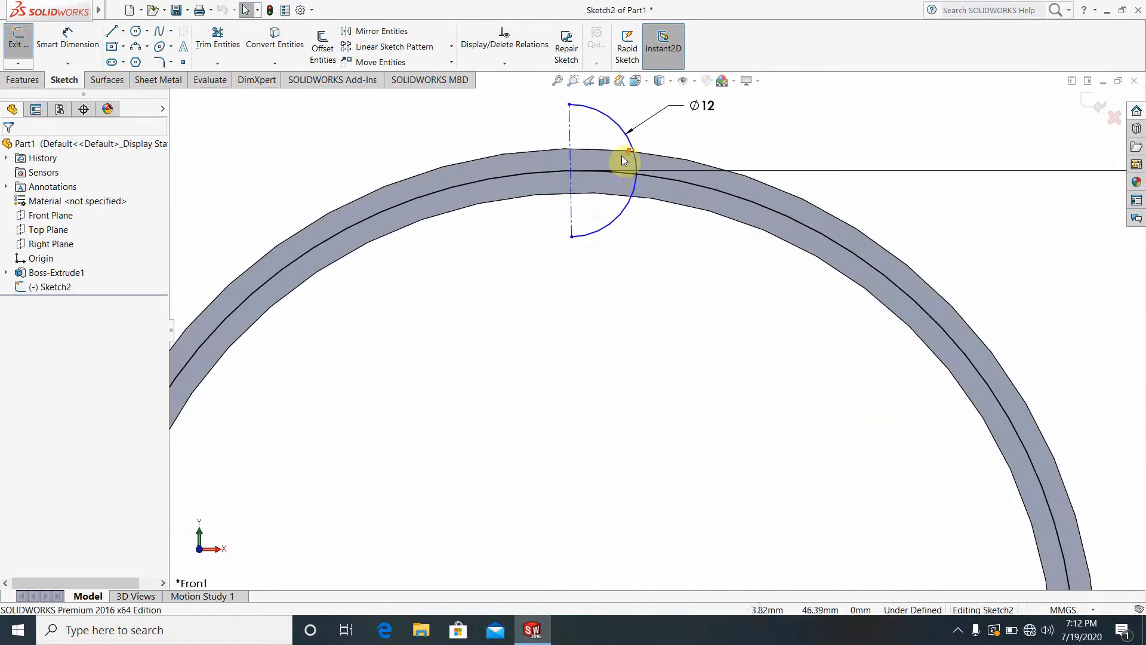
left_click(229, 46)
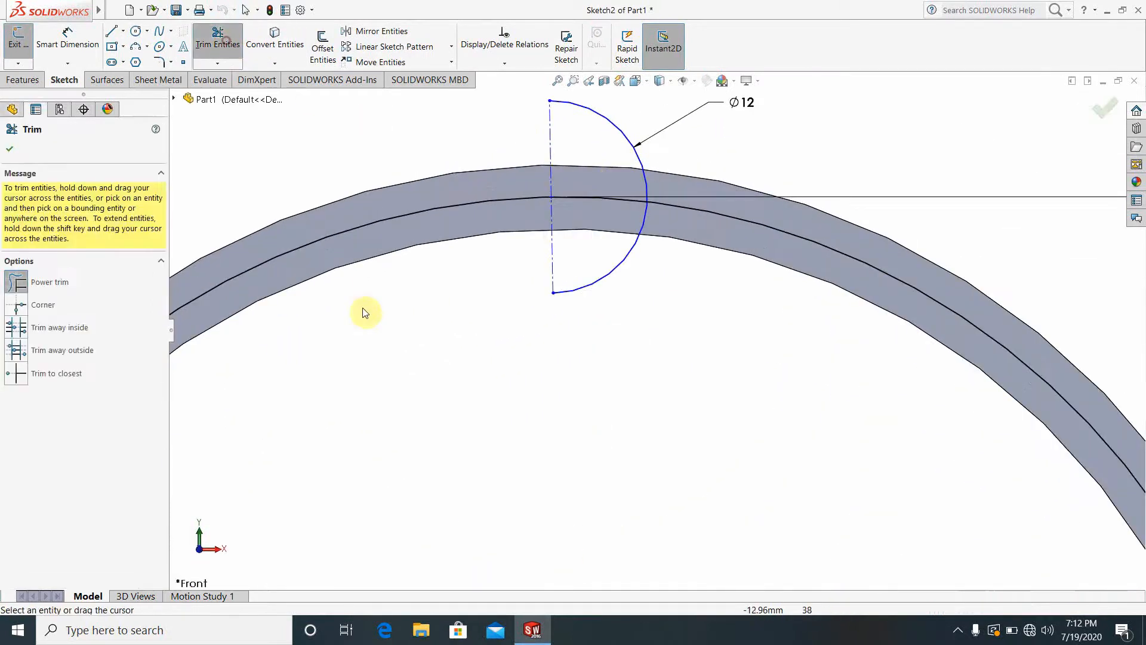
left_click_drag(366, 310, 445, 173)
left_click_drag(599, 241, 615, 179)
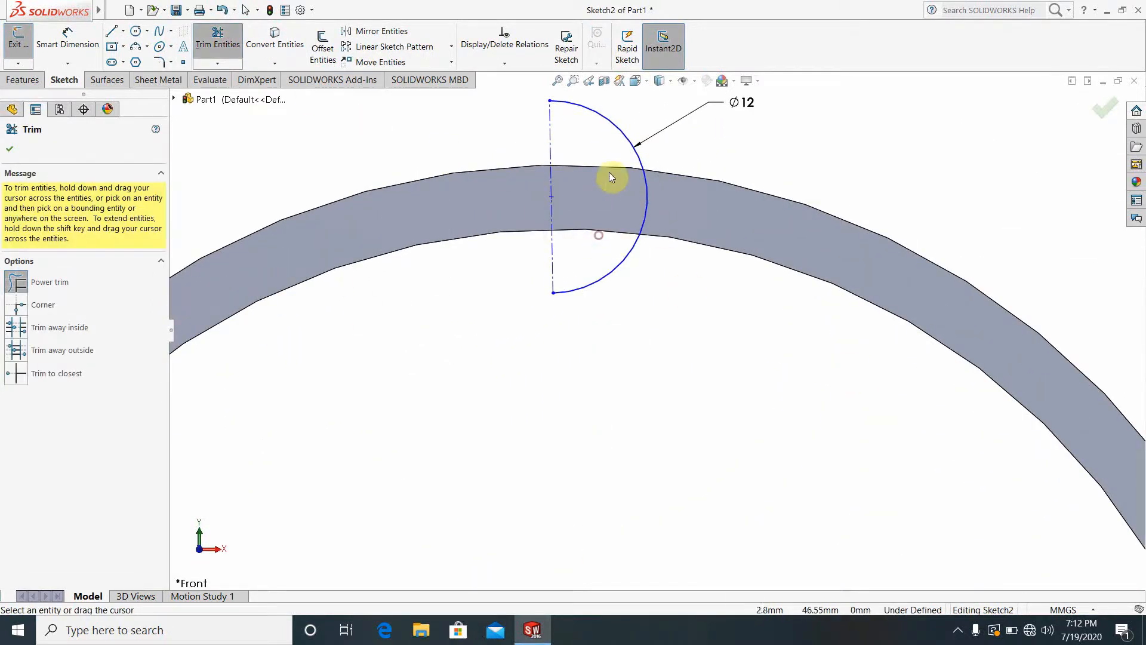
left_click(1103, 112)
left_click(1090, 107)
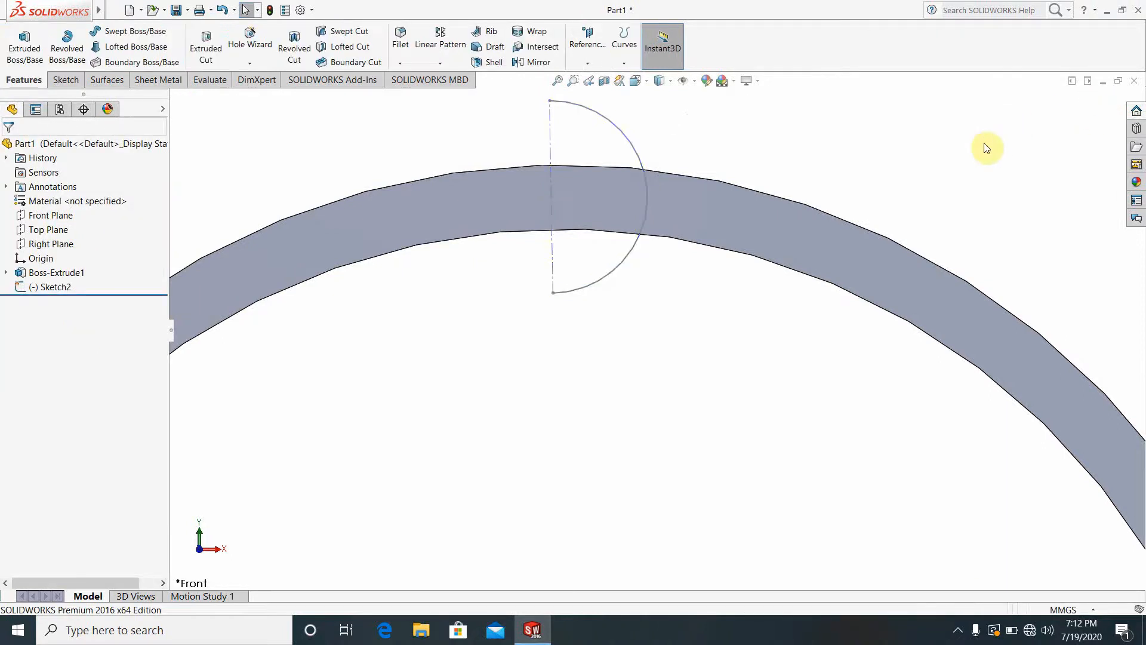
scroll(739, 259, "up", 4)
scroll(687, 276, "down", 3)
middle_click_drag(677, 329, 643, 384)
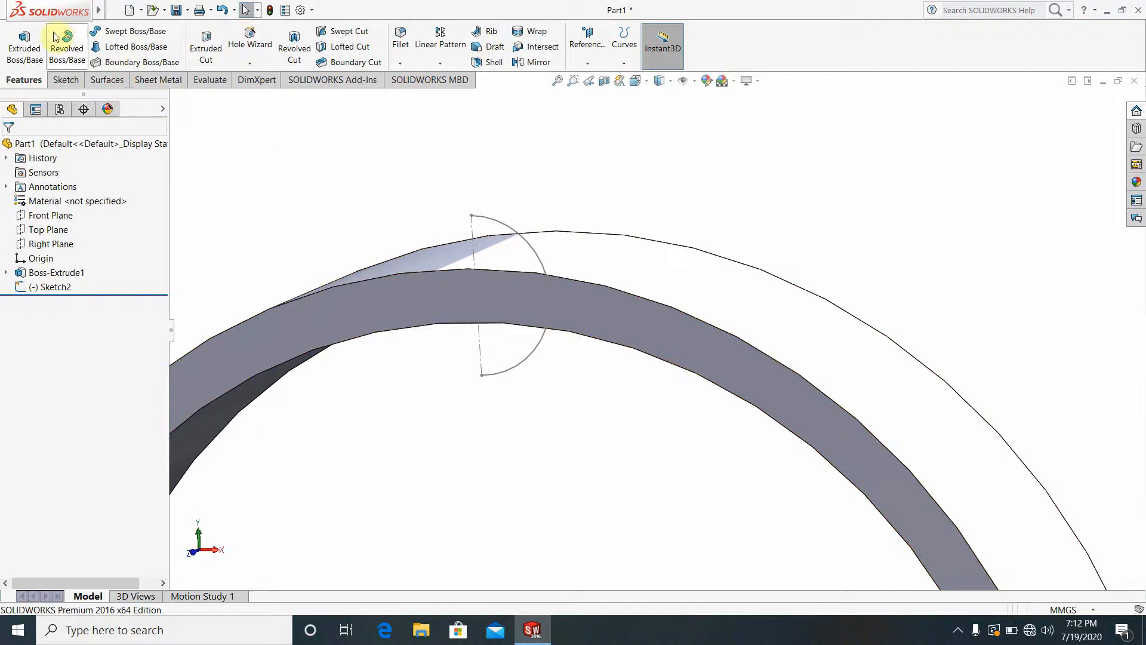
left_click(289, 52)
left_click(471, 242)
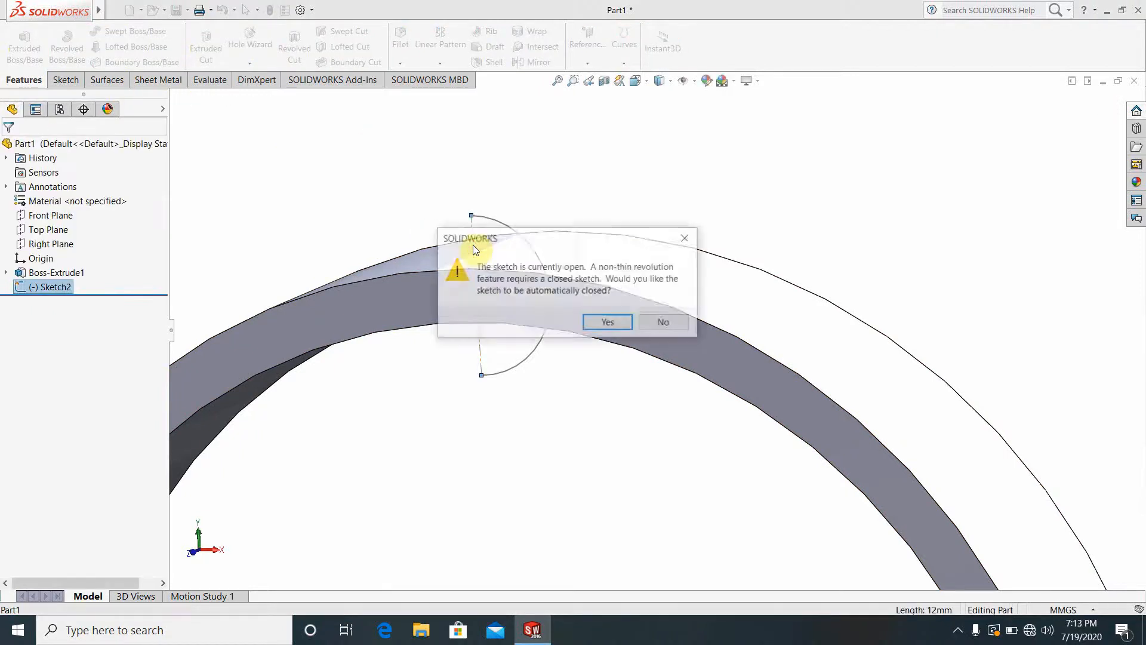
left_click(687, 238)
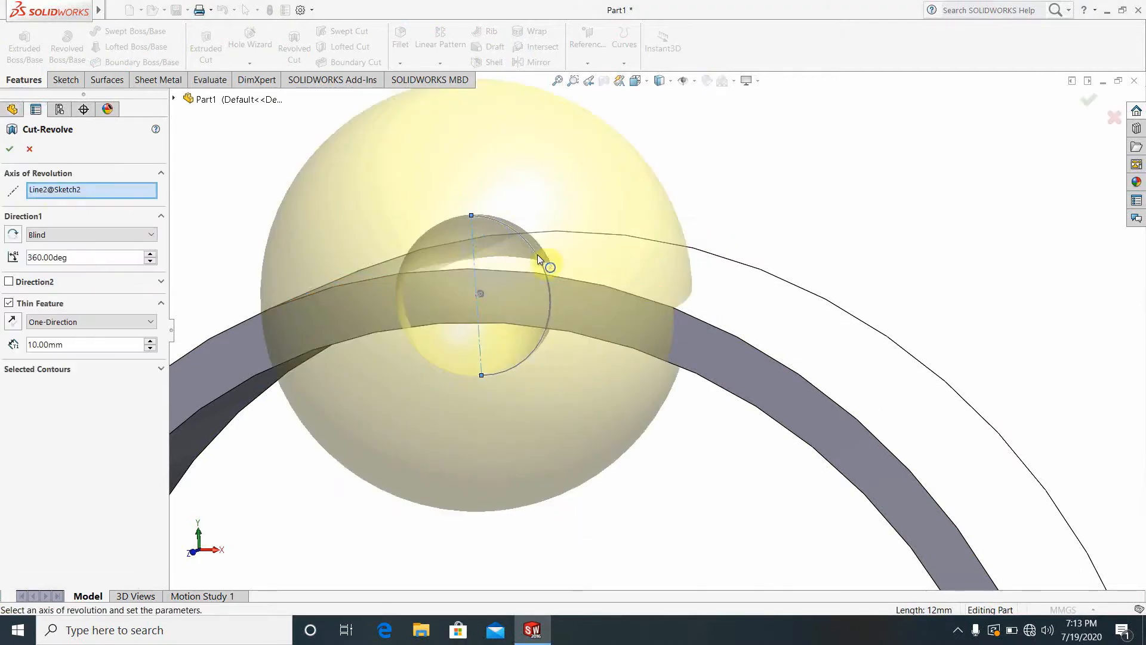
left_click(7, 305)
left_click(663, 322)
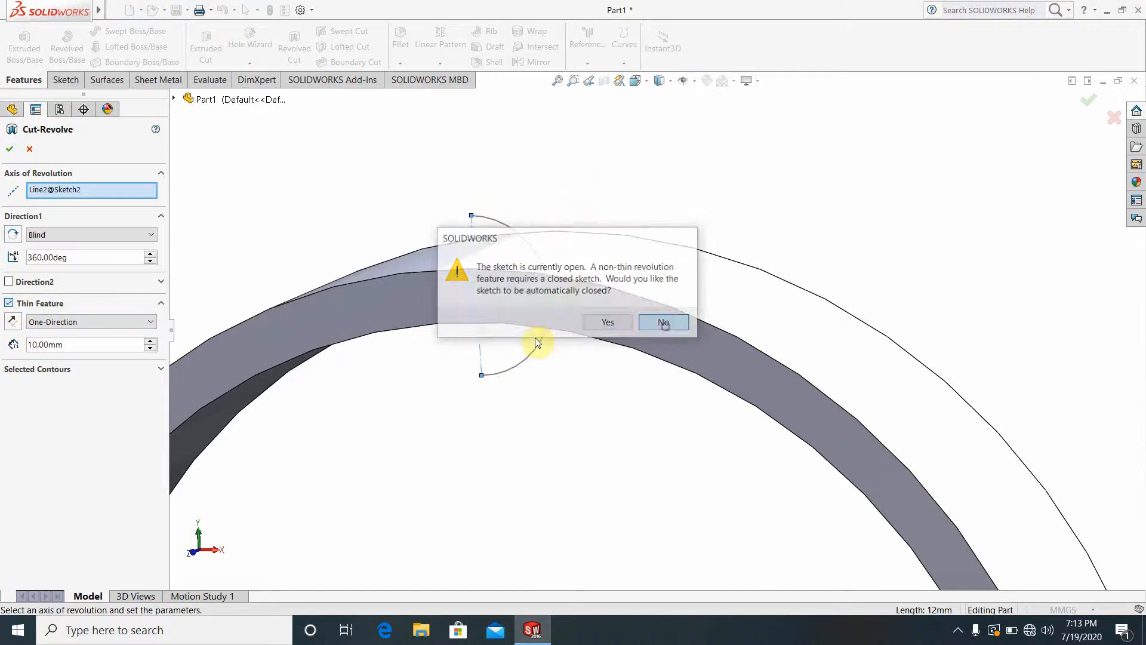
left_click(29, 152)
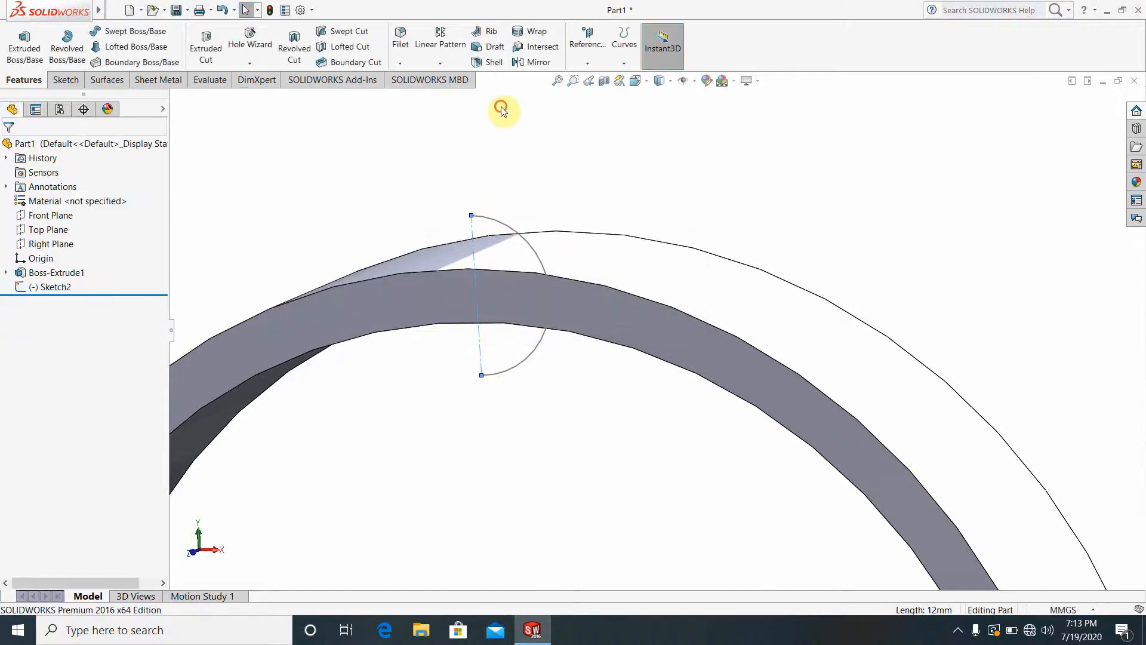
- Reopen the semicircle sketch in the front view and trim away the centerline joining the arc's endpoints
right_click(507, 224)
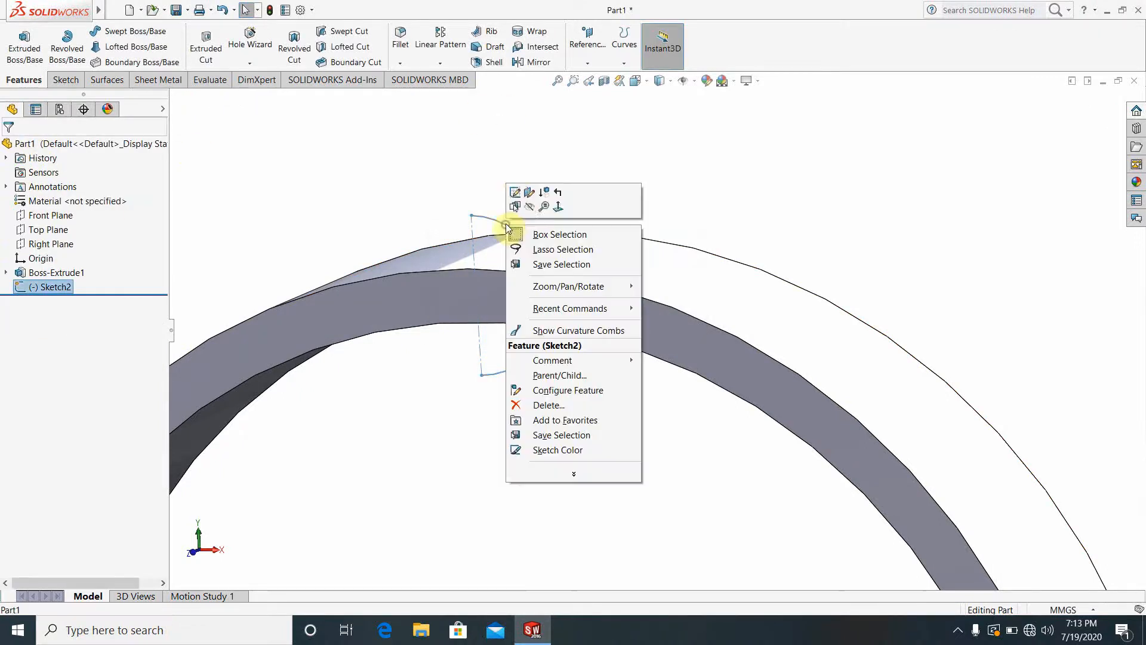
left_click(515, 191)
left_click(633, 83)
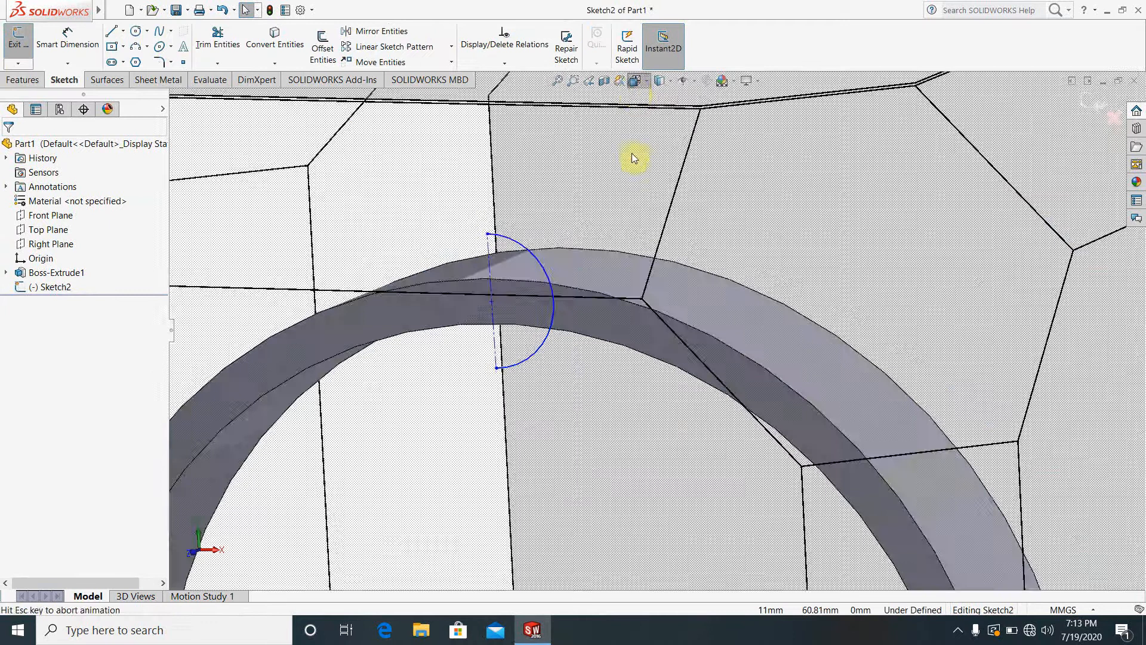
left_click(622, 350)
scroll(670, 174, "down", 8)
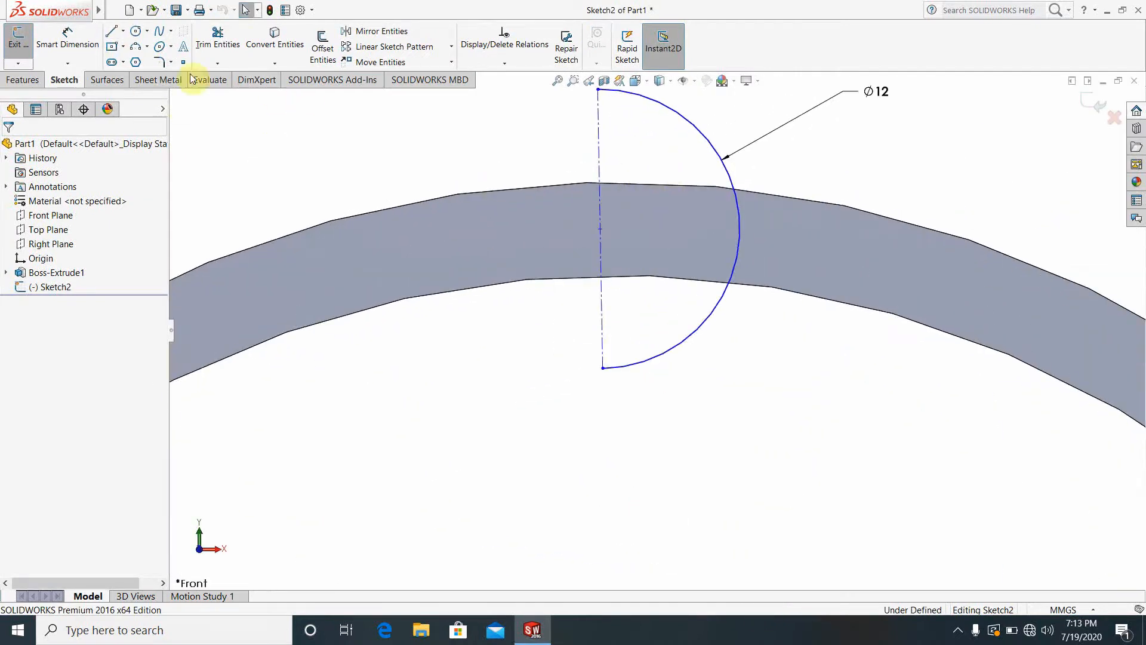
left_click(218, 37)
left_click_drag(615, 154, 486, 233)
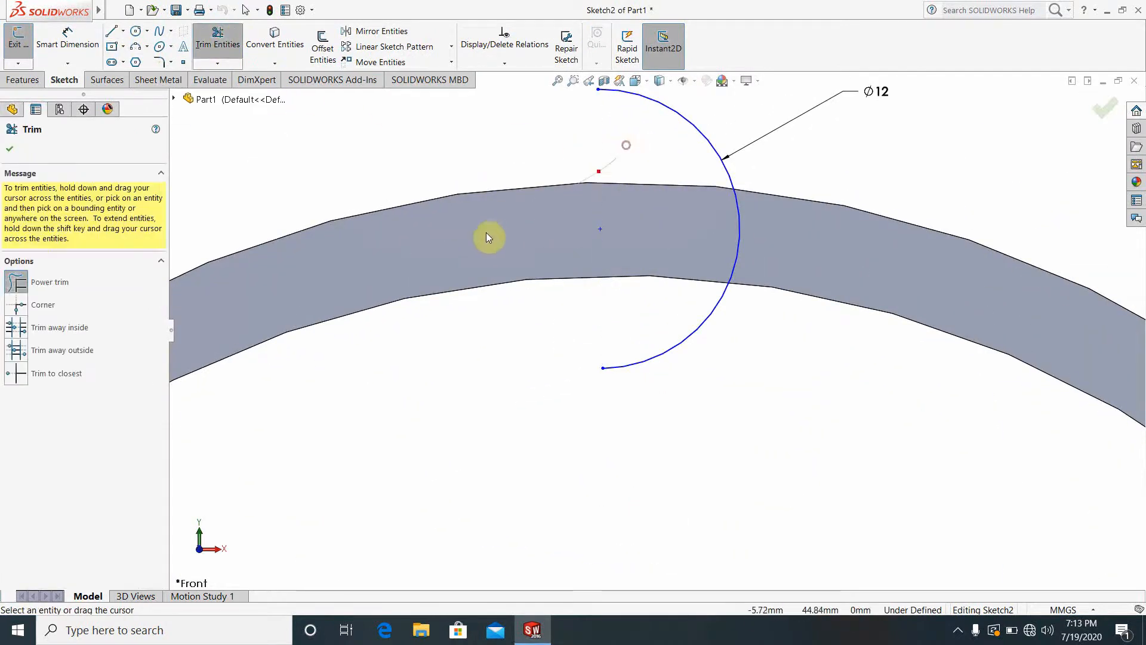
left_click(111, 30)
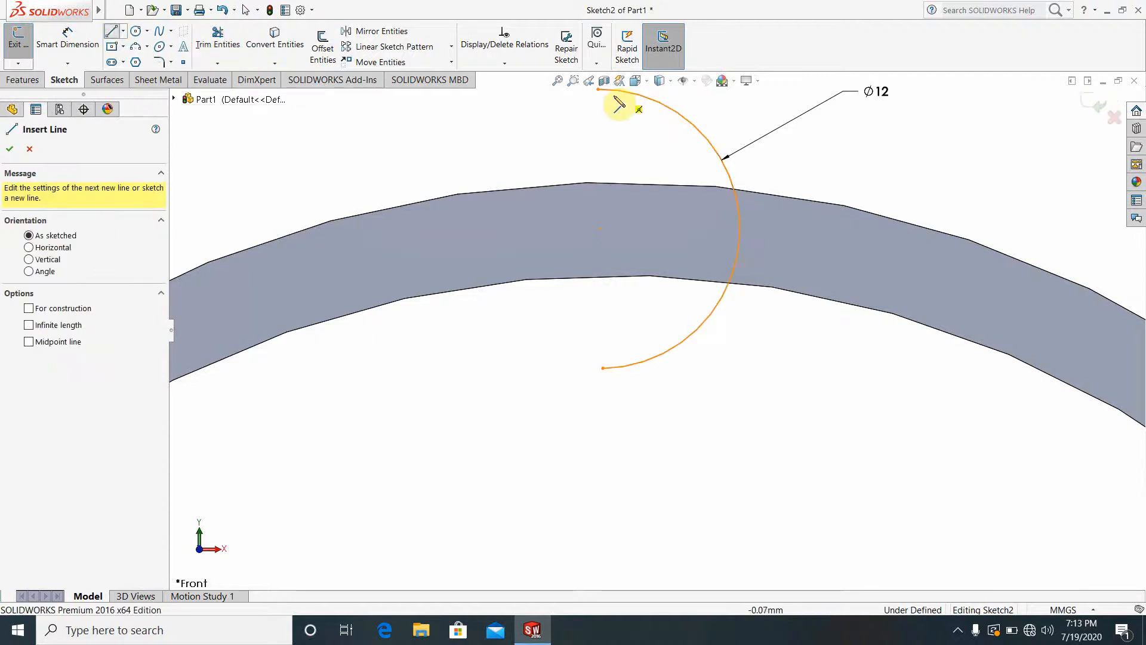
left_click(599, 90)
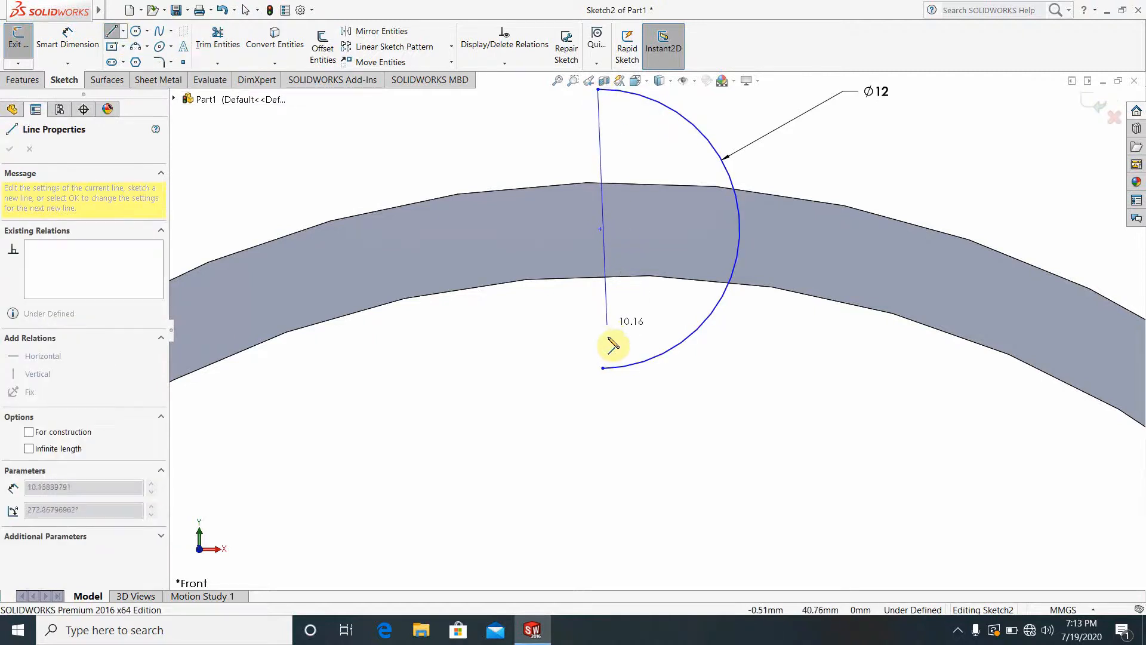
left_click(602, 369)
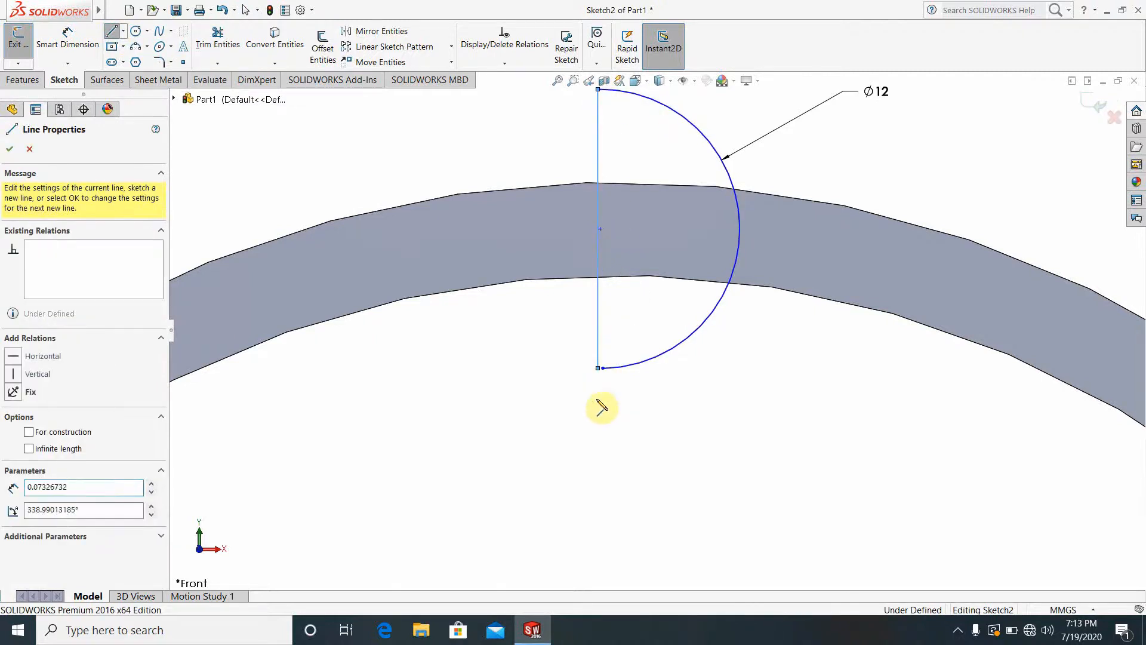
key("Escape")
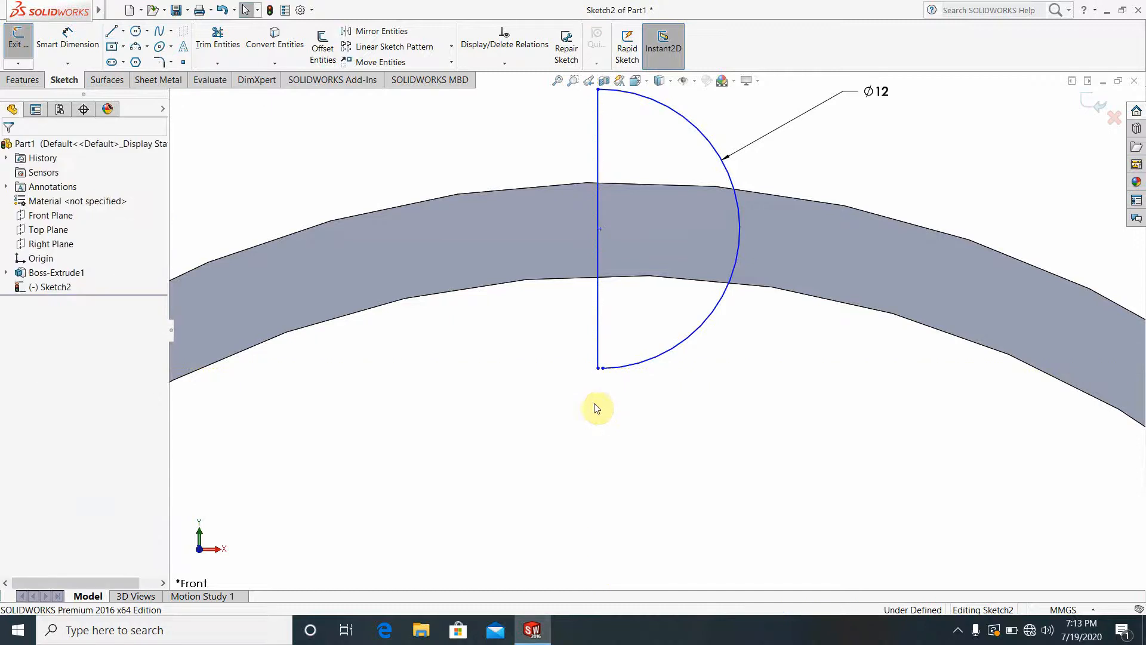
left_click(218, 37)
left_click_drag(523, 287, 637, 260)
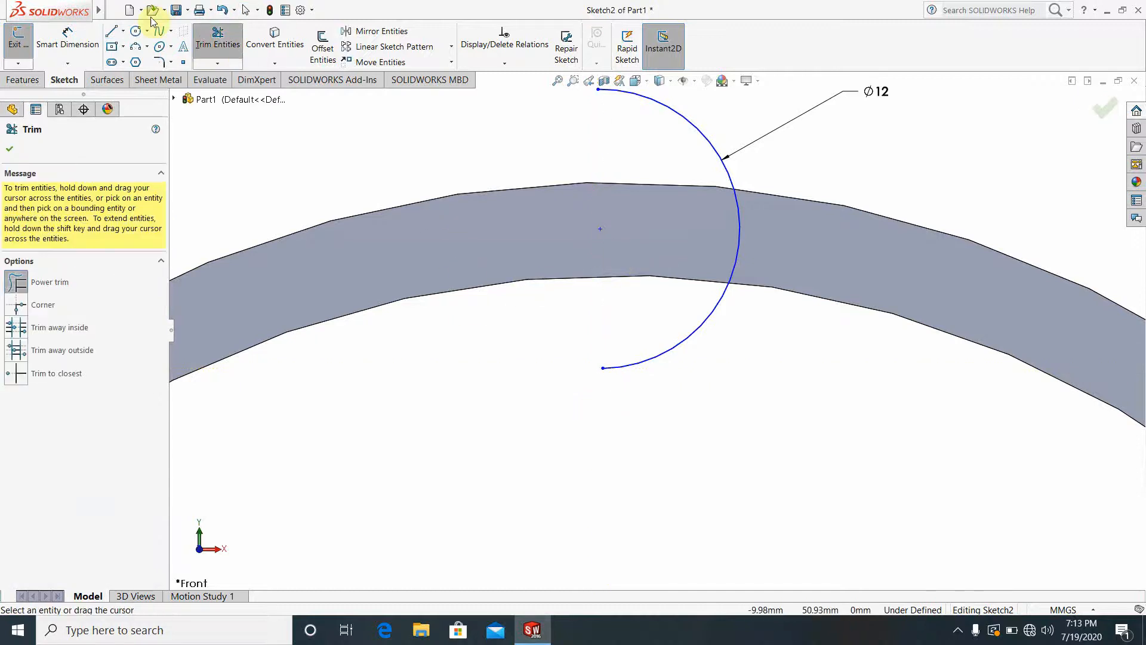
- Close the 12 mm semicircle with a solid line between its two endpoints and exit the sketch
left_click(111, 33)
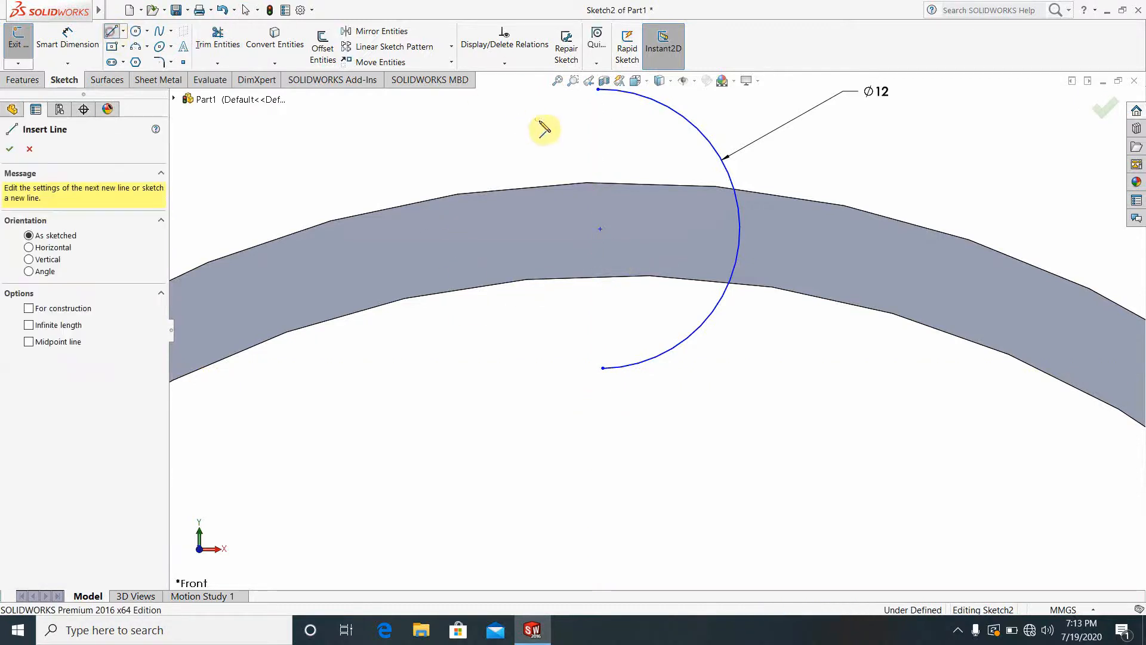
left_click(599, 90)
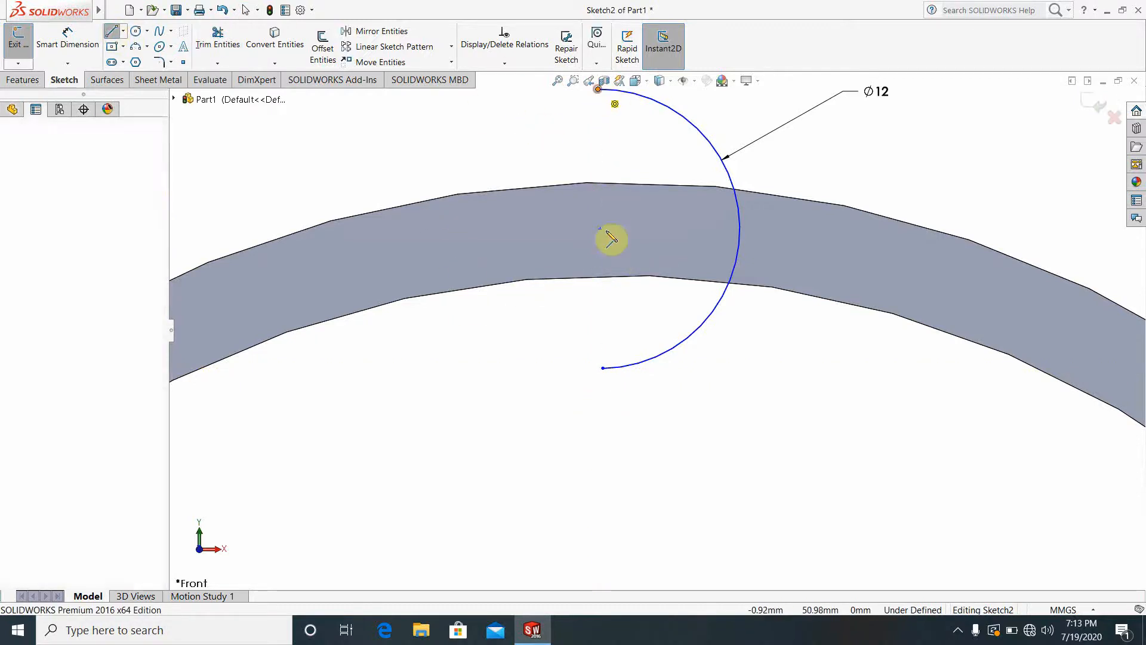
left_click(603, 368)
key("Escape")
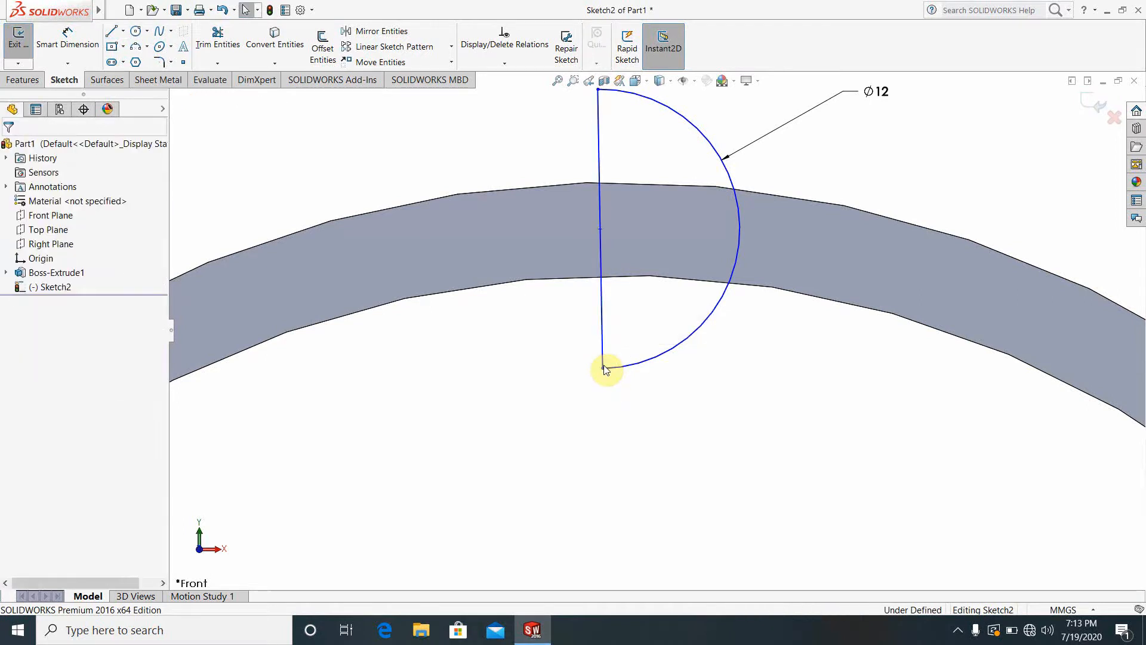
left_click(1087, 106)
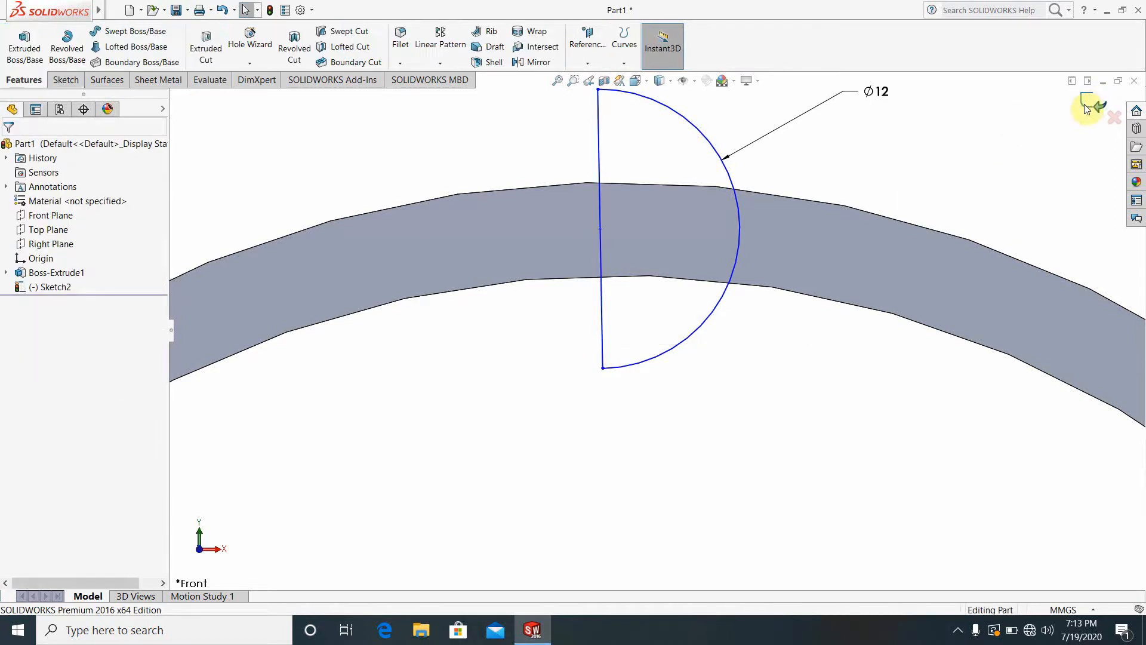
- Cut a spherical pocket through the ring's wall by revolving the closed semicircle 360° about its straight line
scroll(743, 283, "up", 2)
middle_click_drag(737, 289, 529, 255)
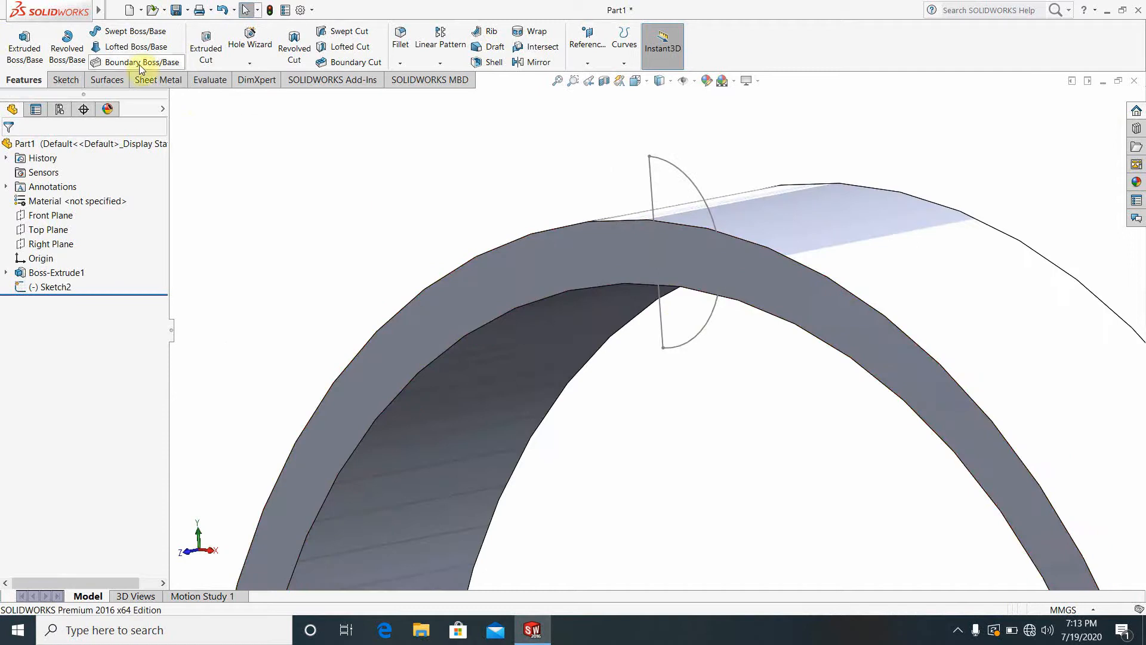
left_click(294, 45)
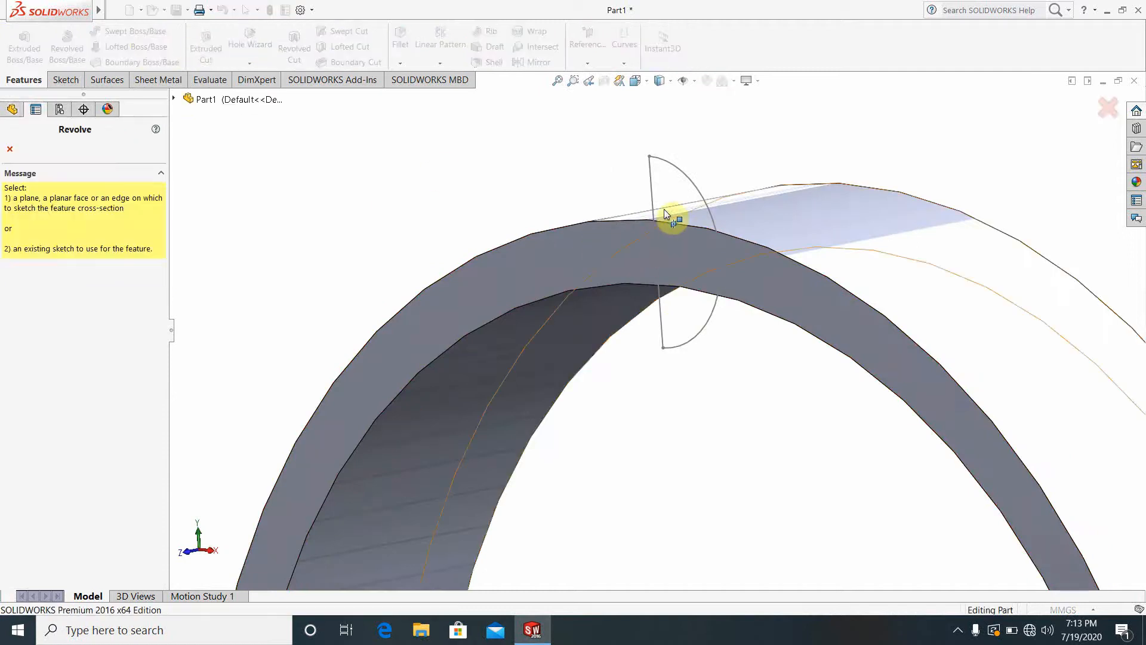
left_click(654, 203)
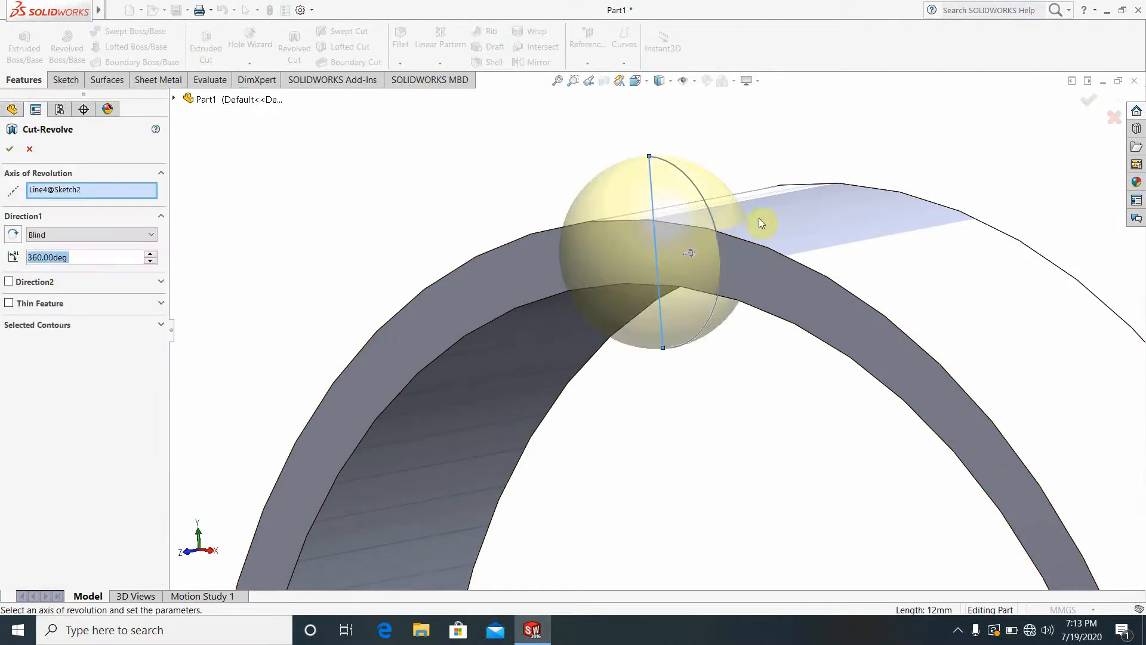
left_click(10, 149)
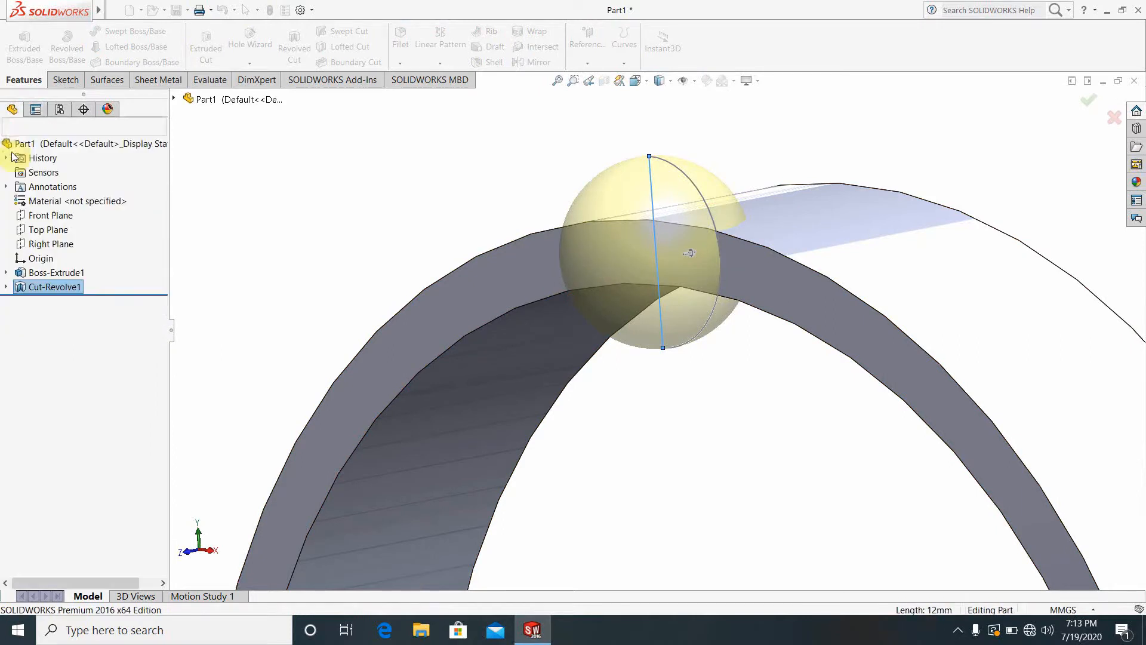
left_click(423, 214)
scroll(737, 317, "up", 3)
scroll(743, 316, "down", 2)
middle_click_drag(734, 345, 795, 353)
scroll(442, 263, "up", 1)
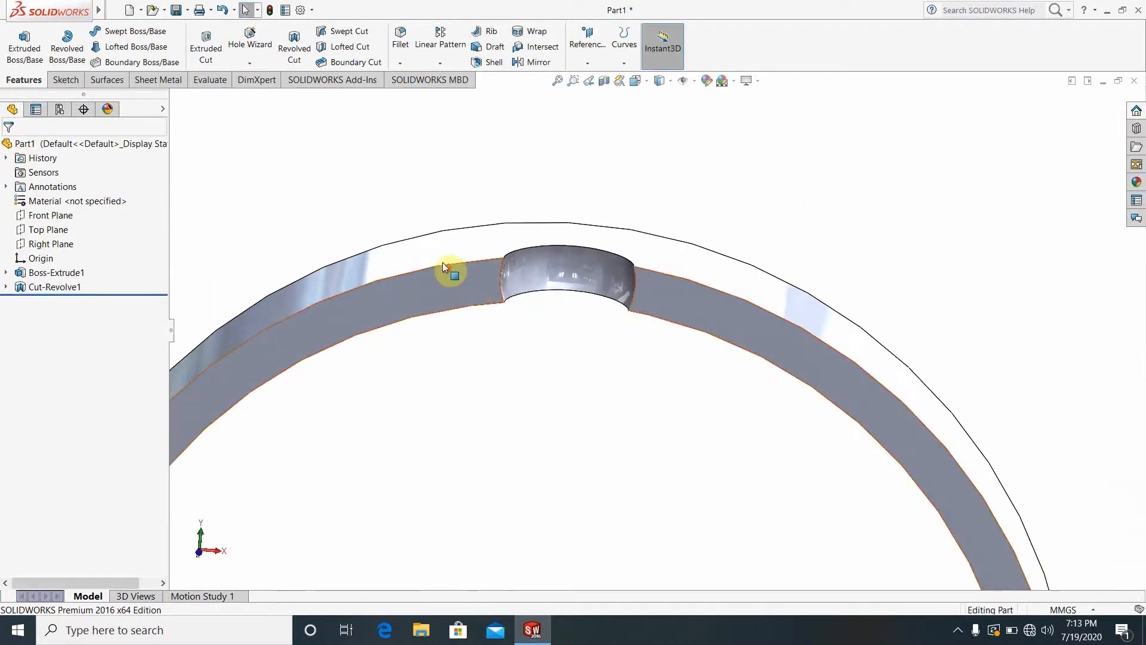
left_click(332, 192)
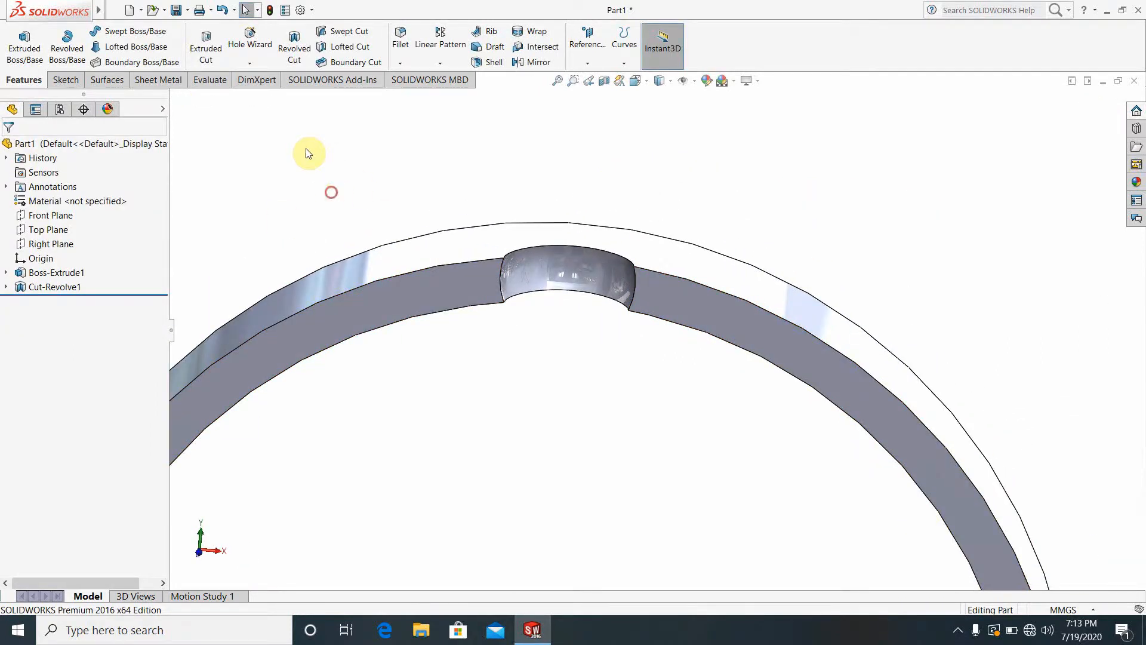
- Fillet both edges where the spherical pocket meets the ring's front face with a 2 mm radius
left_click(402, 36)
left_click(503, 292)
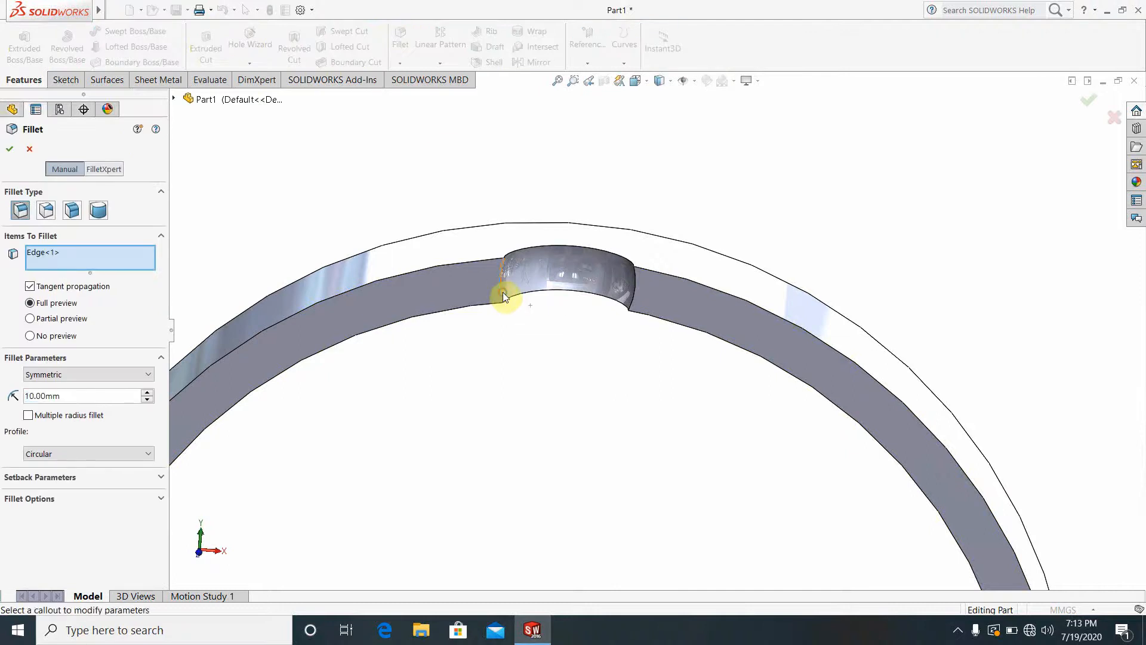
left_click(634, 295)
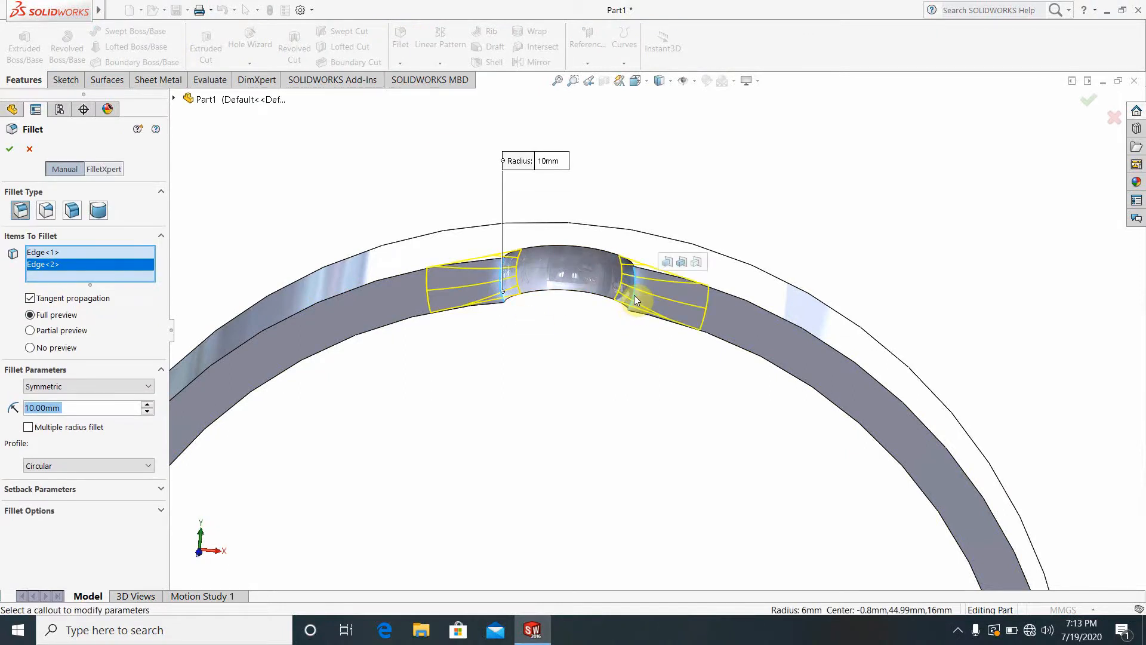
type("2")
key("Return")
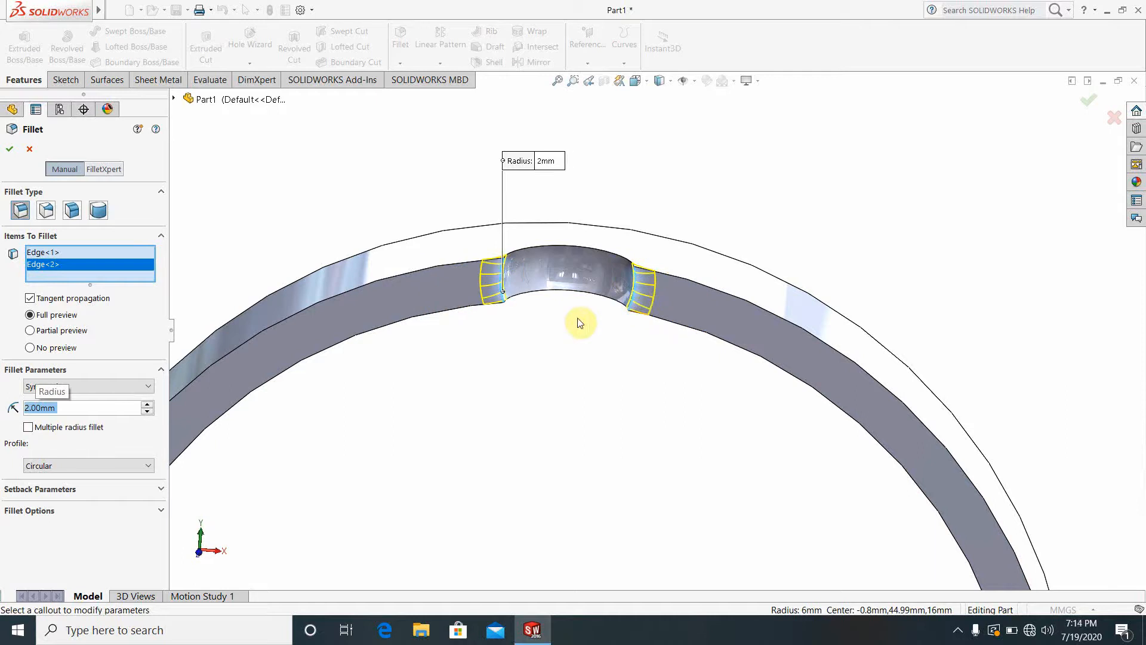
scroll(403, 294, "down", 3)
middle_click_drag(676, 335, 660, 310)
left_click(9, 150)
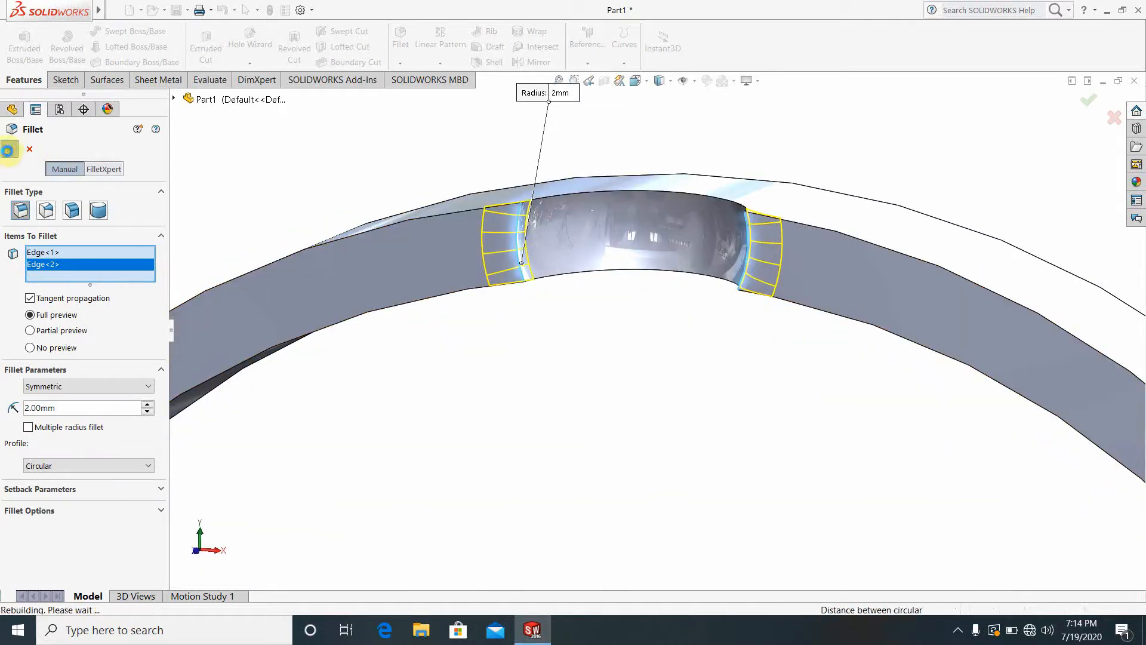
scroll(639, 428, "up", 5)
scroll(639, 429, "up", 3)
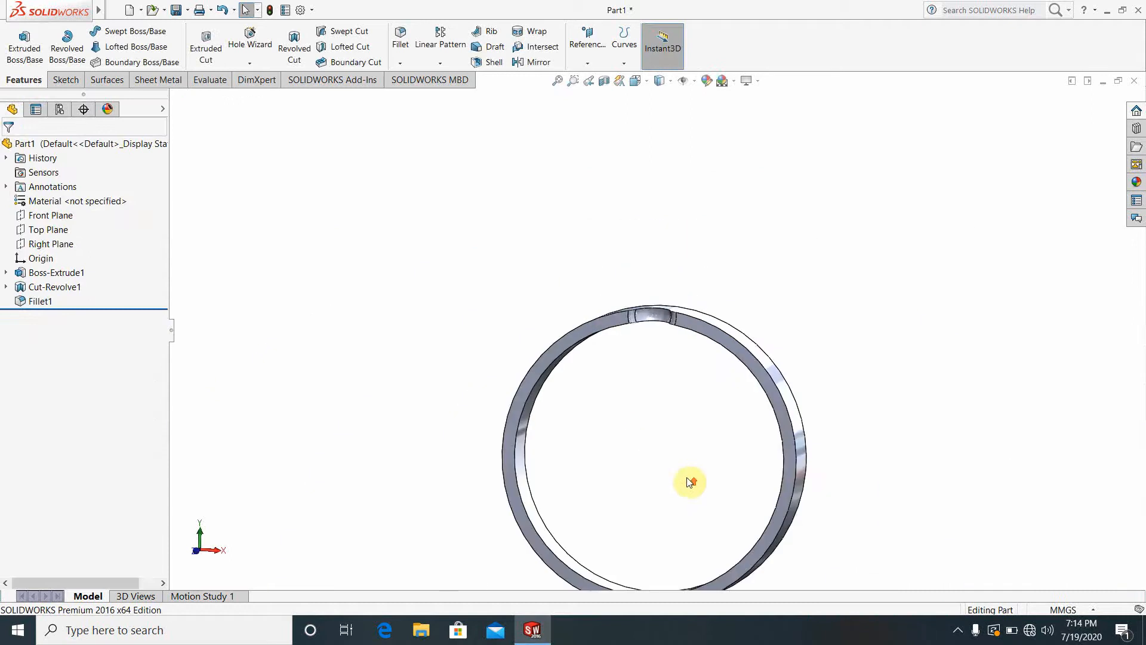
- Turn on the display of temporary axes so the ring's central axis can be picked
middle_click_drag(686, 481, 686, 274)
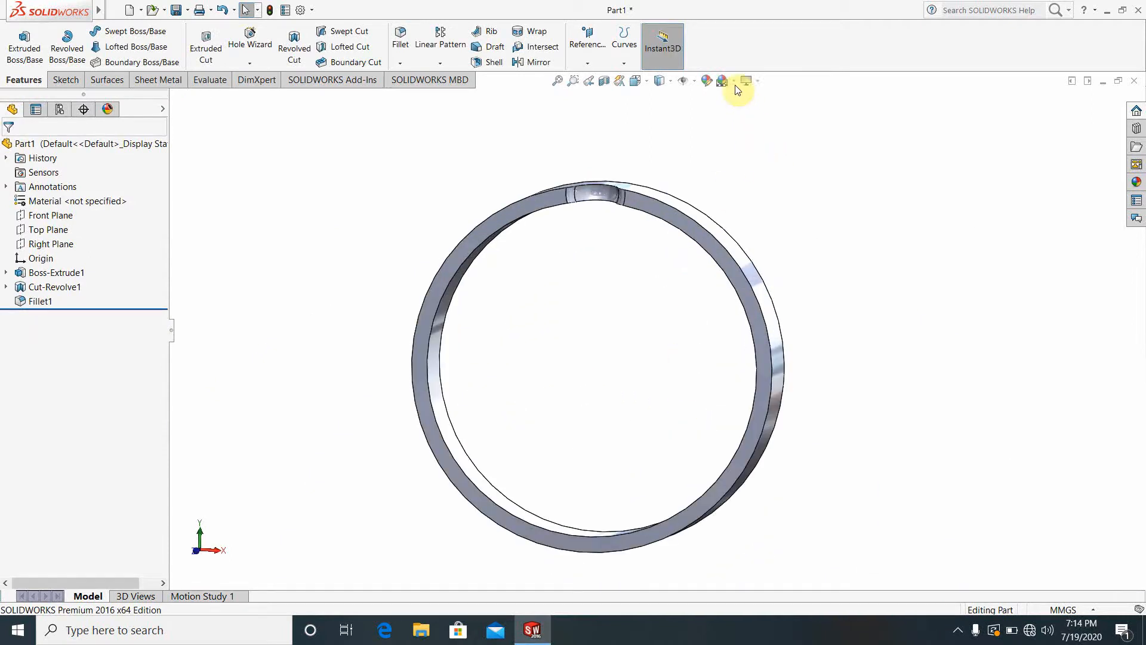
left_click(758, 83)
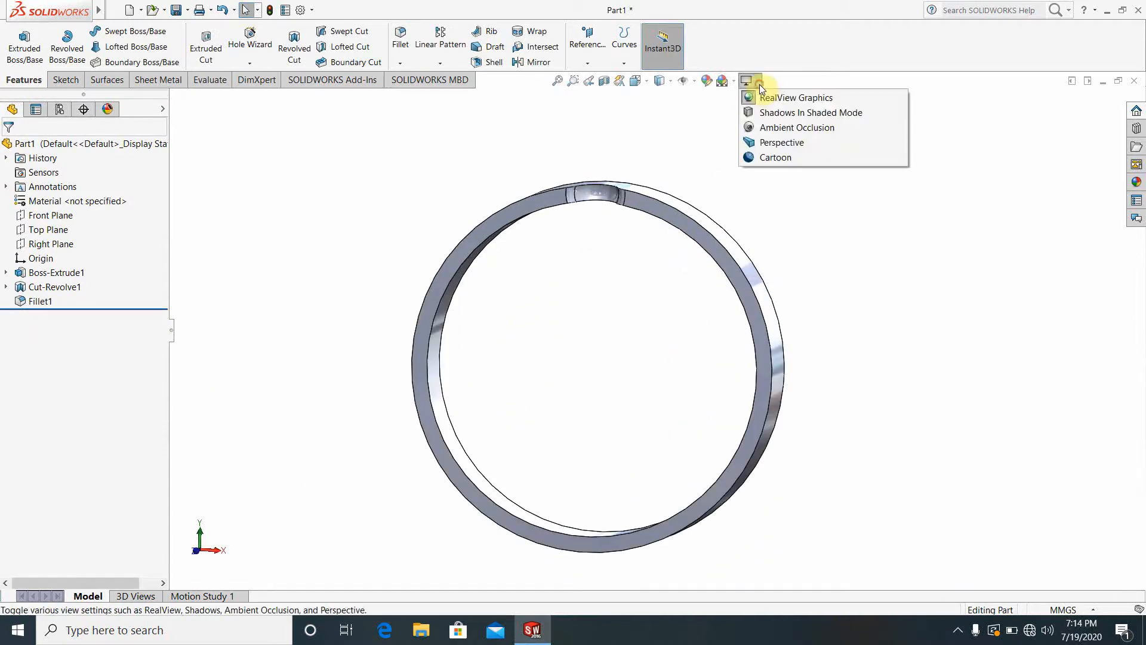
left_click(718, 123)
left_click(724, 84)
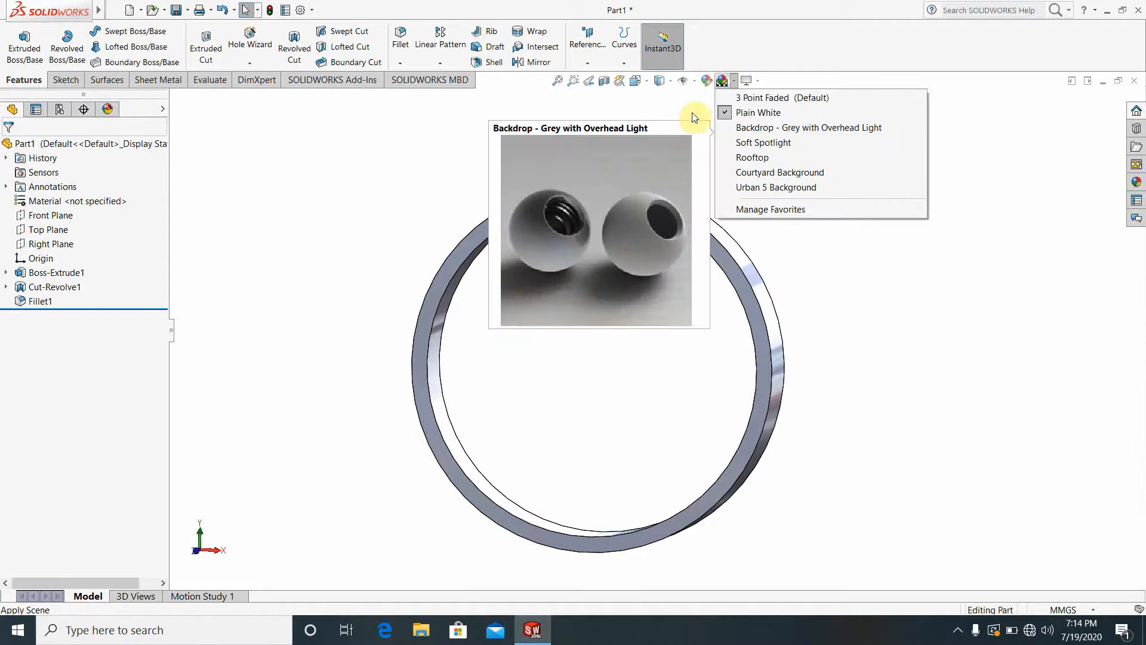
left_click(696, 81)
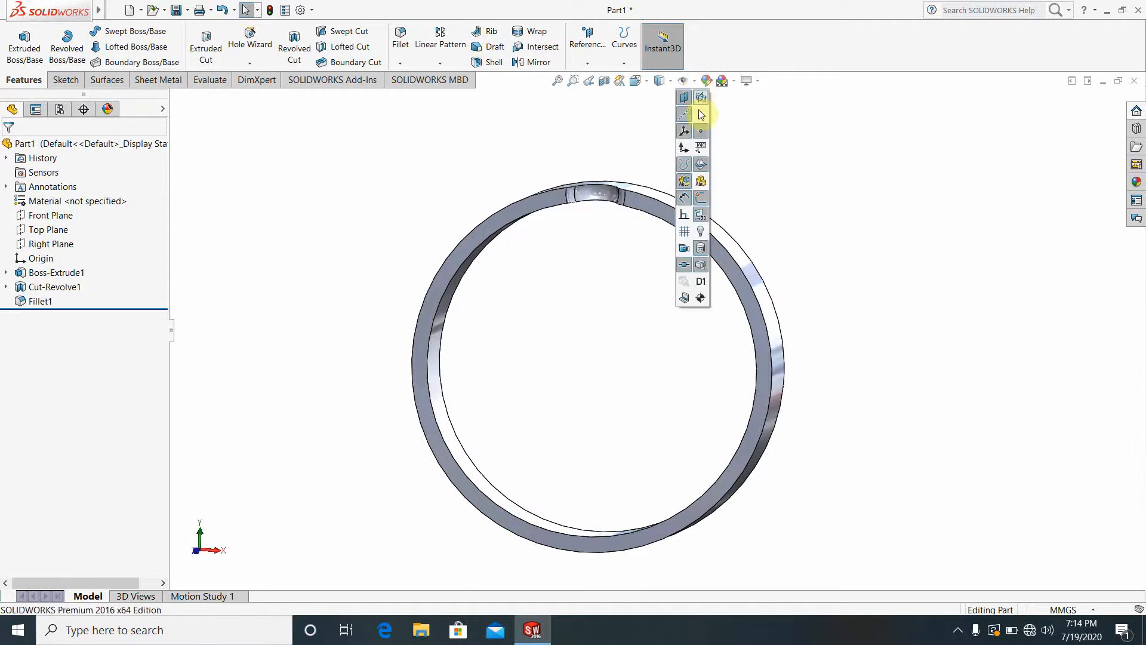
left_click(701, 116)
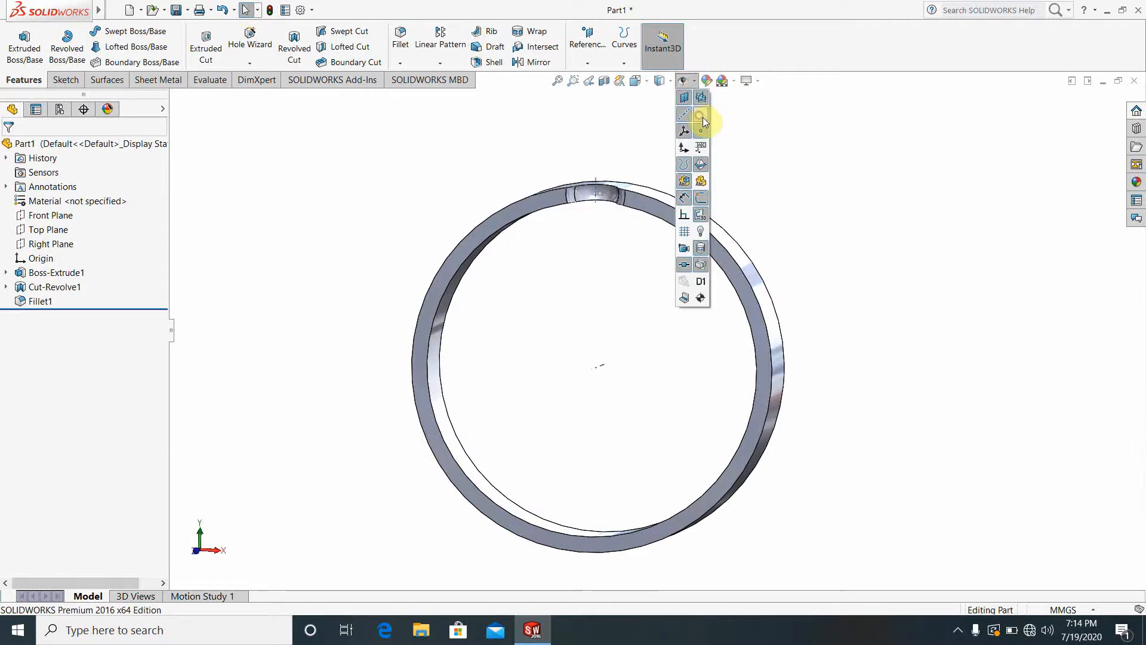
left_click(816, 234)
- Circular-pattern the spherical pocket and its fillet about the ring's central axis with 12 equally spaced instances over 360°
middle_click_drag(801, 320, 652, 315)
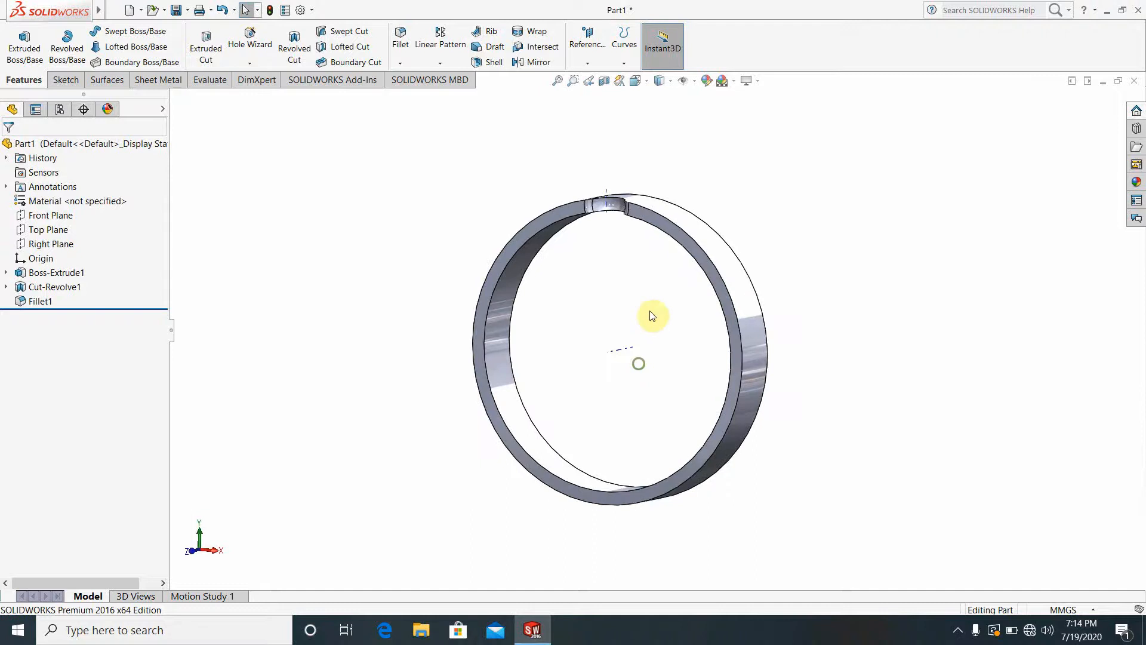
scroll(671, 275, "down", 3)
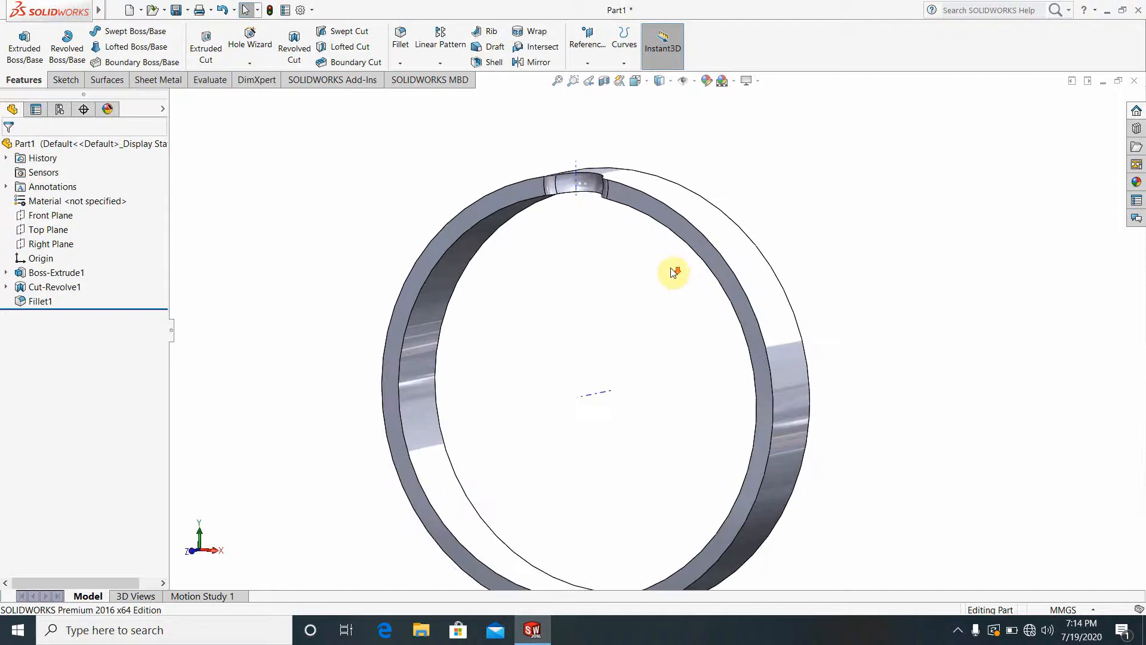
left_click(439, 62)
left_click(461, 92)
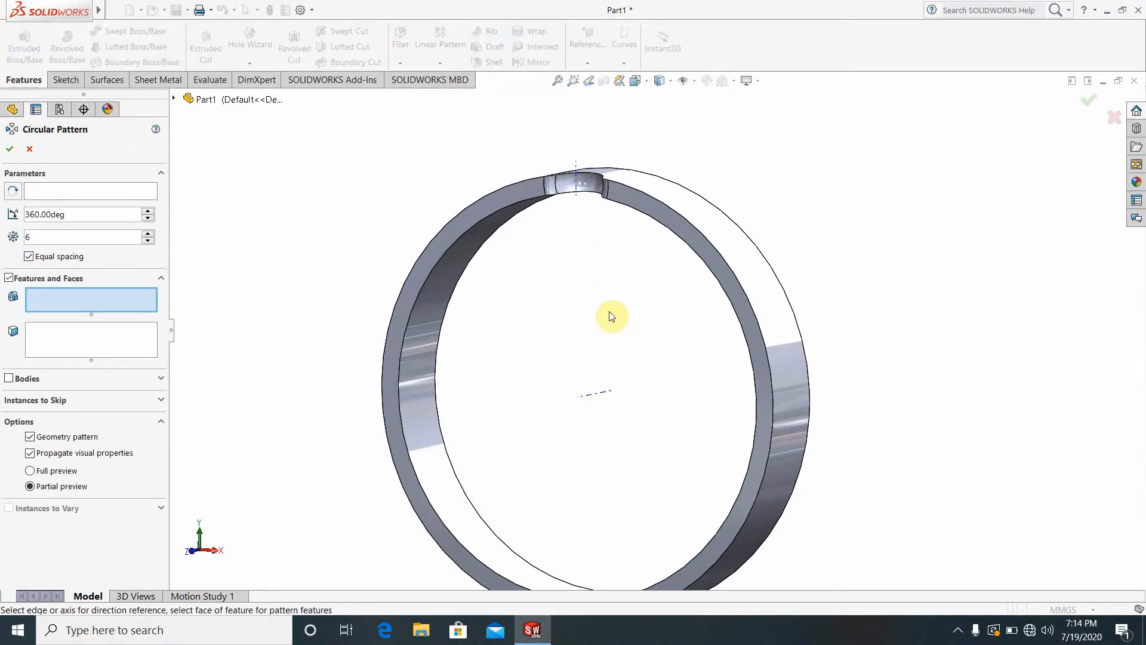
left_click(567, 188)
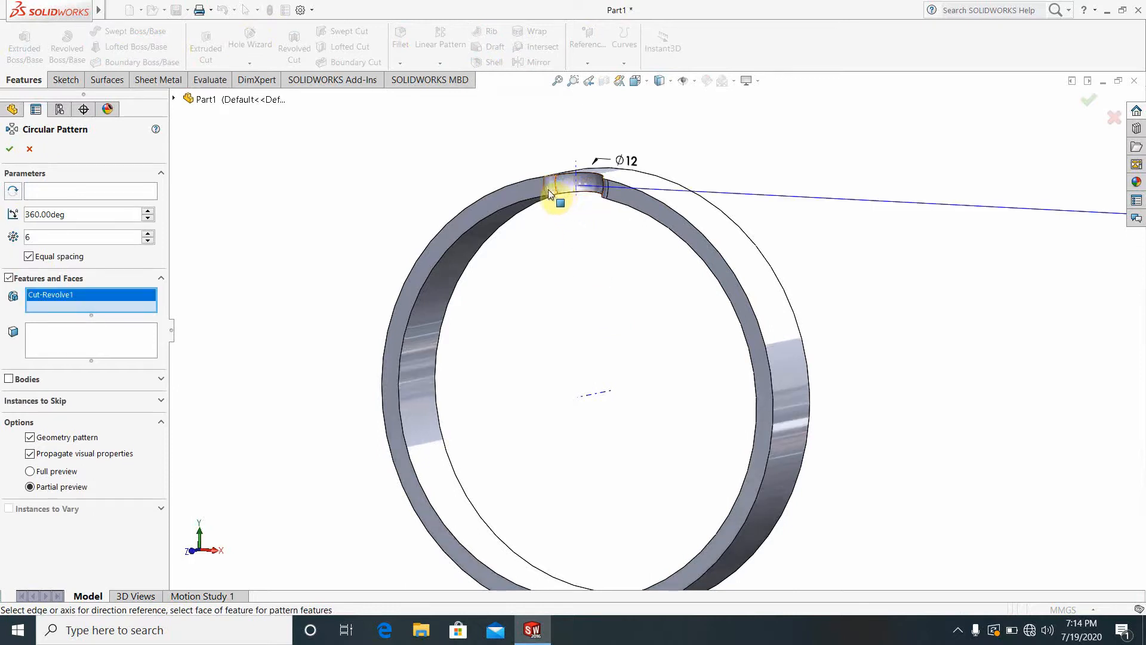
left_click(549, 193)
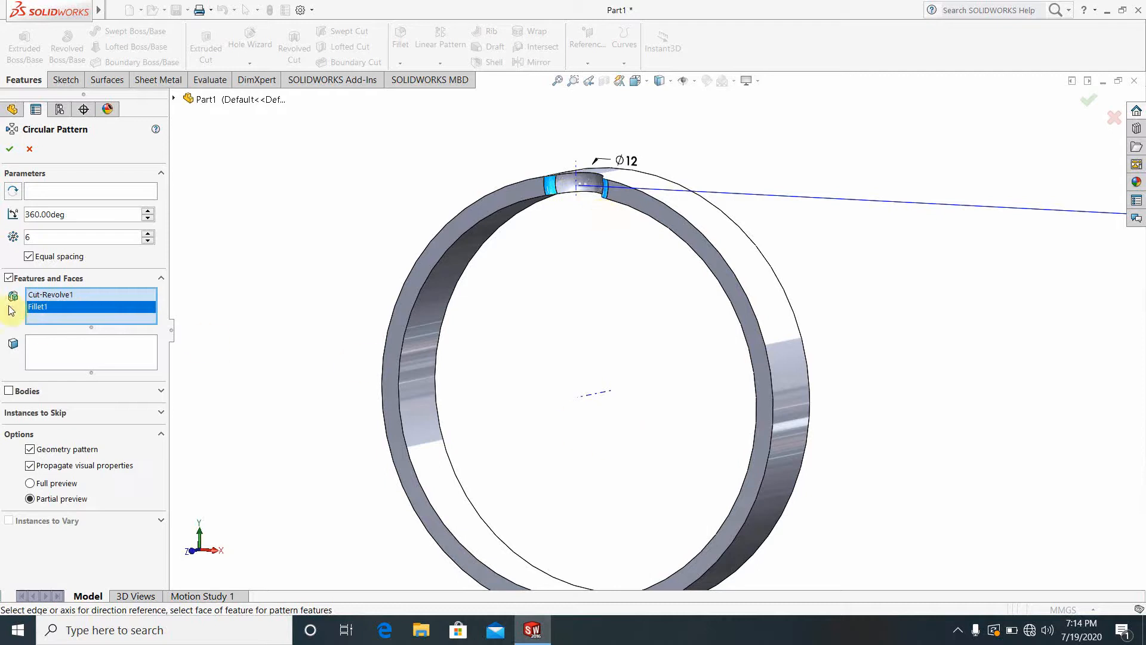
left_click(65, 193)
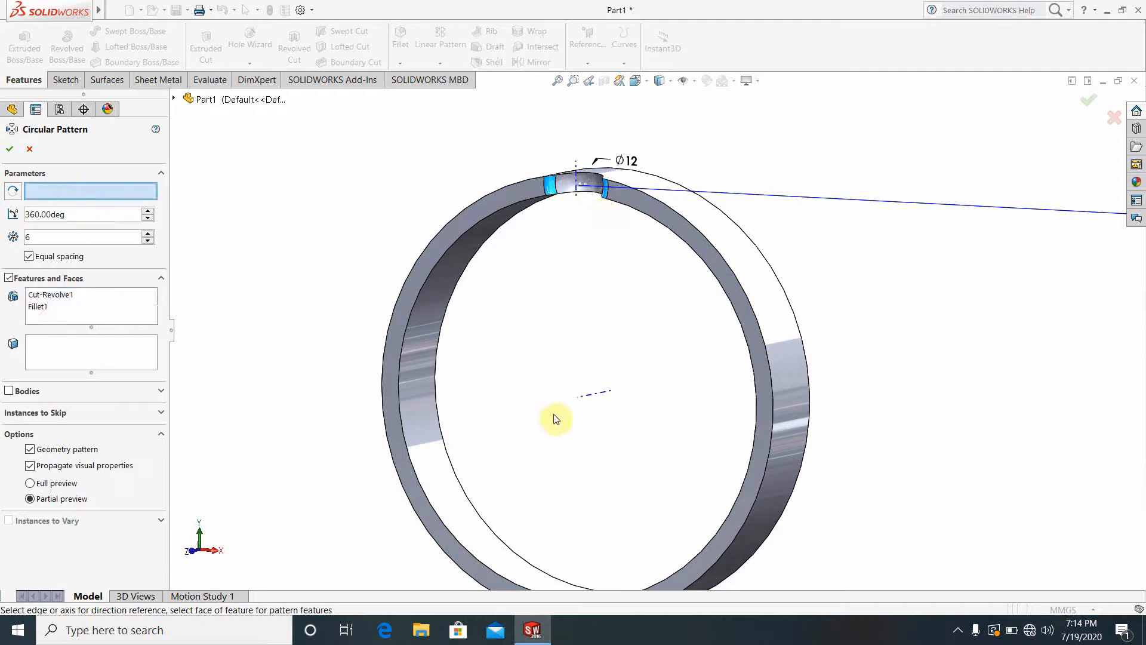
left_click(595, 397)
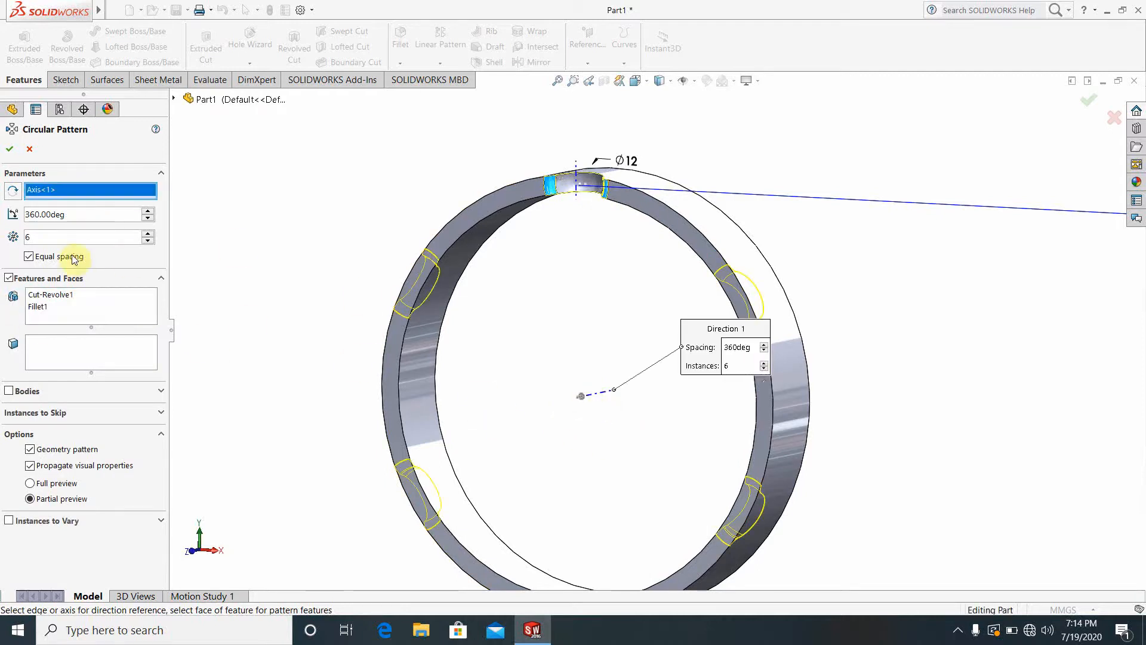
left_click(64, 234)
key("BackSpace")
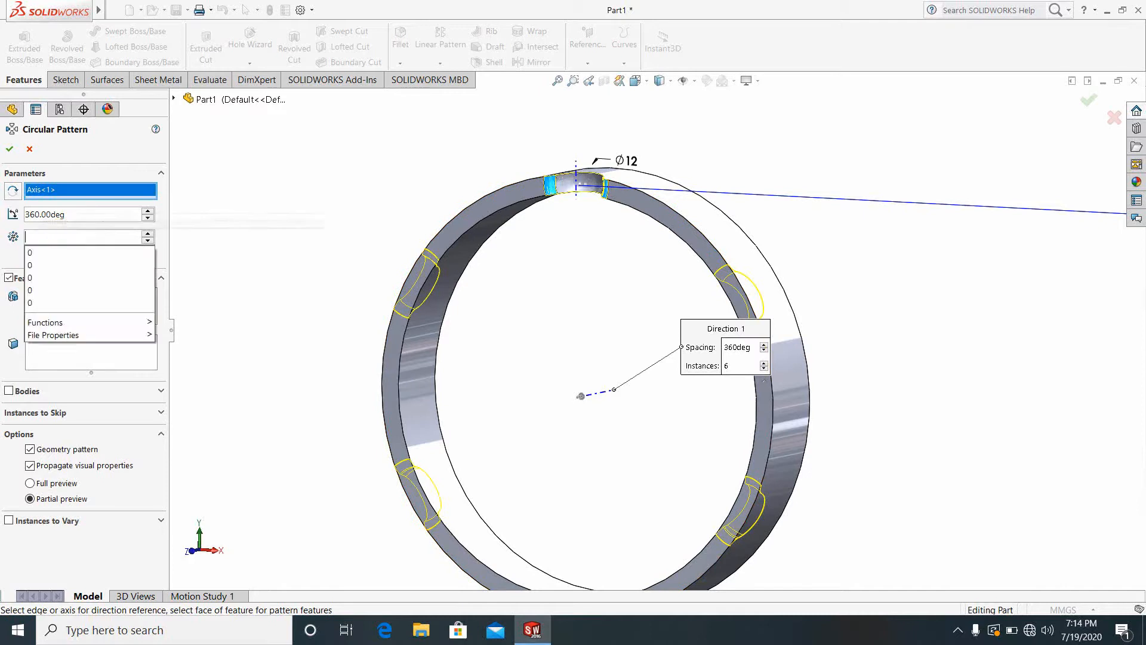
type("12")
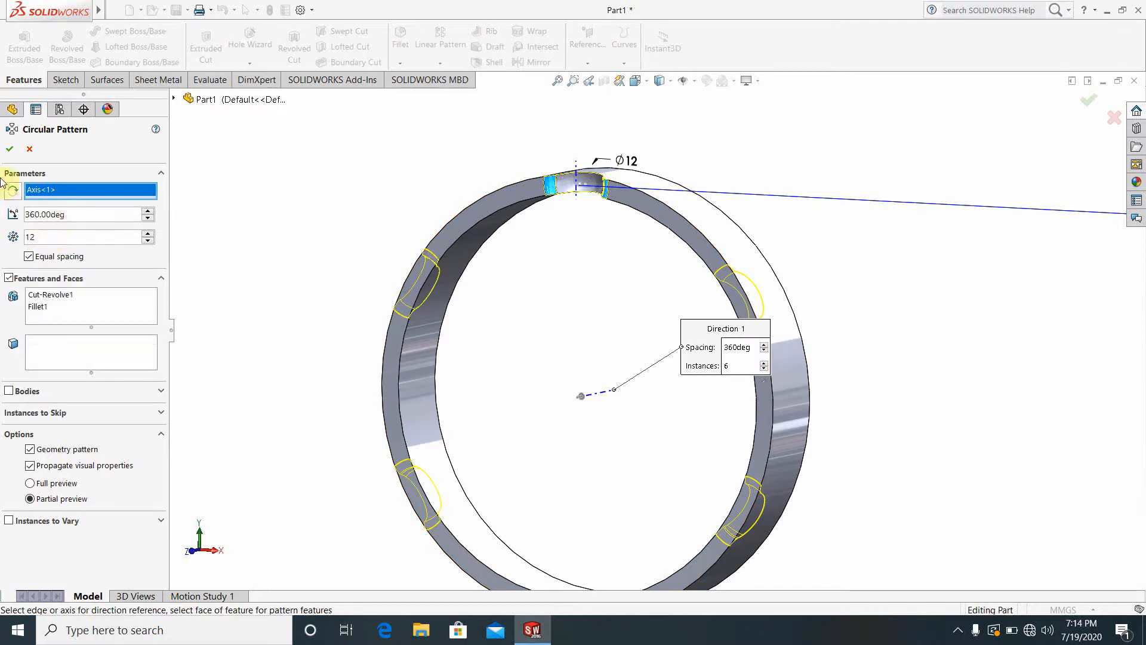
left_click(9, 151)
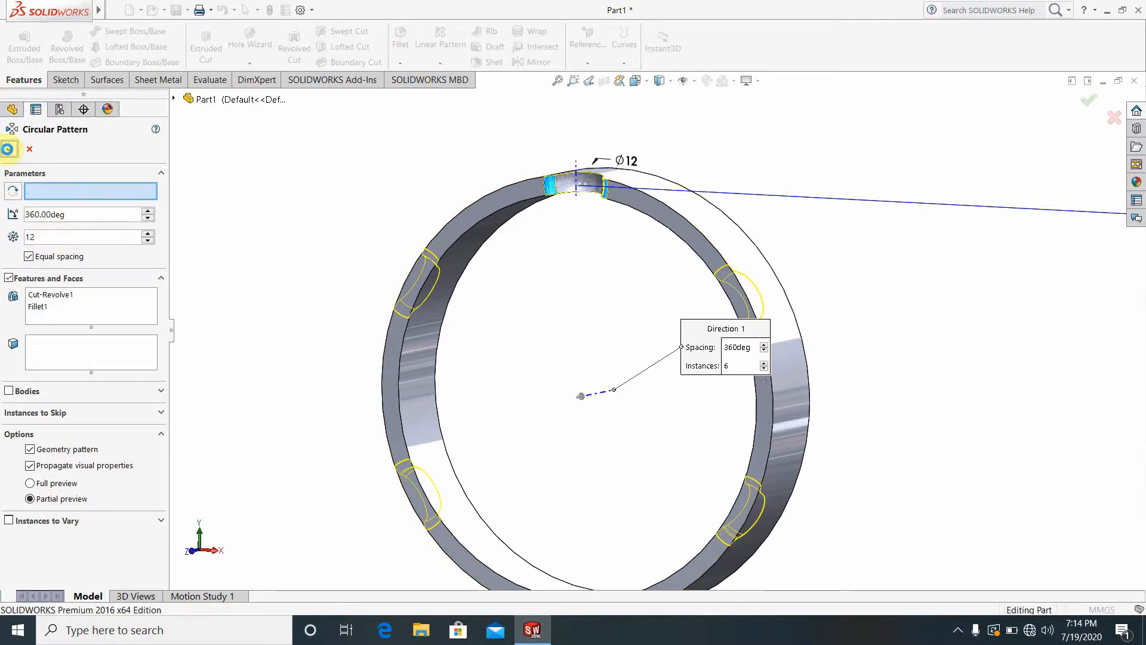
left_click(300, 313)
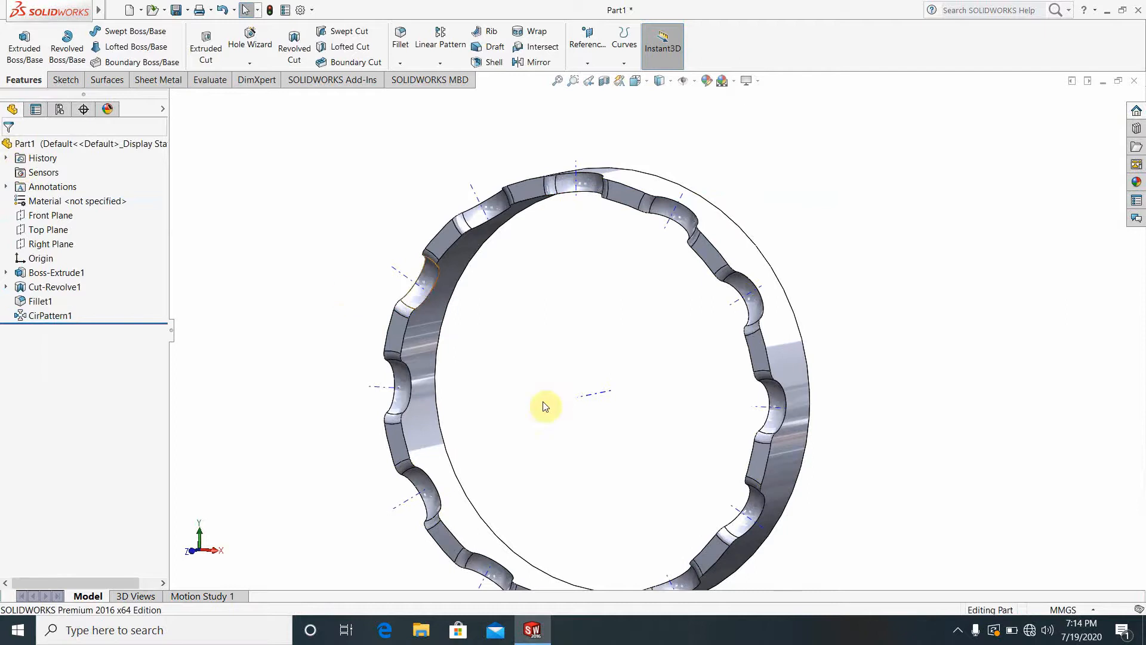
- Start a Shell on the patterned ring and choose its outer cylindrical, inner cylindrical and flat back faces for removal
scroll(582, 408, "up", 5)
scroll(648, 389, "down", 2)
scroll(650, 391, "down", 1)
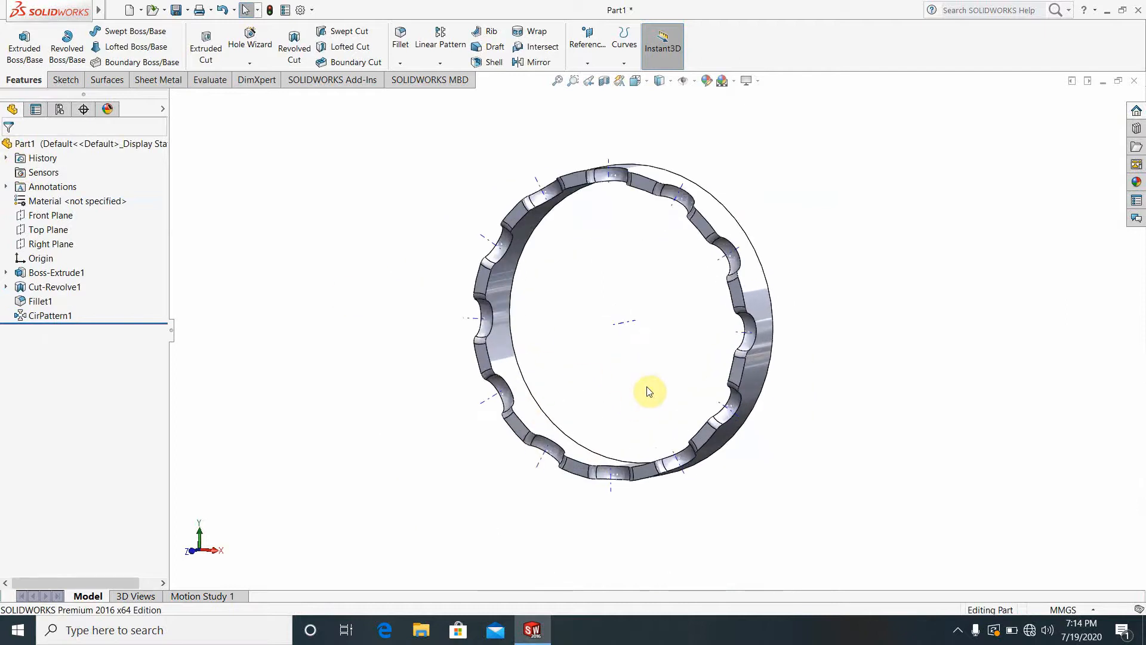
middle_click_drag(650, 391, 668, 297)
scroll(668, 296, "down", 2)
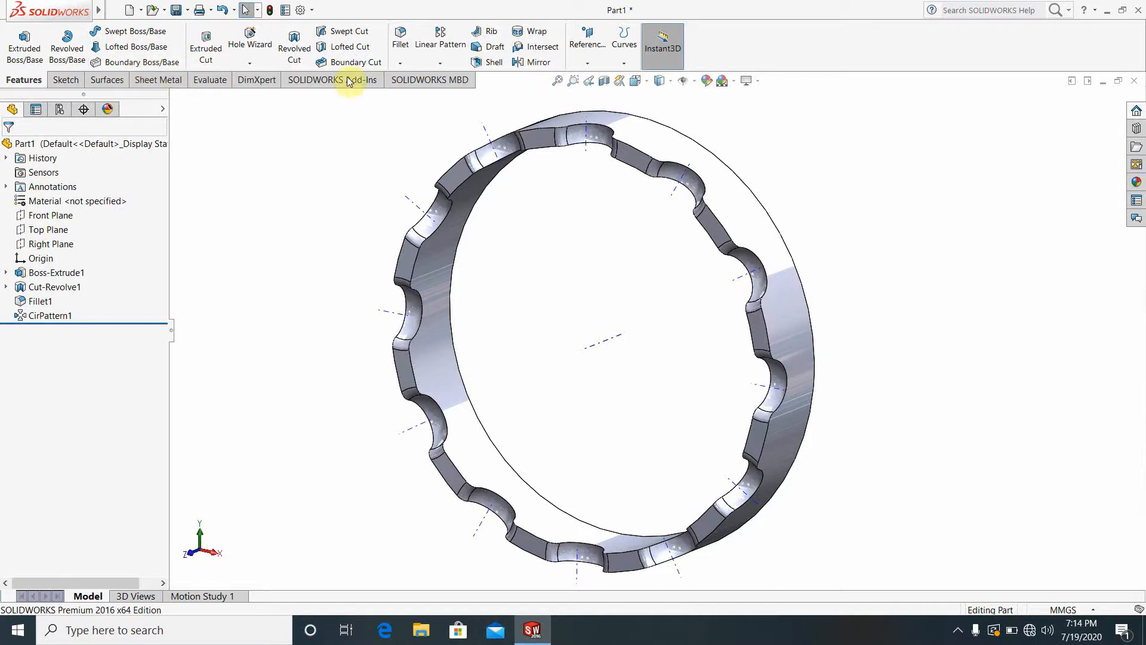
left_click(494, 62)
scroll(726, 268, "down", 2)
scroll(727, 269, "up", 1)
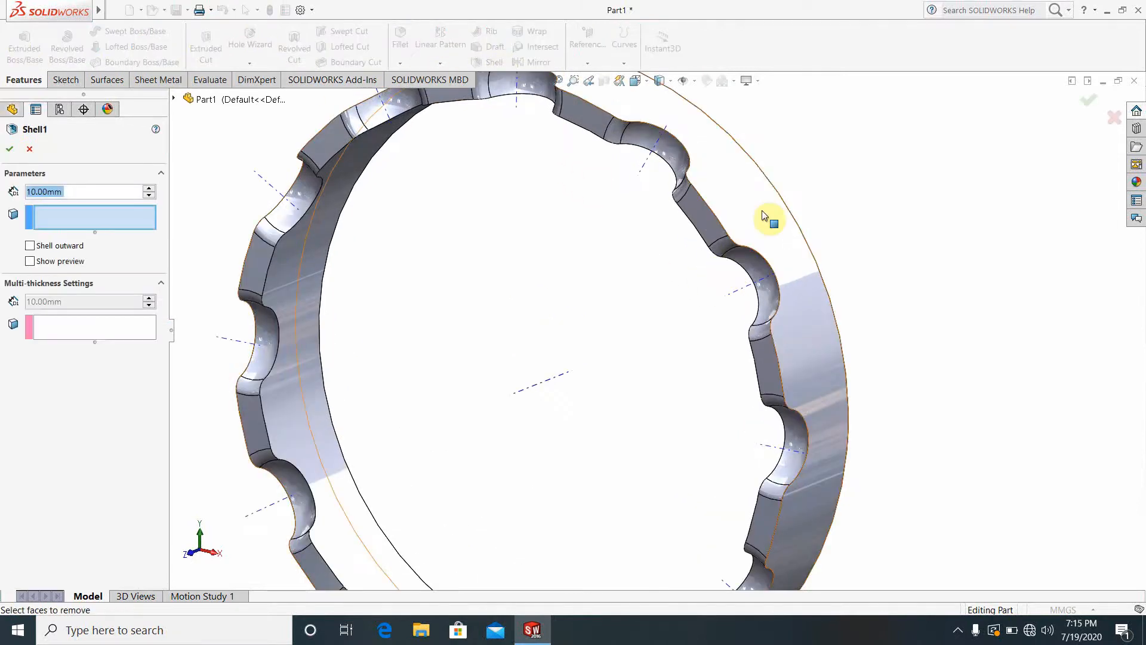
left_click(770, 222)
scroll(878, 335, "up", 3)
middle_click_drag(875, 340, 489, 330)
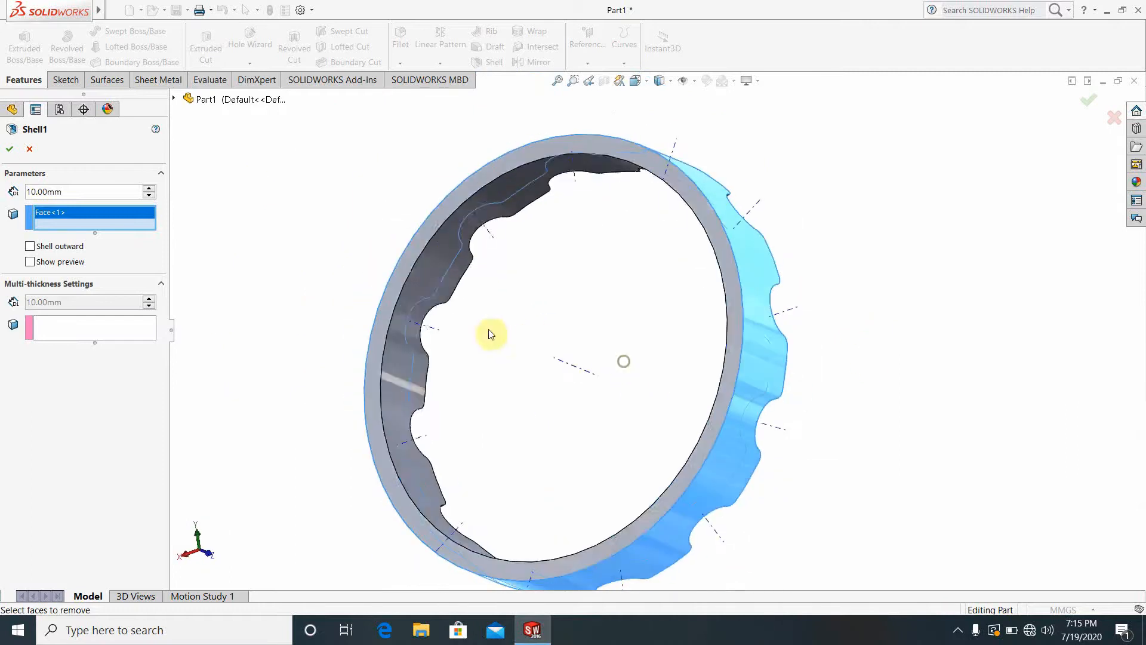
left_click(399, 383)
left_click(373, 381)
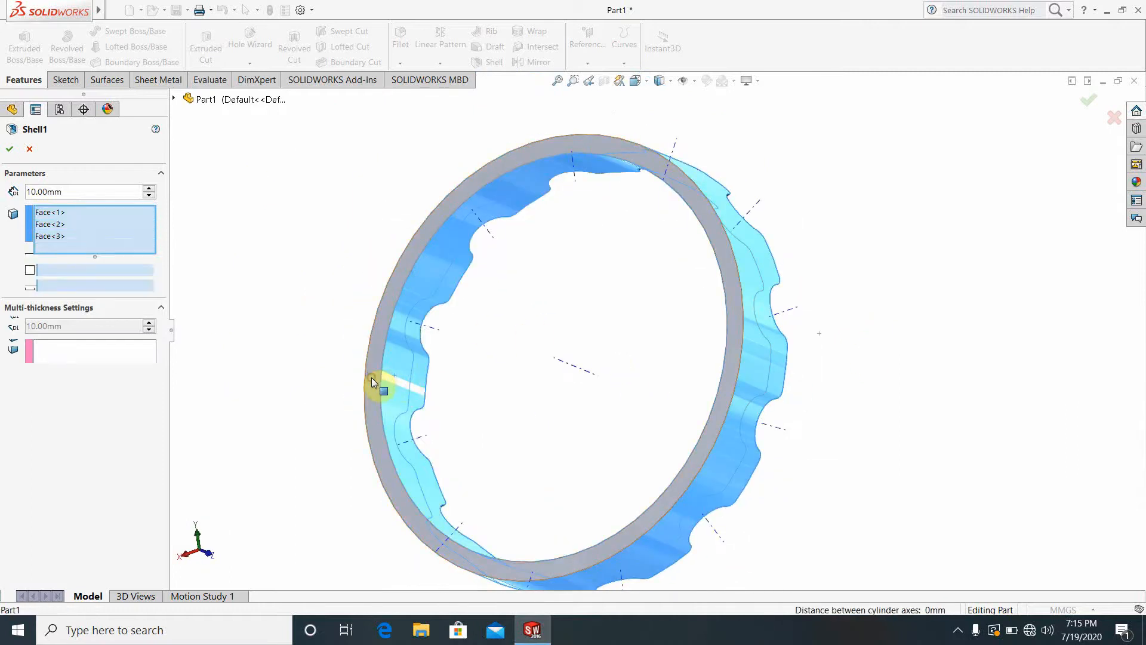
middle_click_drag(451, 390, 727, 317)
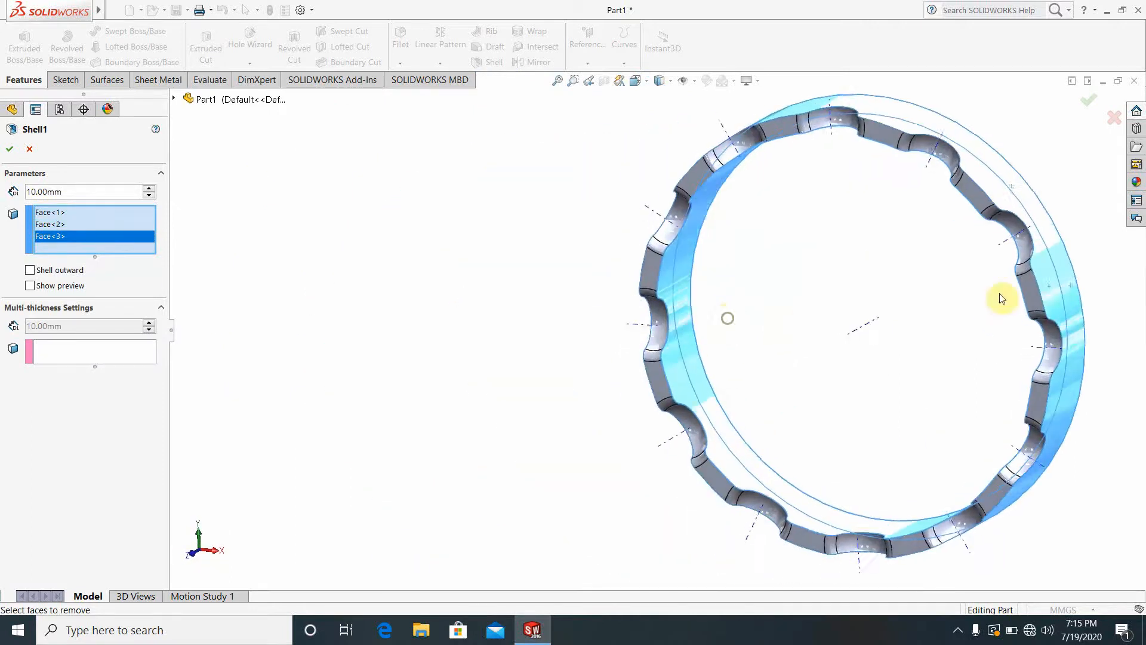
- Set the shell thickness to 1.5 mm and apply the shell
scroll(1000, 298, "up", 3)
scroll(963, 261, "down", 2)
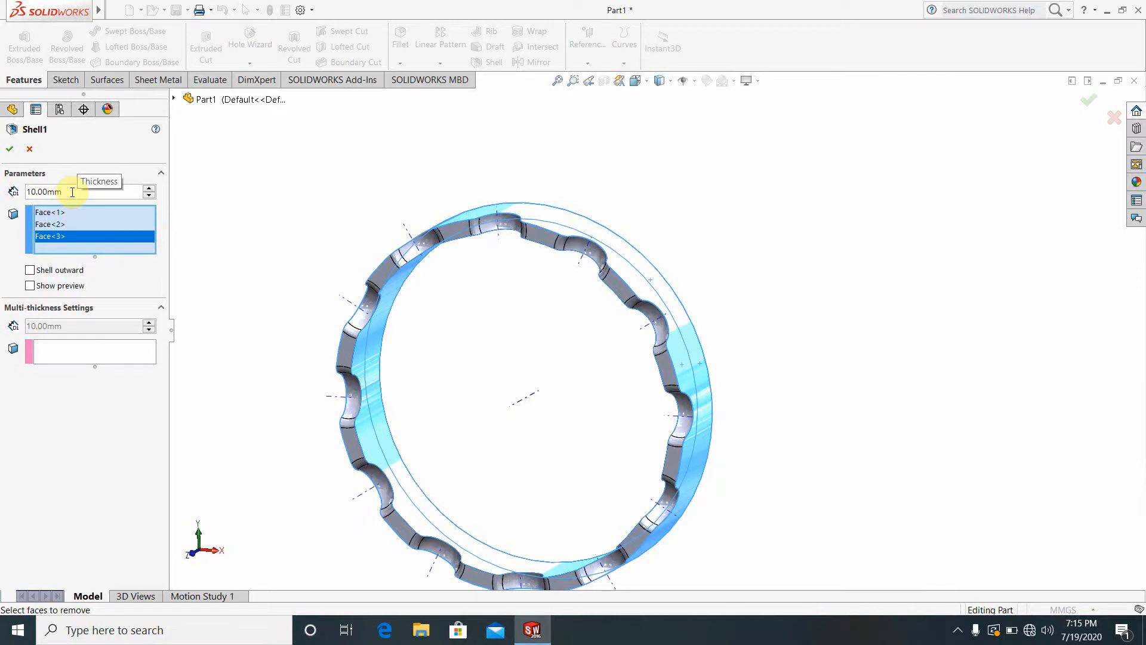
key("BackSpace")
key("BackSpace")
key("BackSpace")
type("1.5")
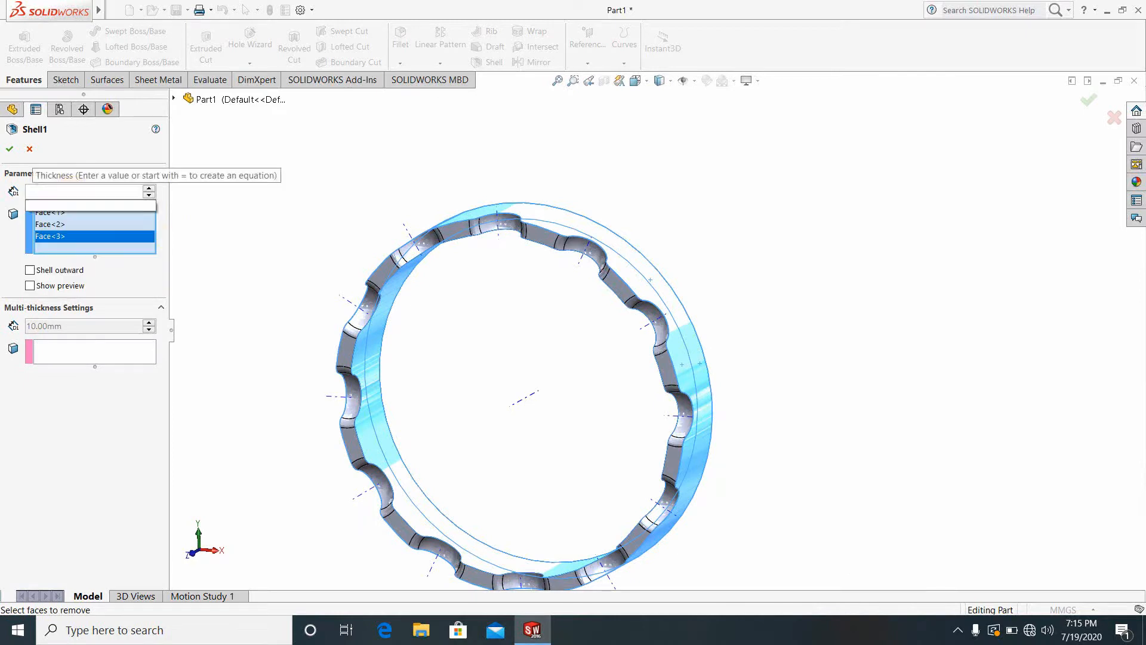
key("Return")
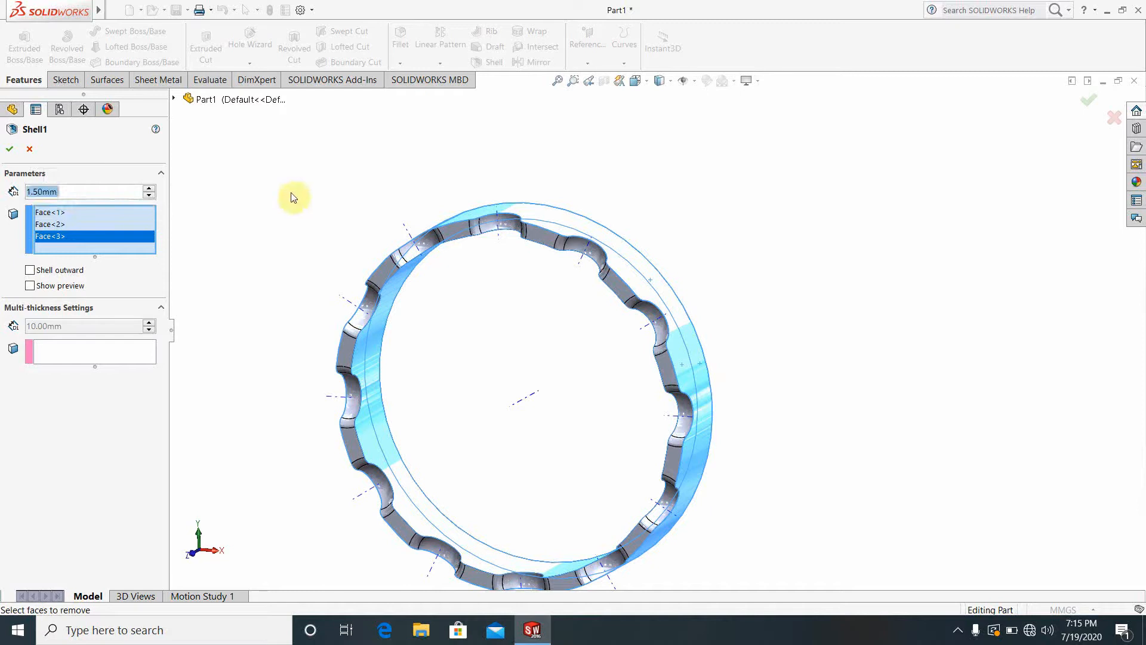
left_click(8, 149)
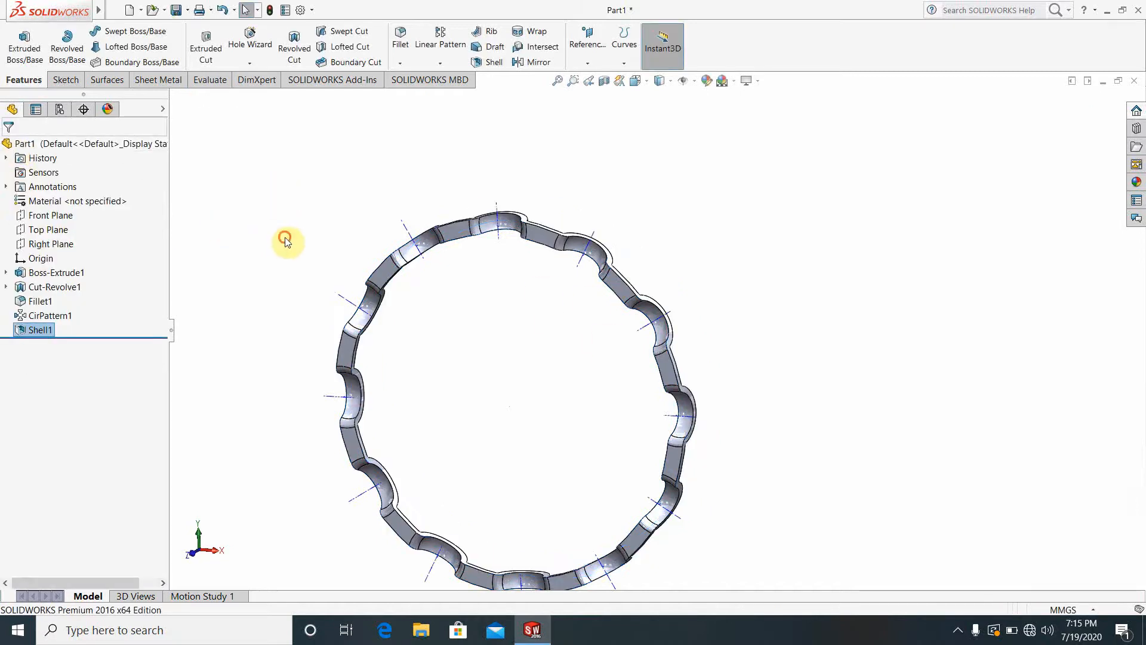
- Orient the part to the front view and open a new sketch on a flat front face between two pockets
scroll(686, 388, "up", 4)
scroll(684, 461, "down", 4)
scroll(594, 290, "up", 6)
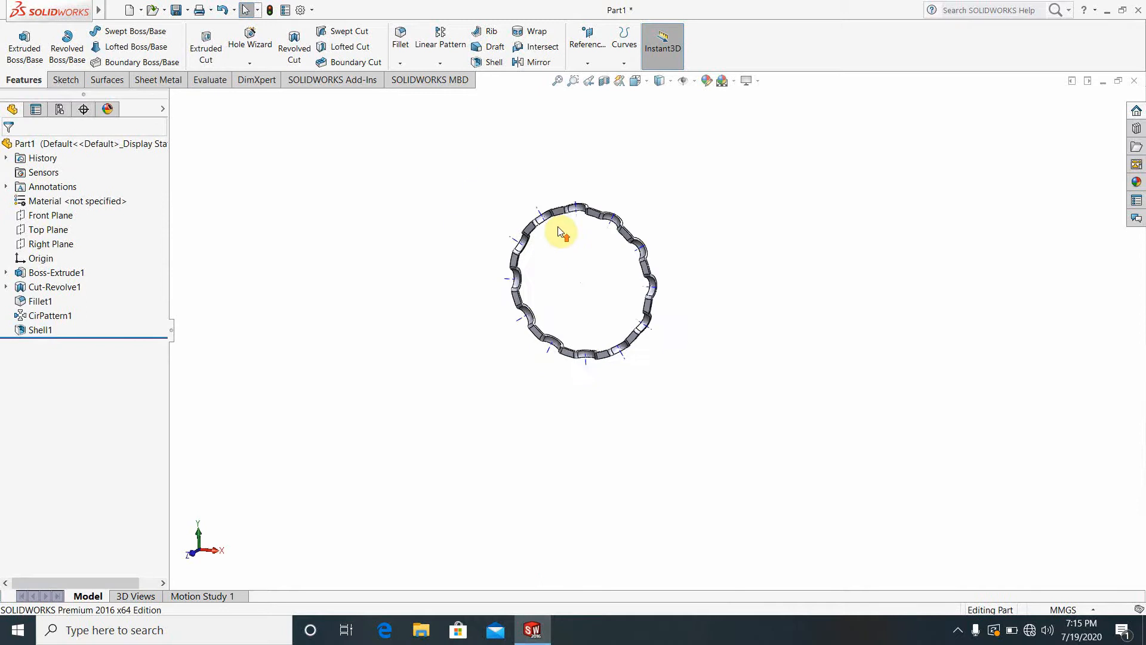
scroll(558, 230, "down", 6)
middle_click_drag(679, 322, 717, 365)
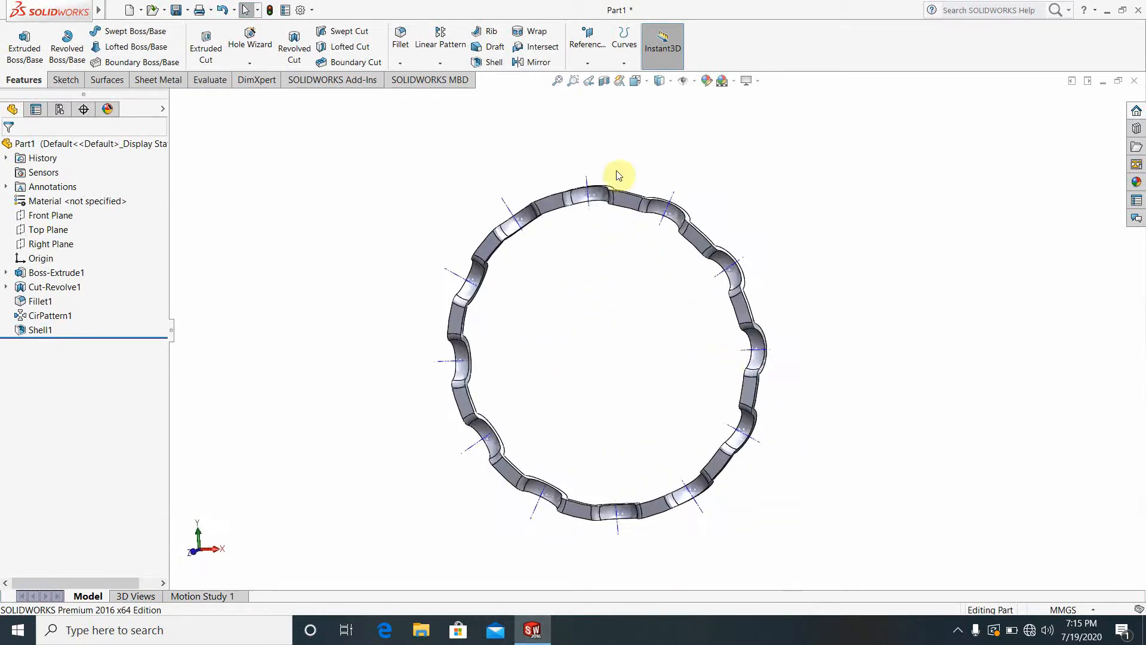
left_click(635, 81)
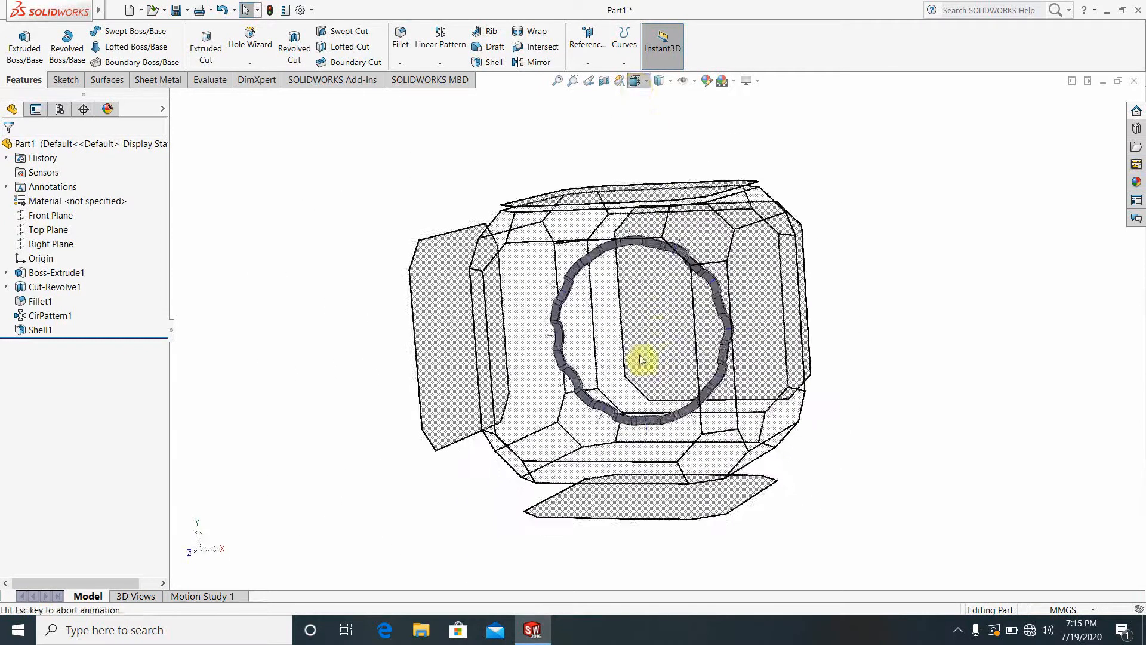
left_click(636, 356)
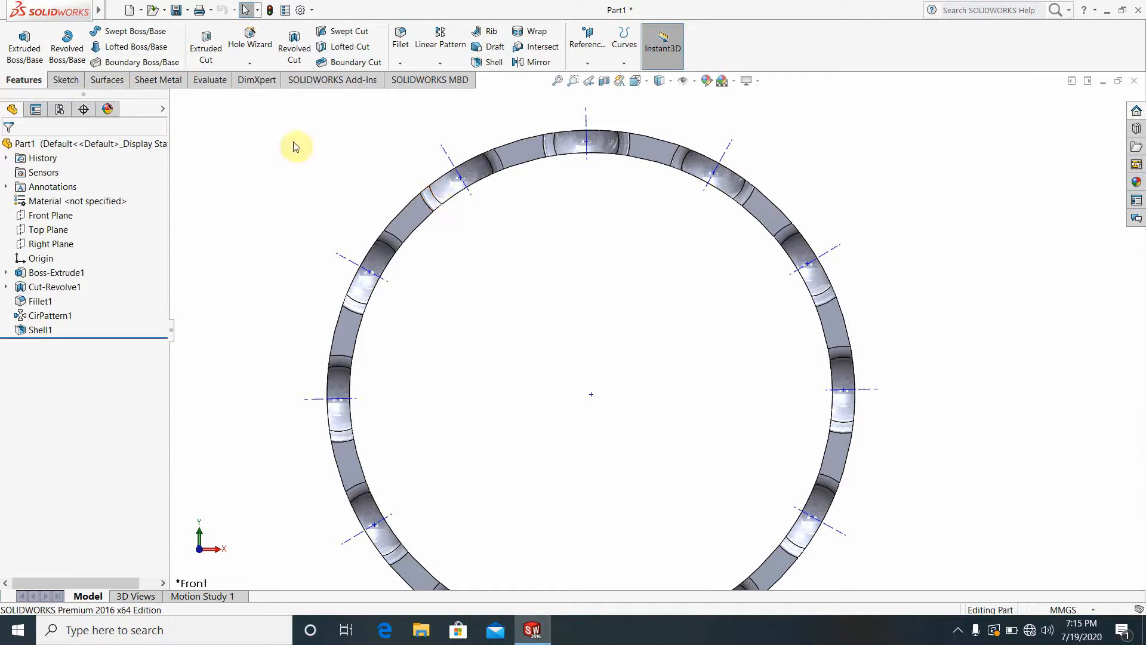
left_click(73, 83)
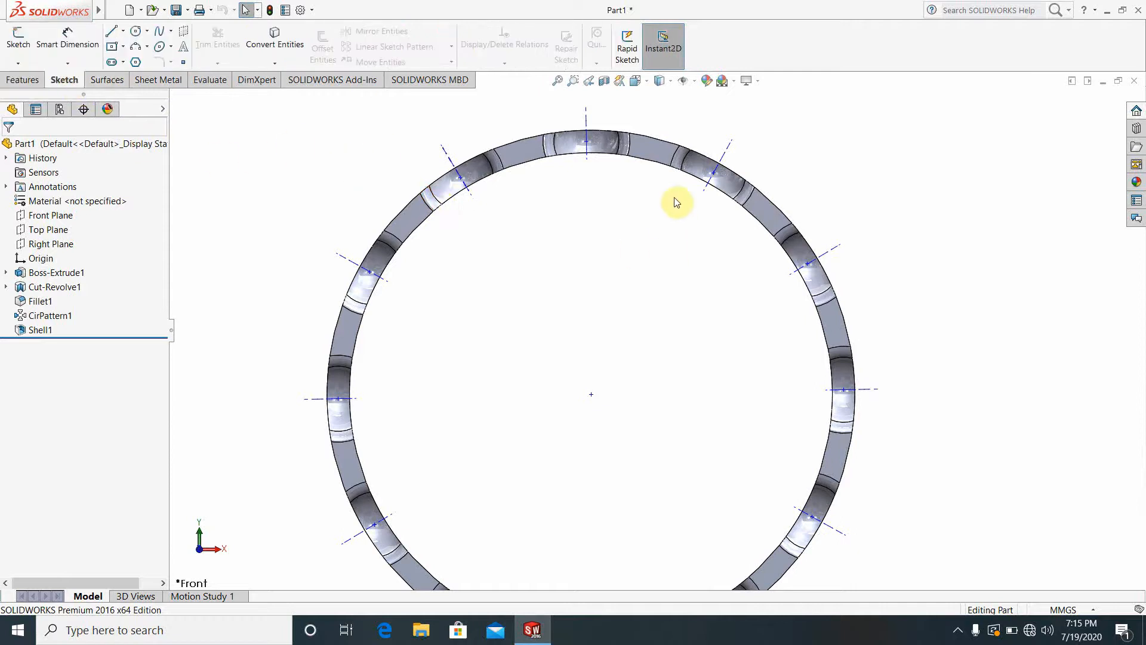
right_click(662, 156)
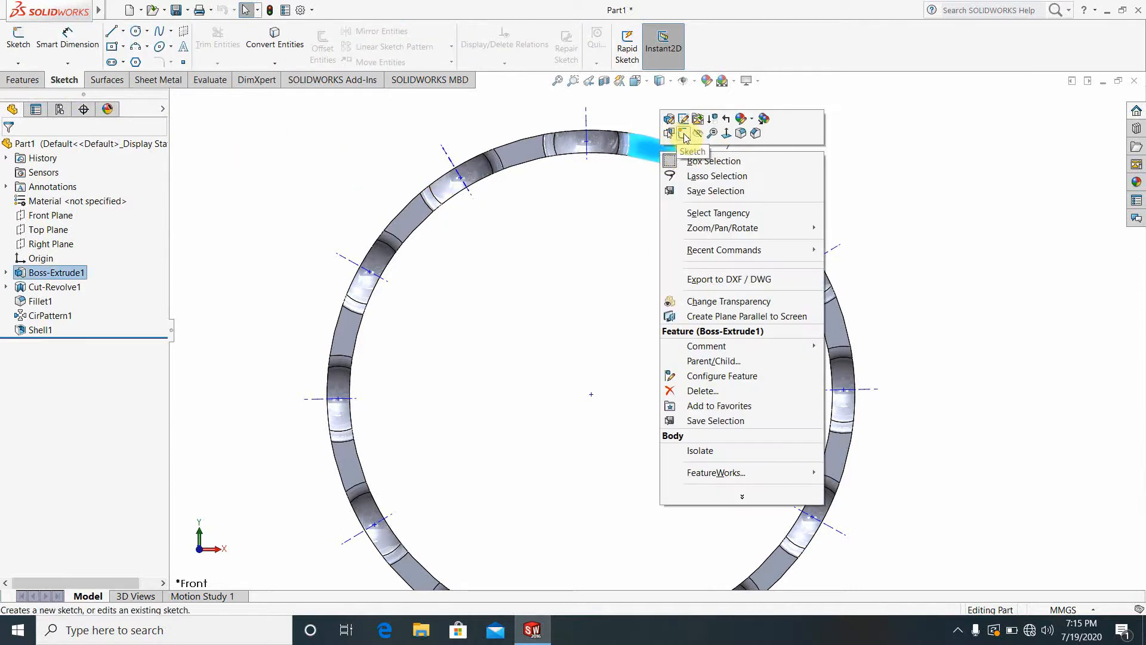
left_click(683, 132)
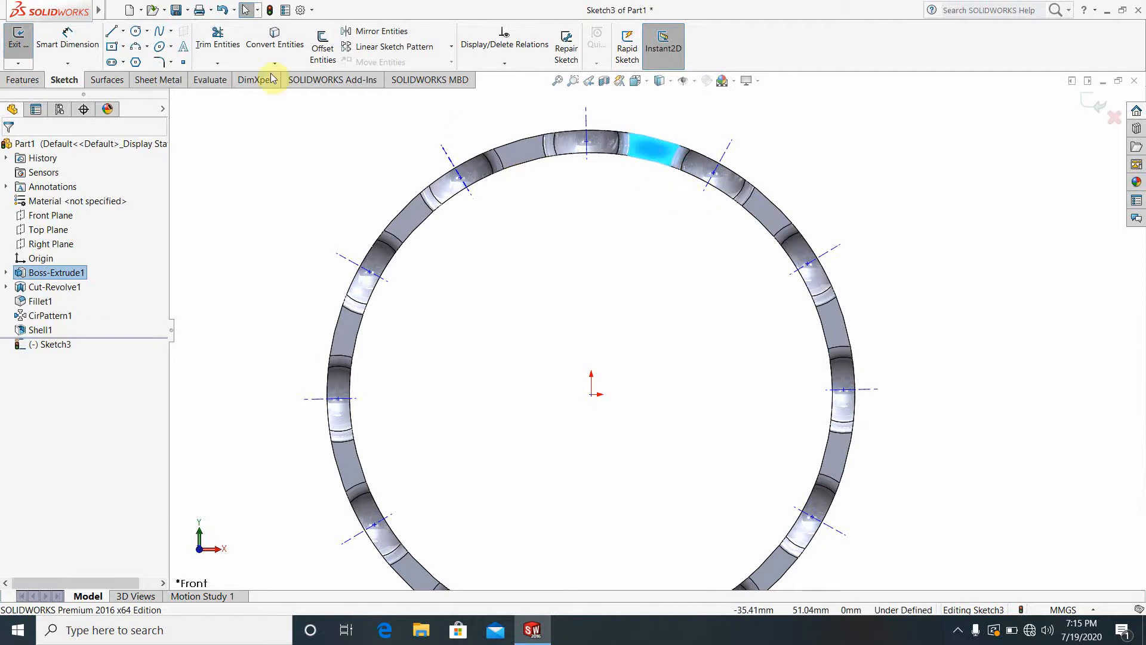
- Sketch a vertical centerline about 1.7 mm long upward from the origin
left_click(123, 31)
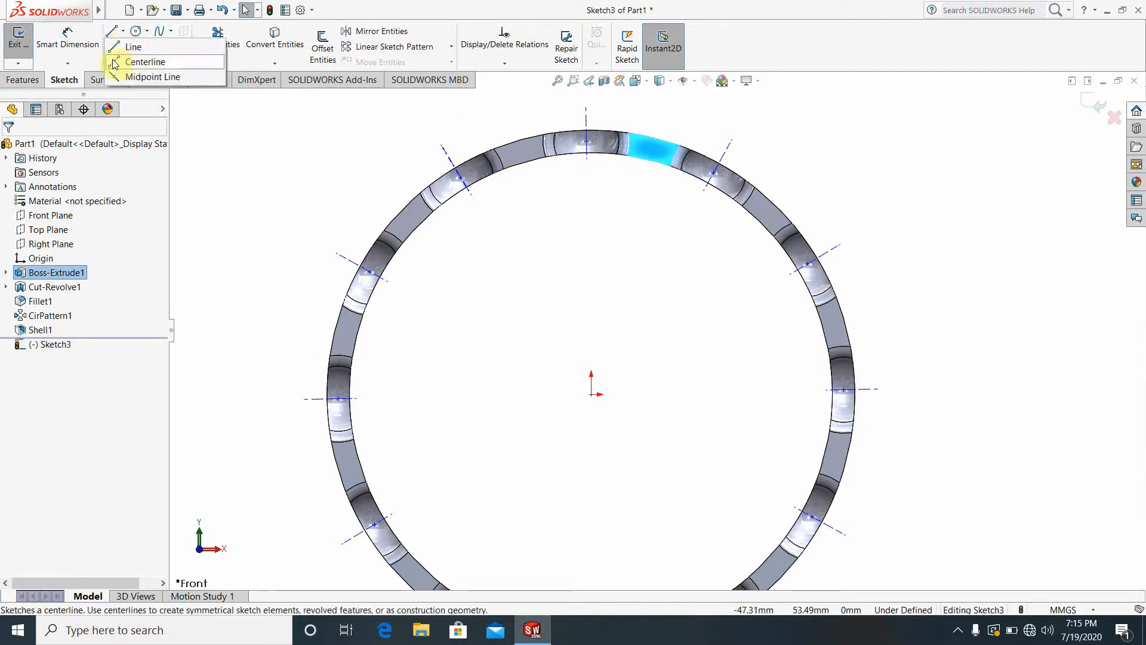
left_click(137, 60)
left_click_drag(591, 394, 591, 384)
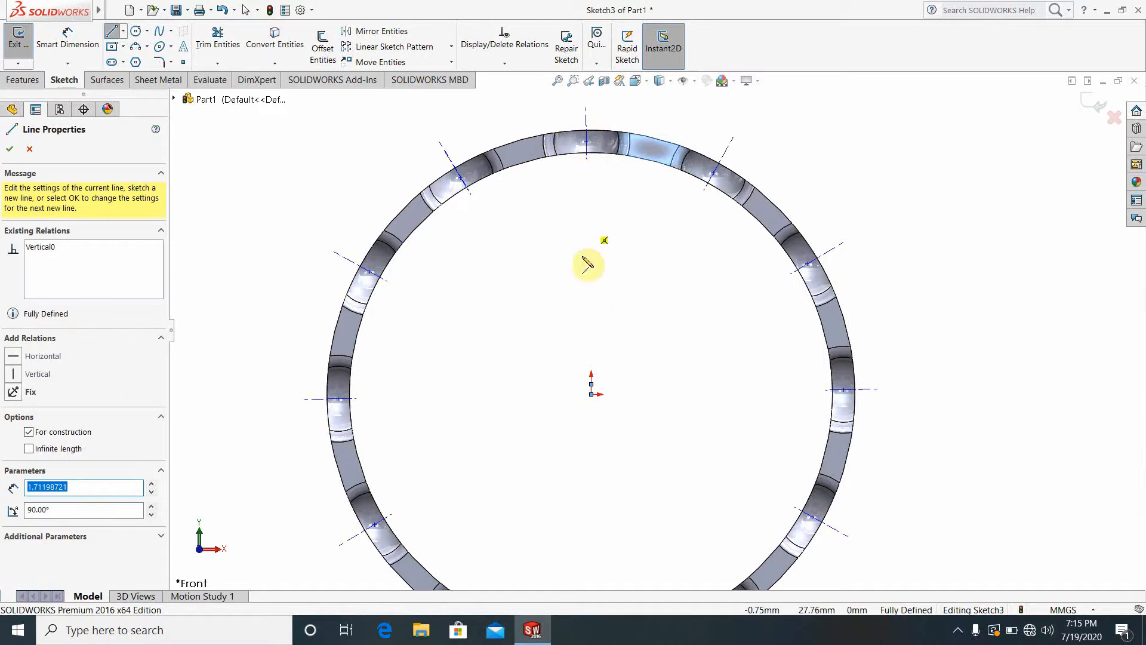
- Replace the short centerline with one about 51.8 mm long from the origin to the outer end of the topmost pocket's axis
key("Escape")
key("Escape")
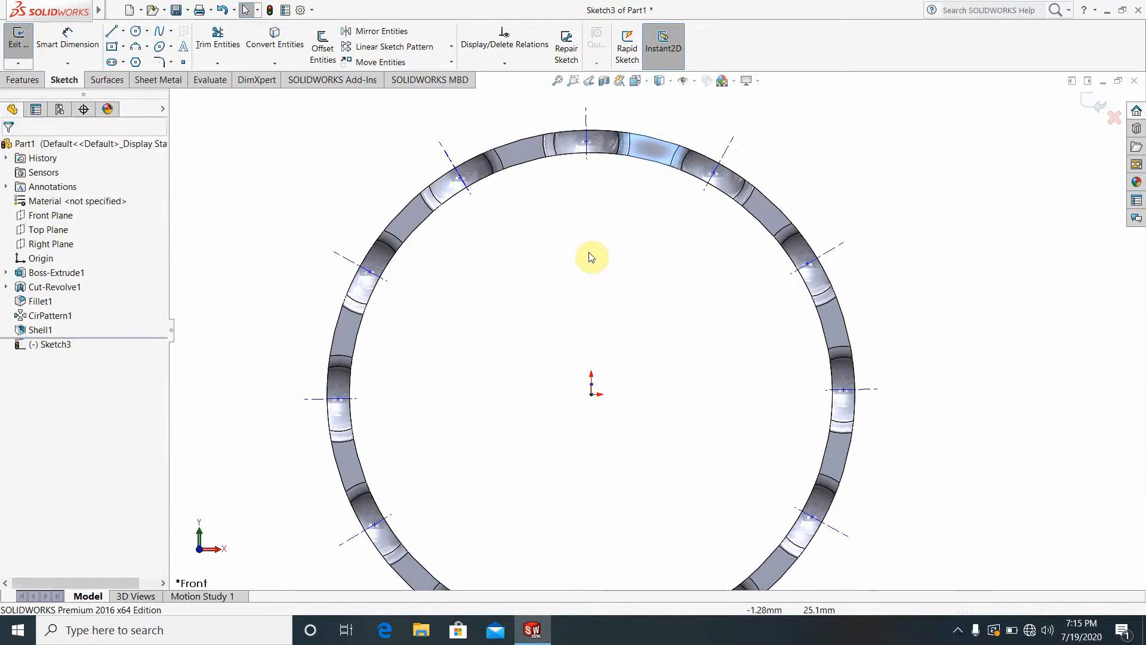
left_click(217, 41)
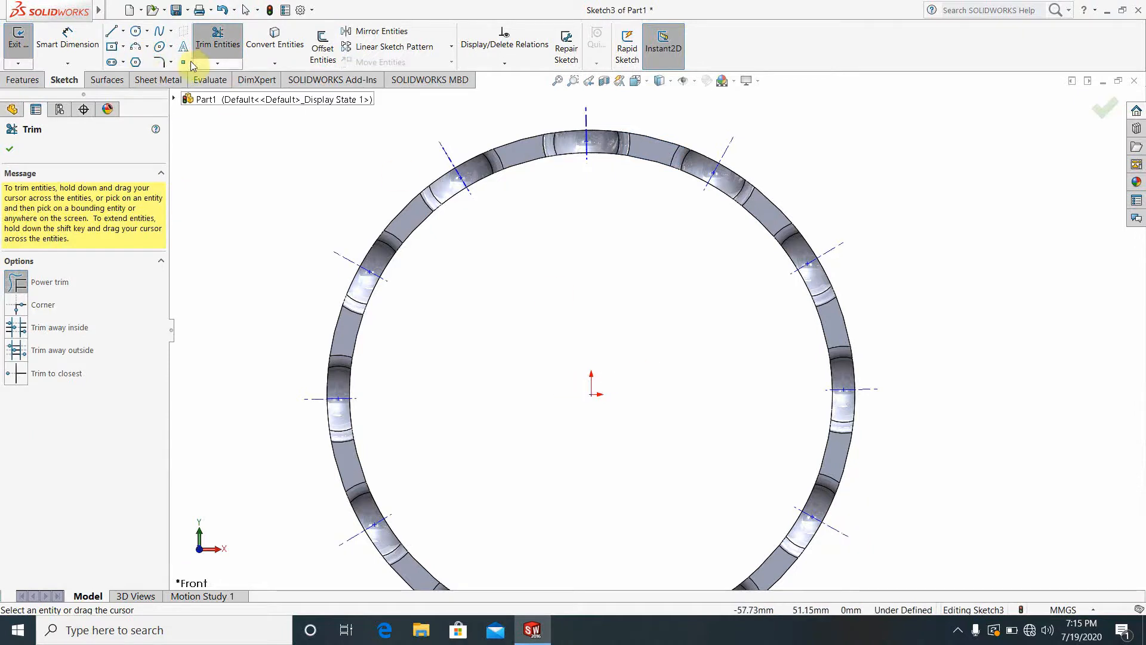
left_click(123, 33)
left_click(144, 72)
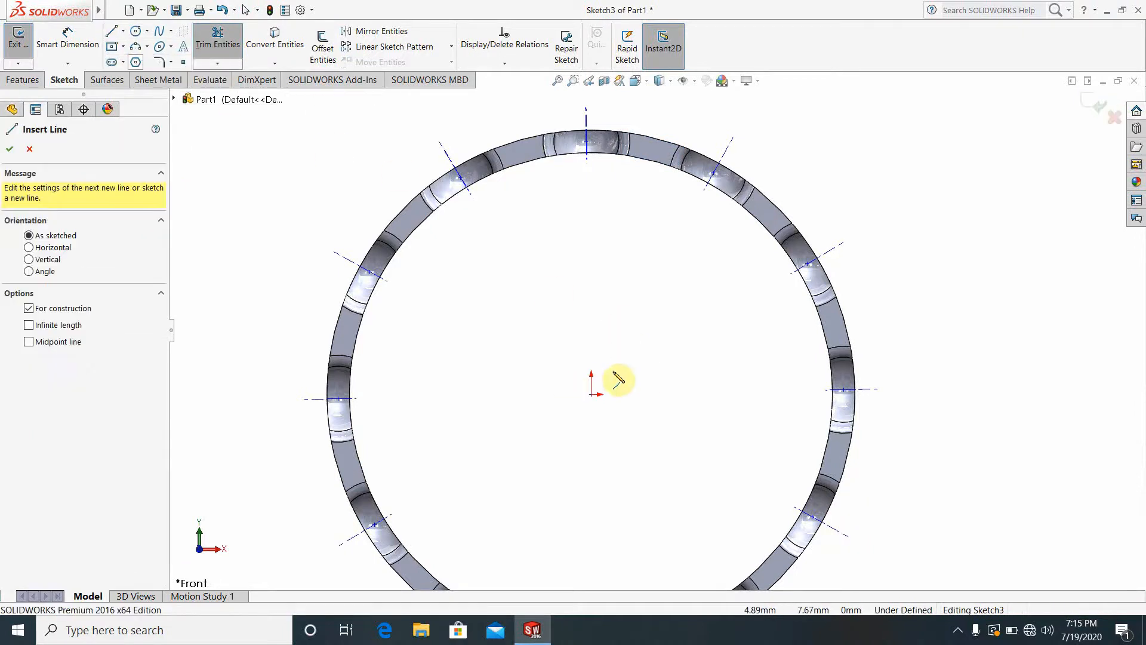
left_click(593, 375)
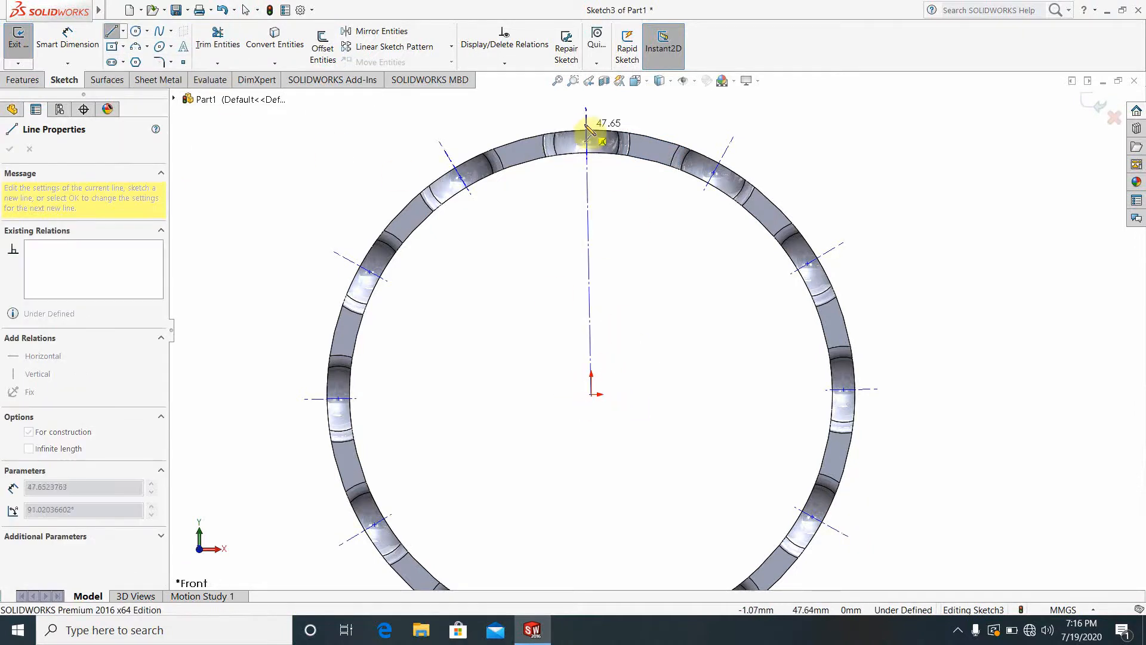
left_click(587, 109)
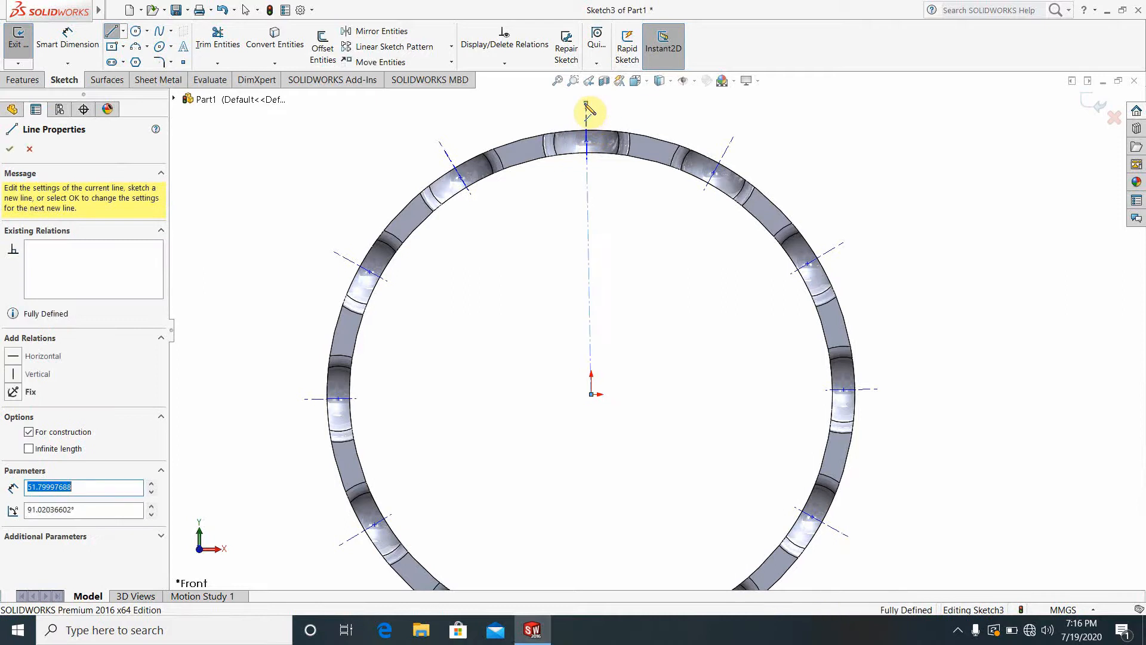
key("Escape")
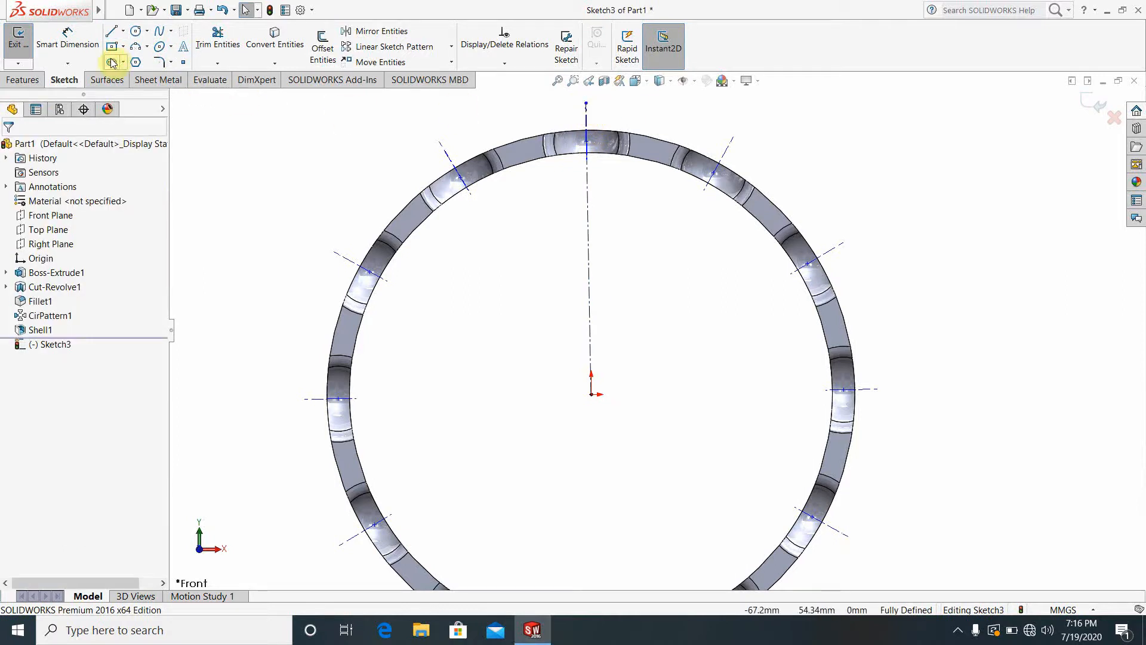
- Sketch a second centerline from the origin outward across the adjacent flat face, about 15° clockwise from the first
left_click(123, 31)
left_click(136, 59)
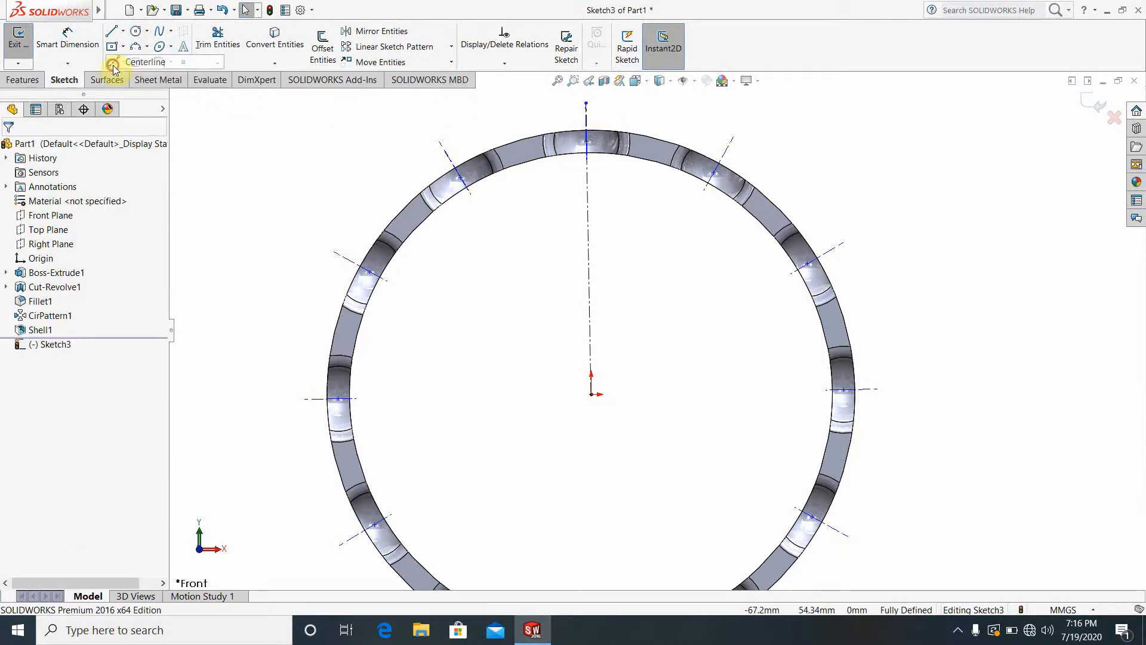
left_click(592, 394)
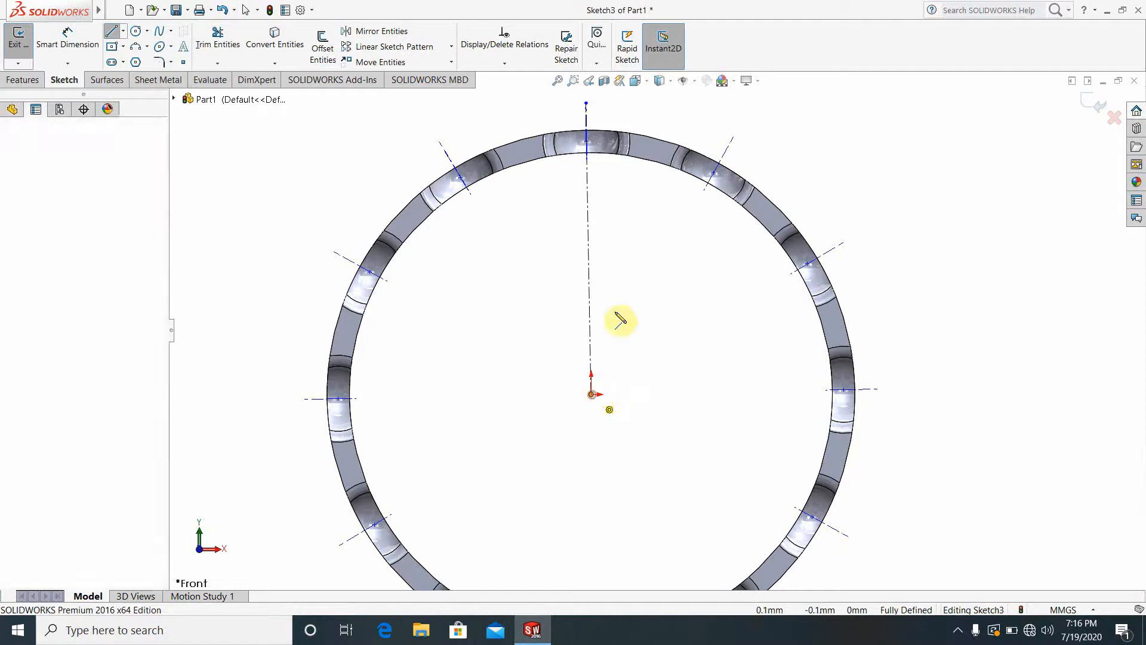
left_click(667, 114)
key("Escape")
key("Escape")
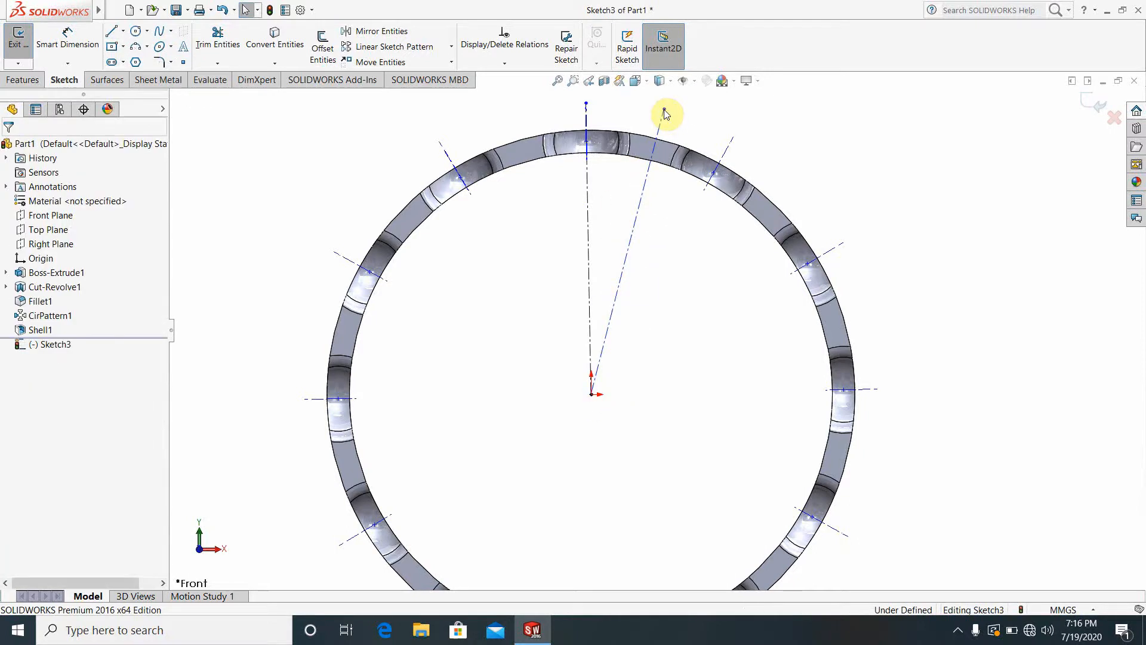
- Dimension the angle between the two centerlines and set it to 22.5°
left_click(68, 48)
left_click(589, 281)
left_click(626, 288)
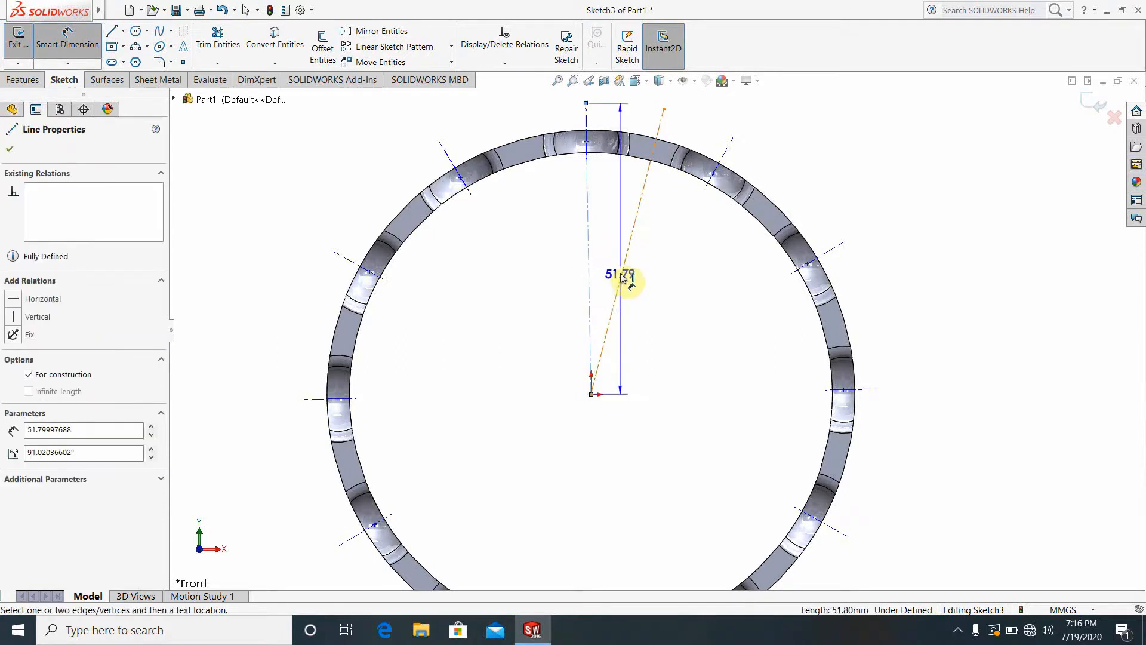
left_click(610, 278)
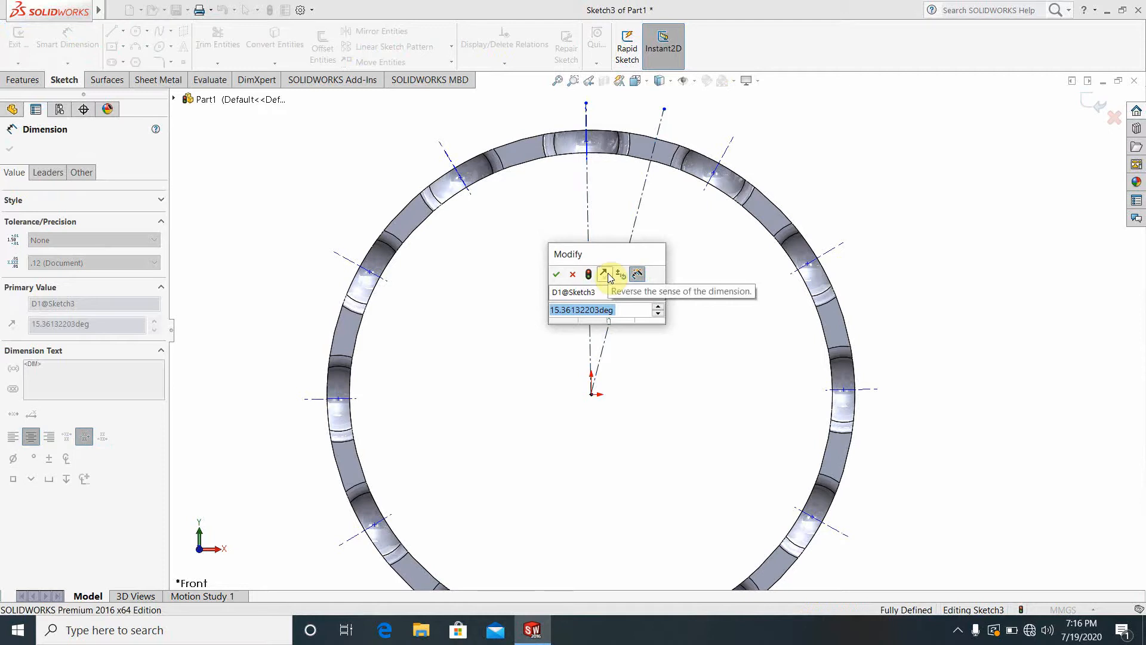
type("22.5")
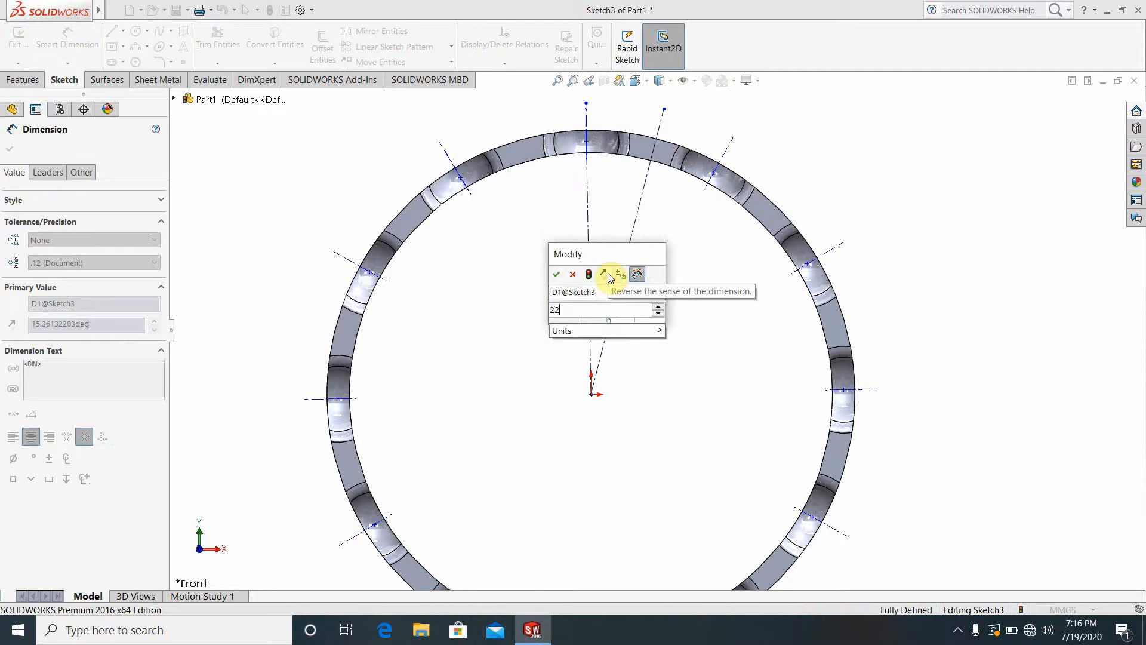
key("Return")
left_click(725, 371)
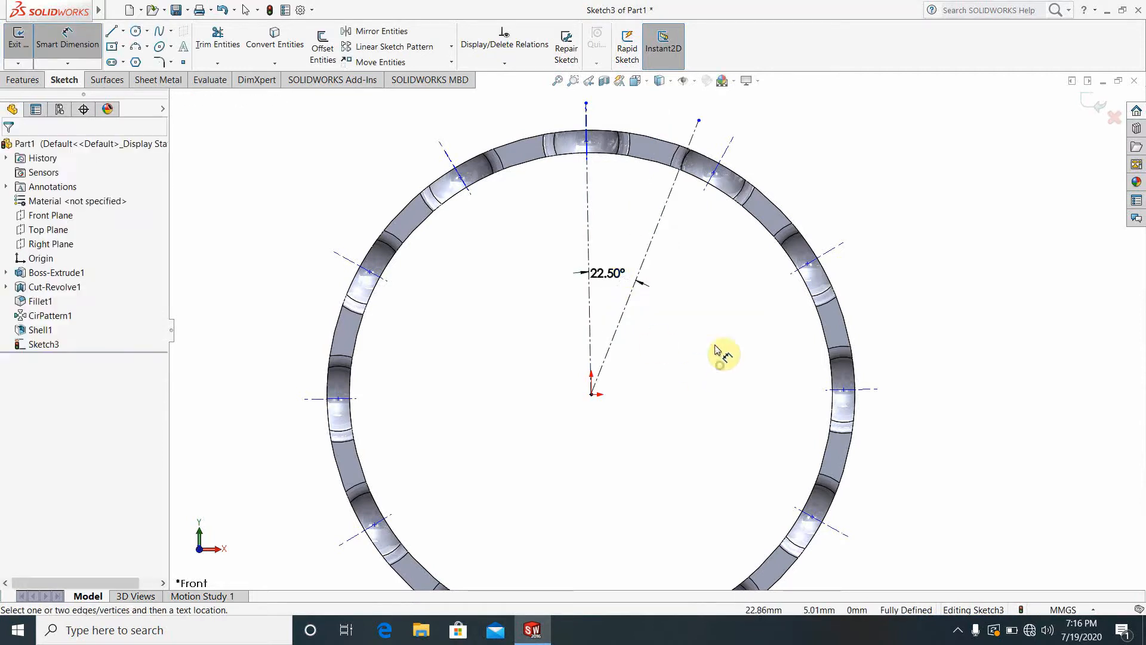
scroll(696, 223, "up", 3)
scroll(698, 221, "down", 3)
scroll(676, 443, "up", 2)
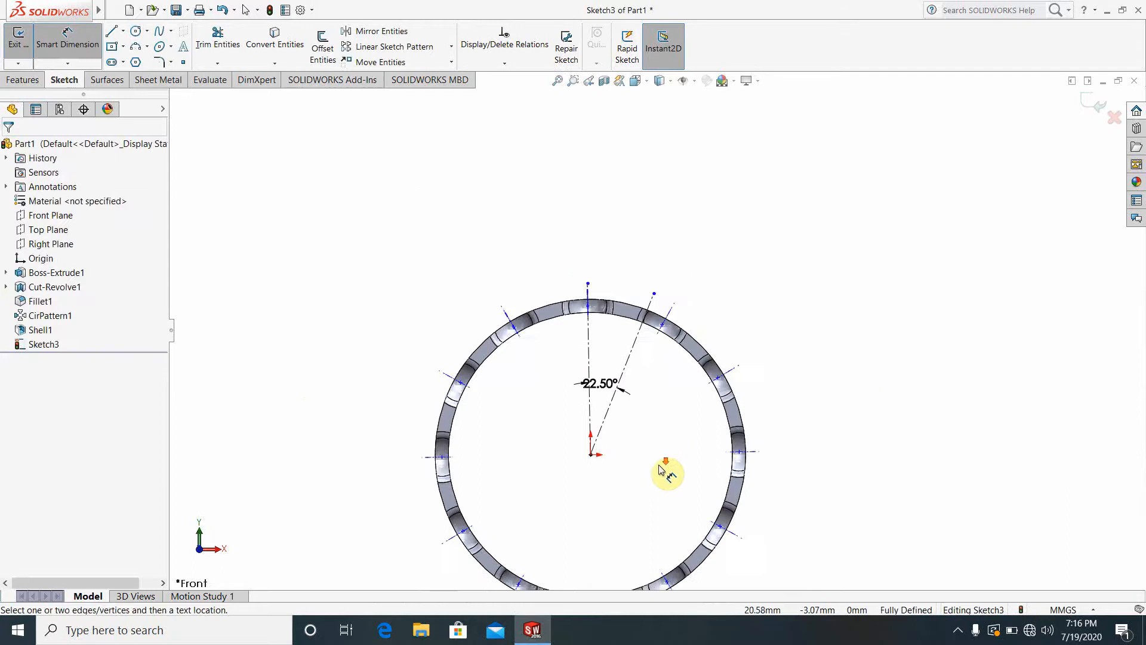
scroll(663, 370, "down", 1)
mouse_move(664, 361)
middle_mouse_down()
mouse_move(650, 405)
mouse_move(662, 385)
middle_mouse_up()
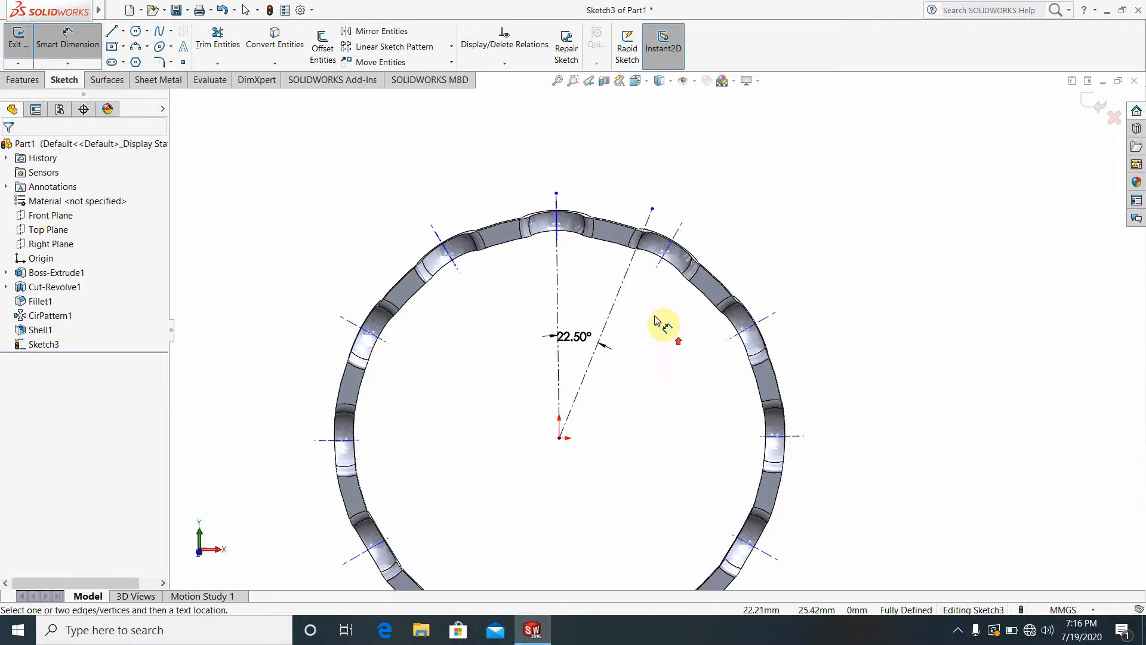
scroll(654, 293, "up", 3)
scroll(642, 285, "down", 5)
scroll(641, 286, "down", 2)
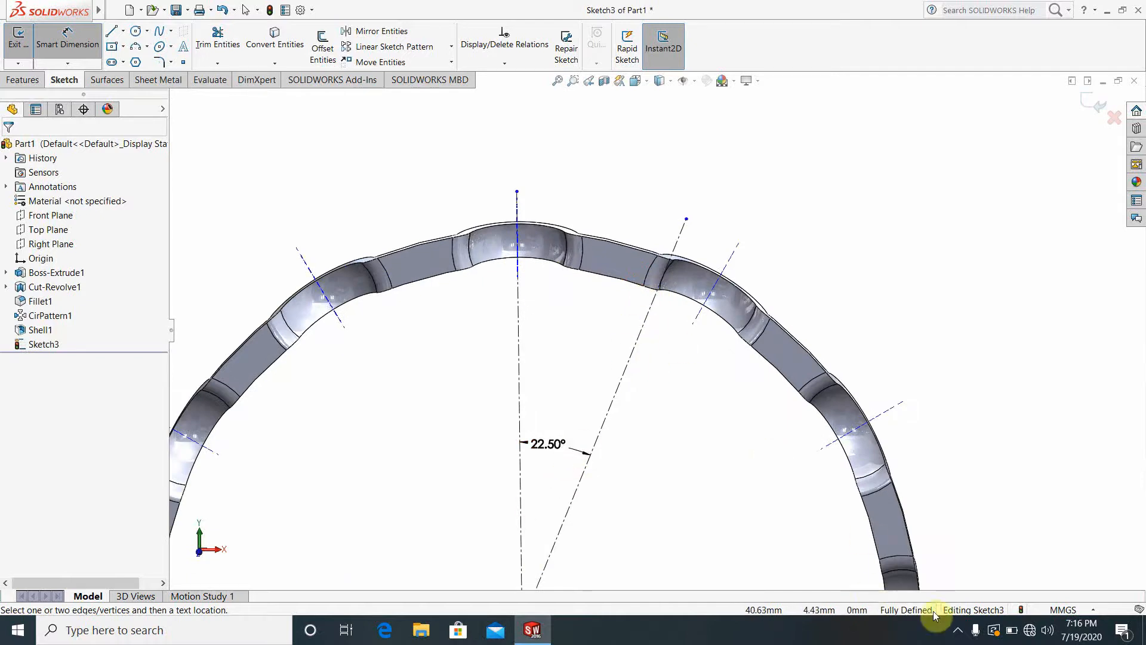
left_click(958, 632)
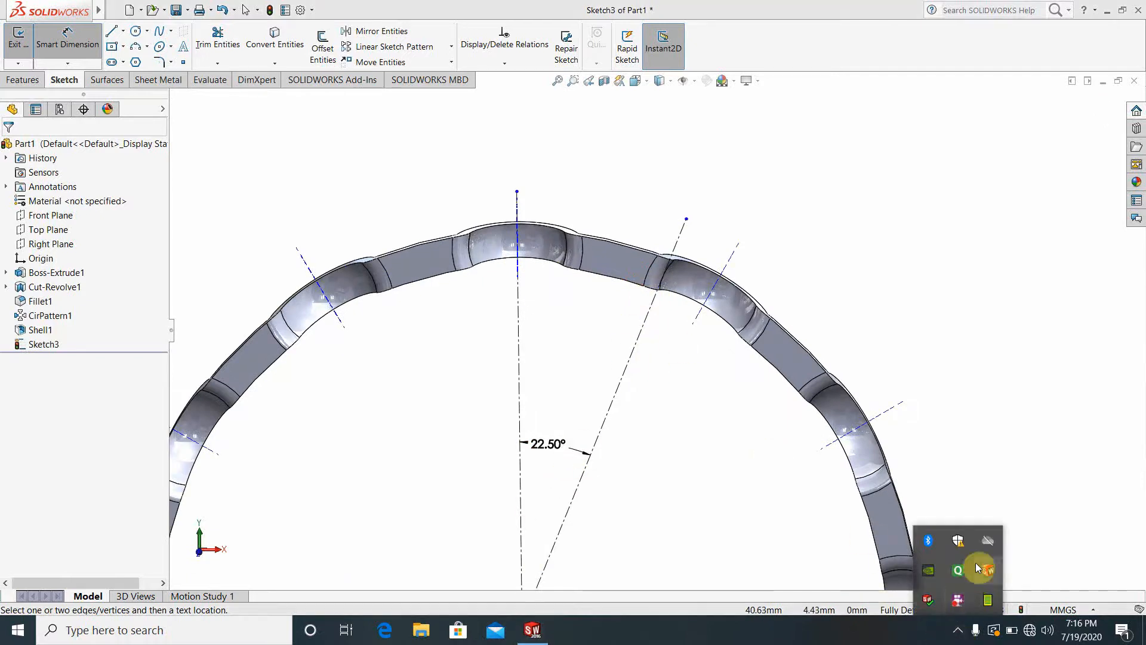
right_click(967, 594)
left_click(996, 456)
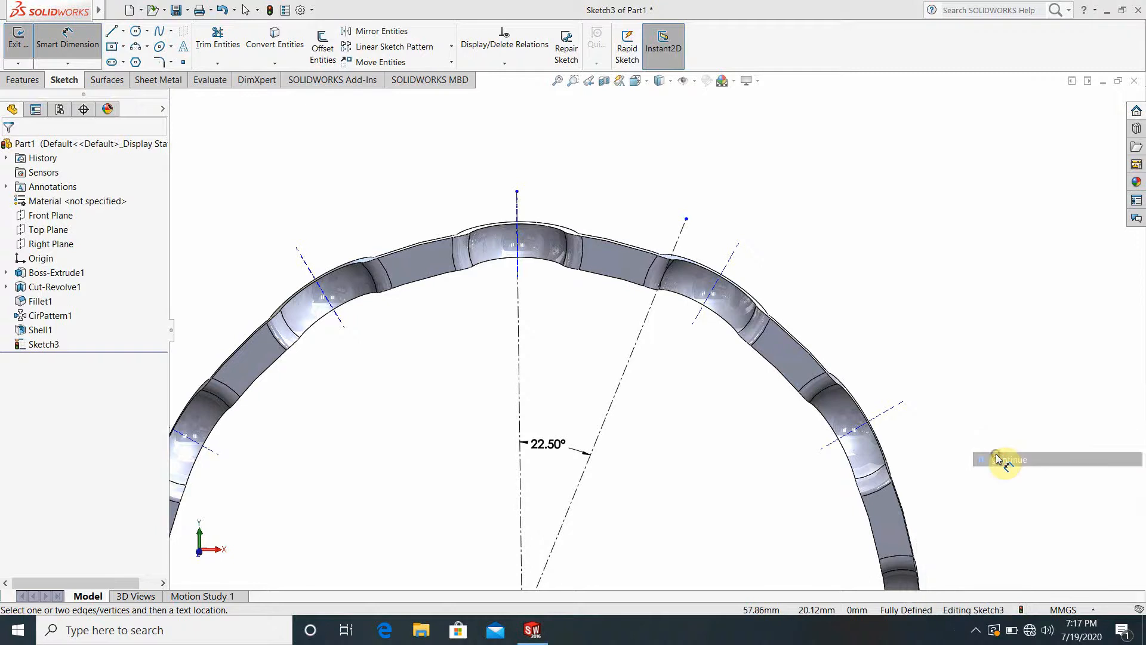
left_click(996, 458)
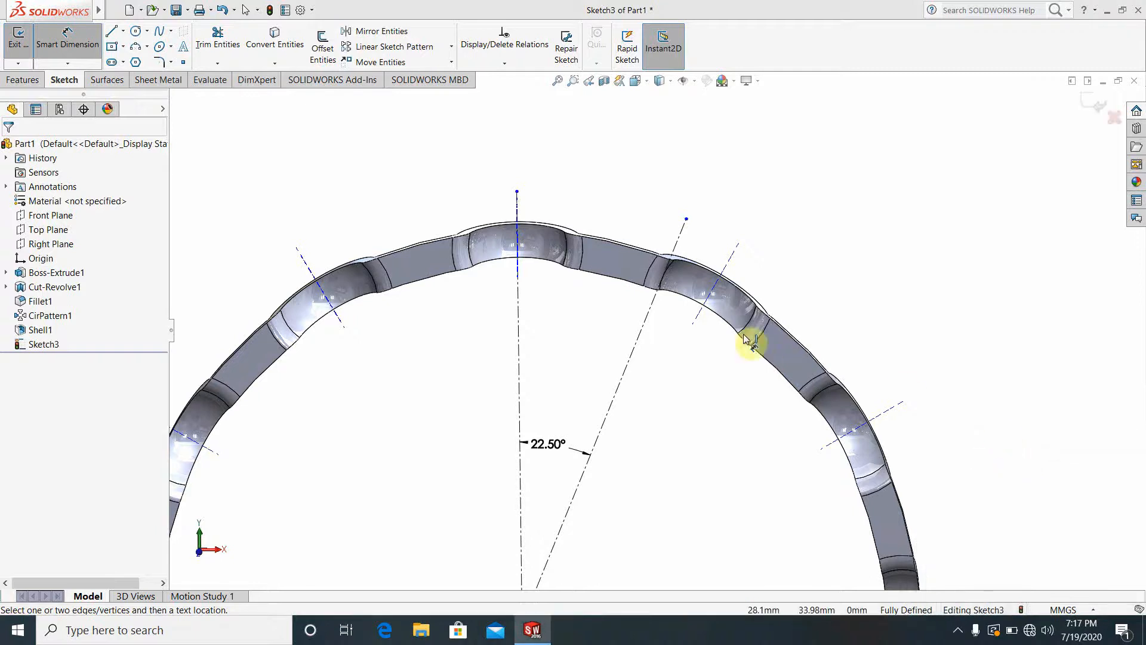
- Set the angle between the two centerlines to 15°
scroll(669, 394, "up", 2)
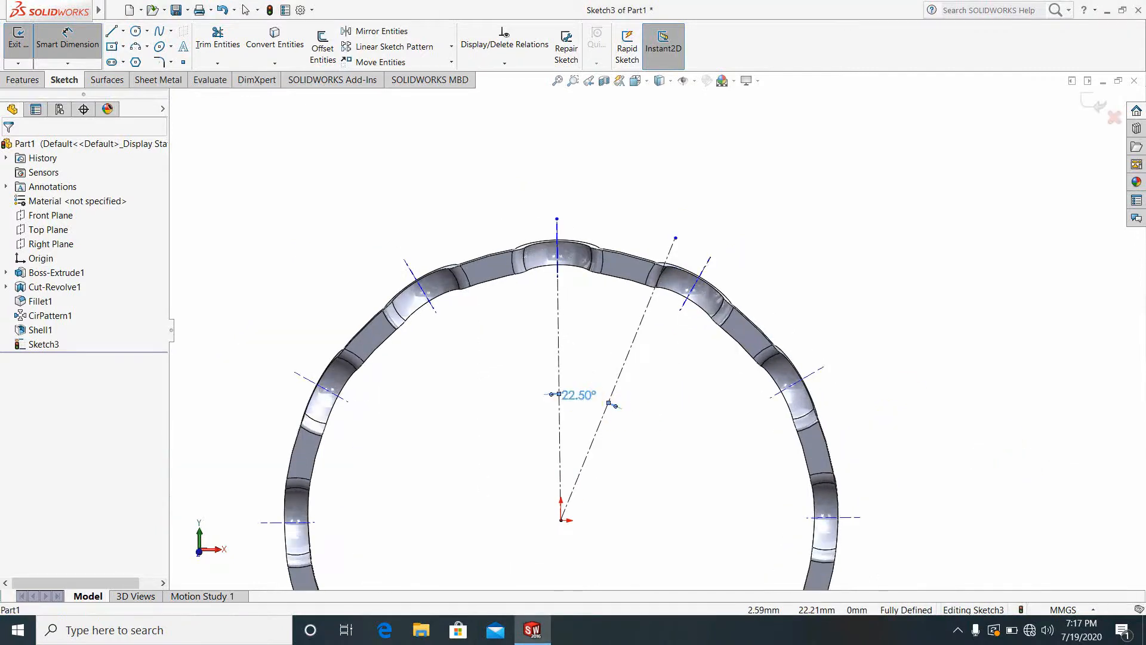
double_click(577, 394)
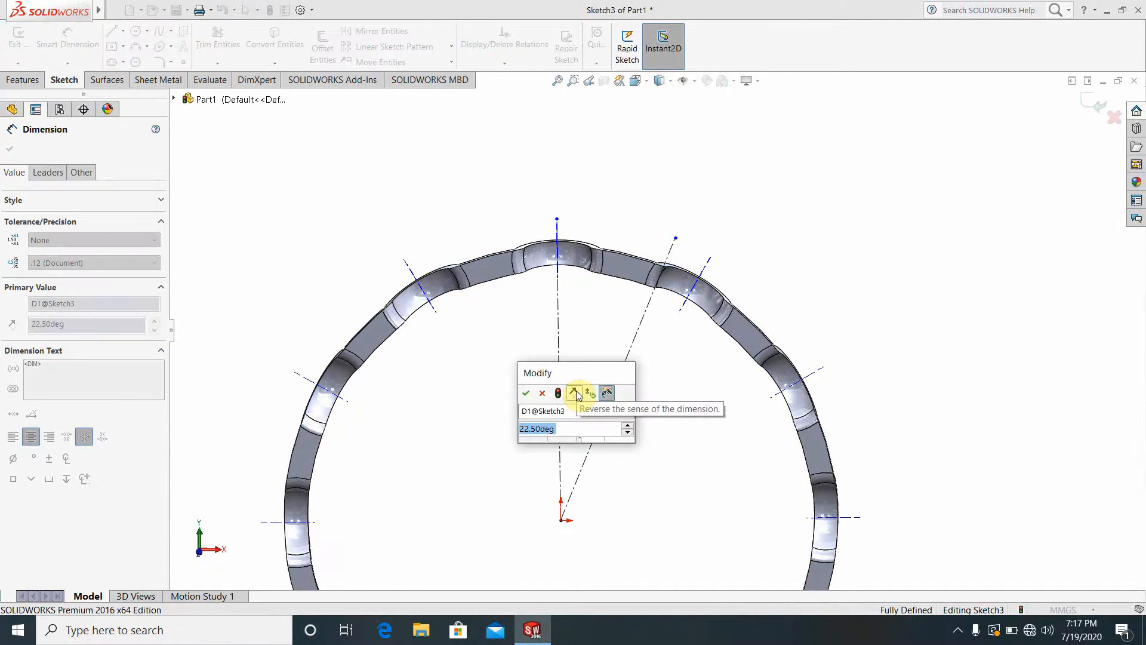
type("15")
key("Return")
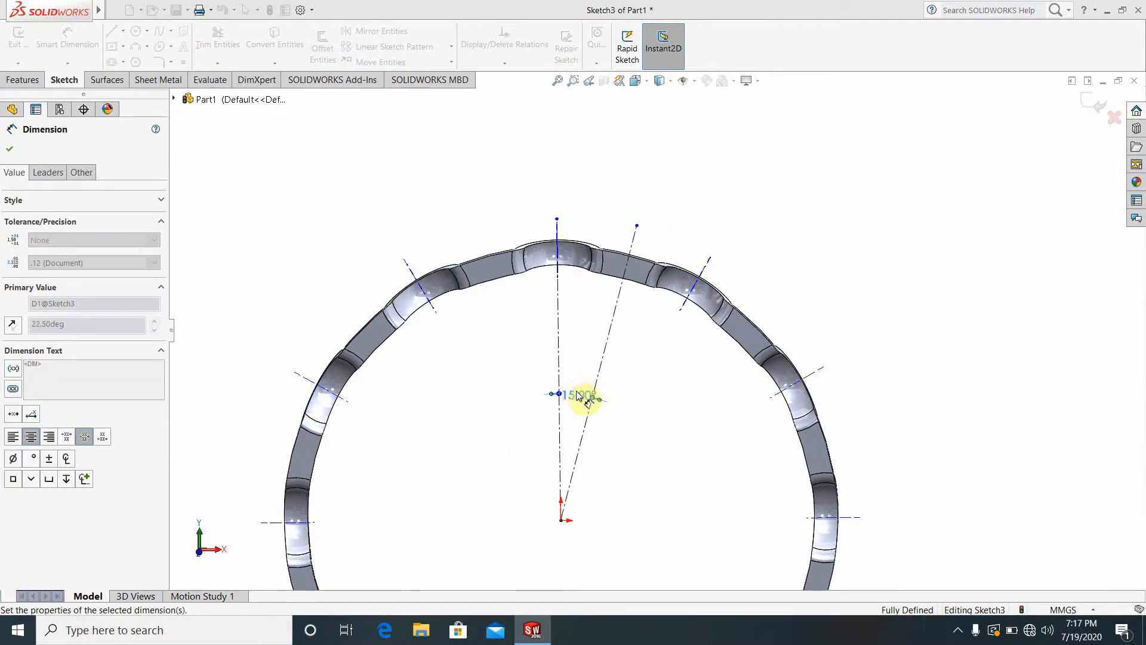
left_click(652, 356)
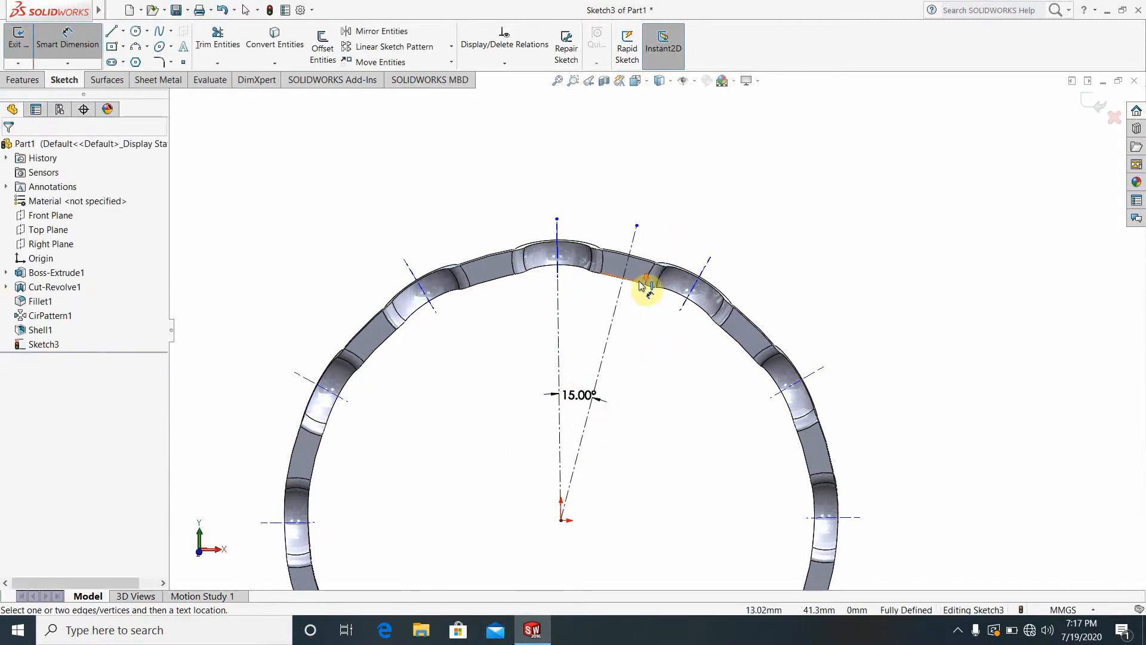
- Sketch a circle about 2.9 mm in diameter, centered on the angled centerline within the flat face between the pockets
scroll(638, 287, "down", 3)
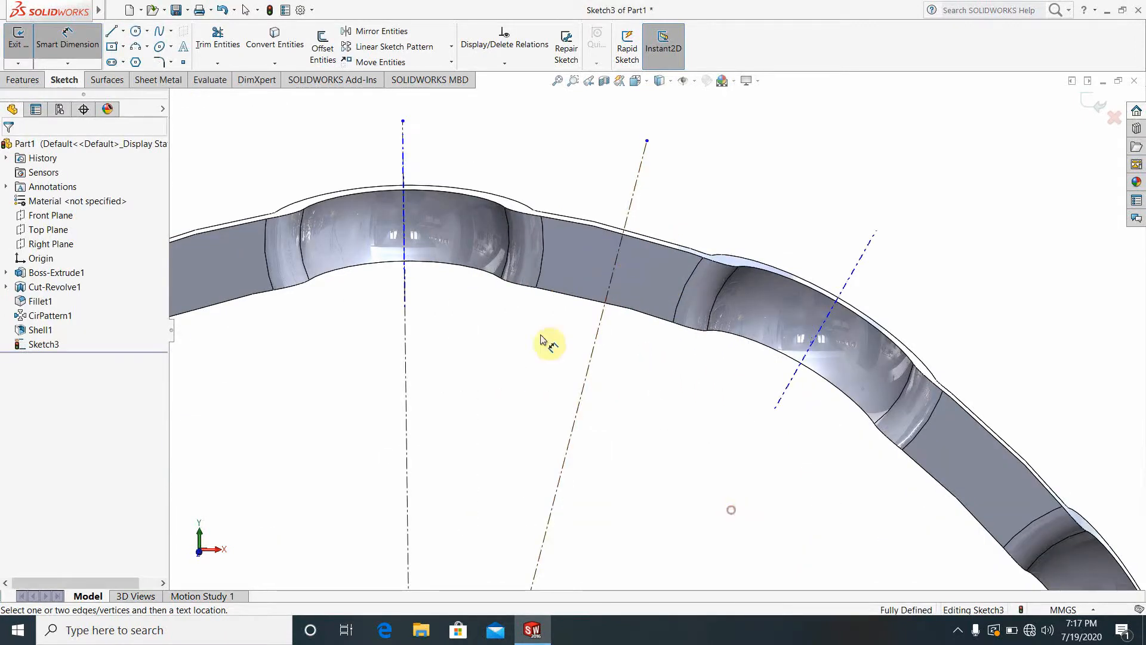
left_click(137, 32)
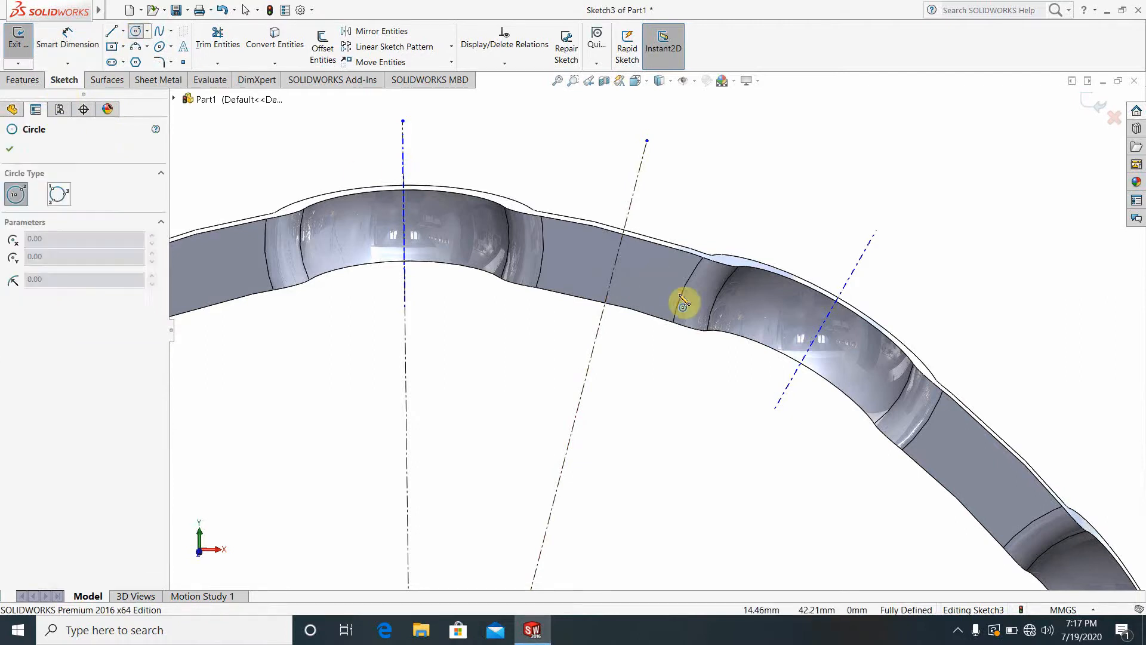
left_click(615, 265)
left_click(634, 283)
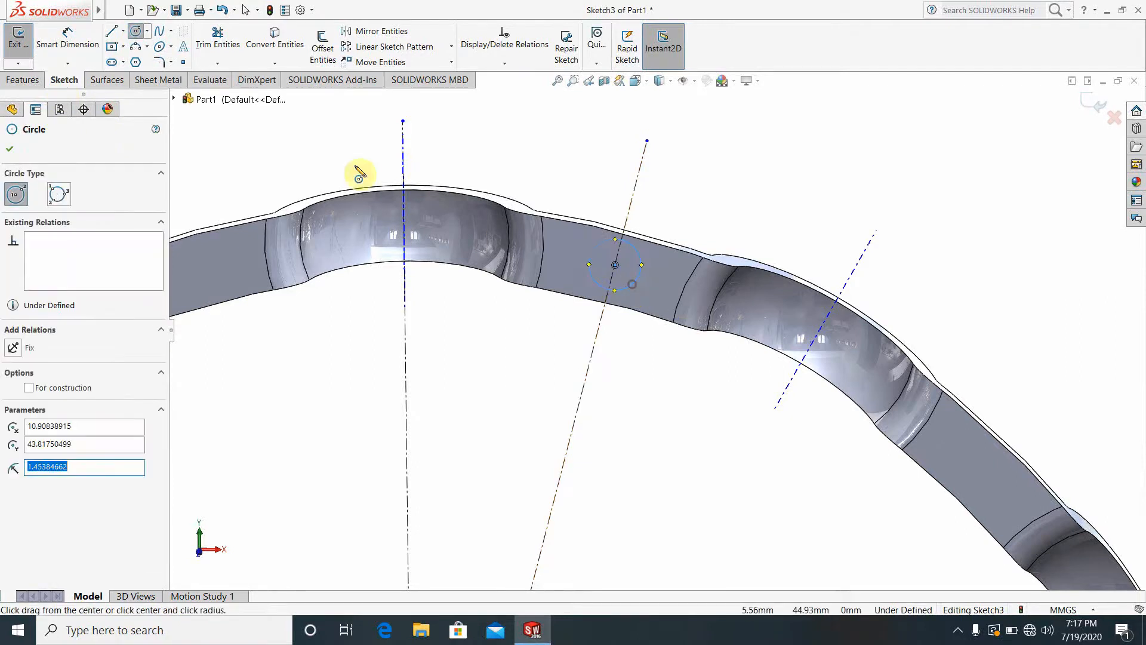
- Dimension the circle's diameter as 2 mm and exit the sketch
left_click(67, 42)
left_click(634, 284)
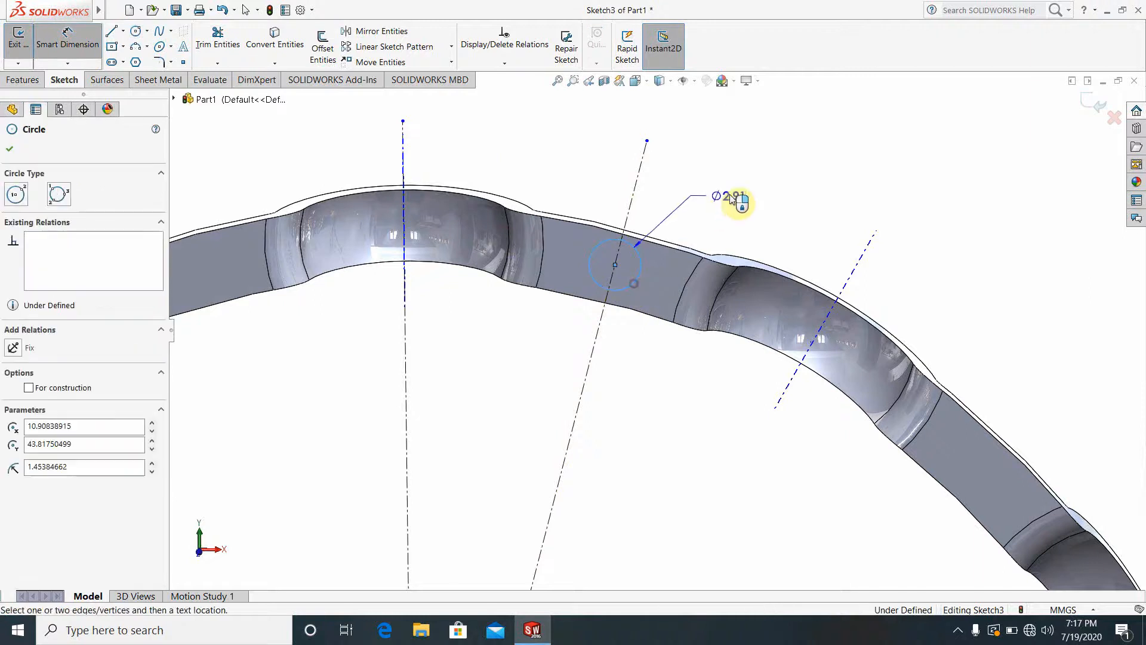
left_click(730, 197)
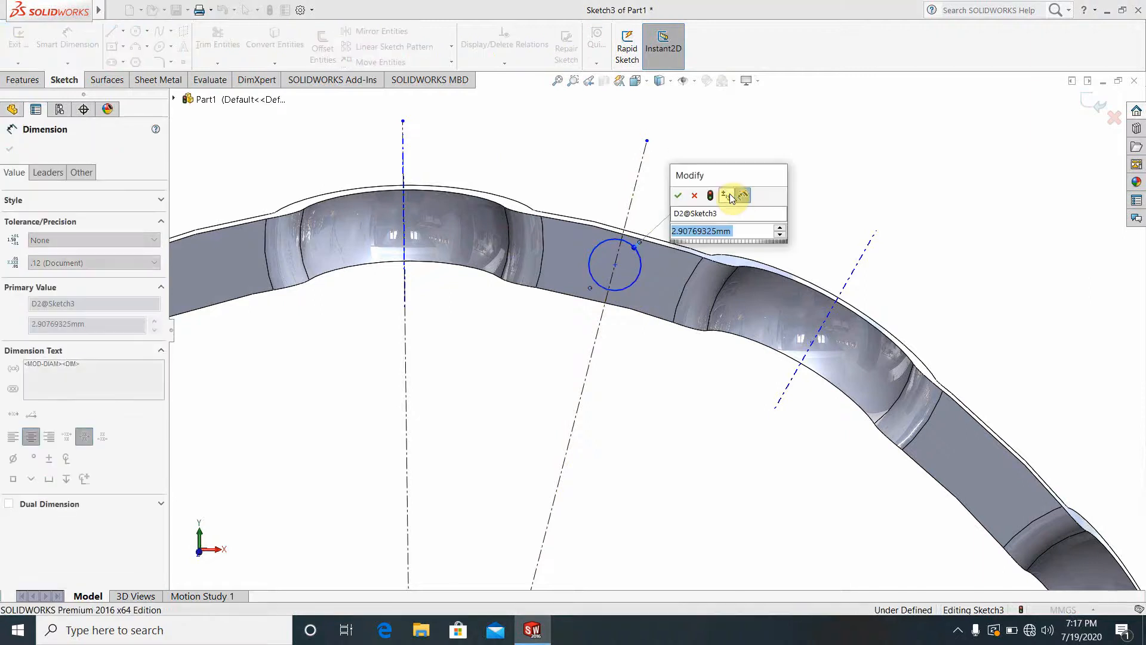
type("2")
key("Return")
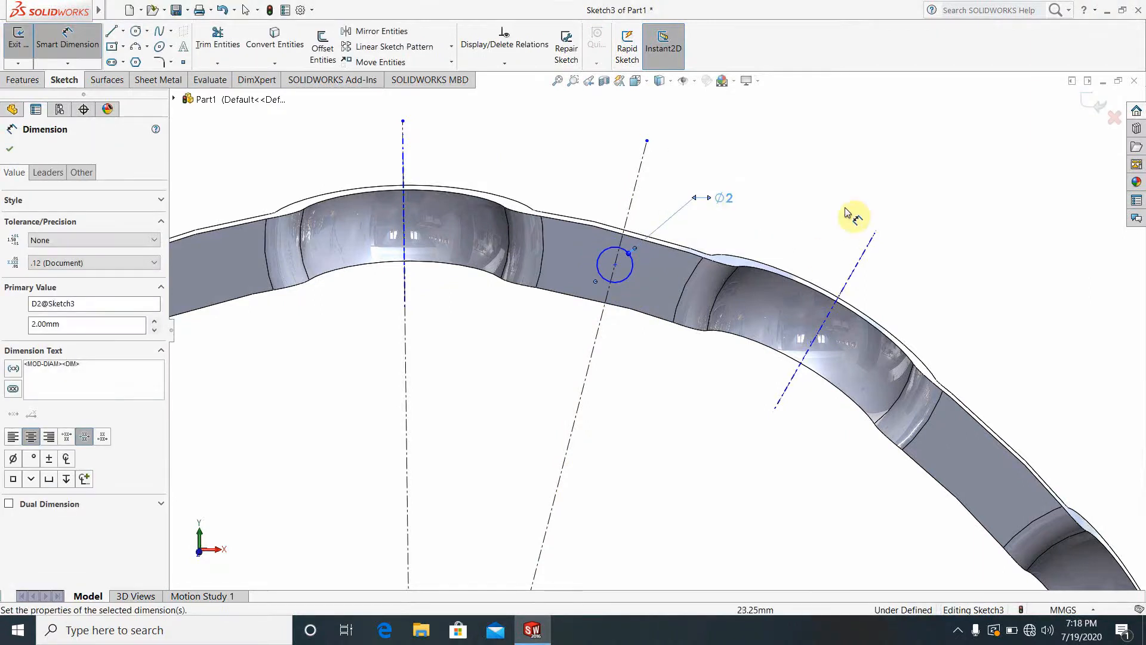
left_click(1086, 102)
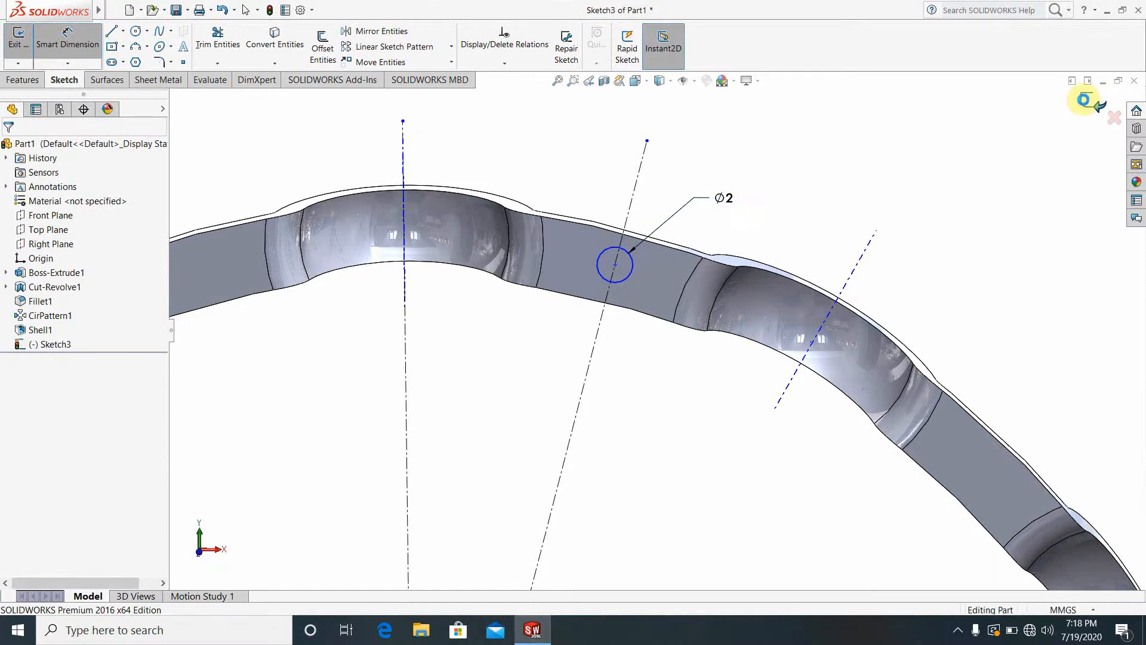
left_click(937, 286)
- Cut the 2 mm circle through the flat face between the pockets with a blind Extruded Cut 16 mm deep
scroll(759, 358, "up", 8)
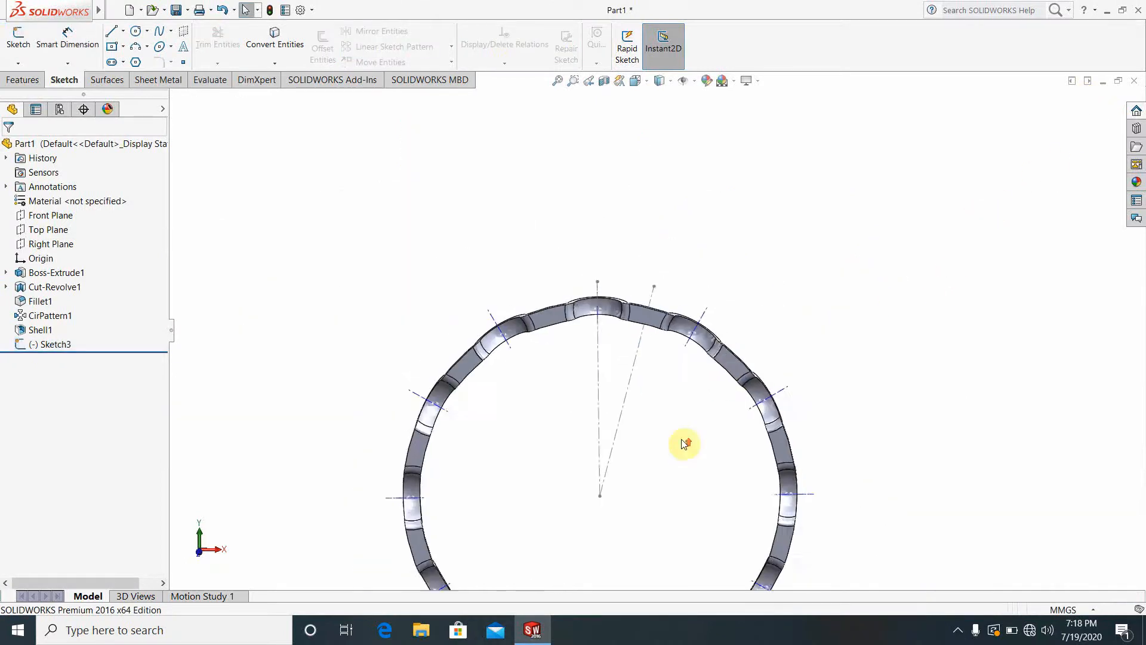
scroll(628, 150, "down", 2)
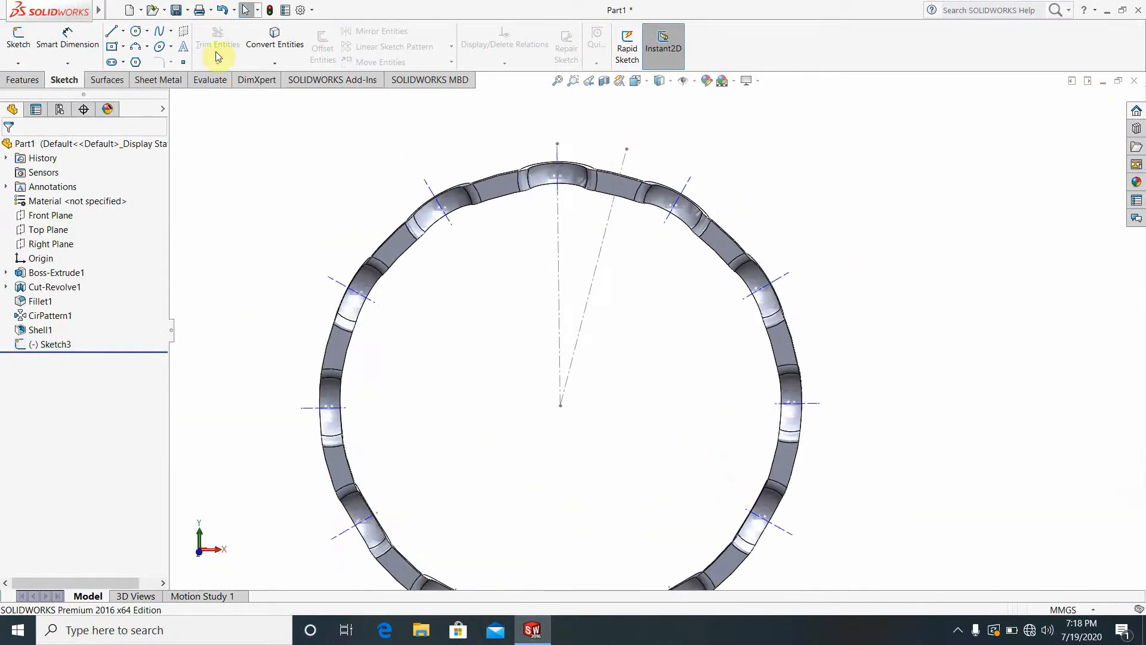
left_click(25, 83)
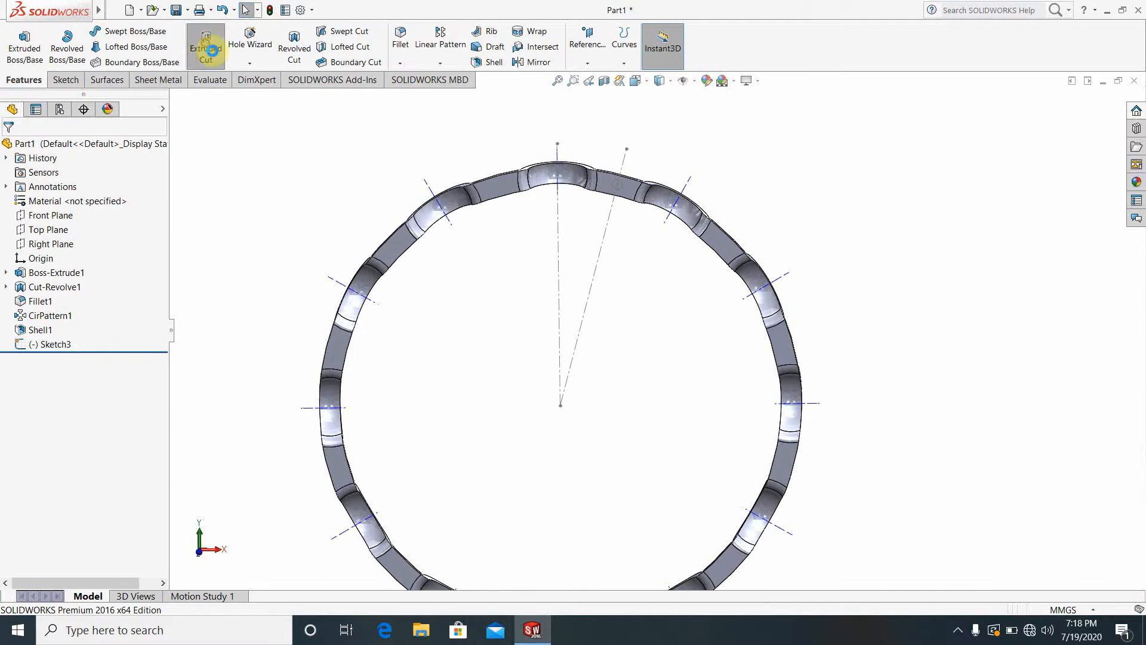
left_click(206, 48)
scroll(619, 190, "down", 5)
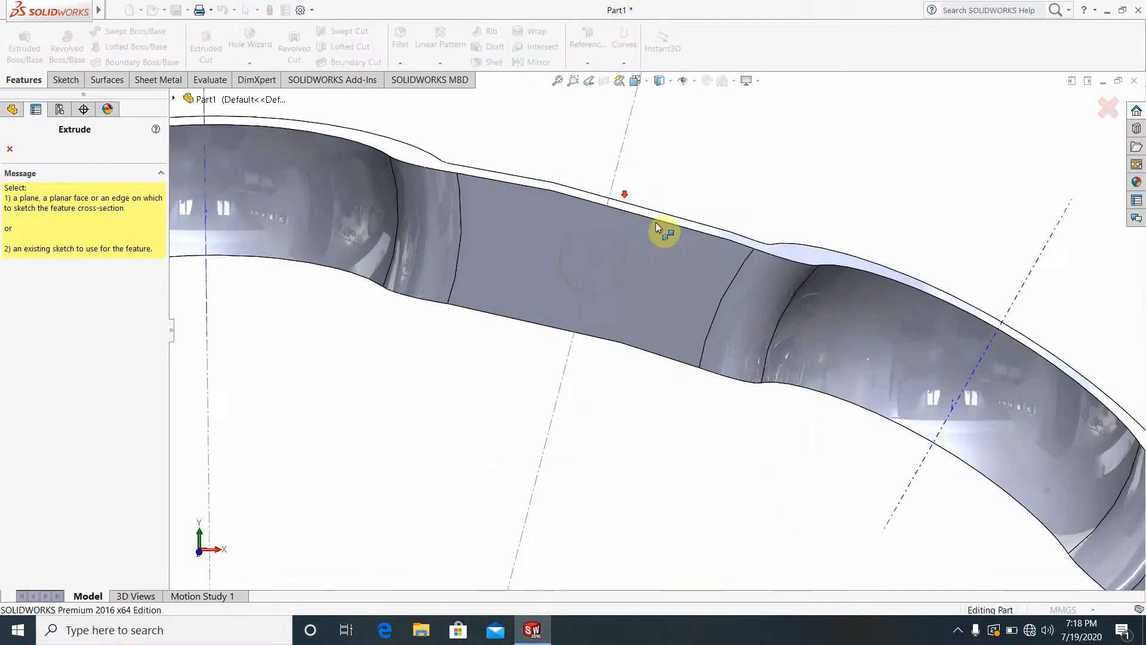
left_click(605, 288)
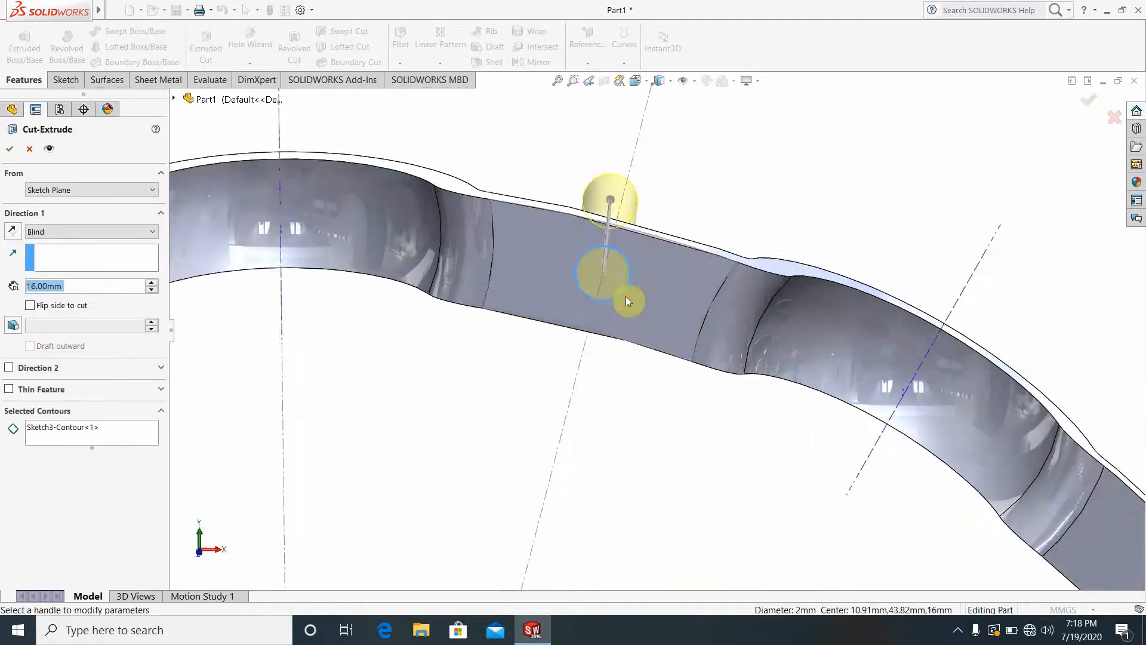
scroll(626, 301, "up", 10)
middle_click_drag(671, 401, 626, 429)
left_click(10, 150)
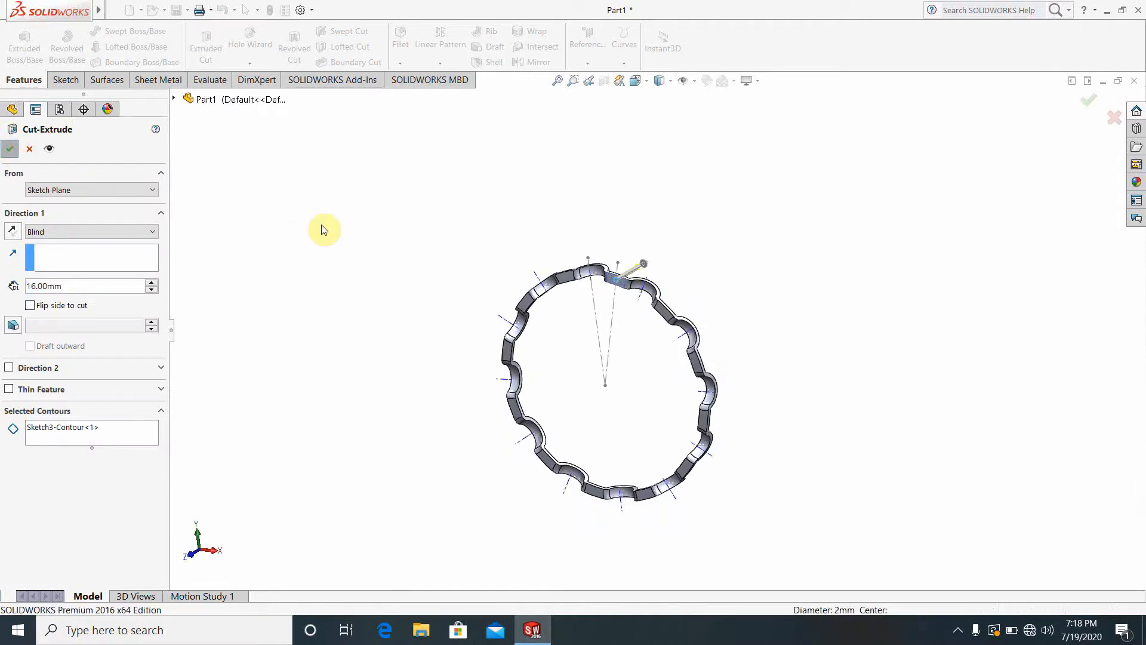
scroll(715, 329, "down", 3)
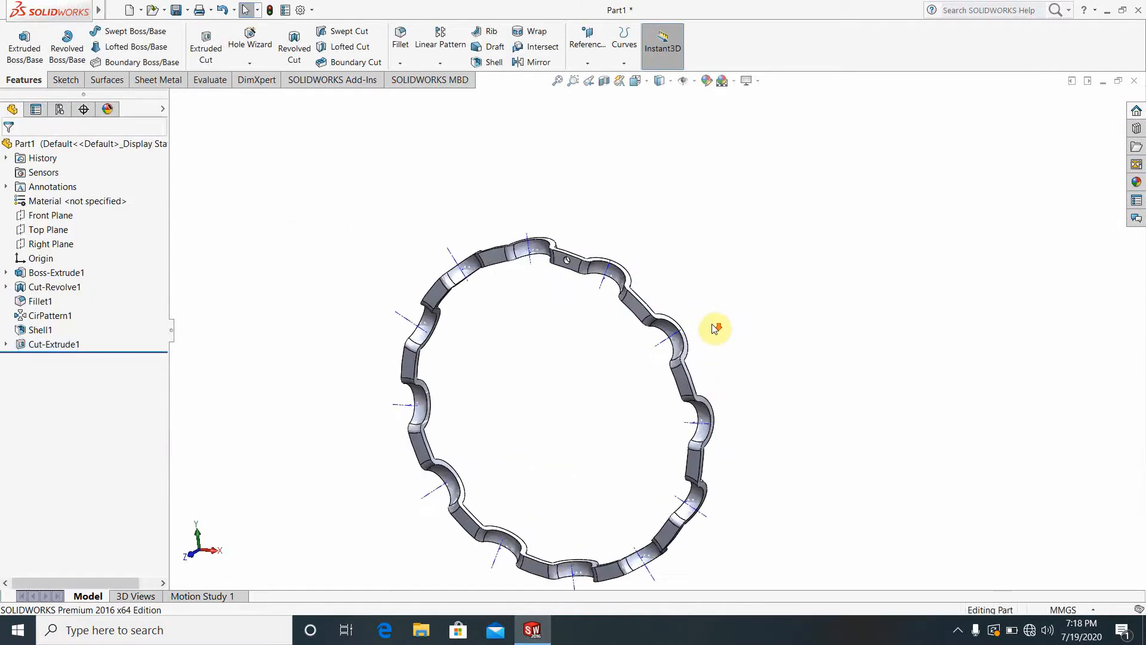
- Circular-pattern the 2 mm hole around the ring's central axis with 12 equally spaced instances over 360°
scroll(592, 289, "down", 2)
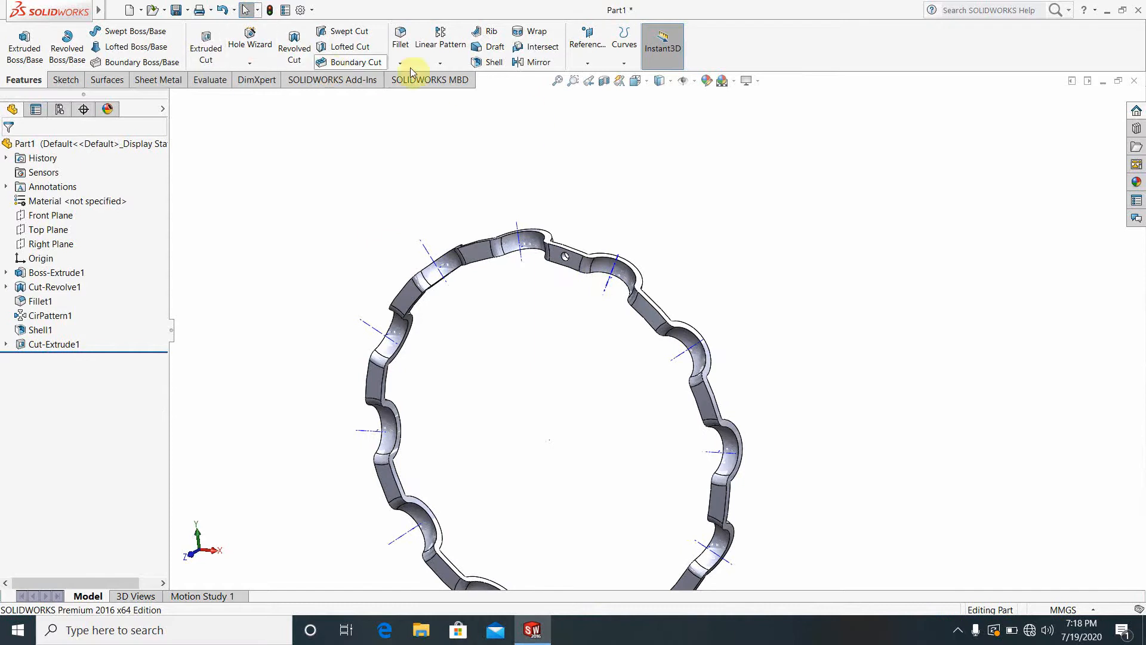
left_click(440, 65)
left_click(445, 93)
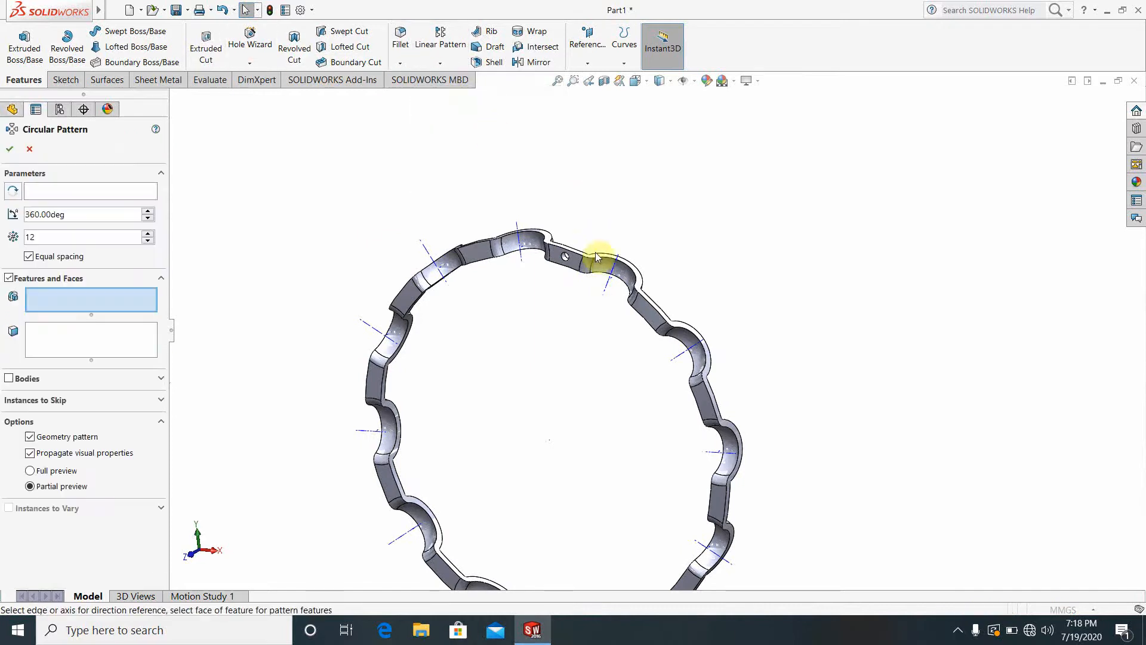
scroll(596, 263, "down", 4)
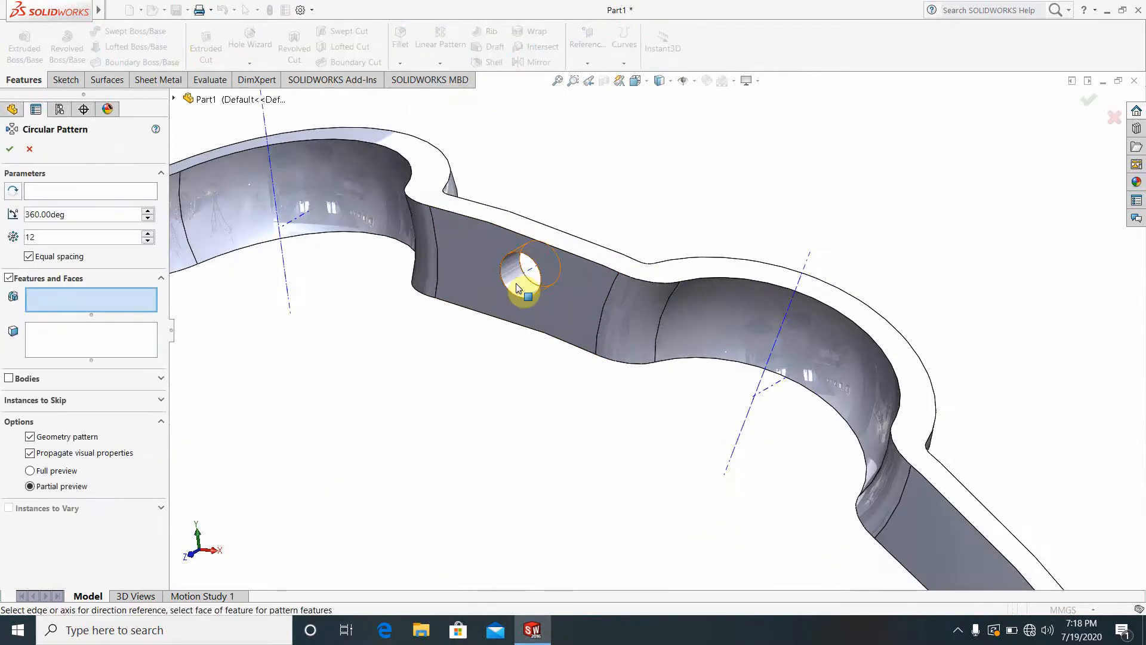
left_click(525, 272)
left_click(69, 190)
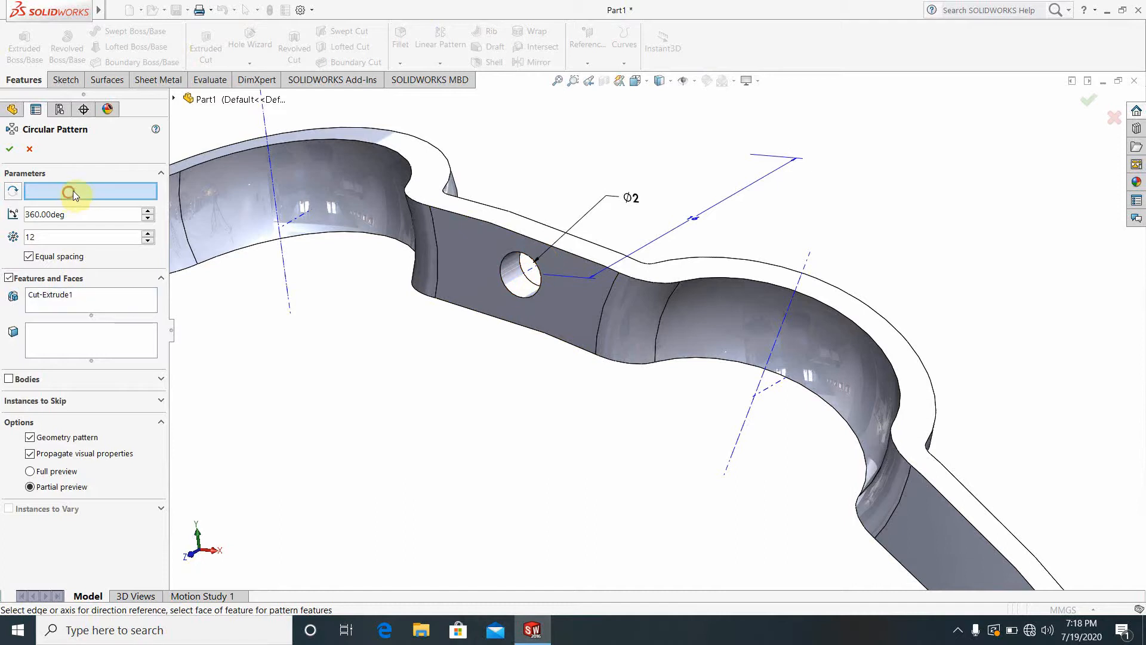
scroll(543, 307, "up", 6)
scroll(663, 475, "down", 6)
scroll(662, 475, "down", 5)
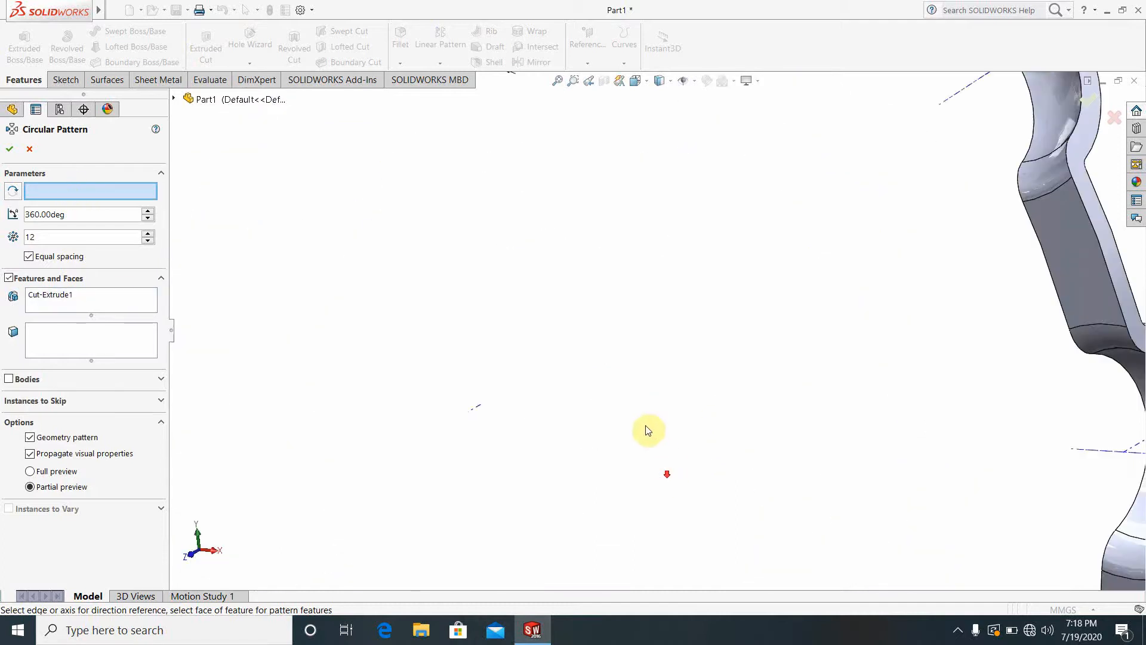
left_click(441, 382)
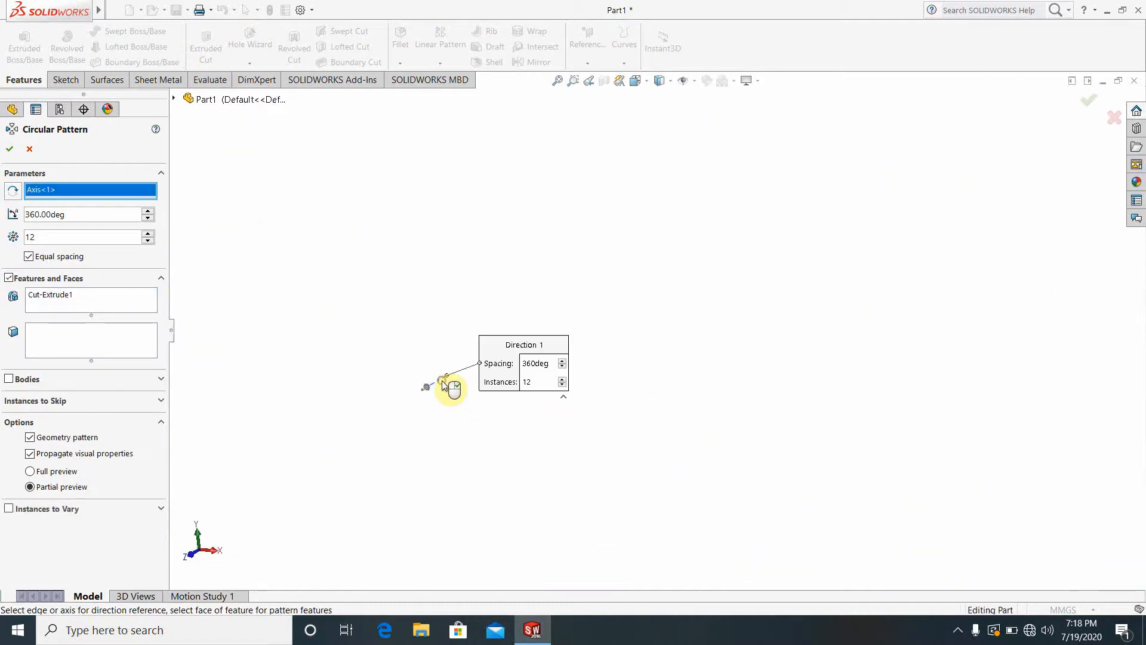
scroll(770, 361, "up", 8)
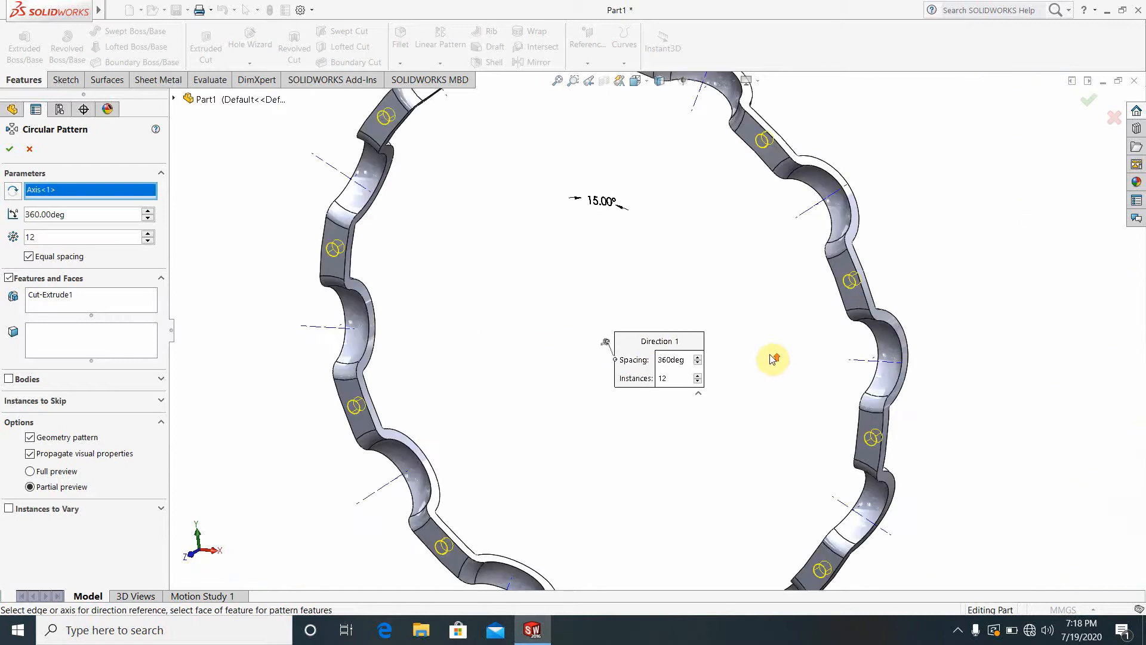
left_click(13, 152)
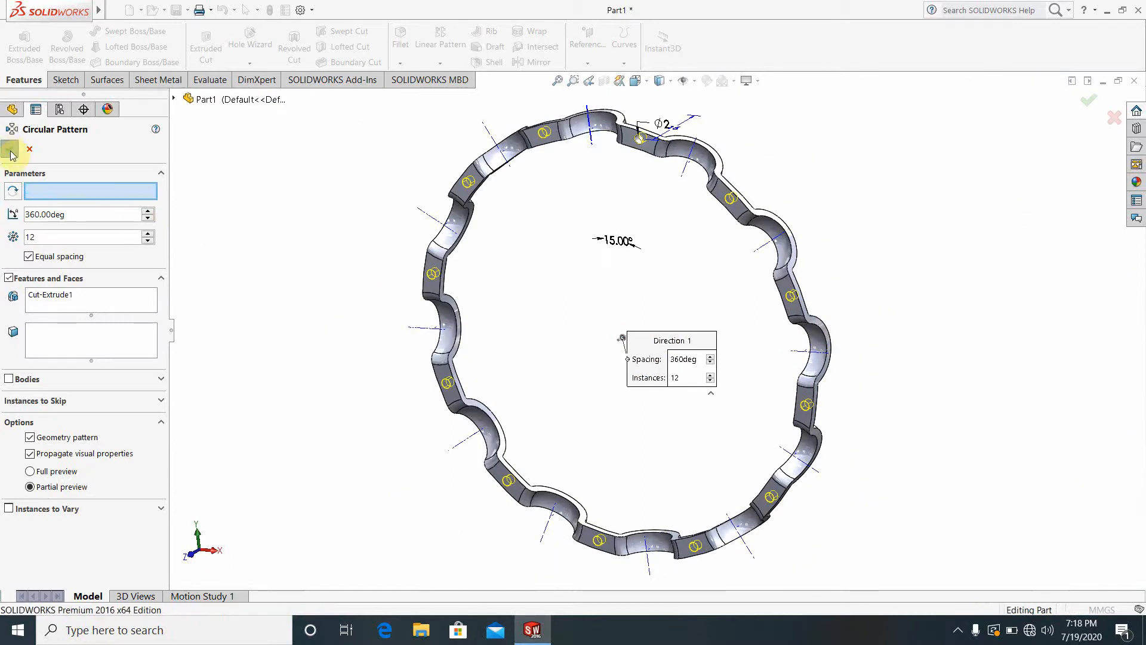
- Hide the temporary axes displayed on the cage
middle_click_drag(685, 345, 718, 338)
scroll(718, 338, "up", 2)
scroll(716, 327, "down", 2)
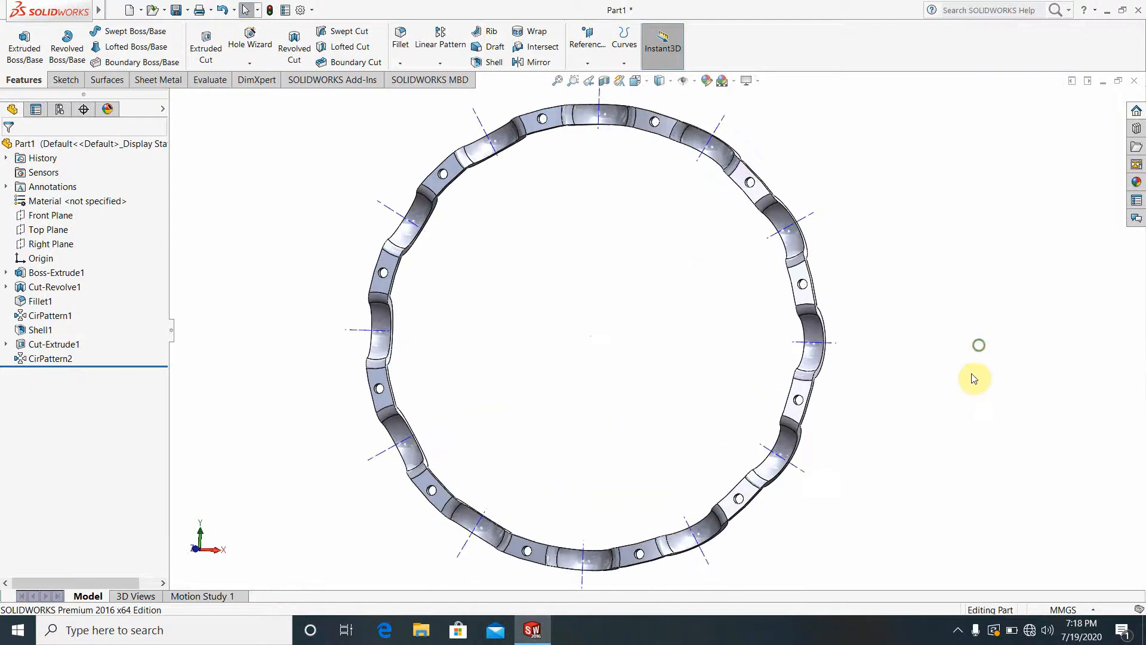
middle_click_drag(969, 379, 918, 455)
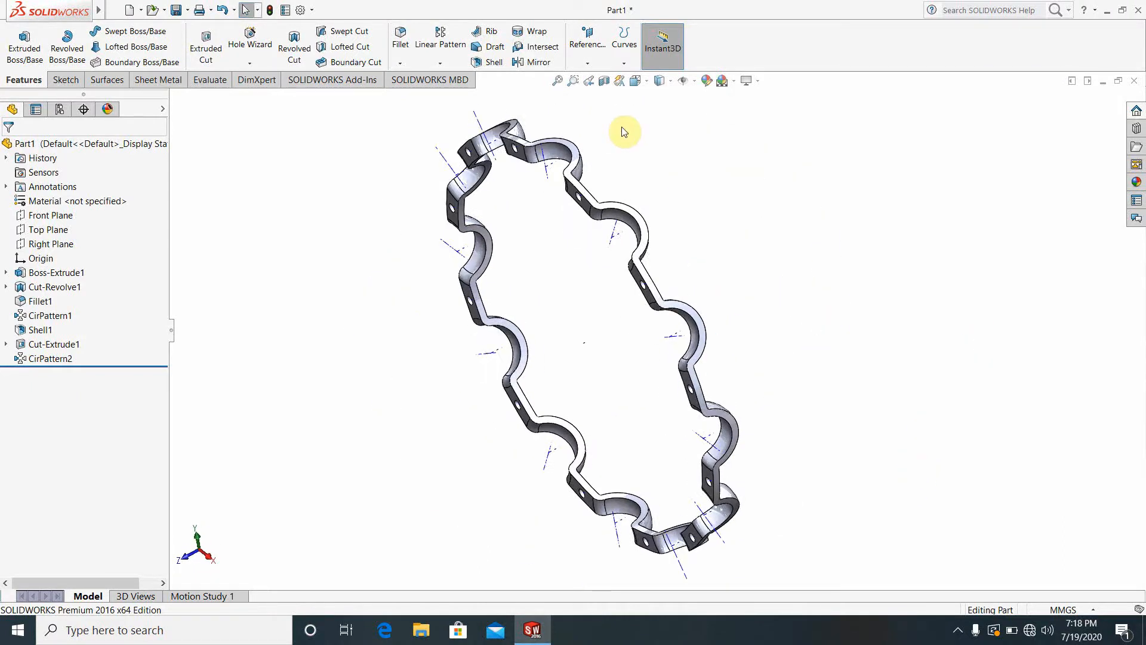
left_click(696, 85)
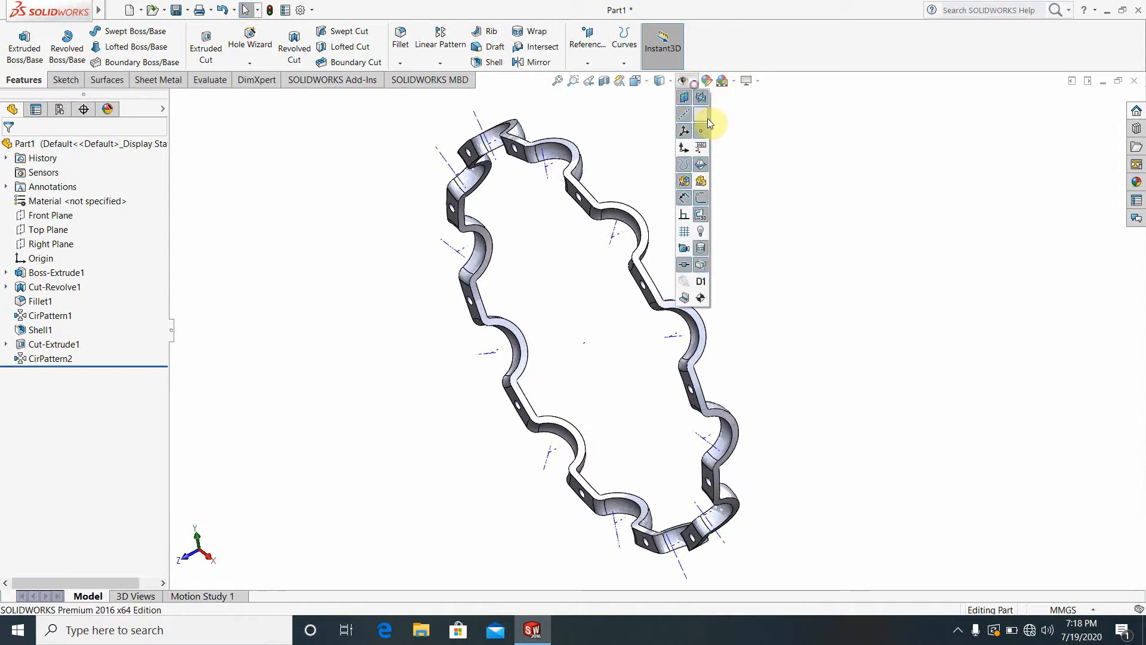
left_click(707, 120)
middle_click_drag(824, 272, 909, 330)
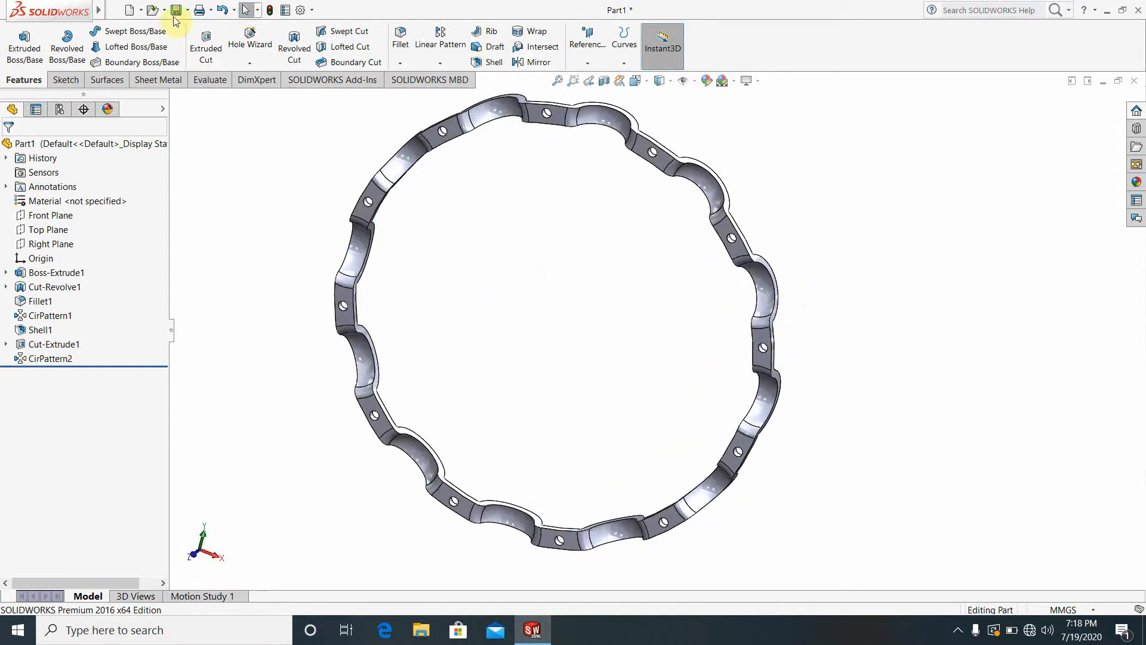
- Save the part as "case" in the ball bearing folder
key("ctrl+s")
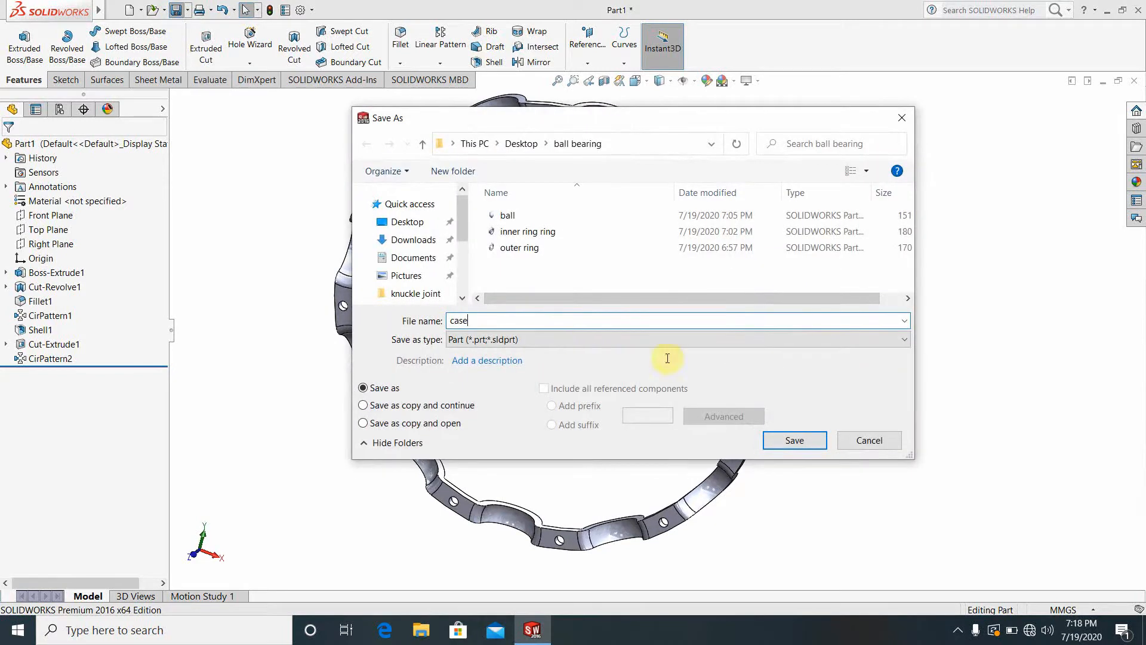
left_click(796, 441)
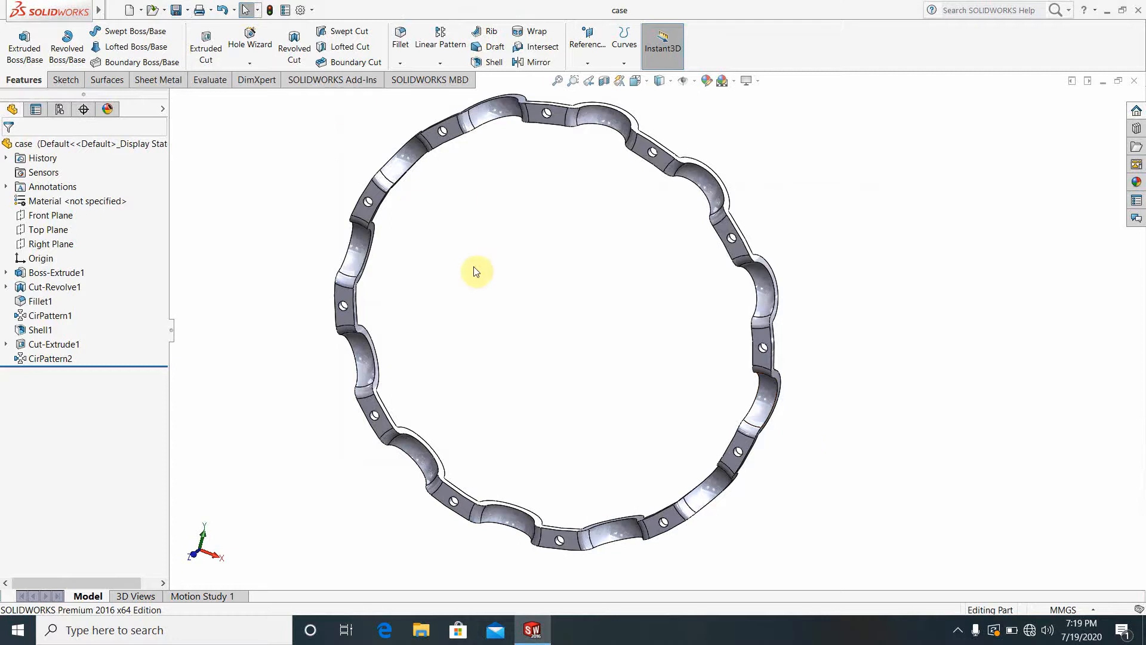
scroll(550, 302, "up", 3)
scroll(609, 336, "down", 2)
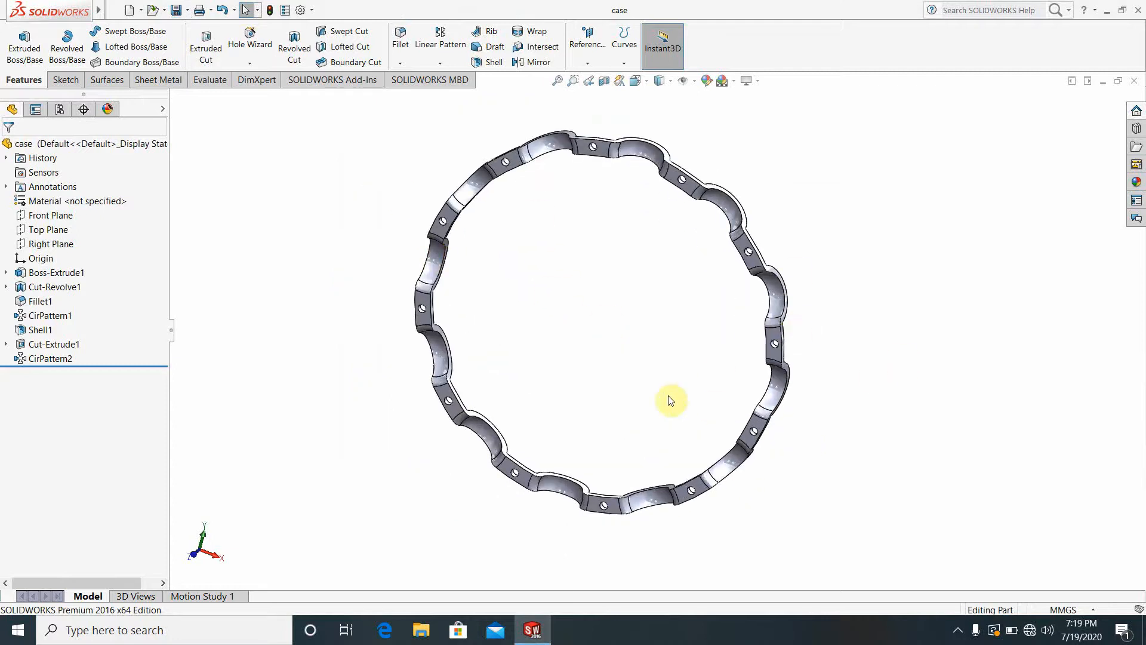
left_click(957, 633)
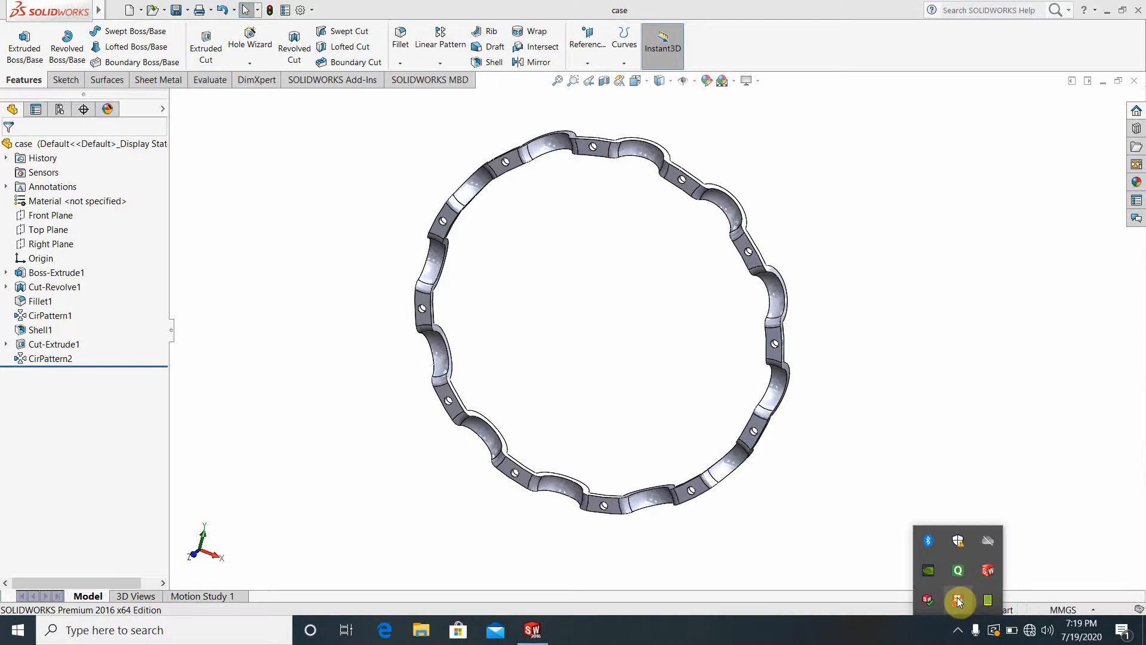
right_click(958, 601)
left_click(998, 358)
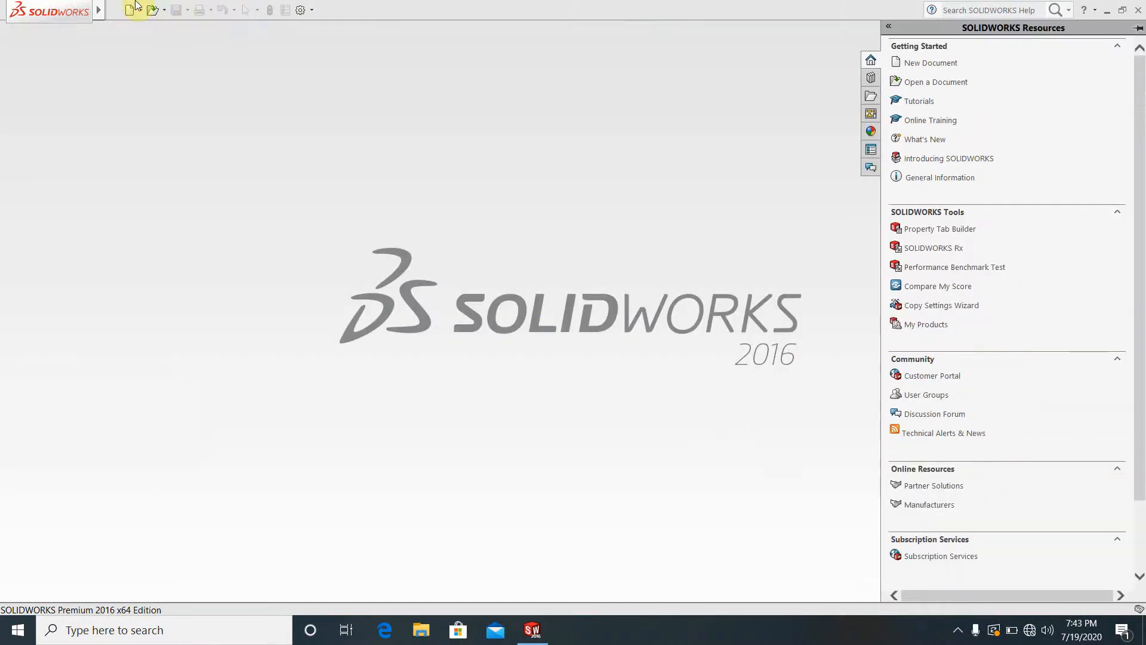
- Create a new assembly document
left_click(128, 10)
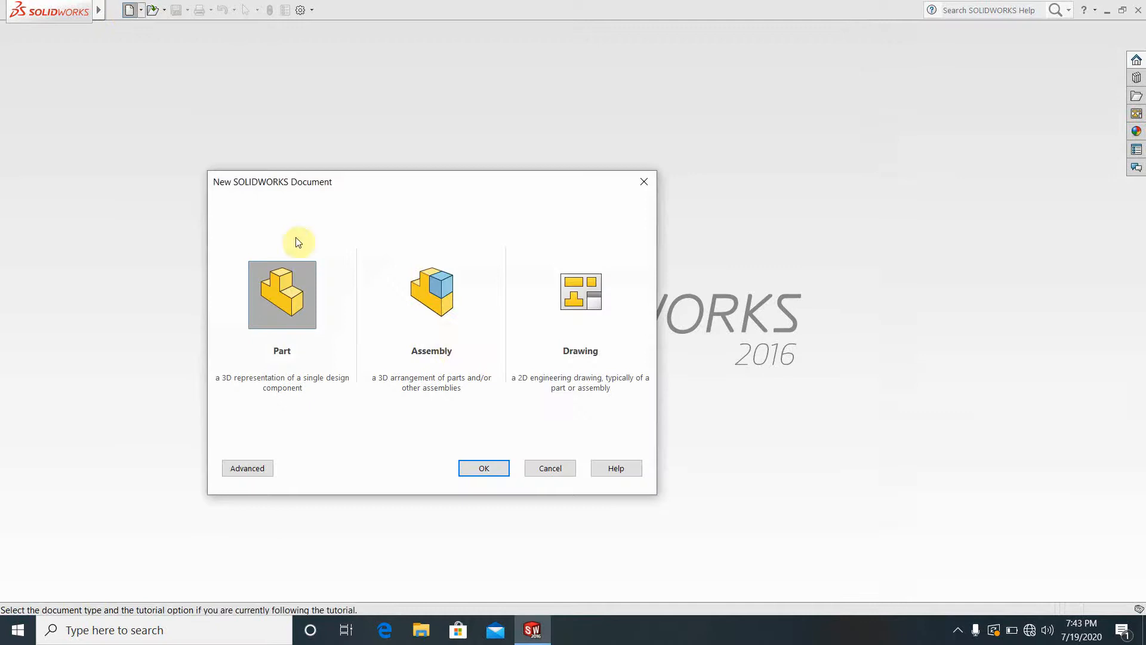
left_click(467, 326)
left_click(491, 467)
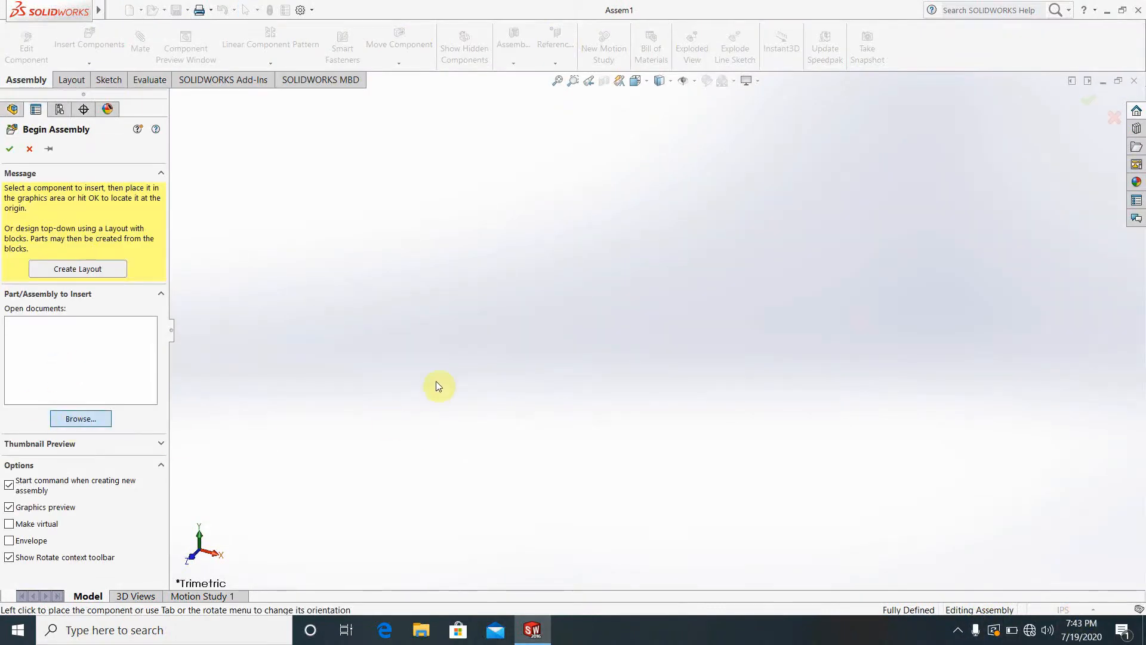
- Insert the ball, case, inner ring and outer ring parts together and place them side by side in the assembly
left_click_drag(584, 280, 514, 188)
left_click(575, 266)
left_click_drag(564, 250, 512, 177)
left_click(781, 477)
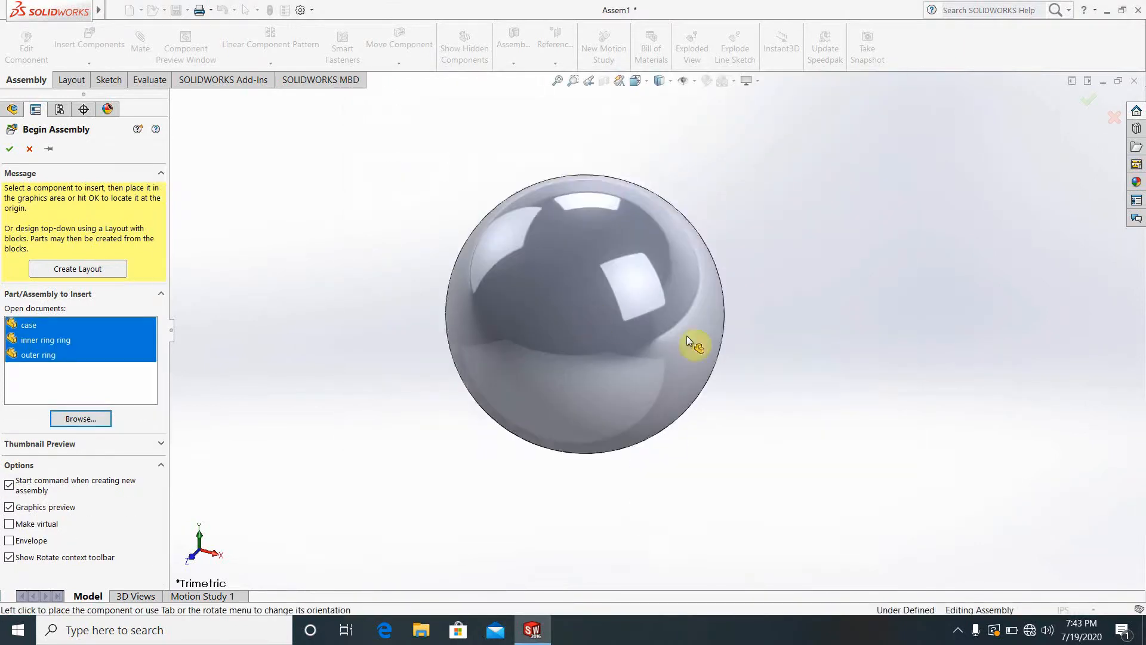
left_click(688, 341)
left_click(775, 344)
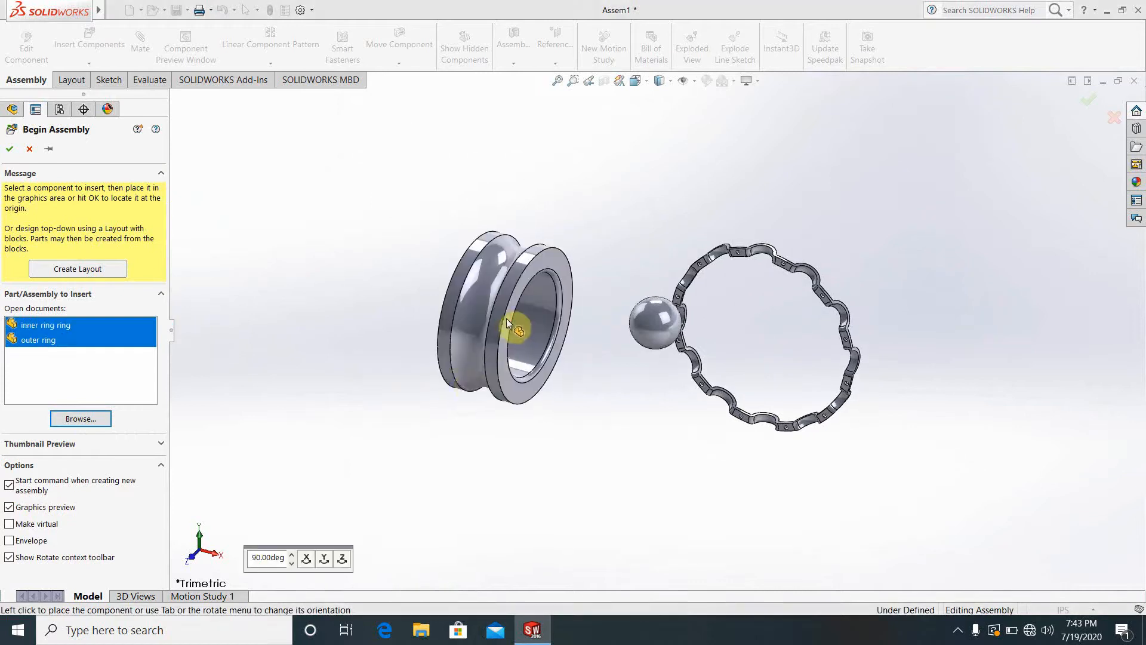
left_click(510, 325)
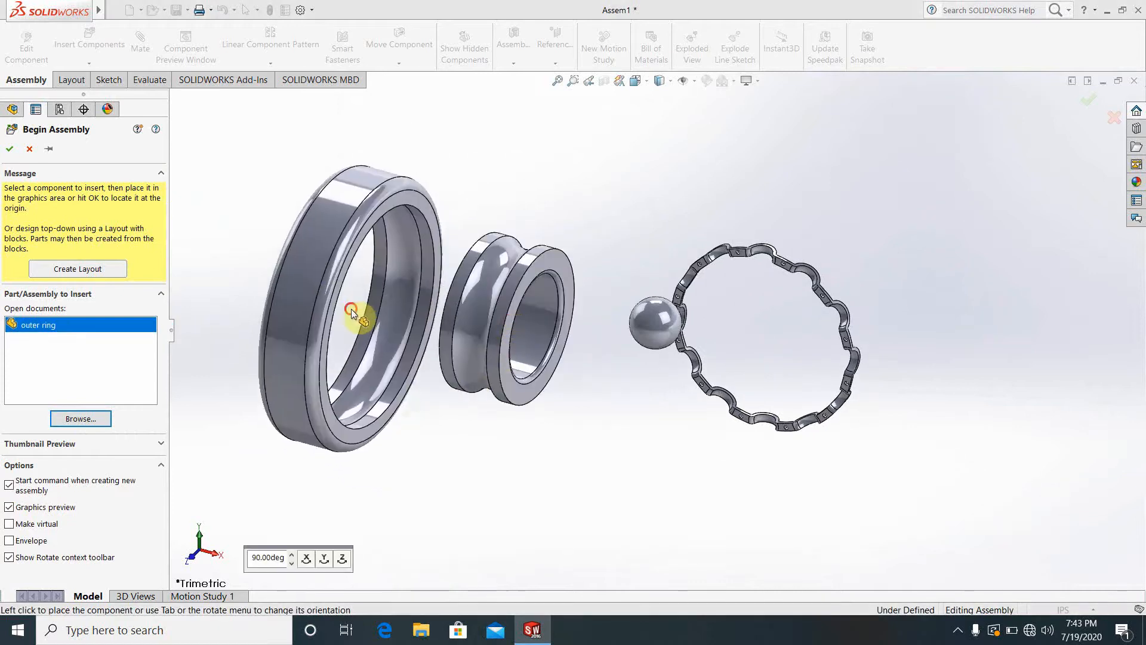
left_click(351, 312)
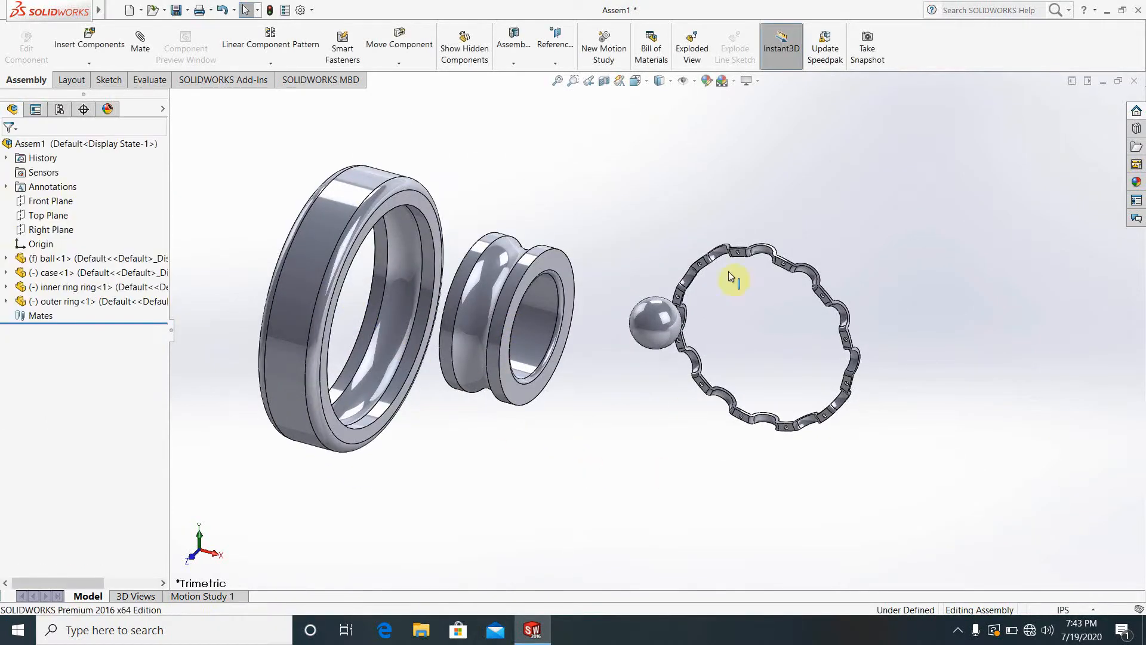
- Apply the Plain White scene to the assembly background
left_click(735, 84)
left_click(754, 114)
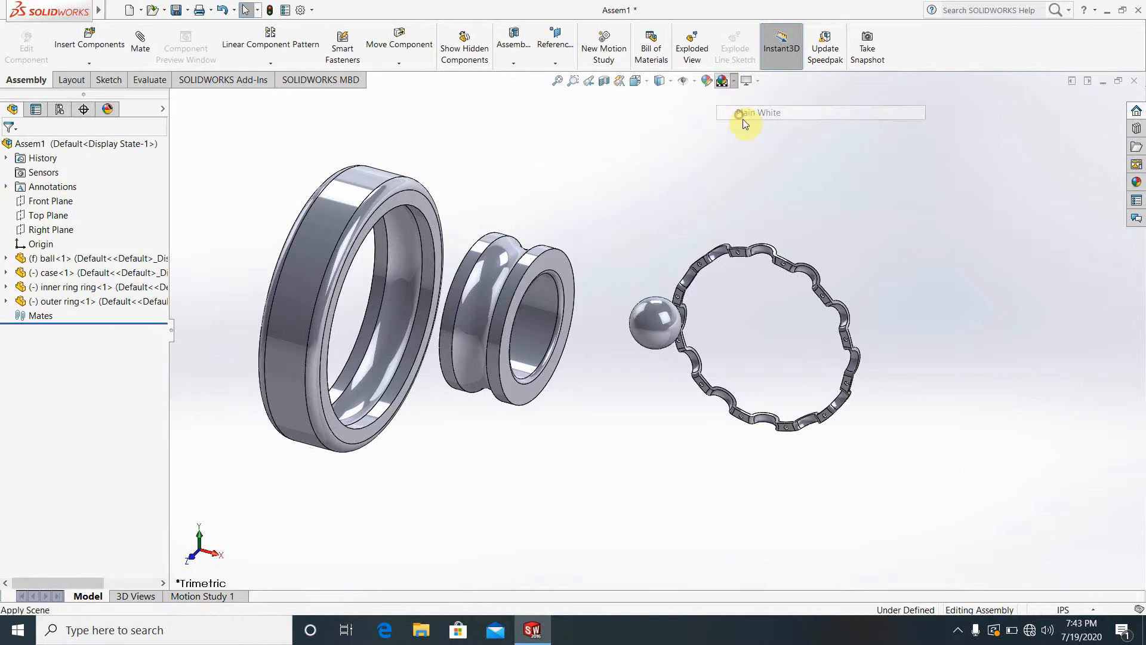
scroll(733, 317, "up", 3)
scroll(711, 322, "down", 2)
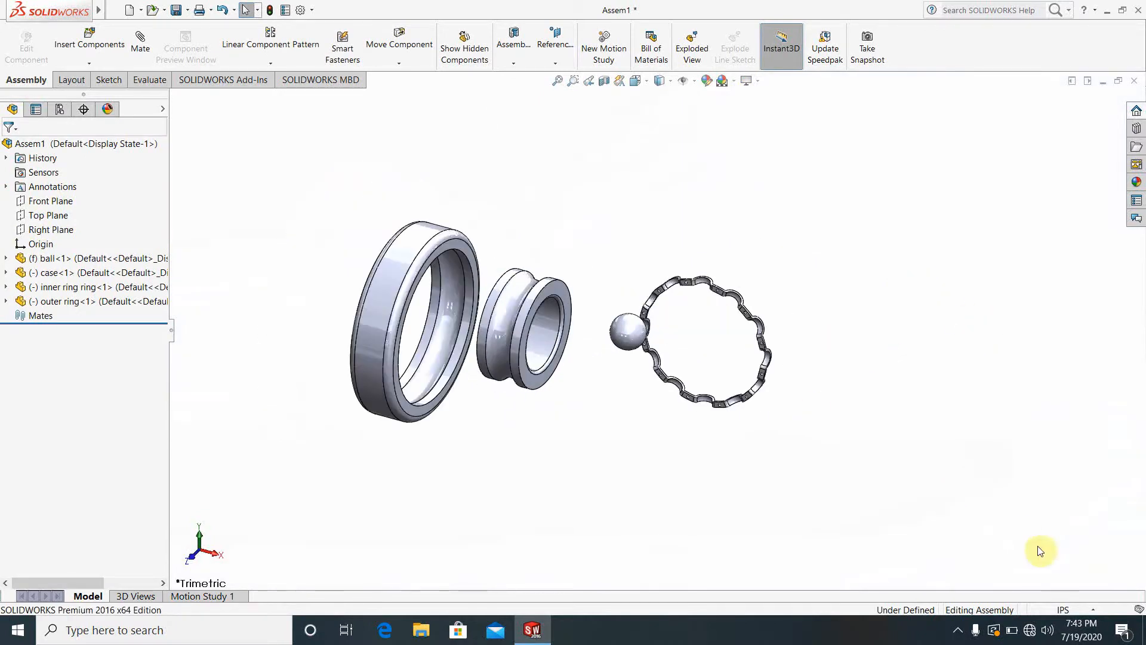
- Set the assembly's unit system to MMGS (millimeter, gram, second)
left_click(1070, 611)
left_click(1055, 555)
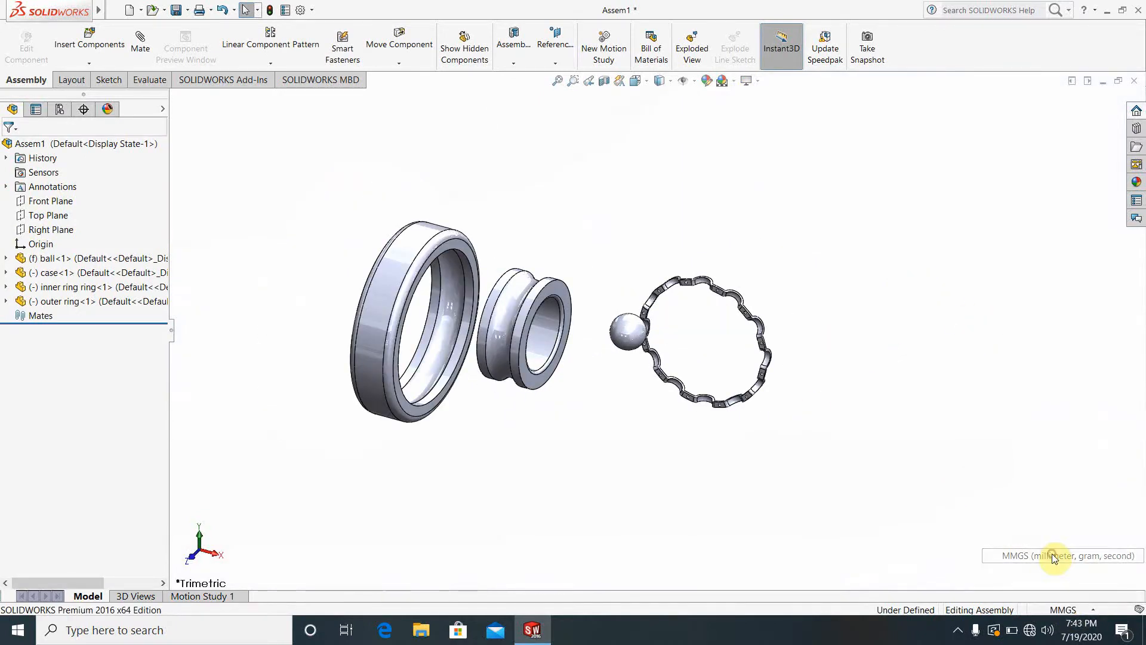
scroll(588, 355, "down", 2)
scroll(588, 356, "up", 3)
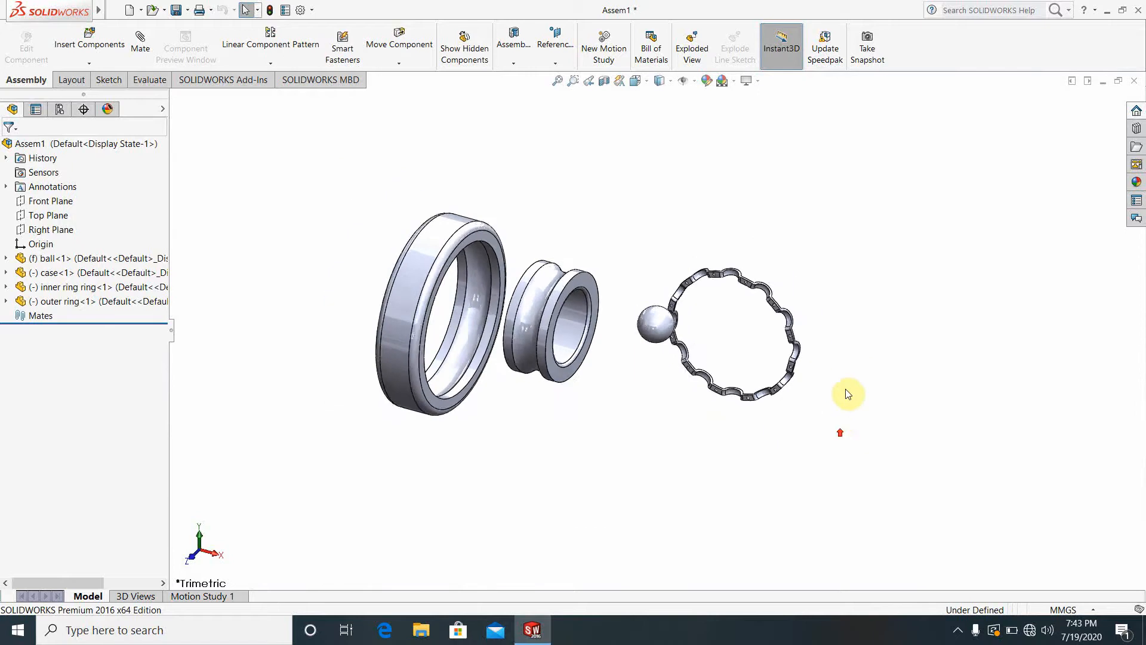
- Show the temporary axes of the components in the assembly view
left_click(695, 84)
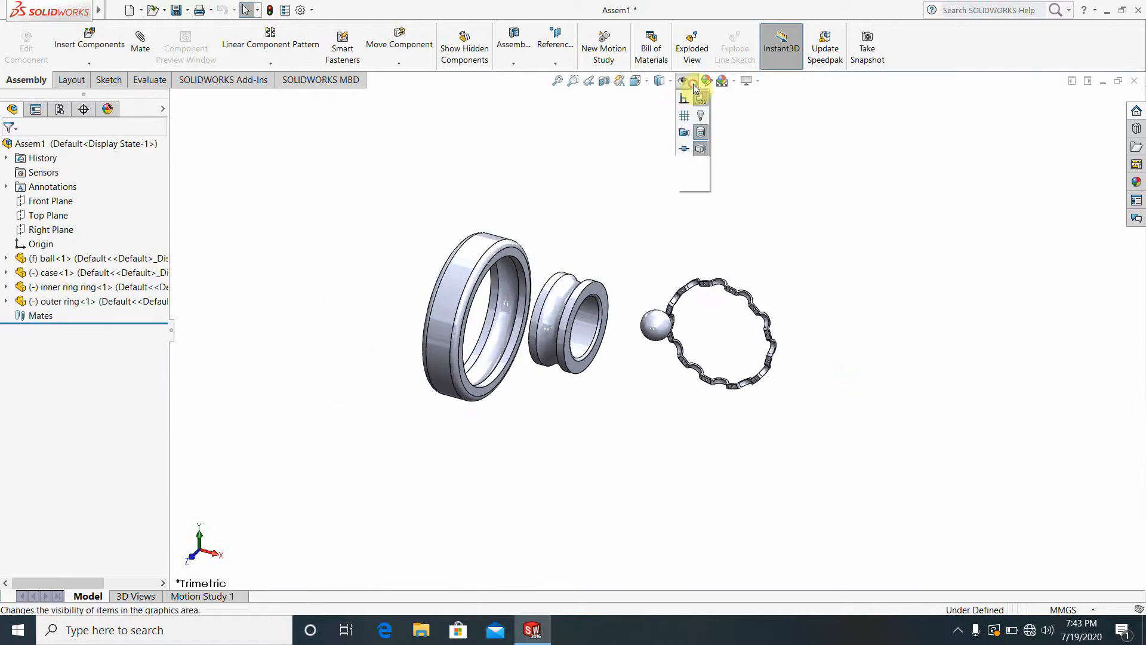
left_click(704, 116)
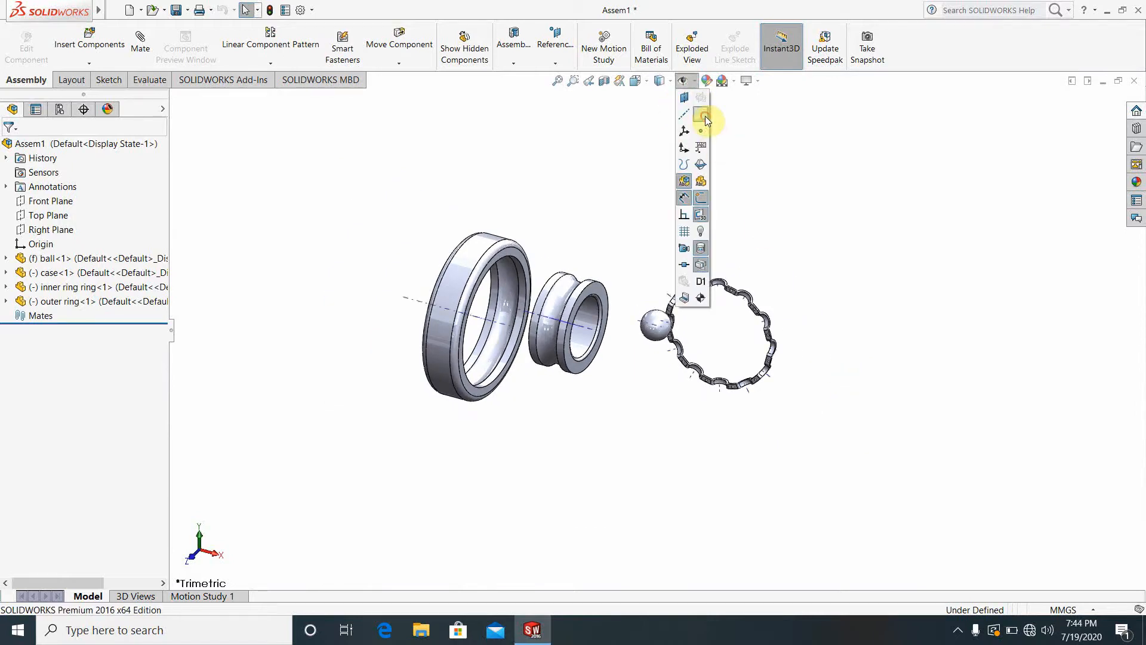
left_click(833, 301)
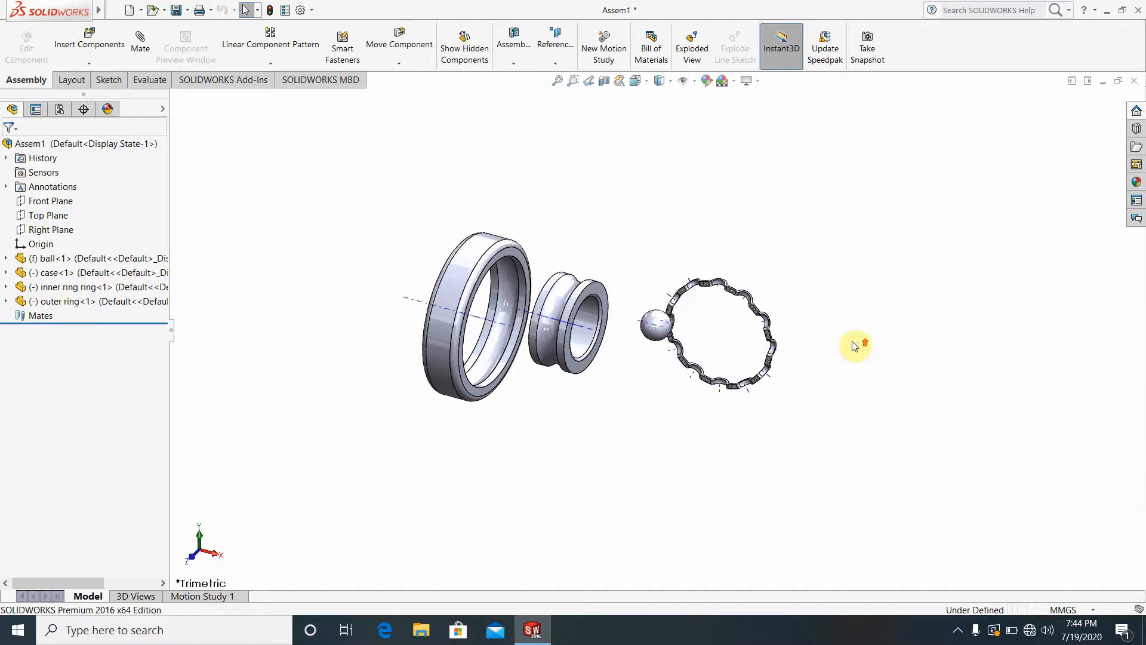
scroll(853, 342, "up", 1)
scroll(836, 334, "down", 1)
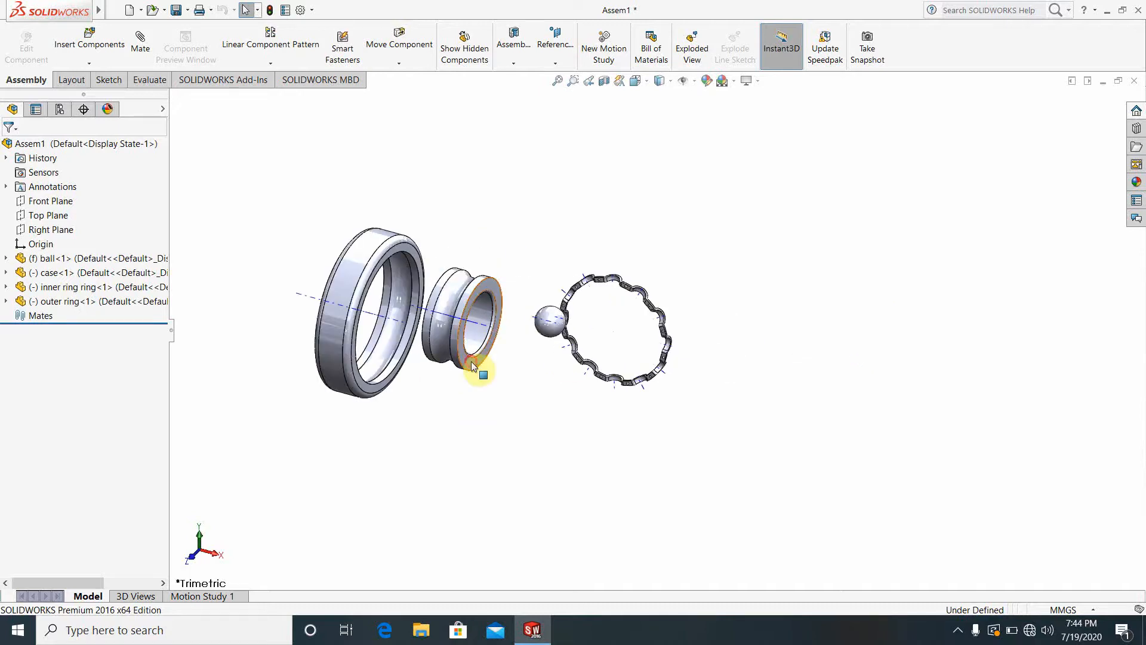
- Move the inner ring away from the outer ring to the far side of the cage
left_click_drag(472, 361, 804, 397)
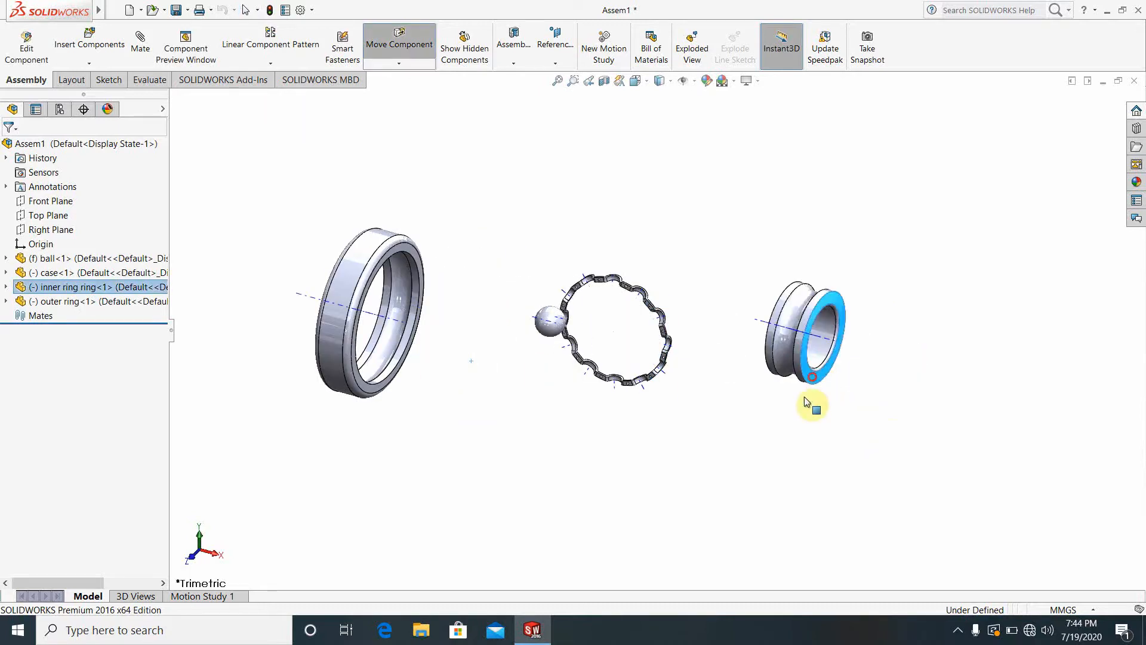
left_click(775, 436)
scroll(883, 377, "down", 4)
scroll(818, 346, "up", 3)
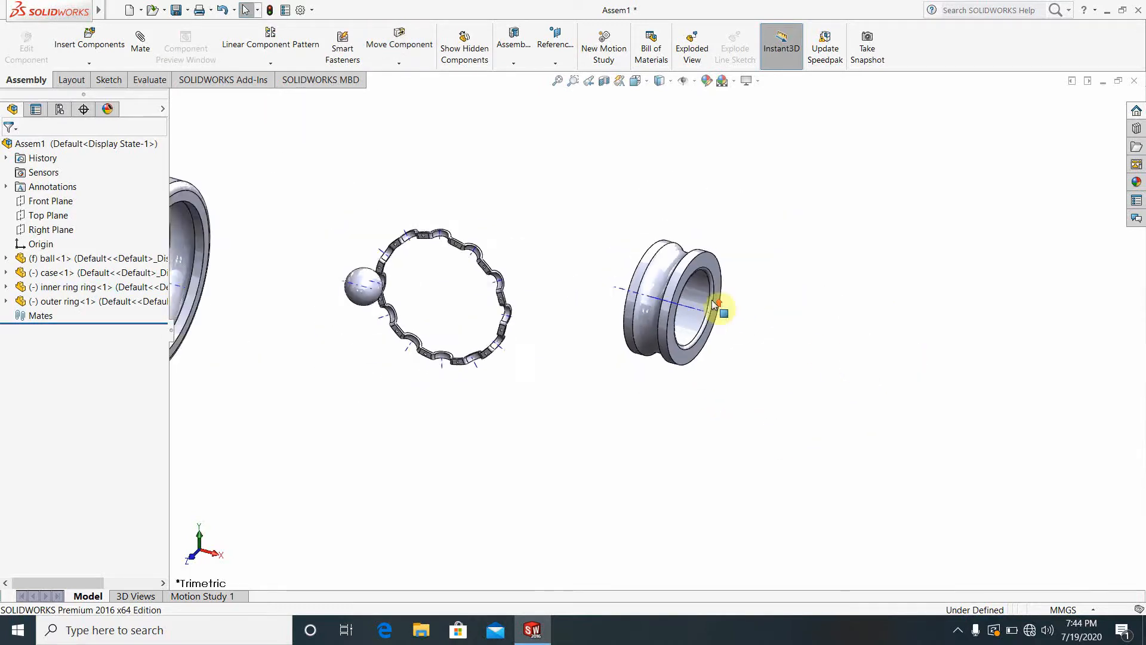
scroll(720, 305, "up", 2)
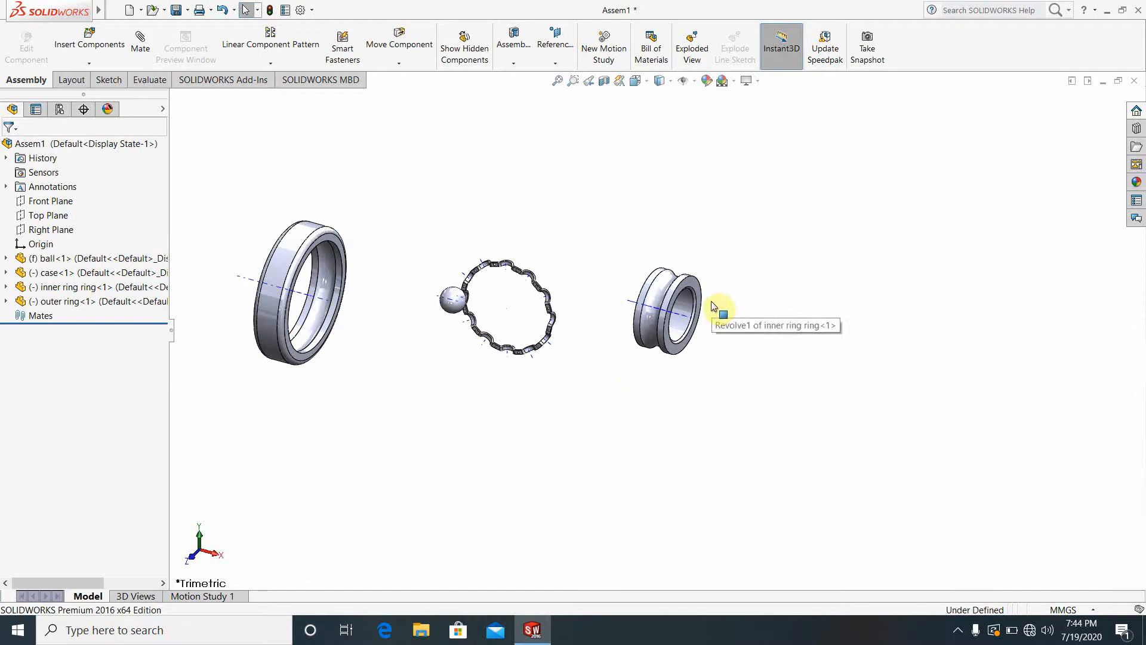
- Add a Concentric mate between the inner ring's bore face and the outer ring's inner cylindrical face
left_click(144, 49)
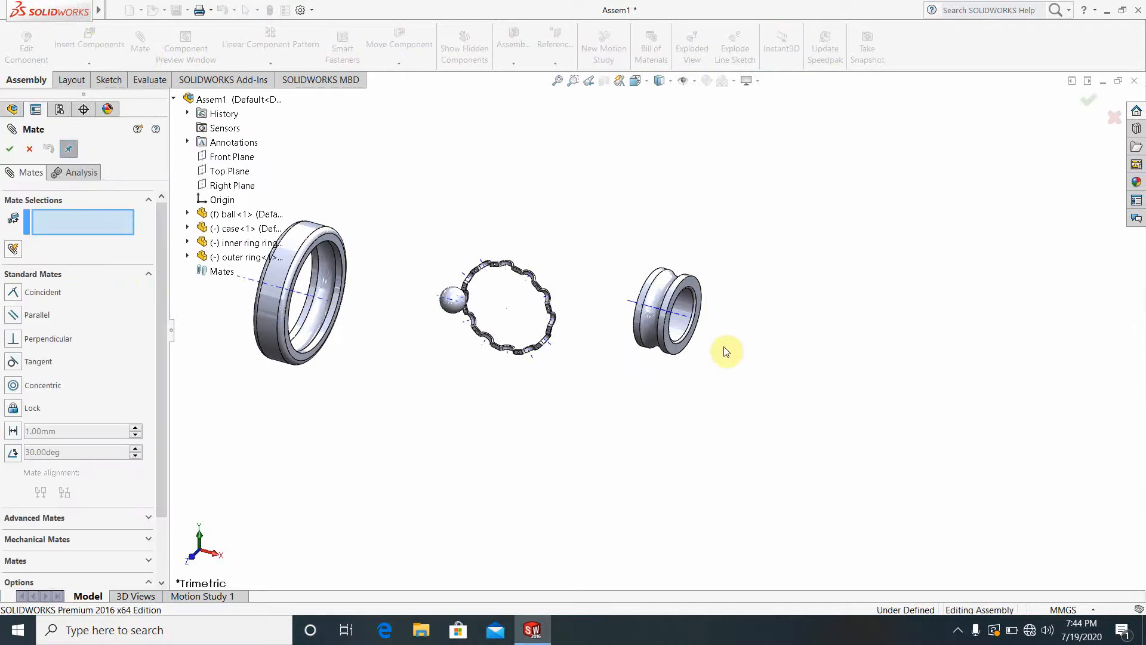
scroll(711, 343, "down", 2)
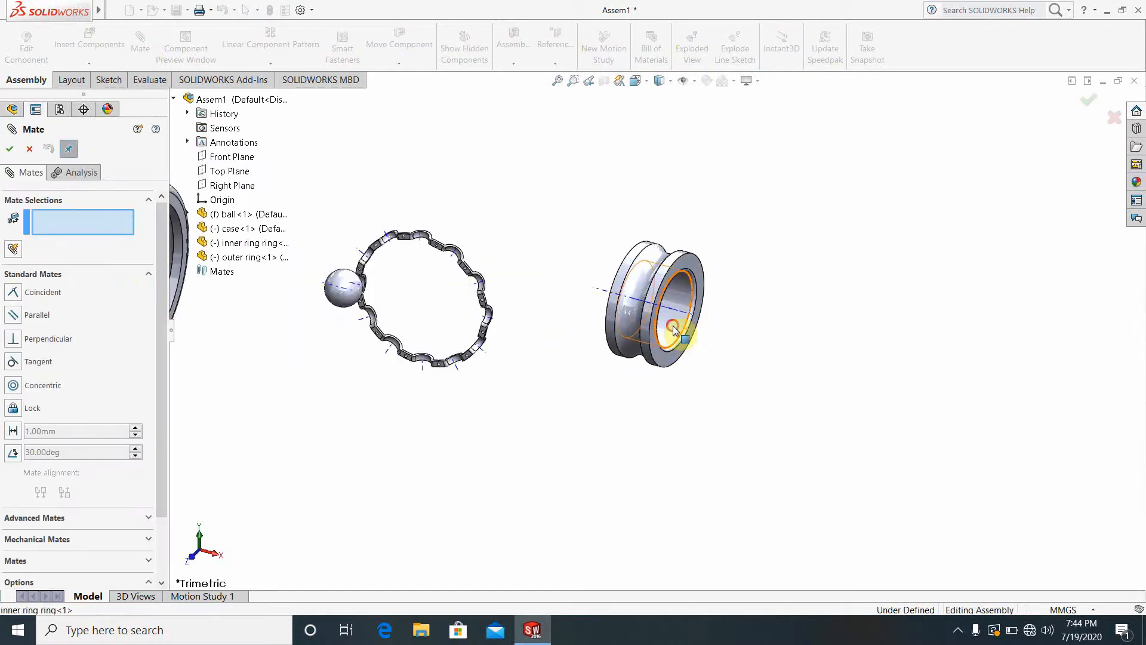
left_click(673, 330)
scroll(654, 338, "up", 2)
scroll(378, 333, "down", 2)
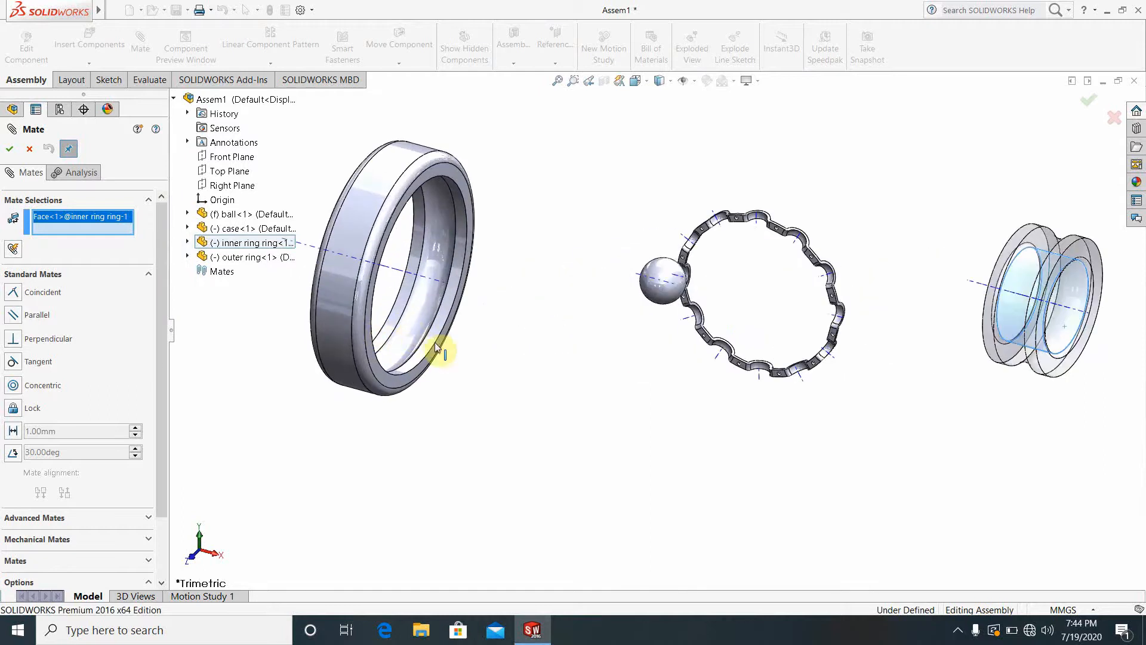
left_click(429, 347)
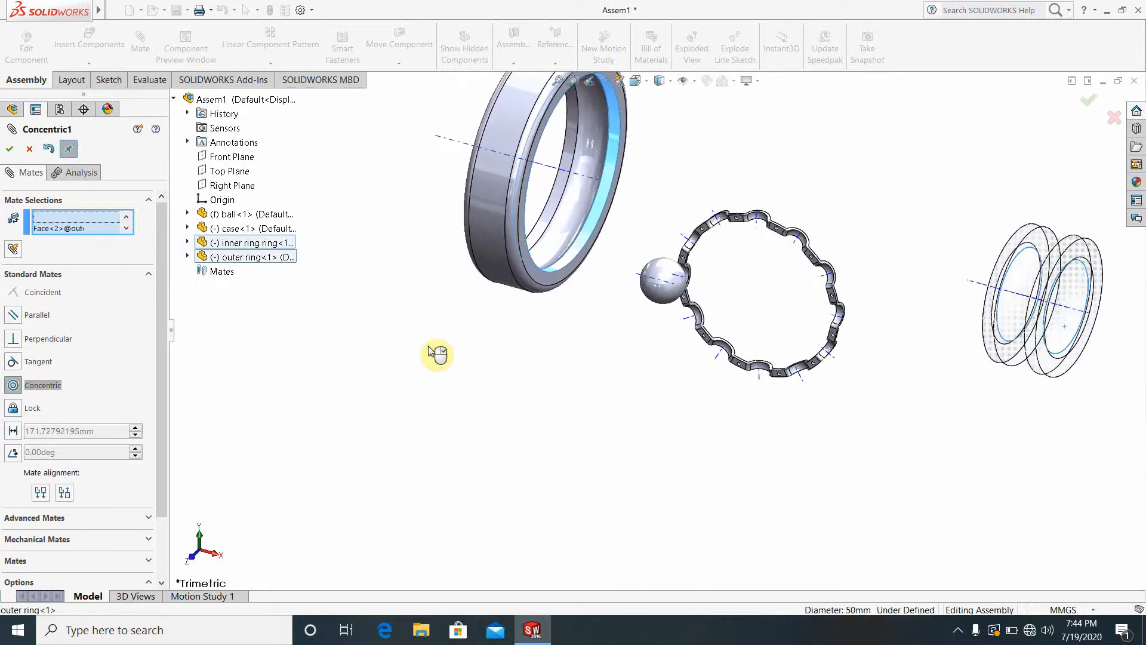
left_click(13, 150)
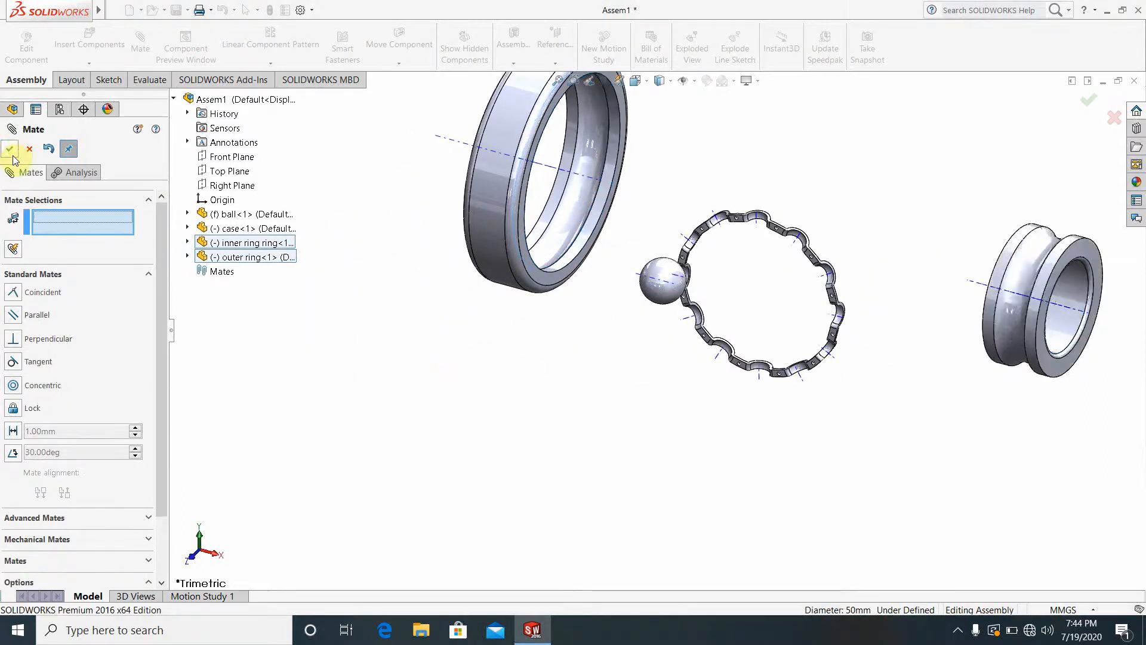
scroll(980, 372, "up", 4)
scroll(857, 321, "down", 3)
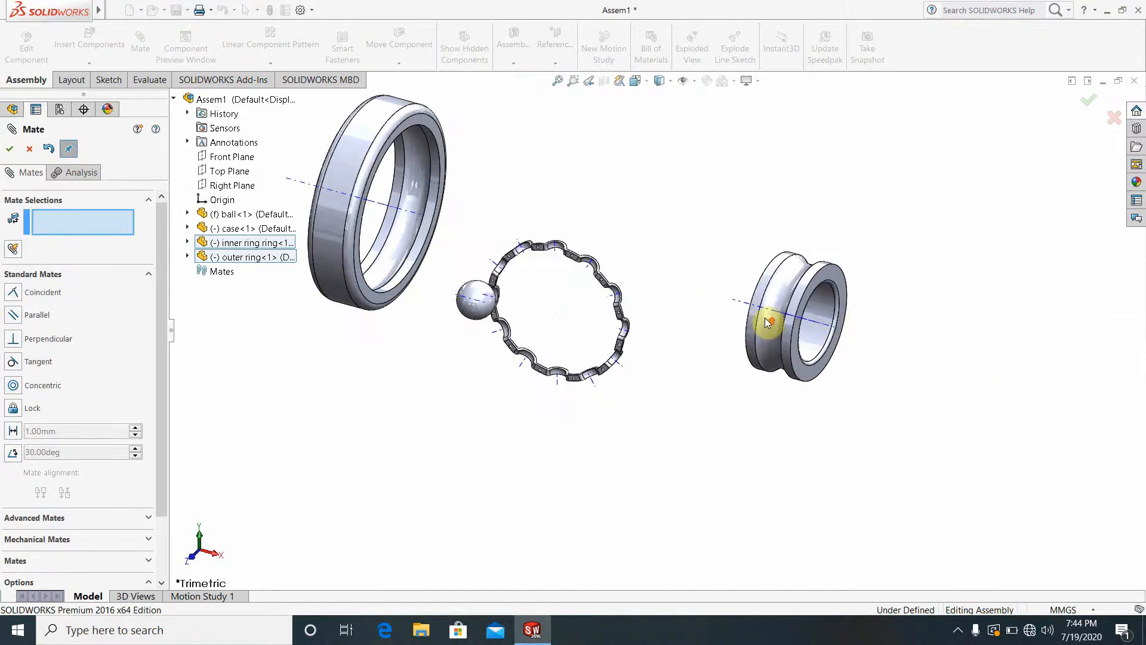
scroll(768, 323, "up", 2)
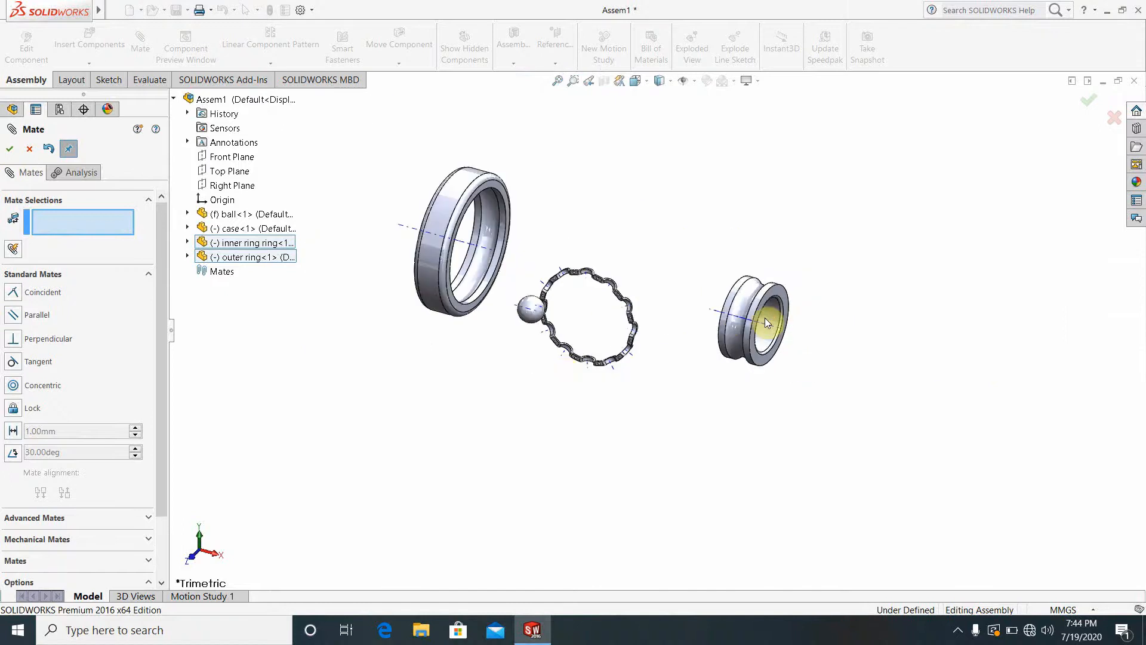
- Restart the Mate command and choose the advanced Width mate
left_click(29, 150)
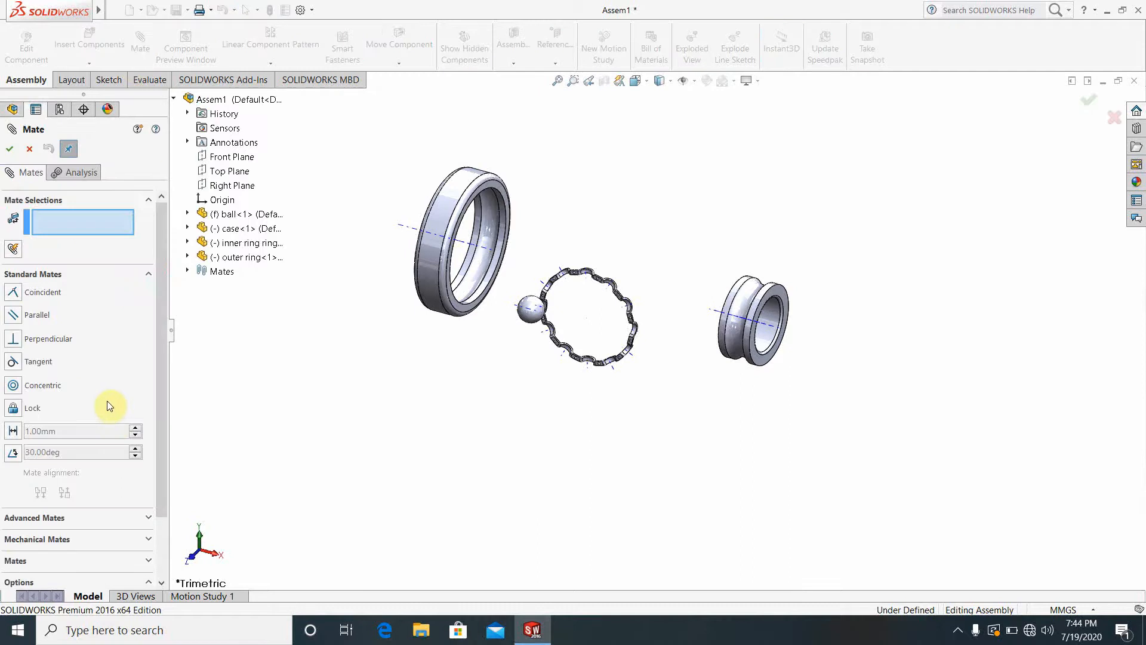
left_click(149, 517)
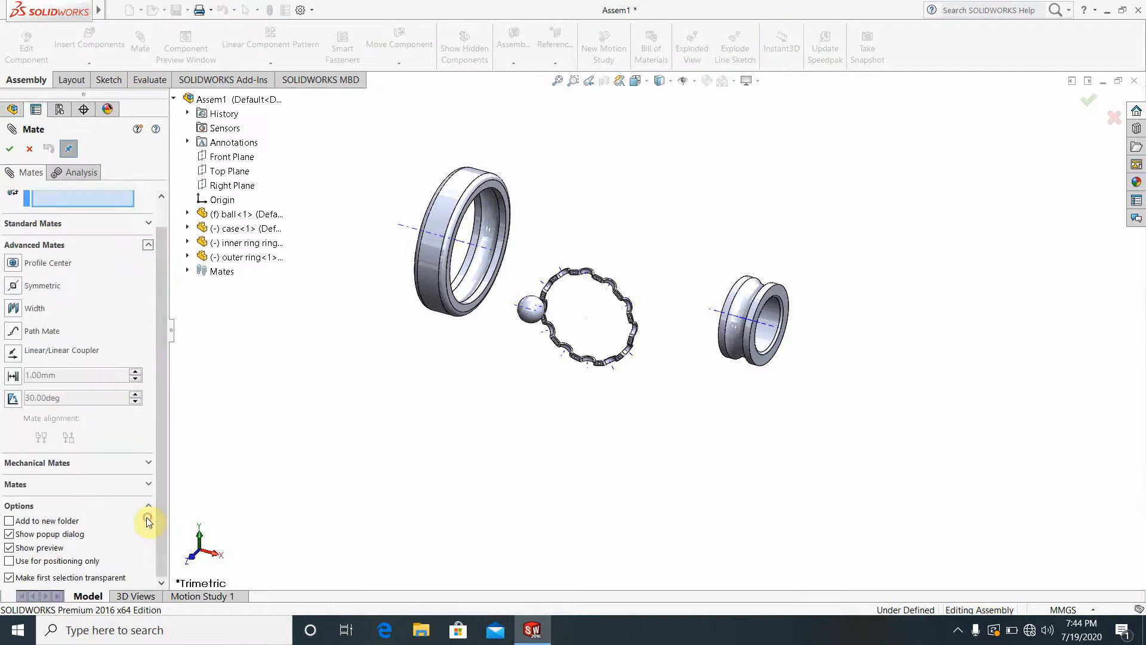
left_click(31, 314)
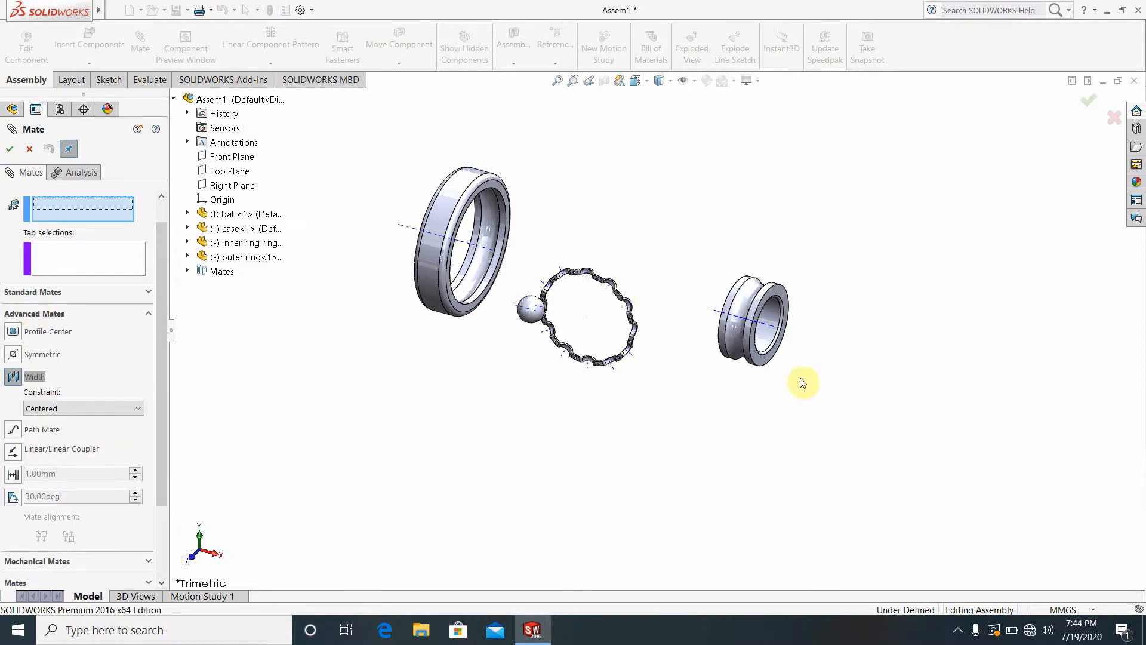
scroll(785, 379, "down", 3)
left_click(729, 339)
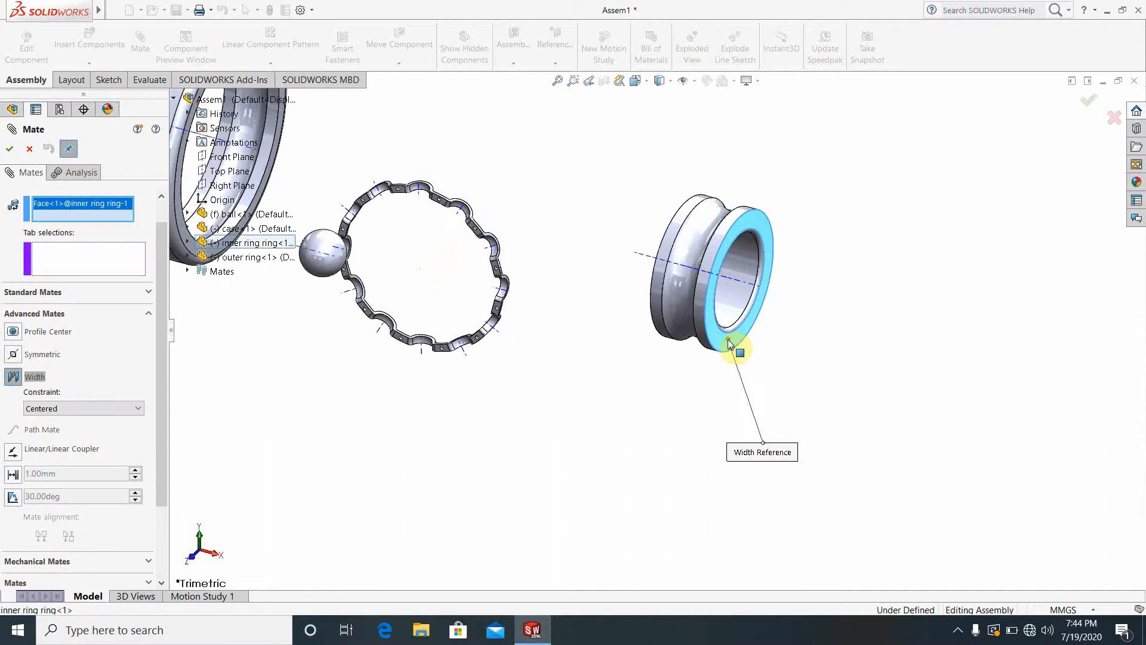
scroll(608, 349, "up", 3)
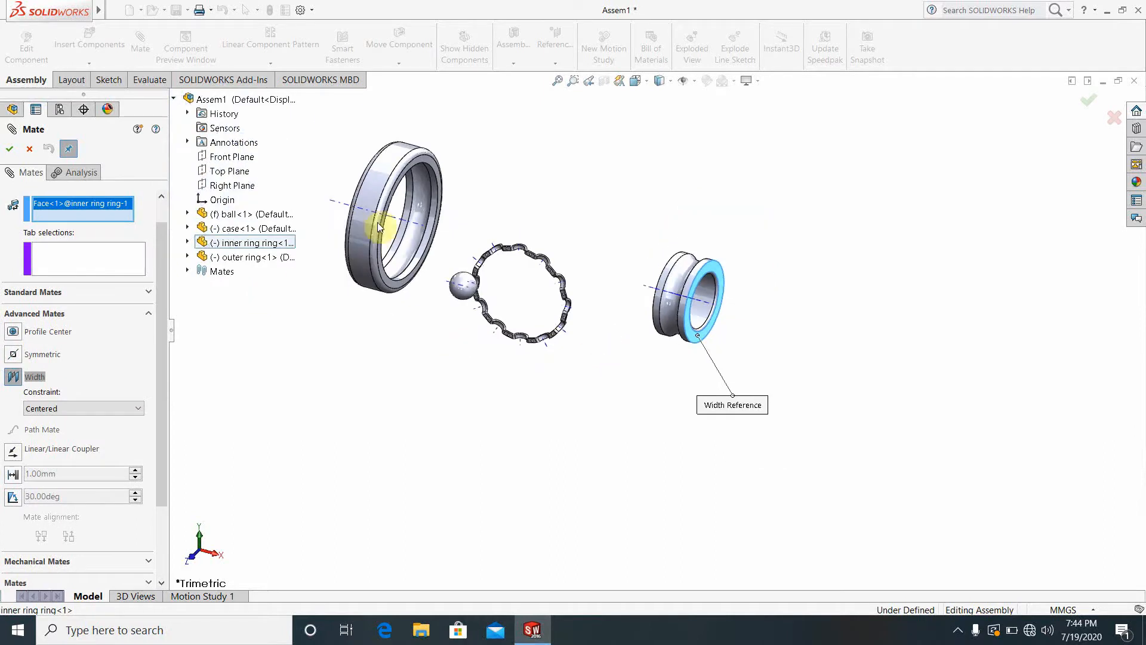
scroll(457, 292, "down", 5)
left_click(469, 357)
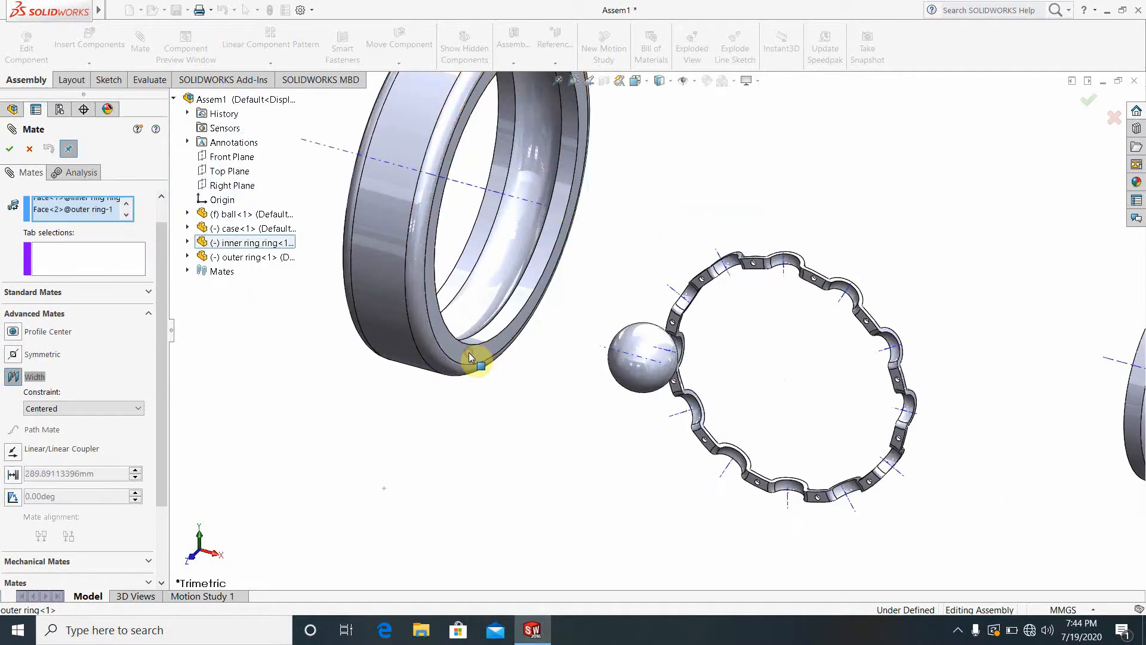
scroll(472, 358, "up", 3)
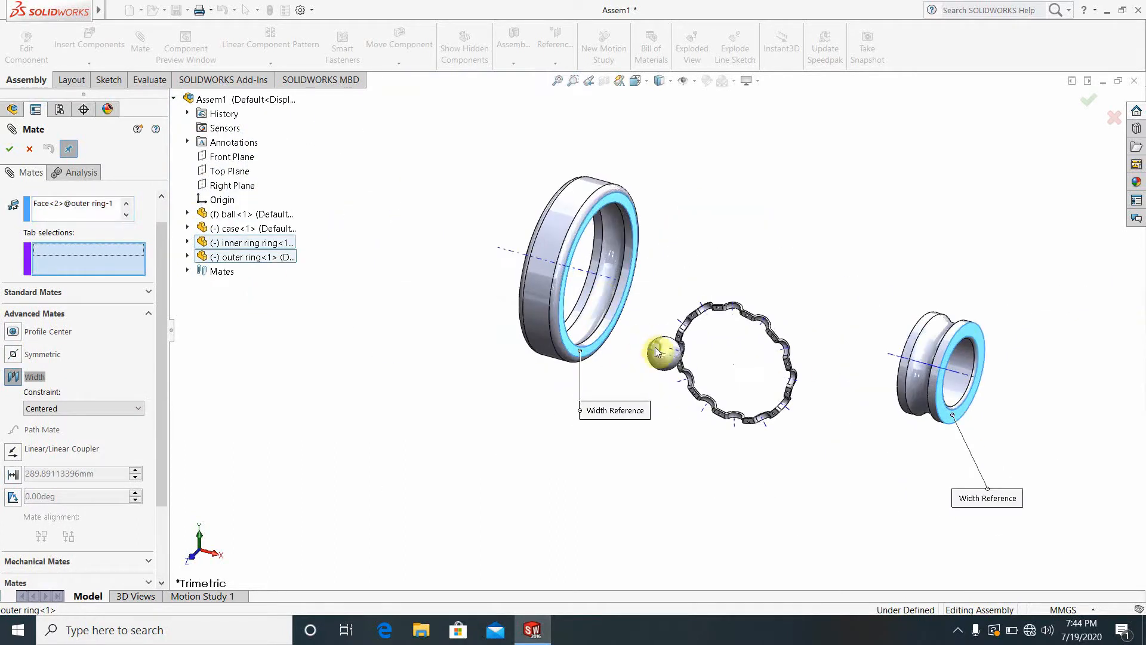
middle_click_drag(660, 281, 729, 358)
left_click(657, 370)
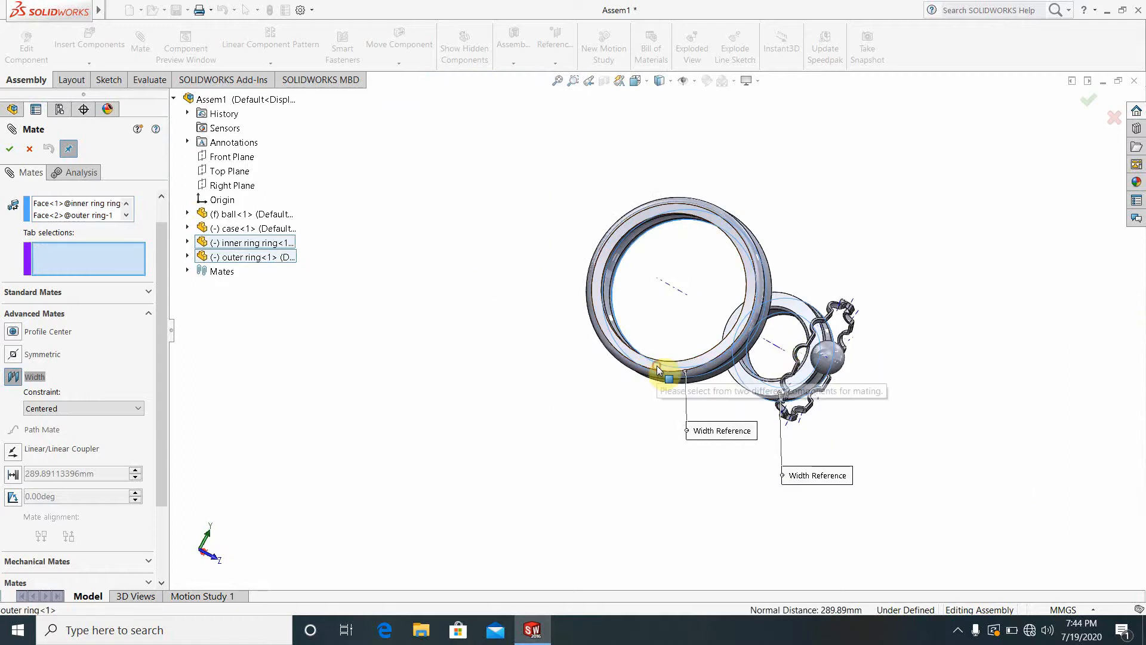
scroll(675, 369, "down", 2)
scroll(679, 364, "down", 3)
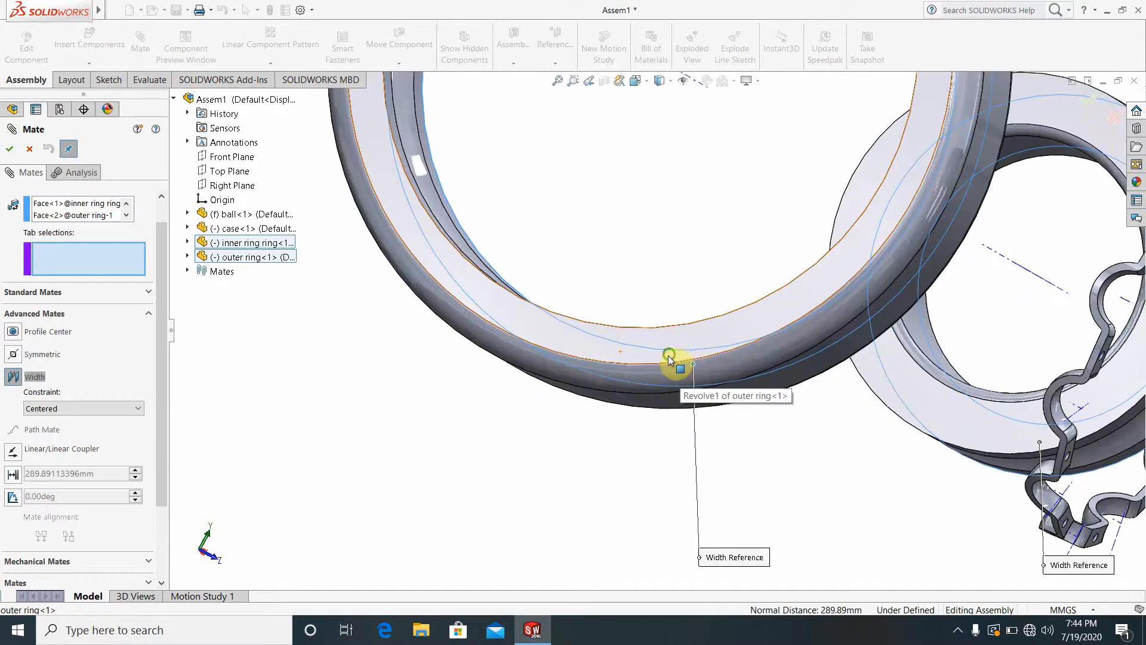
middle_click_drag(667, 358, 621, 359)
left_click(577, 336)
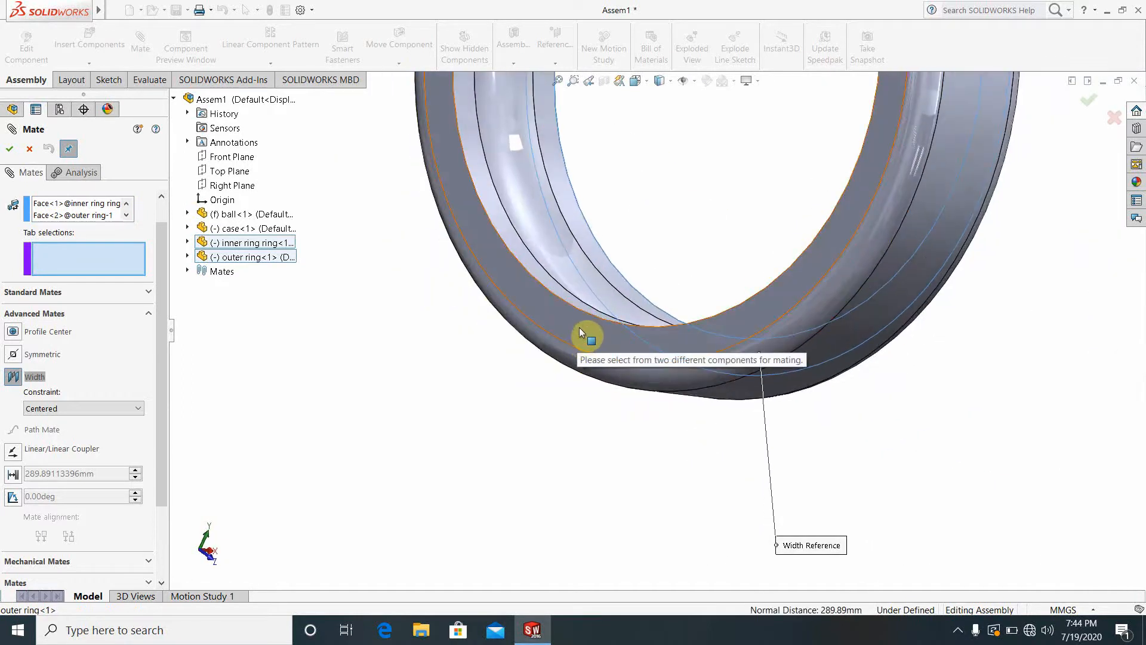
left_click(580, 328)
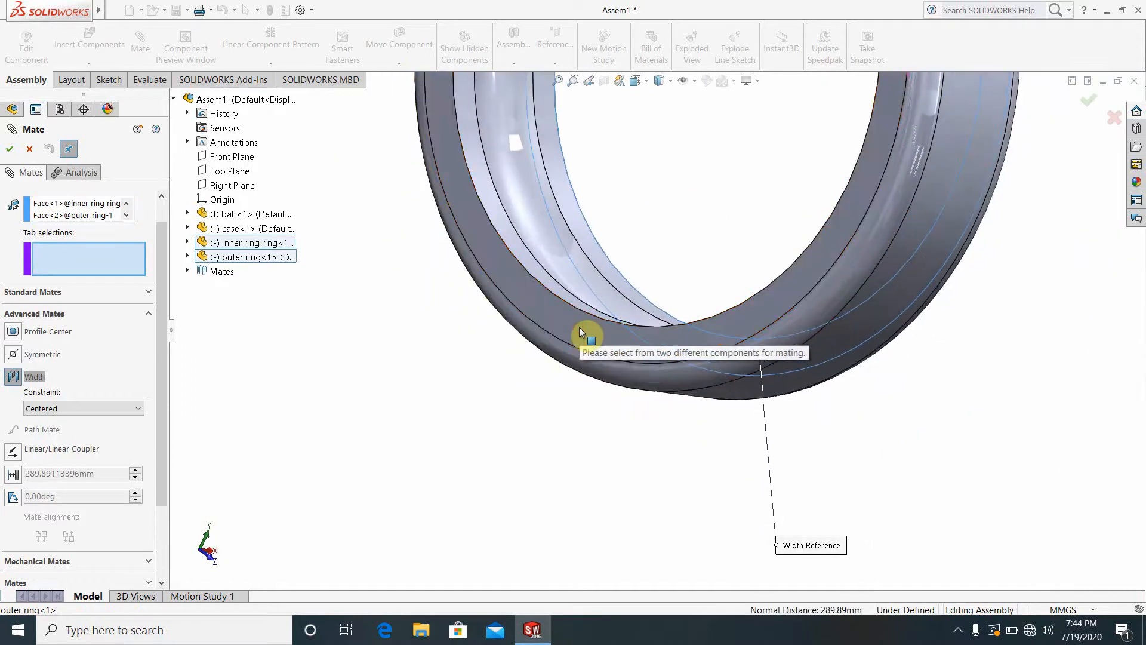
right_click(79, 217)
left_click(110, 237)
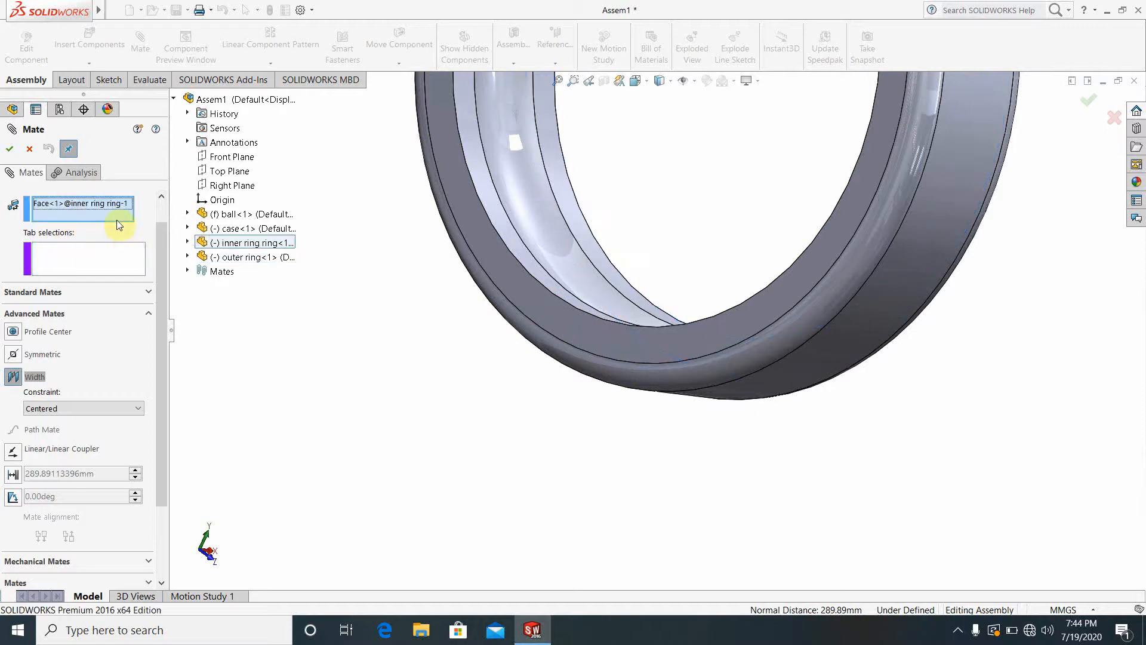
left_click(663, 349)
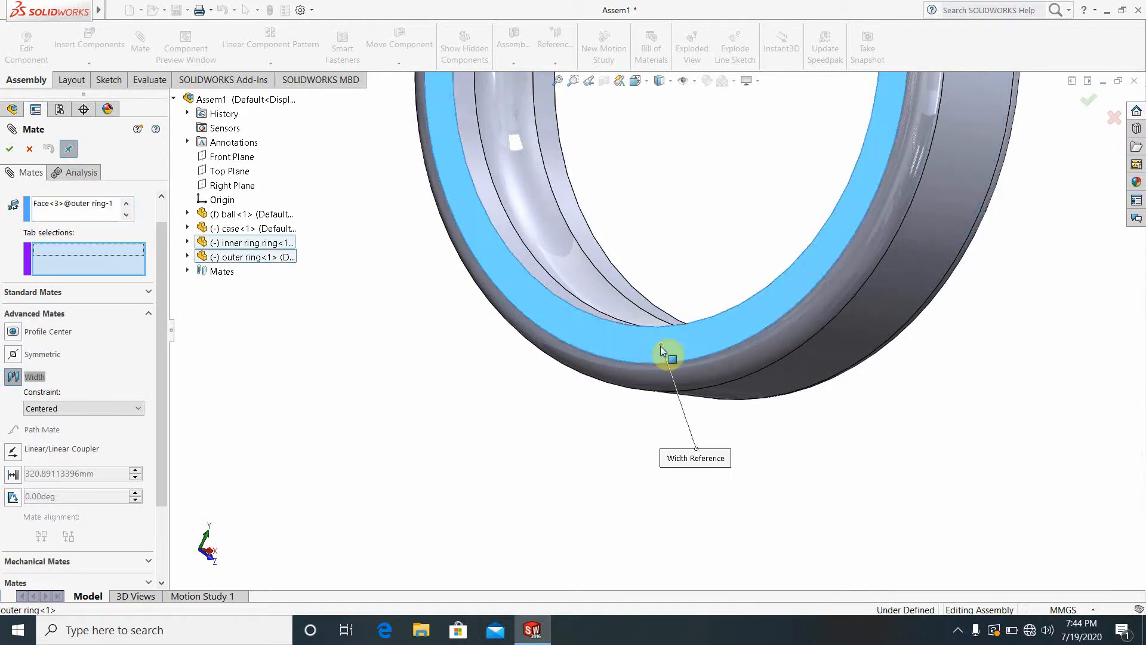
scroll(870, 359, "up", 5)
middle_click_drag(870, 358, 753, 401)
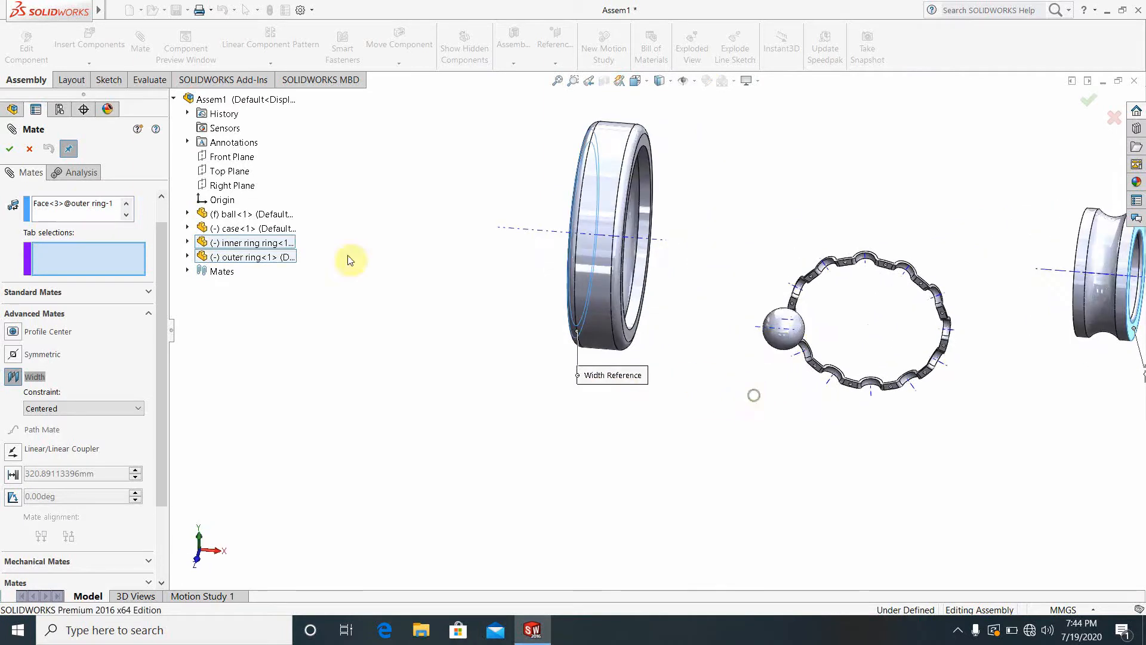
right_click(85, 207)
left_click(117, 215)
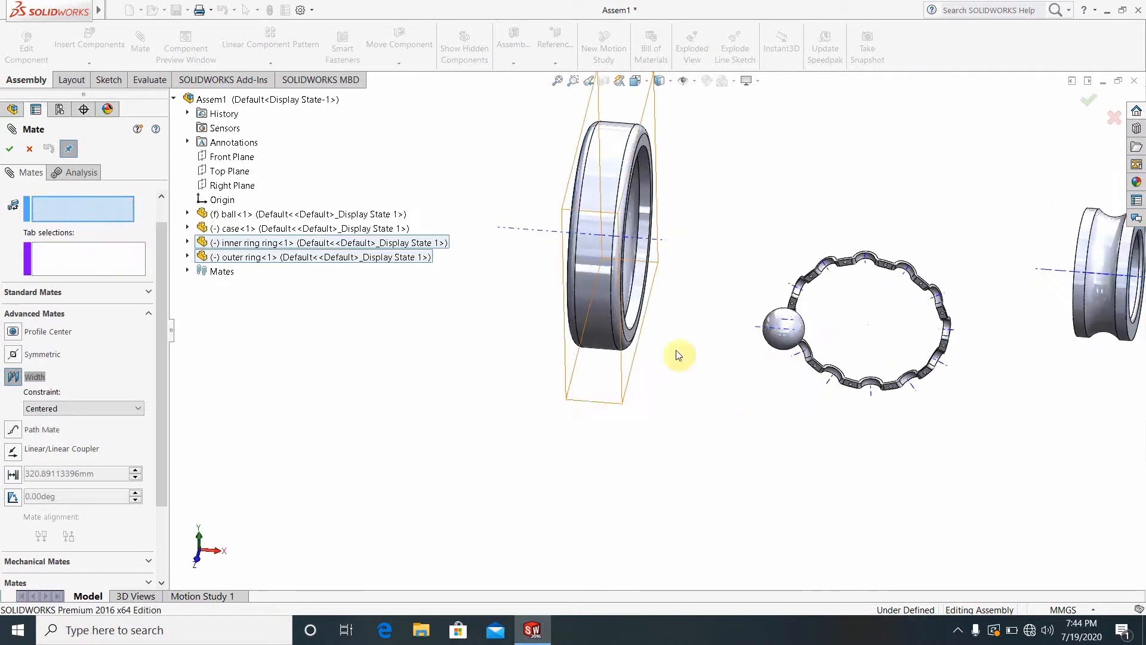
- Apply a centered Width mate with the outer ring's two side faces as width selections and the inner ring's two side faces as tab selections
scroll(762, 350, "down", 2)
middle_click_drag(691, 345, 577, 309)
left_click(652, 343)
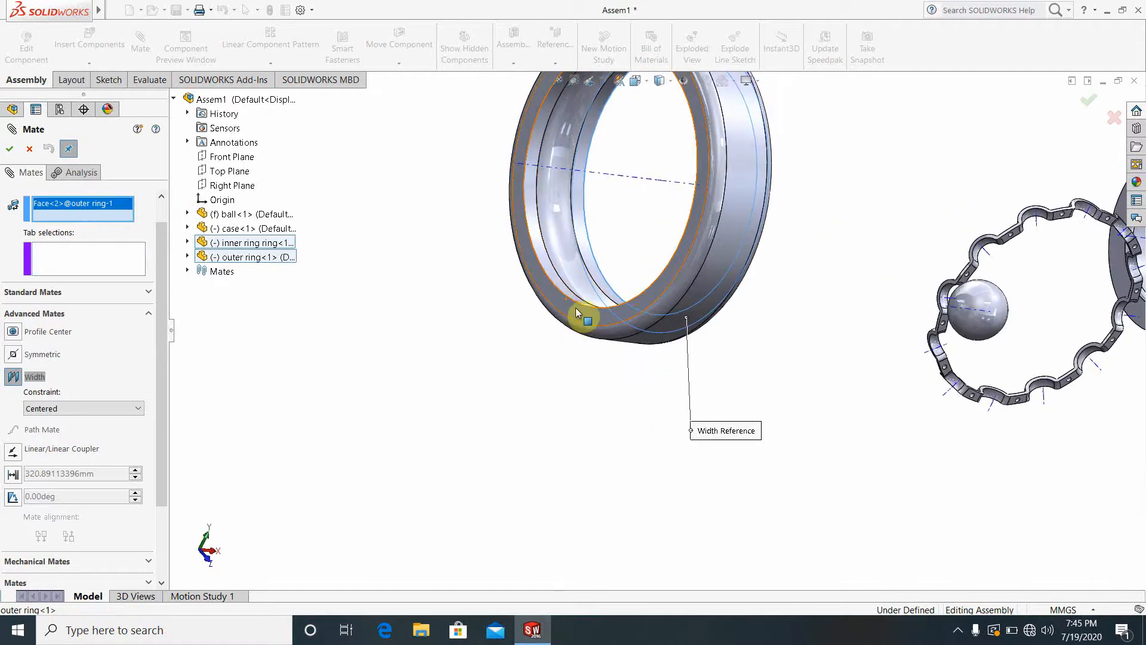
left_click(642, 336)
scroll(939, 325, "up", 3)
middle_click_drag(939, 324, 671, 350)
left_click(744, 332)
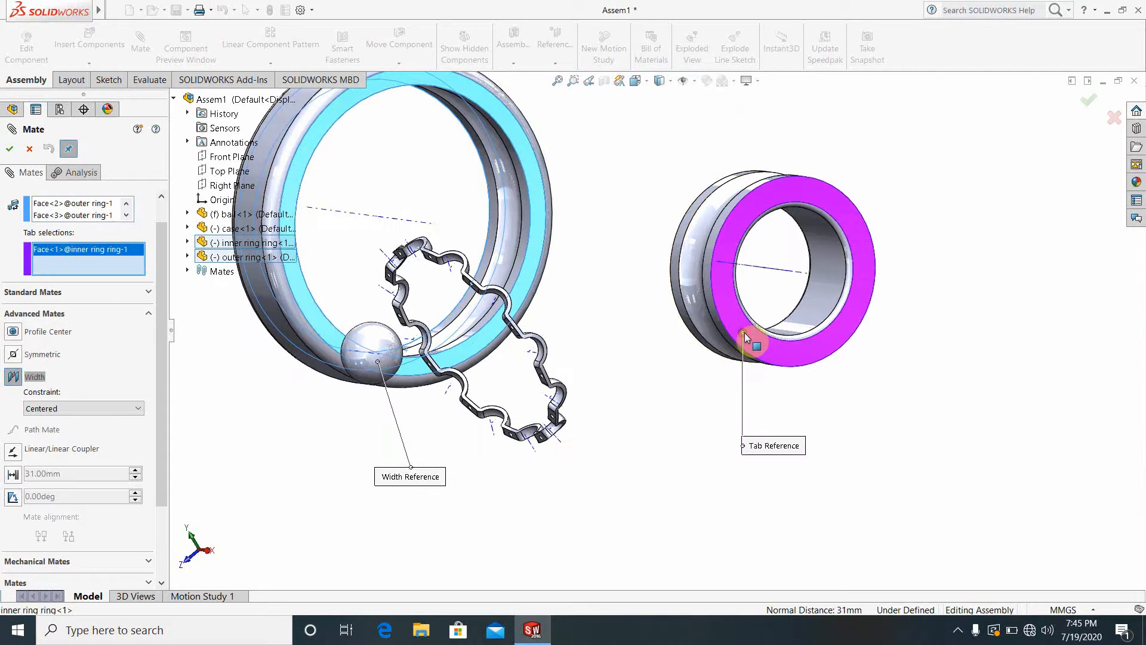
middle_click_drag(744, 332, 994, 382)
left_click(651, 346)
scroll(992, 378, "up", 3)
scroll(844, 307, "down", 2)
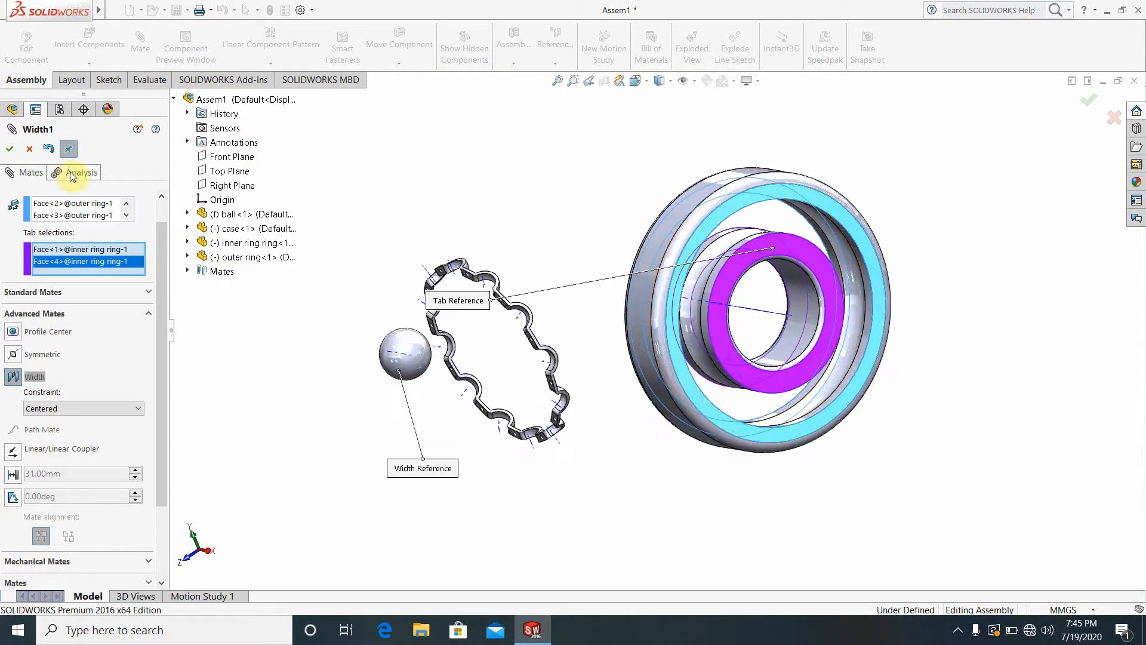
left_click(9, 149)
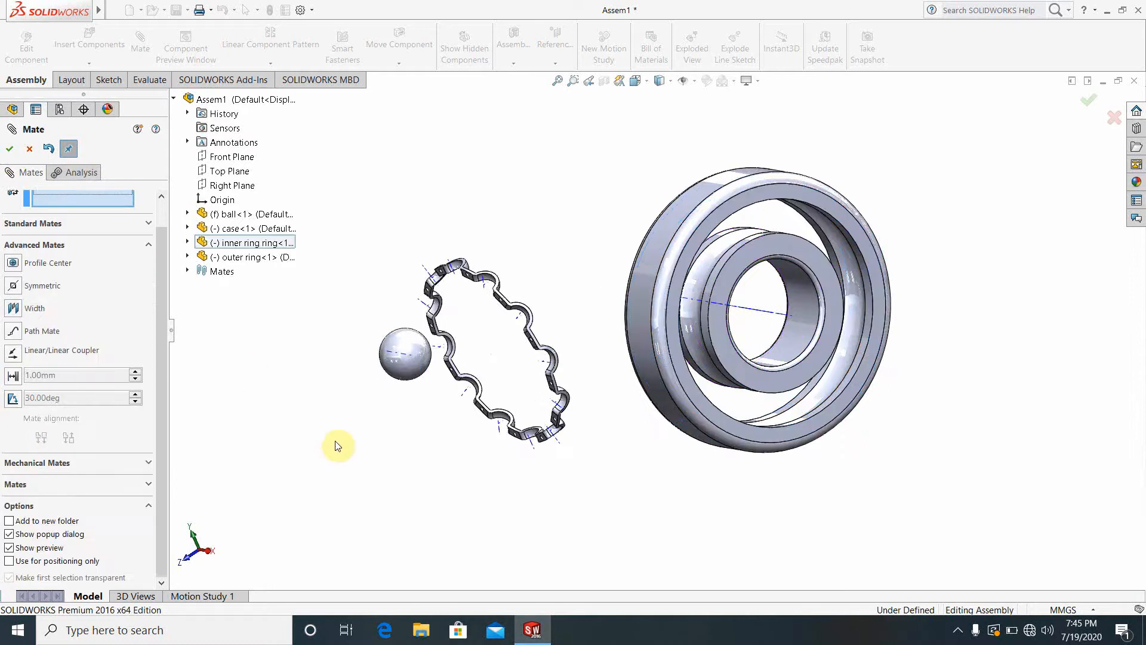
- Leave the Mate command and float the fixed ball component so it can be moved freely
scroll(780, 364, "up", 2)
scroll(691, 320, "down", 2)
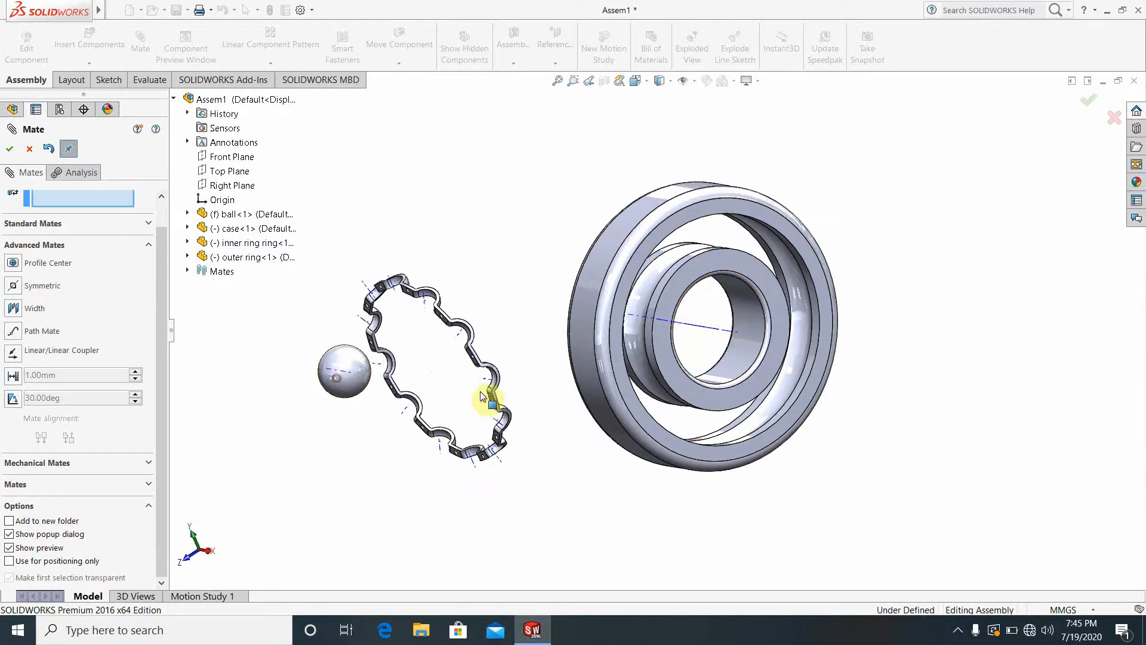
right_click(355, 389)
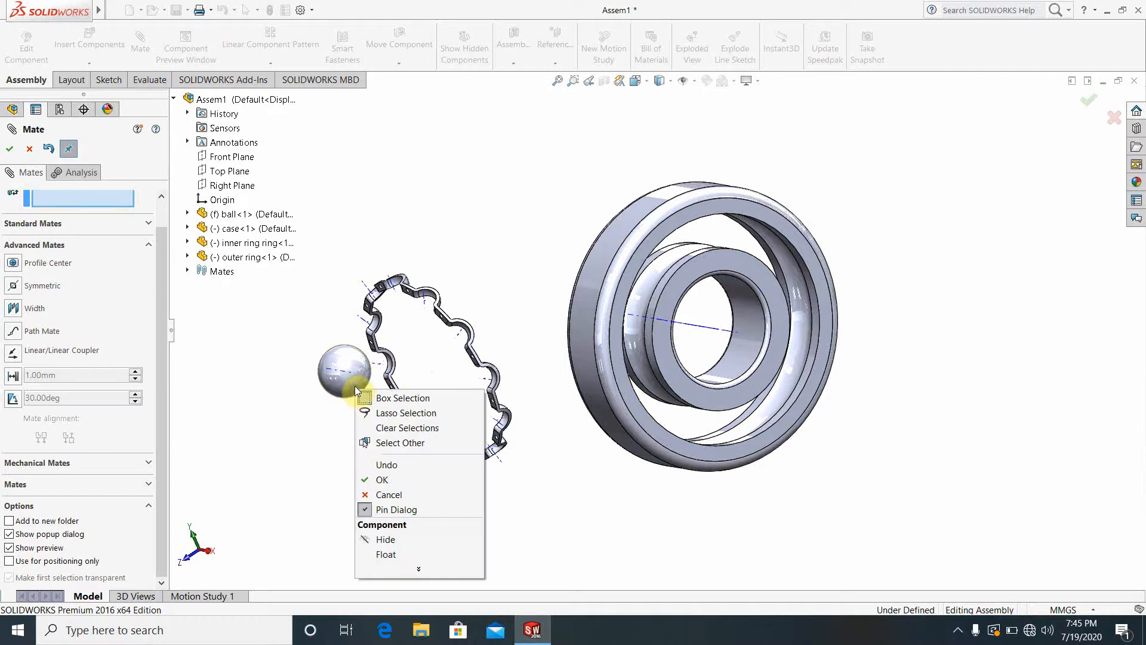
left_click(259, 452)
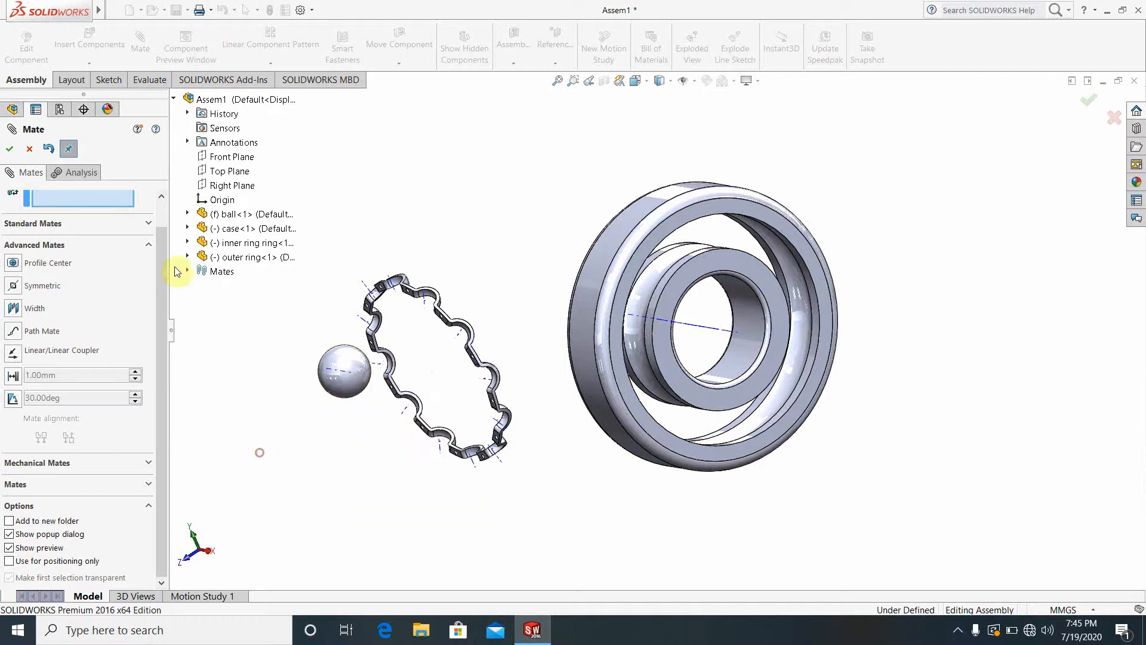
key("Escape")
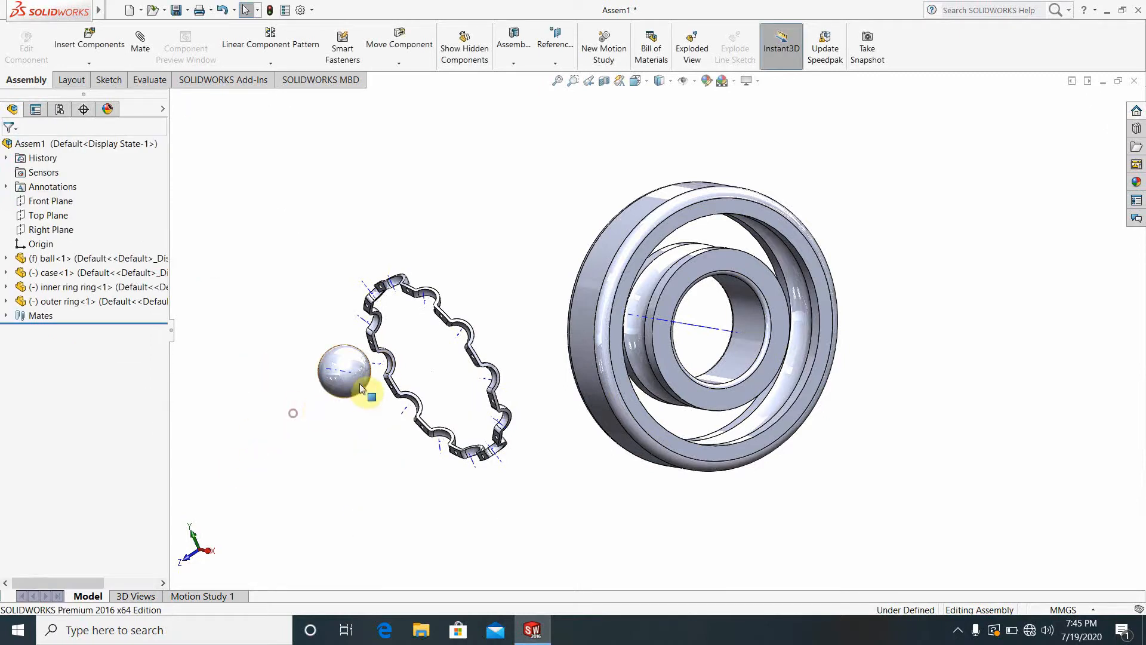
right_click(338, 387)
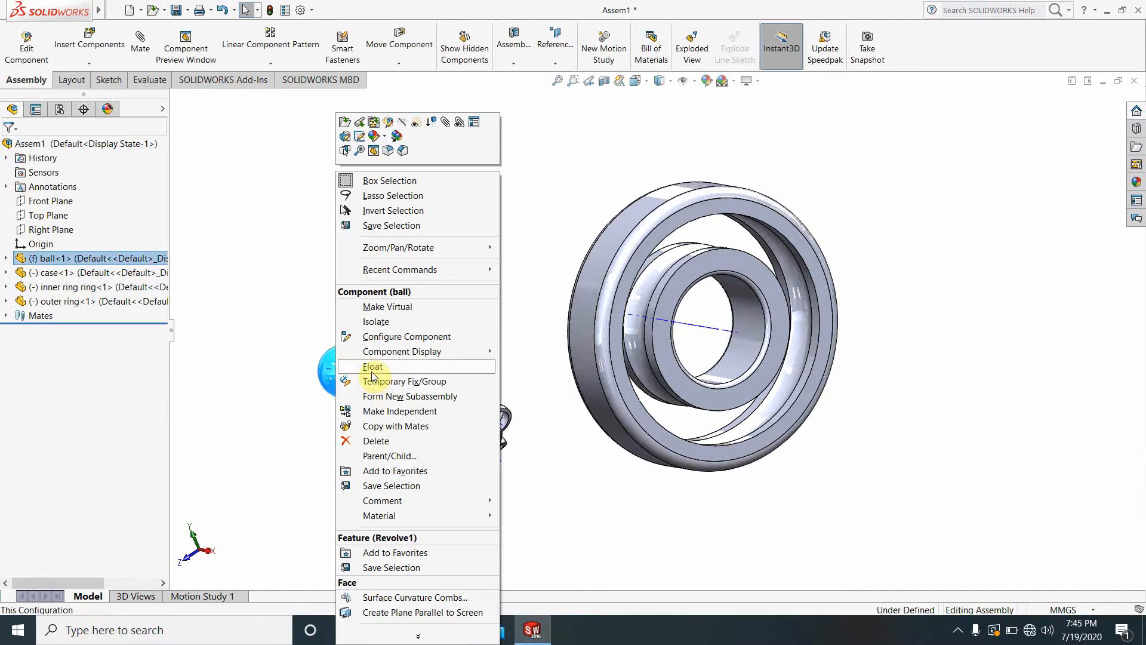
left_click(373, 375)
left_click(324, 462)
- Move the ball past the rings to the side of the outer ring opposite the cage
left_click_drag(347, 382, 936, 367)
left_click(912, 478)
scroll(897, 371, "down", 4)
scroll(896, 371, "up", 2)
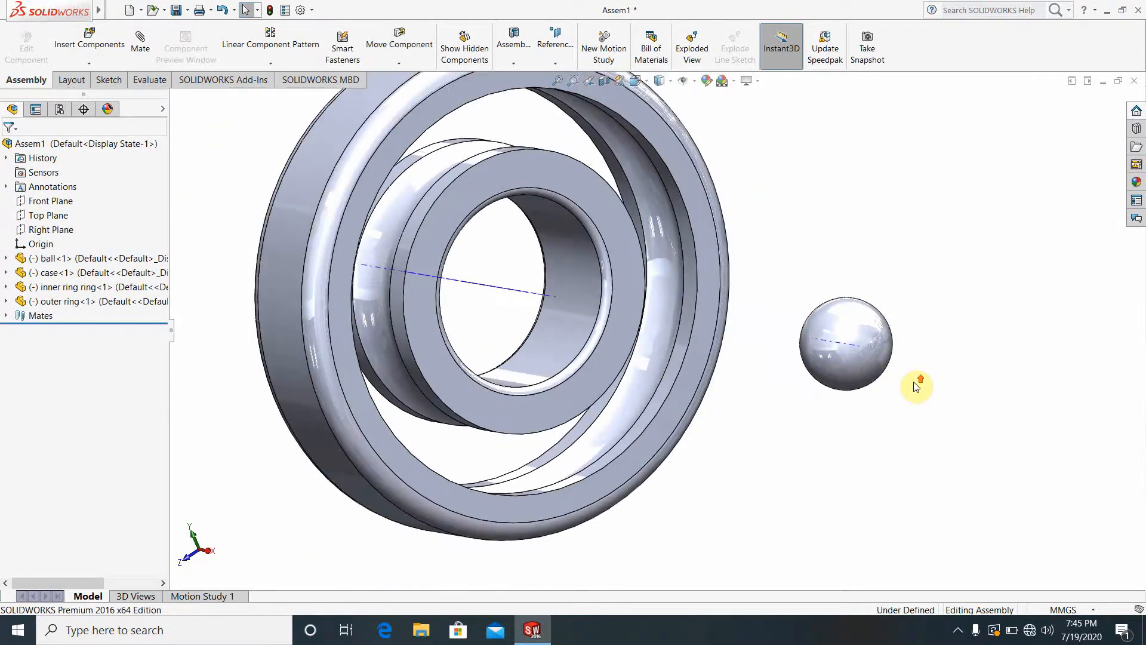
left_click(855, 371)
right_click(855, 369)
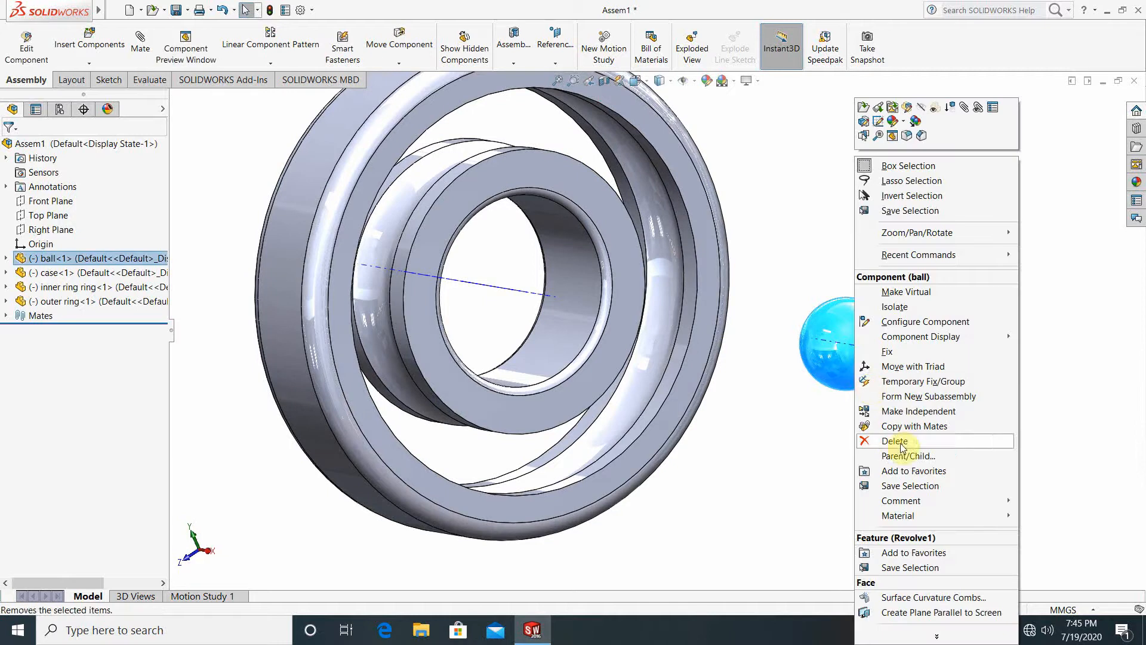
left_click(807, 439)
scroll(799, 416, "up", 5)
scroll(640, 291, "down", 3)
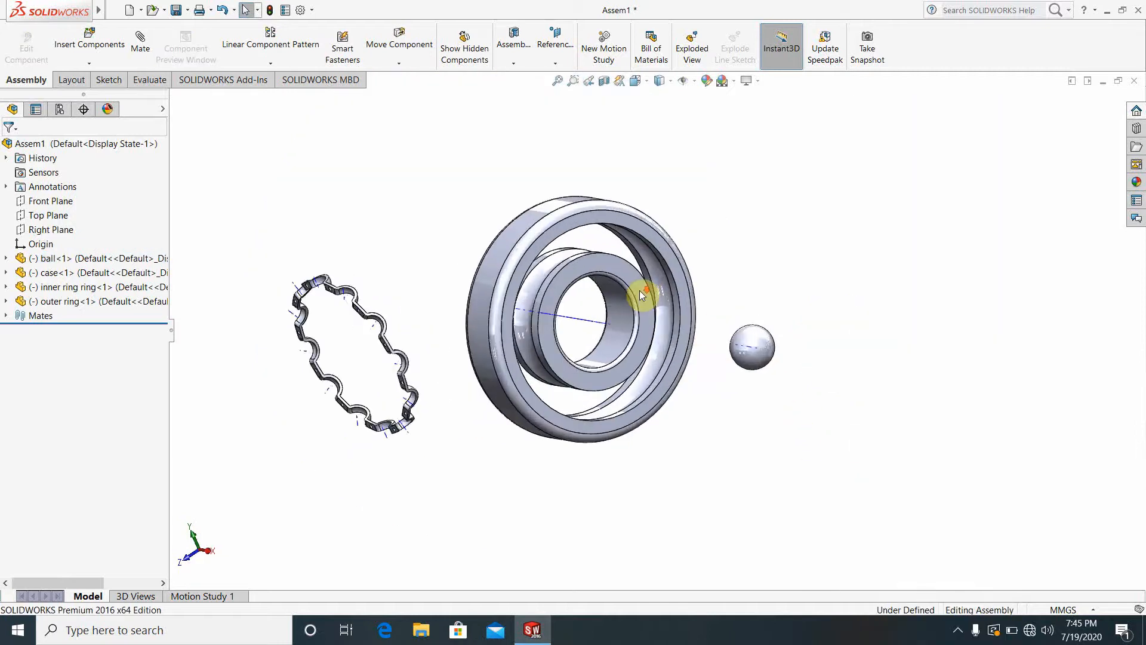
middle_click_drag(697, 442, 722, 471)
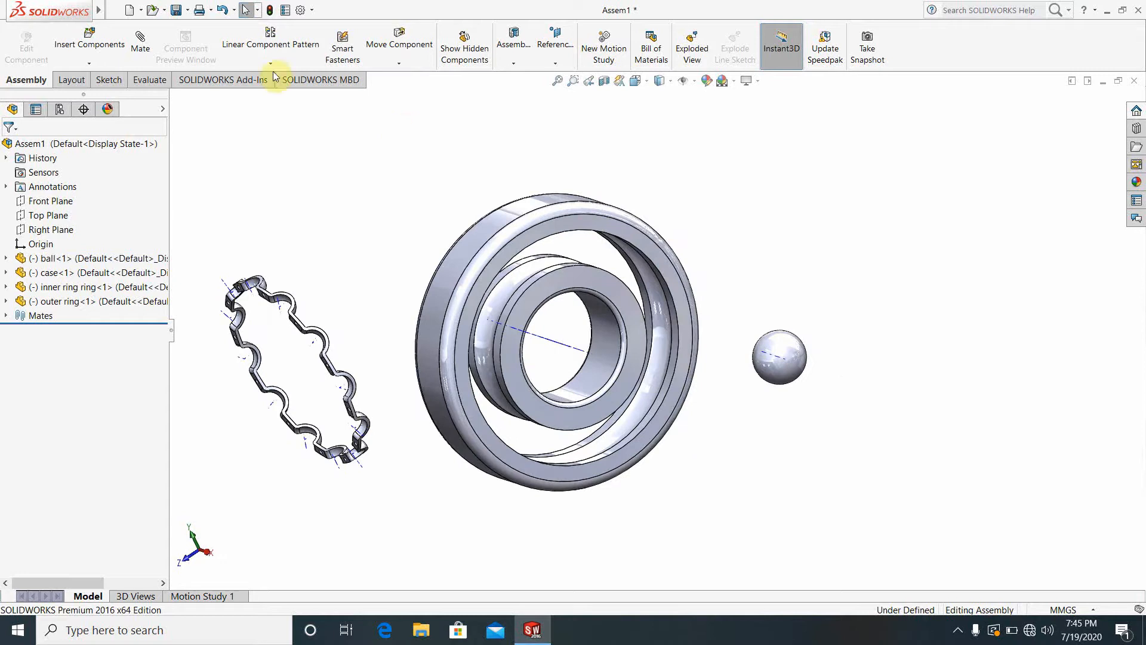
- Add a Coincident mate between the ball's Front Plane and the inner ring's Front Plane
left_click(141, 43)
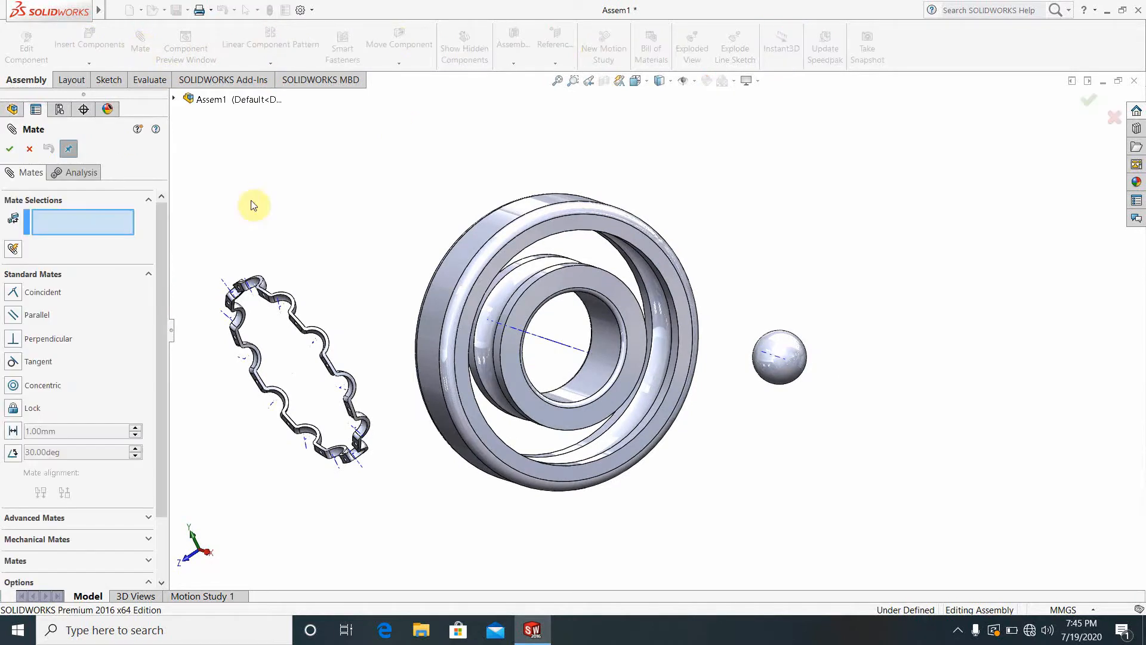
left_click(171, 99)
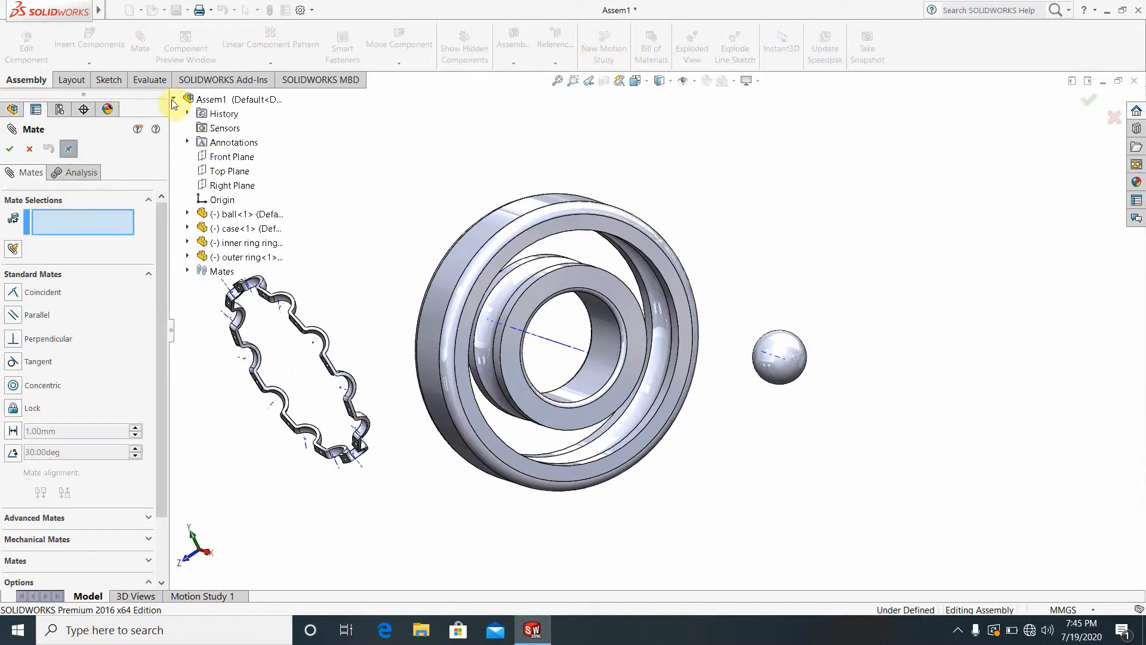
left_click(188, 213)
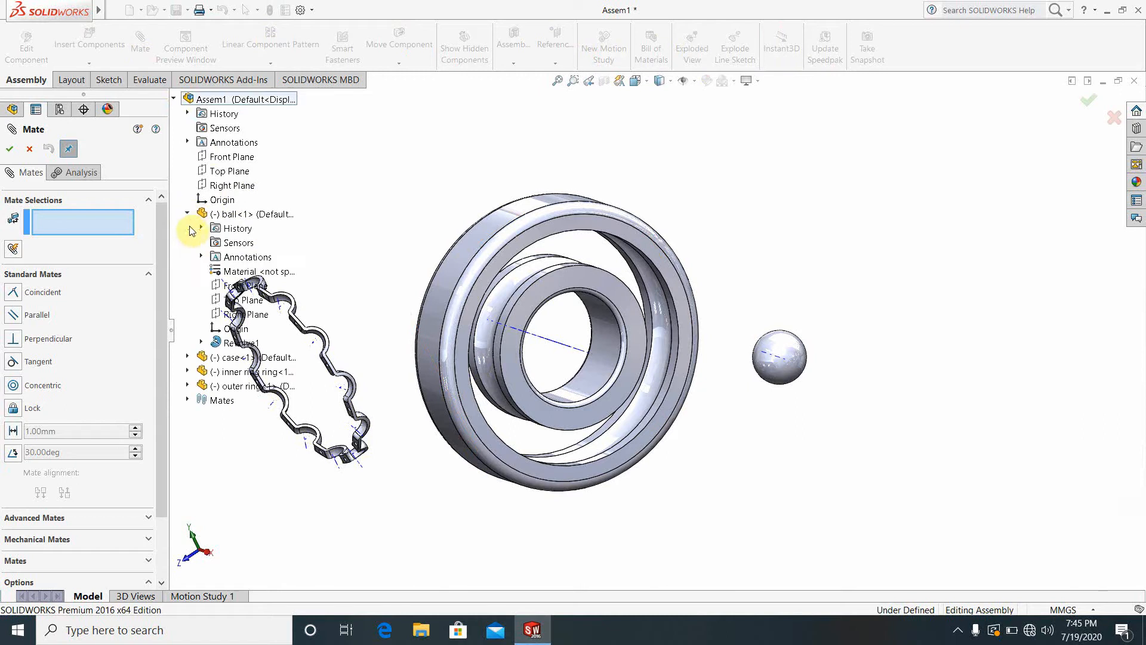
left_click(188, 371)
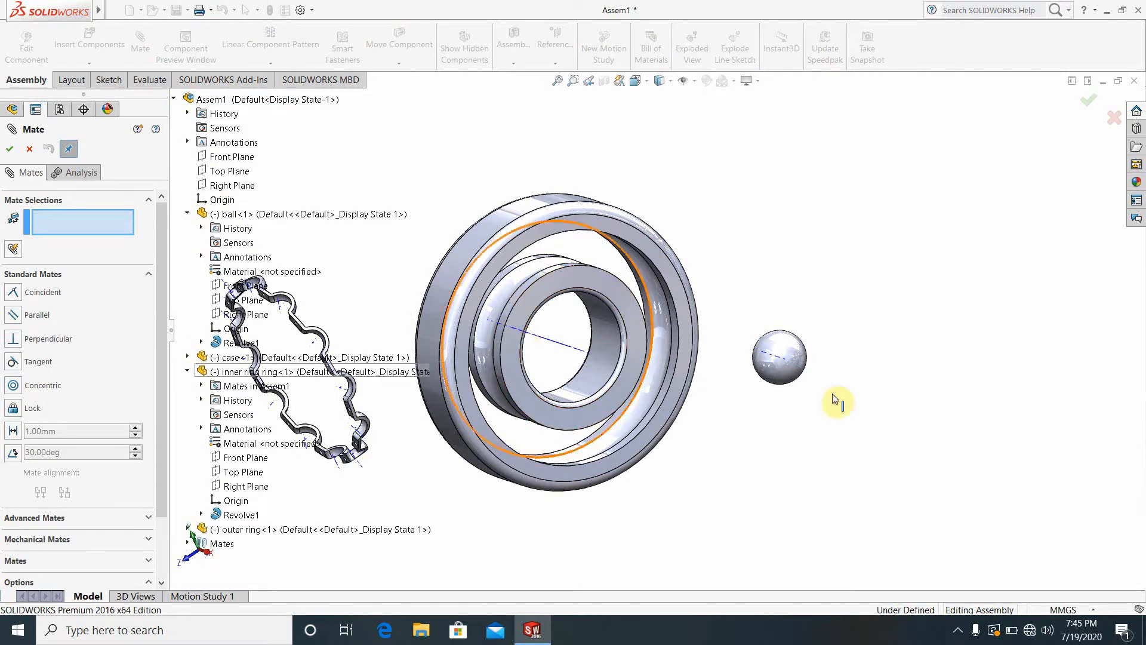
left_click(238, 289)
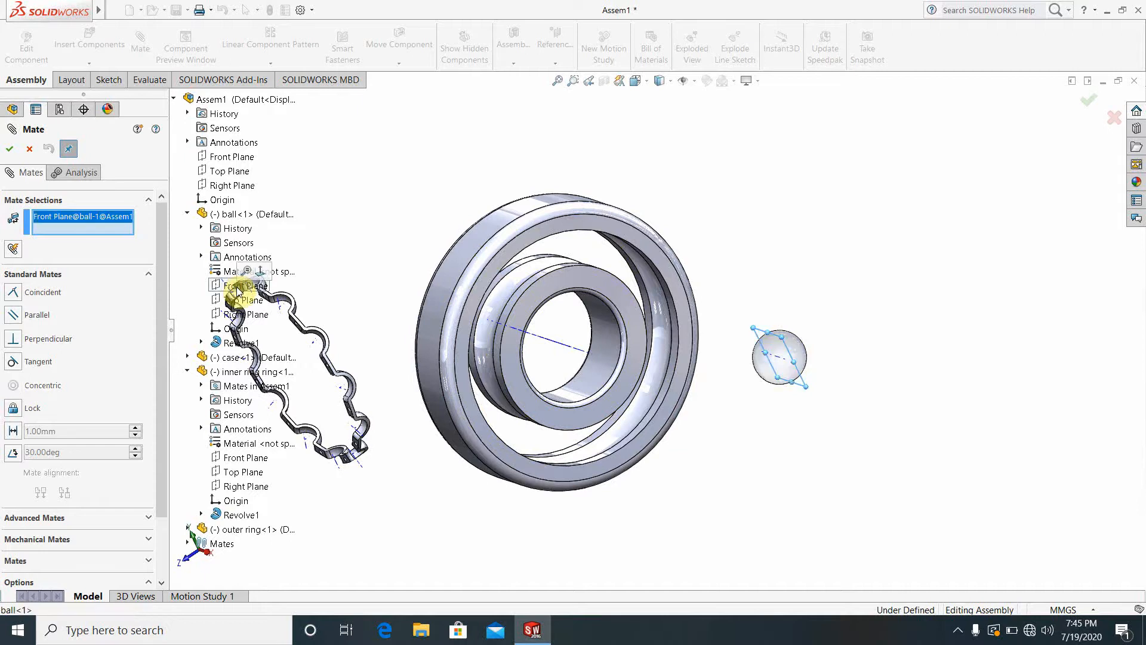
left_click(252, 459)
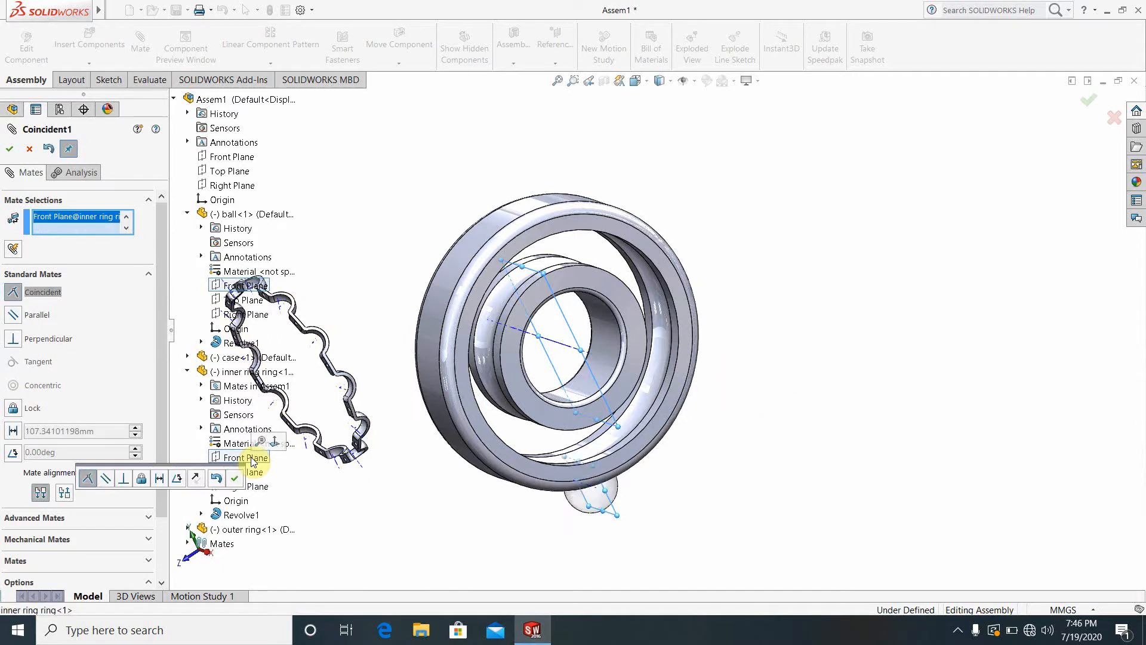
left_click(10, 151)
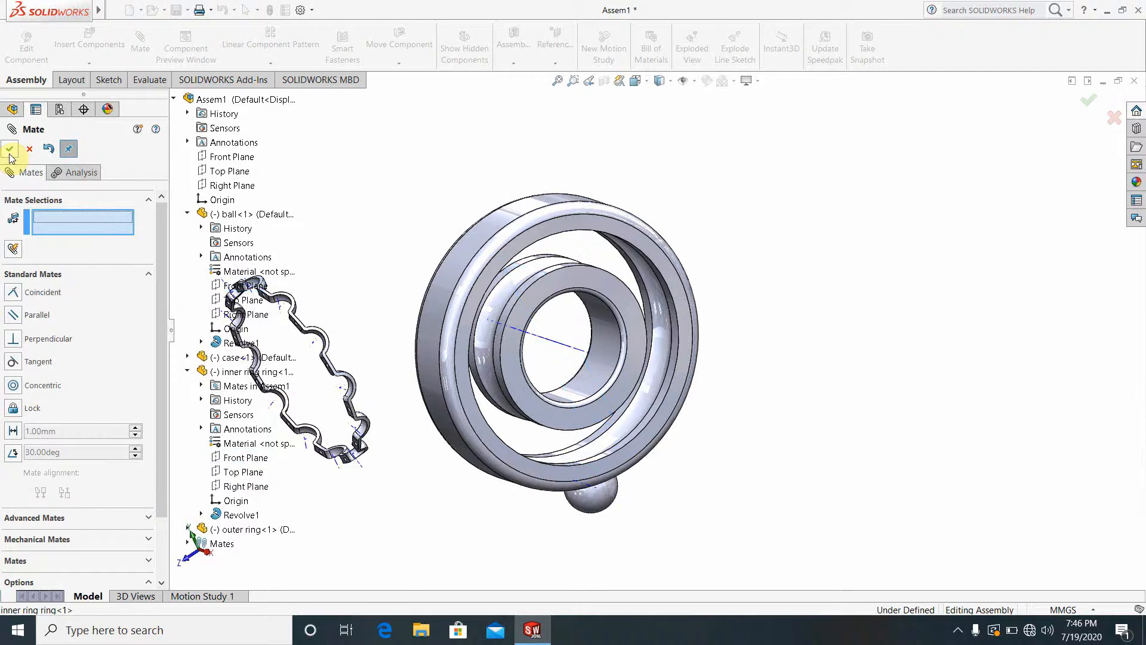
left_click(243, 301)
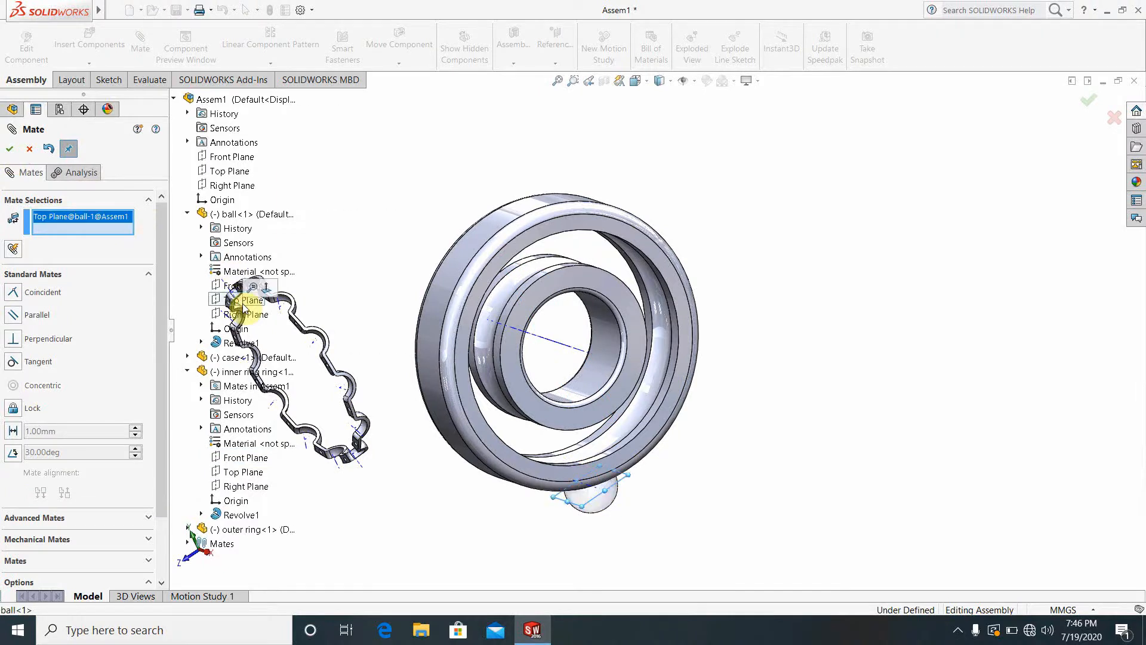
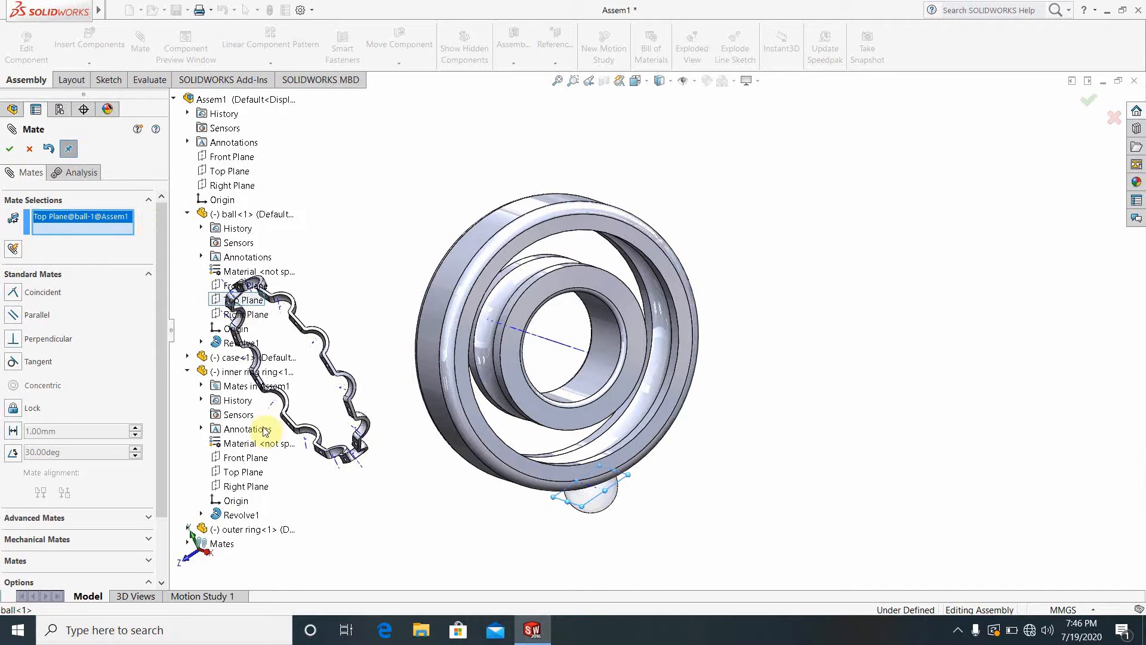
left_click(244, 473)
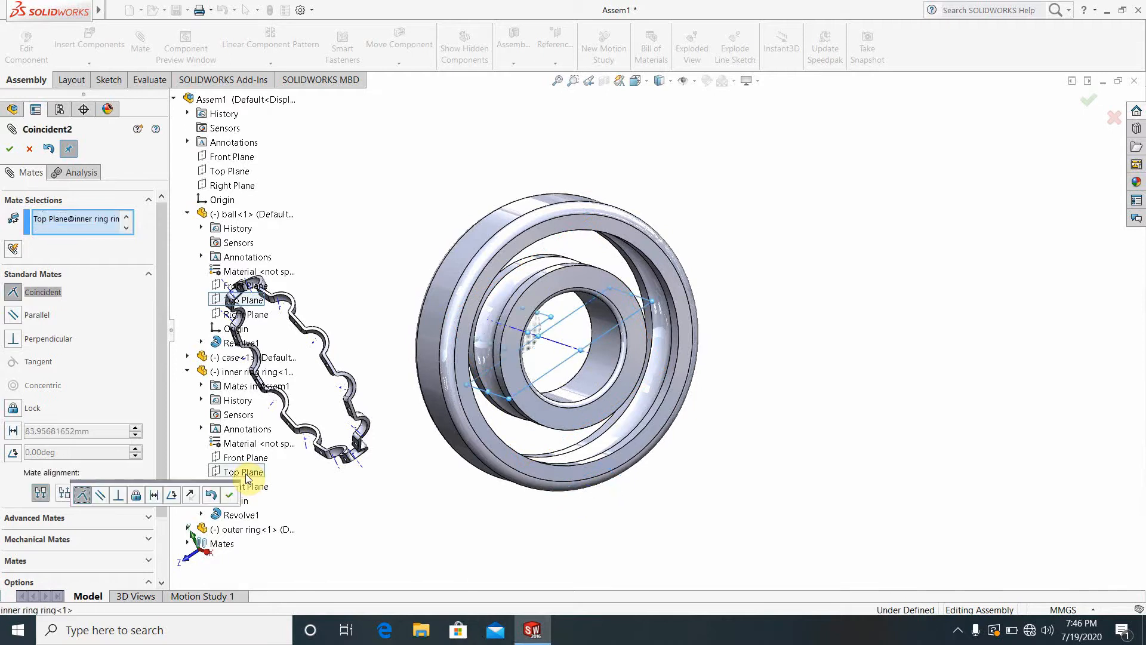
middle_click_drag(524, 384, 543, 333)
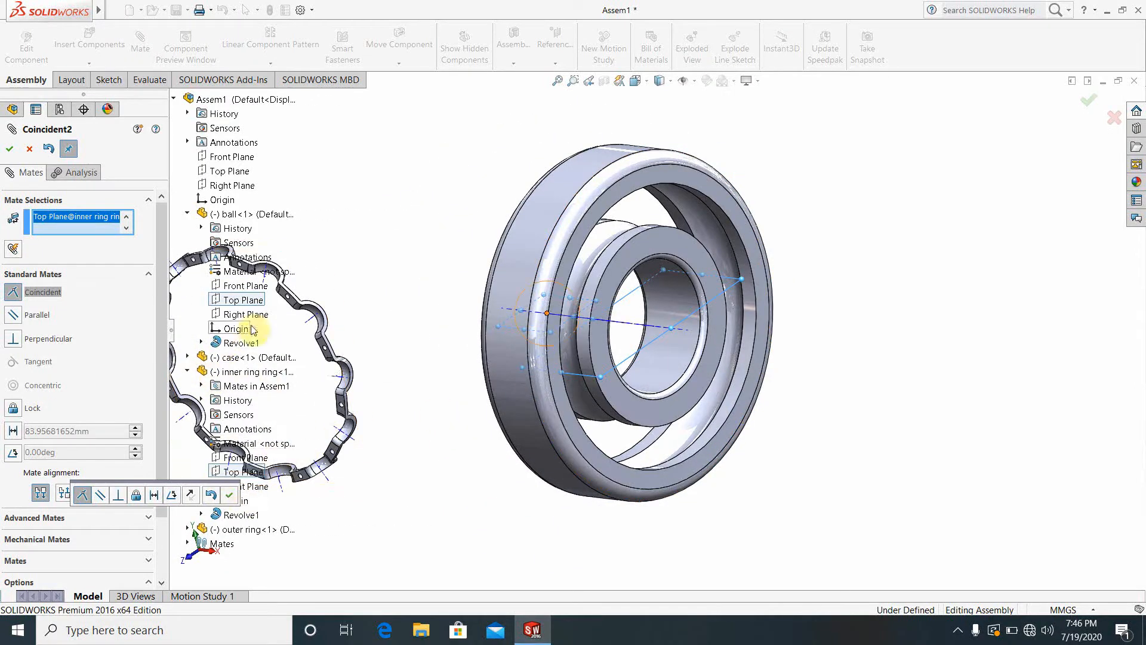
right_click(56, 217)
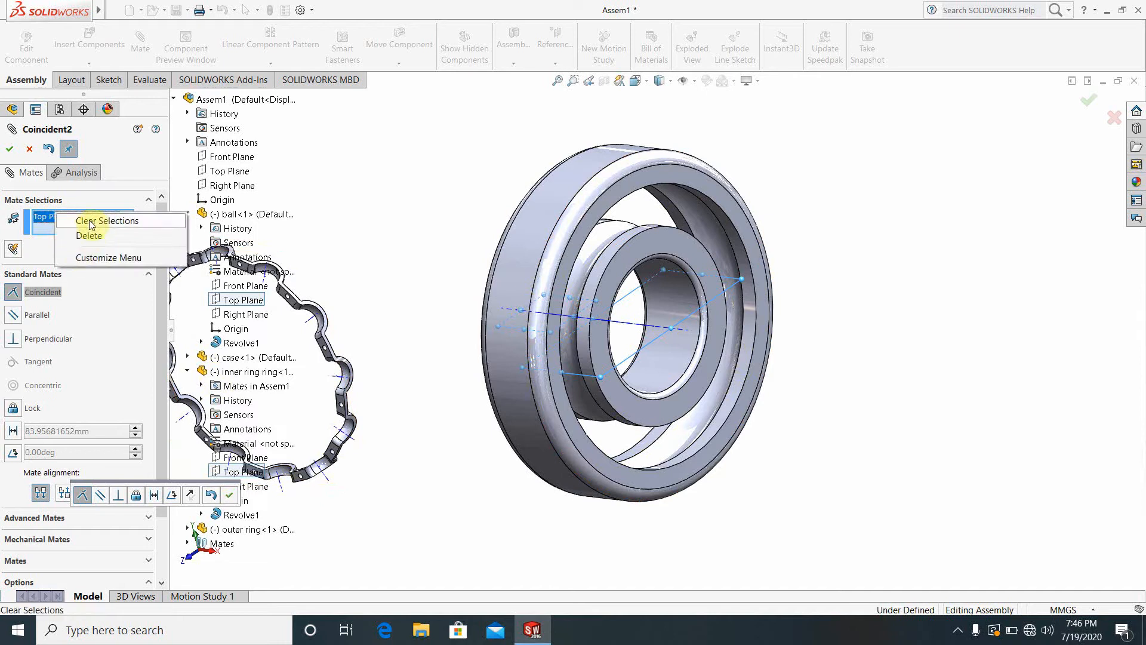
left_click(91, 222)
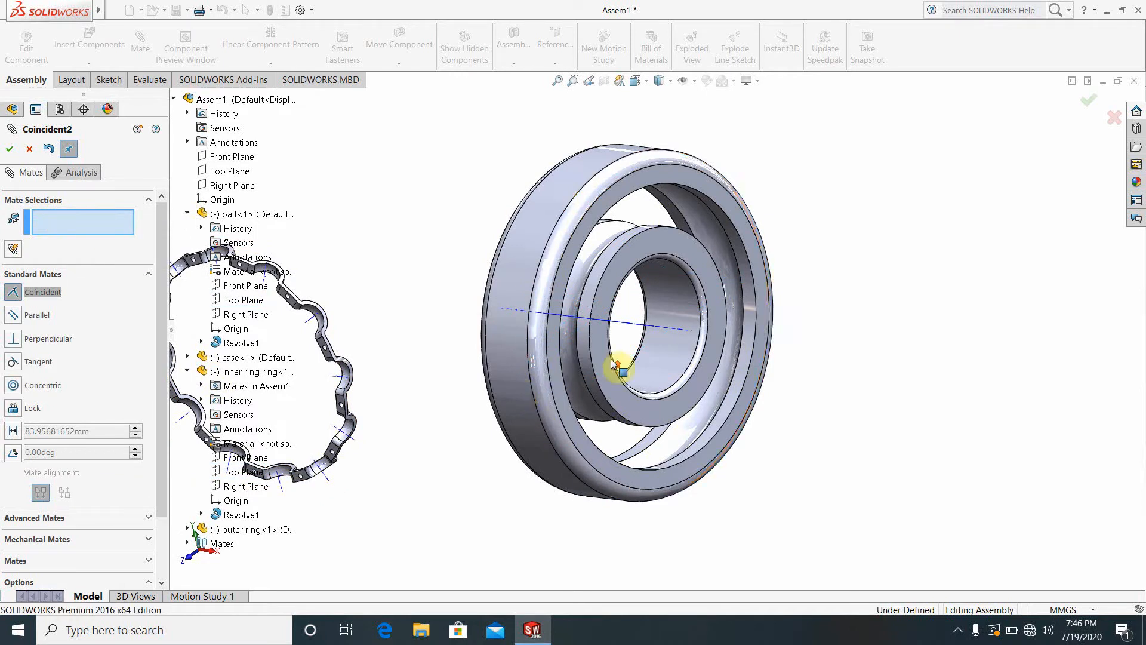
scroll(614, 361, "up", 2)
scroll(530, 358, "down", 1)
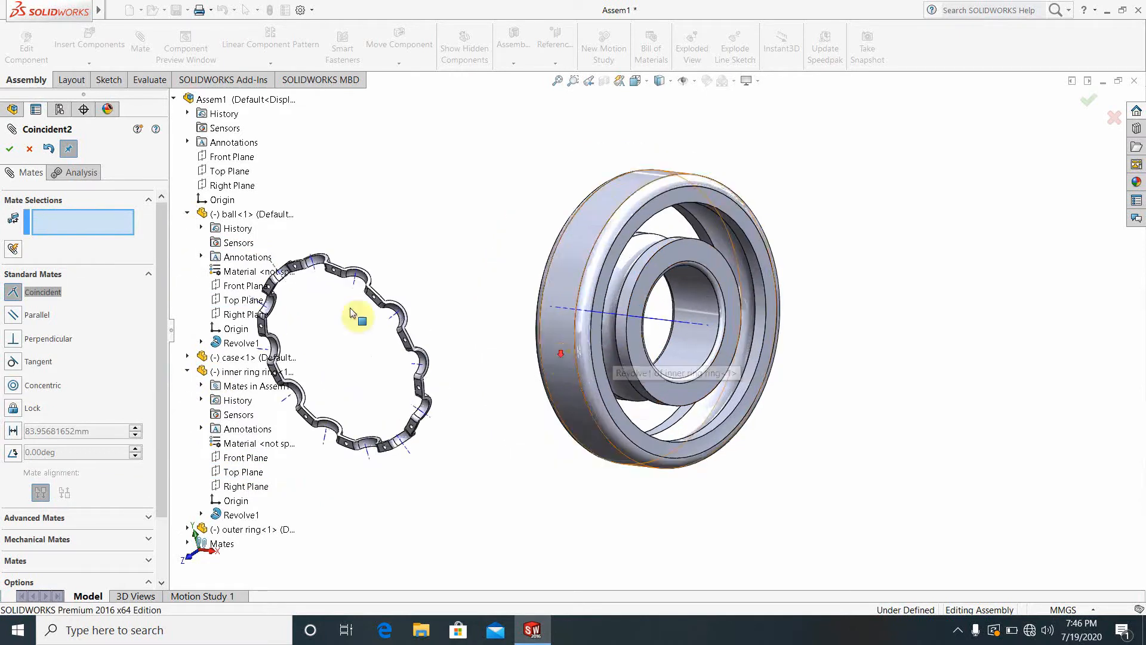
left_click(31, 149)
left_click(31, 149)
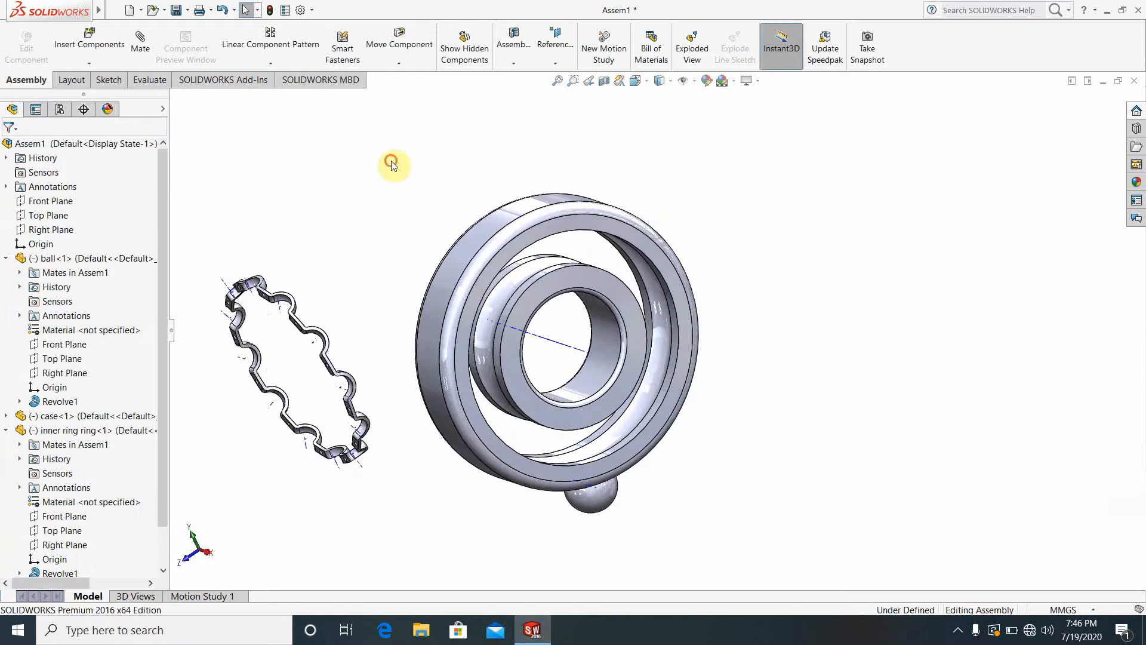
- Expand the assembly's Mates folder and add a Coincident mate between the ball's Top Plane and the inner ring's Right Plane
scroll(457, 303, "up", 3)
left_click_drag(166, 458, 159, 545)
left_click(6, 560)
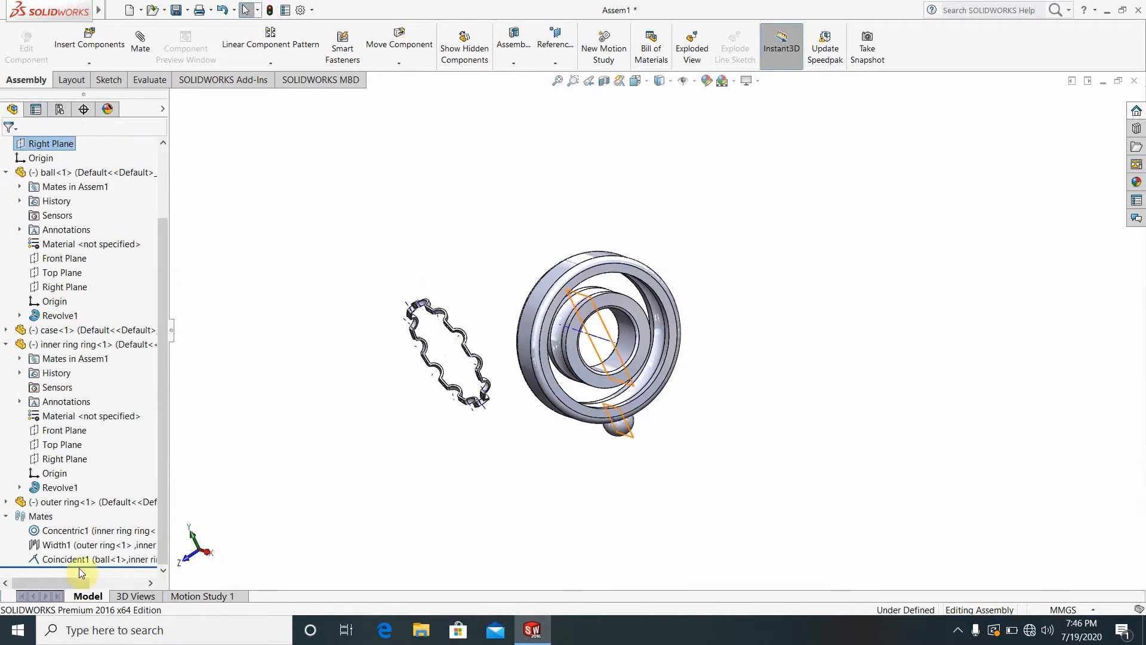
scroll(640, 397, "down", 5)
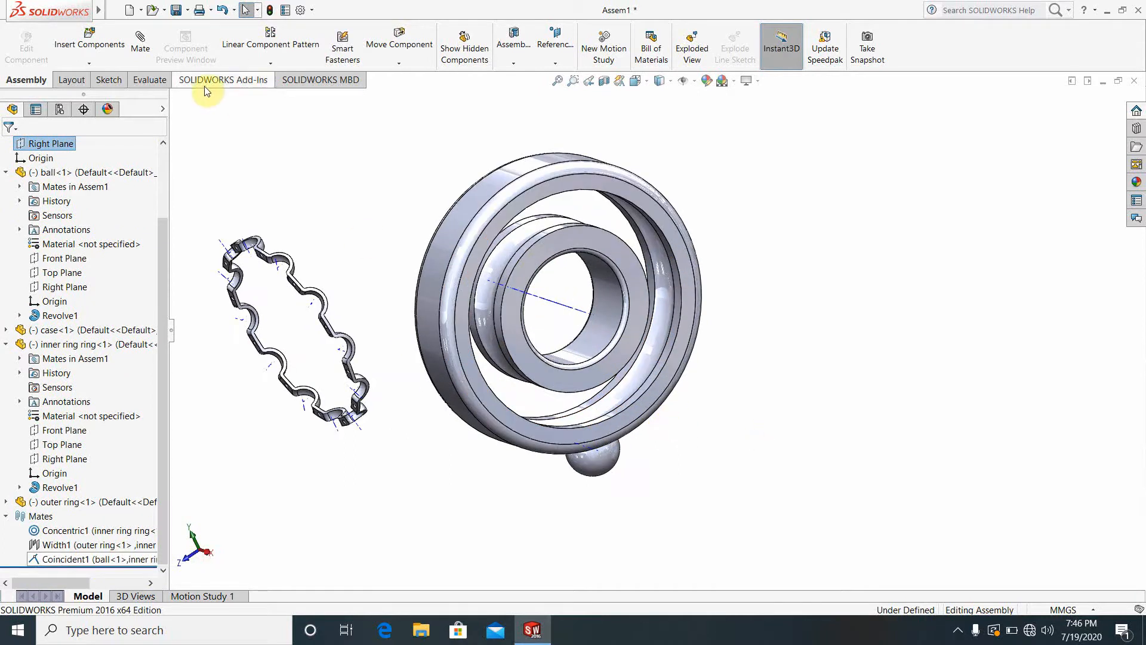
left_click(146, 53)
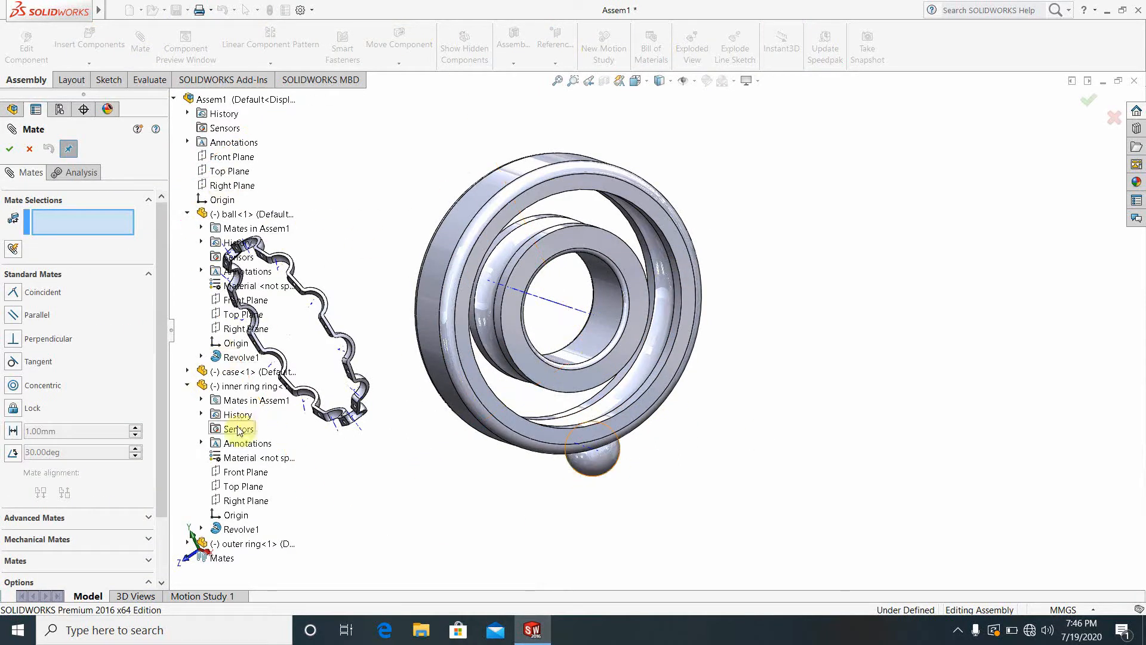
left_click(241, 315)
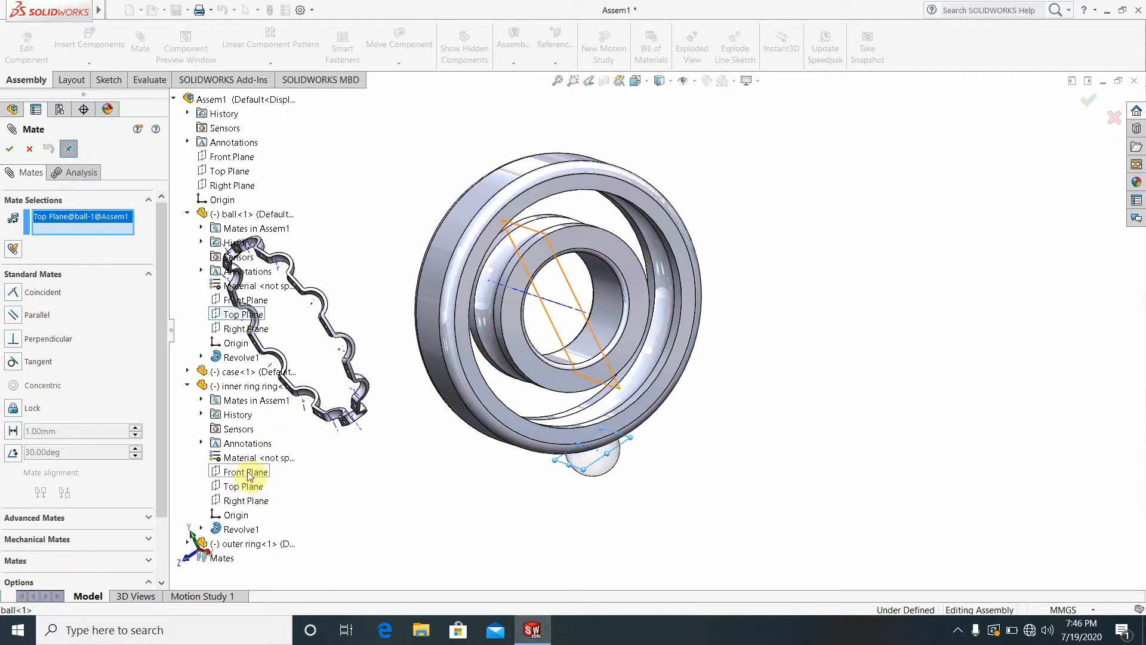
left_click(249, 505)
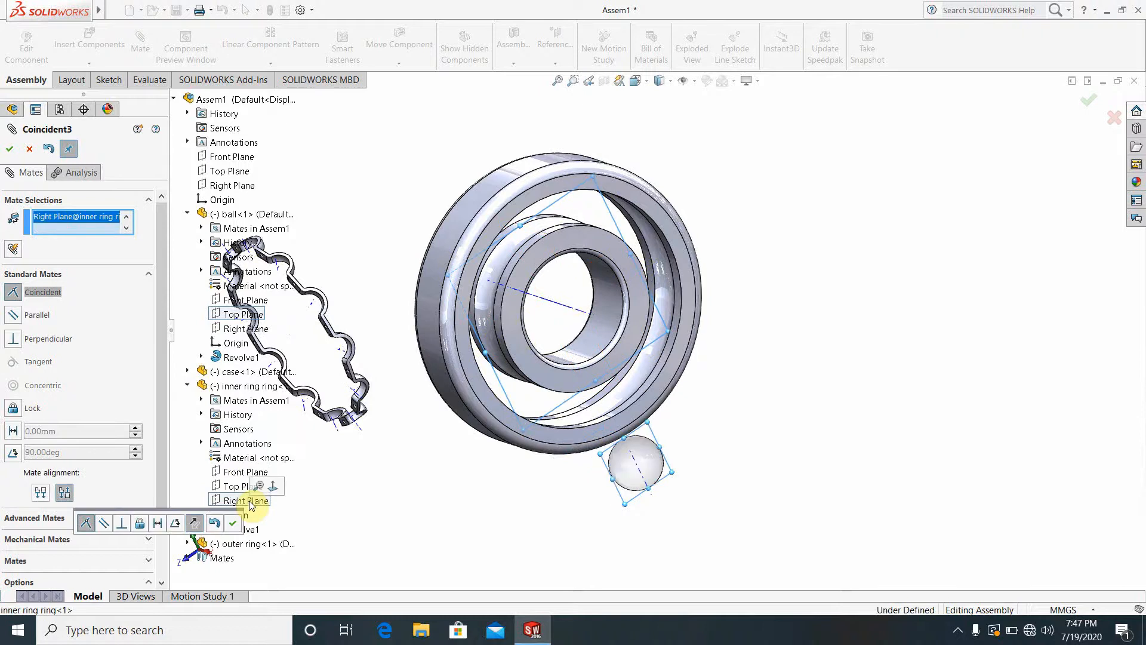
middle_click_drag(751, 531, 763, 467)
left_click(9, 149)
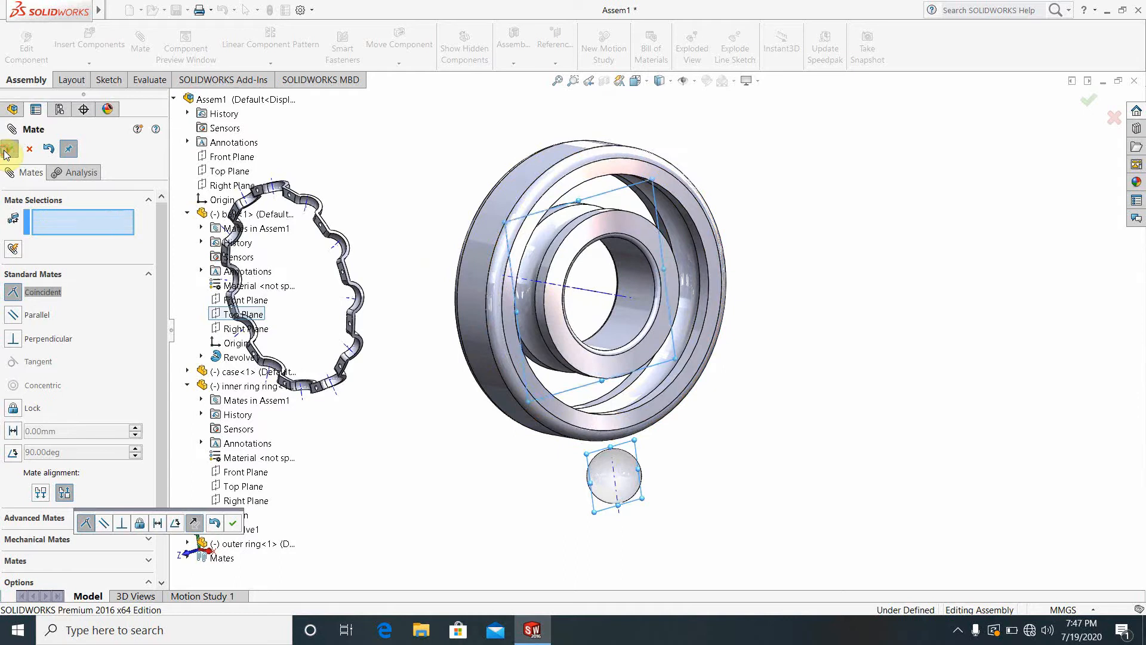
- Leave the Mate command and move the ball from below the outer ring up into the inner ring's bore
middle_click_drag(772, 450, 636, 388)
middle_click_drag(750, 466, 737, 473)
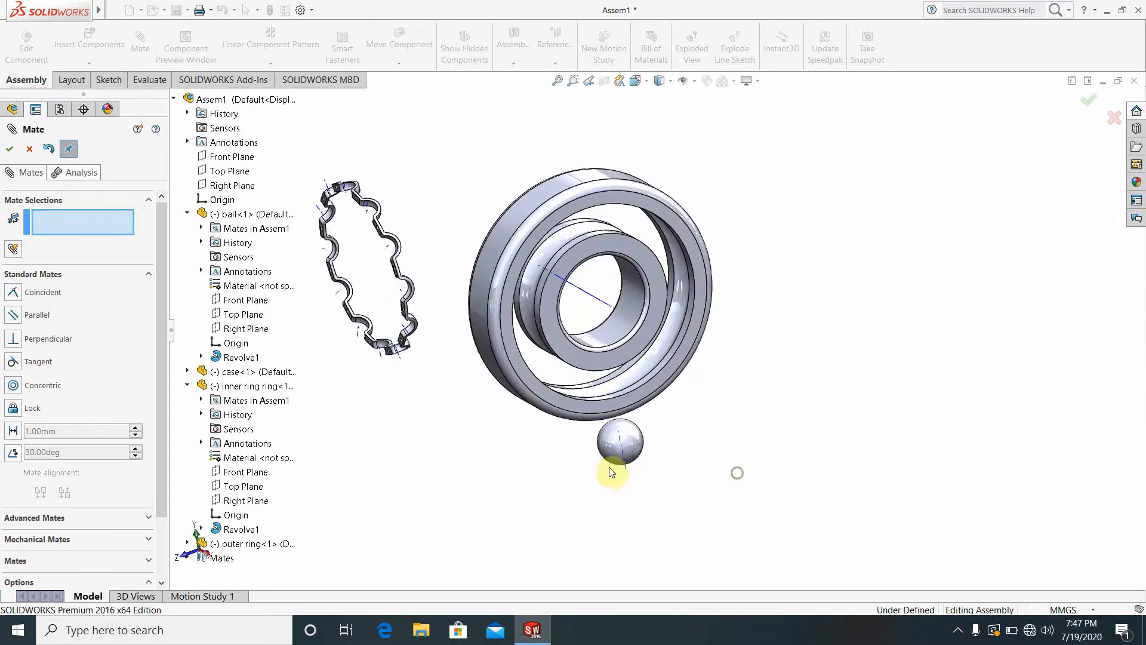
left_click(623, 451)
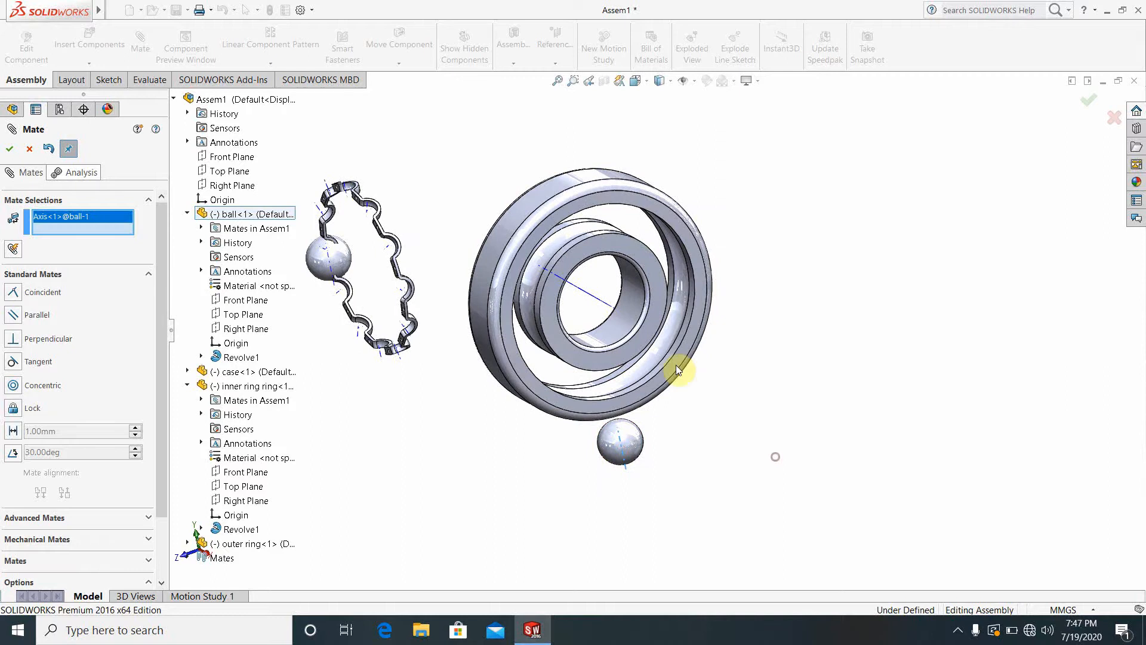
left_click(28, 149)
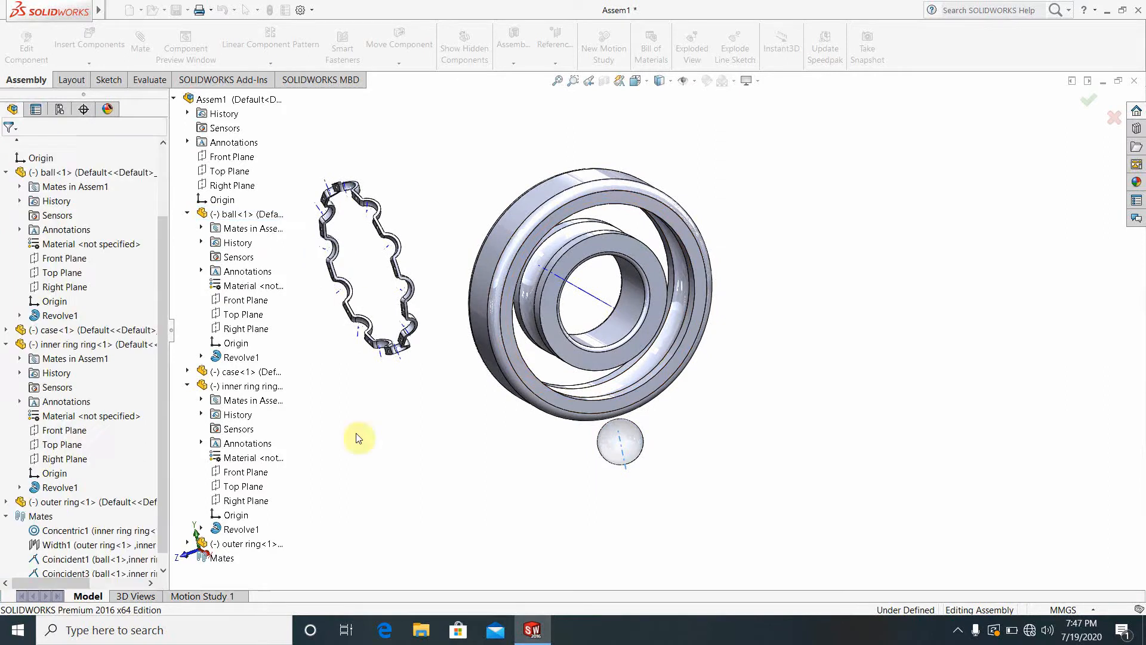
scroll(547, 469, "down", 3)
left_click_drag(648, 463, 643, 225)
left_click(817, 272)
scroll(674, 274, "up", 5)
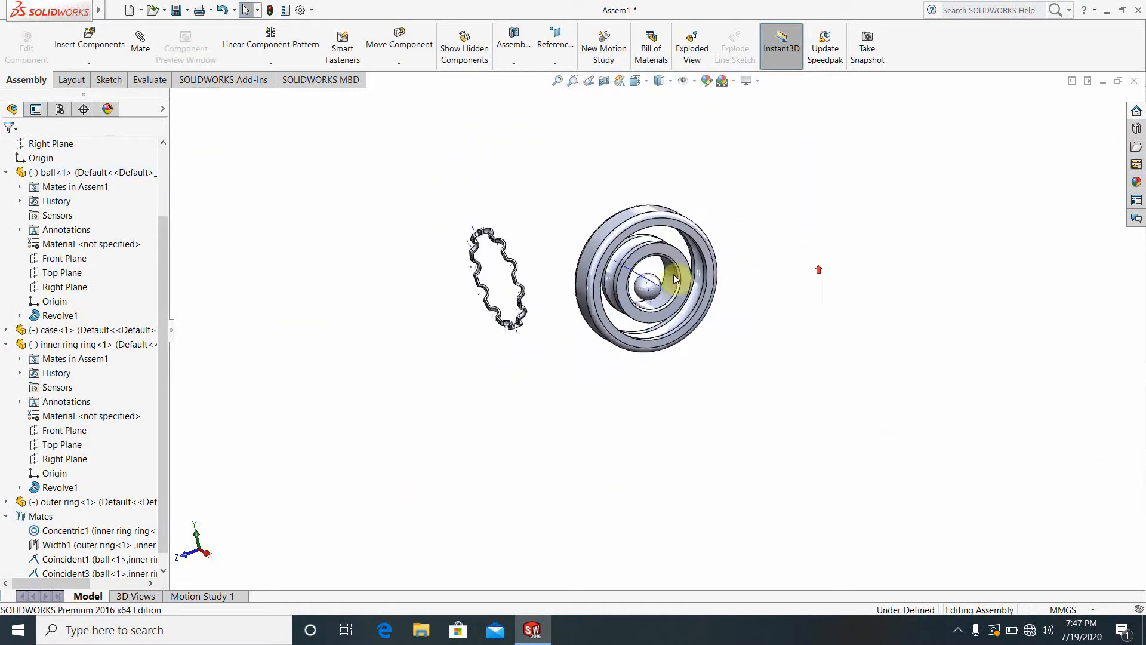
scroll(669, 277, "down", 3)
scroll(782, 289, "down", 2)
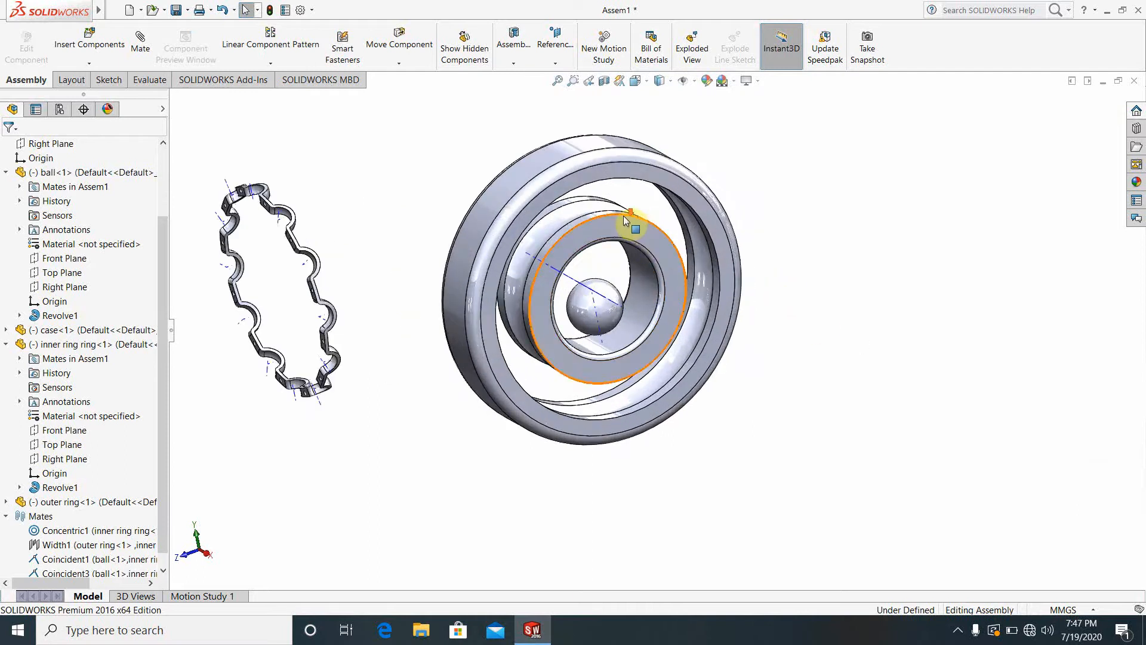
- Try to add a Tangent mate between the ball's face and the inner ring's outer groove with flipped mate alignment, and leave the Mate command
scroll(624, 217, "down", 2)
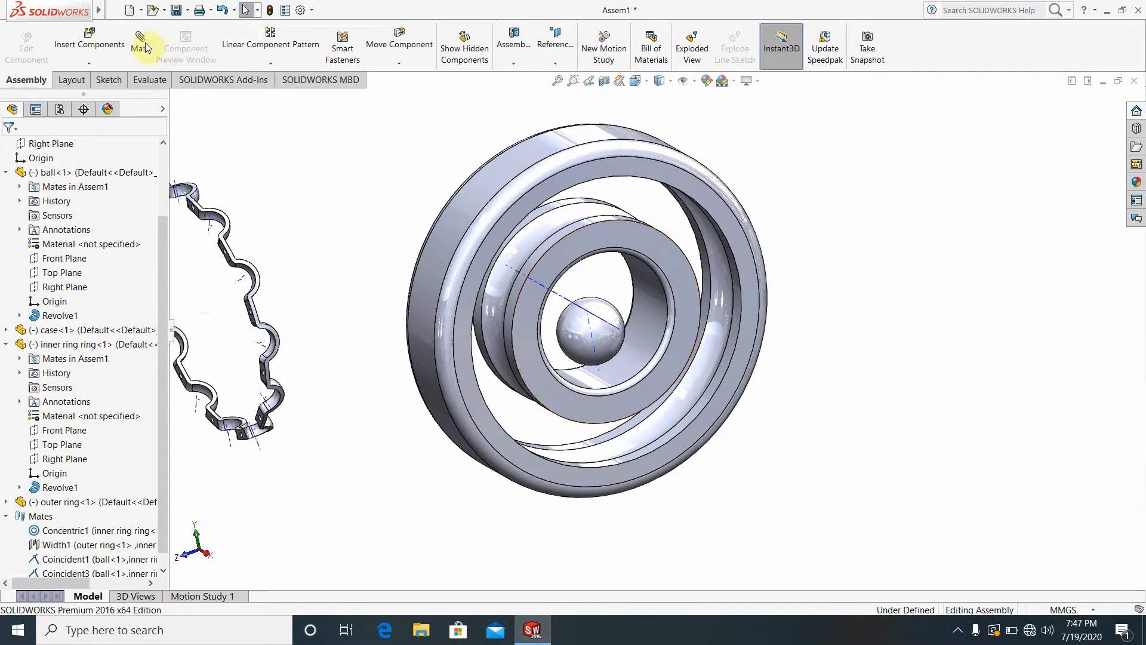
left_click(605, 346)
middle_click_drag(643, 408, 607, 317)
left_click(613, 375)
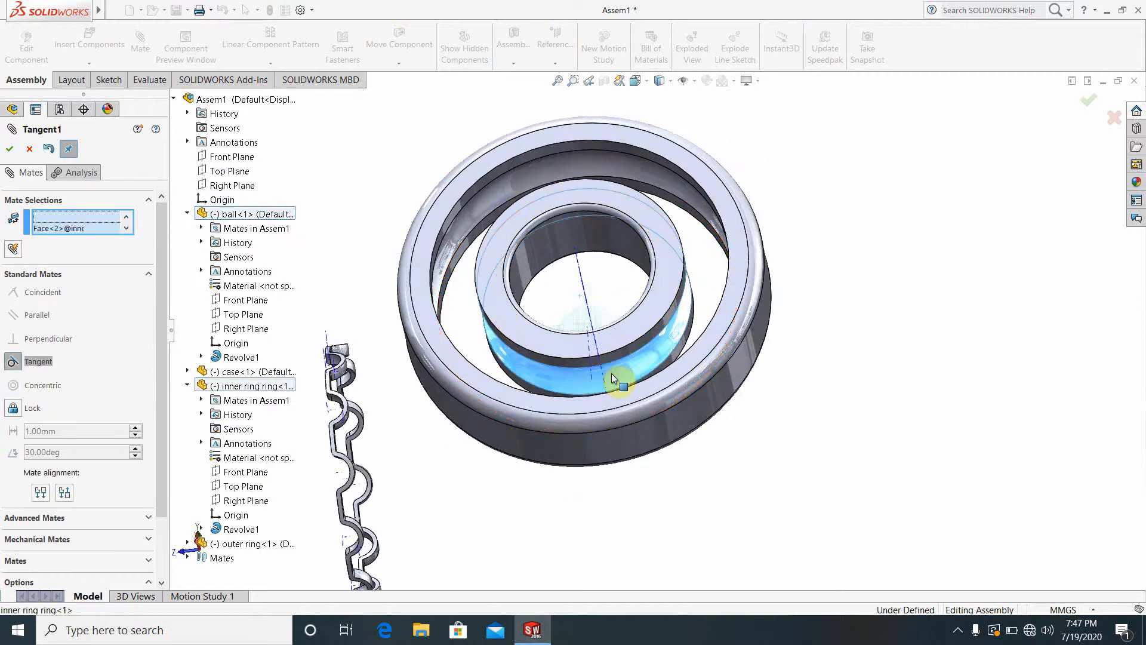
middle_click_drag(611, 374, 655, 503)
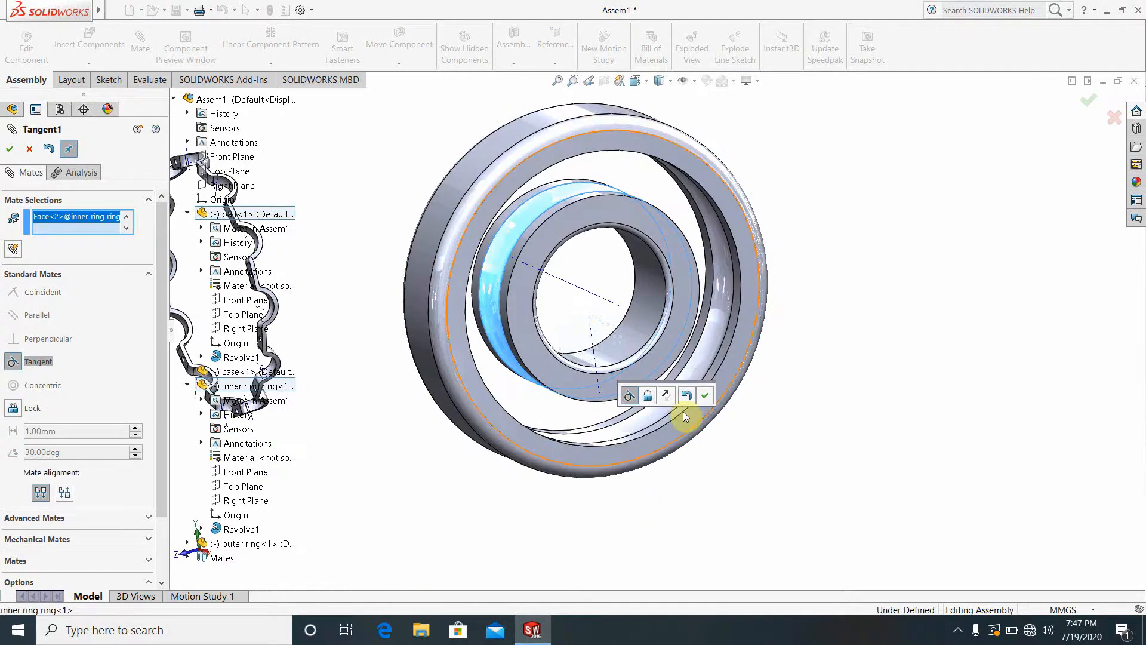
left_click(665, 396)
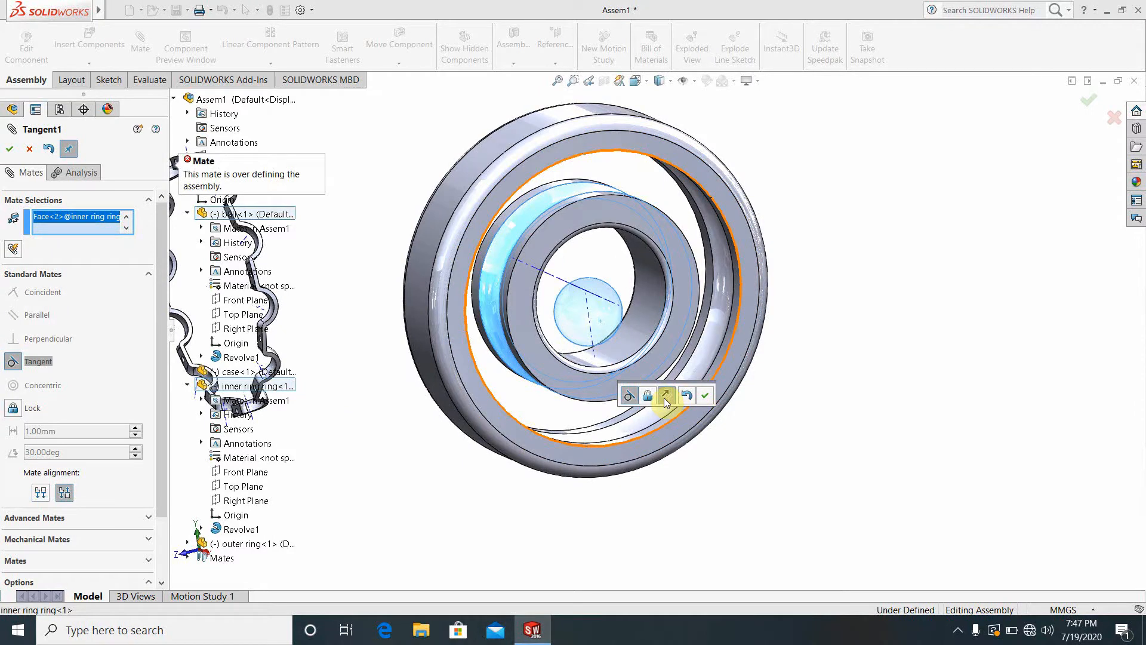
left_click(28, 149)
left_click(28, 149)
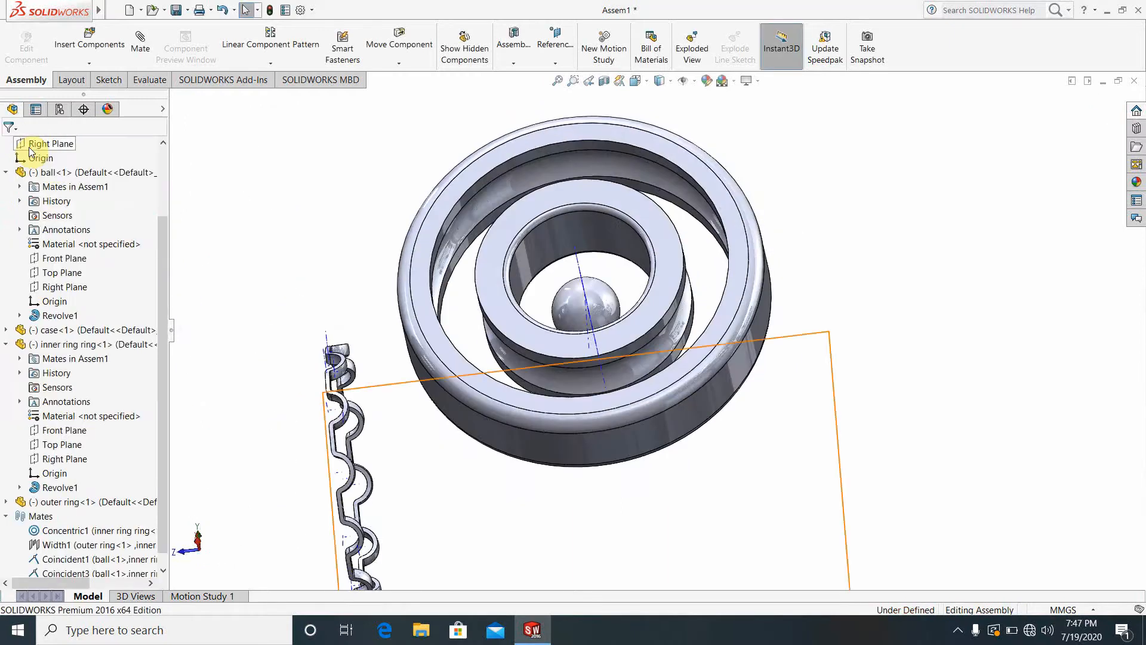
- Delete the two Coincident mates between the ball and the inner ring from the assembly's Mates folder
scroll(675, 387, "up", 3)
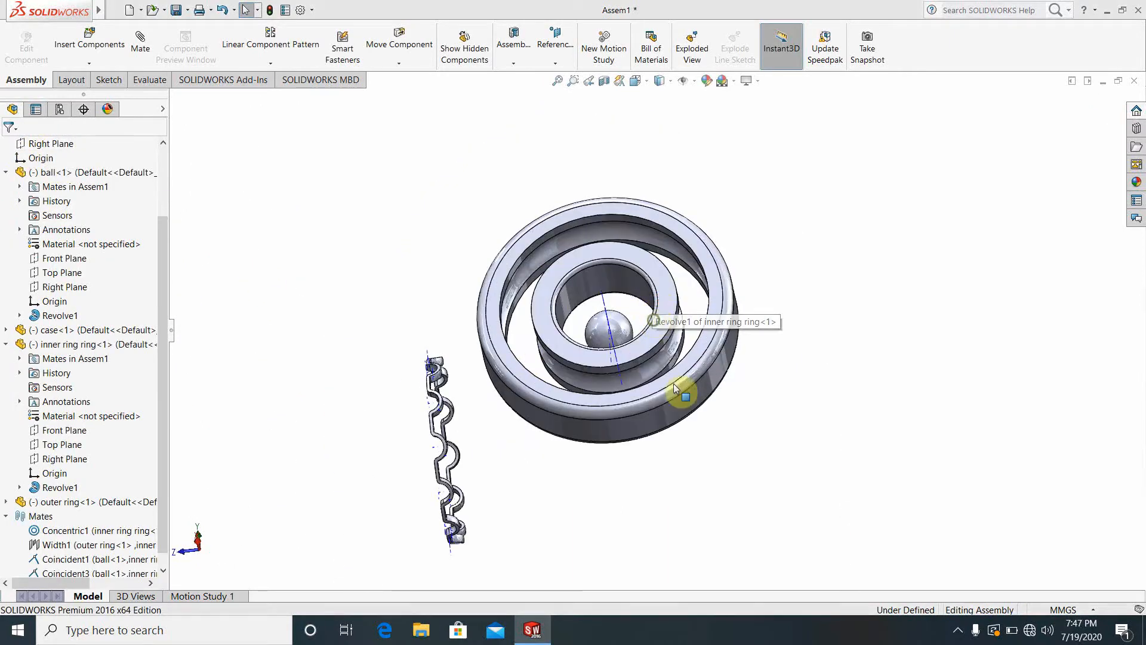
scroll(645, 328, "up", 2)
scroll(640, 326, "down", 2)
middle_click_drag(641, 324, 645, 336)
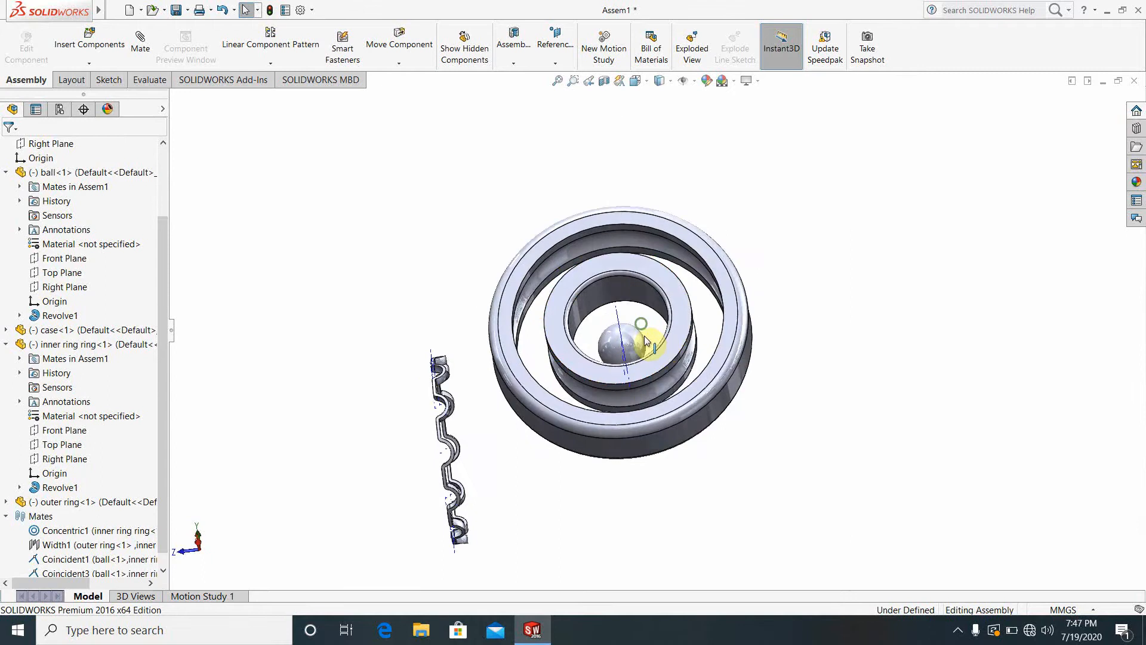
middle_click_drag(656, 419, 687, 481)
scroll(693, 481, "down", 1)
scroll(714, 466, "up", 4)
scroll(675, 389, "down", 4)
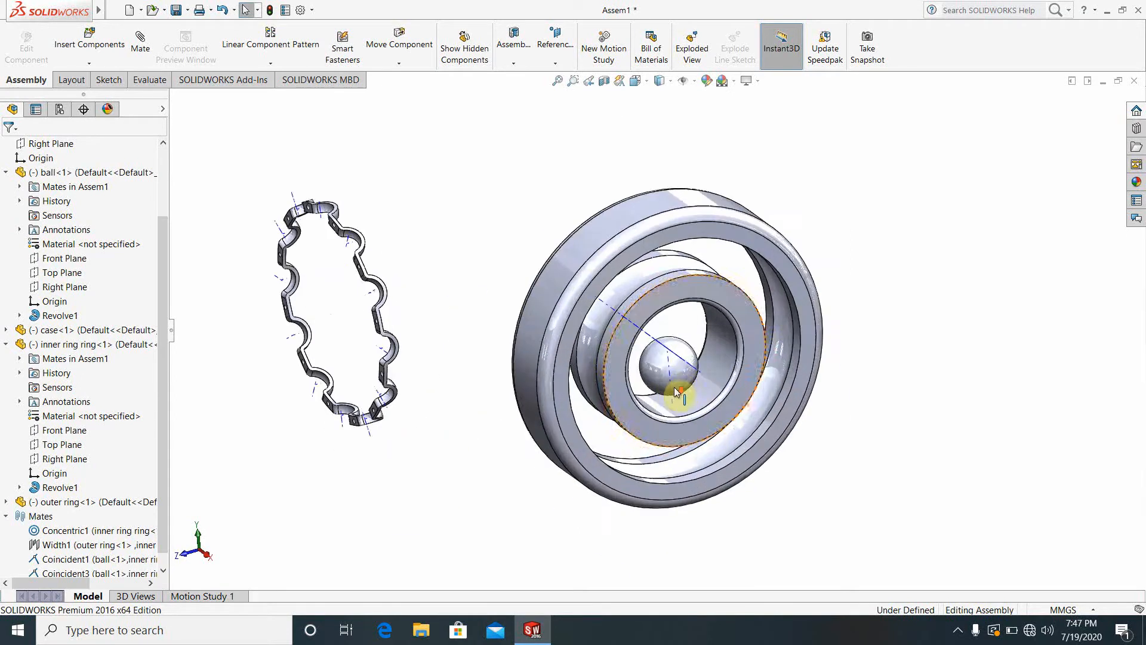
scroll(158, 508, "down", 1)
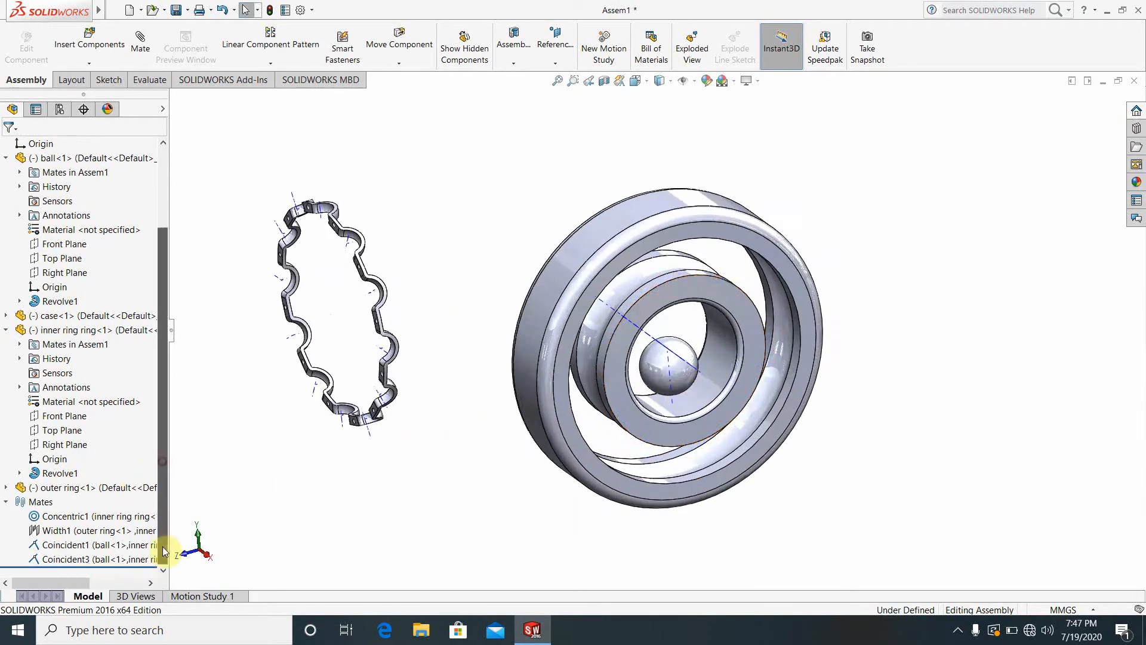
left_click_drag(43, 570, 48, 567)
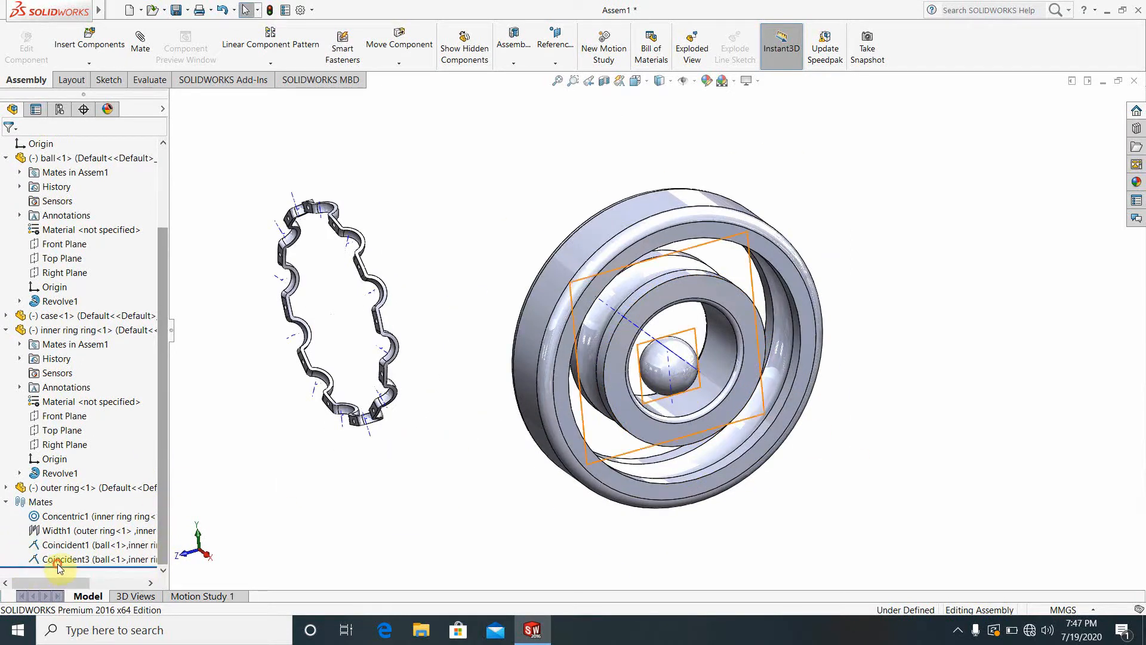
right_click(40, 561)
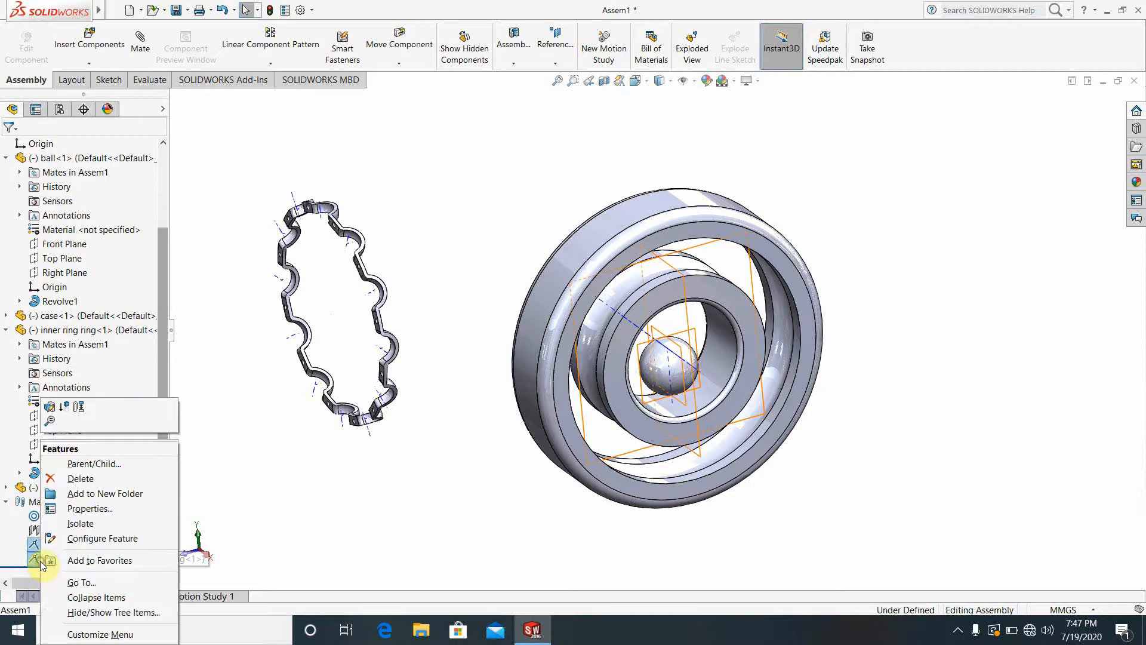
left_click(59, 481)
left_click(661, 260)
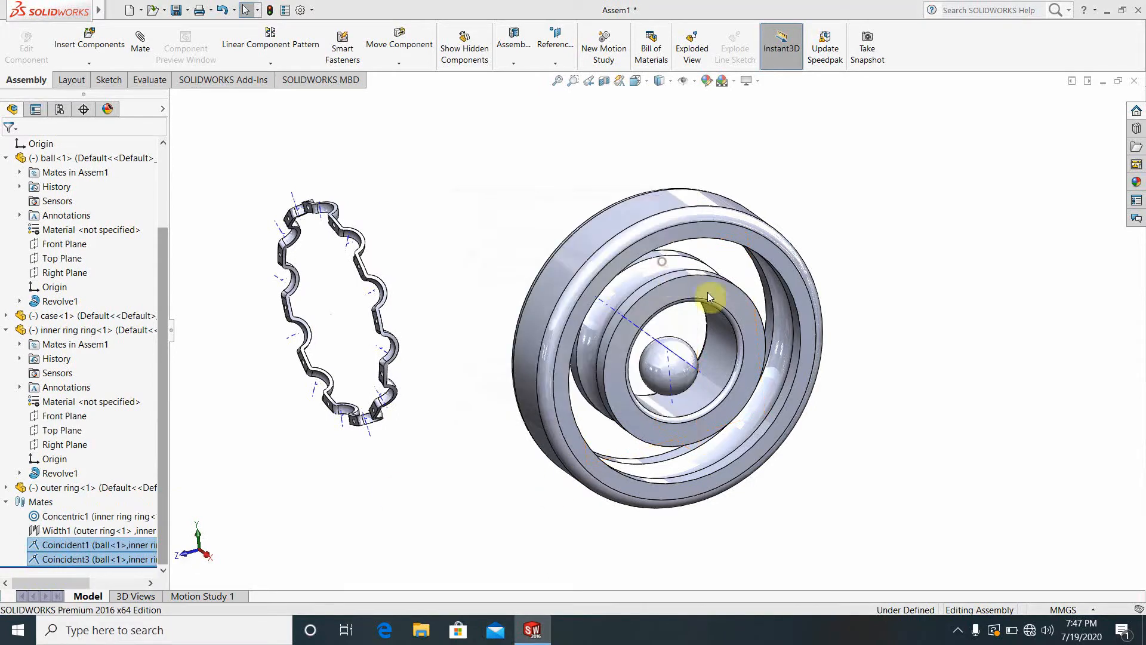
- Add a Coincident mate between the ball's Top Plane and the inner ring's Right Plane
left_click(140, 48)
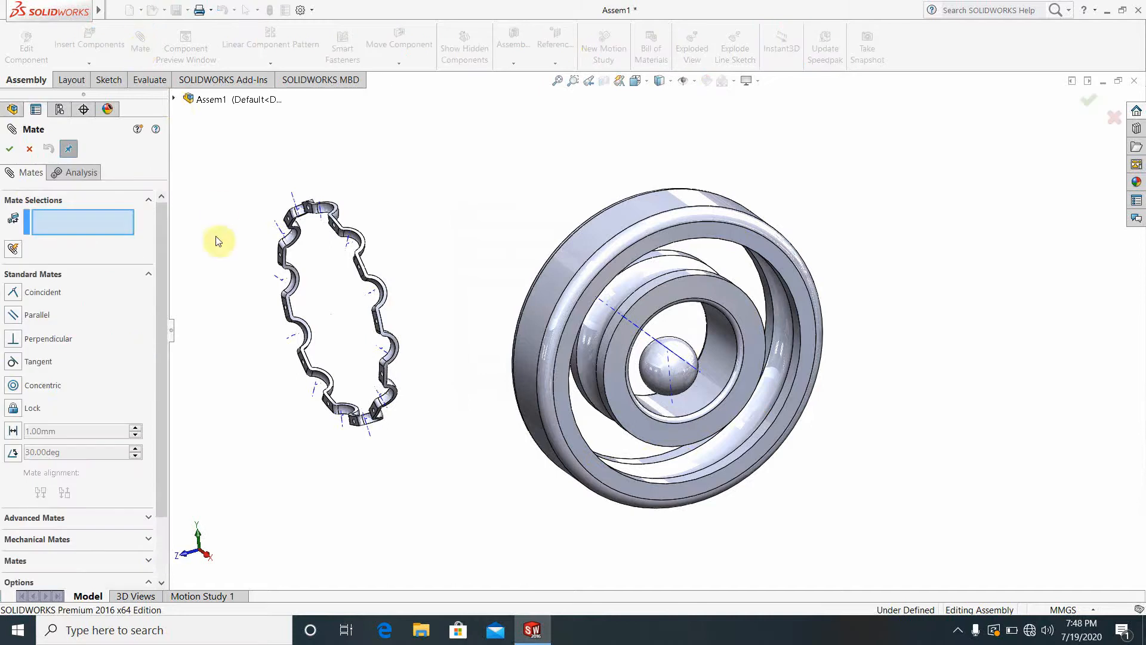
left_click(172, 99)
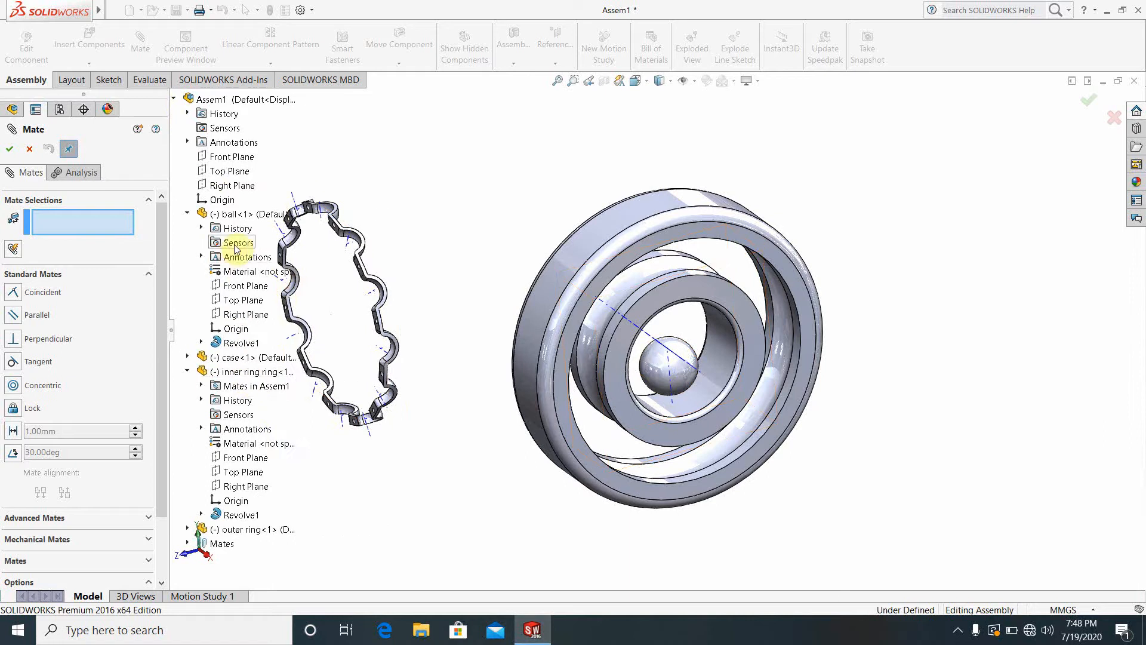
left_click(238, 301)
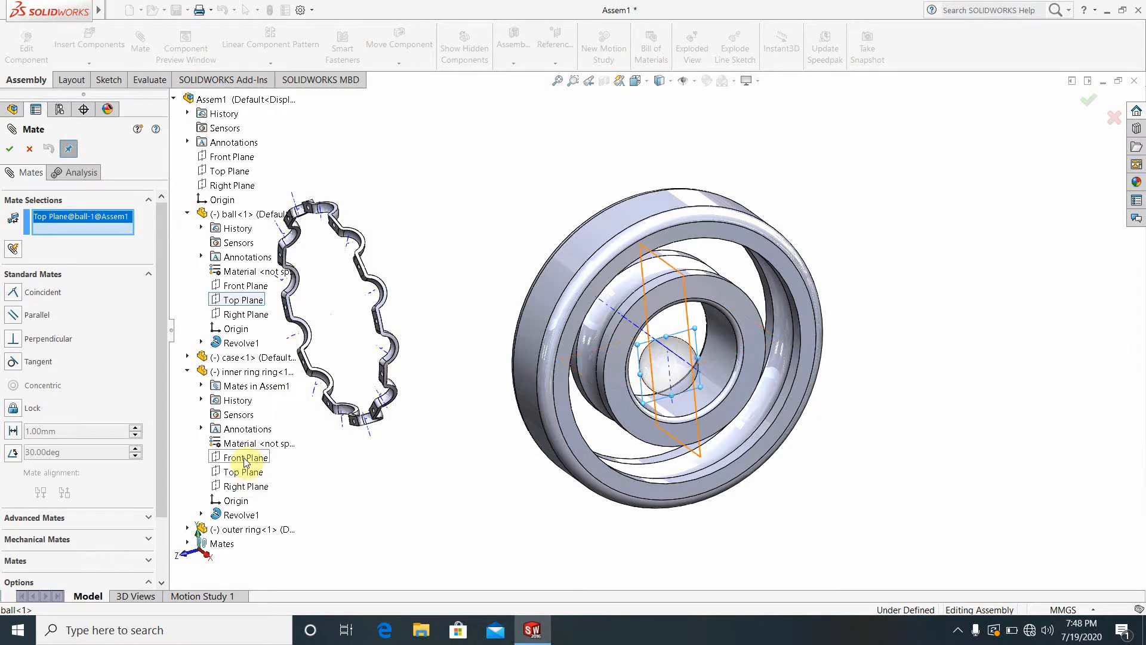
left_click(246, 489)
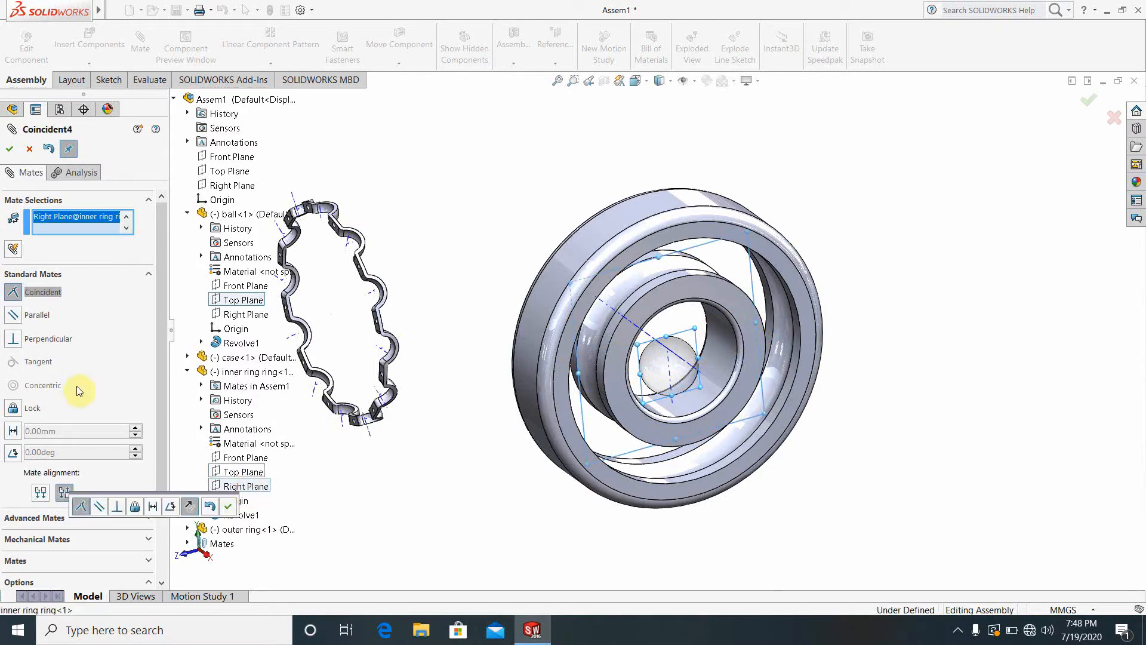
left_click(10, 149)
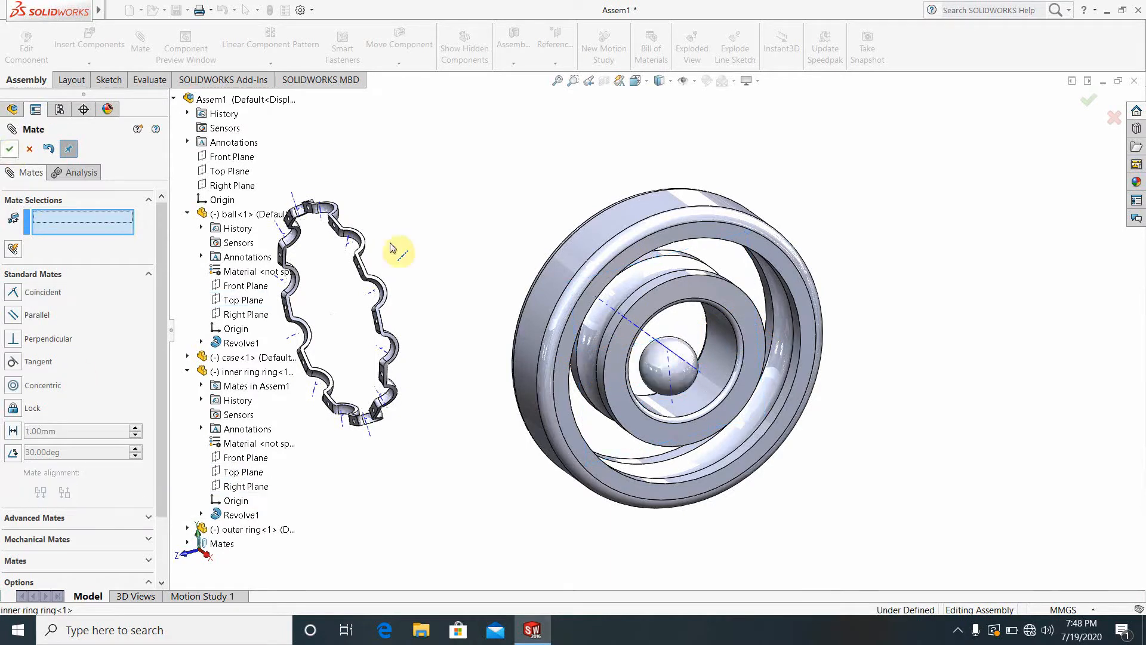
- Add a Coincident mate between the Front Planes of the ball and inner ring, and move the parts slightly away from the cage
left_click(238, 287)
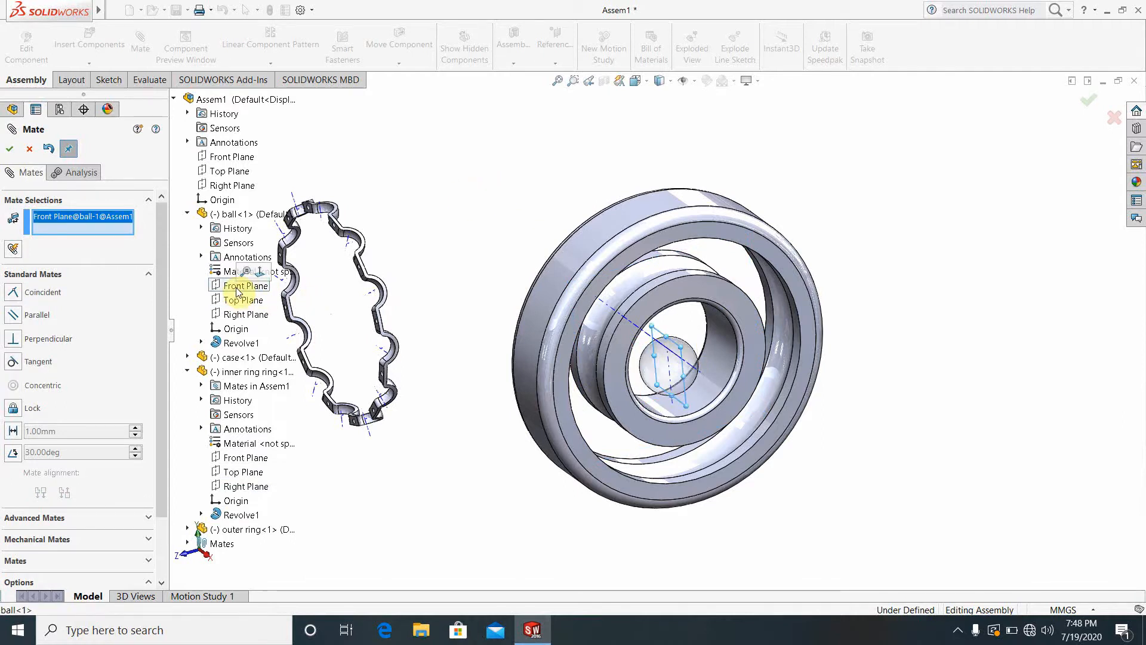
left_click(247, 458)
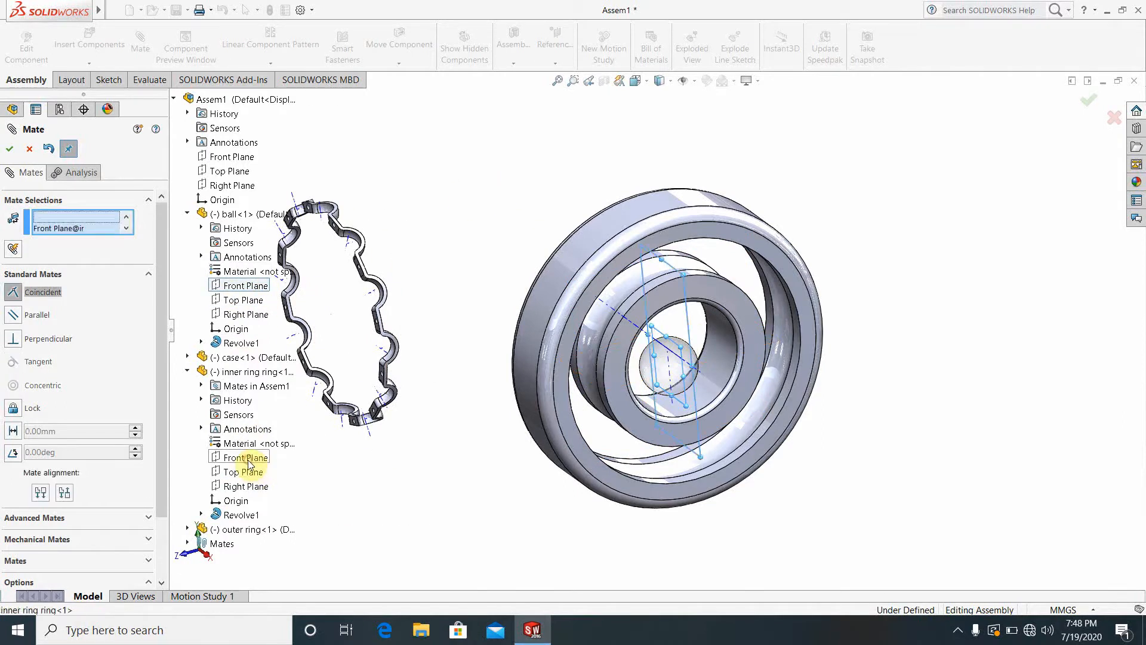
left_click(8, 151)
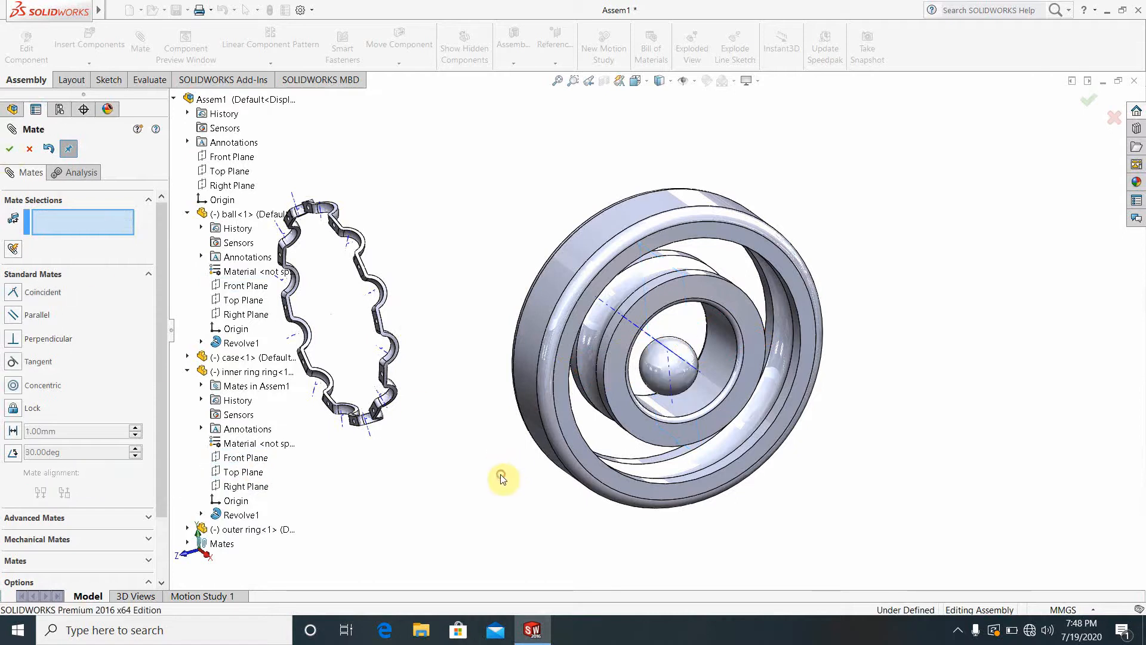
left_click_drag(691, 372, 824, 389)
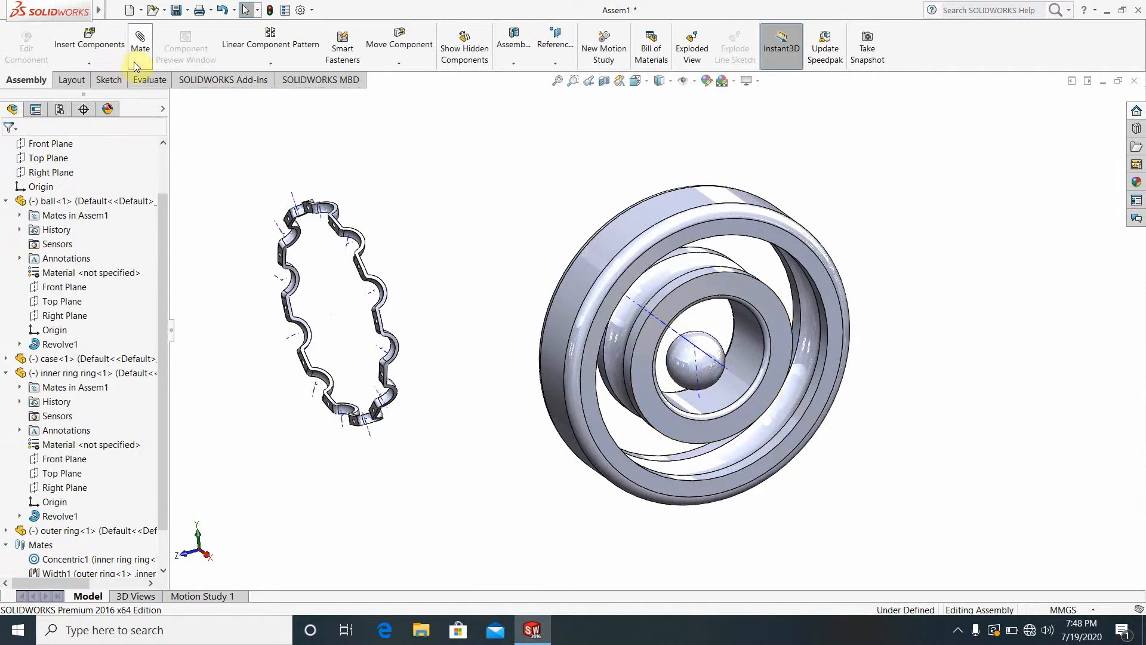
- Try again to mate the ball's face tangent to the inner ring's groove with flipped alignment, and leave the Mate command
left_click(707, 381)
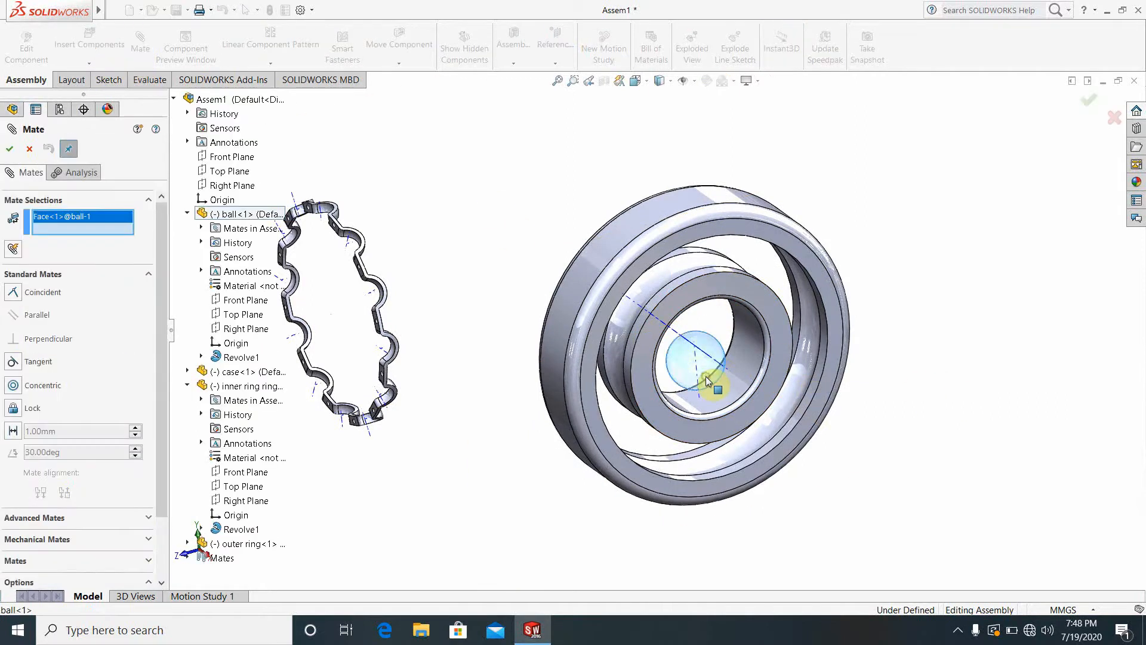
left_click(682, 271)
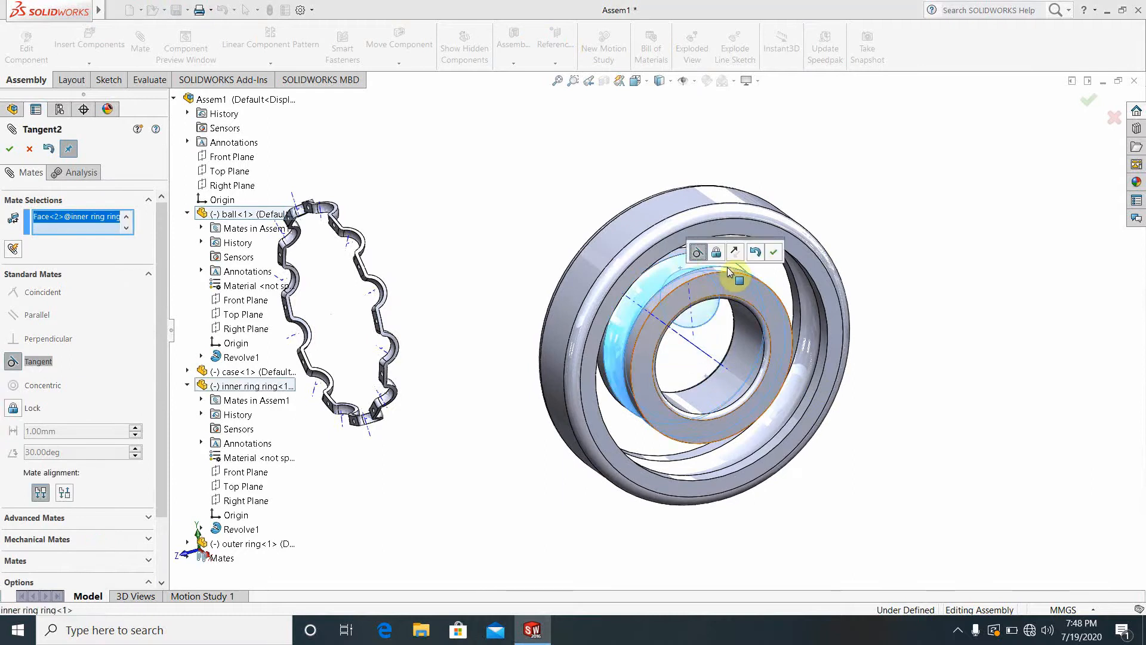
left_click(736, 252)
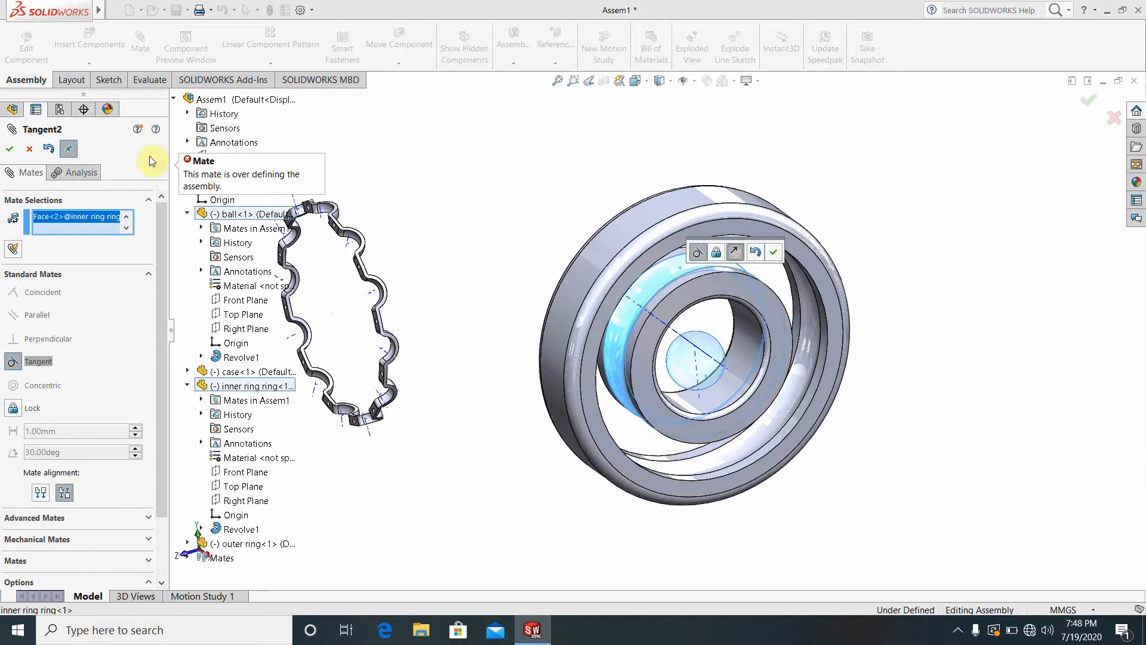
left_click(29, 150)
key("Escape")
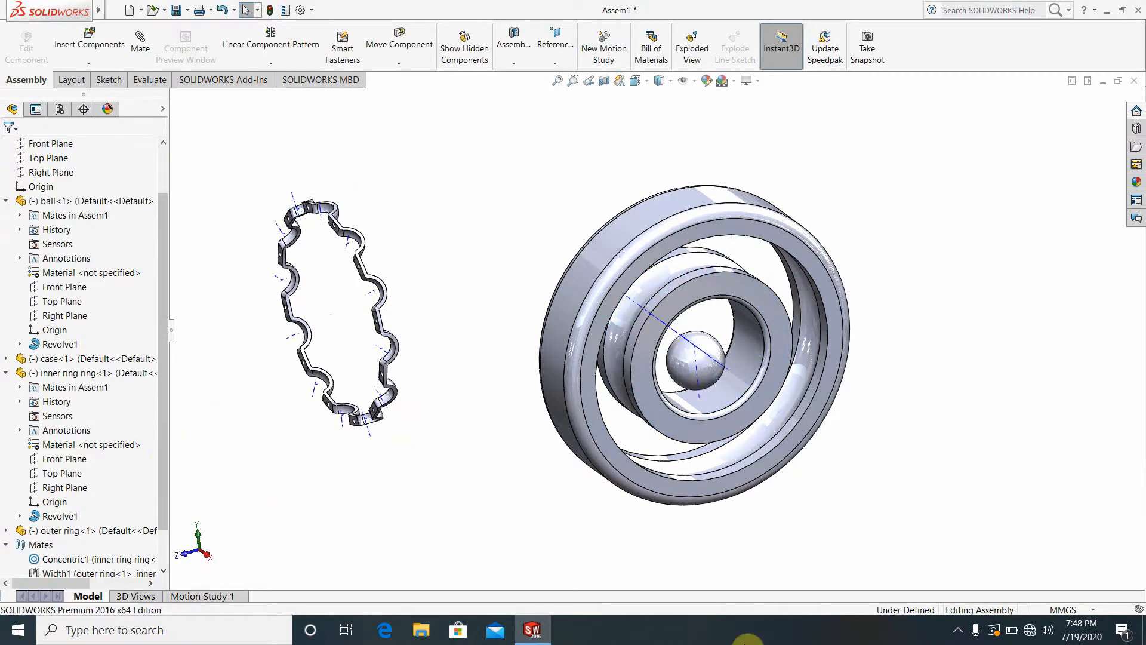
left_click(959, 630)
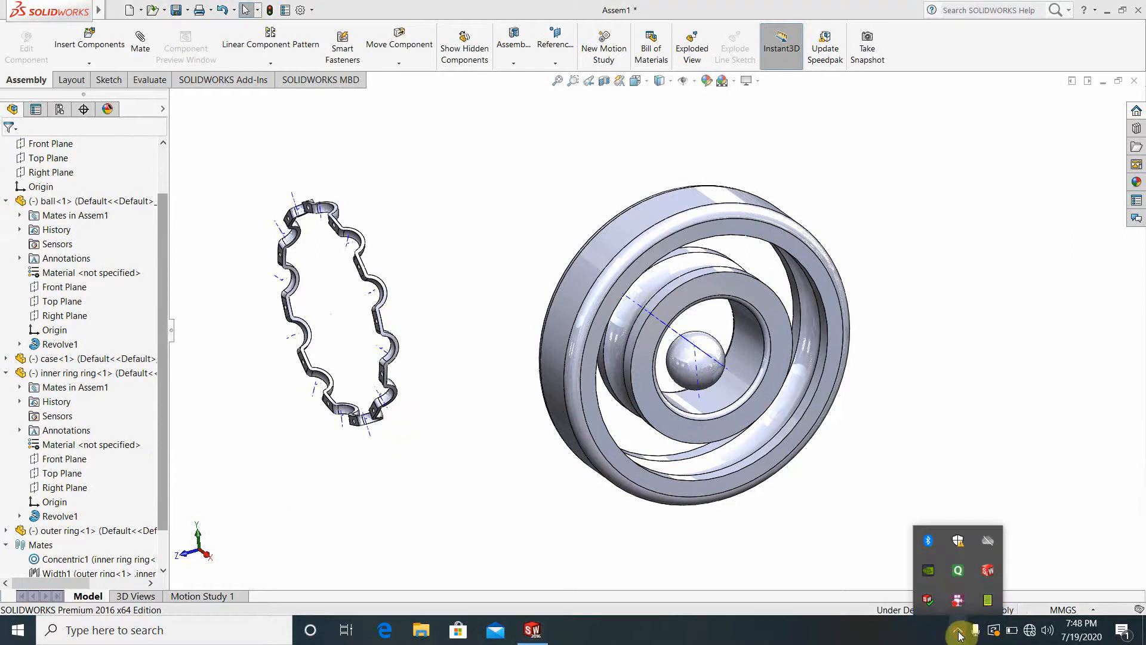
right_click(958, 599)
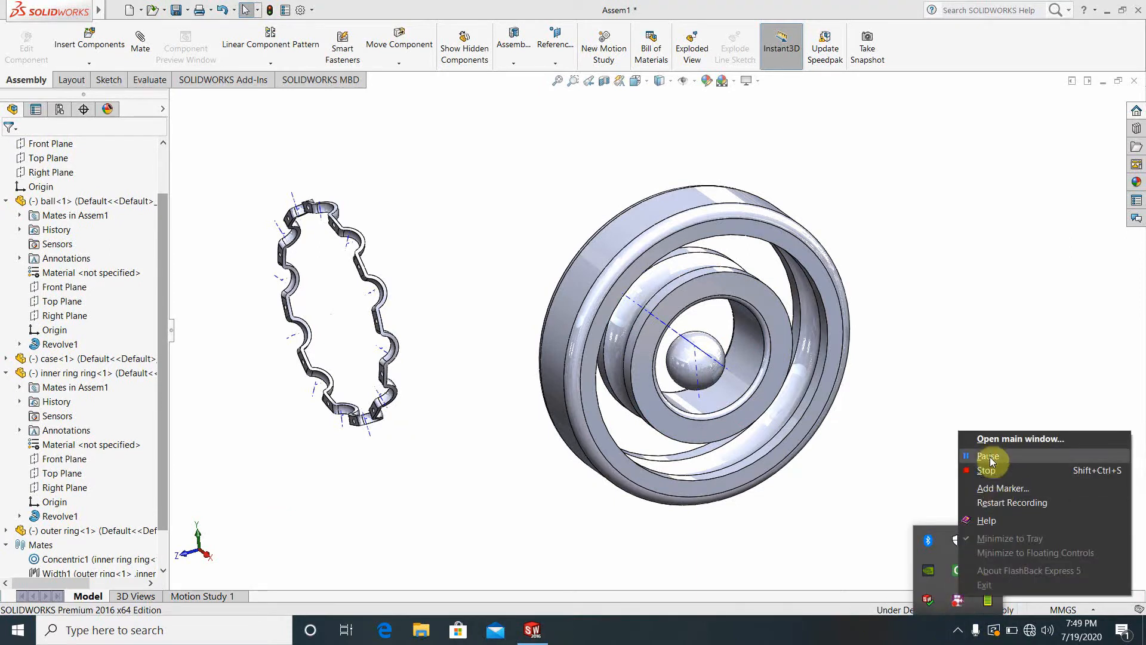
left_click(990, 457)
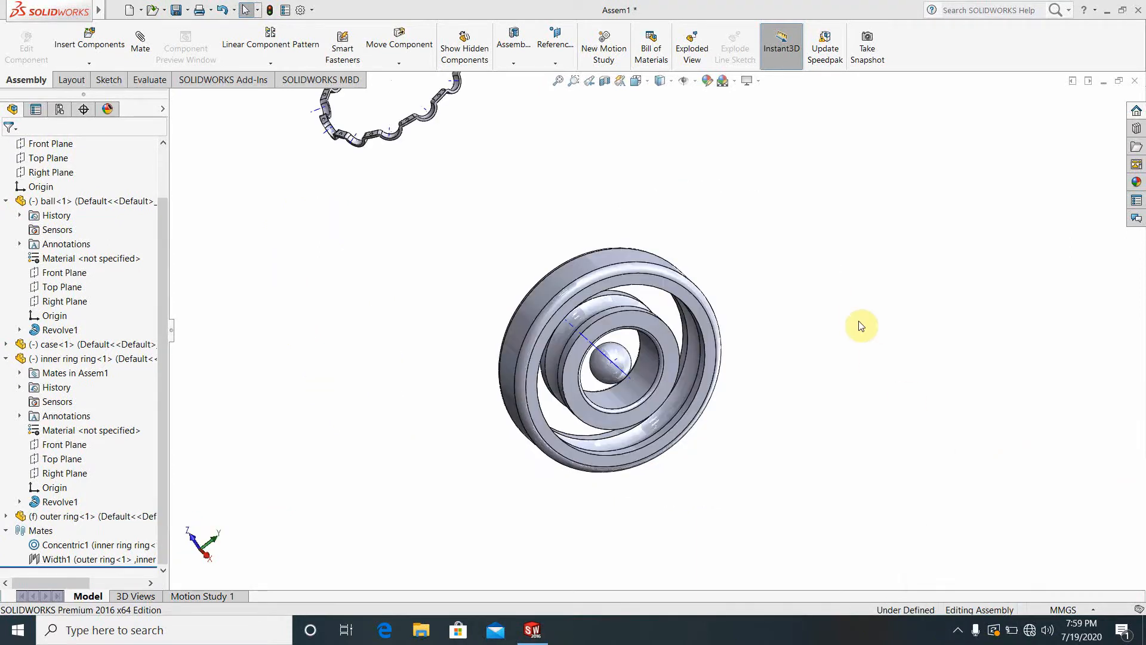
- Add a Tangent mate between the ball's face and the inner ring's outer groove, flipping the mate alignment to seat the ball outside the ring
scroll(596, 312, "down", 5)
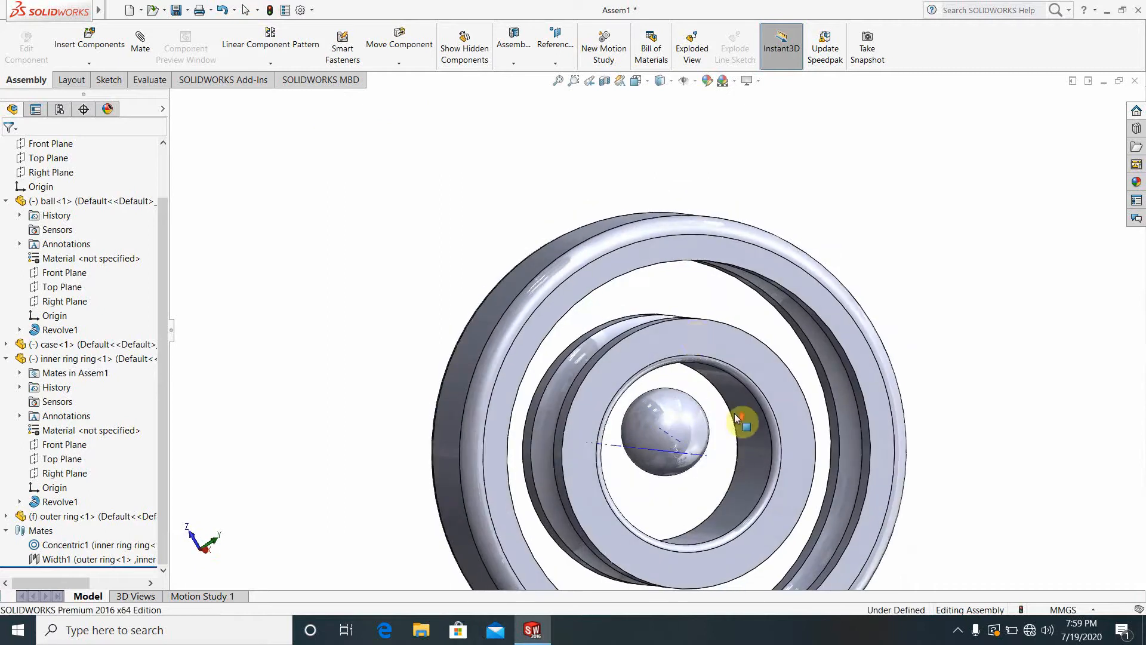
middle_click_drag(686, 345, 967, 414)
scroll(973, 436, "up", 2)
left_click(254, 187)
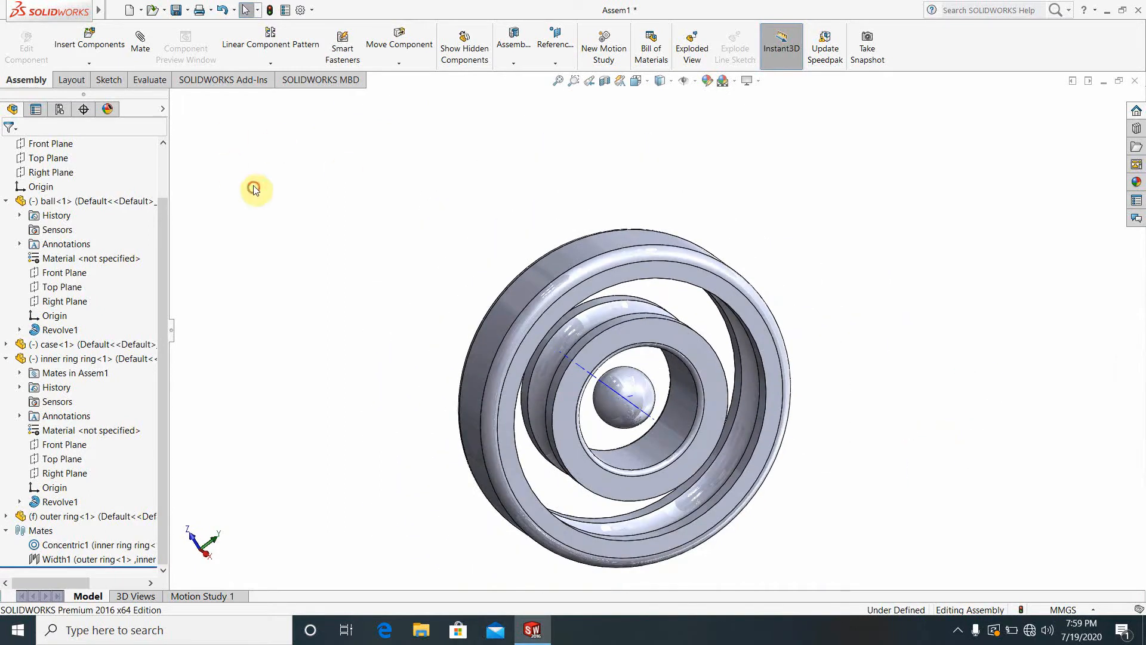
left_click(143, 42)
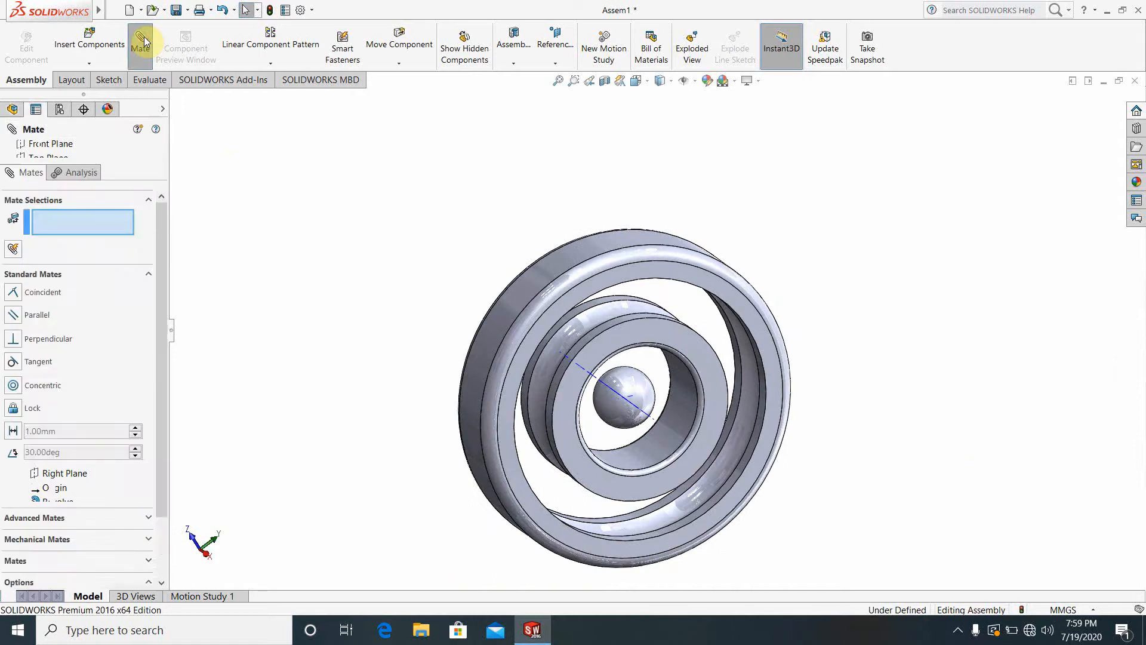
left_click(642, 391)
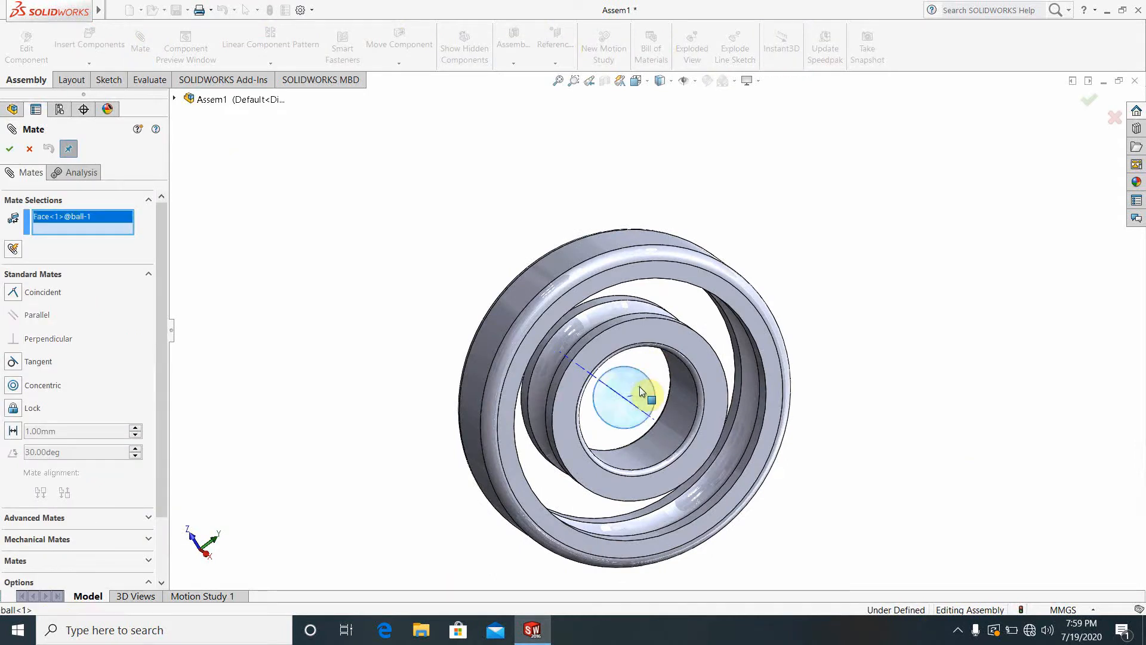
left_click(594, 320)
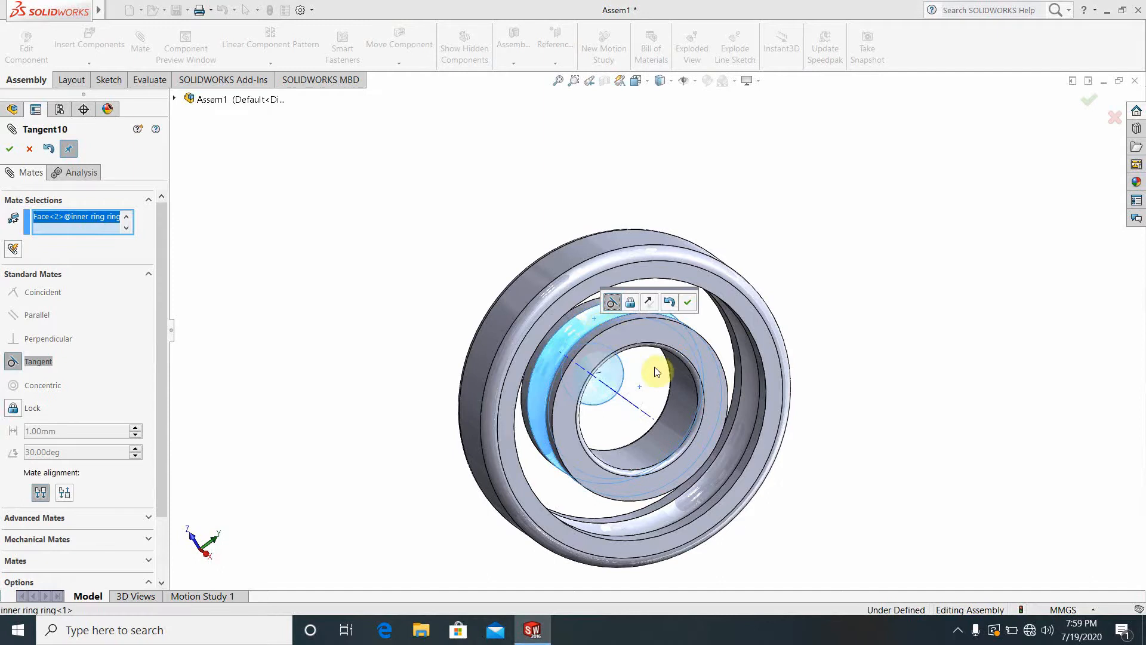
left_click(650, 304)
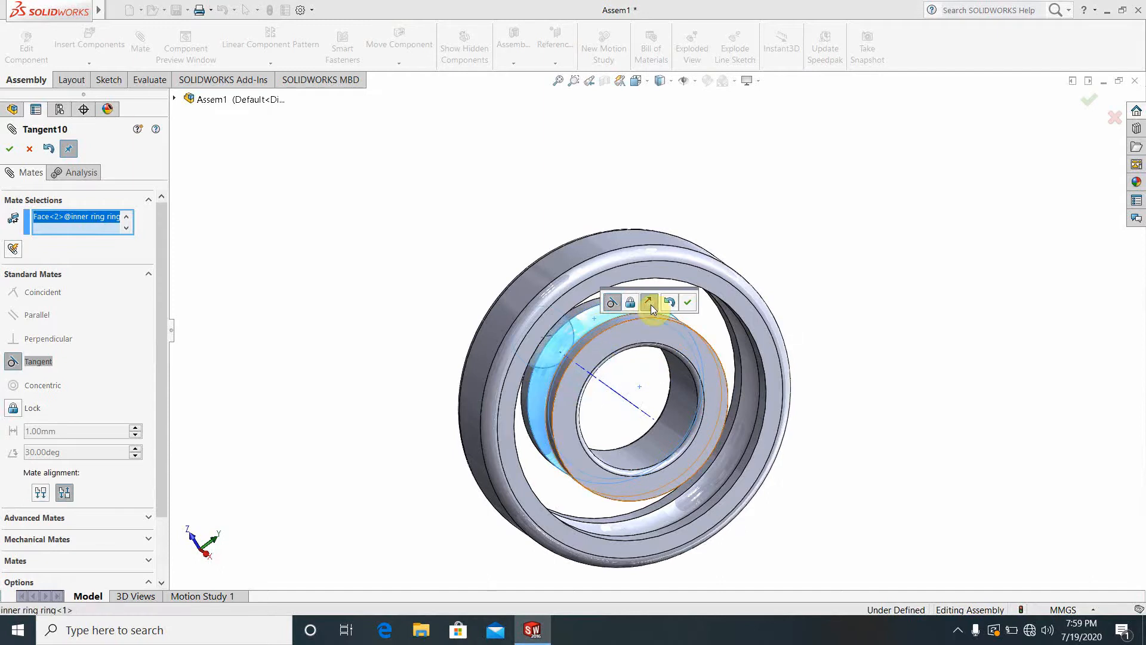
left_click(10, 150)
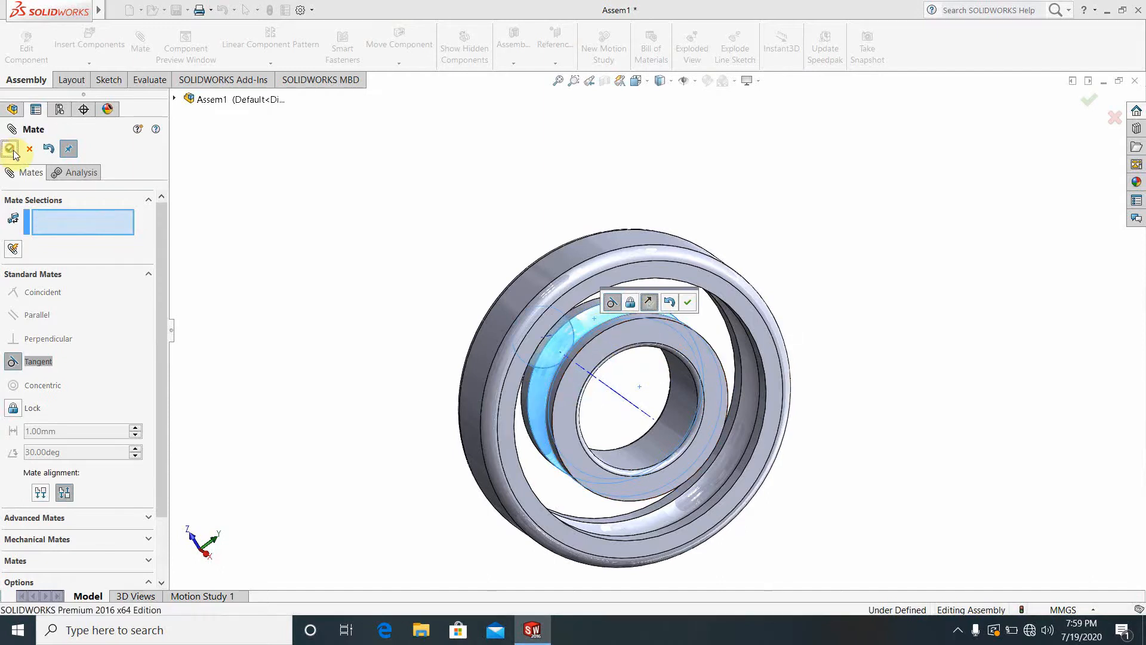
- Move the ball along the inner ring's groove to a spot visible between the rings, and leave the Mate command
scroll(642, 358, "up", 4)
scroll(643, 359, "down", 3)
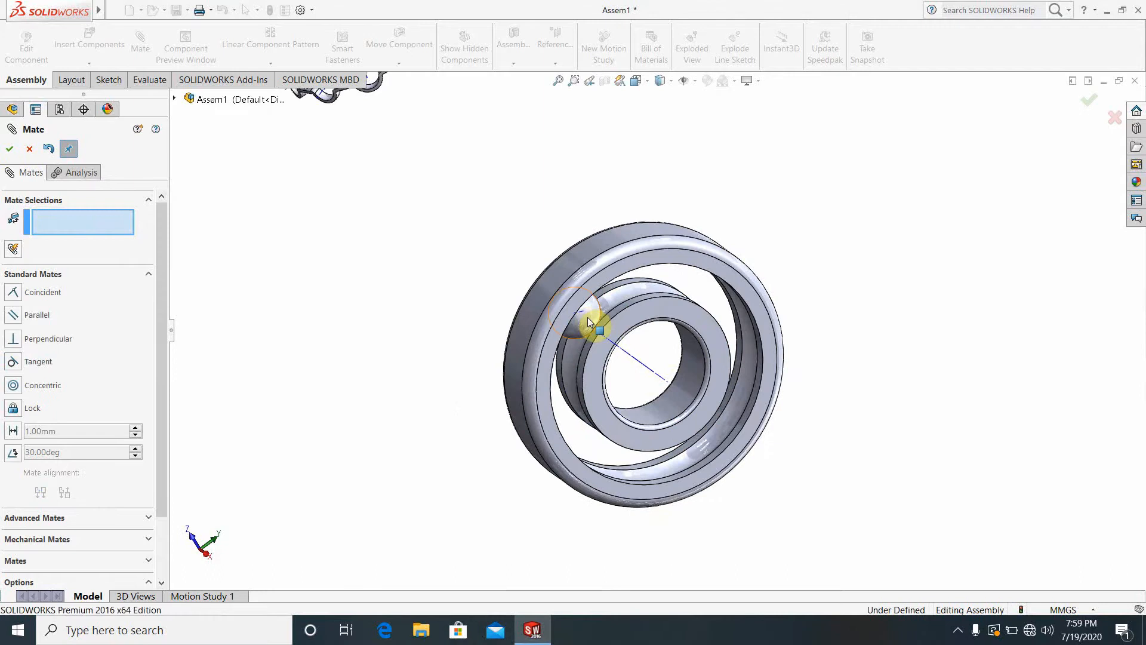
left_click_drag(593, 317, 675, 289)
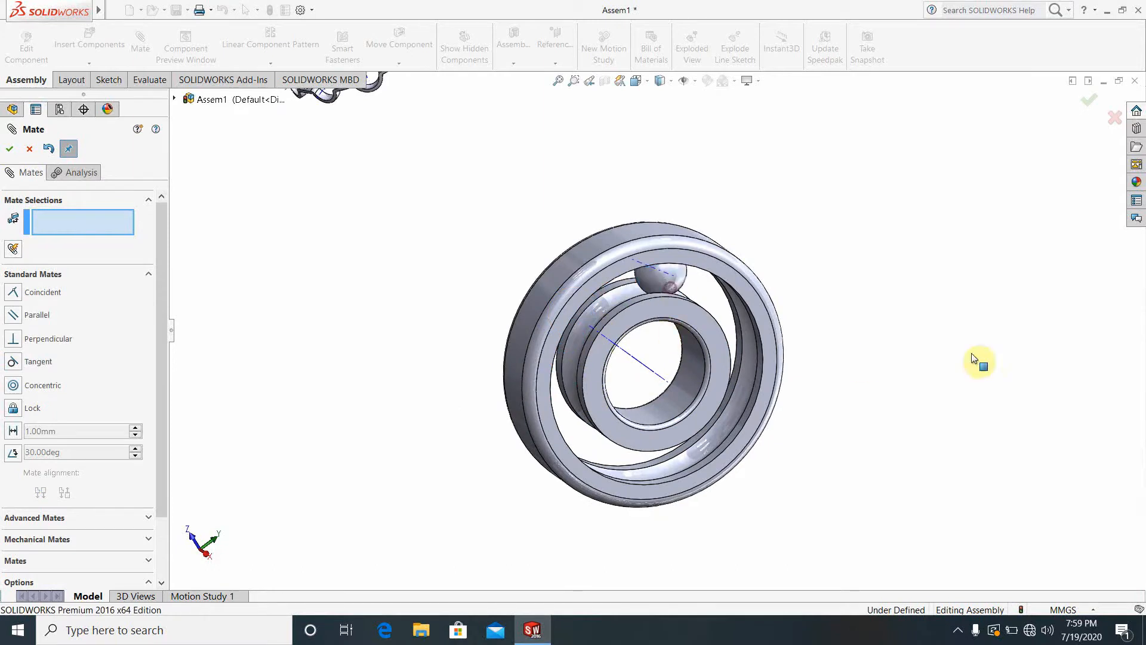
right_click(758, 308)
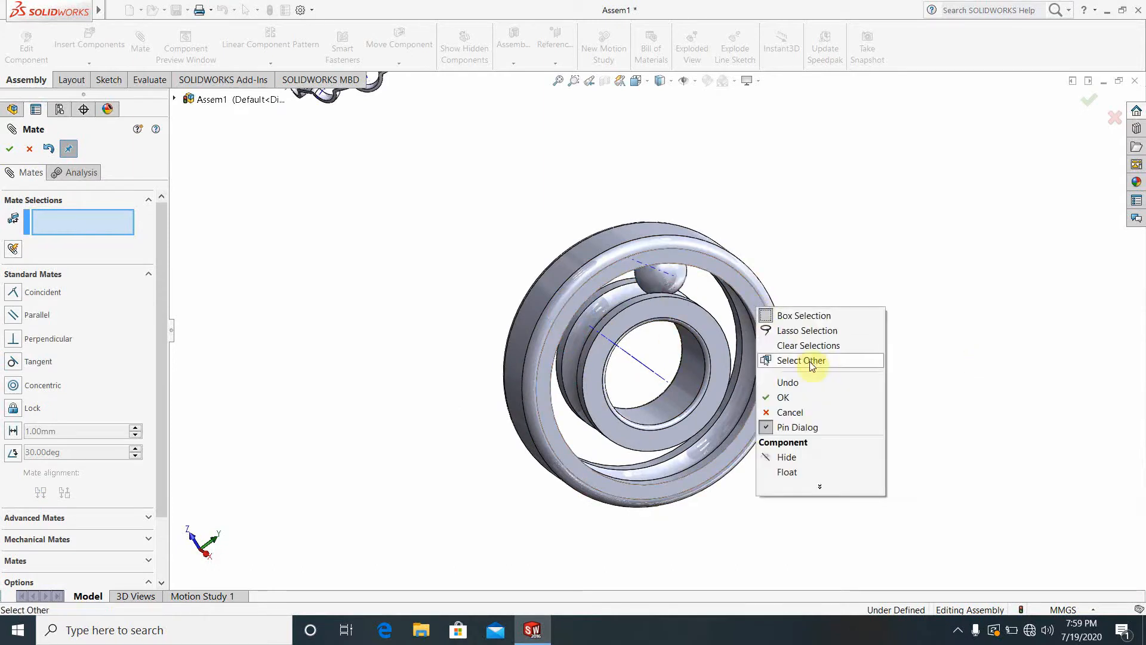
left_click(10, 149)
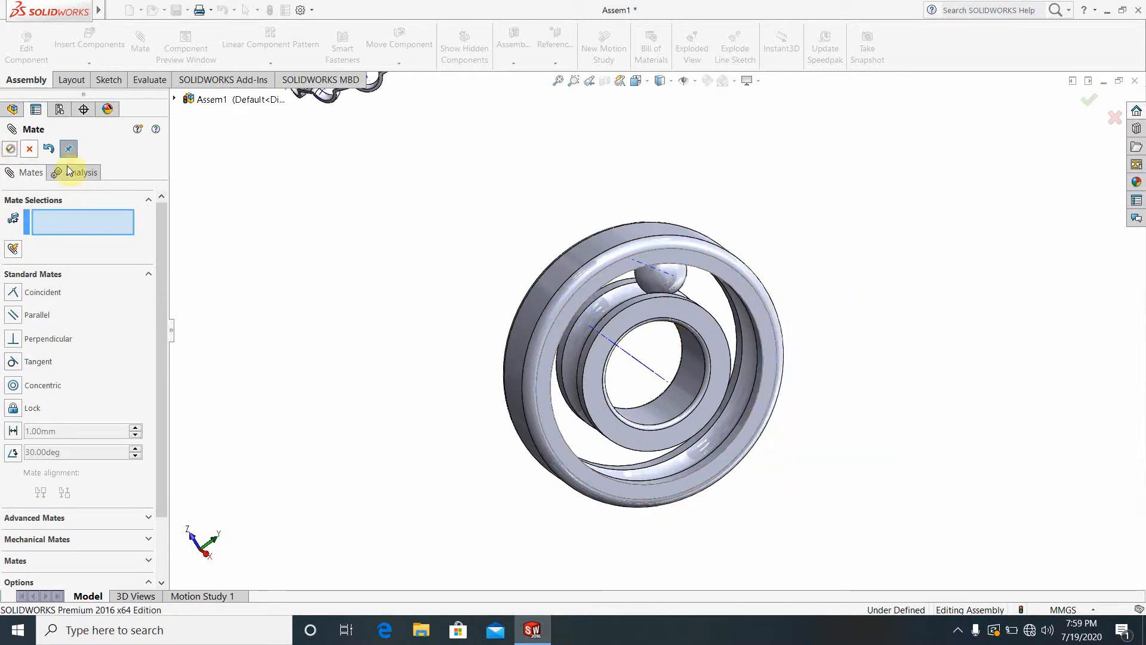
left_click(12, 150)
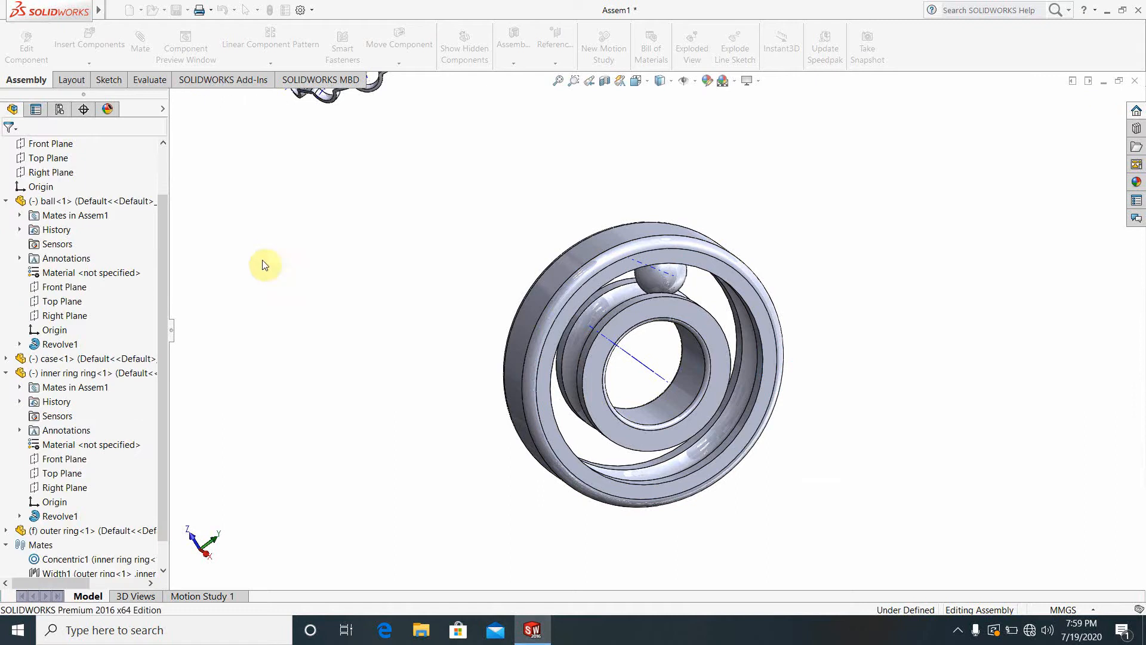
right_click(545, 385)
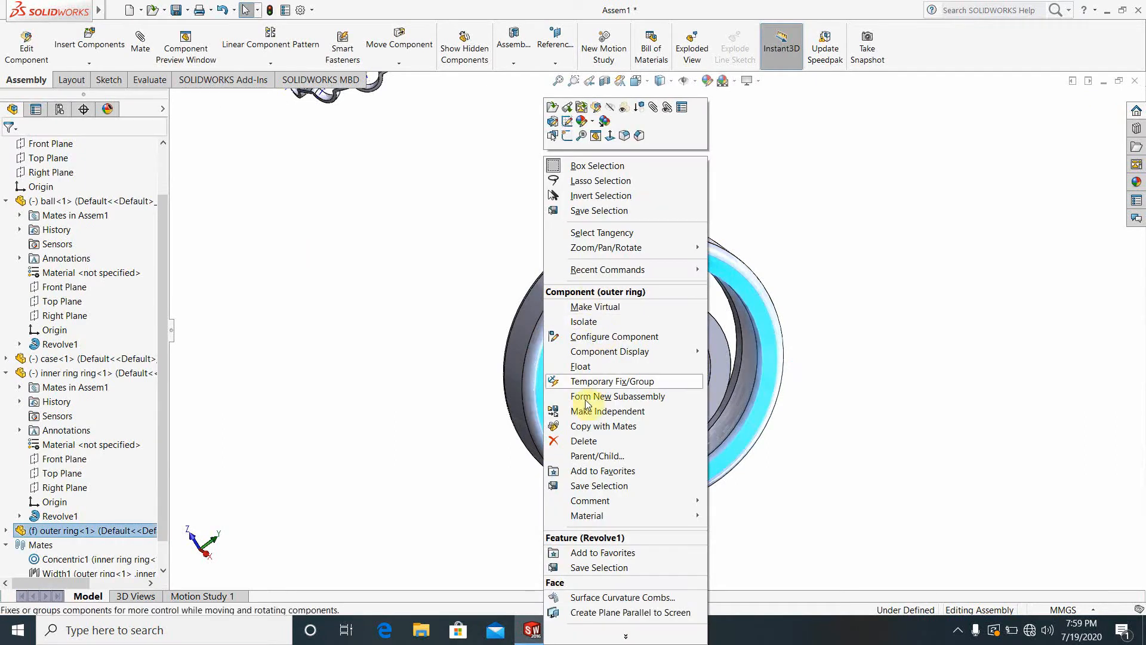
left_click(844, 422)
middle_click_drag(824, 422, 740, 301)
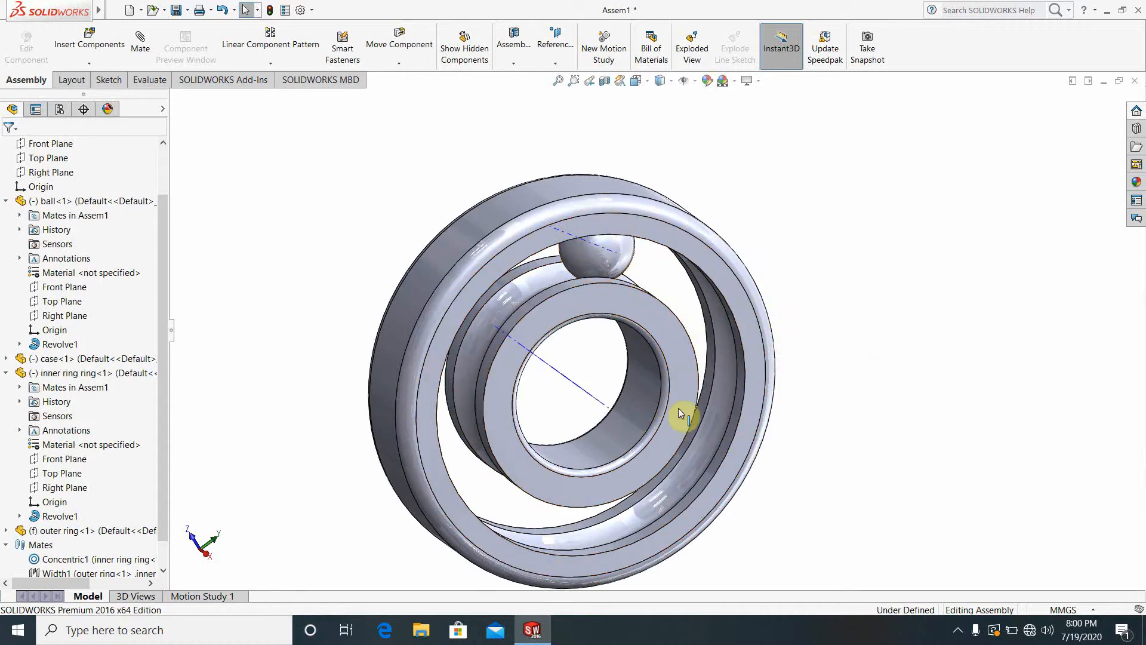
left_click(640, 314)
right_click(638, 313)
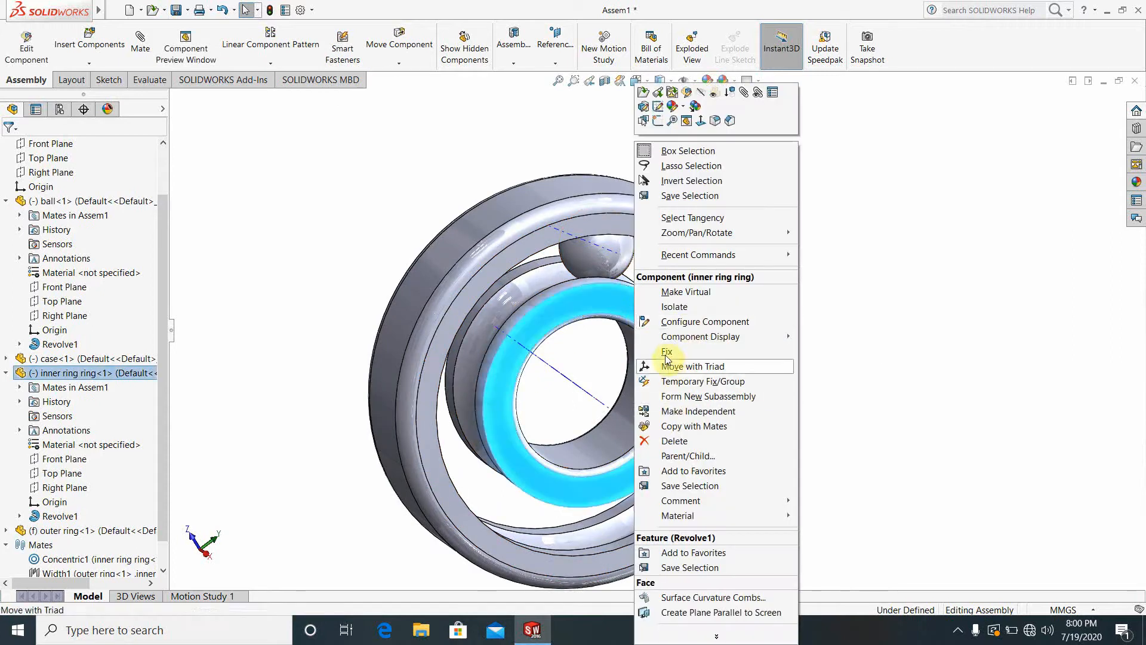
left_click(926, 395)
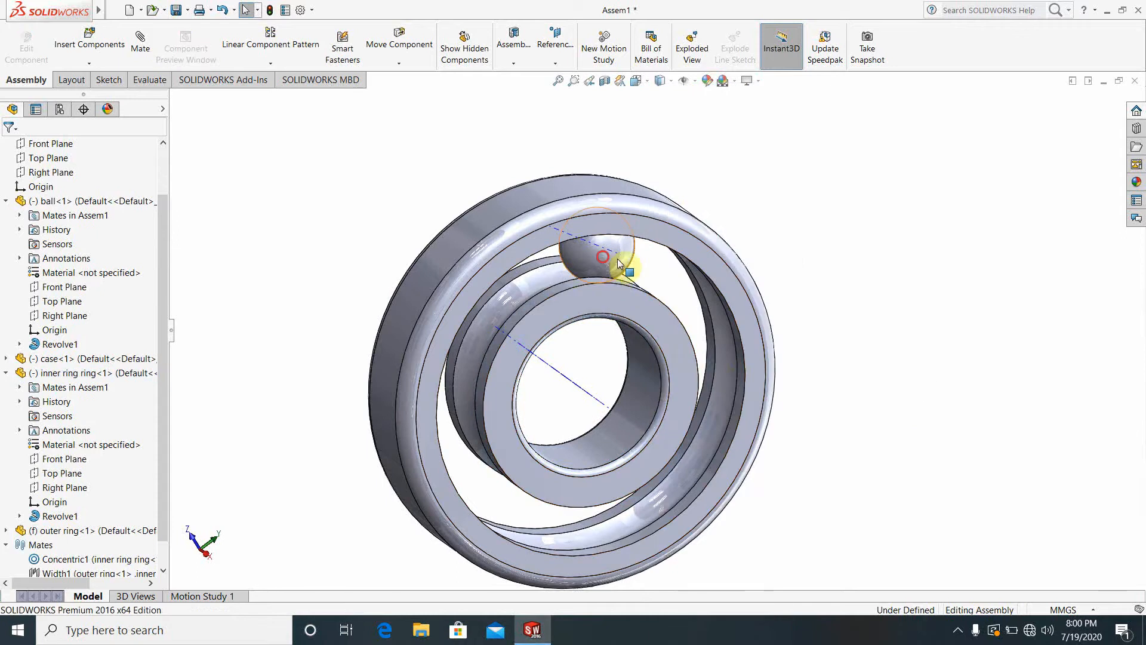
- Shift the ball a little further around the groove between the inner and outer rings
left_click_drag(604, 256, 702, 352)
scroll(699, 352, "up", 4)
left_click(807, 438)
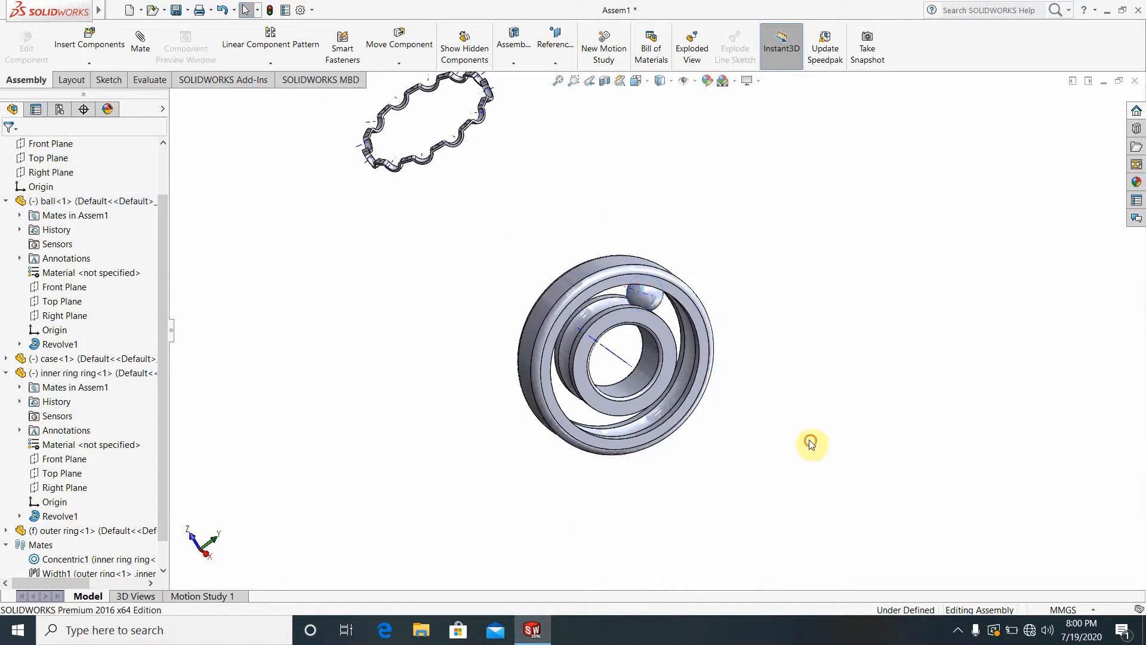
scroll(600, 316, "down", 1)
scroll(556, 320, "down", 1)
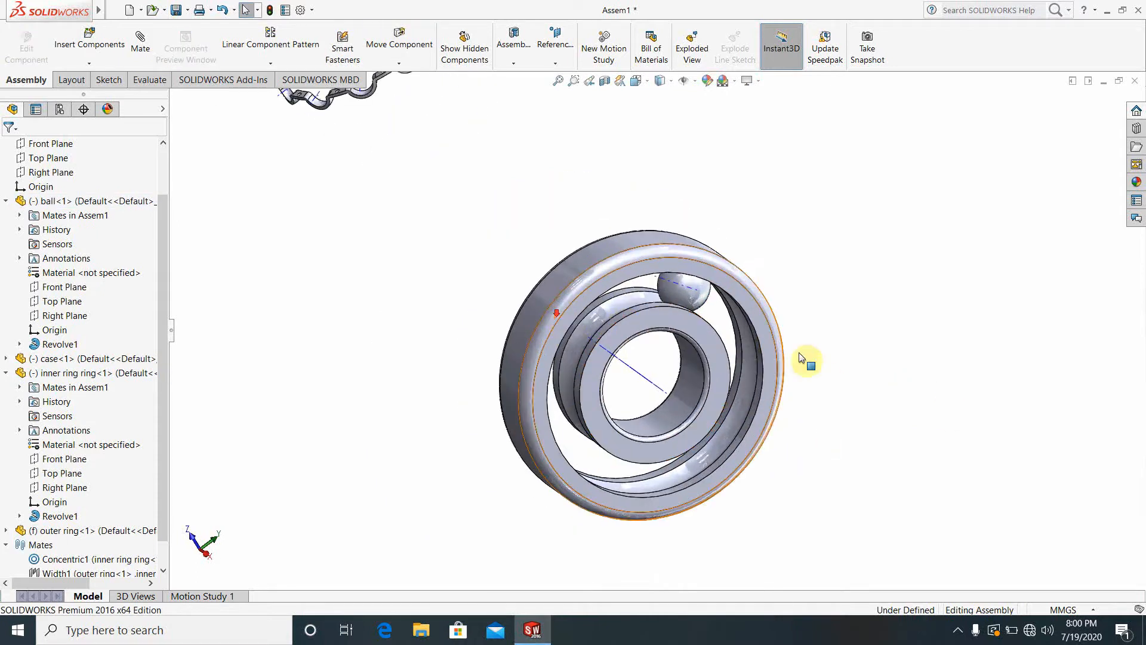
- Create a circular component pattern of the ball about the outer ring's axis with 8 equally spaced instances over 360 degrees
left_click(397, 64)
left_click(323, 140)
left_click(270, 63)
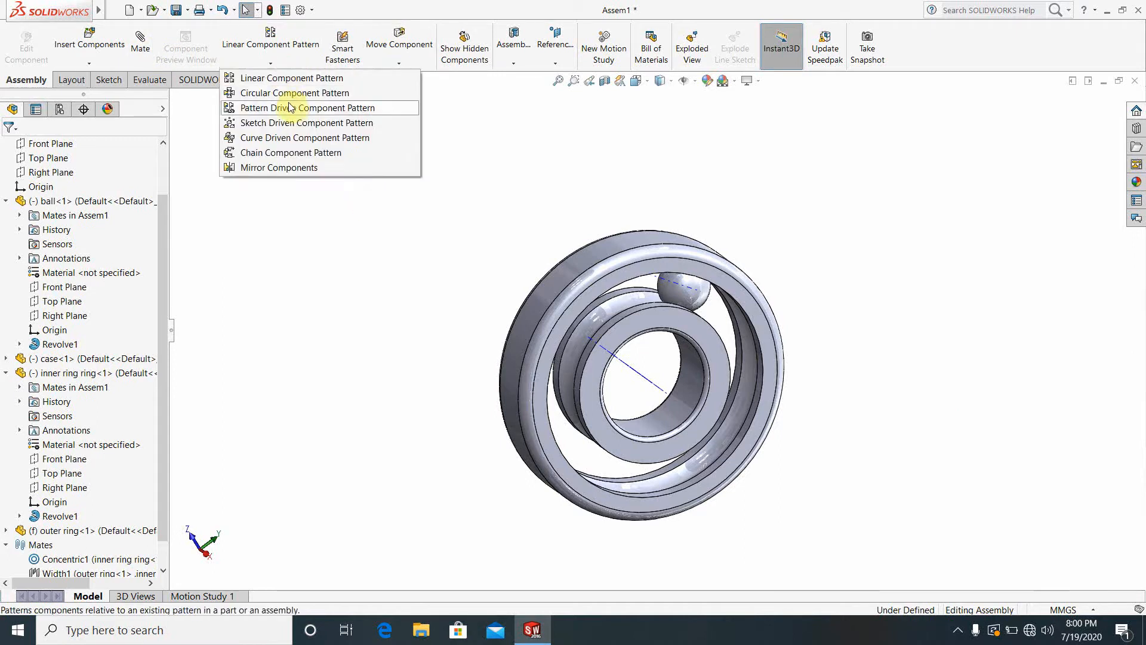
left_click(266, 94)
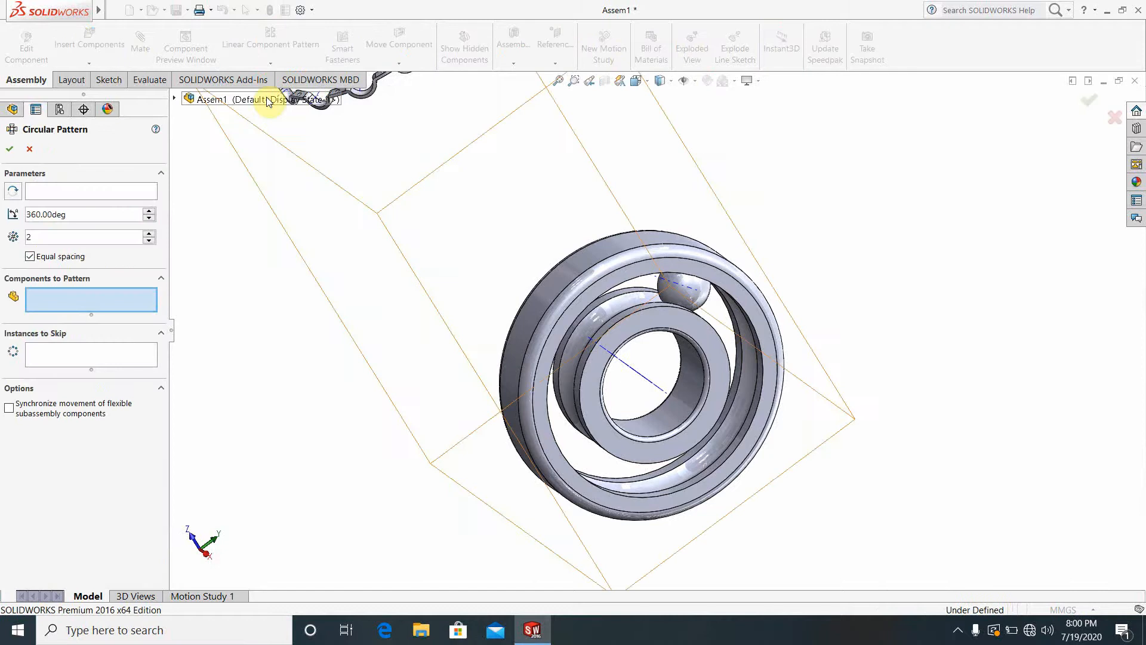
left_click(681, 297)
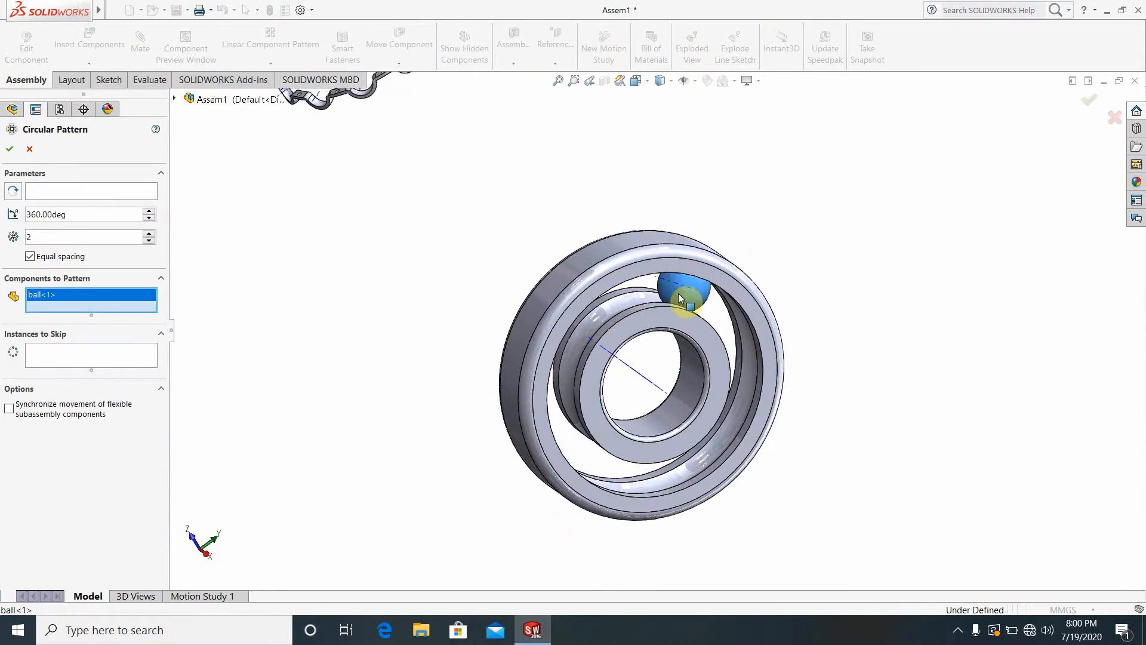
left_click(52, 197)
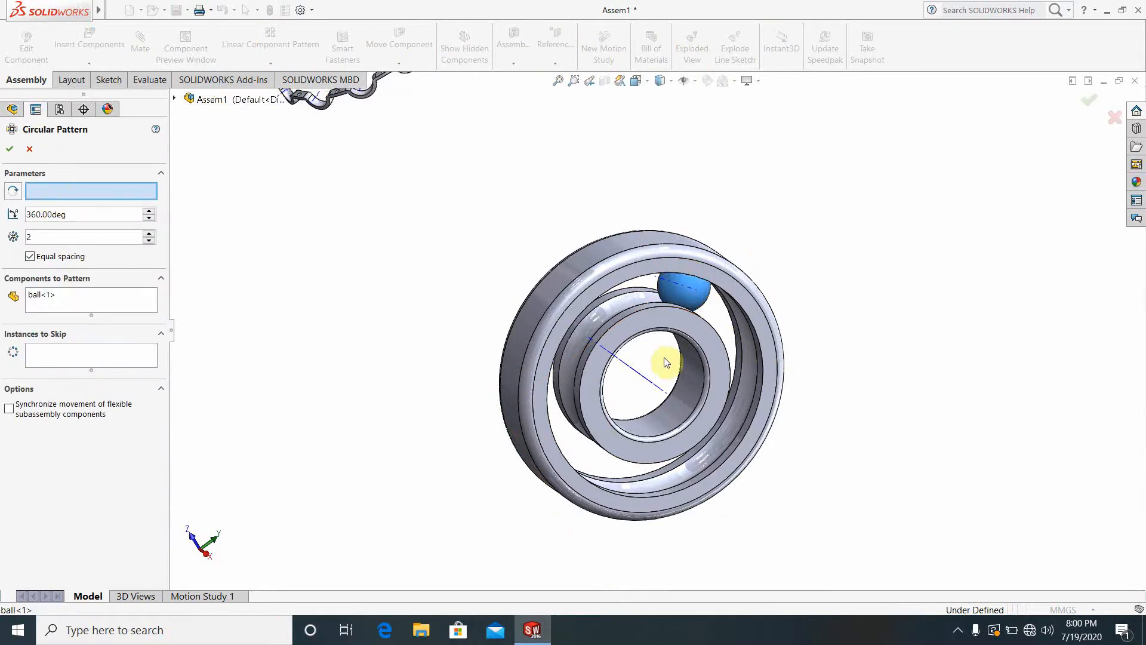
left_click(648, 384)
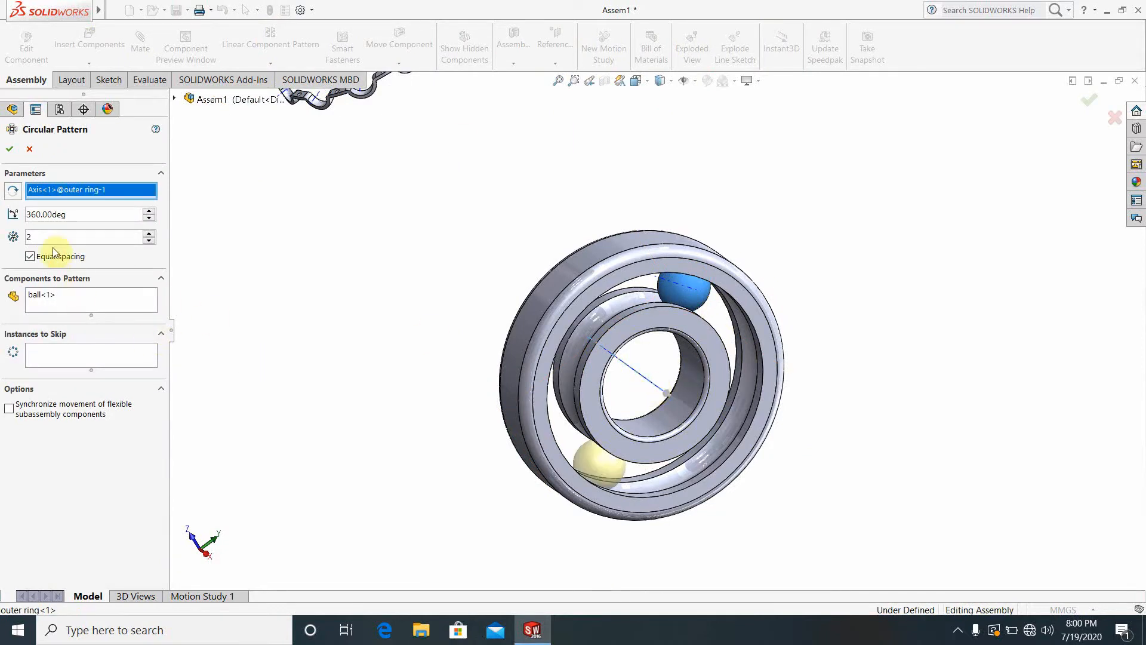
key("BackSpace")
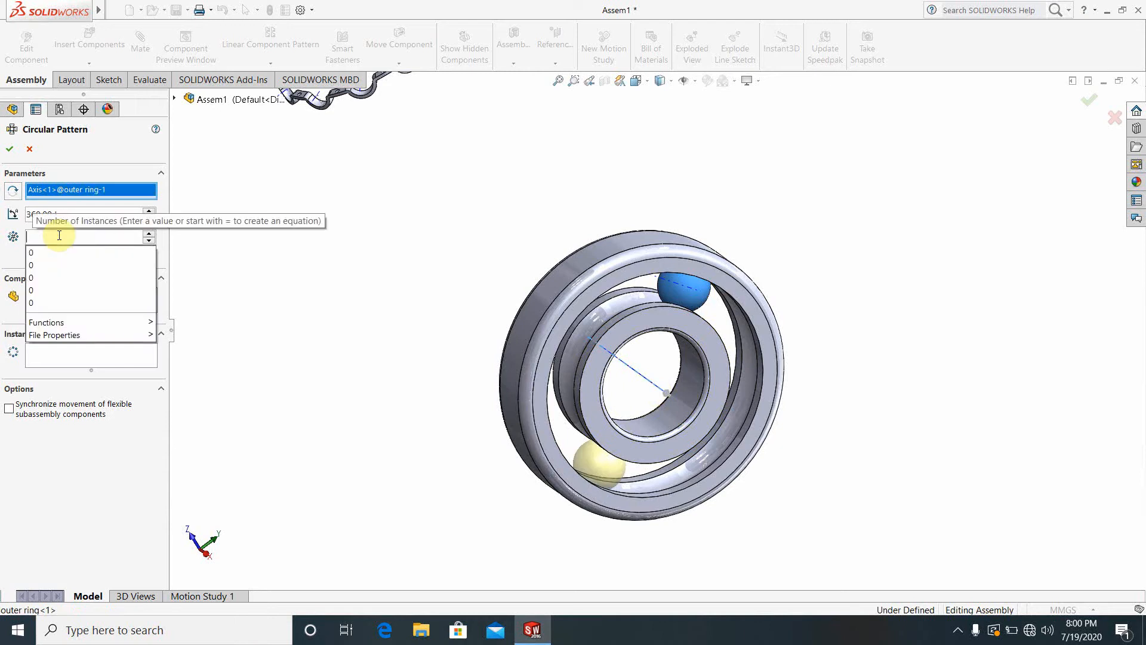
type("8")
key("Return")
left_click(10, 148)
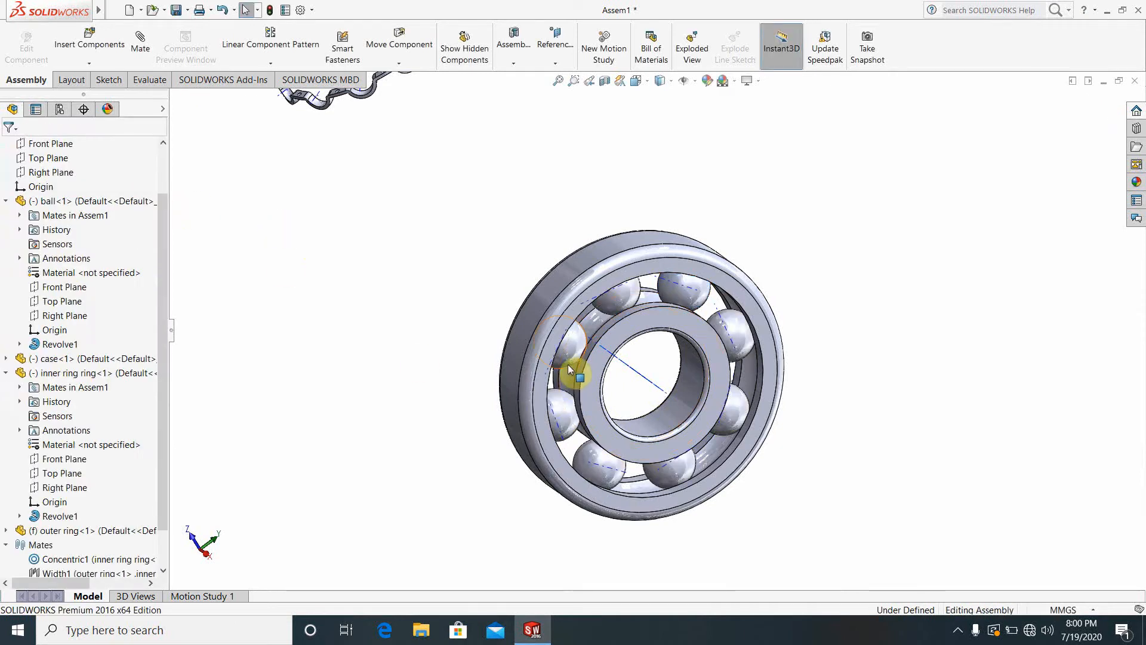
- Roll the patterned balls a short way around the groove by moving one of them, and clear the selection
left_click_drag(570, 371, 933, 423)
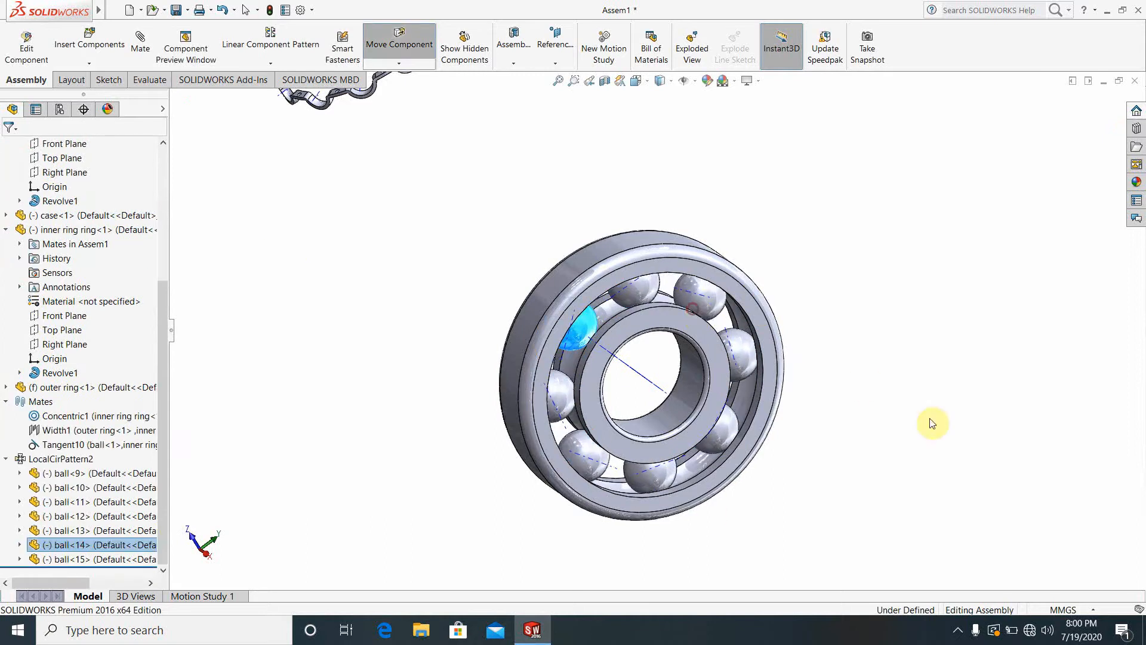
key("Escape")
scroll(657, 352, "up", 3)
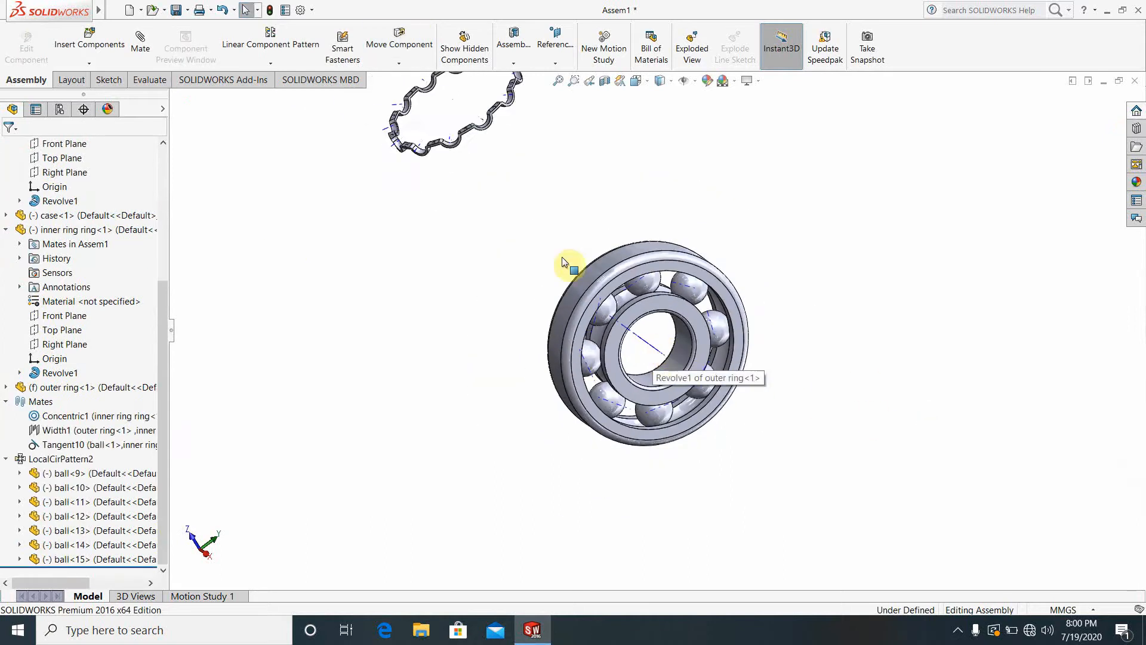
- Turn the cage freely with Rotate Component, using the Free Drag and Standard Drag options
scroll(495, 159, "down", 4)
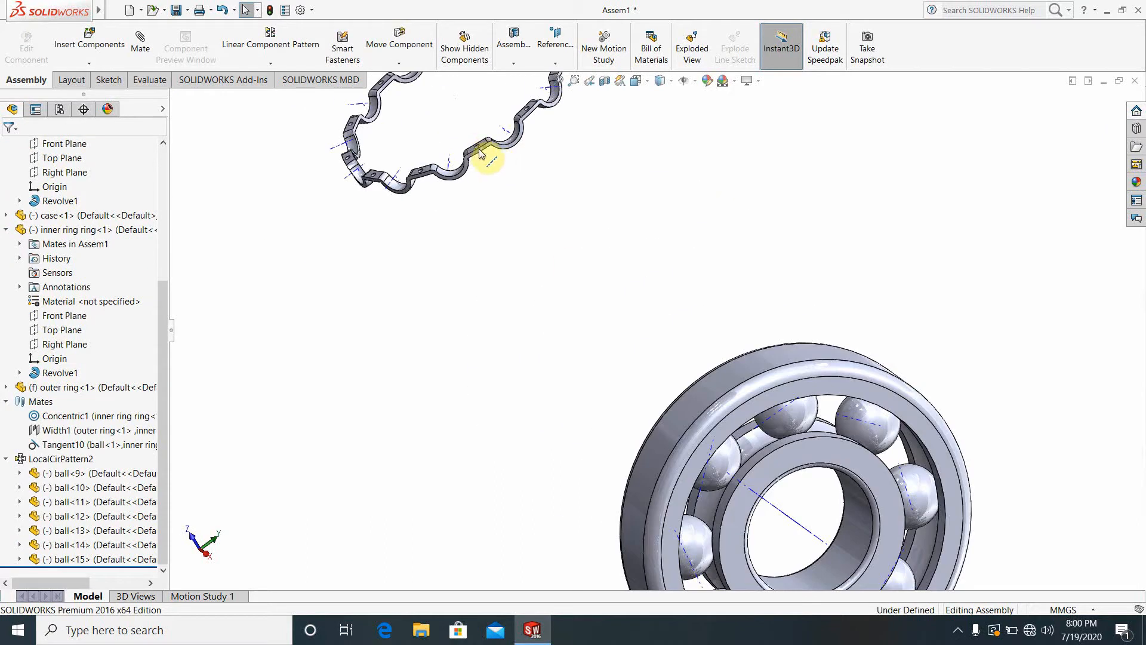
scroll(558, 192, "up", 2)
scroll(724, 364, "up", 2)
middle_click_drag(724, 363, 780, 434)
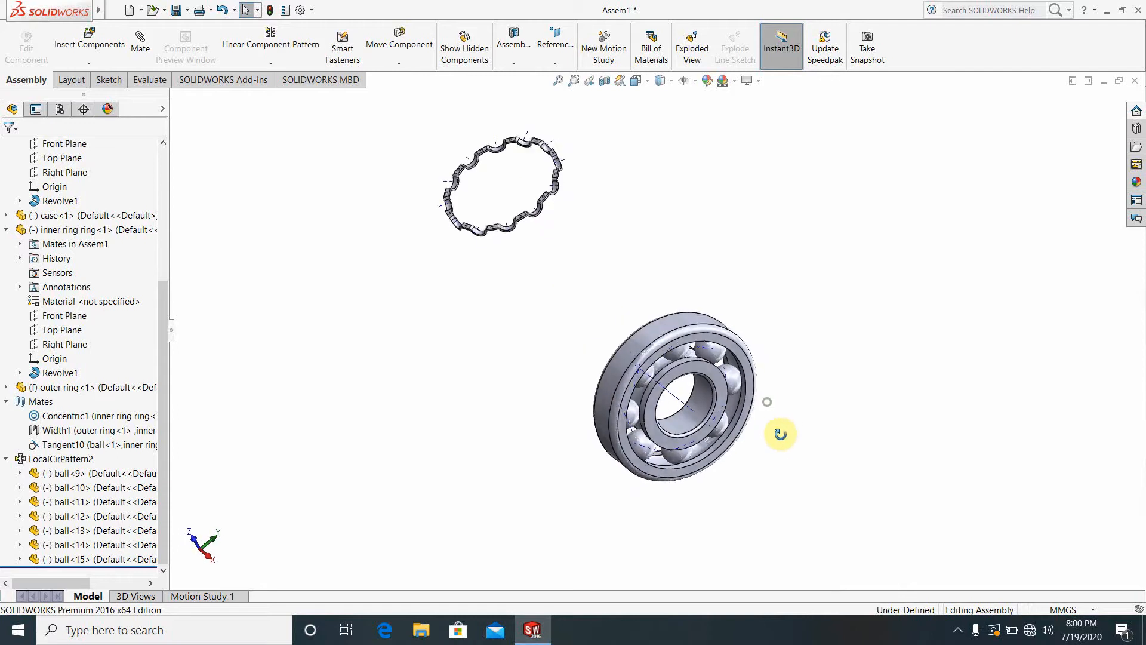
scroll(594, 226, "down", 3)
scroll(684, 281, "up", 3)
scroll(741, 389, "up", 2)
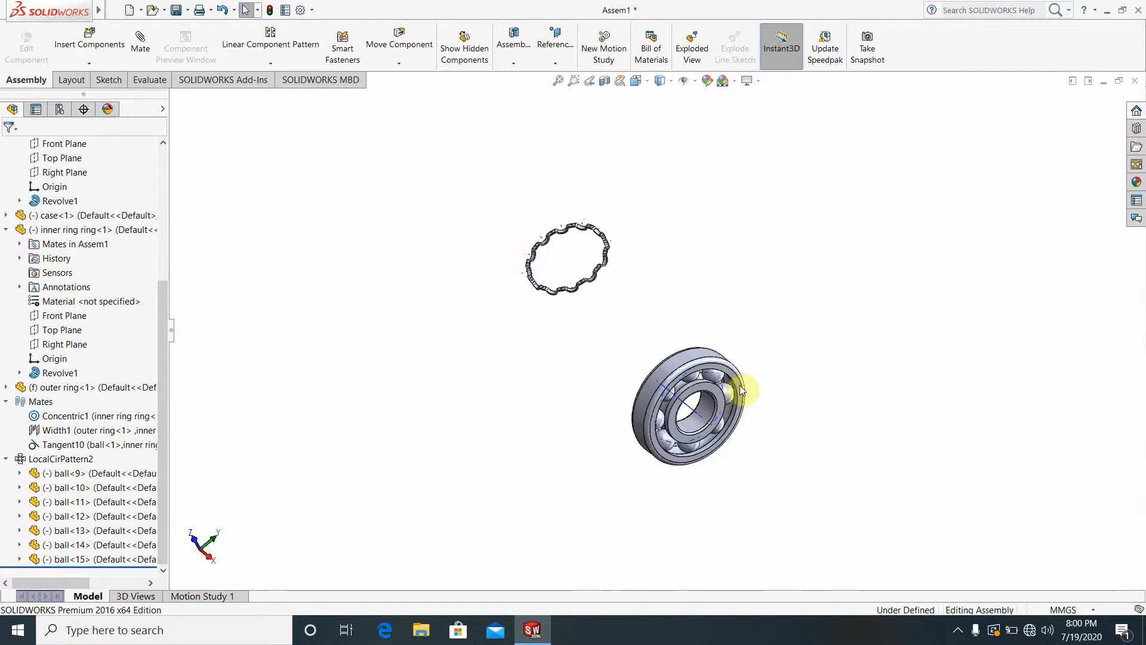
scroll(743, 393, "down", 3)
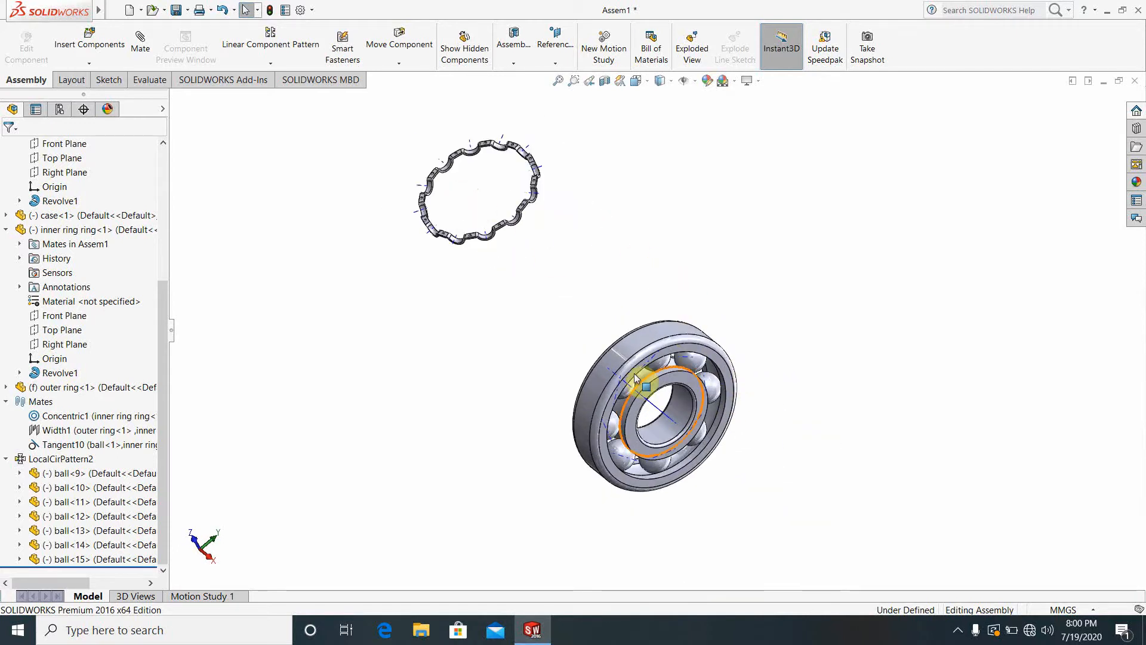
left_click(399, 62)
left_click(414, 94)
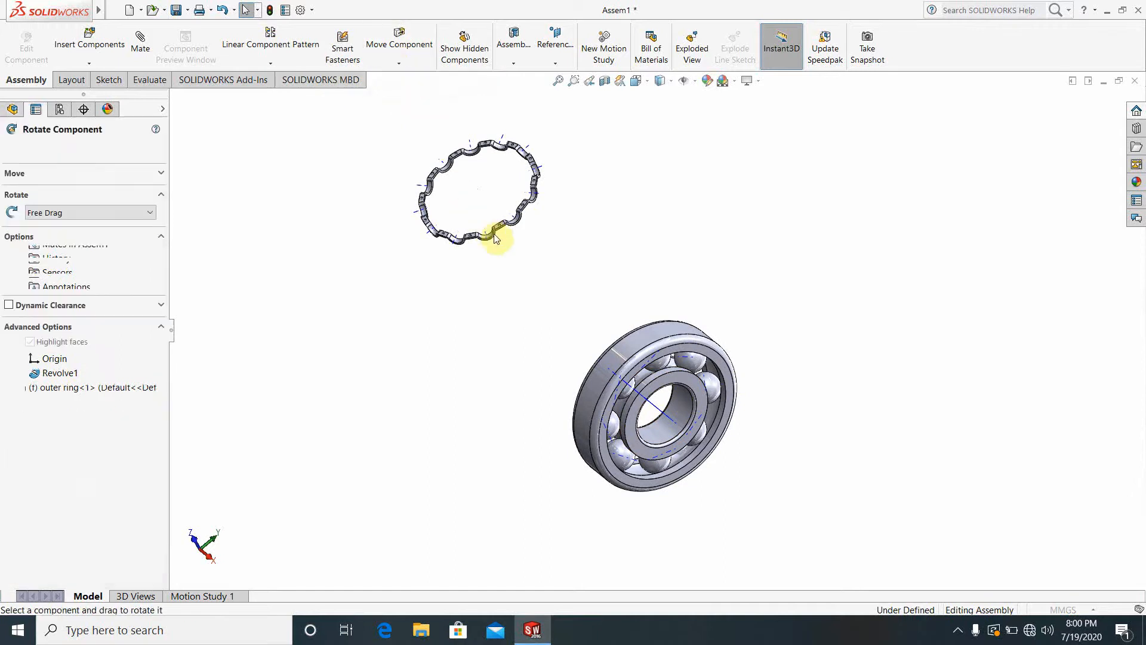
scroll(512, 227, "down", 5)
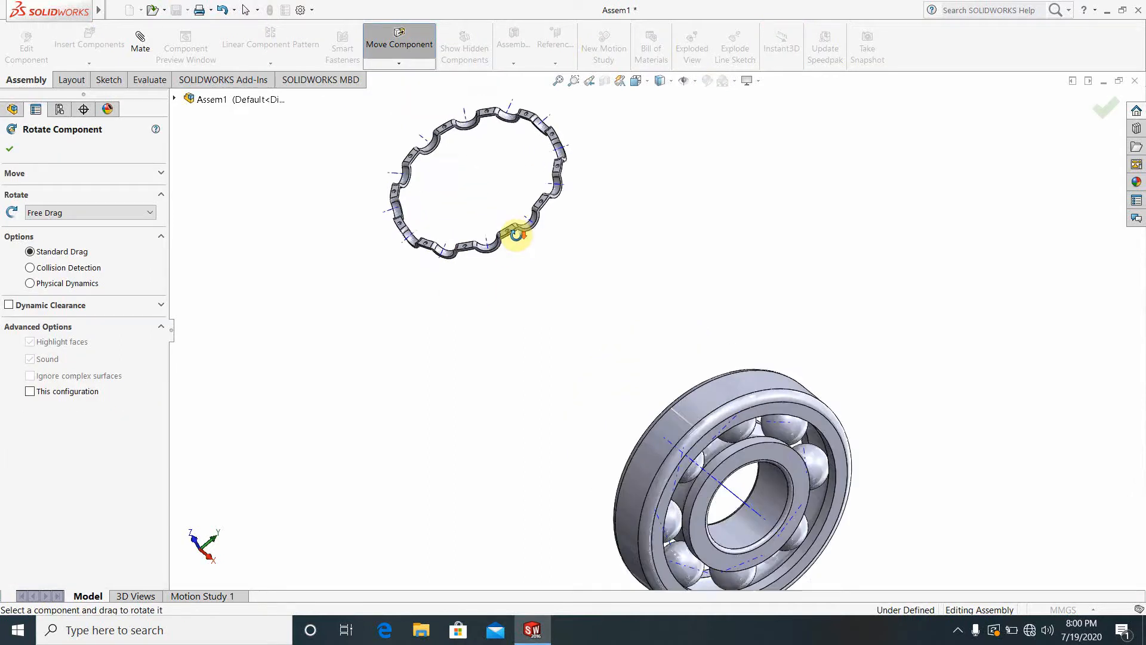
scroll(488, 190, "up", 6)
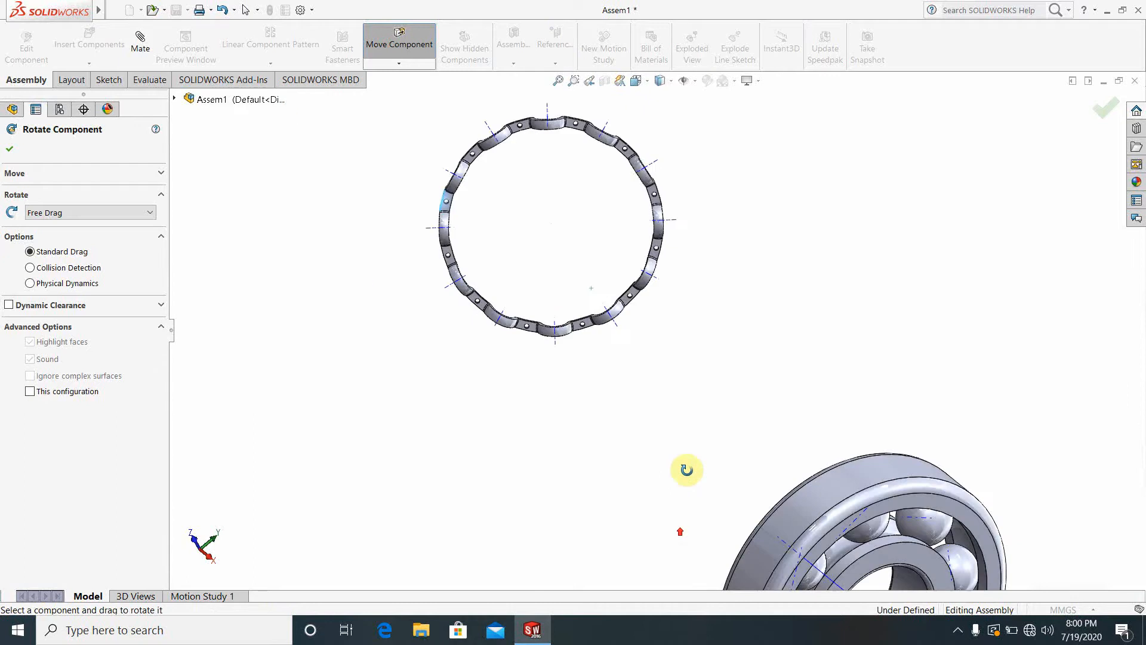
scroll(649, 291, "down", 2)
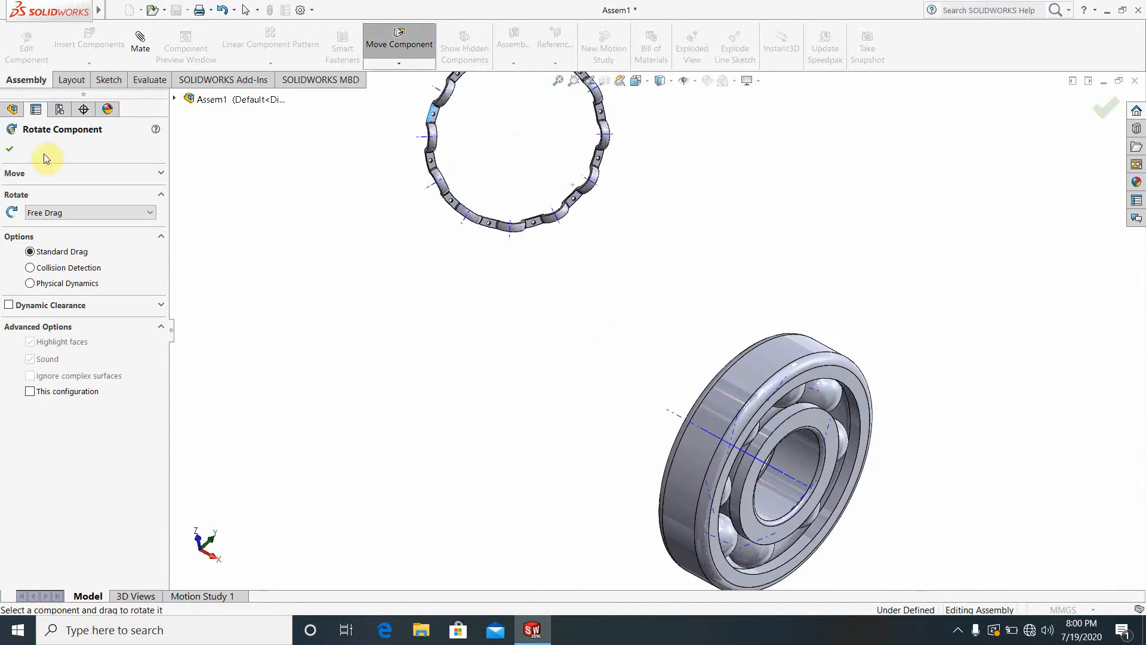
- Add a Coincident mate between the cage's central axis and the outer ring's axis
left_click(140, 42)
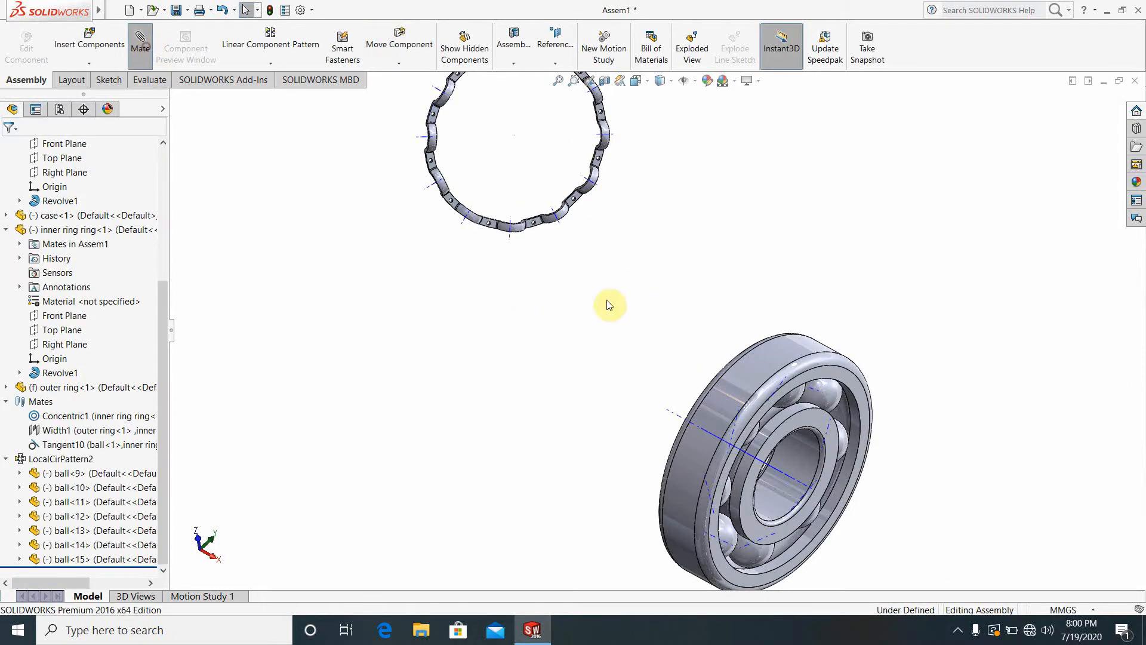
middle_click_drag(589, 187, 673, 299)
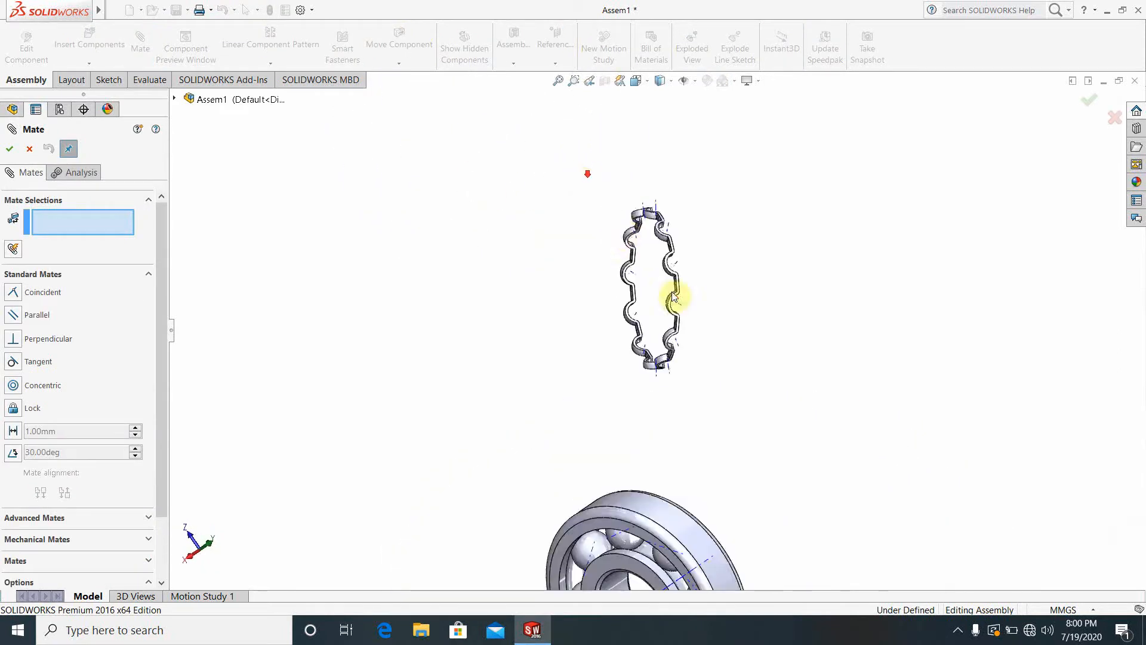
scroll(658, 268, "down", 4)
scroll(635, 250, "down", 5)
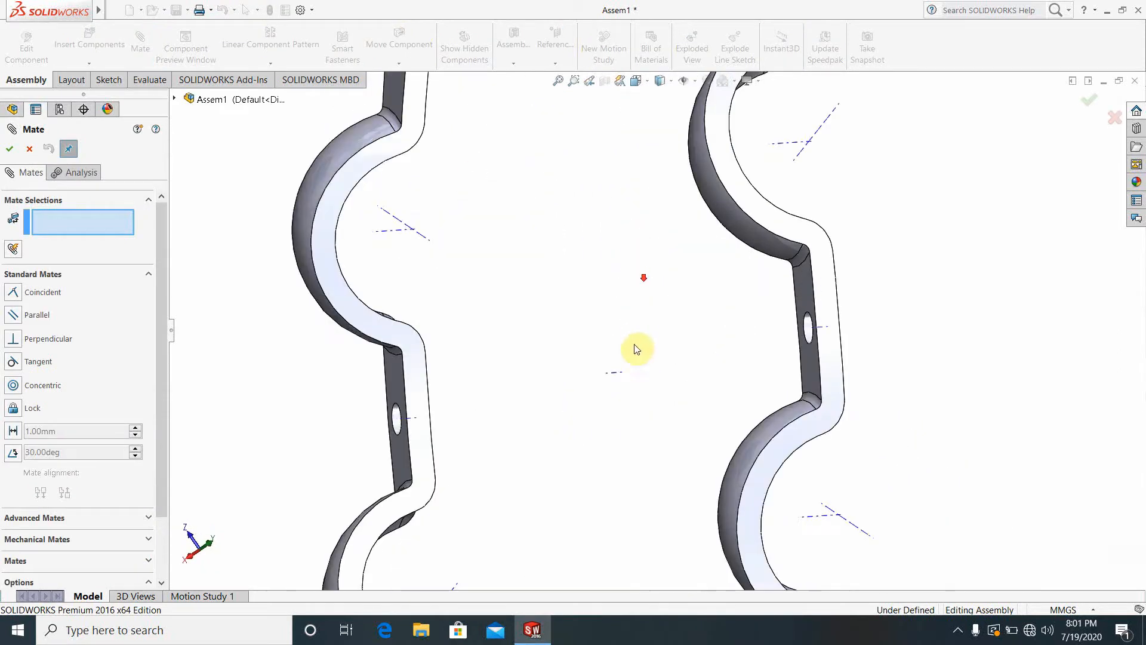
left_click(614, 377)
scroll(680, 436, "up", 8)
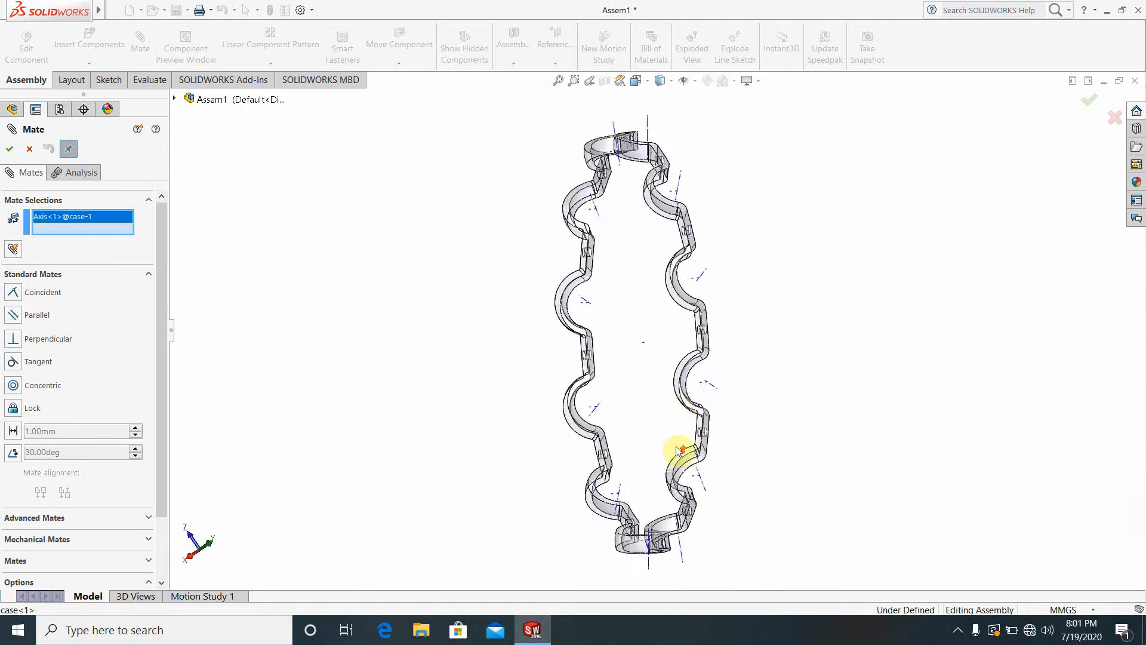
middle_click_drag(694, 438, 822, 438)
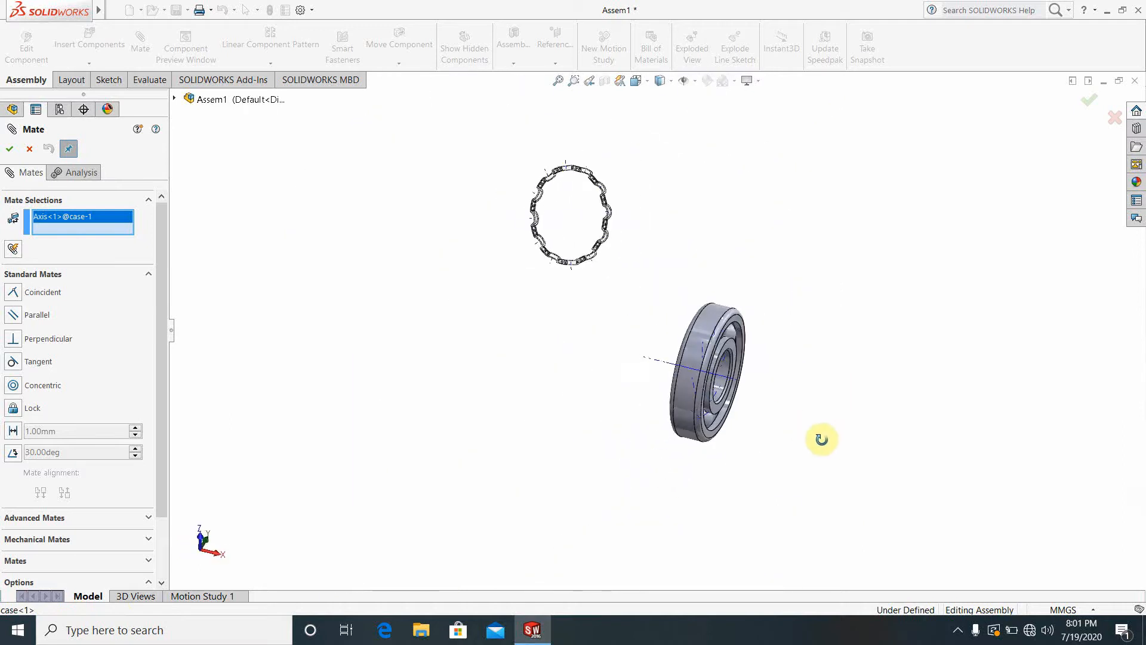
scroll(735, 400, "down", 5)
left_click(695, 339)
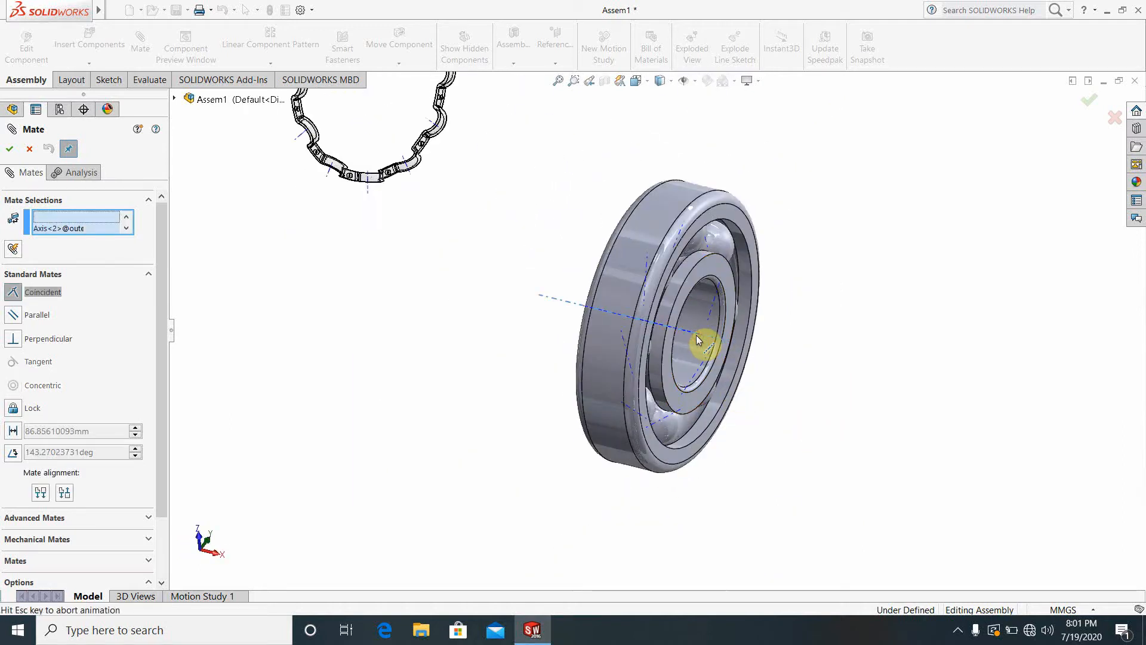
left_click(10, 151)
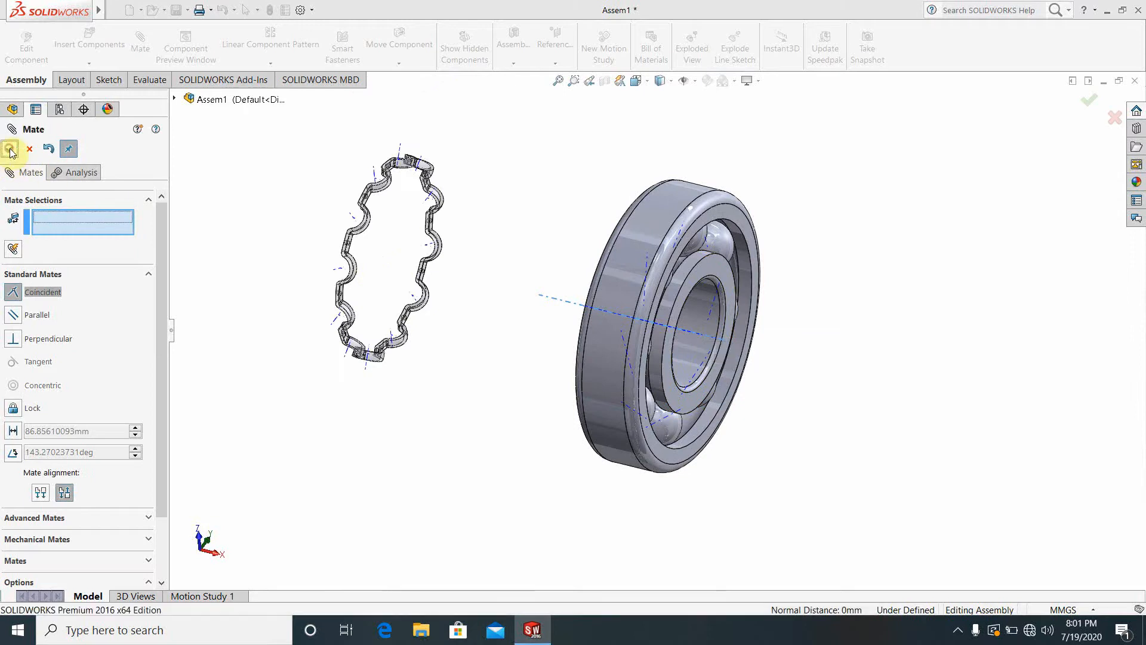
- Slide the cage along the shared axis through to the other side of the bearing
left_click(328, 419)
left_click_drag(340, 304, 754, 442)
scroll(716, 299, "down", 2)
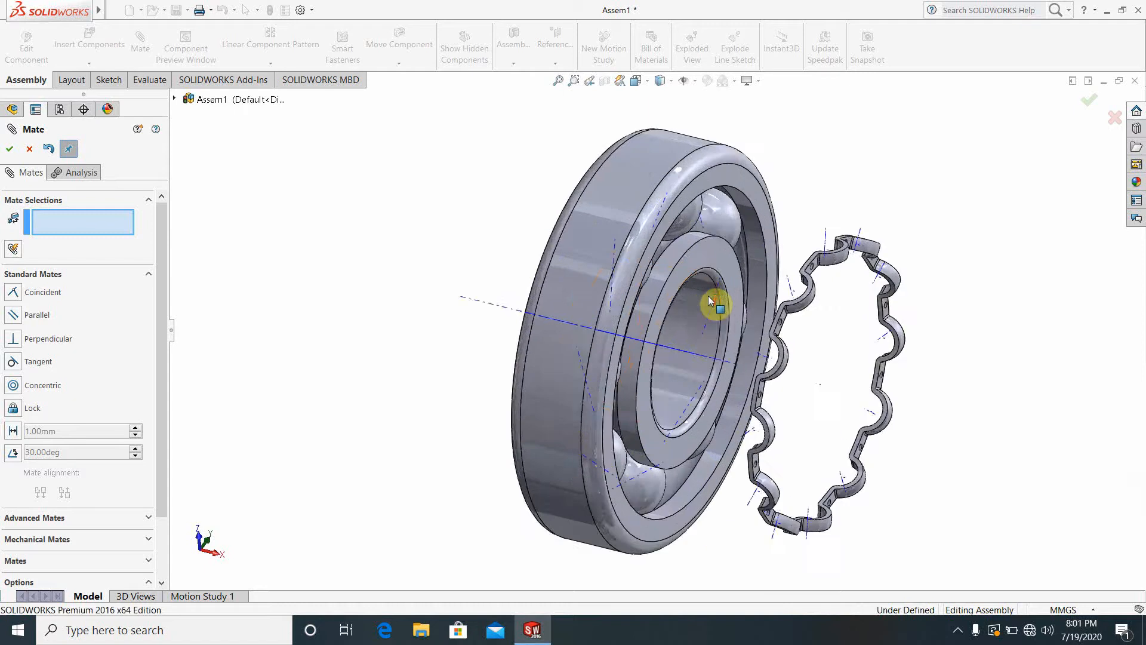
- Try to add a Concentric mate between one of the patterned balls and the inner face of a cage pocket
middle_click_drag(714, 302, 669, 282)
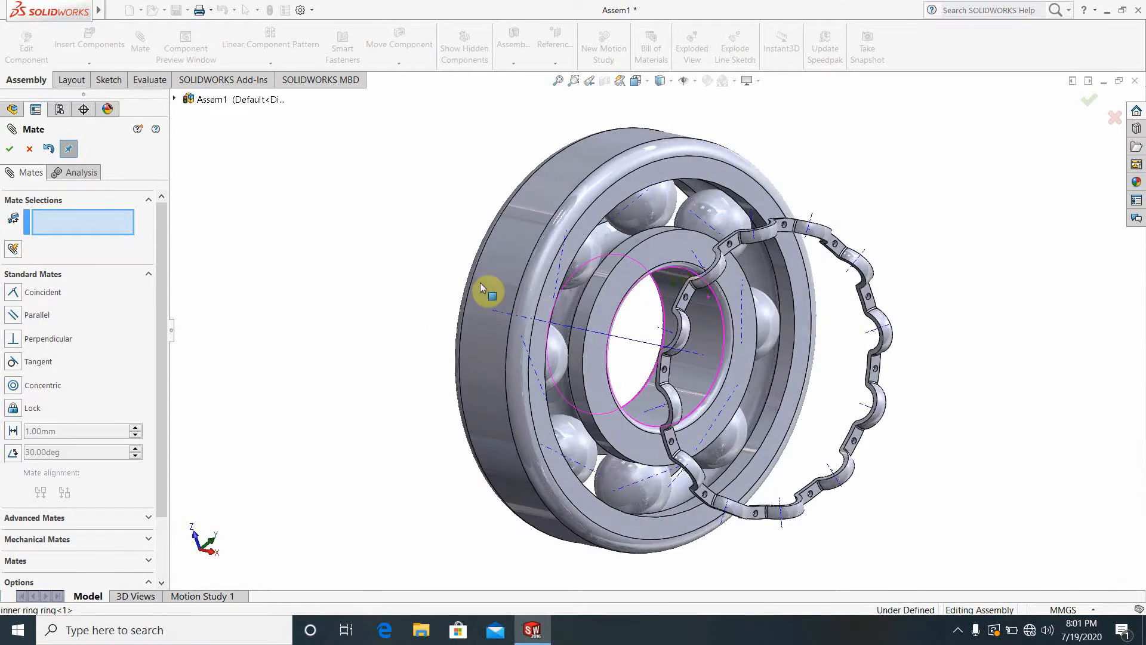
left_click(663, 215)
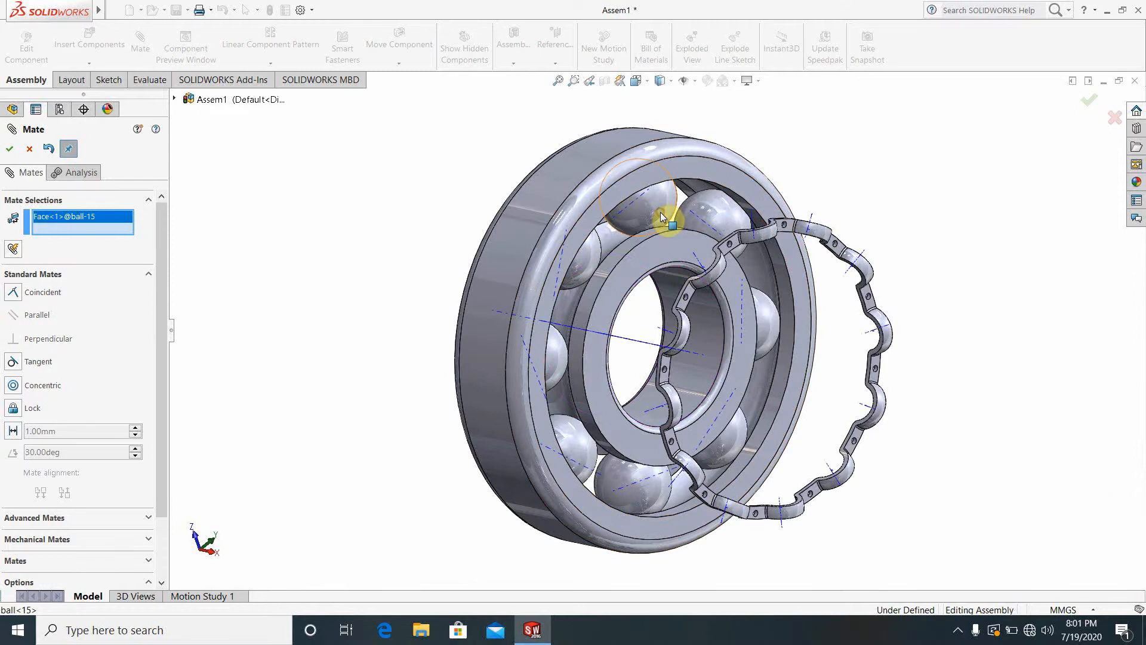
middle_click_drag(796, 373, 827, 447)
scroll(895, 460, "down", 5)
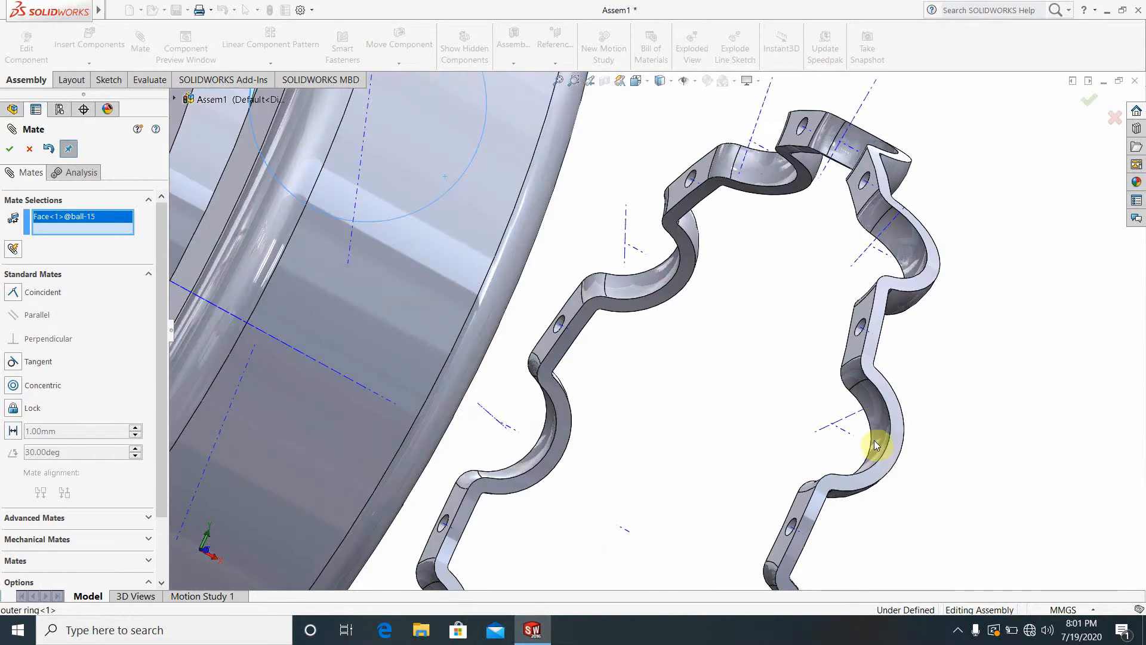
left_click(875, 424)
scroll(671, 384, "up", 4)
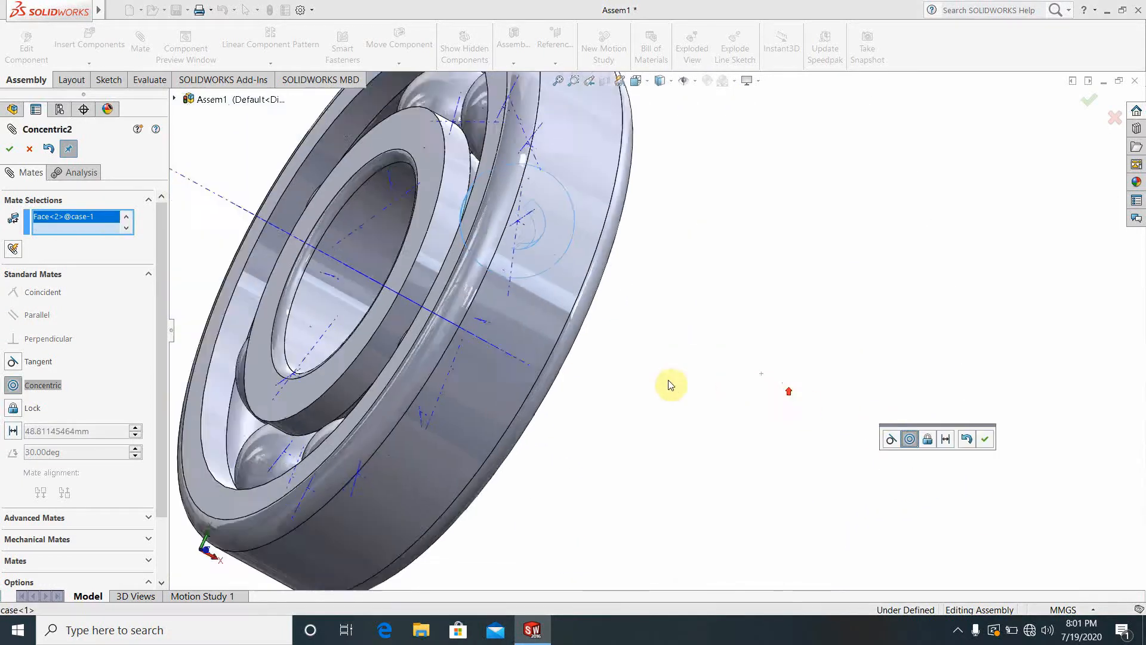
middle_click_drag(671, 384, 618, 254)
scroll(693, 361, "up", 3)
scroll(702, 367, "down", 2)
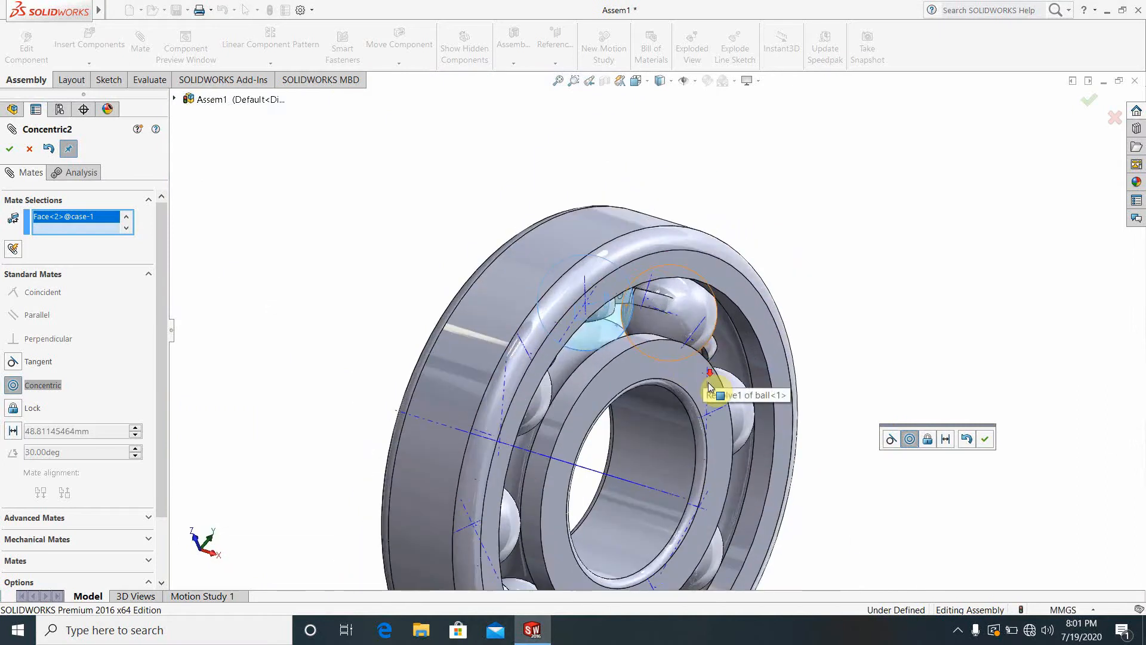
middle_click_drag(708, 383, 660, 363)
scroll(973, 493, "up", 7)
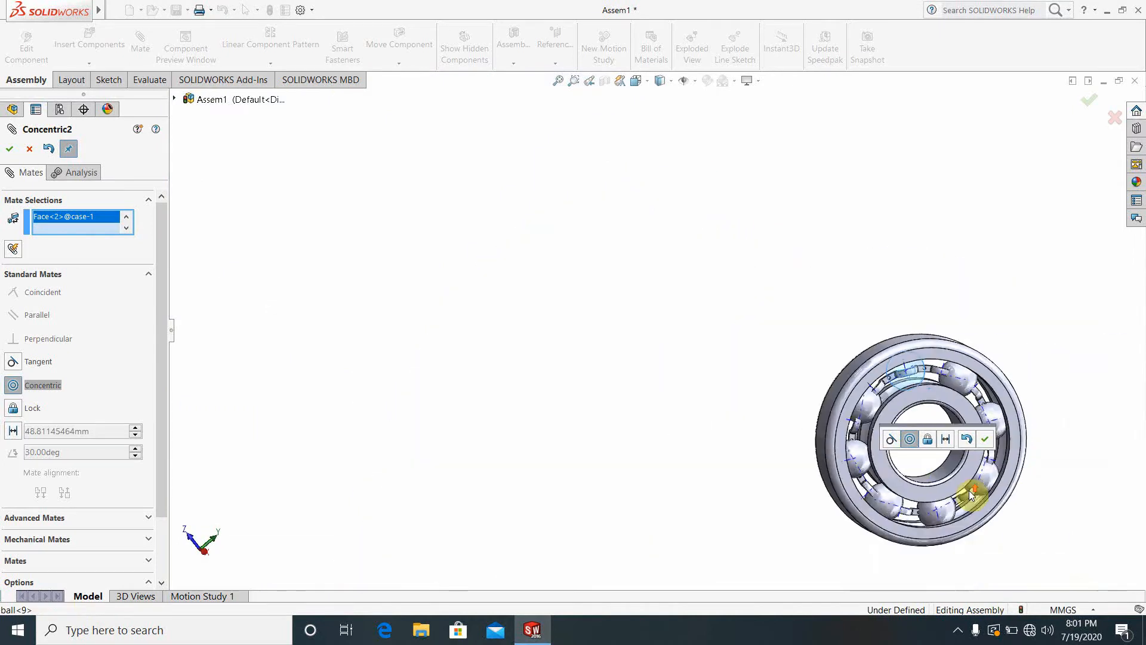
scroll(839, 410, "down", 6)
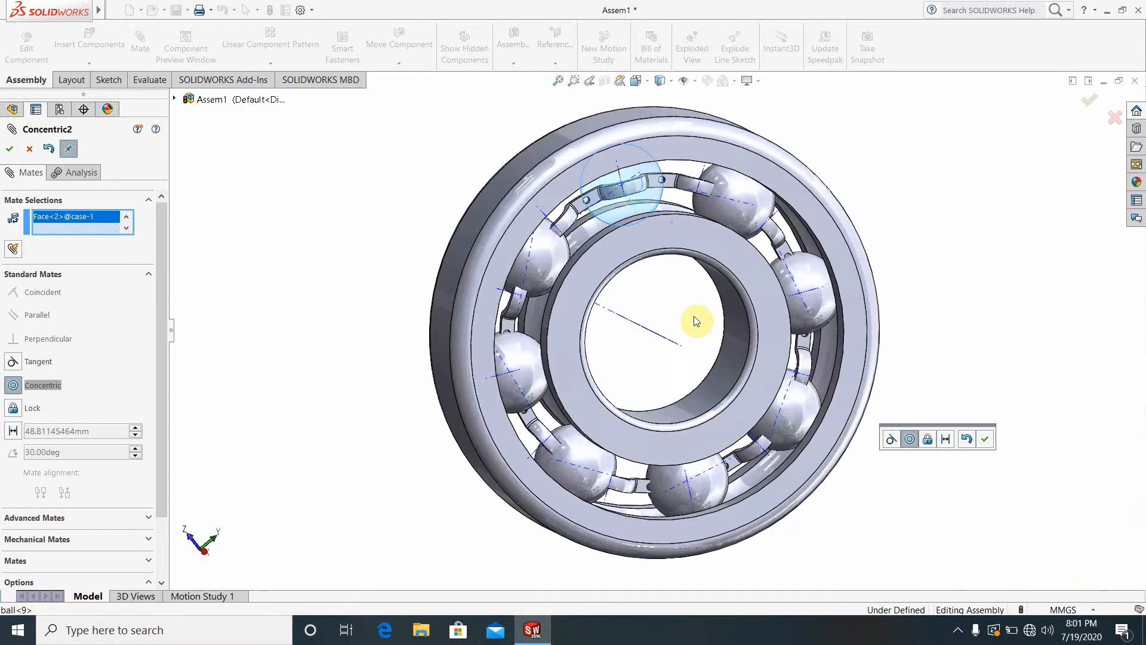
scroll(696, 321, "down", 1)
middle_click_drag(695, 320, 668, 317)
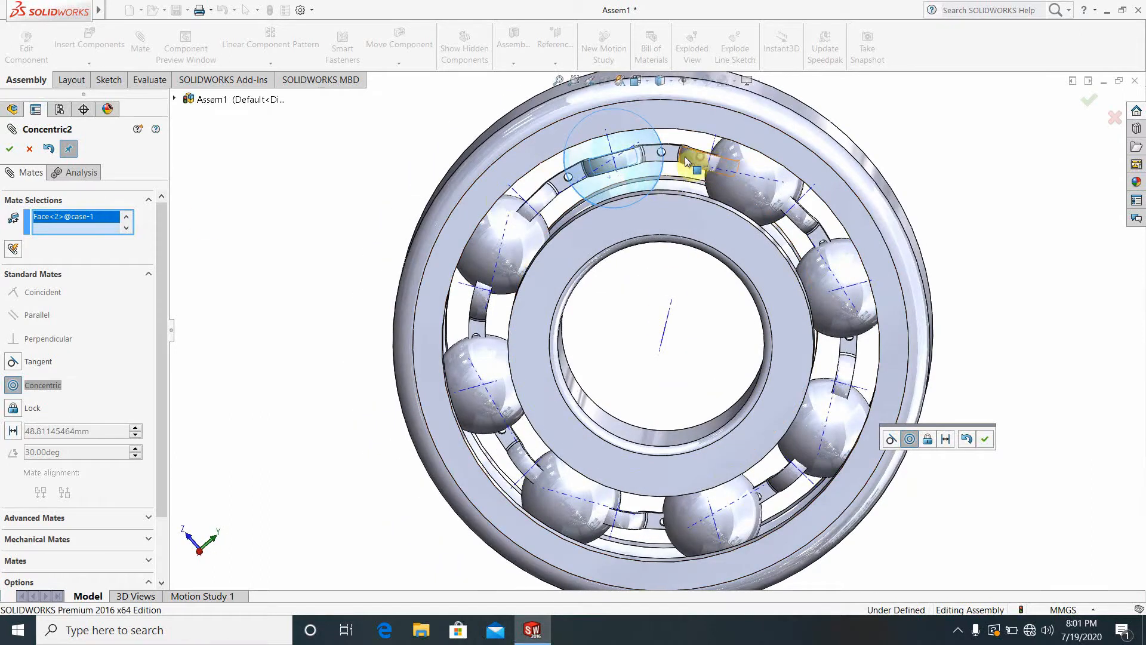
left_click_drag(687, 161, 582, 185)
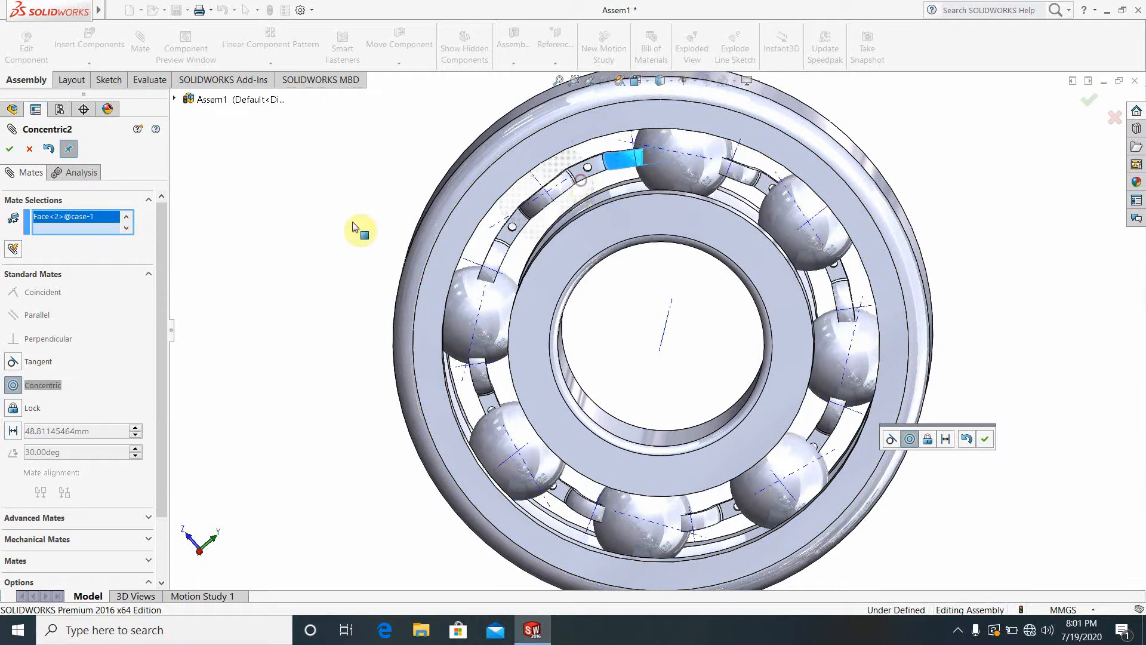
left_click(26, 149)
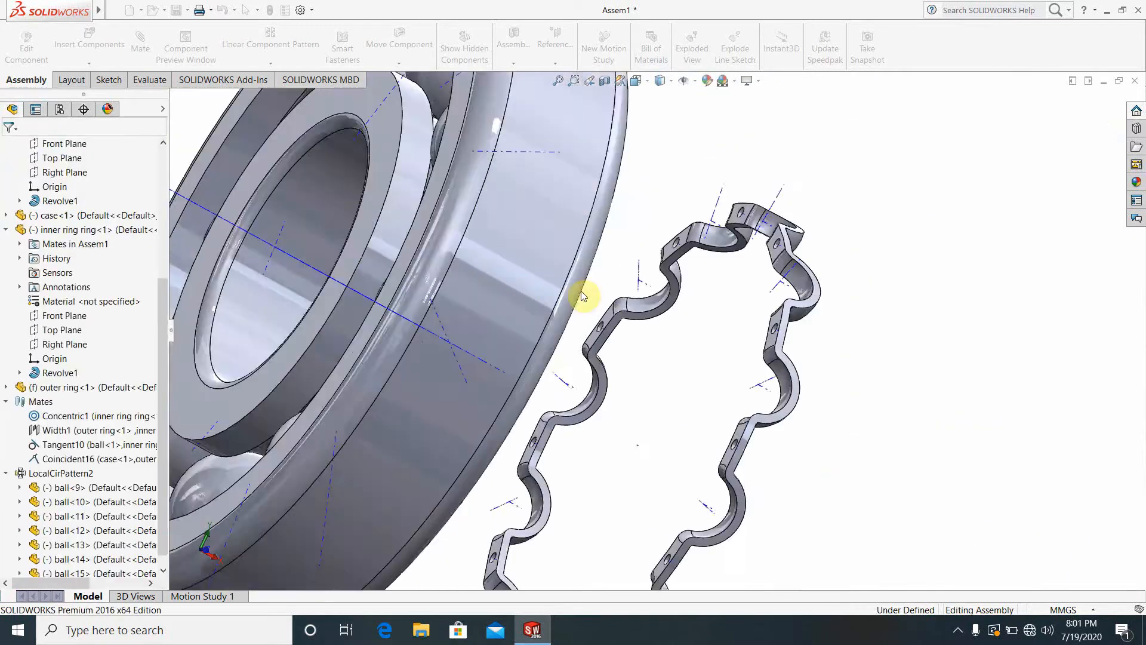
- Examine the cage's position relative to the balls and review the assembly's mates and patterned components
scroll(582, 295, "up", 4)
scroll(601, 405, "down", 2)
middle_click_drag(591, 396, 554, 295)
middle_click_drag(645, 384, 590, 315)
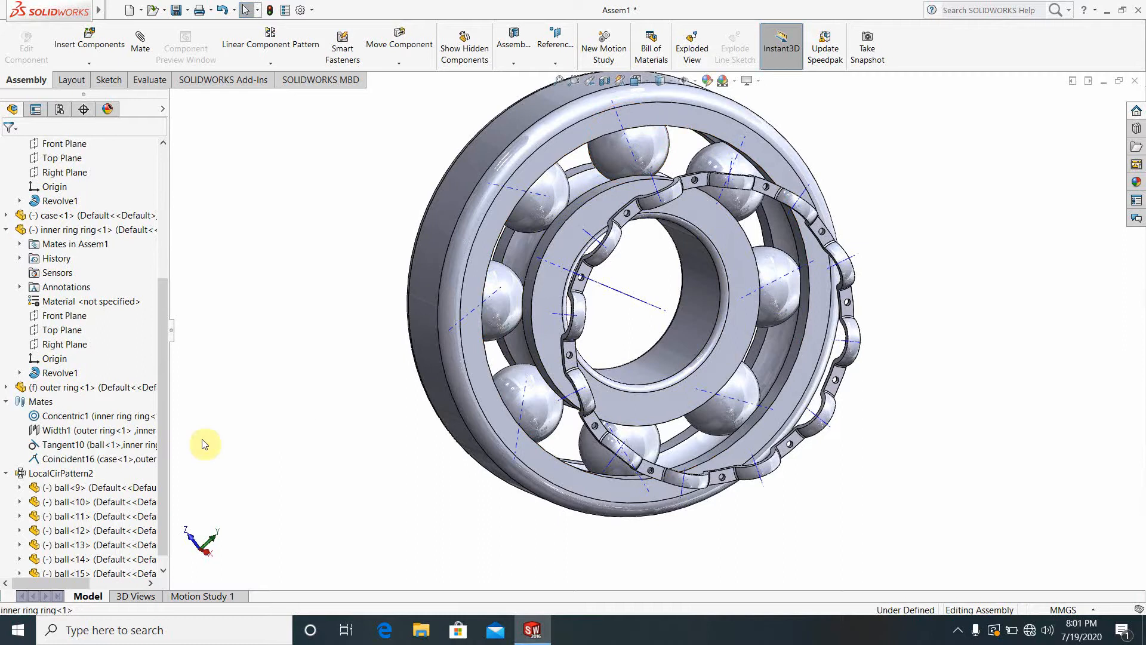
left_click_drag(165, 436, 168, 535)
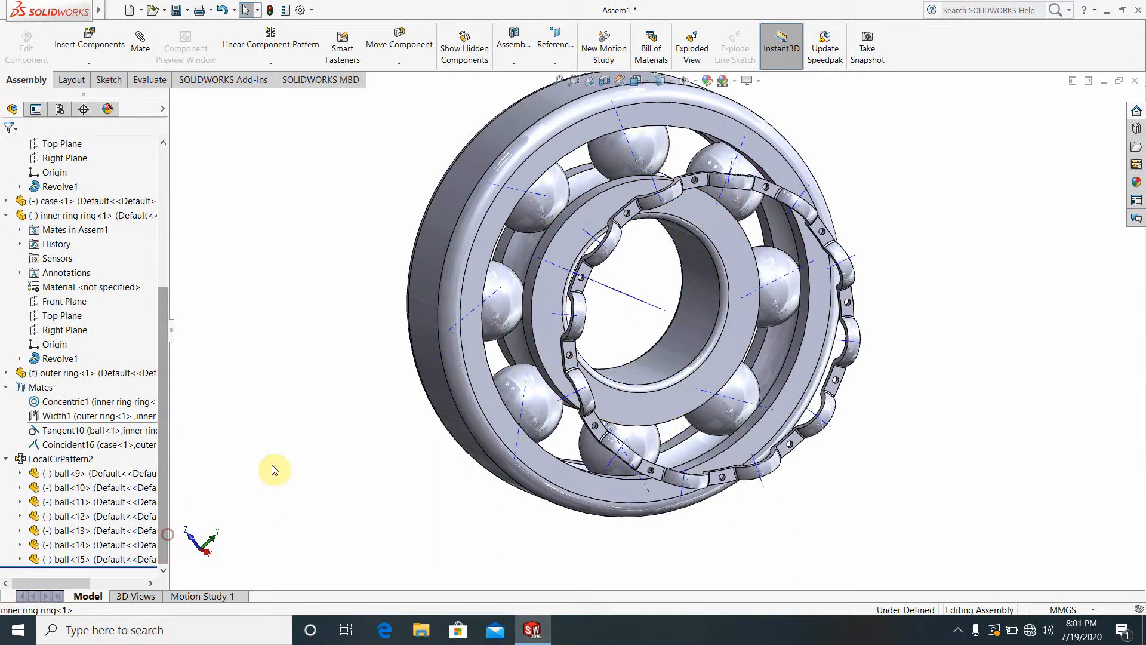
scroll(640, 350, "up", 5)
scroll(642, 299, "down", 5)
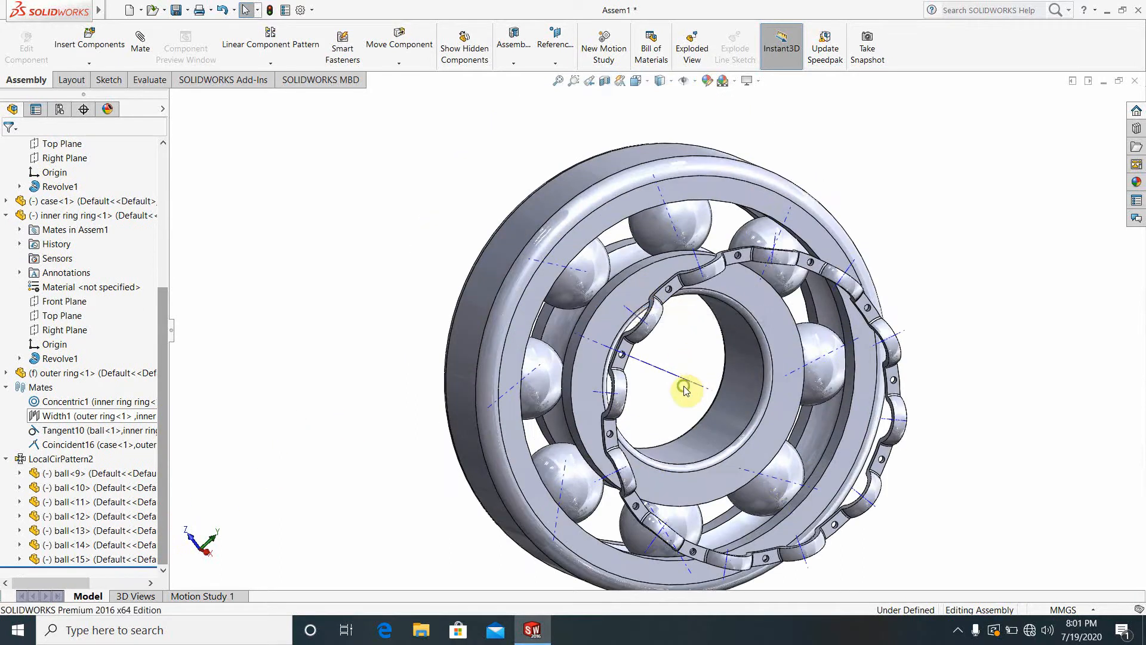
middle_click_drag(683, 387, 745, 361)
scroll(747, 356, "up", 3)
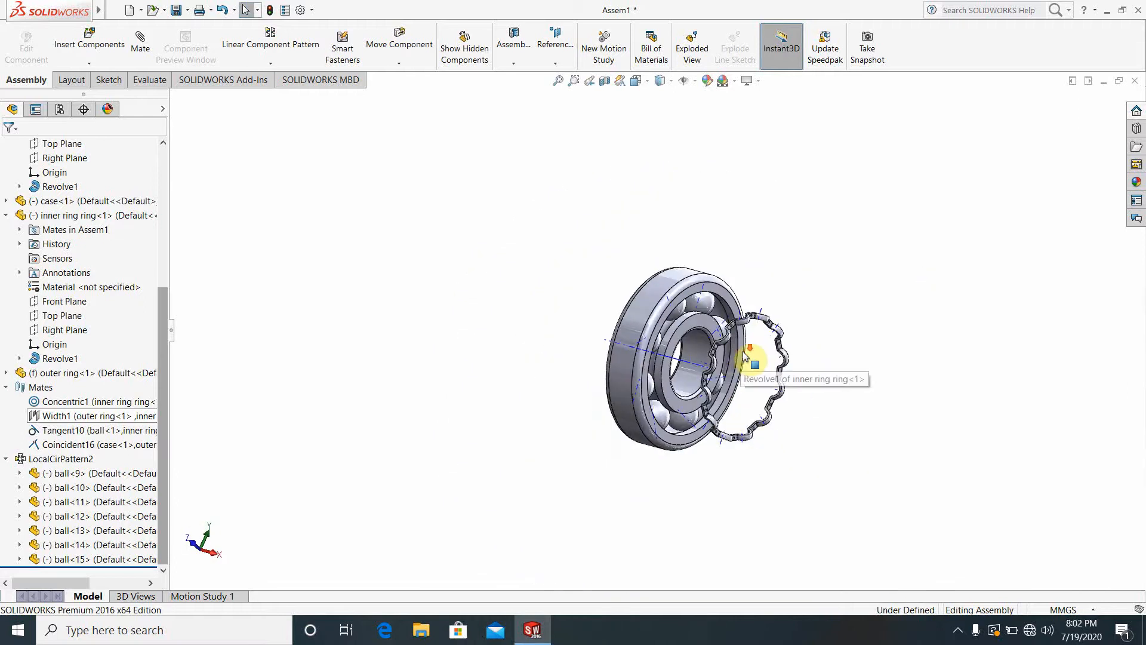
scroll(796, 406, "down", 3)
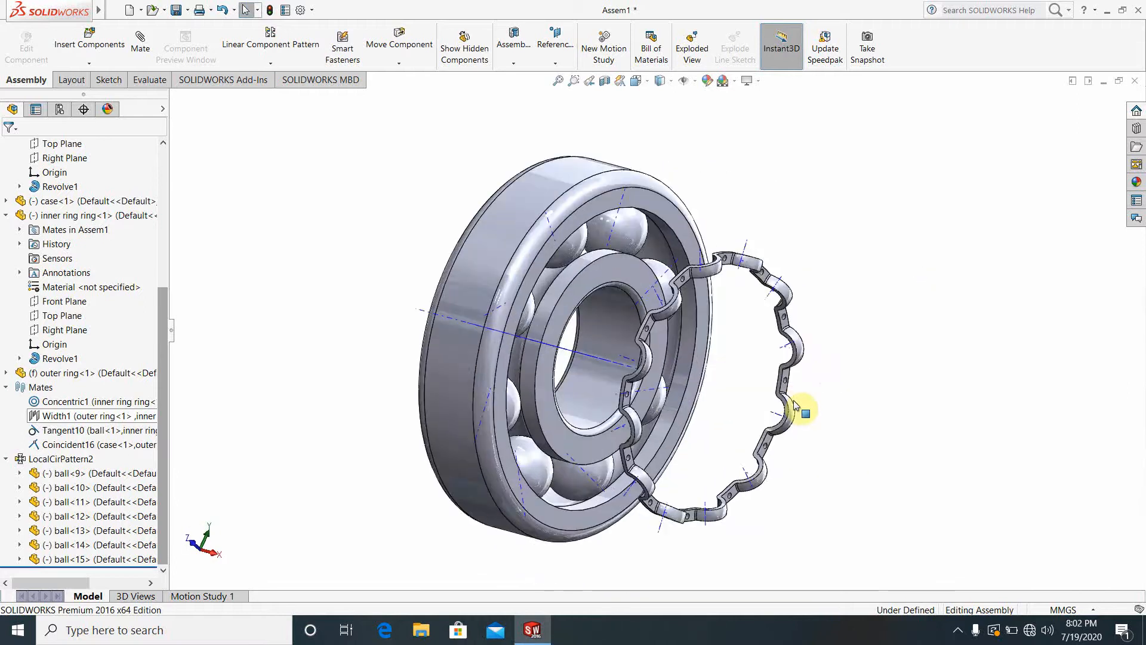
left_click(960, 632)
right_click(959, 602)
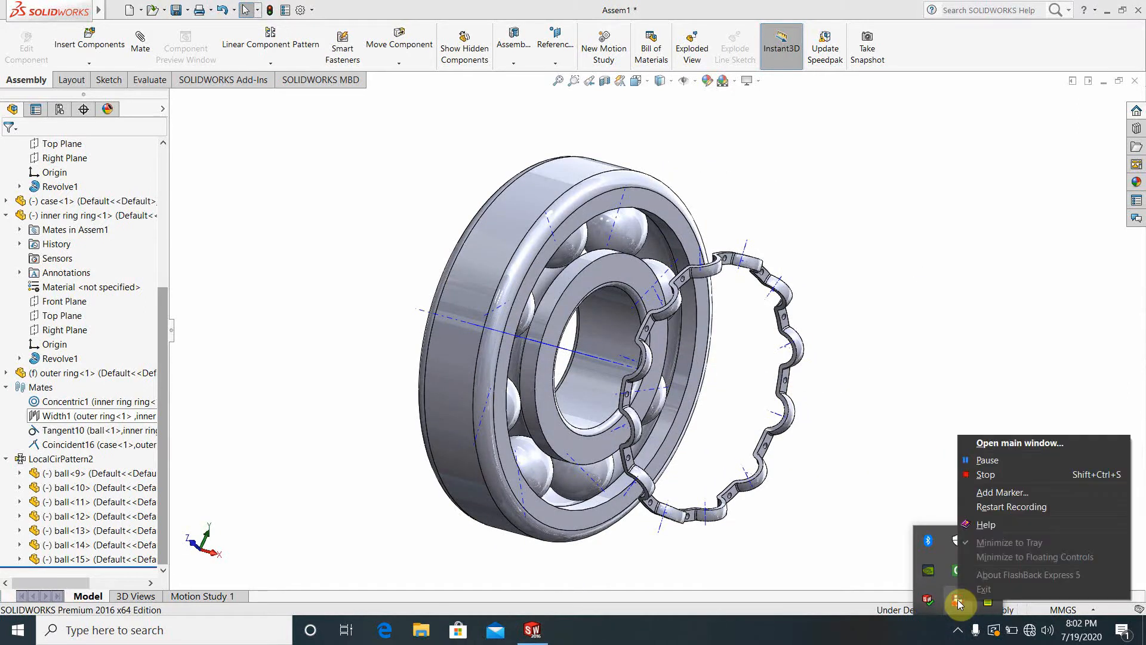
left_click(1009, 460)
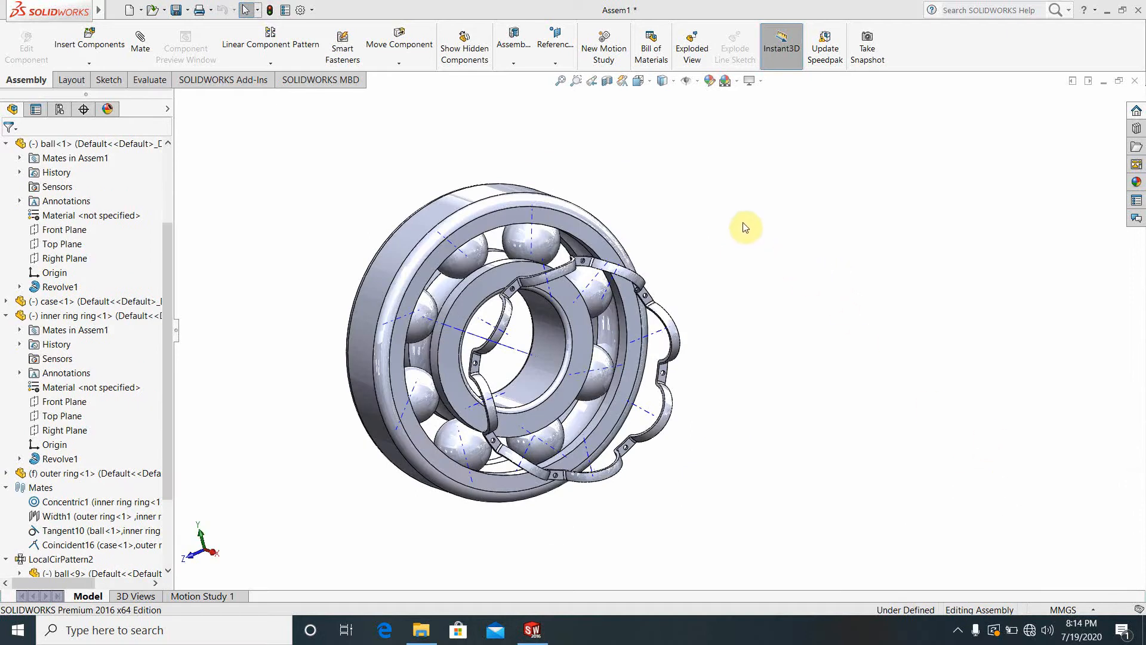
- Add a Concentric mate between one of the patterned balls and the inner face of a cage pocket, and finish mating
scroll(559, 320, "down", 2)
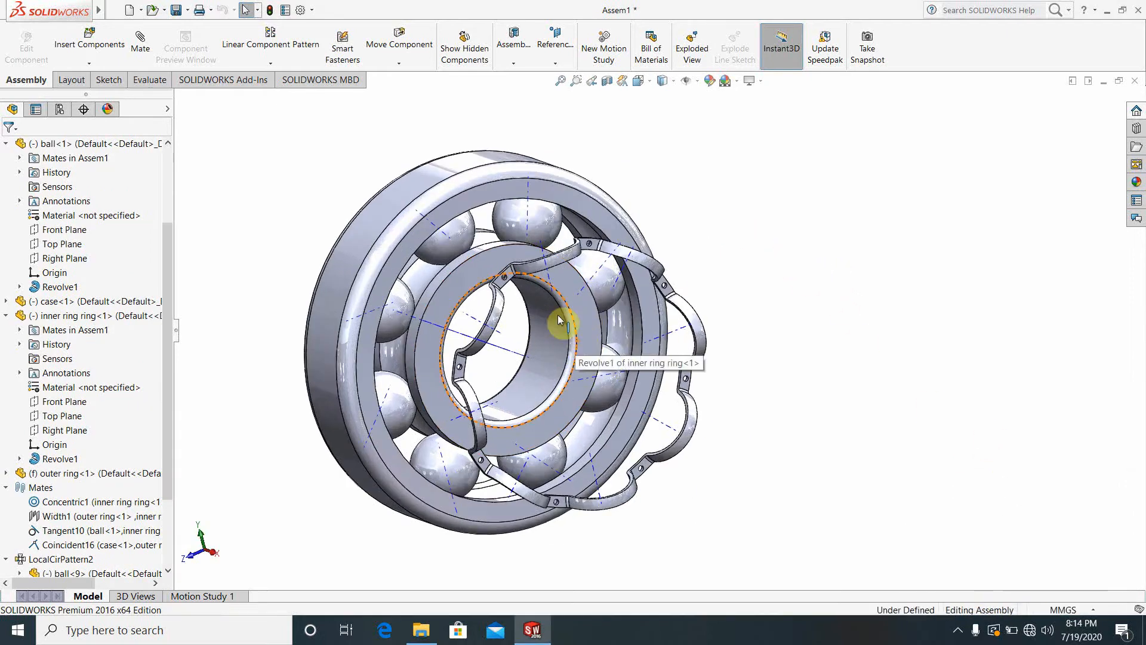
scroll(559, 320, "down", 2)
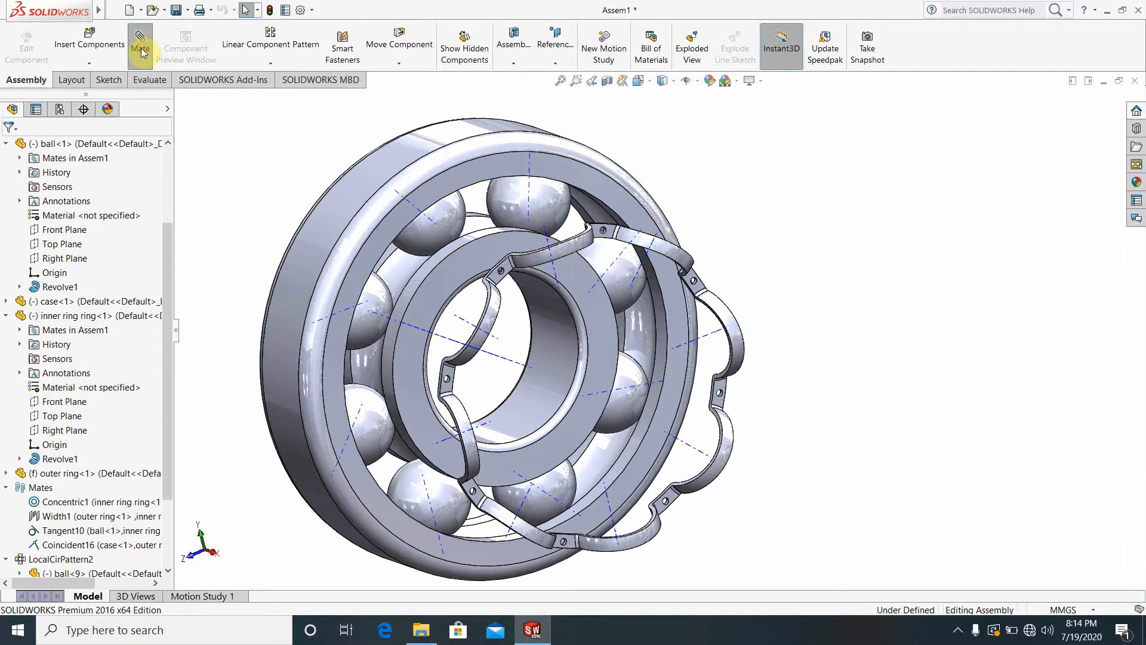
scroll(517, 265, "down", 2)
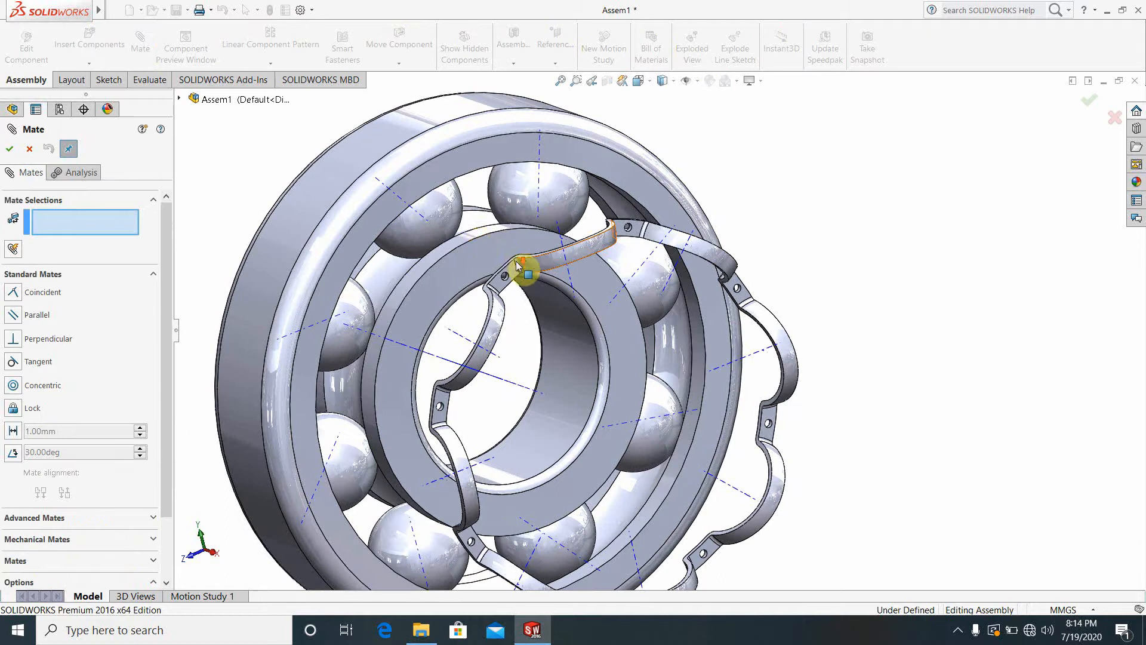
left_click(430, 219)
middle_click_drag(561, 275, 652, 451)
scroll(583, 255, "down", 5)
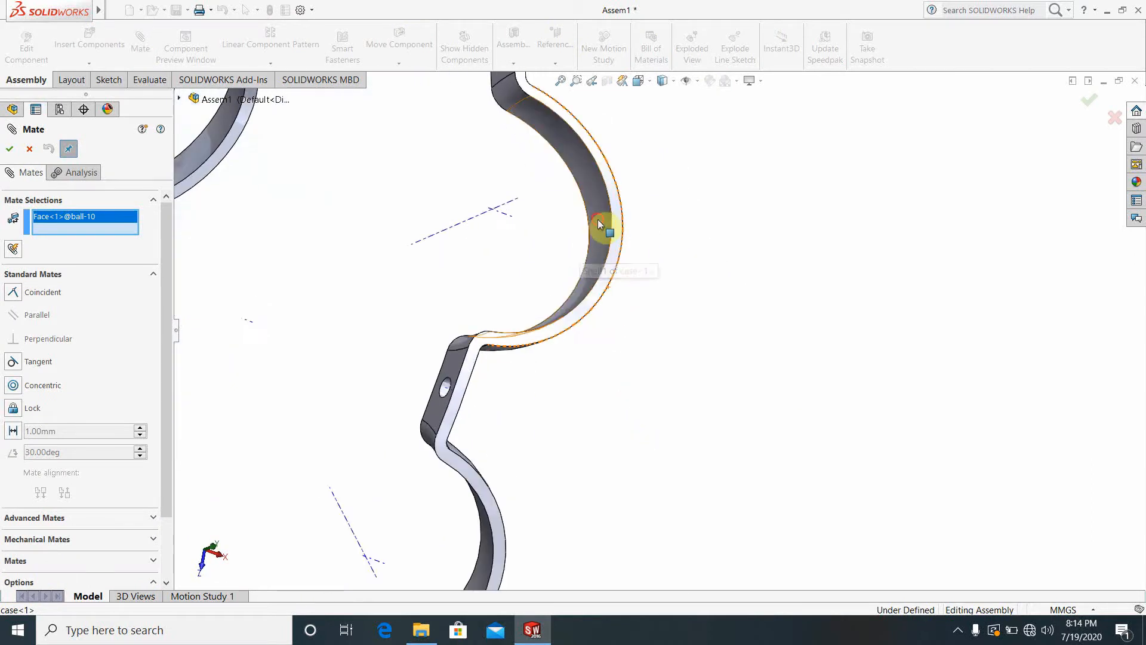
left_click(597, 220)
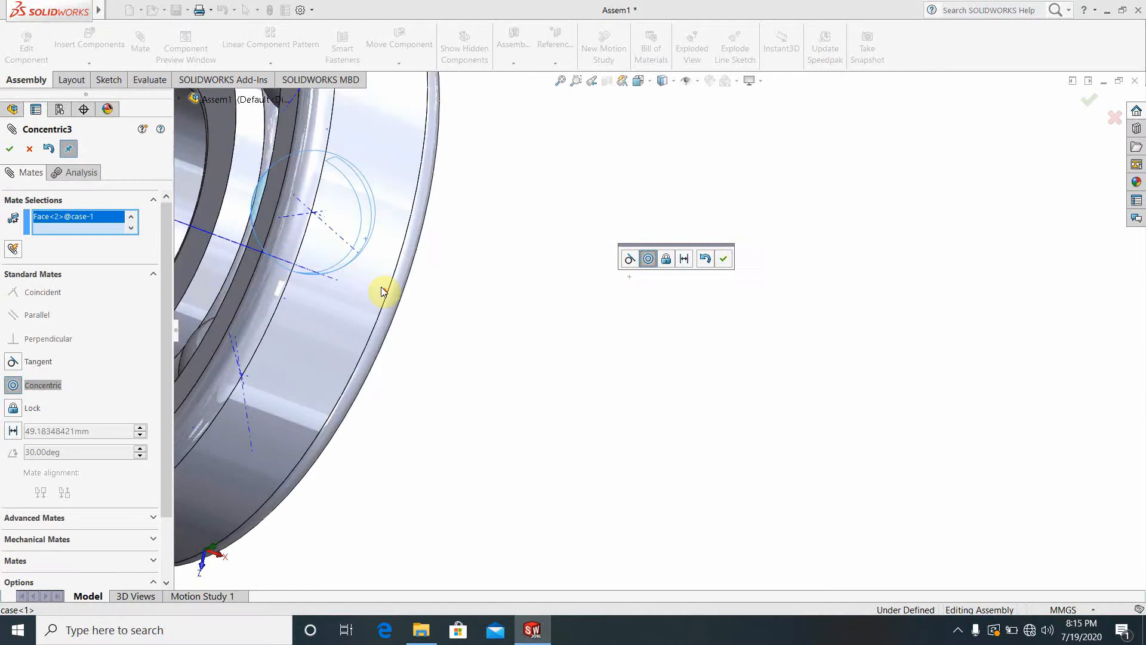
scroll(522, 324, "up", 5)
middle_click_drag(524, 332, 386, 233)
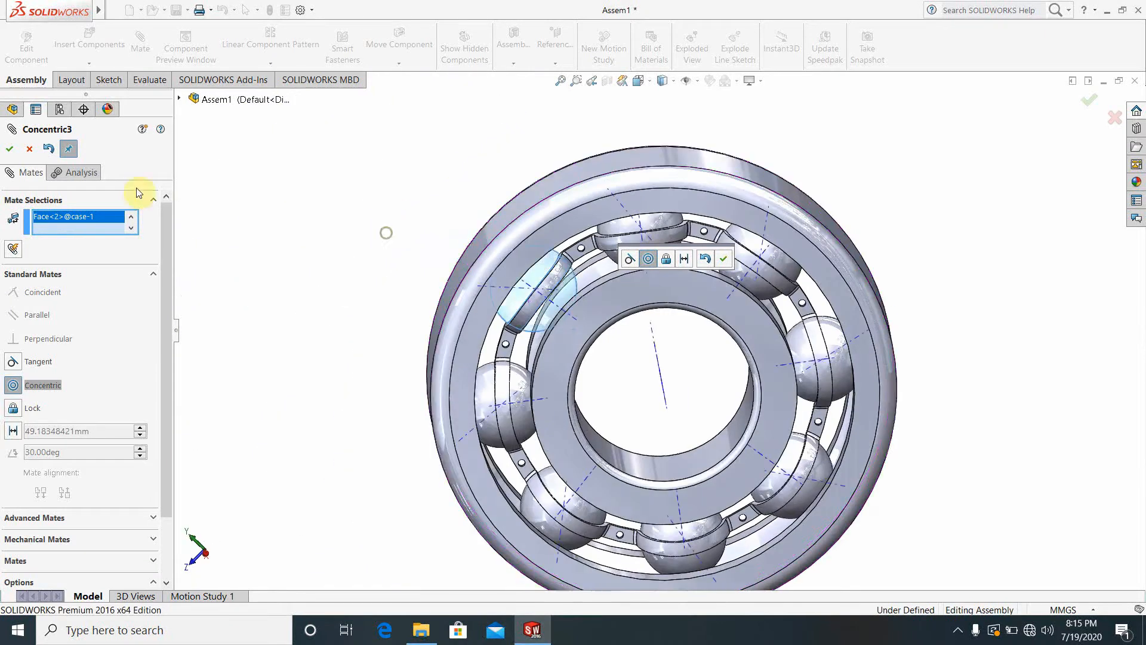
left_click(8, 149)
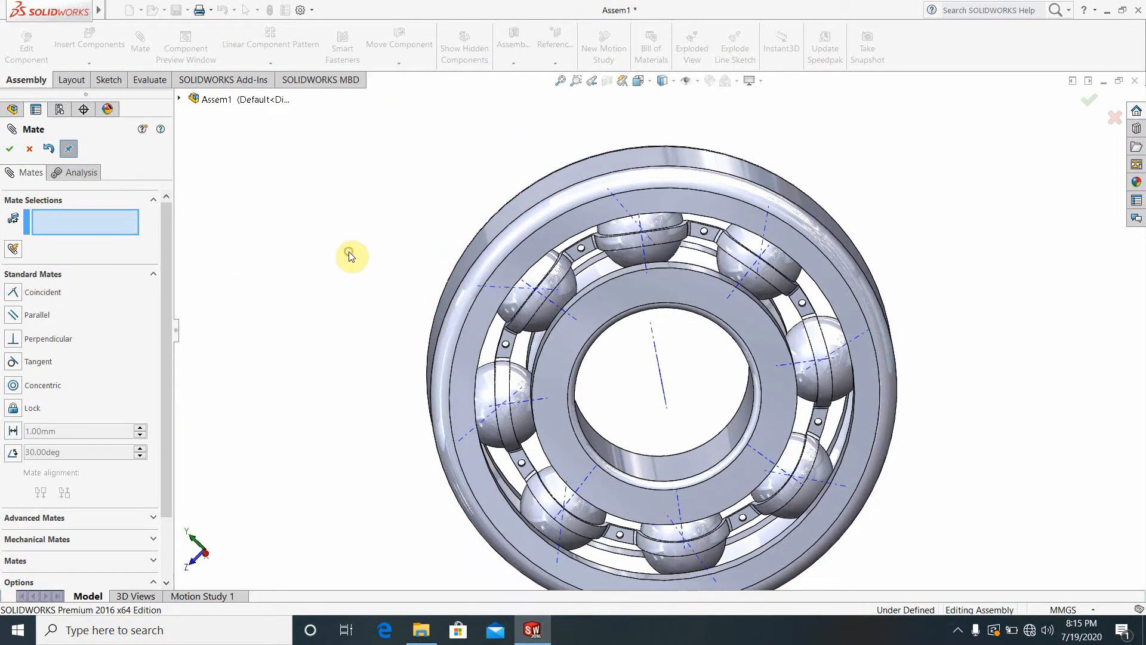
scroll(577, 377, "up", 3)
middle_click_drag(577, 358, 919, 369)
scroll(785, 322, "down", 5)
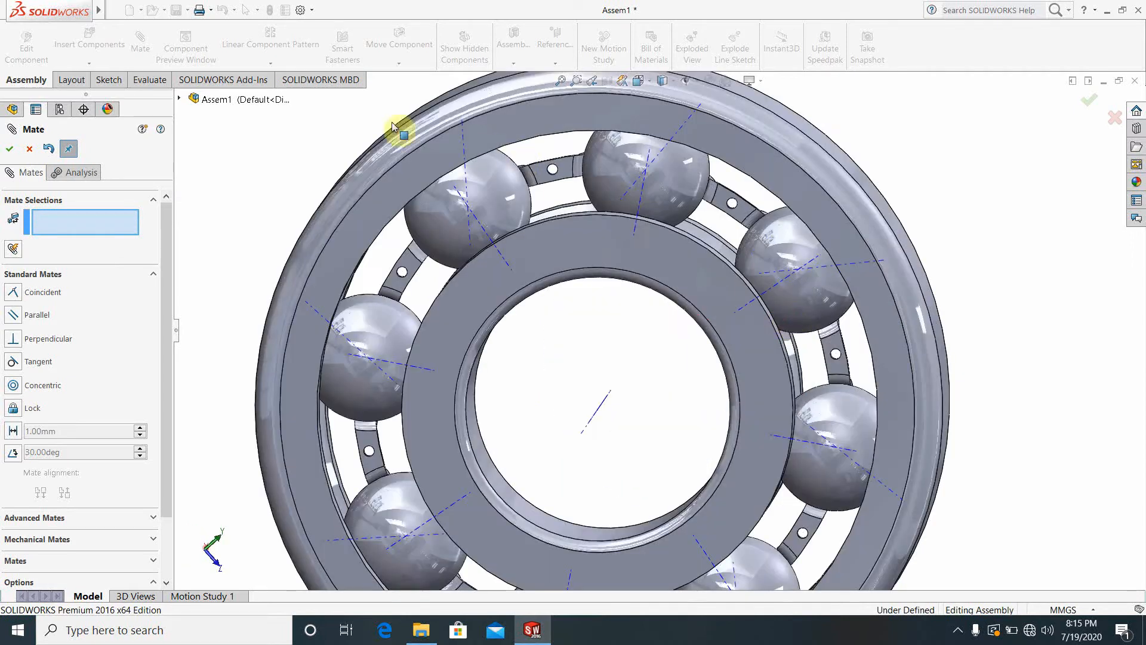
left_click(30, 149)
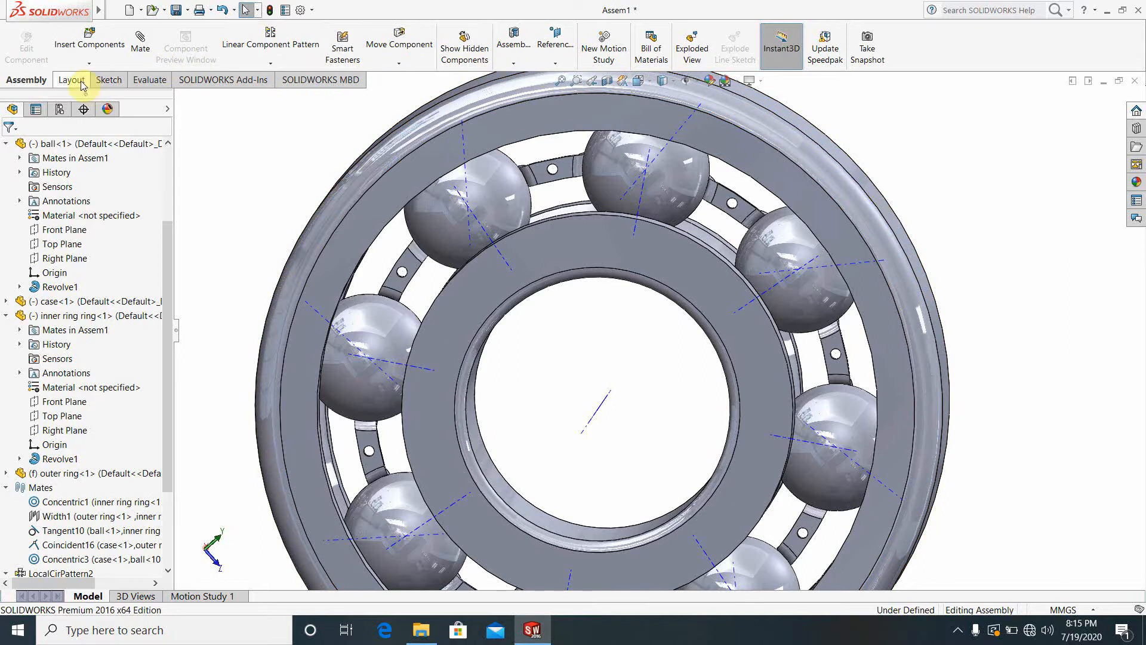
- Start Mirror Components with the flat face of a cage tab between two balls as the mirror plane
left_click(269, 65)
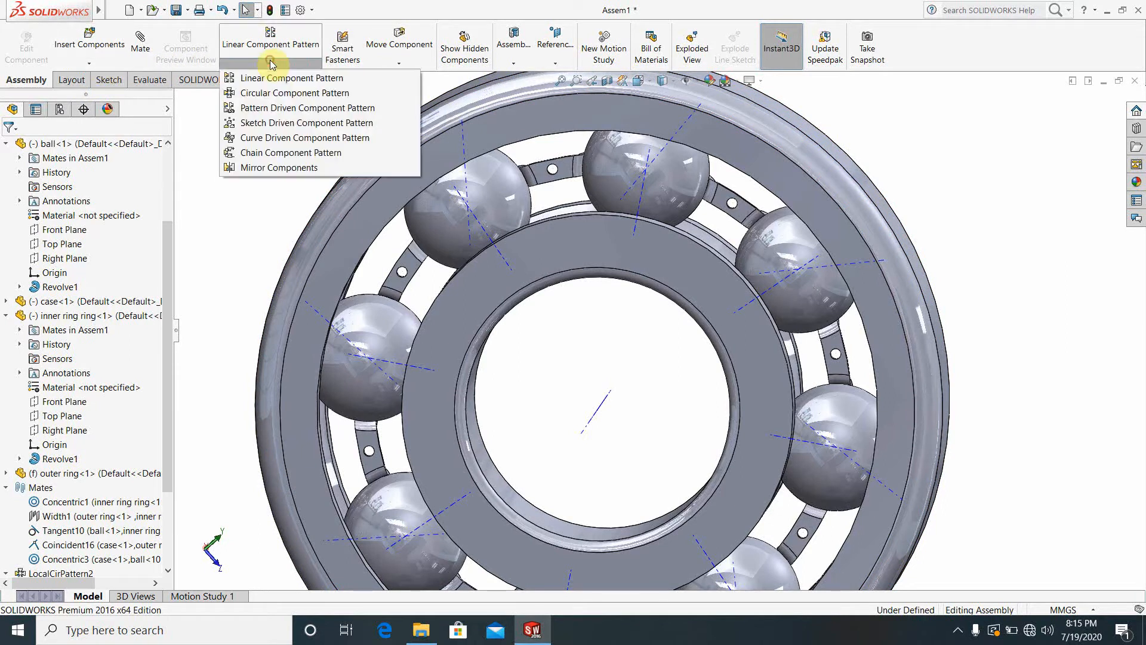
left_click(248, 169)
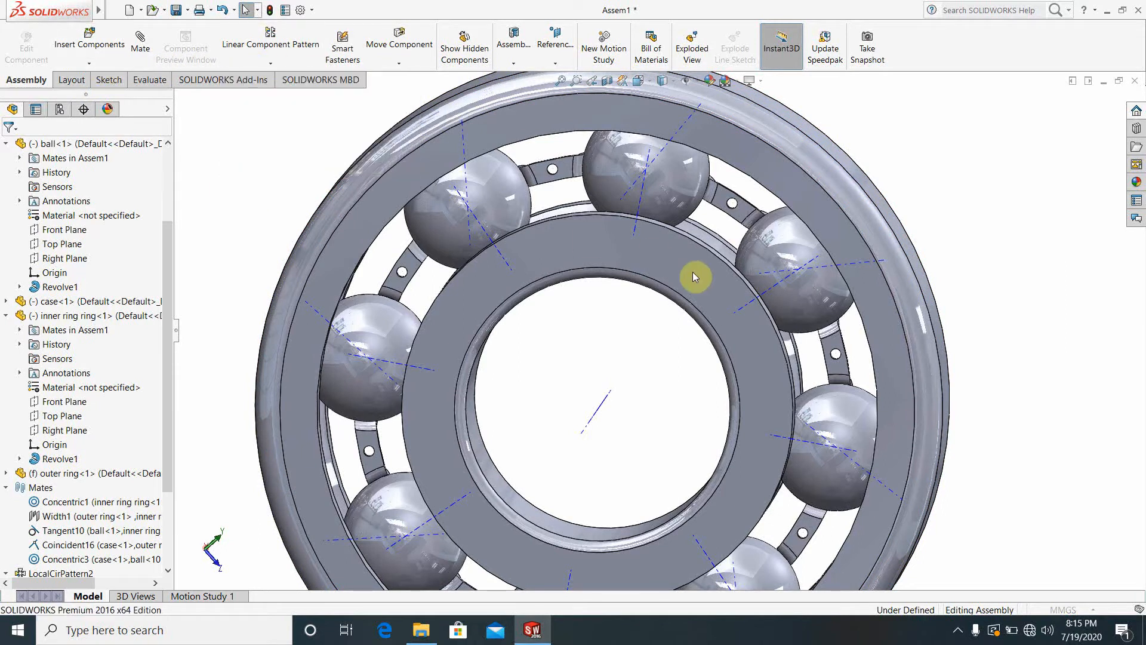
scroll(762, 303, "up", 3)
middle_click_drag(763, 303, 724, 328)
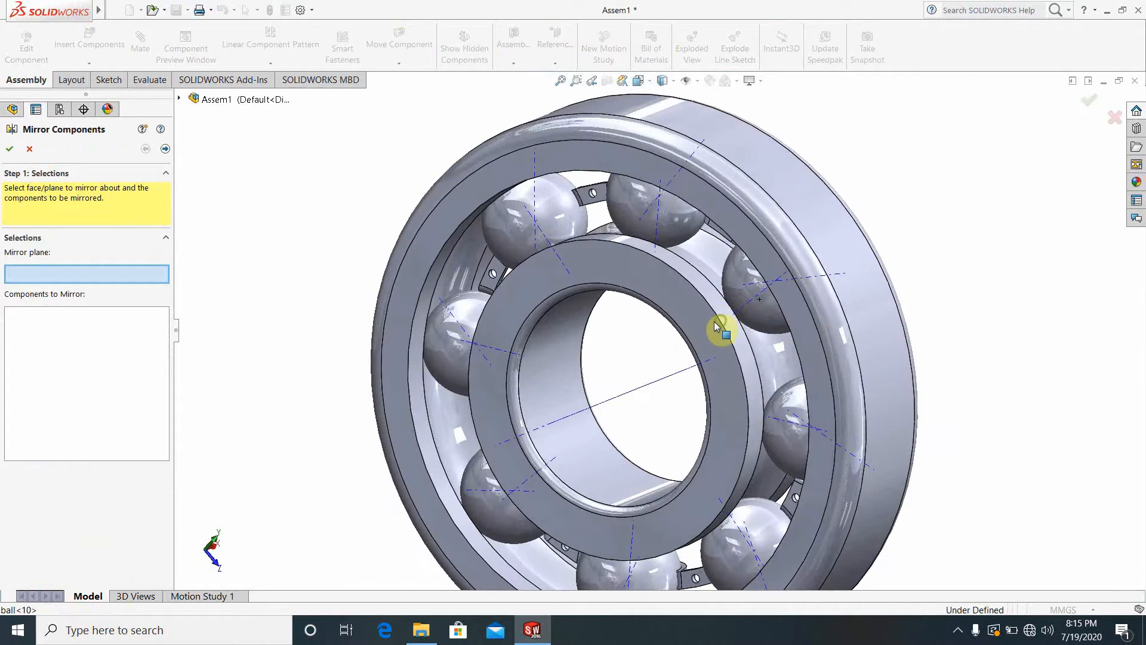
scroll(657, 256, "down", 3)
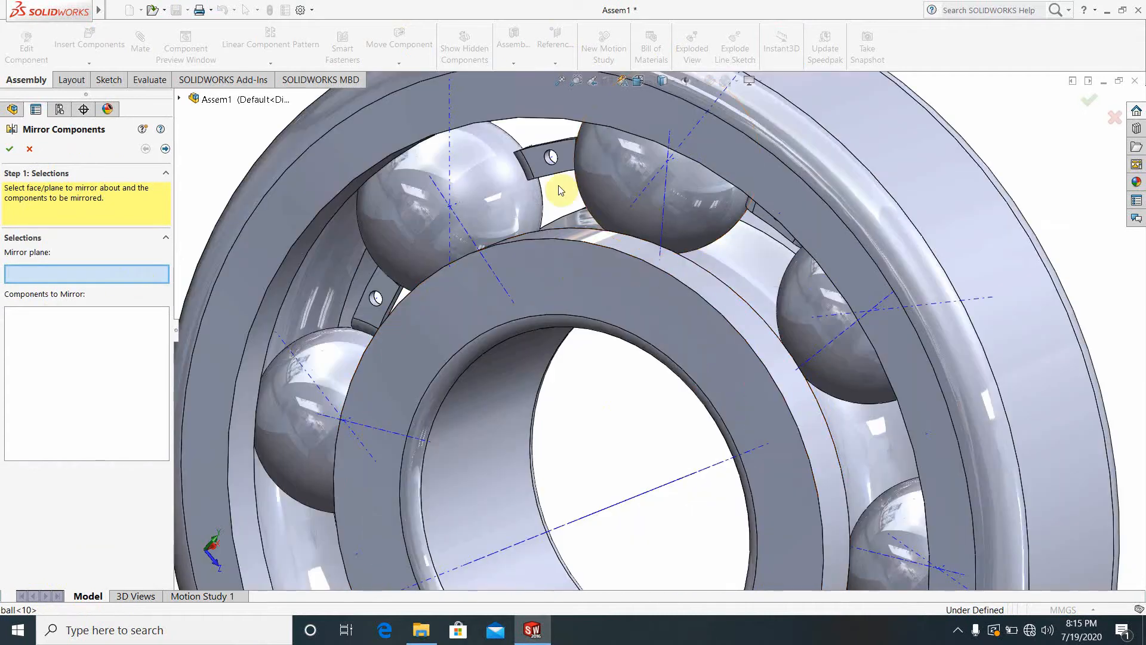
left_click(570, 164)
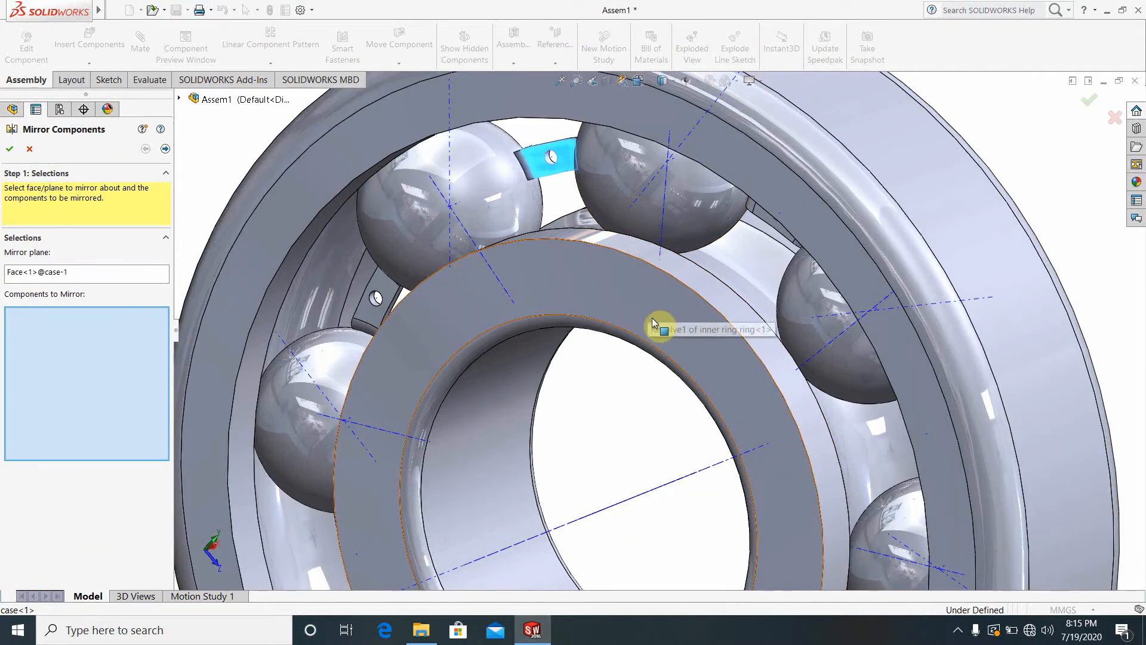
- Select the cage as the component to mirror about the chosen tab face and complete the mirror with bounding box center orientation
scroll(836, 362, "up", 3)
middle_click_drag(826, 366, 955, 378)
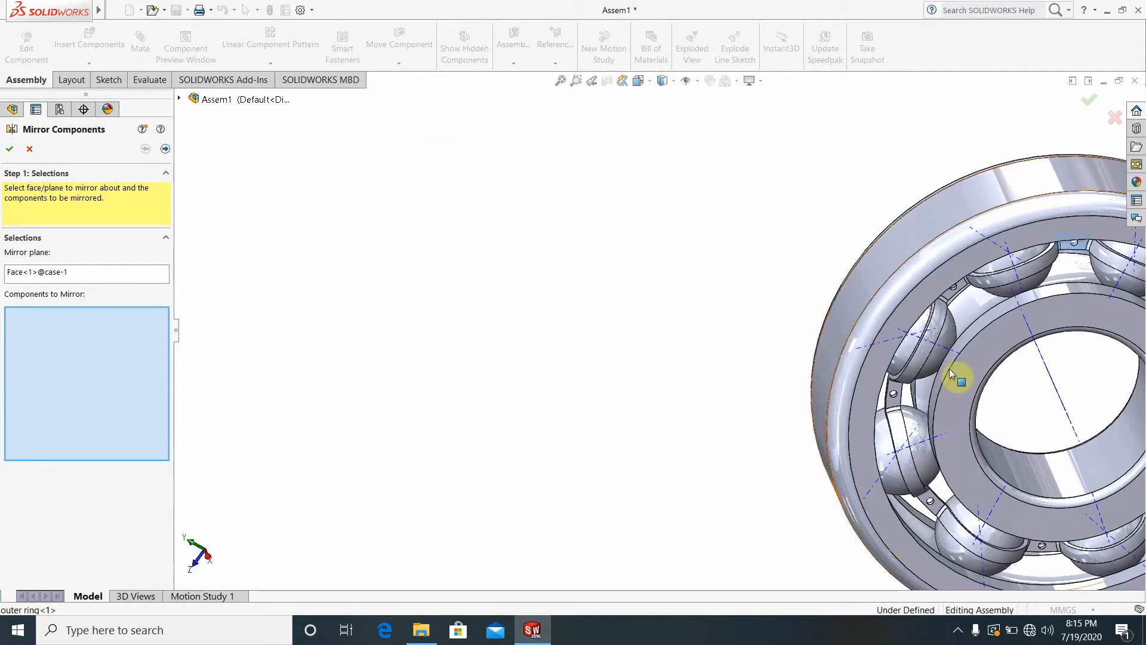
left_click(938, 331)
middle_click_drag(1049, 400, 621, 383)
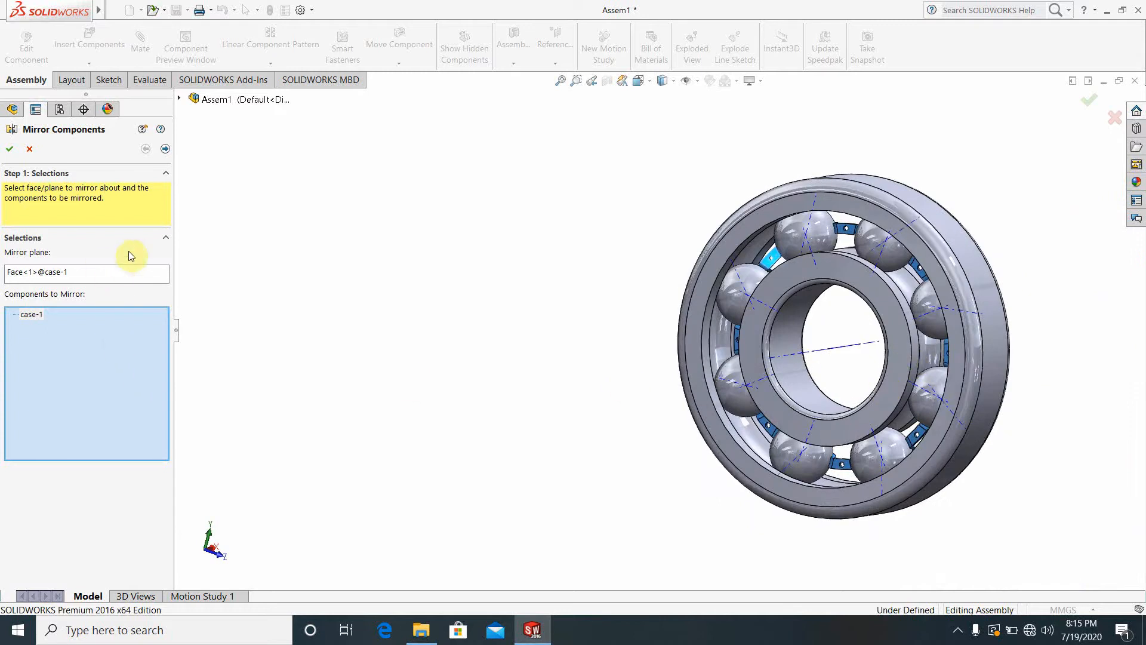
left_click(165, 149)
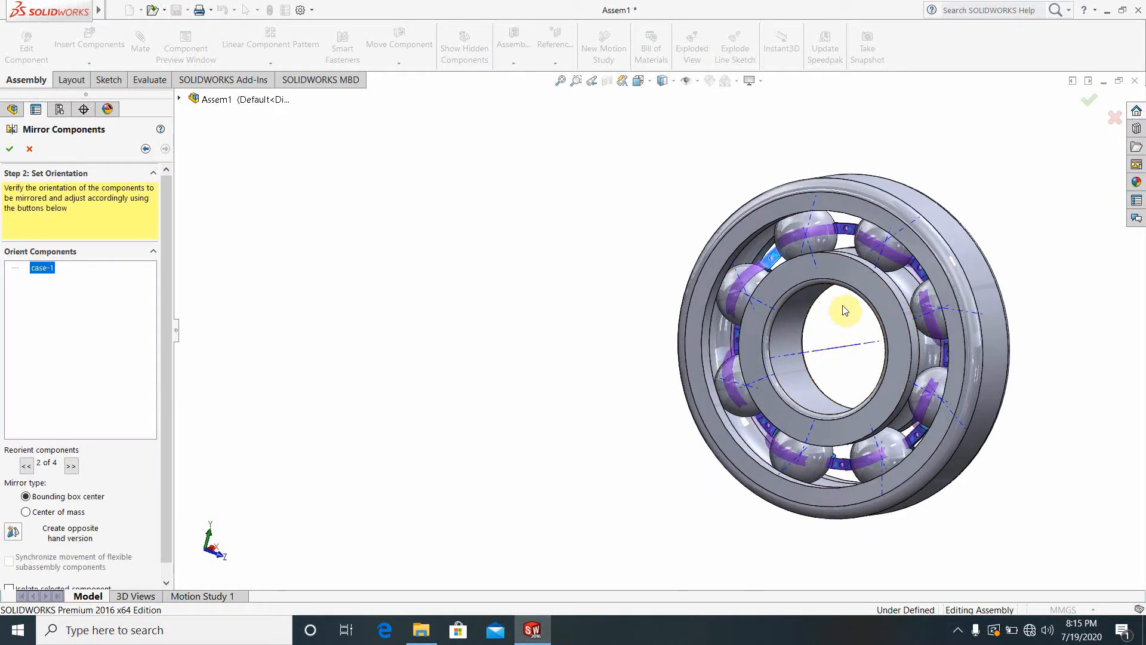
left_click(11, 149)
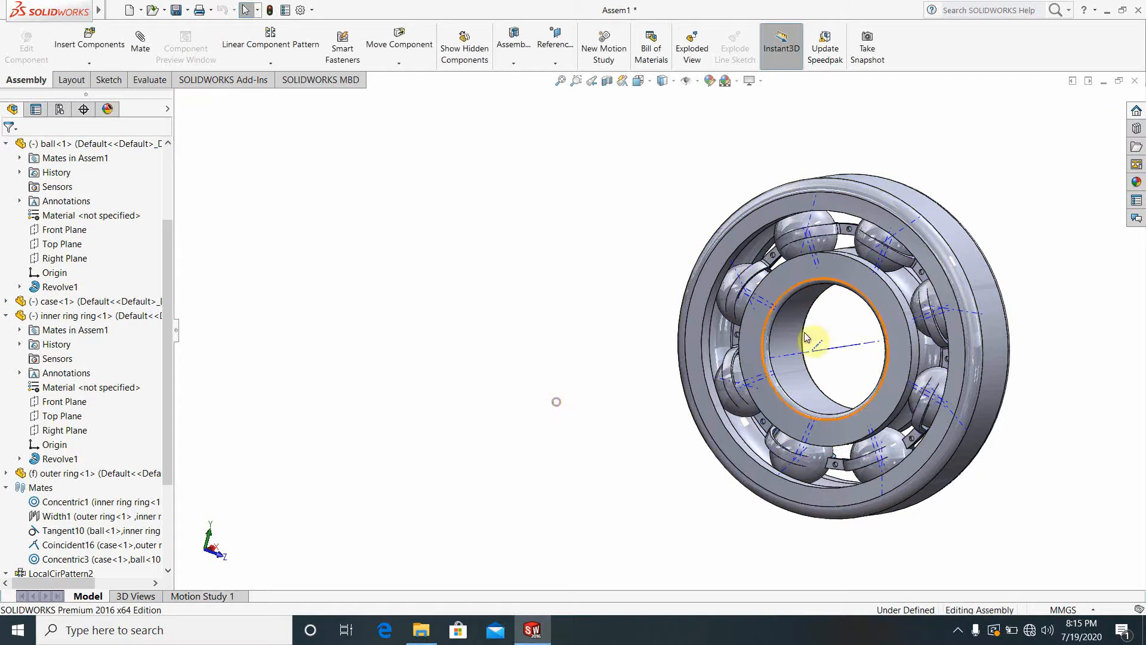
- Examine the mirrored cage half against the original, checking the tabs, rivet holes and pockets around the balls
scroll(806, 338, "down", 3)
middle_click_drag(890, 341, 663, 402)
scroll(1002, 377, "up", 5)
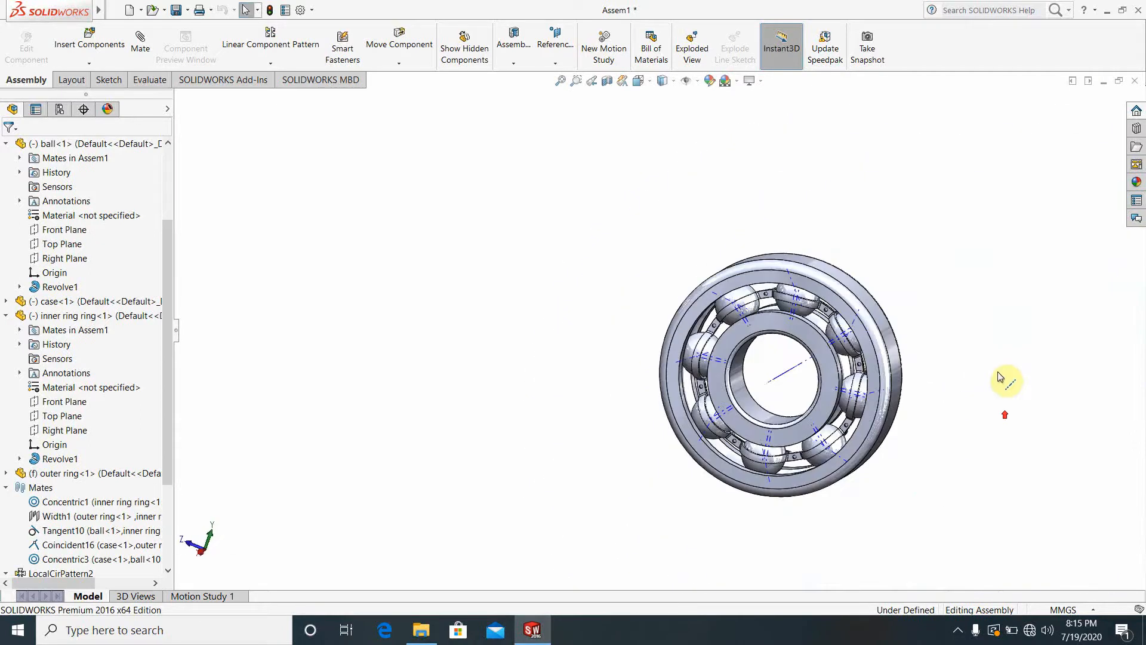
scroll(832, 384, "down", 8)
middle_click_drag(832, 384, 806, 207)
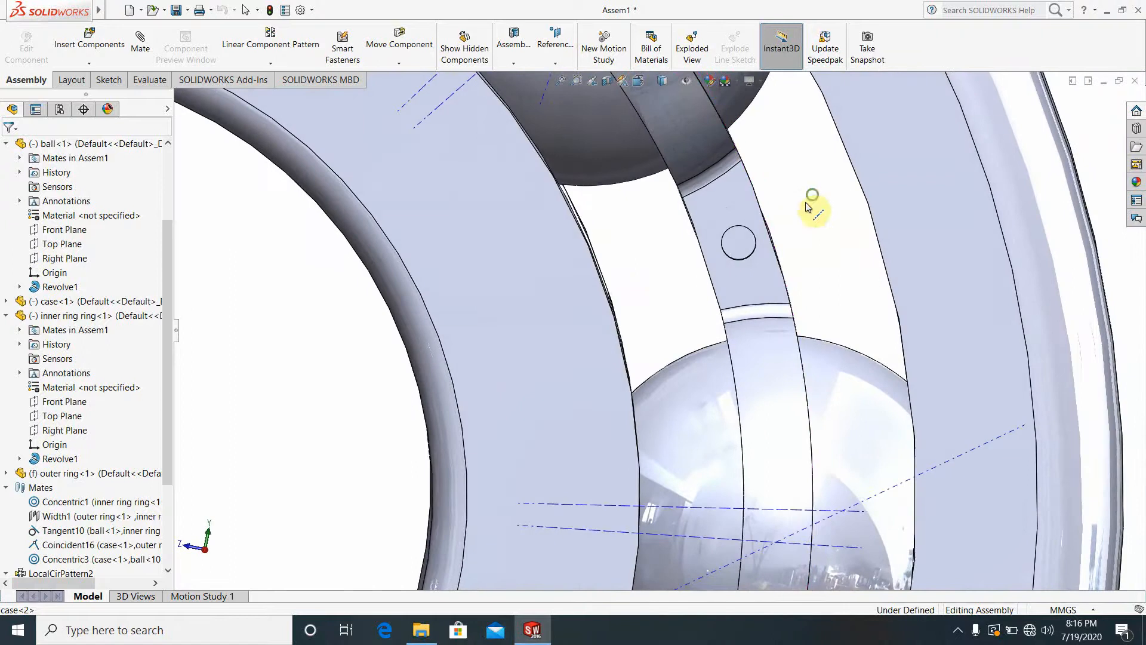
scroll(806, 203, "up", 9)
middle_click_drag(604, 364, 629, 394)
scroll(569, 354, "down", 1)
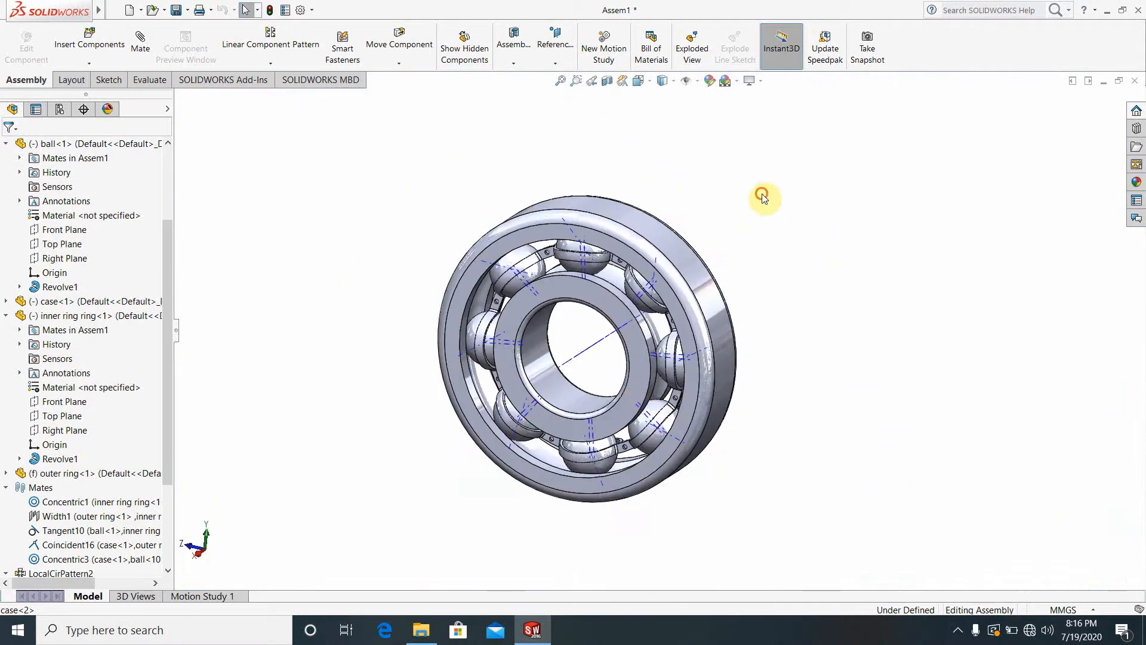
- Hide the temporary axes in the assembly view
left_click(698, 82)
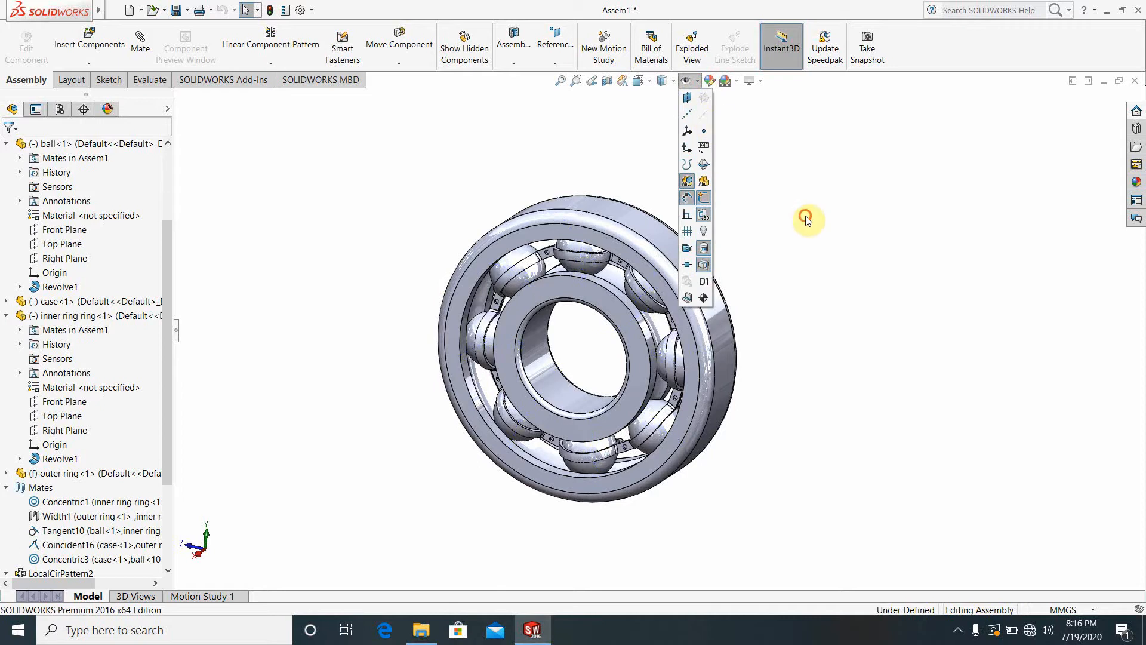
mouse_move(673, 370)
middle_mouse_down()
mouse_move(627, 389)
mouse_move(627, 346)
mouse_move(657, 306)
mouse_move(674, 356)
middle_mouse_up()
- Move one of the patterned balls along the raceway to test how the balls and cage rotate together
left_click(746, 303)
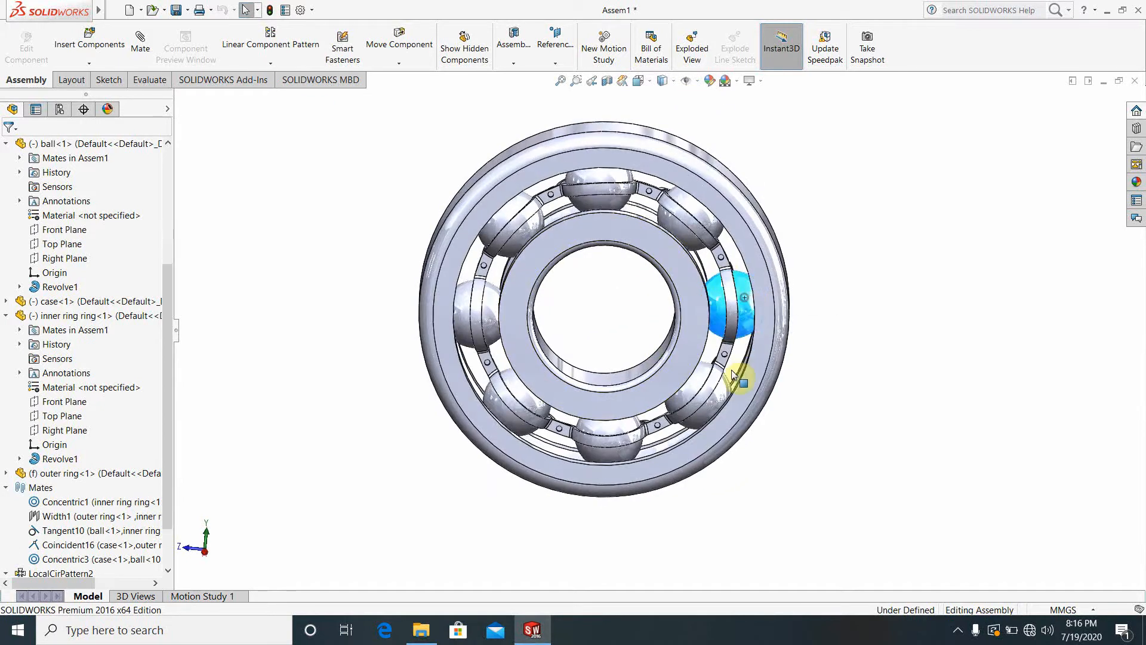
left_click(931, 384)
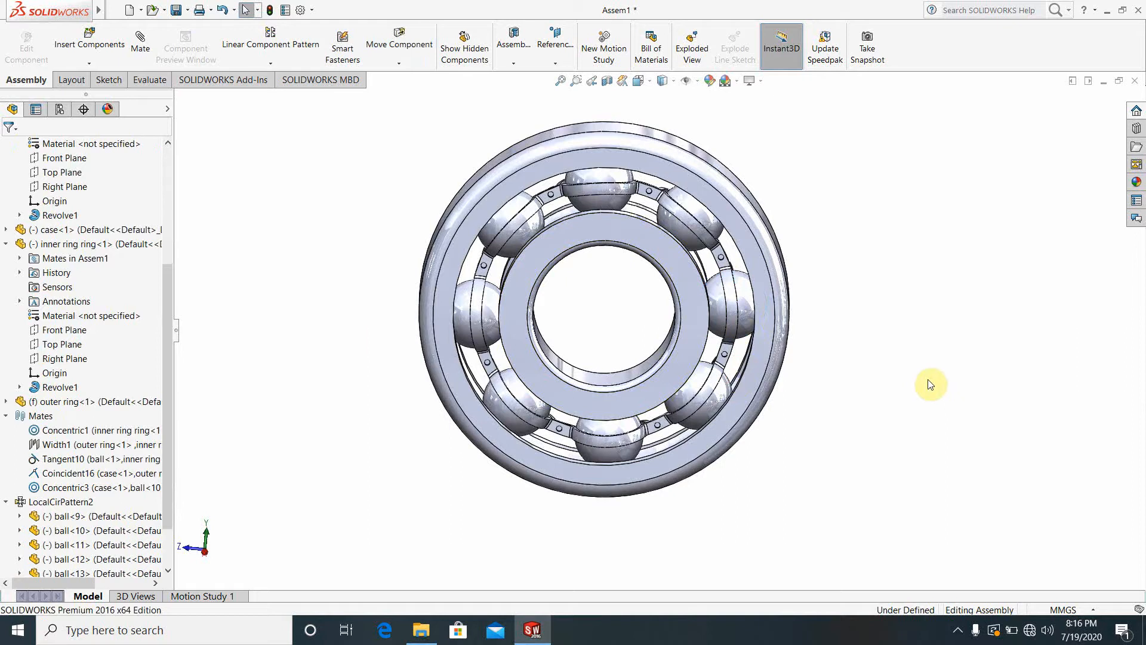
left_click(744, 310)
left_click(900, 361)
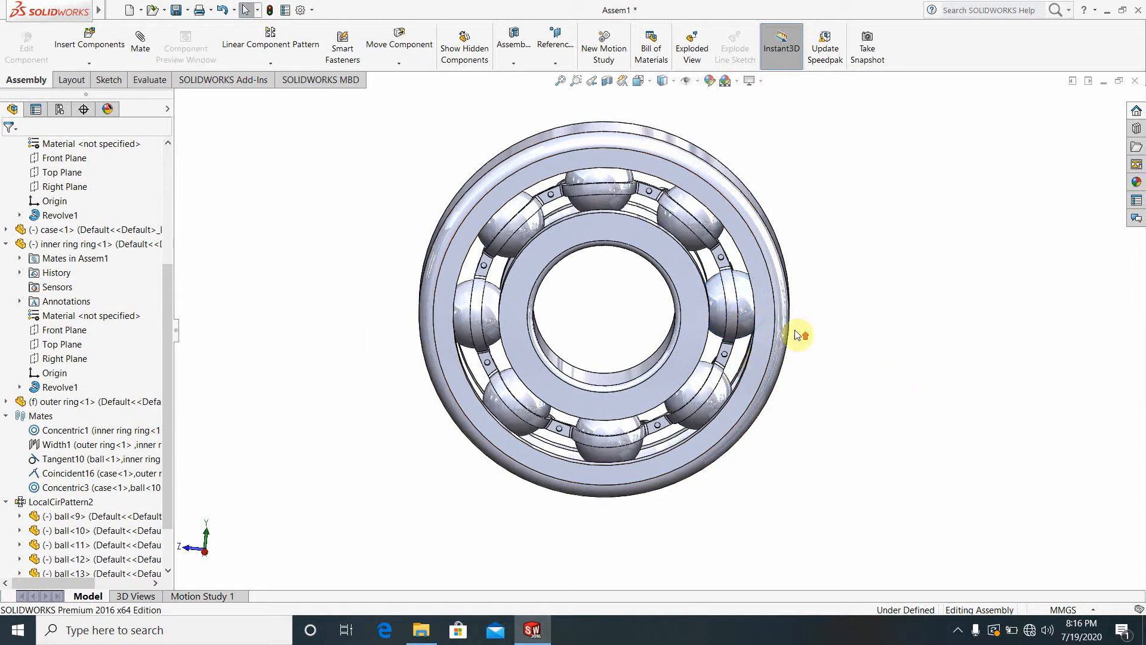
middle_click_drag(798, 328, 663, 303)
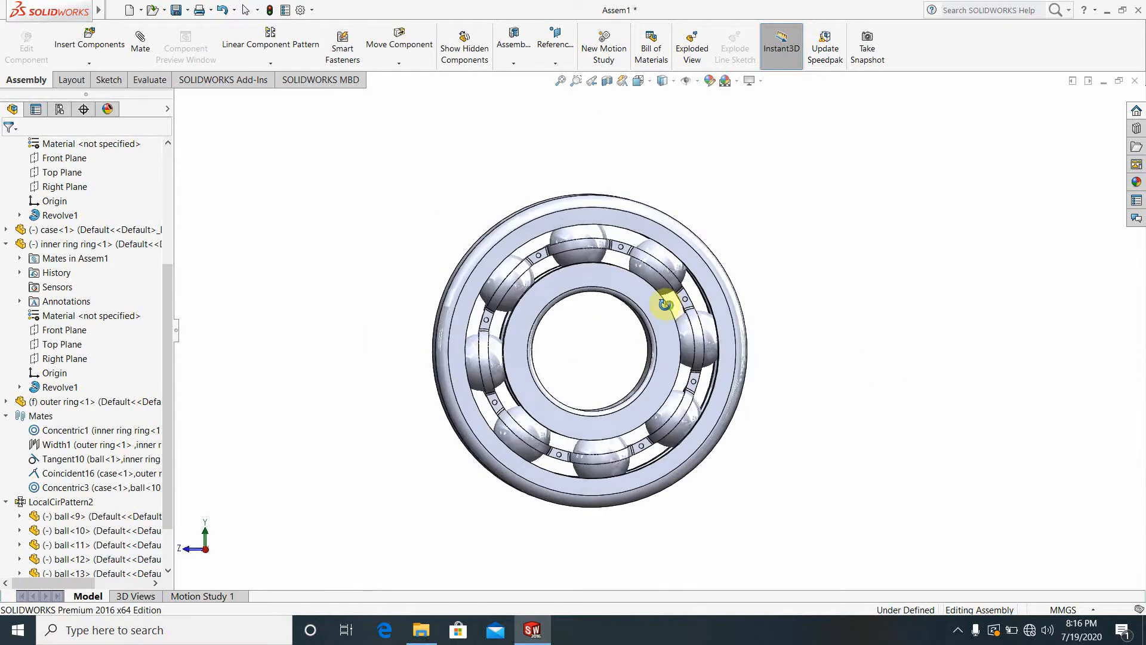
scroll(569, 270, "down", 2)
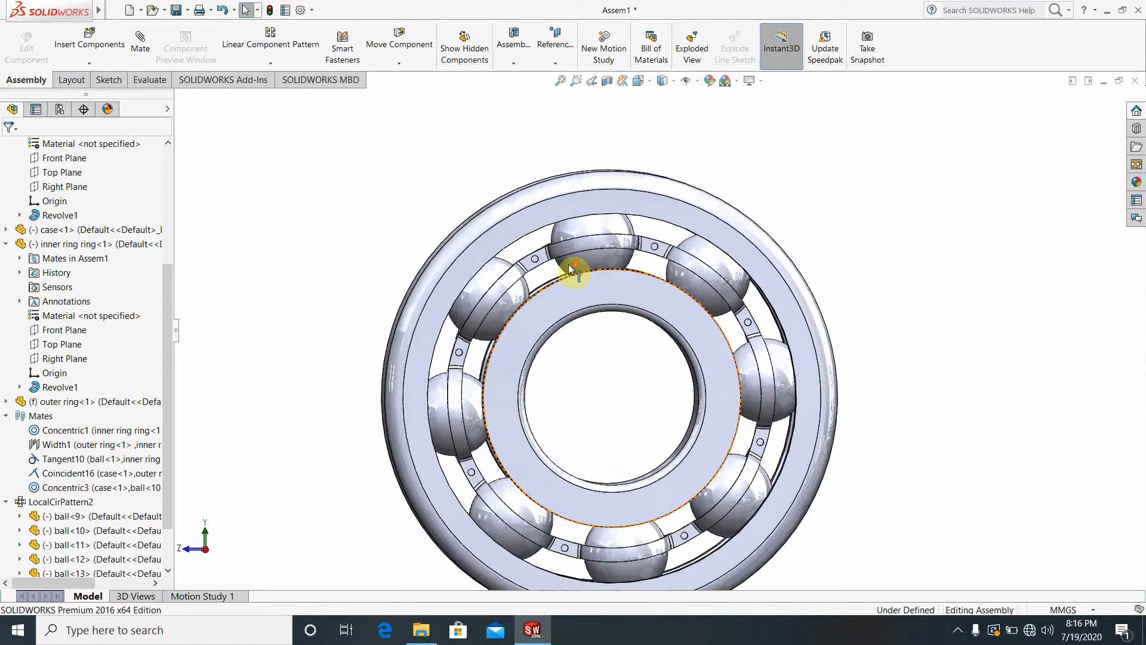
scroll(615, 327, "up", 3)
scroll(617, 342, "down", 2)
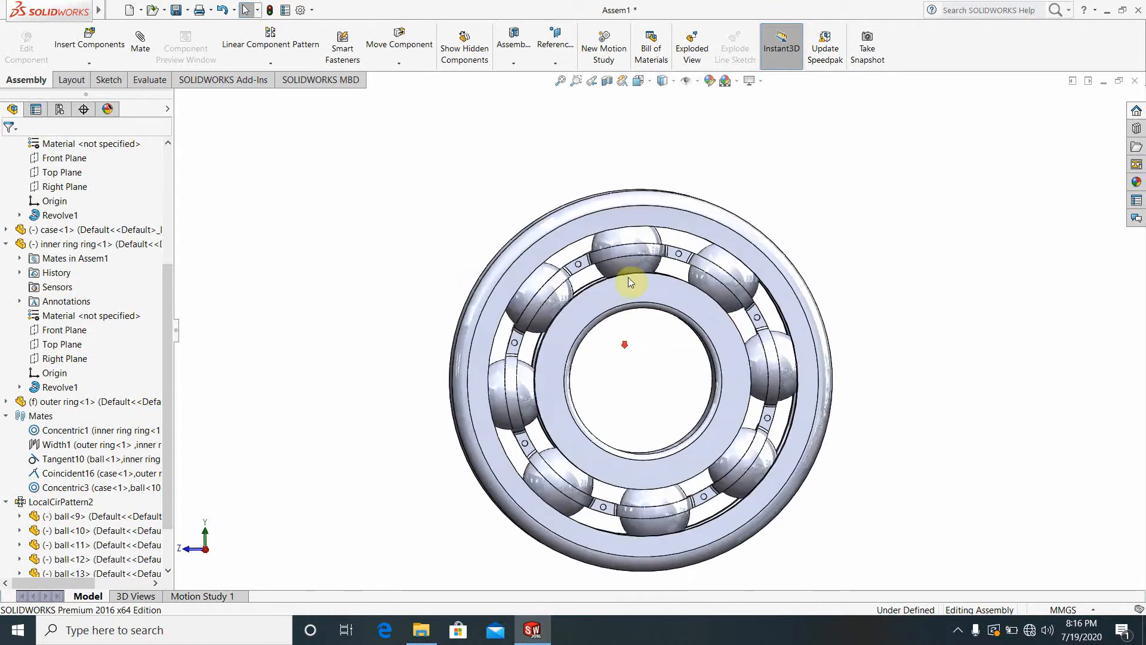
left_click_drag(634, 266, 793, 389)
scroll(833, 417, "up", 4)
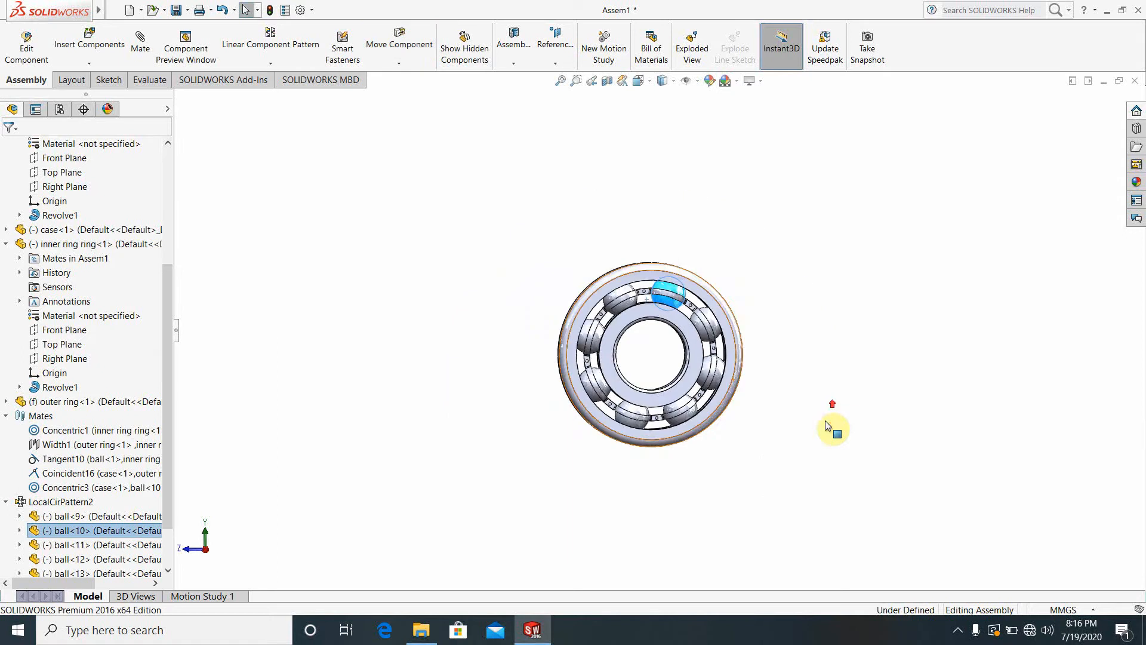
left_click(639, 334)
- Test the bearing's motion from an angled view by moving a ball and the cage around the raceway
scroll(635, 340, "down", 3)
middle_click_drag(637, 343, 760, 410)
scroll(606, 347, "down", 4)
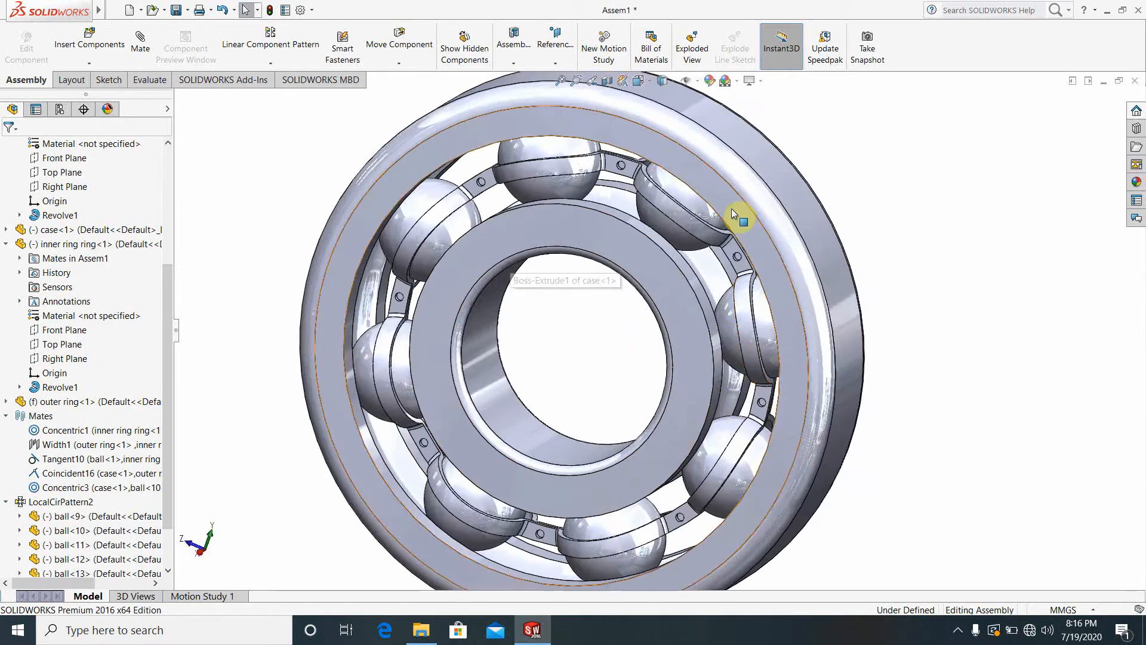
left_click_drag(690, 239, 745, 350)
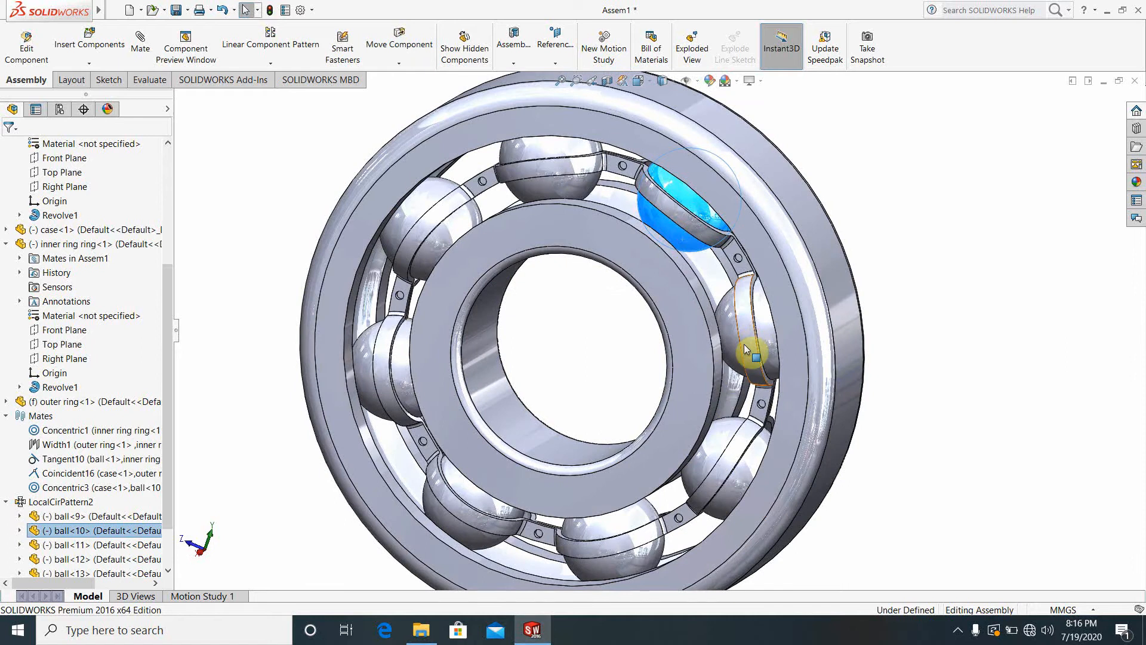
left_click(947, 372)
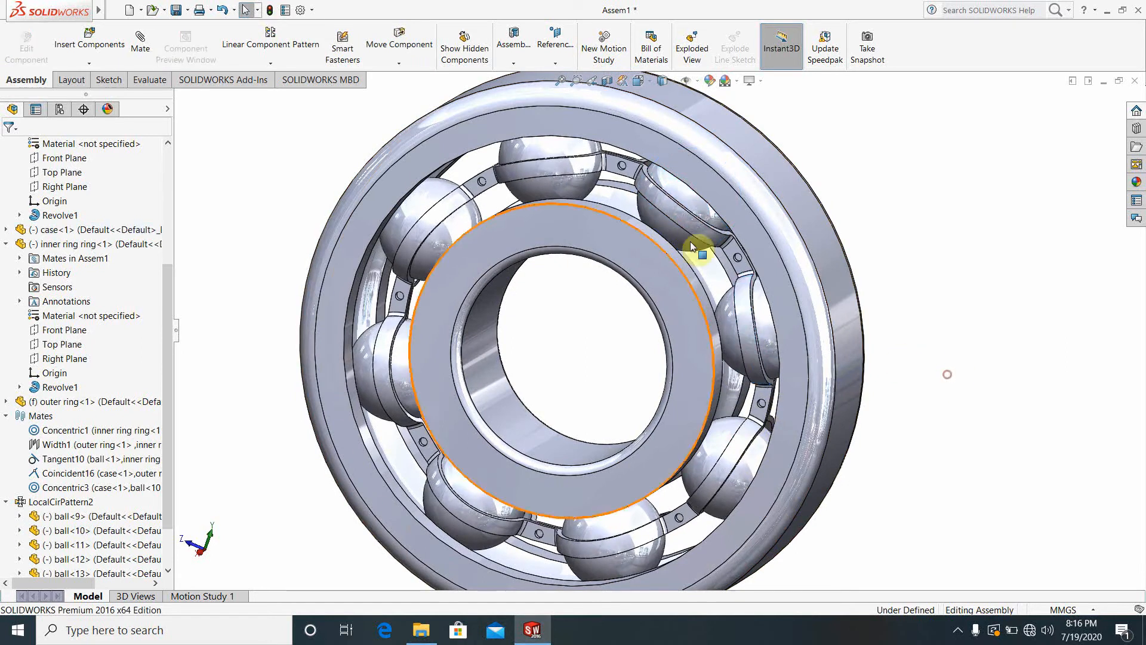
left_click_drag(706, 238, 750, 373)
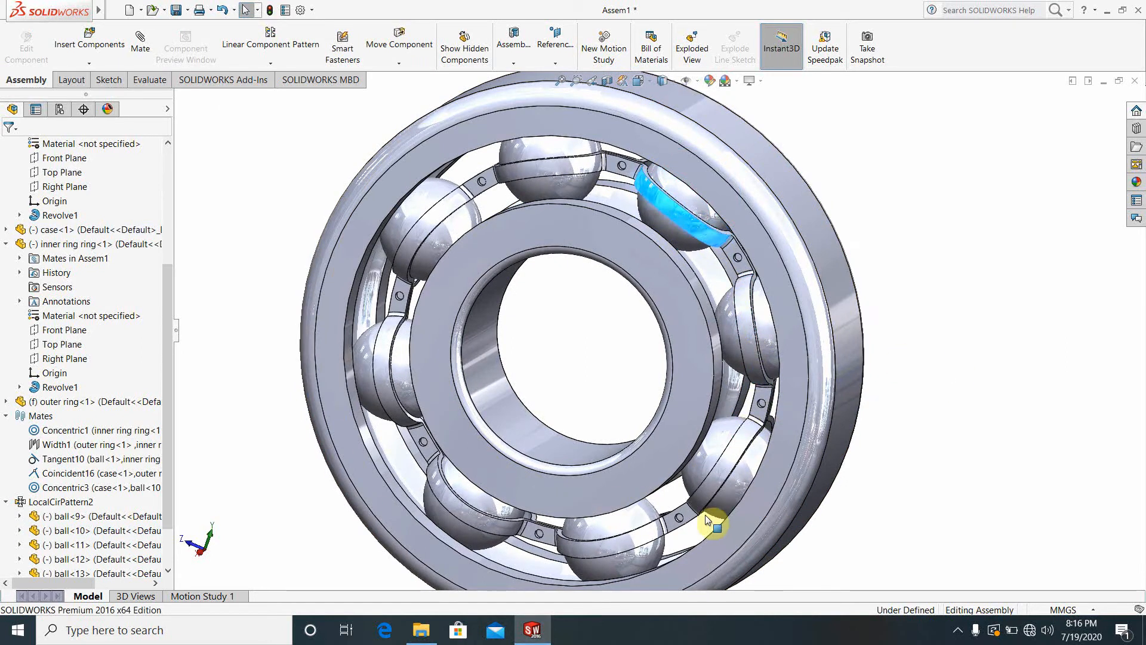
left_click_drag(708, 521, 472, 463)
left_click(914, 320)
- Inspect the completed bearing assembly from several angles, checking the rings, balls and both cage halves
scroll(914, 311, "up", 6)
scroll(625, 371, "down", 2)
middle_click_drag(624, 358, 696, 253)
scroll(820, 385, "down", 3)
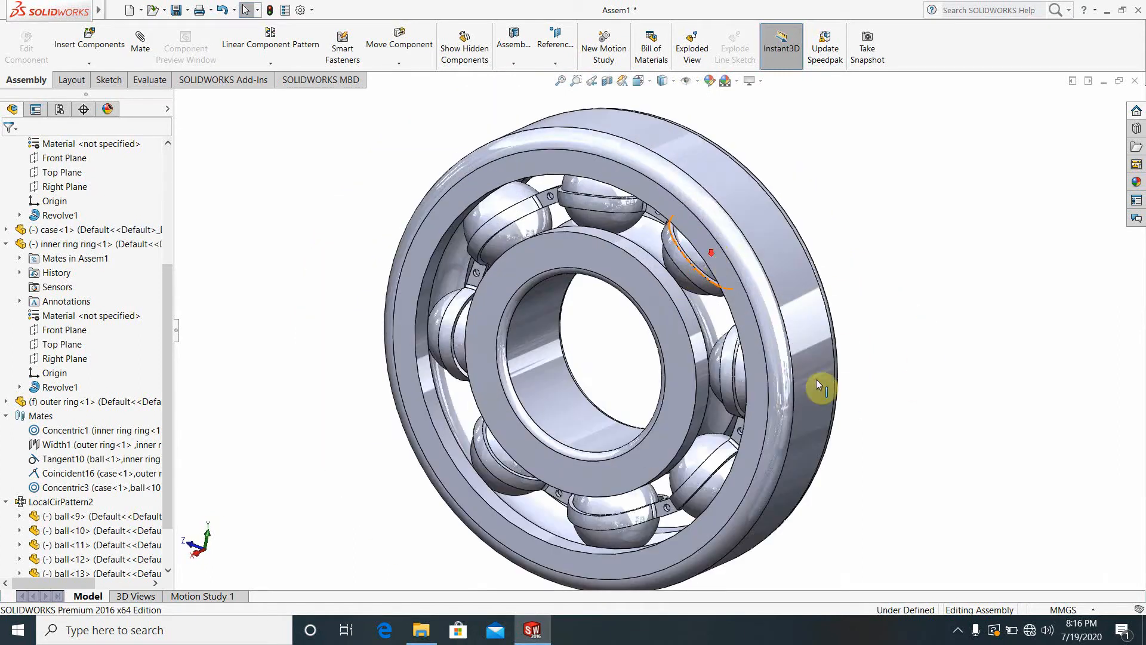
middle_click_drag(798, 418, 692, 434)
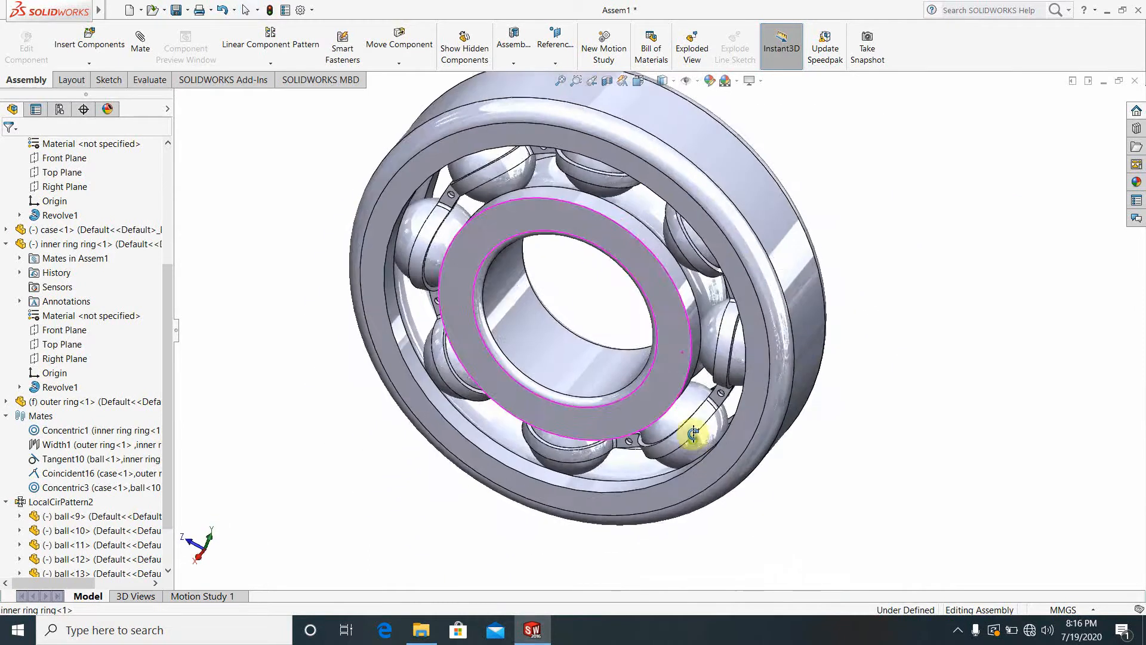
scroll(695, 359, "up", 4)
scroll(678, 285, "down", 3)
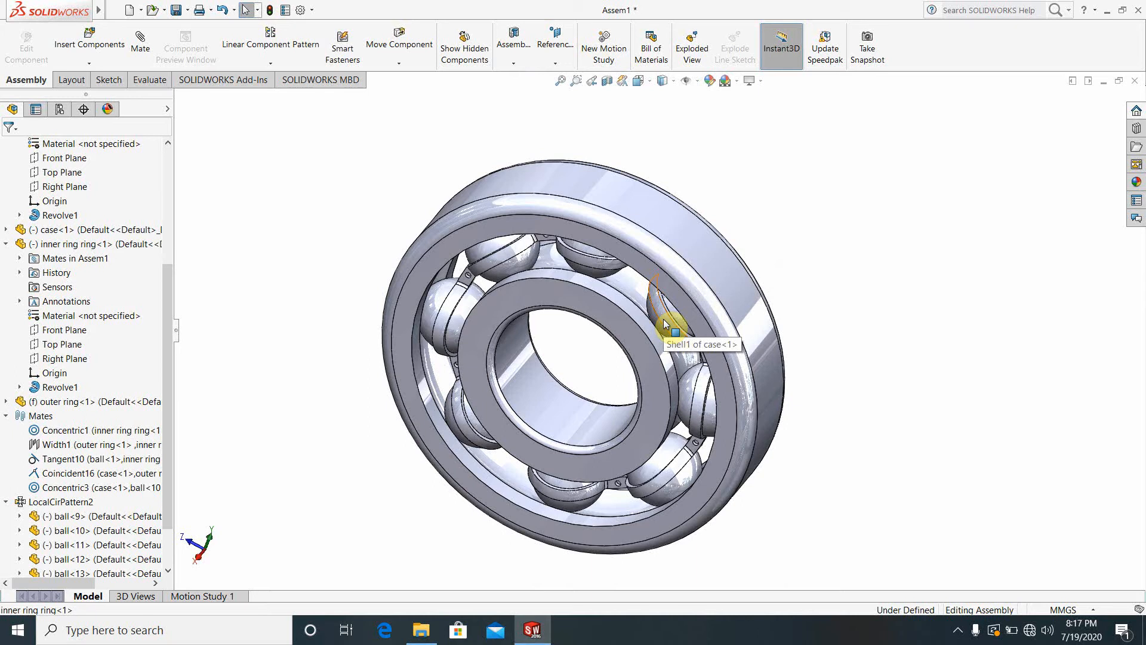
scroll(641, 324, "down", 3)
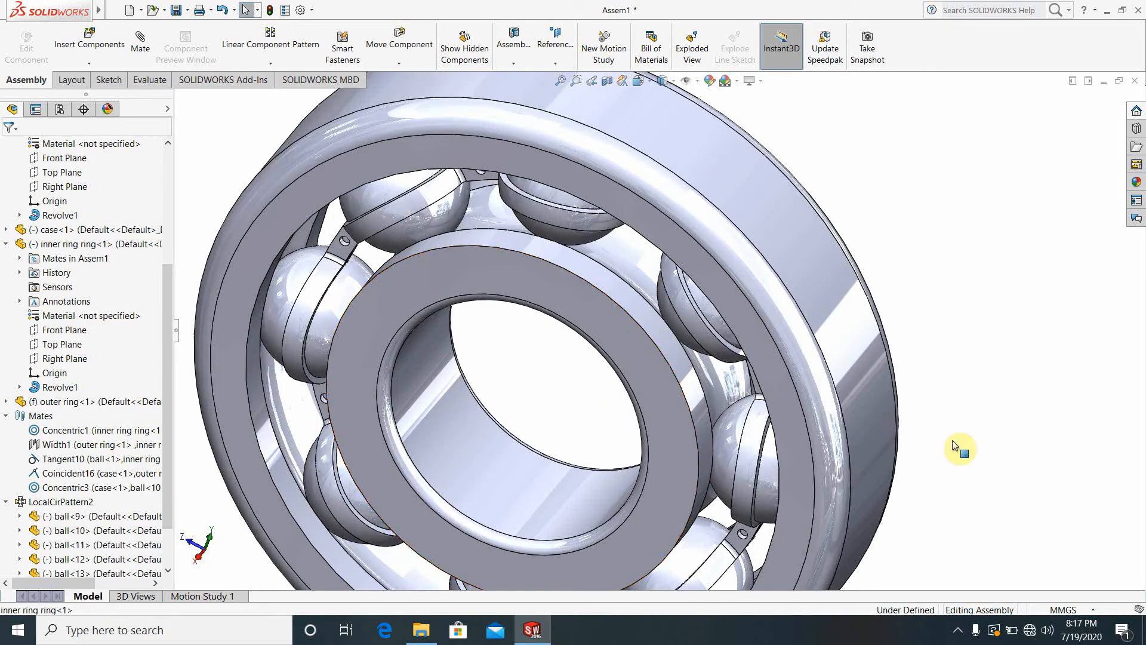
scroll(949, 445, "up", 3)
middle_click_drag(678, 389, 781, 485)
scroll(814, 454, "up", 3)
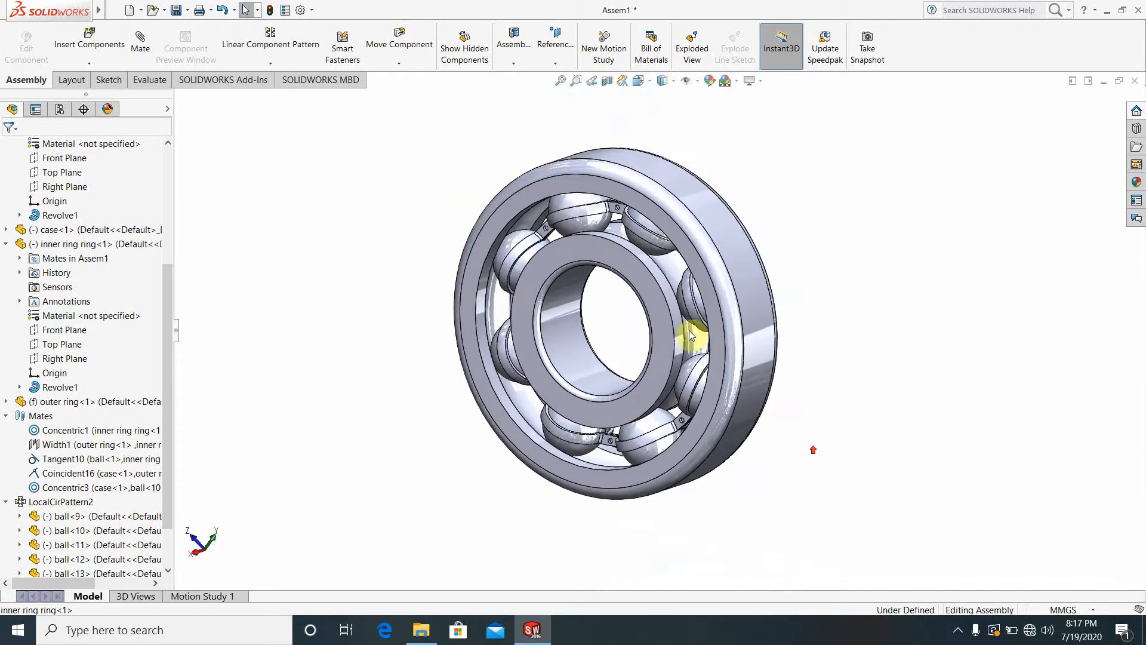
scroll(655, 289, "down", 3)
left_click(957, 632)
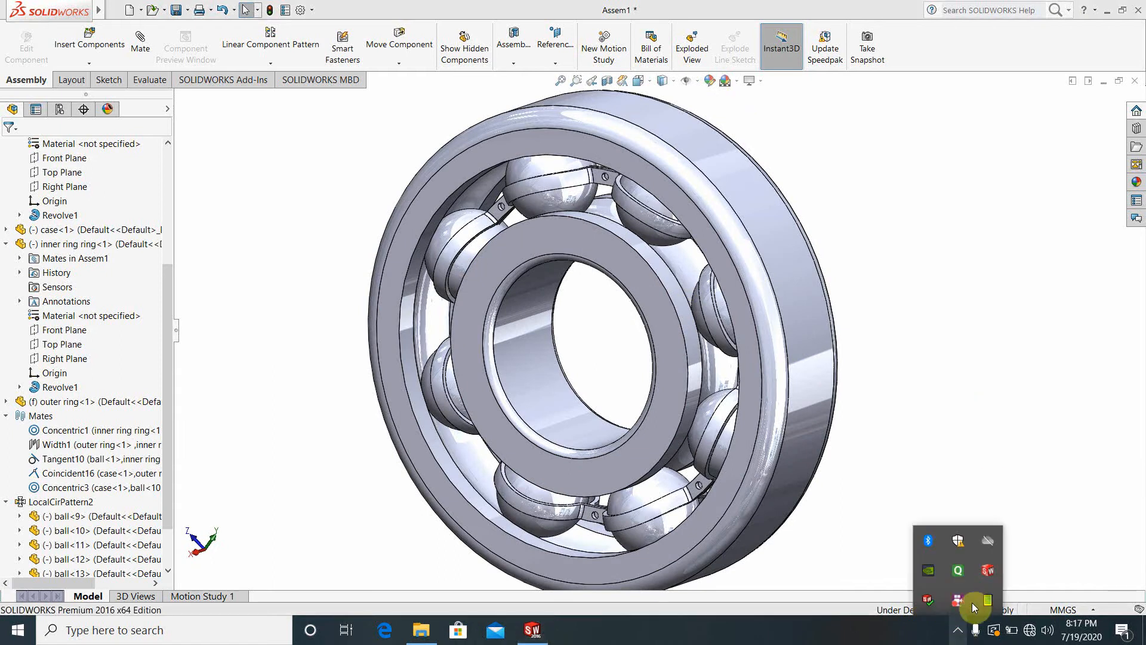